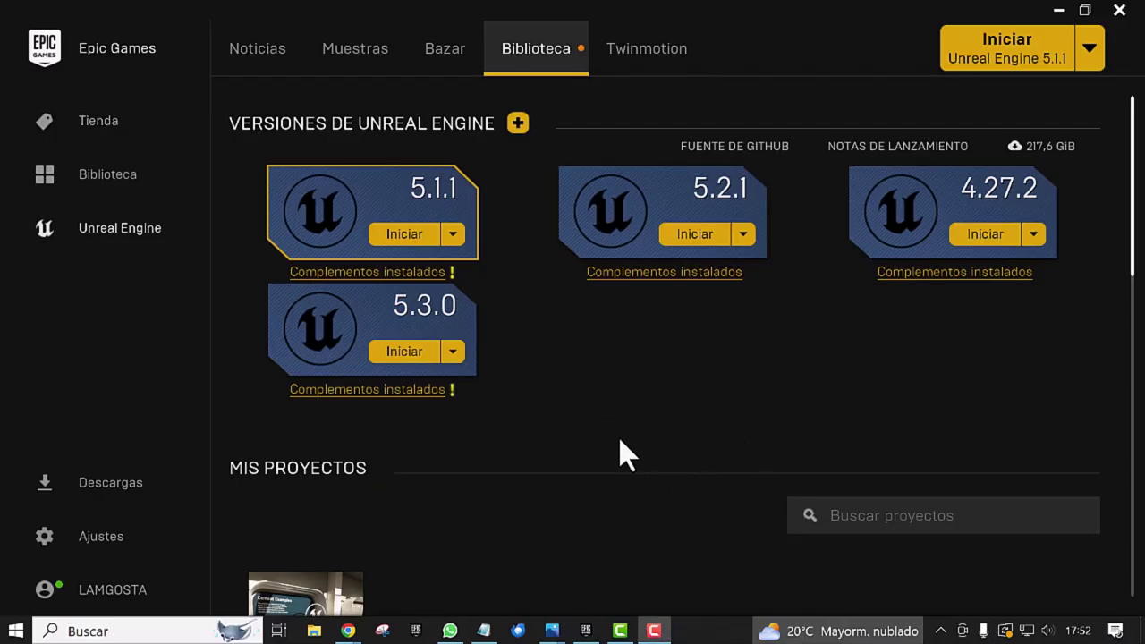
Step: Bring the launcher forward and scroll through the vault's Cámara section
left_click(669, 414)
scroll(572, 450, "down", 1)
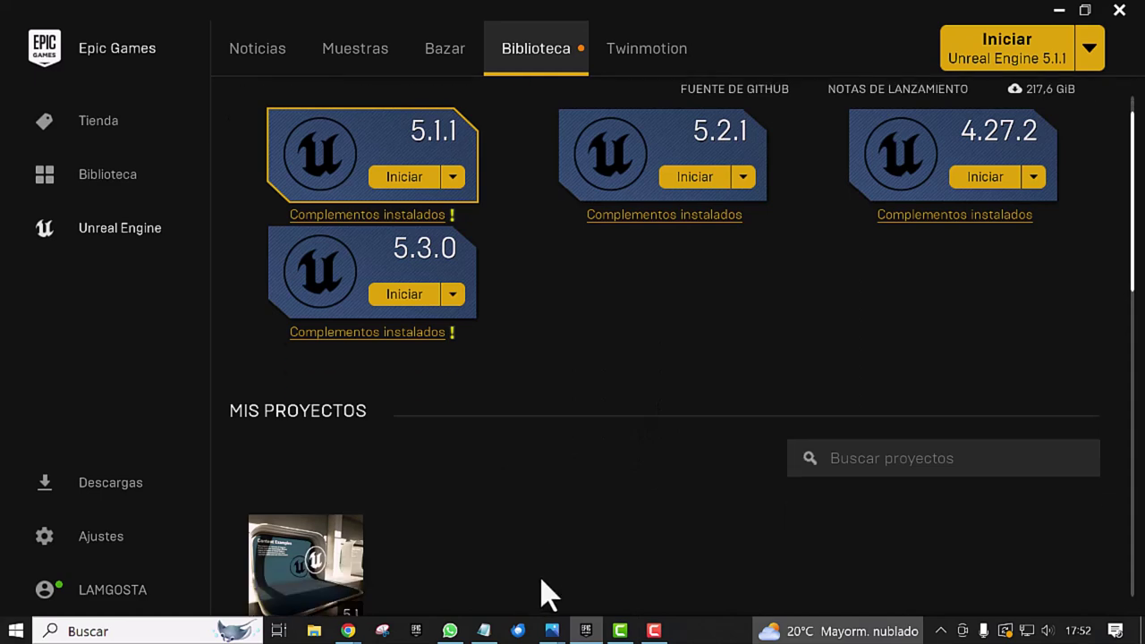
scroll(548, 420, "down", 1)
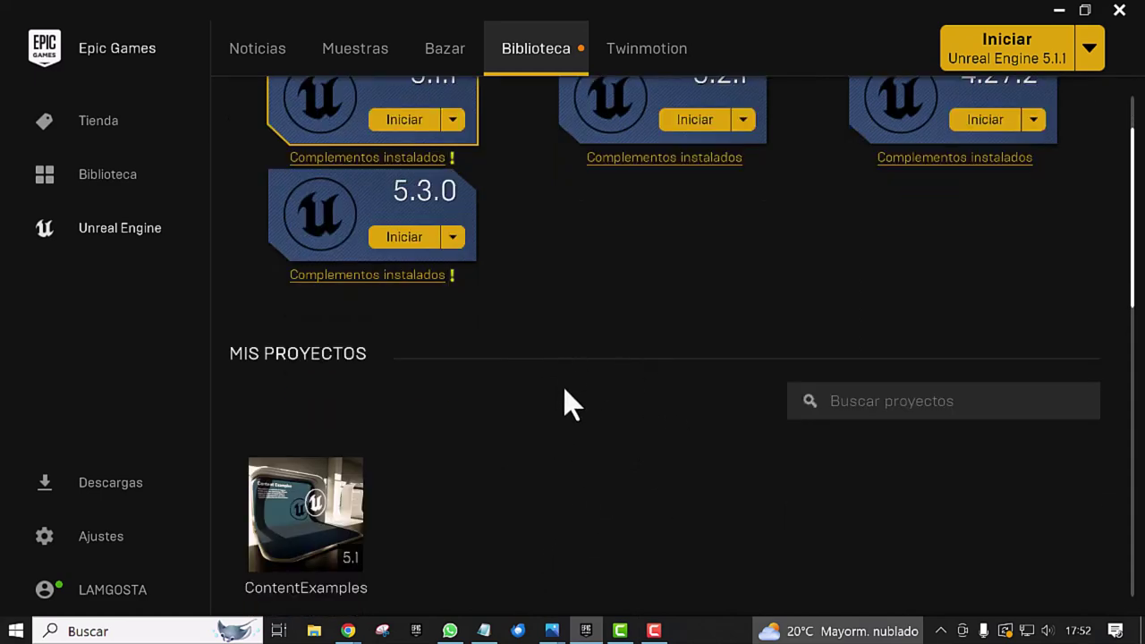
scroll(595, 352, "down", 1)
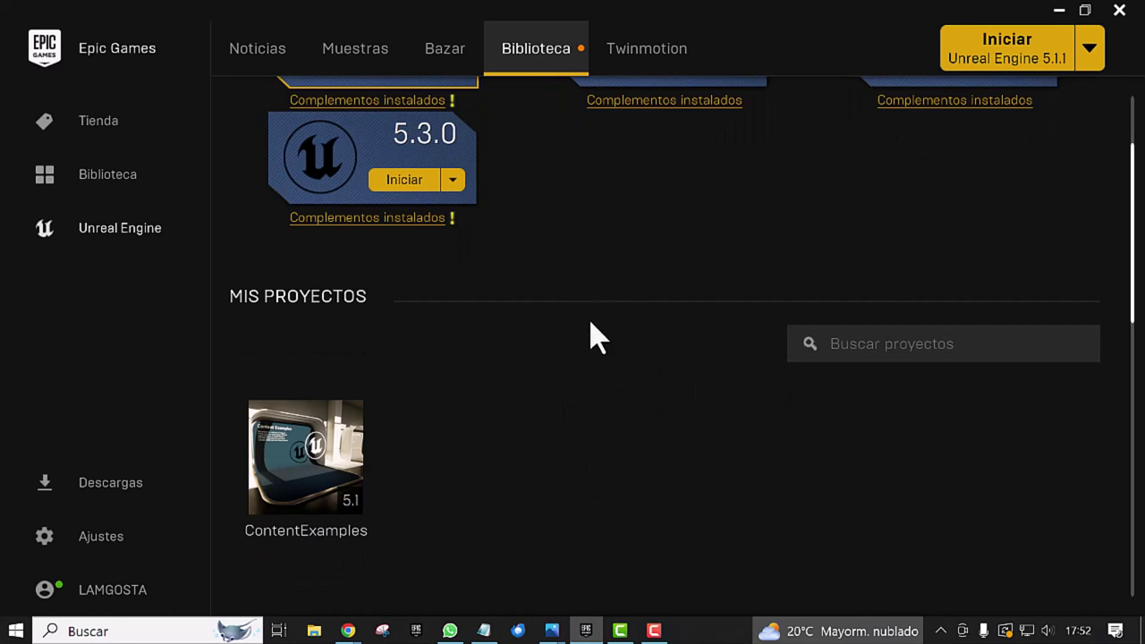
scroll(573, 289, "up", 2)
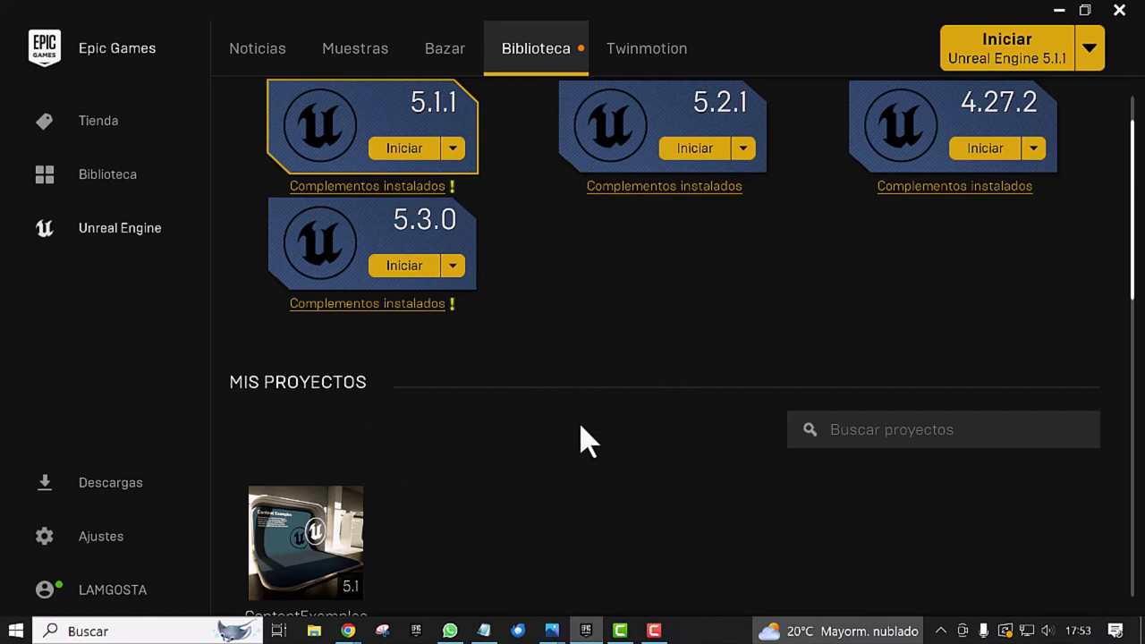
scroll(586, 439, "down", 1)
scroll(567, 417, "down", 2)
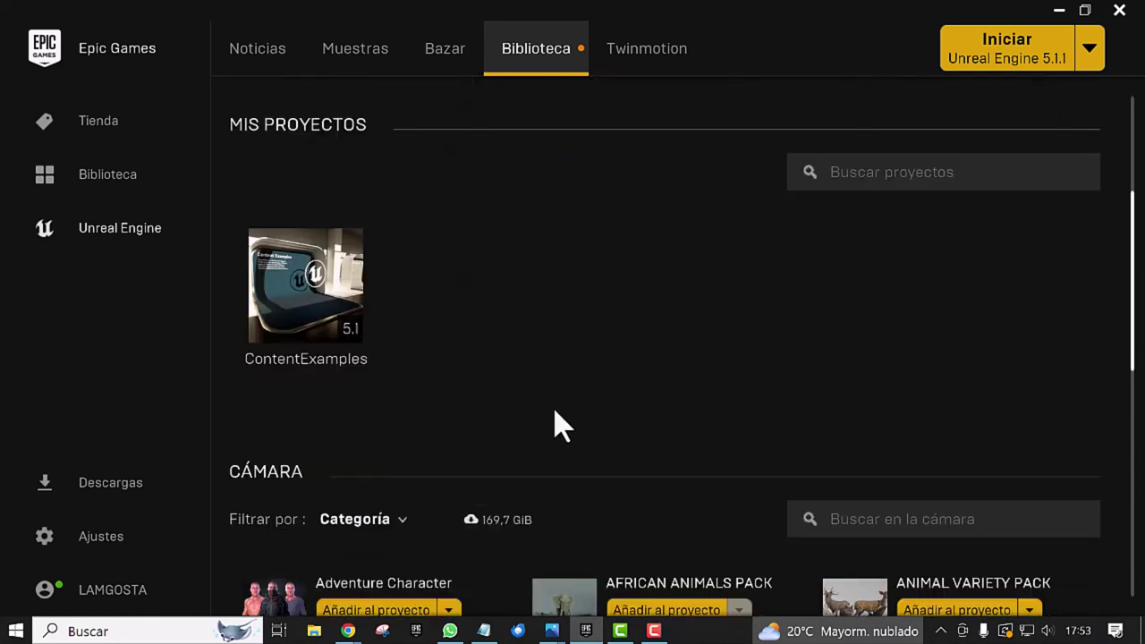
scroll(558, 424, "down", 2)
scroll(552, 391, "down", 1)
scroll(552, 413, "down", 1)
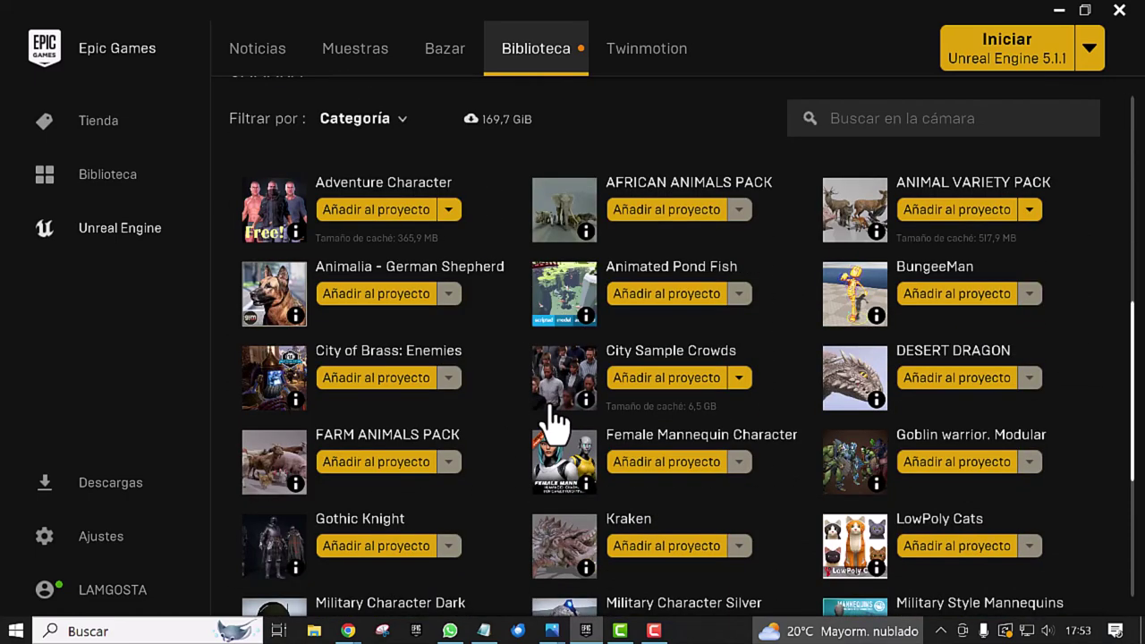
scroll(553, 425, "down", 1)
scroll(553, 434, "down", 1)
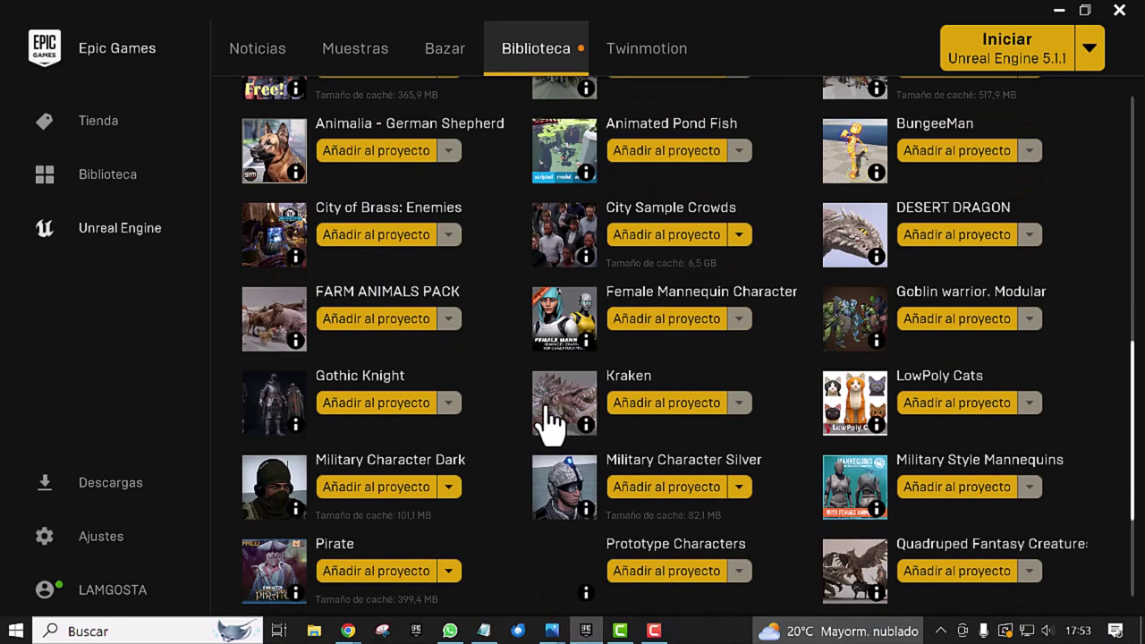
scroll(555, 385, "up", 2)
scroll(430, 143, "up", 2)
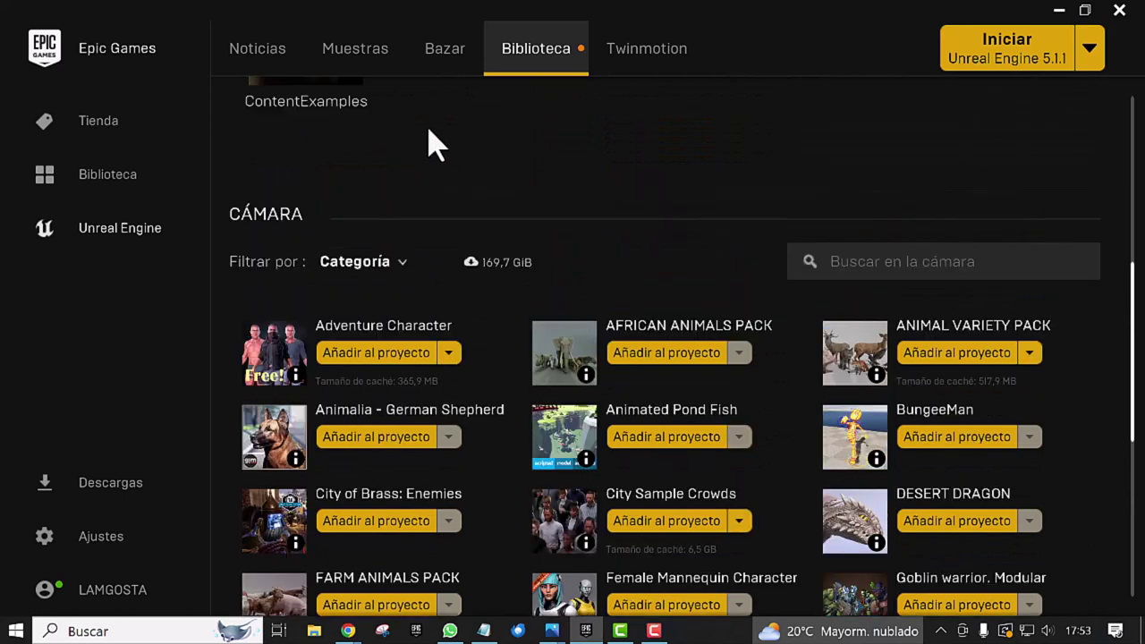
Step: Set the vault Categoría filter to Todo and scroll down to Advanced Locomotion System
left_click(405, 262)
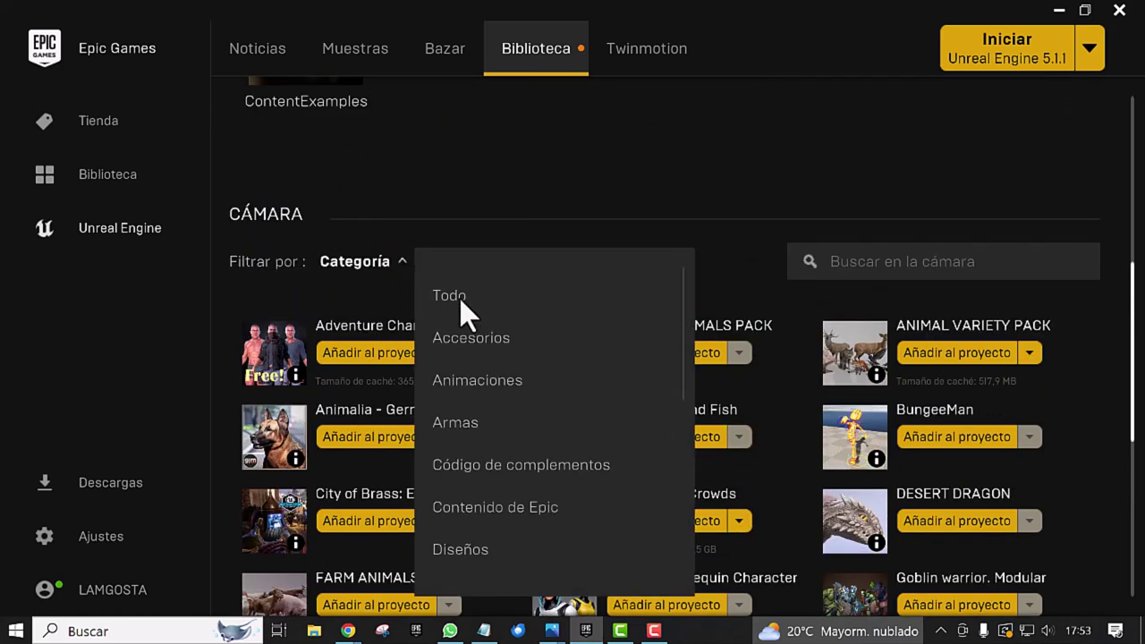
left_click(464, 304)
left_click(727, 287)
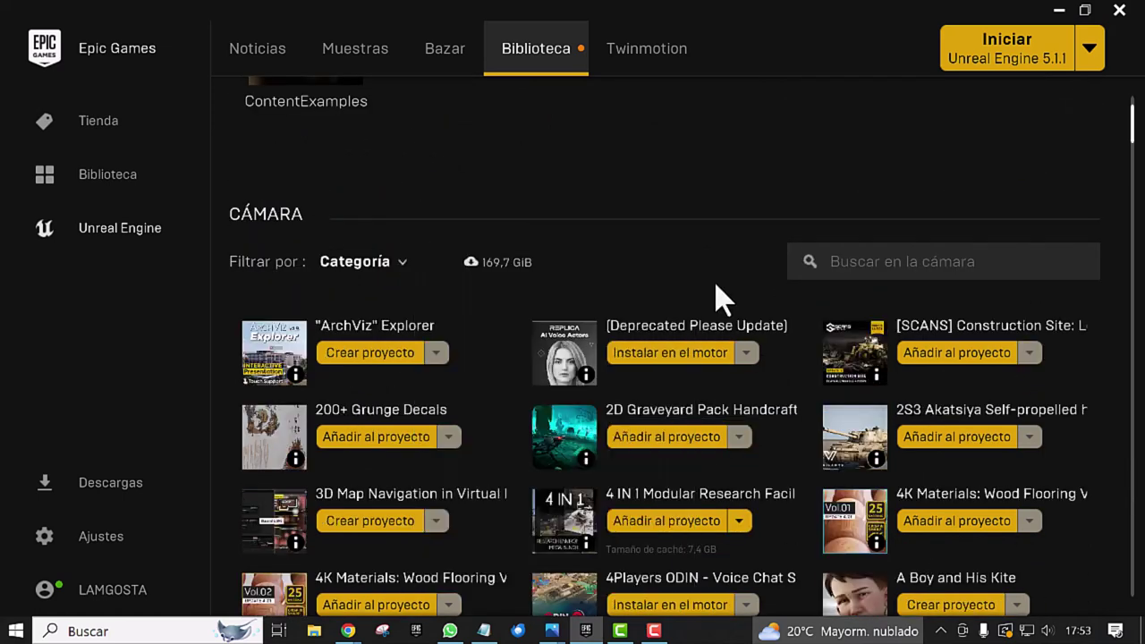
scroll(627, 399, "down", 2)
scroll(616, 427, "down", 1)
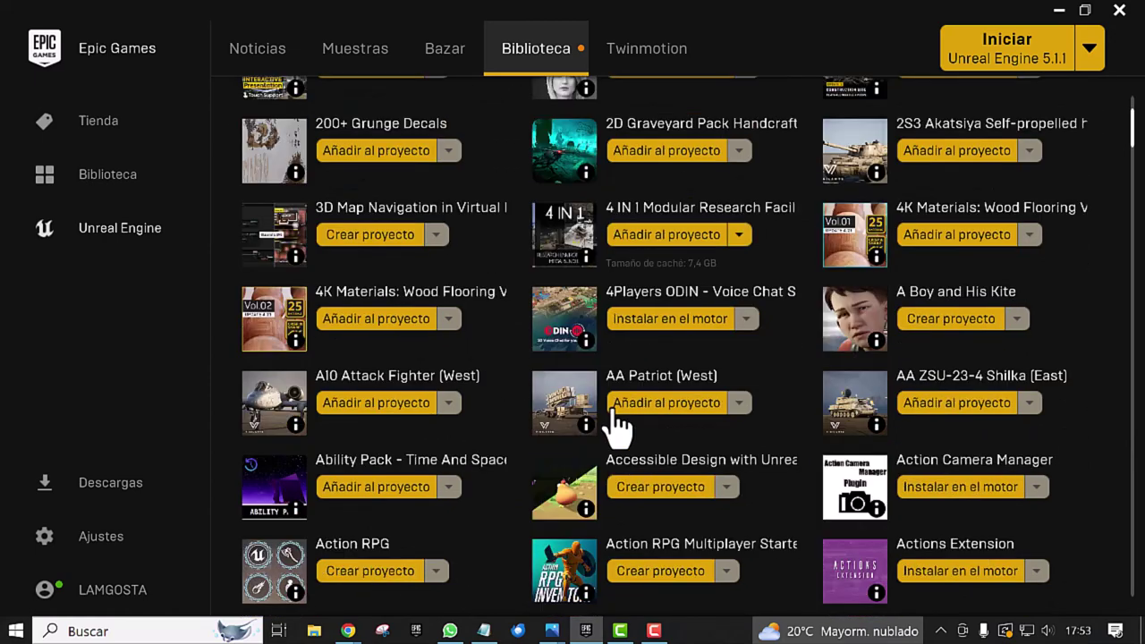
scroll(615, 425, "down", 1)
scroll(616, 425, "down", 1)
scroll(618, 428, "down", 2)
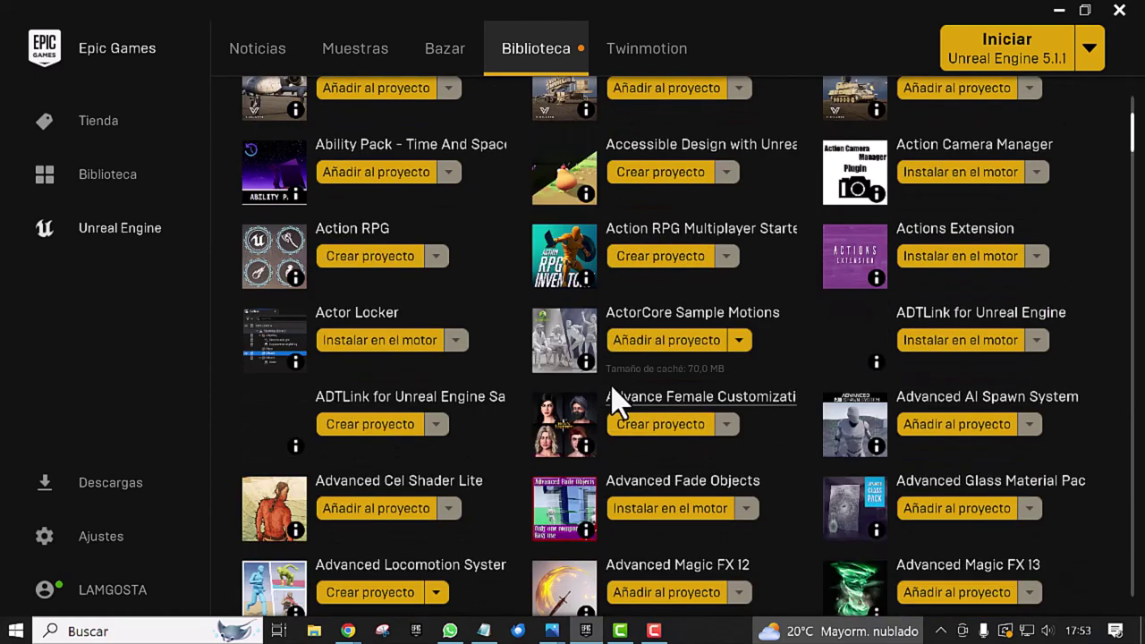
scroll(616, 421, "down", 2)
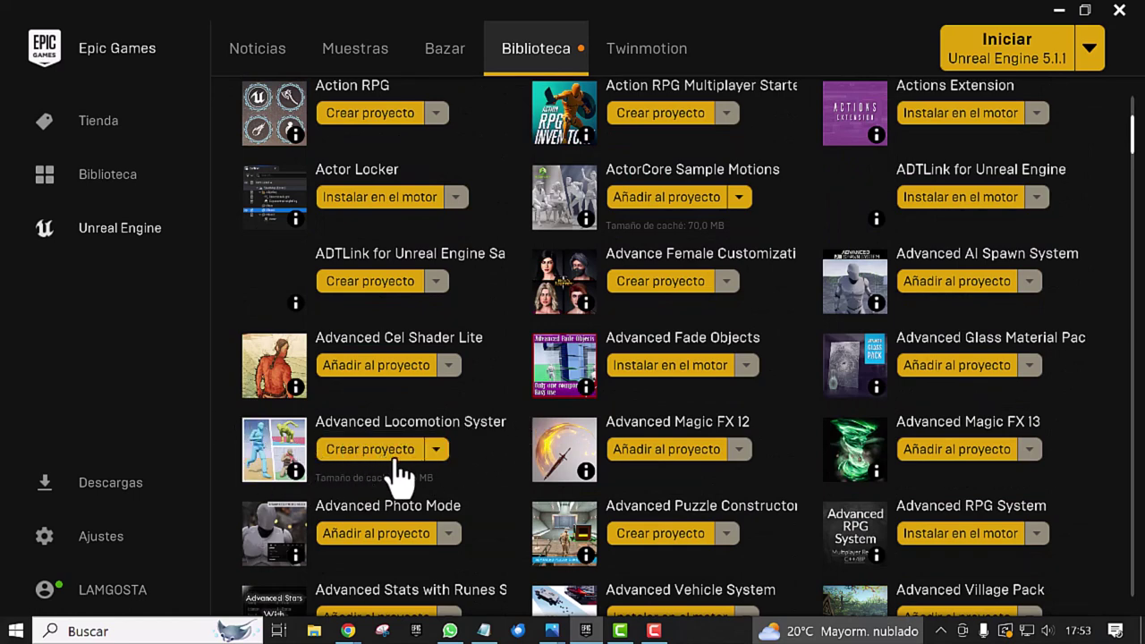
Step: Start an Advanced Locomotion System project named XRaimund on engine version 5.0
left_click(372, 465)
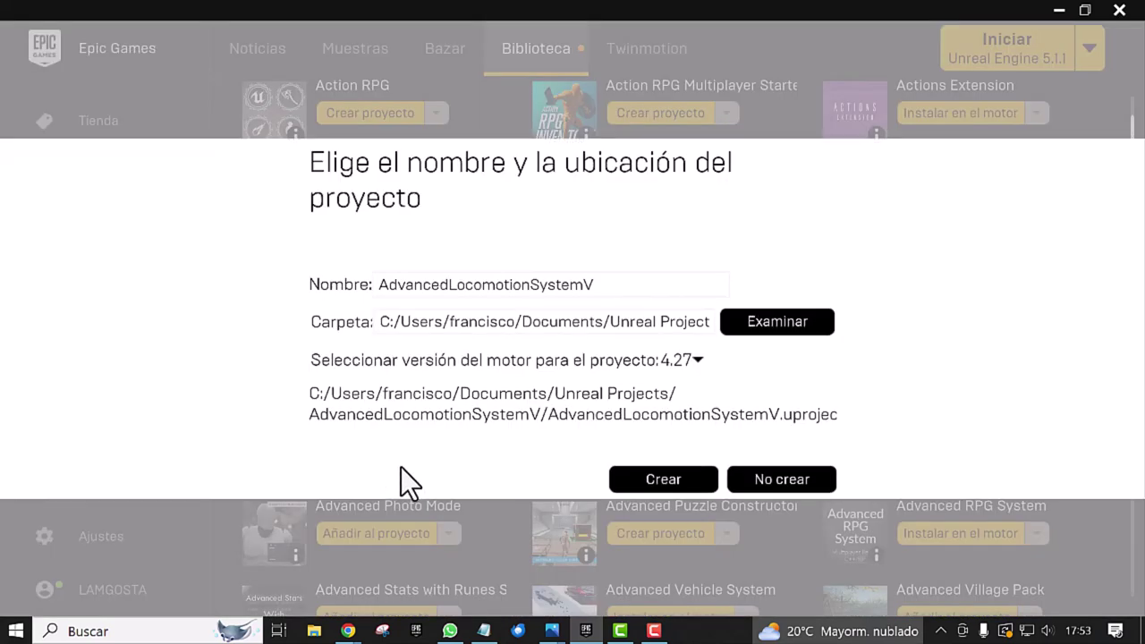
left_click_drag(610, 286, 357, 317)
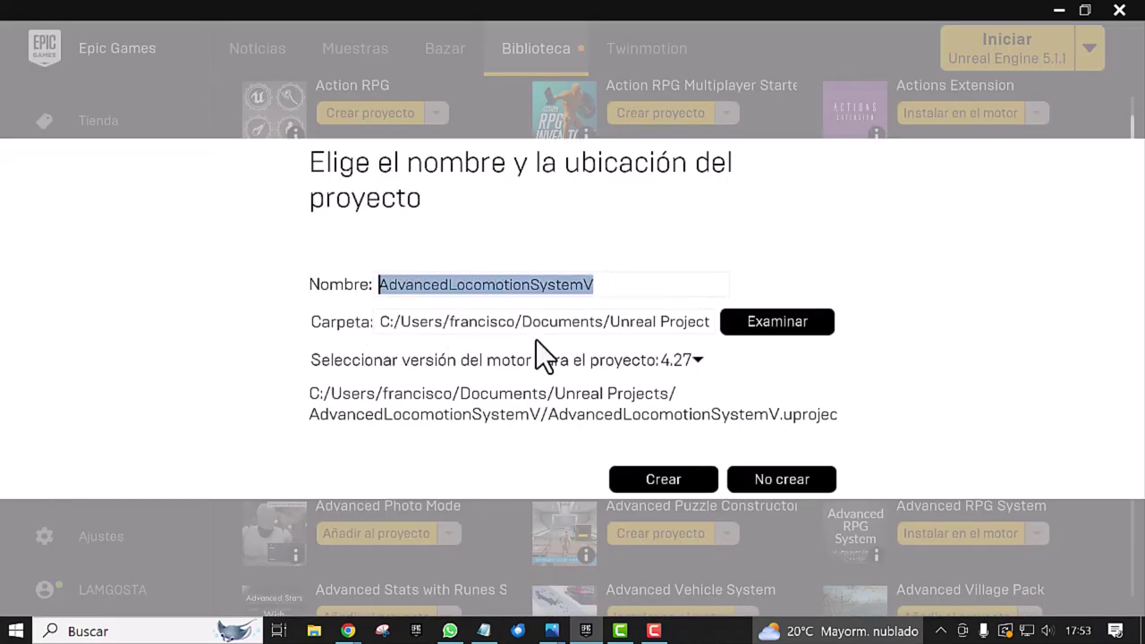
type("XRaimund")
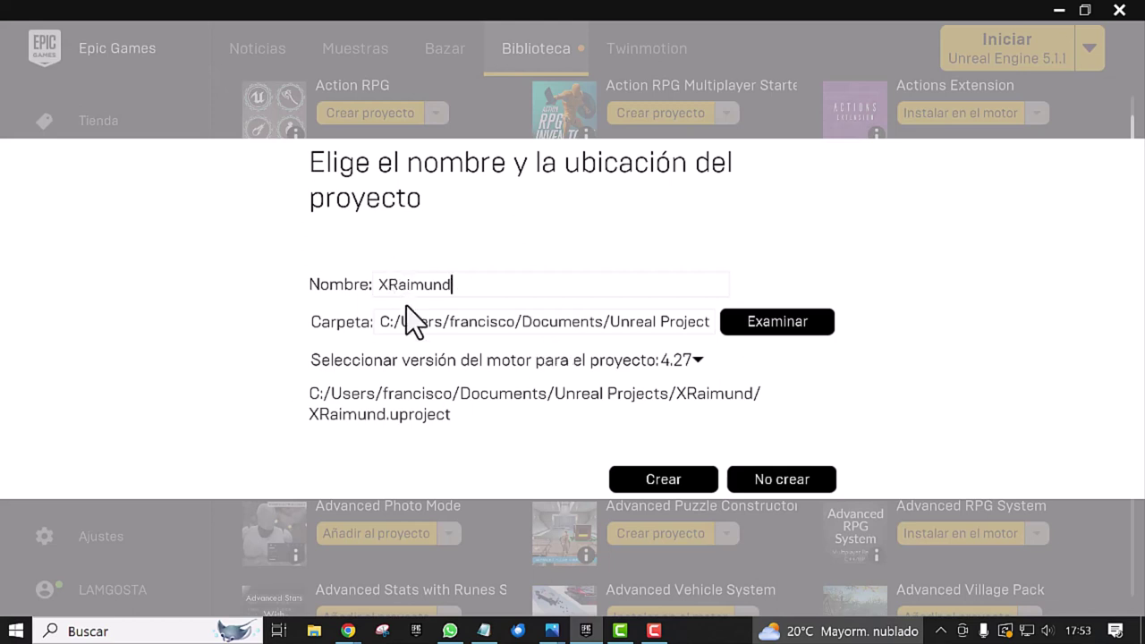
left_click(697, 362)
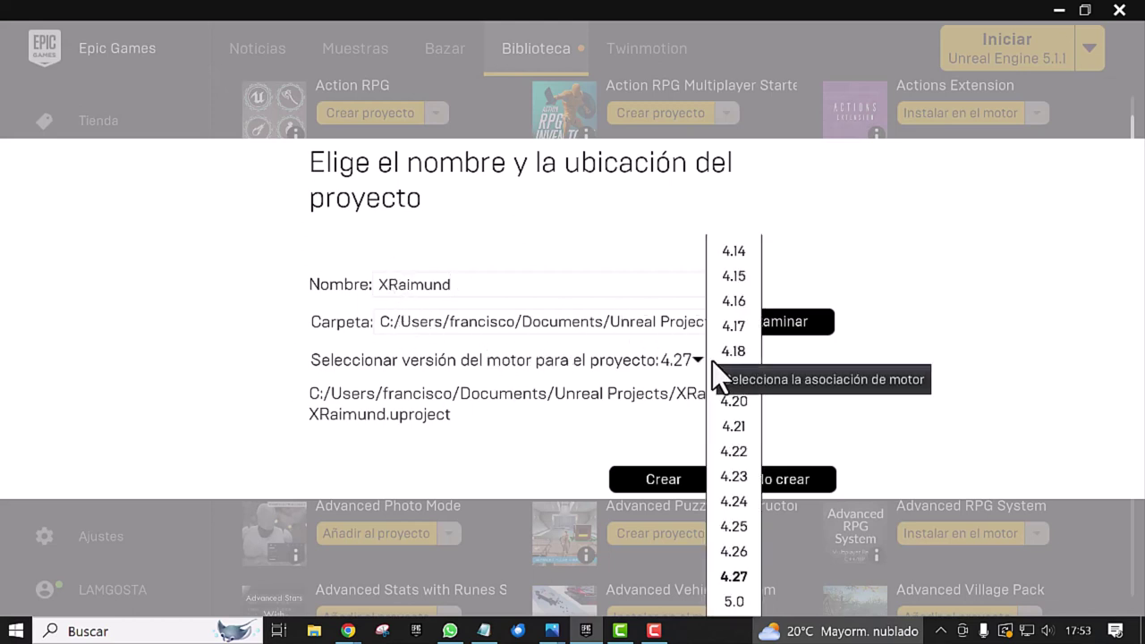
left_click(737, 600)
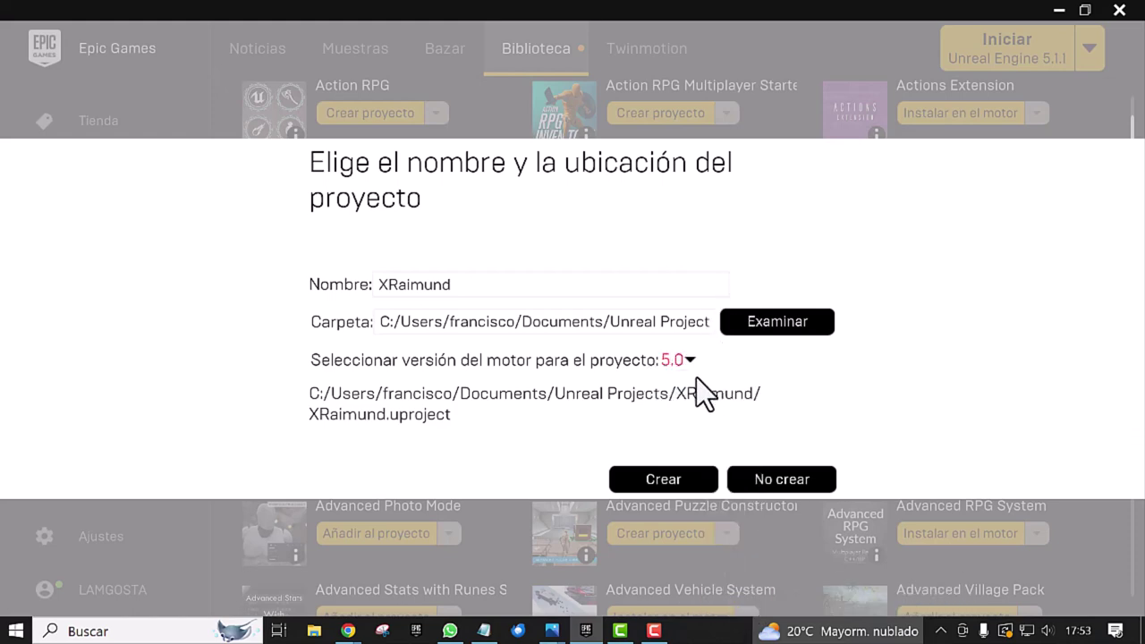
Step: Set the project location to E:/proyectos unreal and create the project
left_click(760, 324)
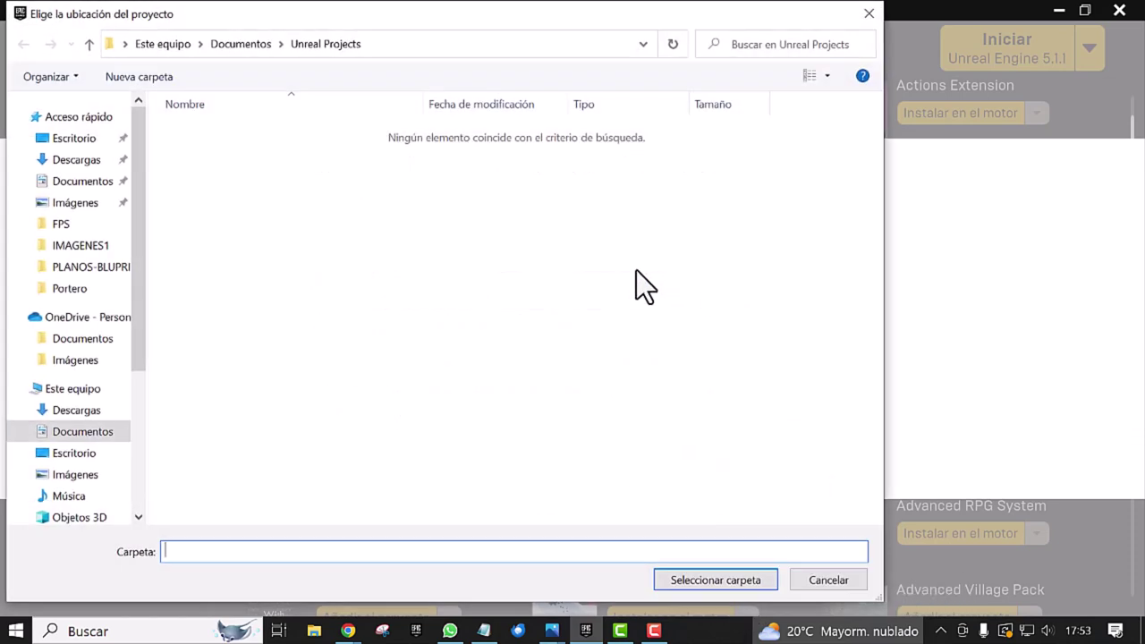
left_click(72, 390)
double_click(692, 316)
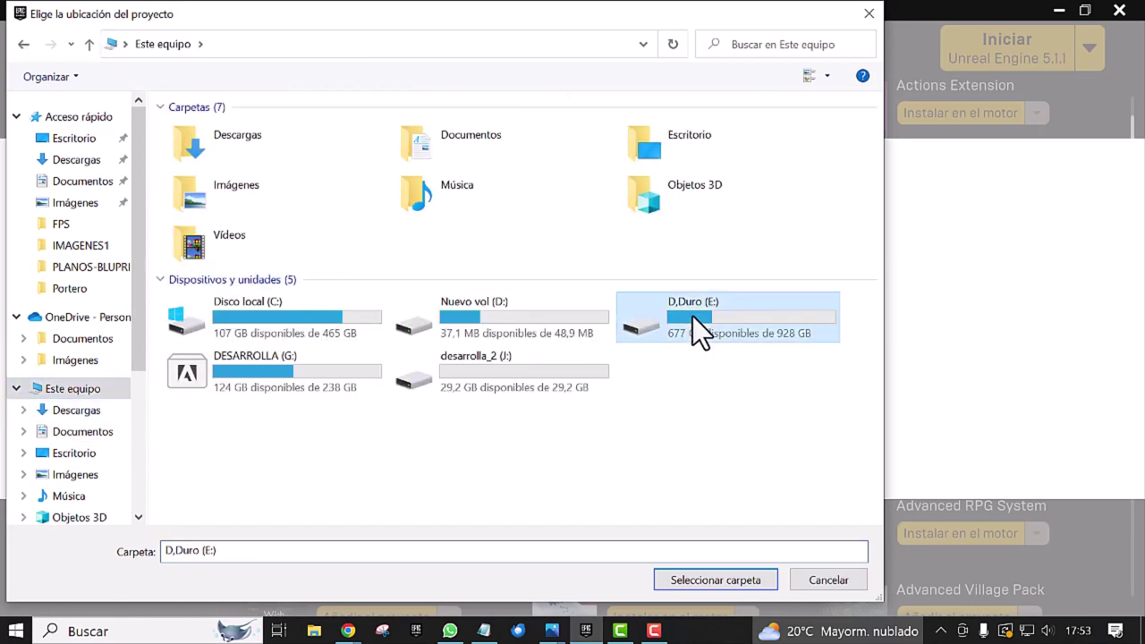
double_click(210, 191)
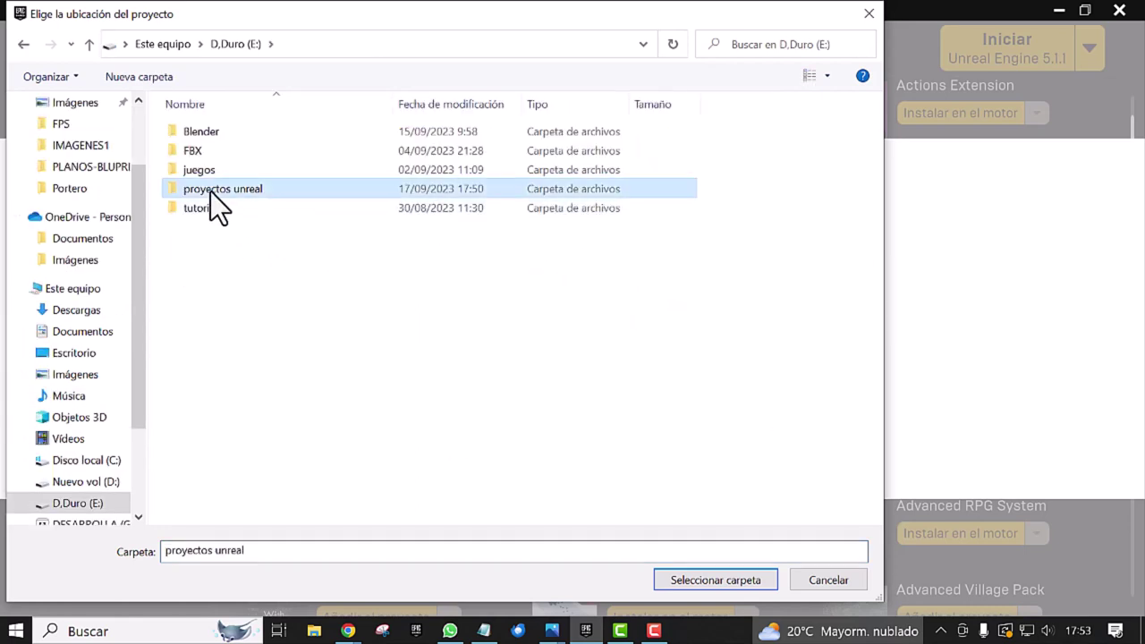
left_click(705, 582)
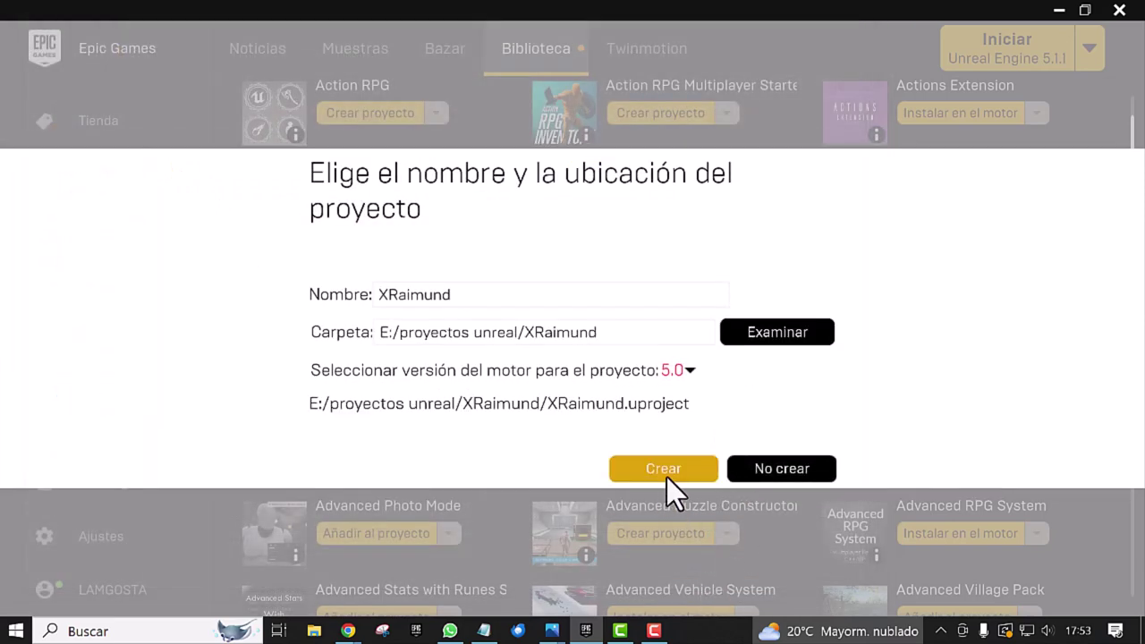
left_click(667, 474)
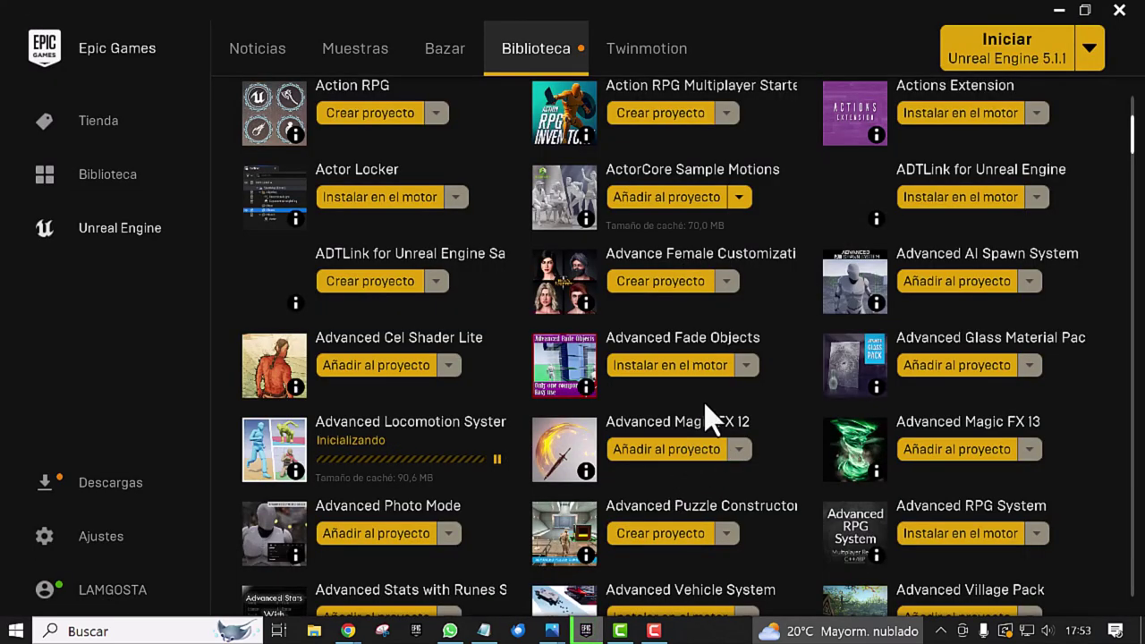
Step: Open the XRaimund project from the library, confirming the engine version
scroll(429, 304, "up", 2)
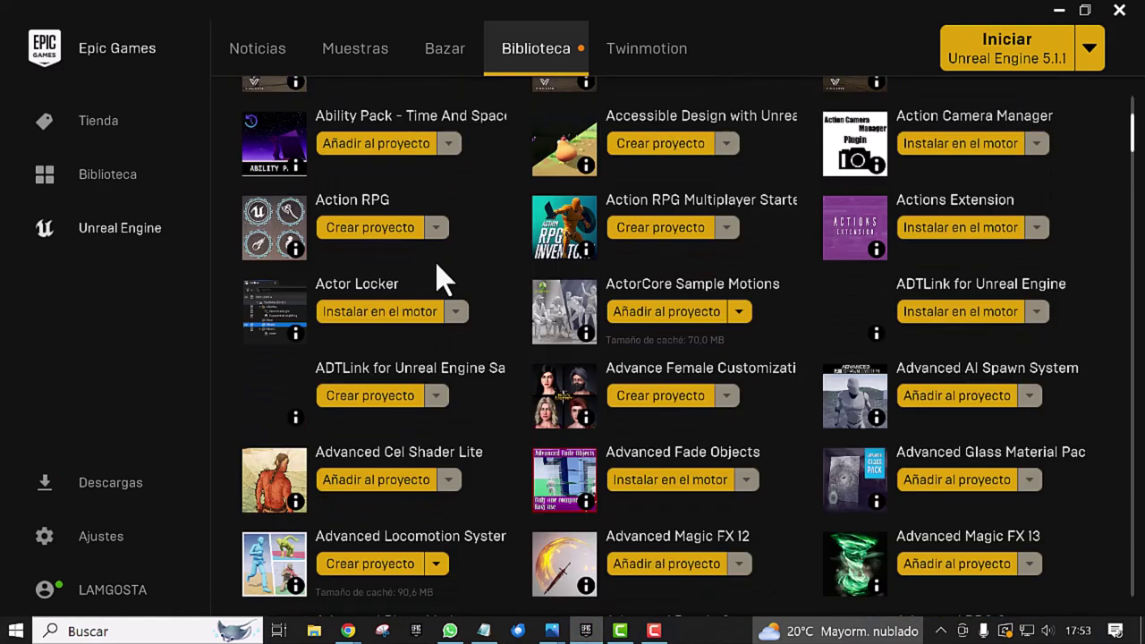
scroll(442, 274, "up", 3)
scroll(460, 239, "up", 2)
scroll(468, 223, "up", 2)
scroll(468, 236, "up", 2)
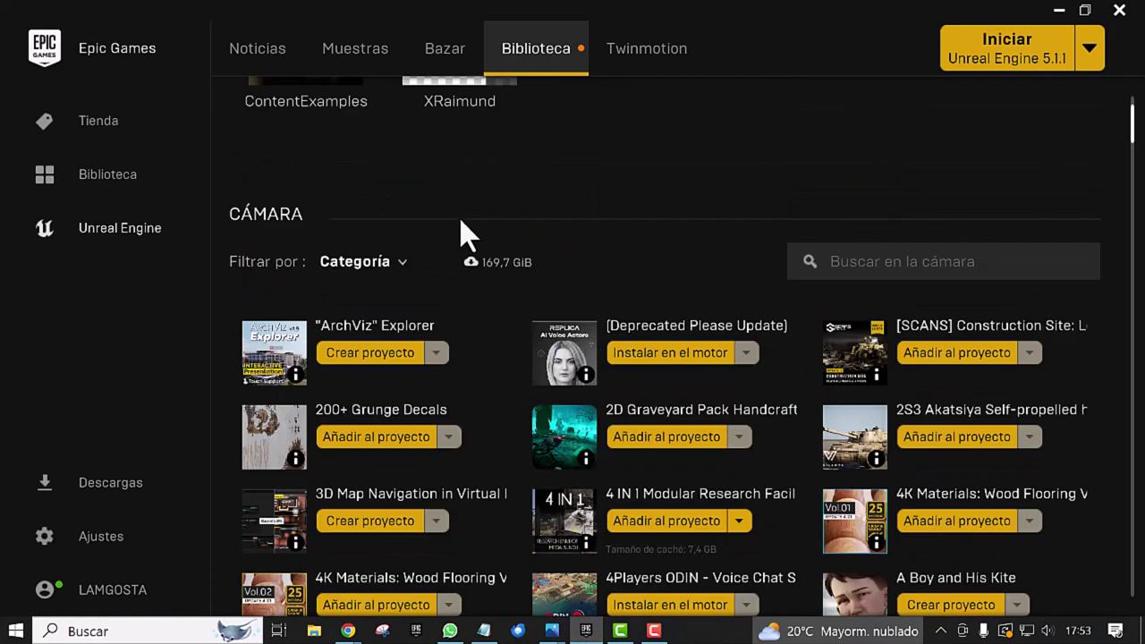
scroll(474, 238, "up", 2)
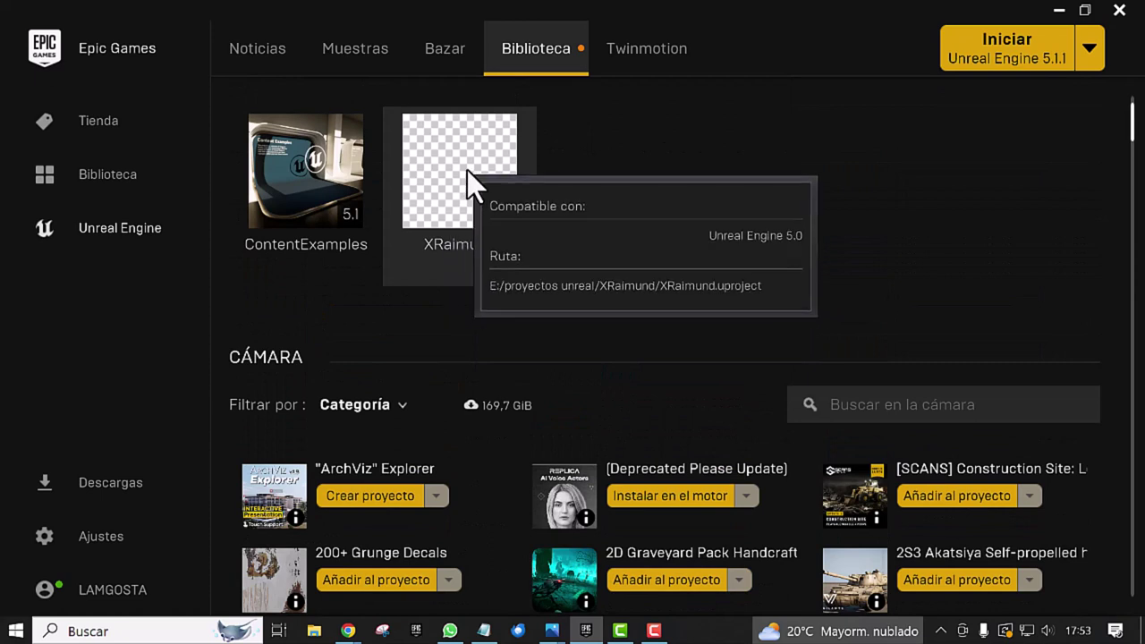
double_click(446, 176)
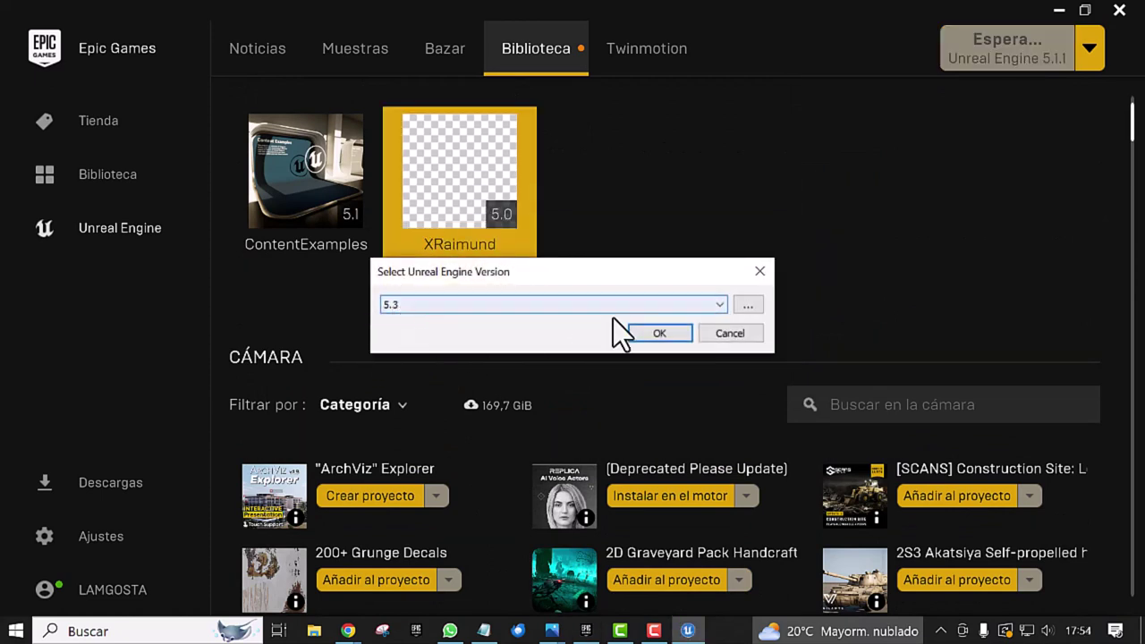
left_click(671, 333)
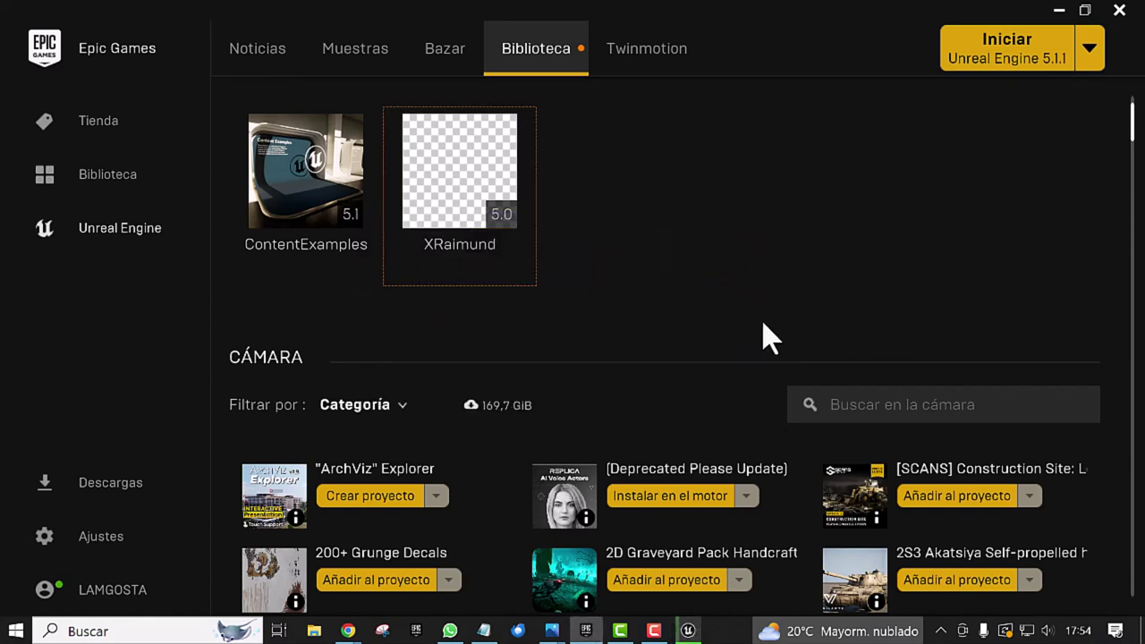
Step: Clear every category from the vault filter and return to the launcher's Biblioteca
scroll(716, 360, "down", 1)
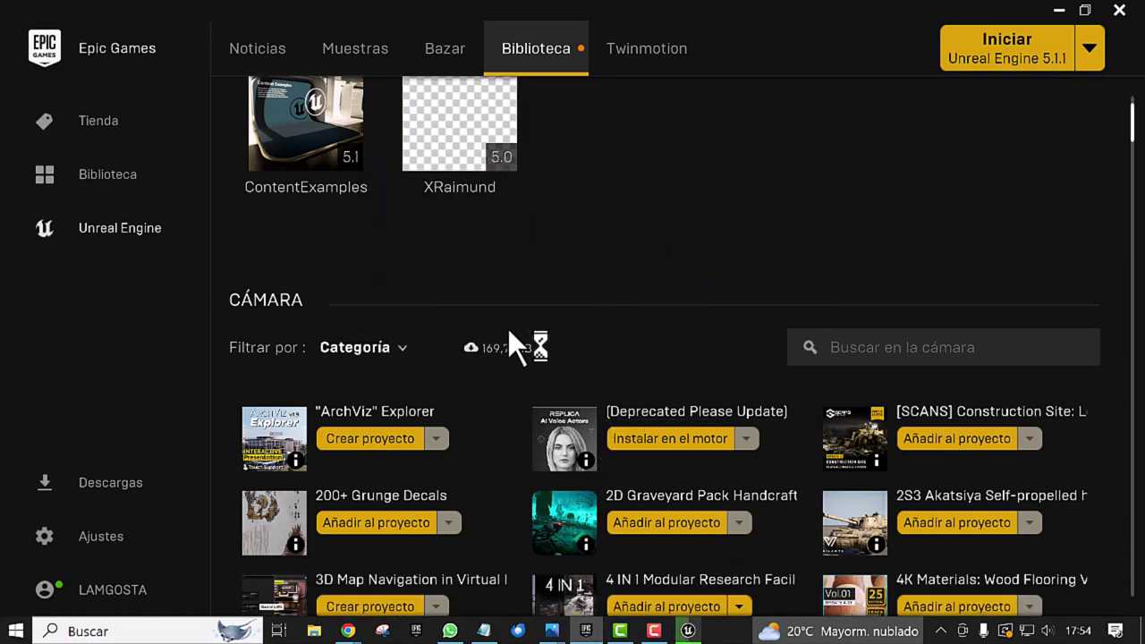
left_click(404, 349)
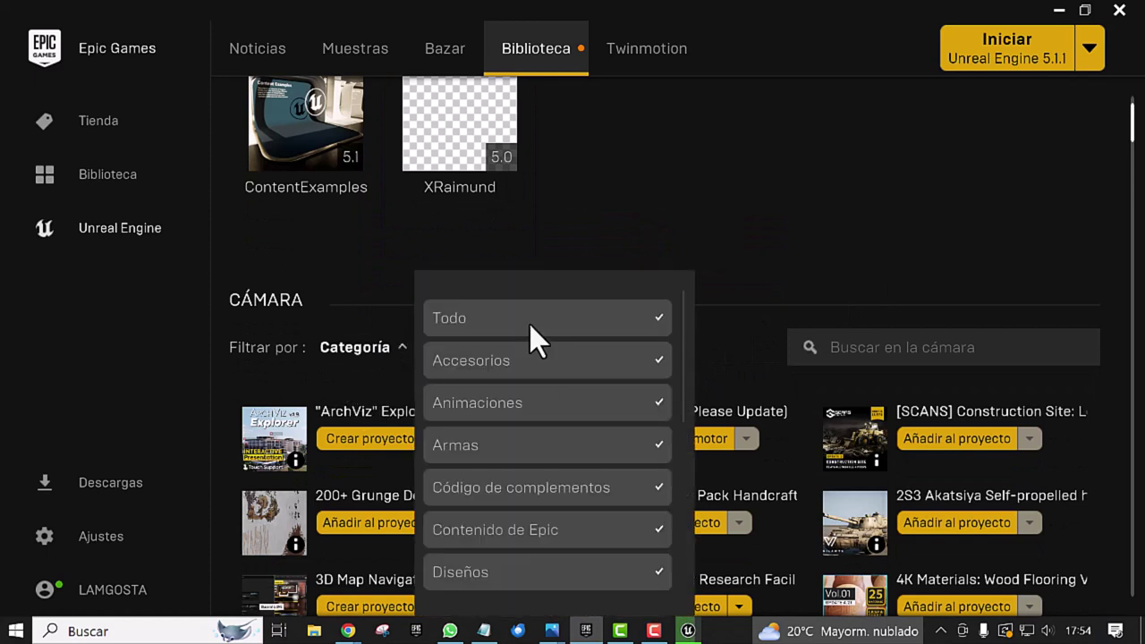
left_click(461, 324)
scroll(521, 429, "down", 3)
scroll(527, 478, "down", 3)
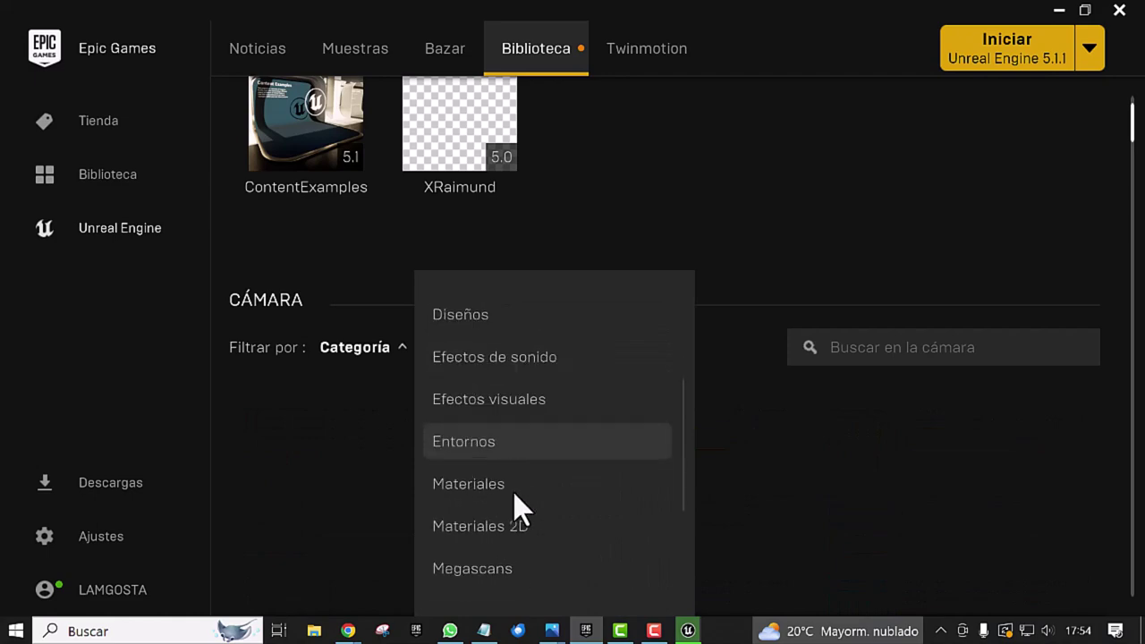
scroll(520, 501, "down", 3)
scroll(524, 502, "down", 2)
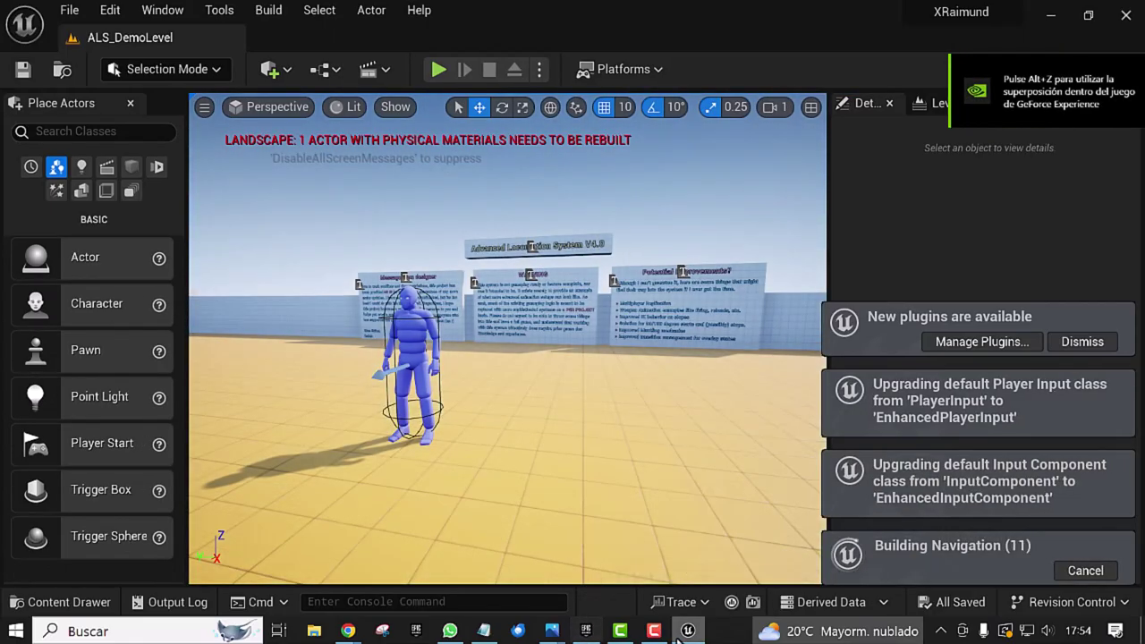
left_click(588, 631)
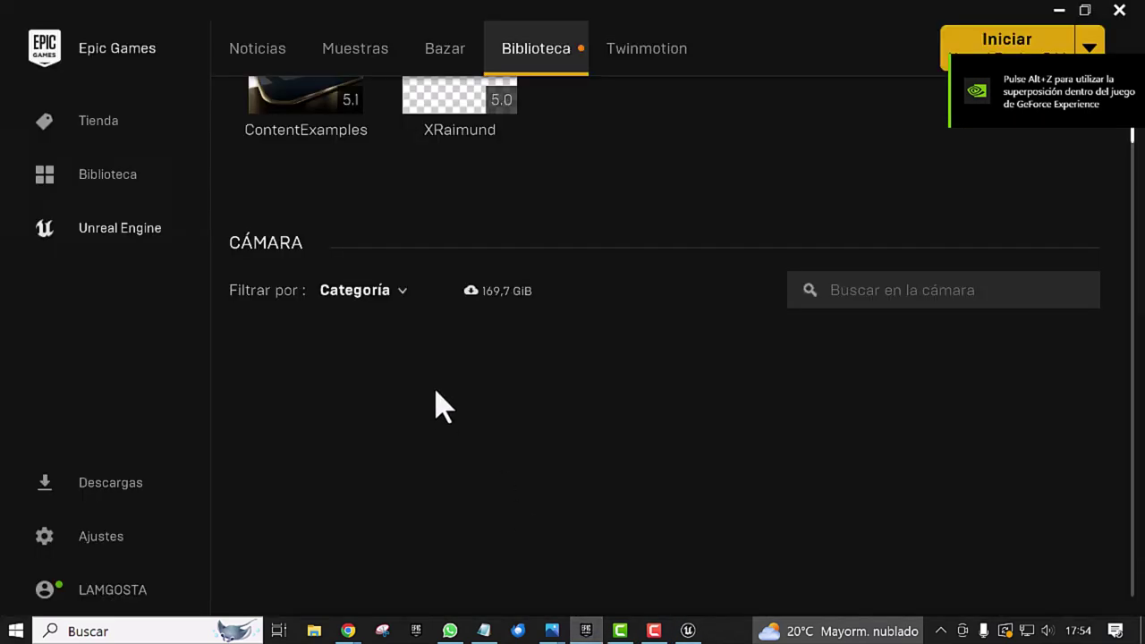
Step: Filter the vault Categoría list to Personajes only
left_click(401, 292)
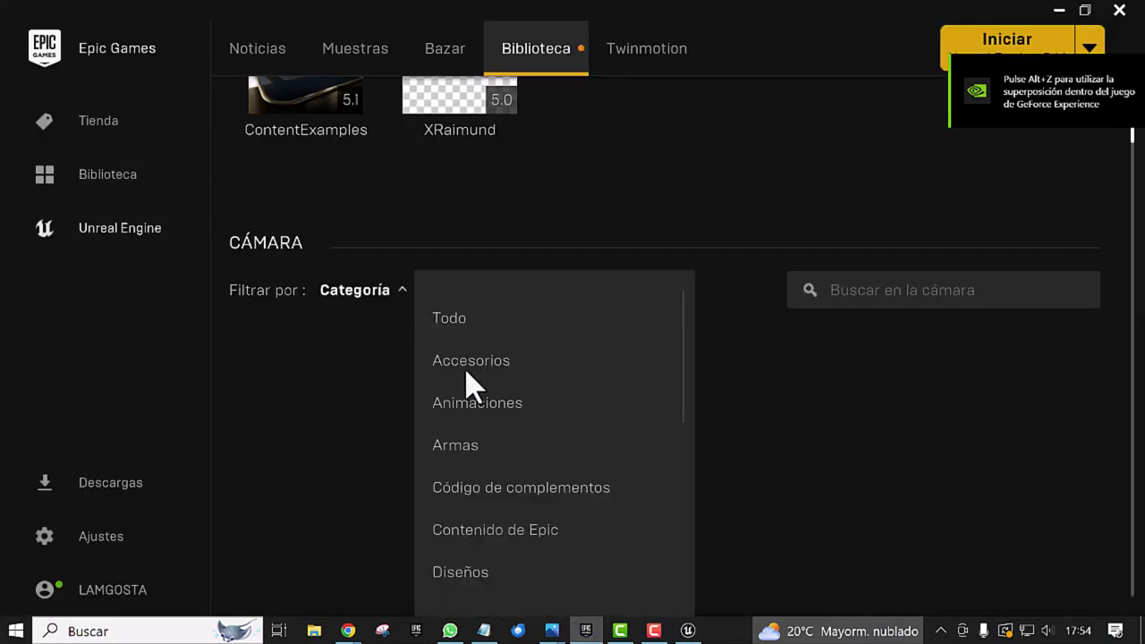
scroll(483, 519, "down", 3)
scroll(465, 528, "down", 2)
scroll(487, 532, "down", 3)
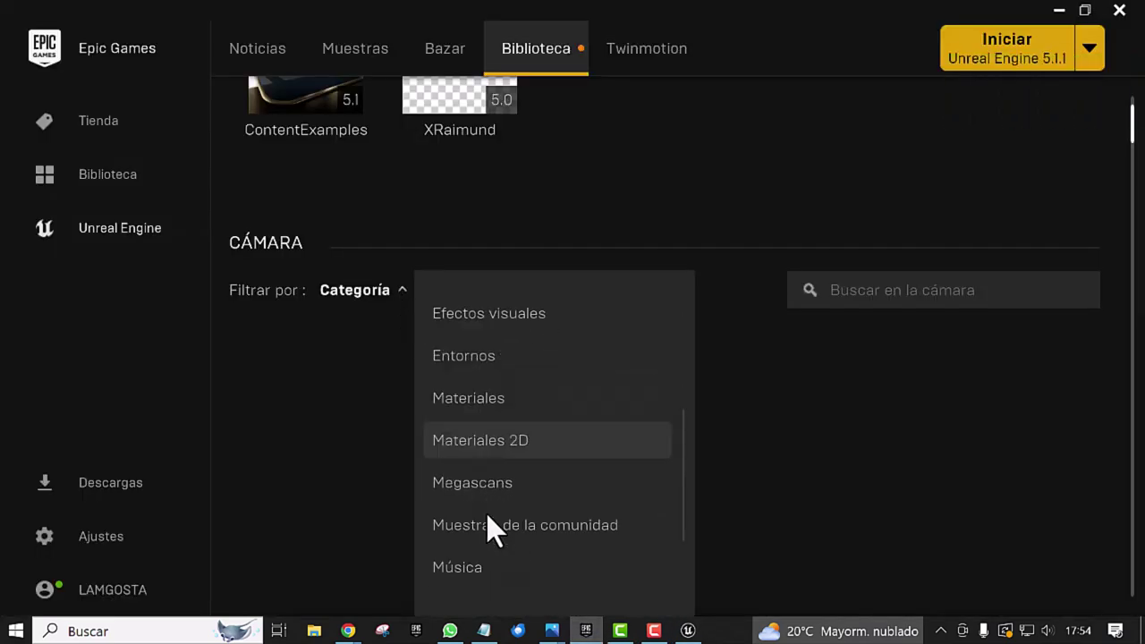
scroll(489, 517, "down", 2)
left_click(482, 526)
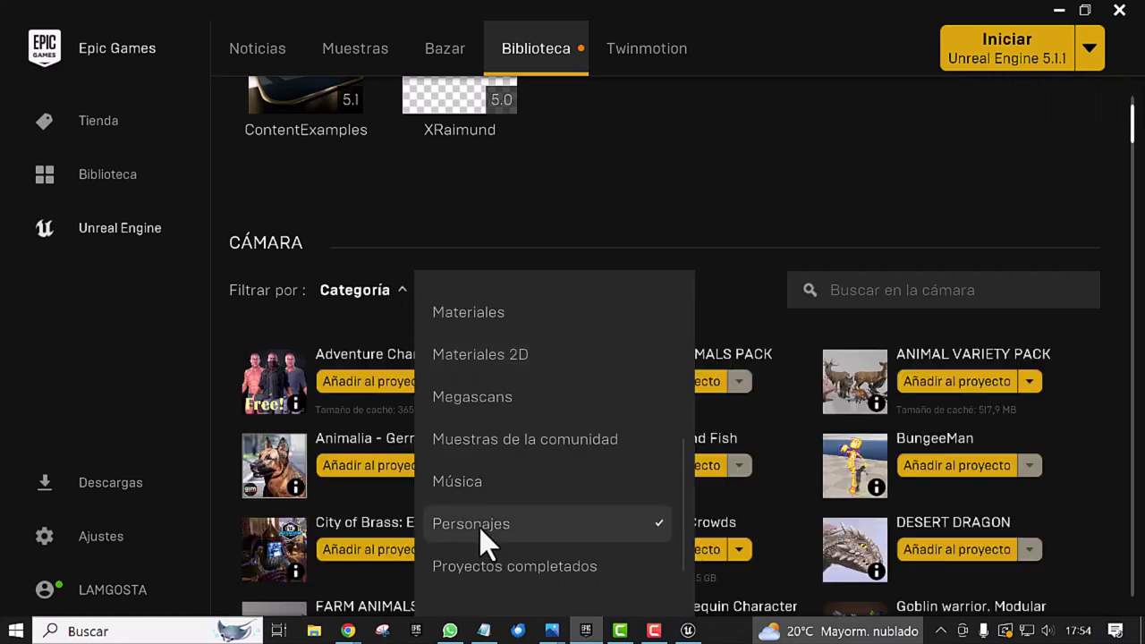
left_click(341, 381)
Step: Add the Adventure Character pack to the XRaimund project
left_click(341, 381)
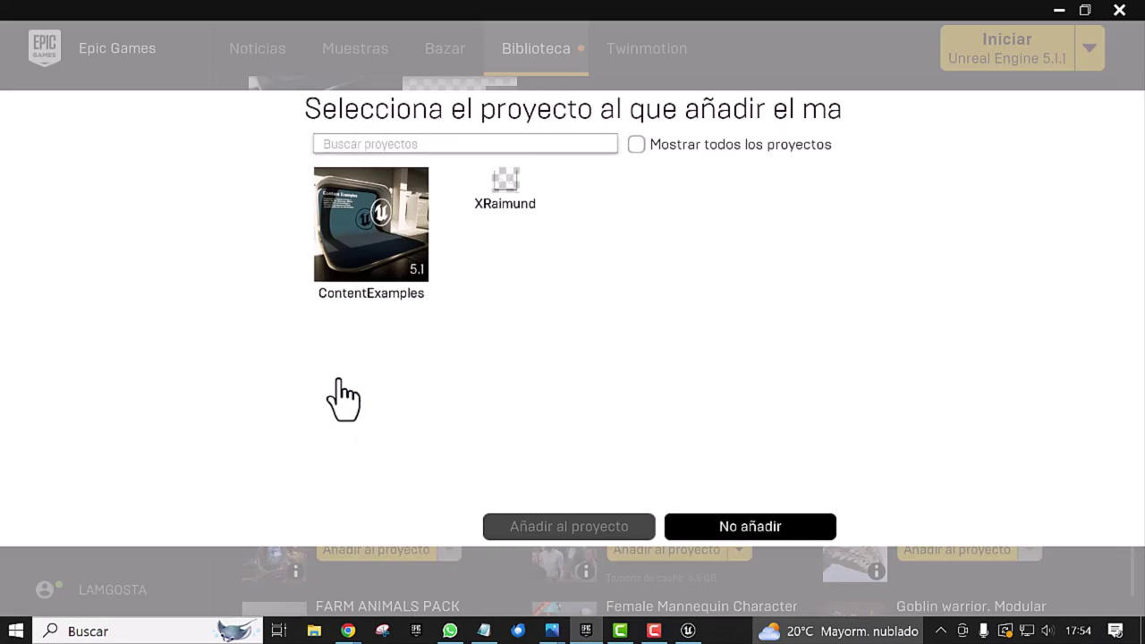
left_click(503, 177)
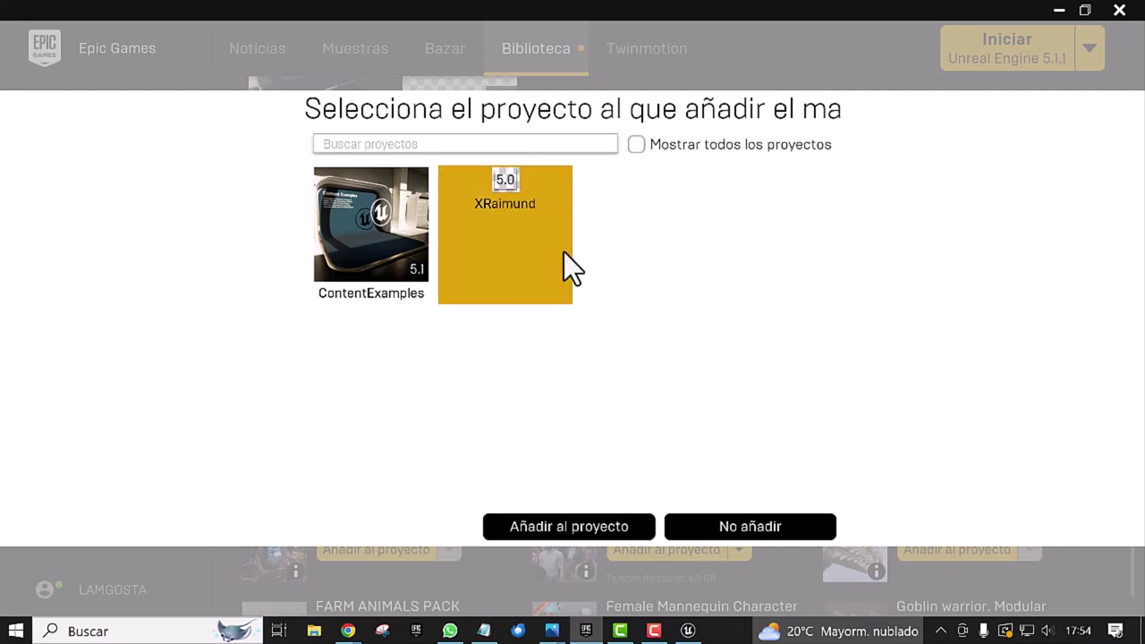
left_click(507, 181)
left_click(506, 193)
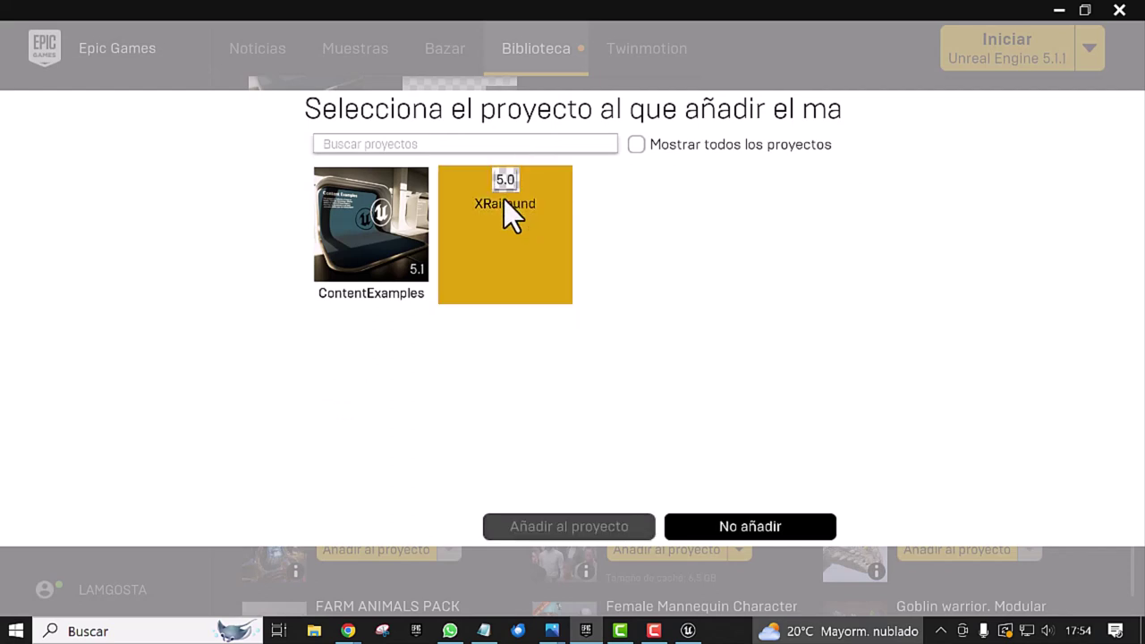
left_click(568, 535)
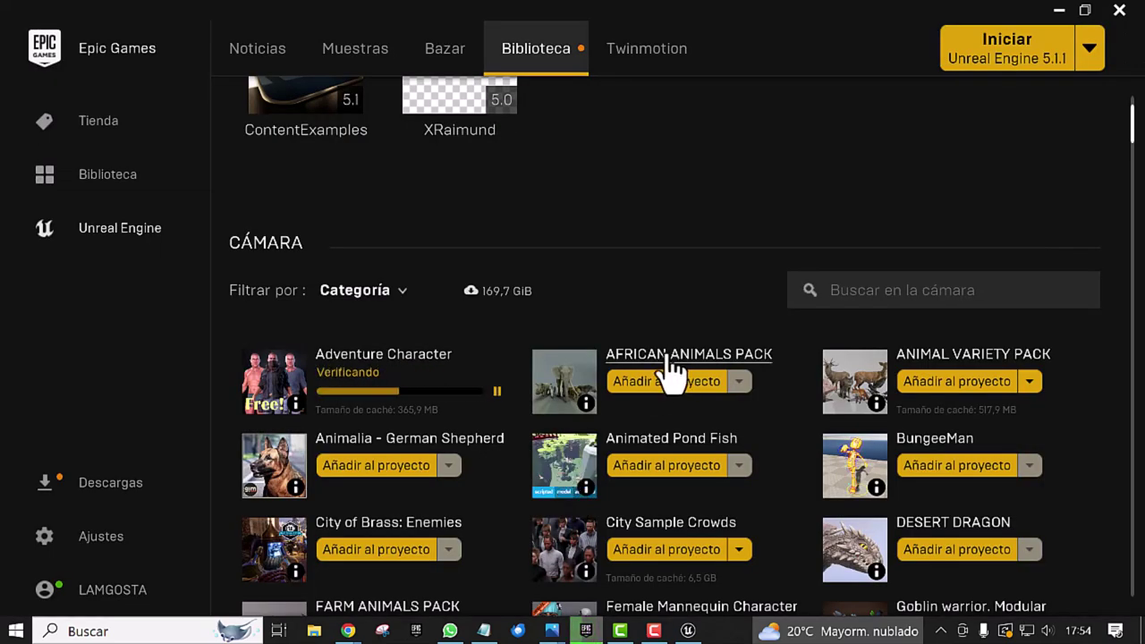
Step: Add Sci-Fi Character 08 from the end of the list to the XRaimund project
scroll(608, 430, "down", 1)
scroll(606, 429, "down", 1)
scroll(606, 430, "down", 1)
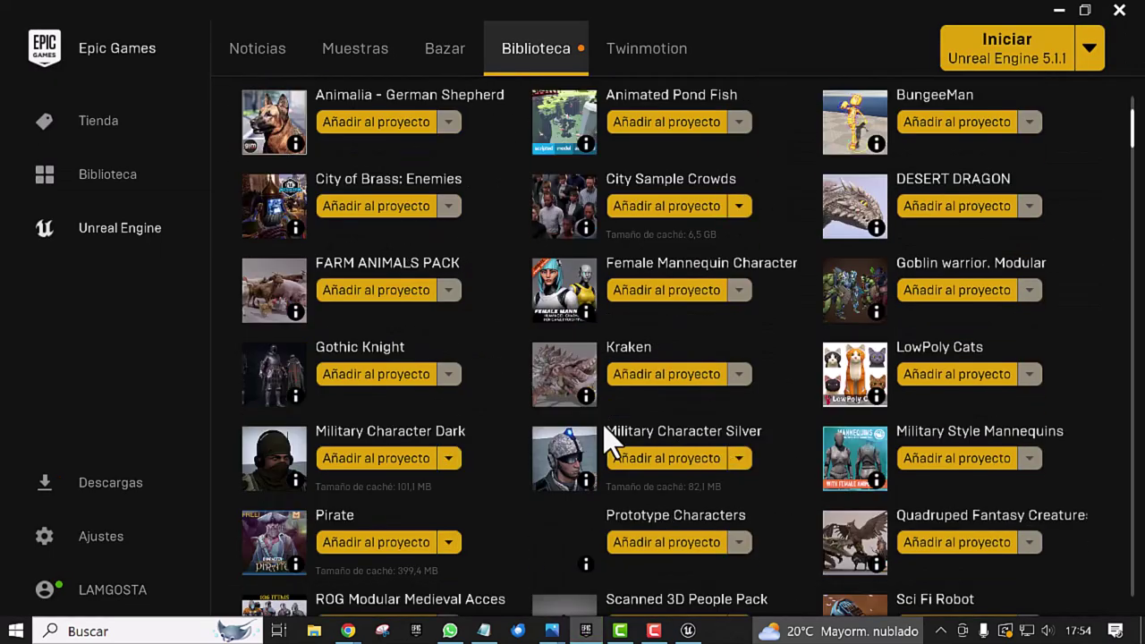
scroll(606, 429, "down", 1)
scroll(606, 432, "down", 2)
scroll(606, 434, "down", 2)
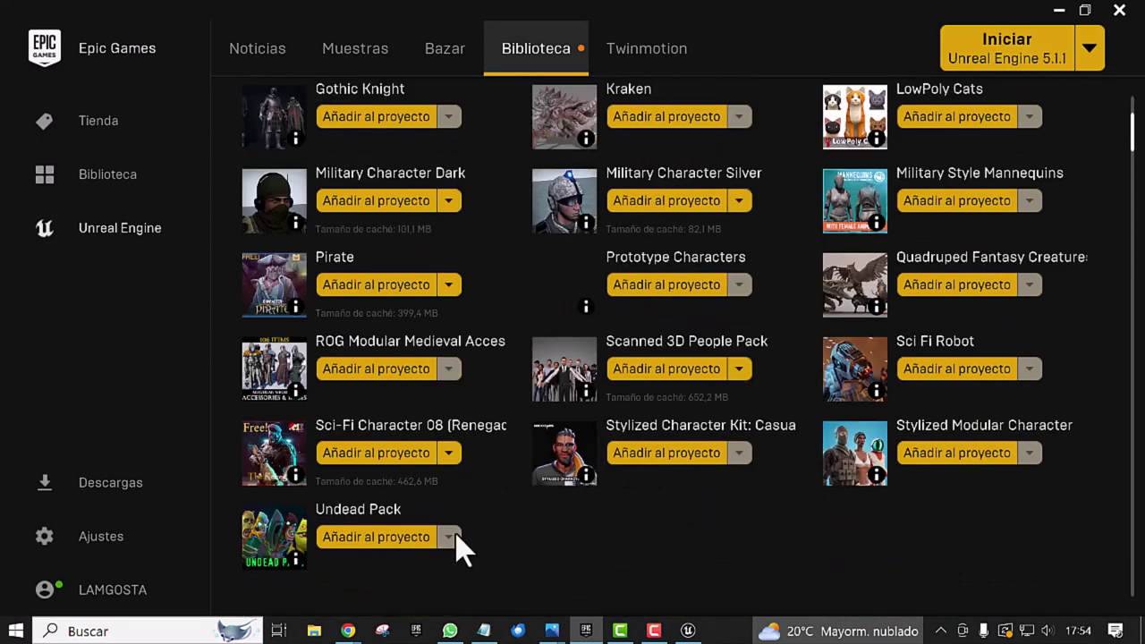
left_click(357, 453)
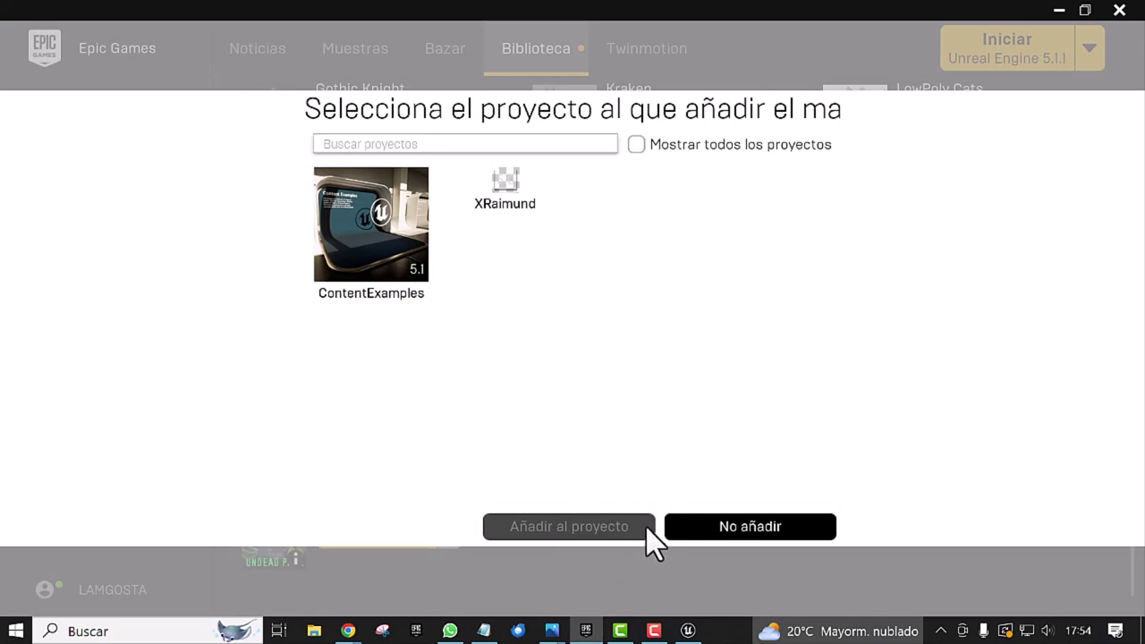
left_click(507, 183)
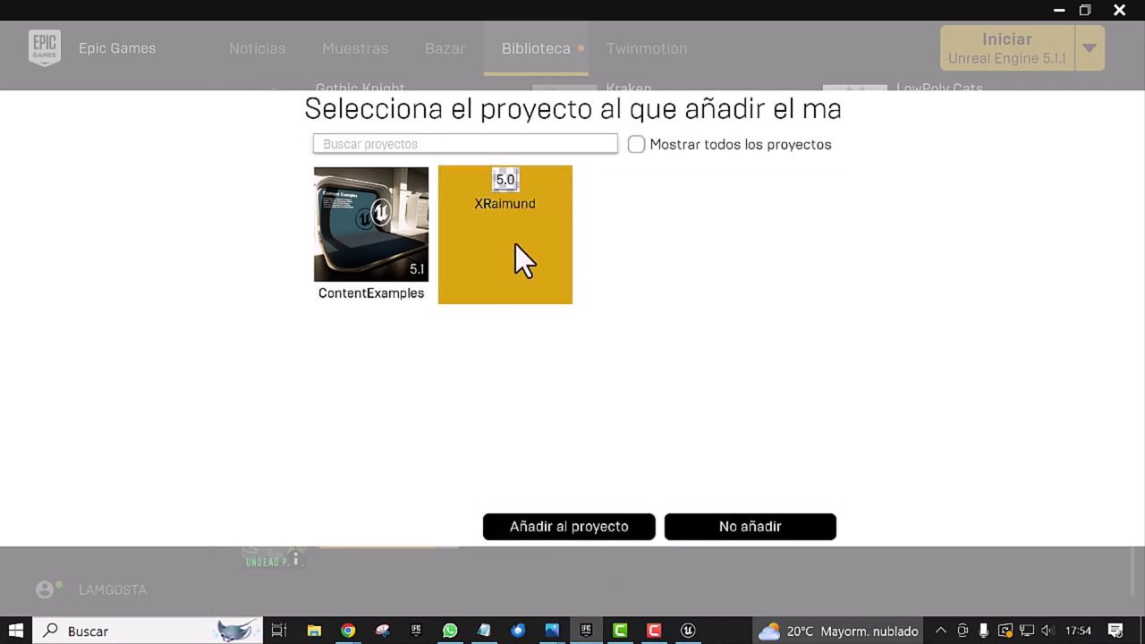
left_click(572, 527)
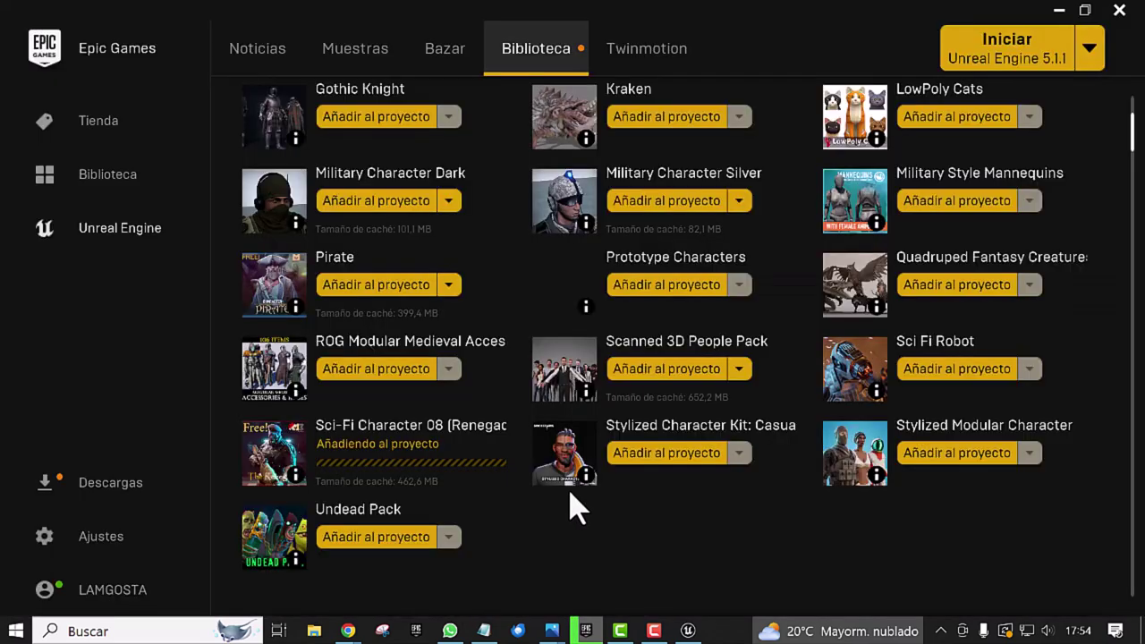
scroll(681, 281, "up", 1)
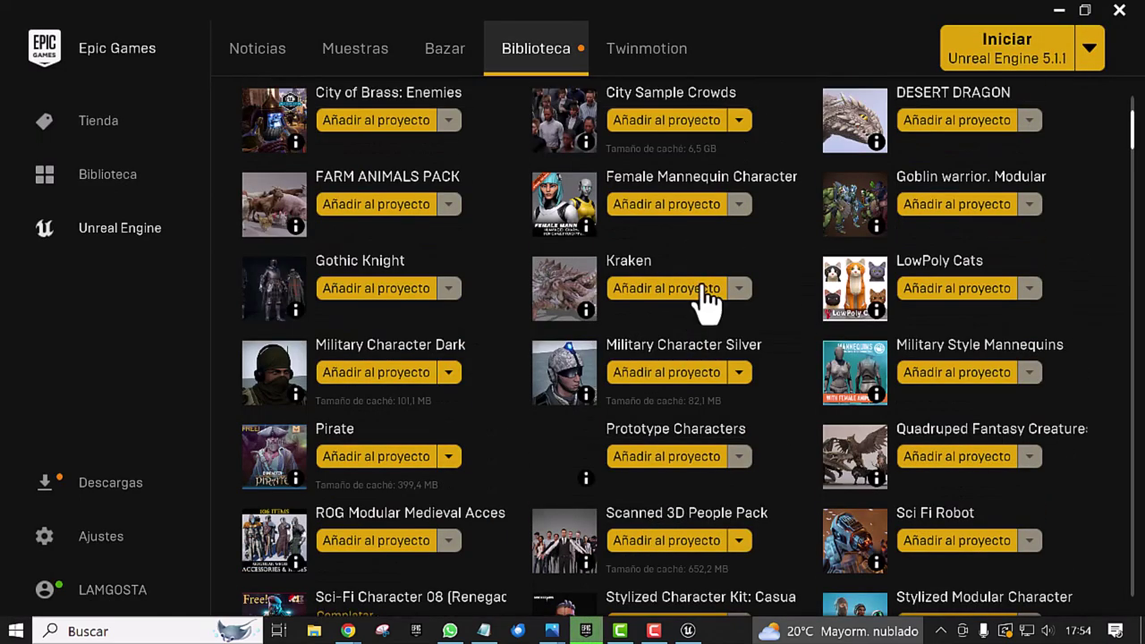
scroll(703, 286, "up", 3)
scroll(706, 298, "up", 1)
scroll(703, 295, "up", 1)
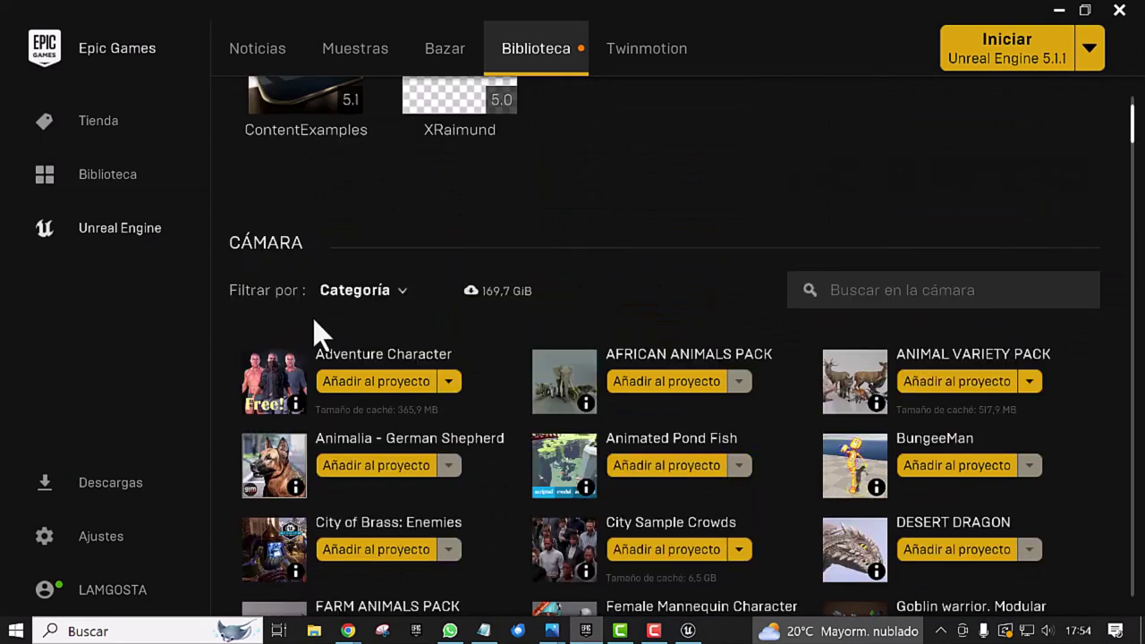
Step: Tick Todo in the vault Categoría filter to show all categories
left_click(392, 295)
left_click(442, 324)
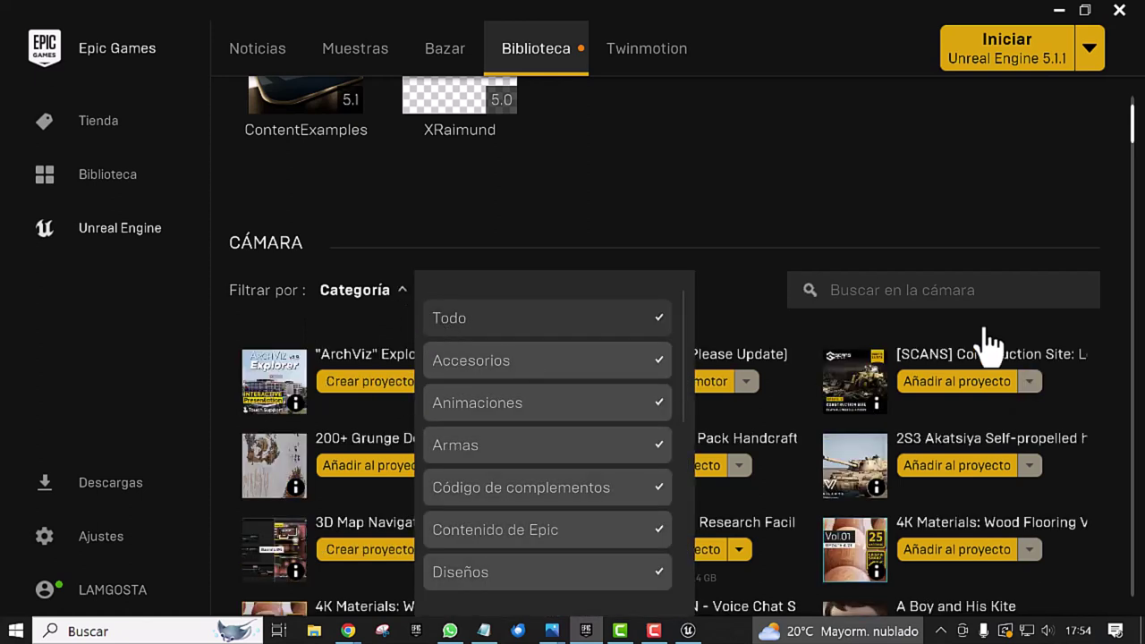
left_click(853, 295)
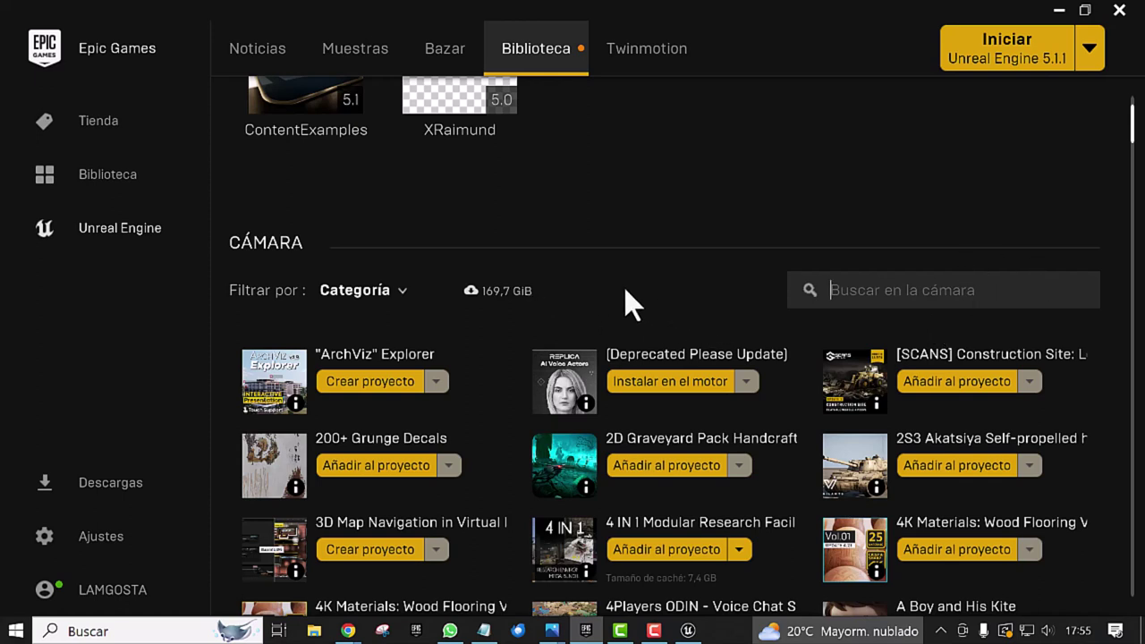
left_click(408, 303)
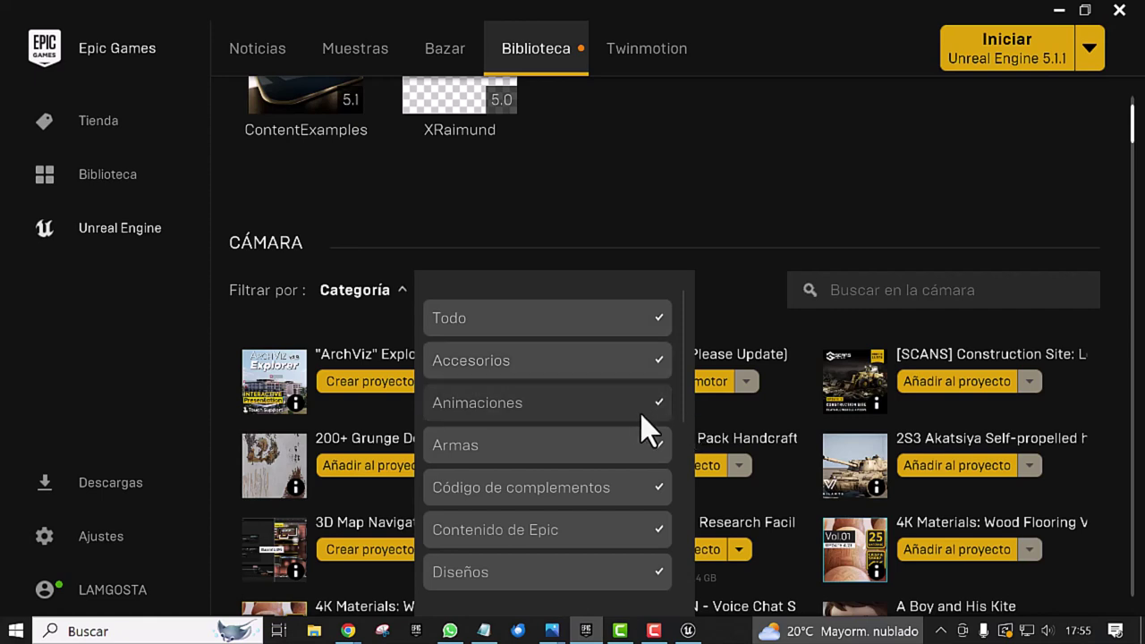
left_click(655, 484)
left_click(655, 484)
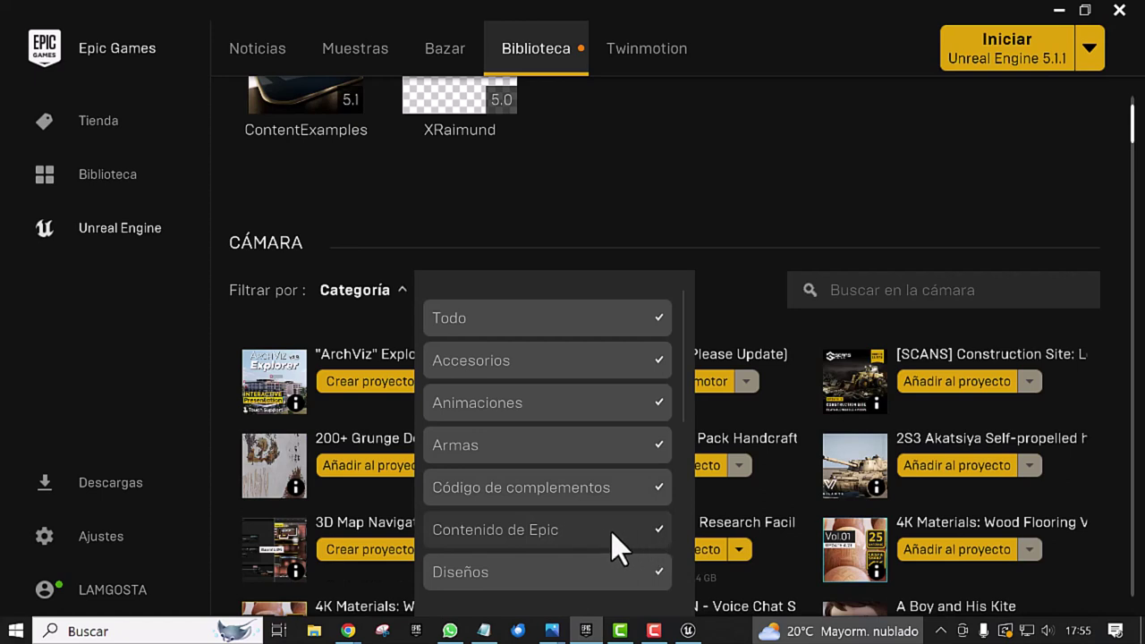
Step: Untick Efectos, Materiales and 2D materials in the category filter
scroll(612, 531, "down", 1)
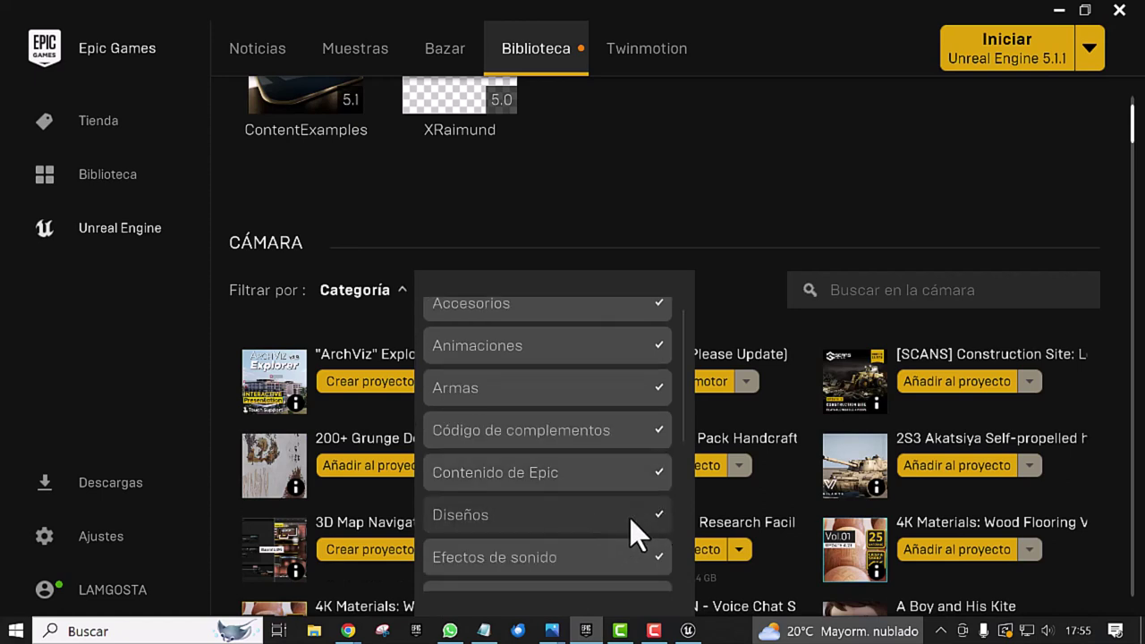
scroll(608, 528, "down", 1)
scroll(600, 532, "down", 1)
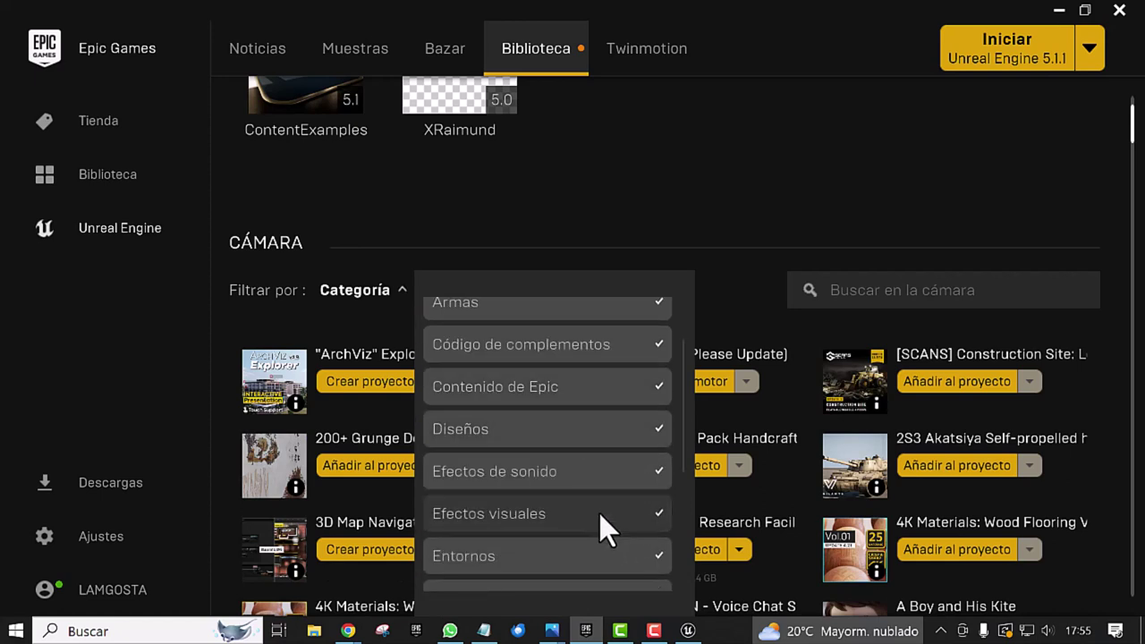
left_click(653, 472)
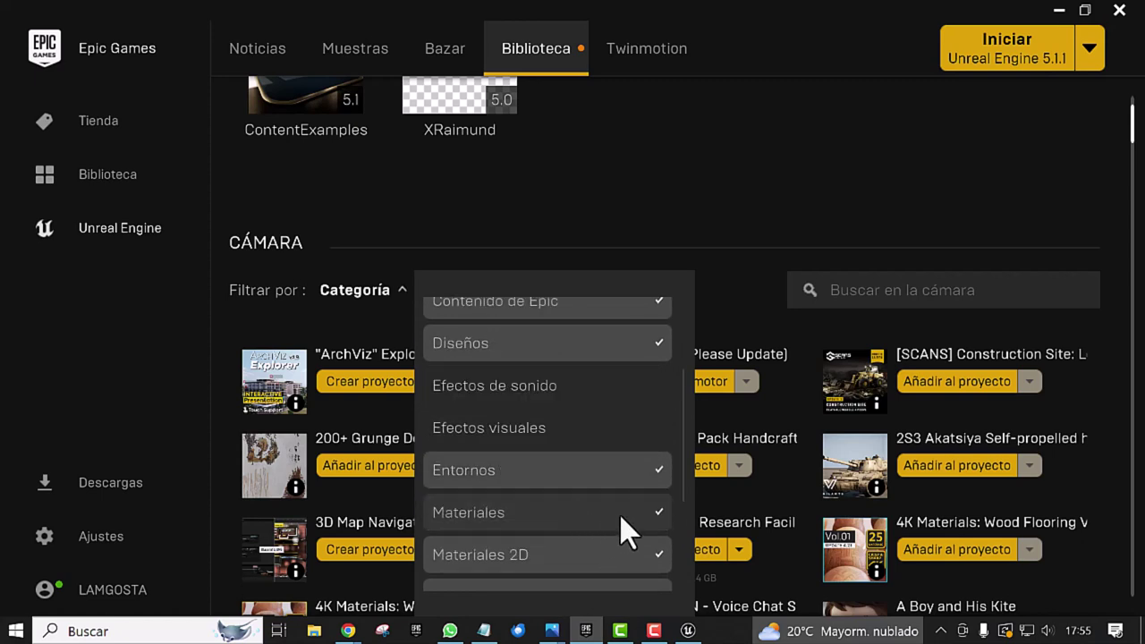
left_click(654, 513)
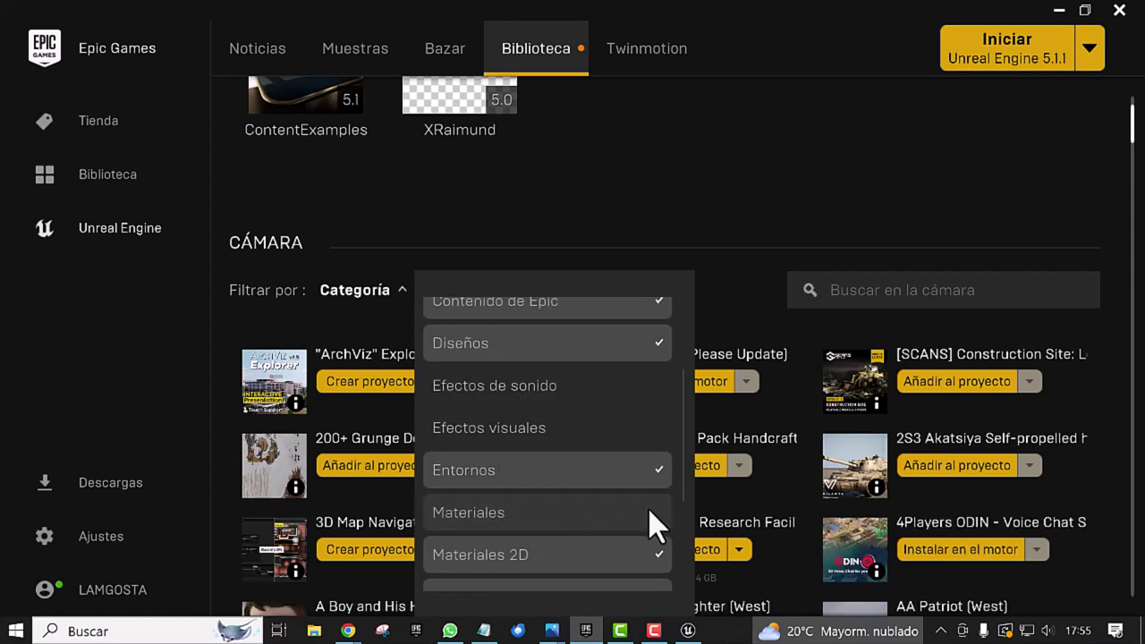
left_click(662, 557)
scroll(544, 518, "down", 2)
scroll(548, 519, "down", 1)
scroll(564, 516, "down", 1)
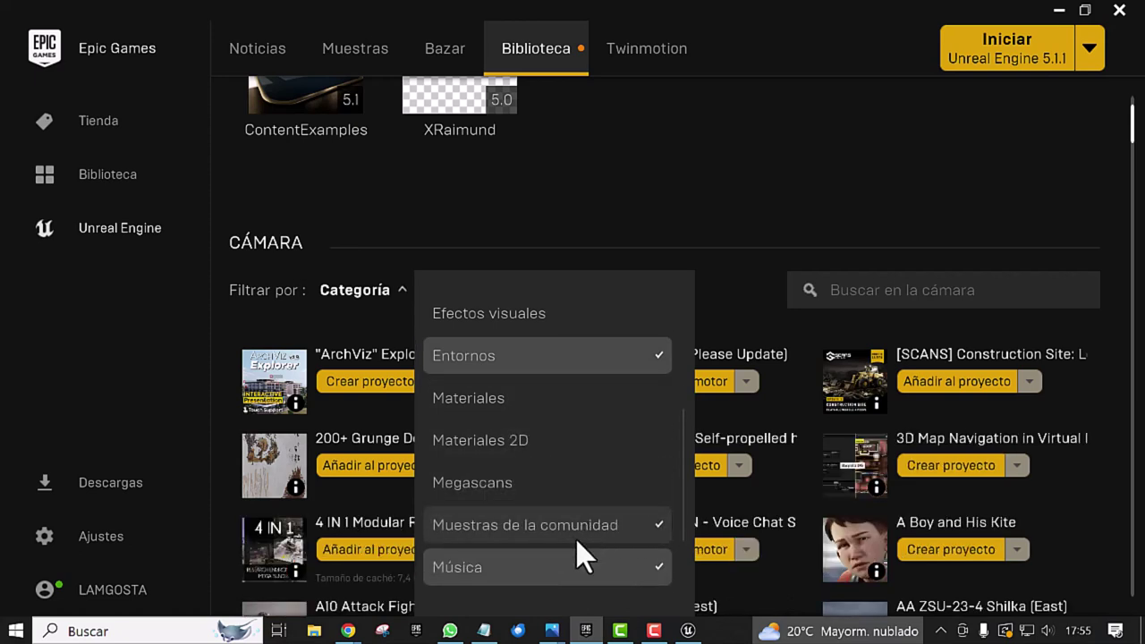
scroll(575, 548, "down", 2)
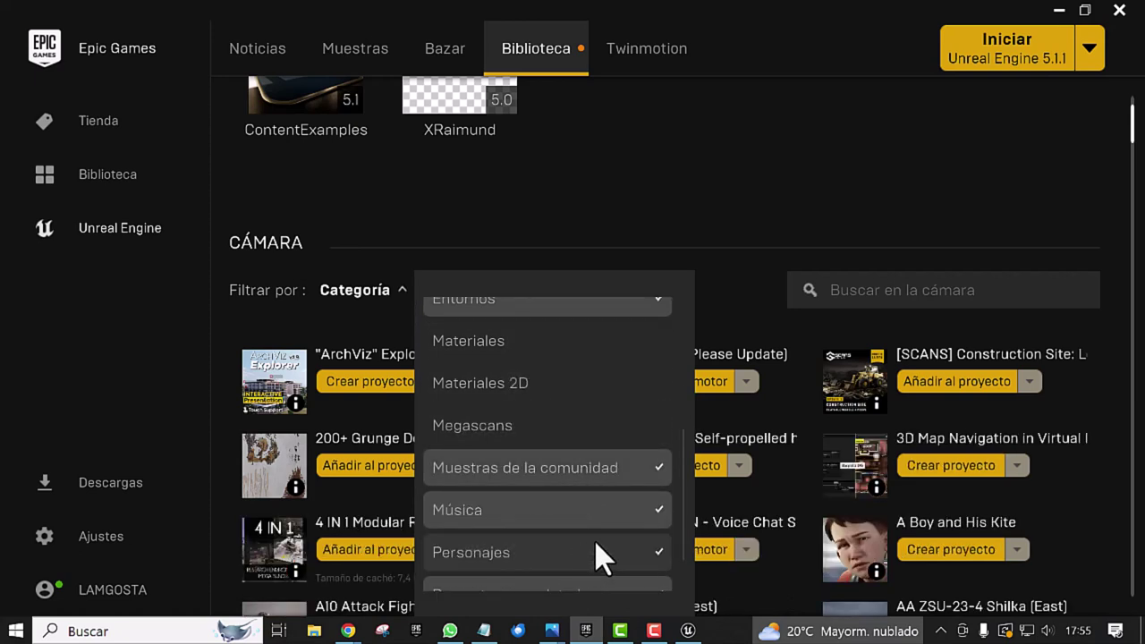
Step: Untick Música, Proyectos completados, Texturas and Visualización de arquitectura, then close the filter
left_click(656, 512)
scroll(608, 522, "down", 1)
scroll(582, 524, "down", 1)
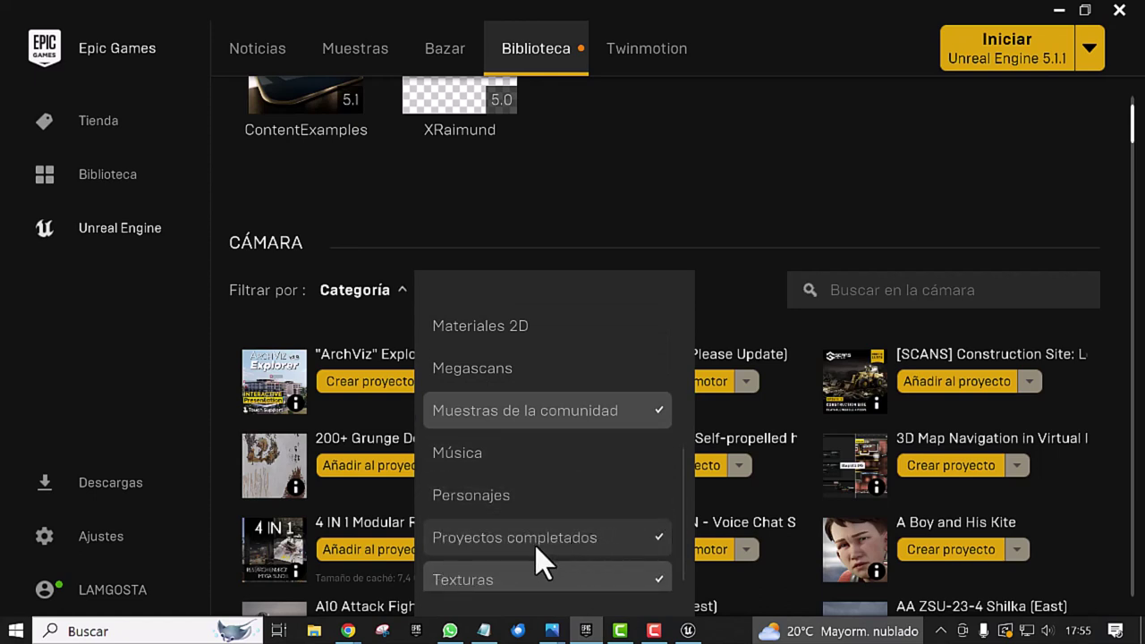
left_click(659, 537)
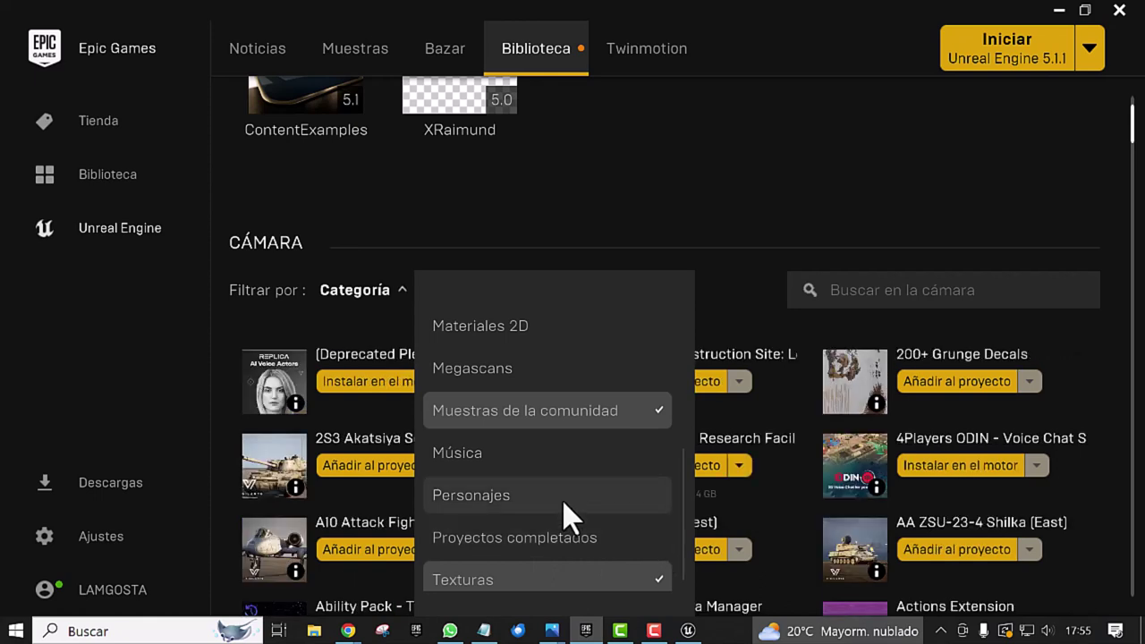
scroll(567, 519, "down", 2)
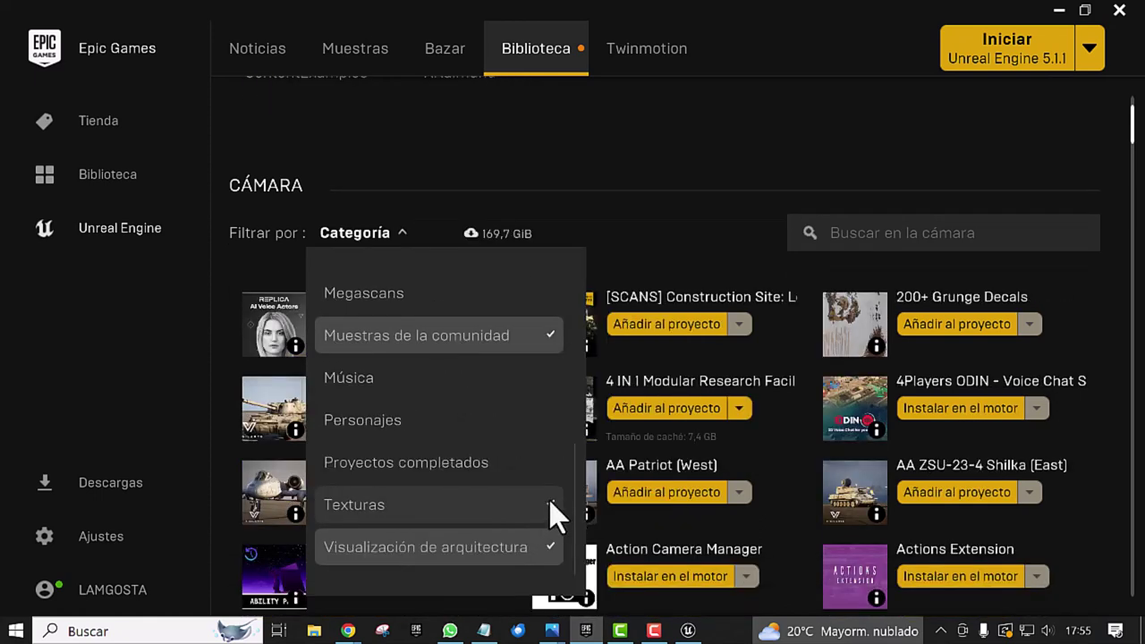
left_click(549, 503)
left_click(547, 549)
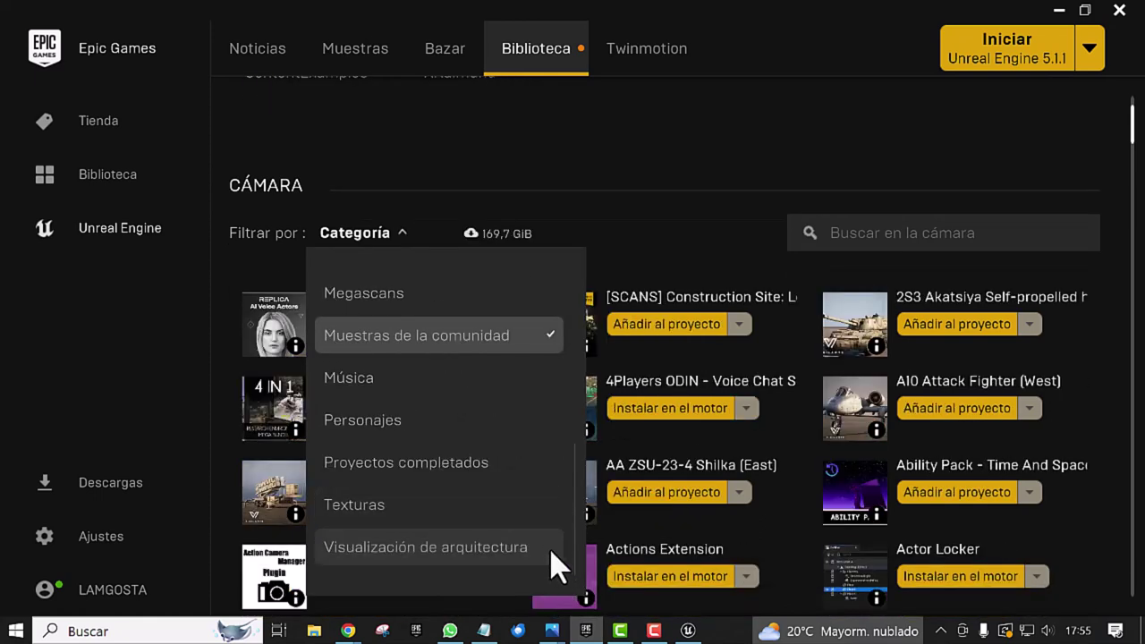
left_click(643, 259)
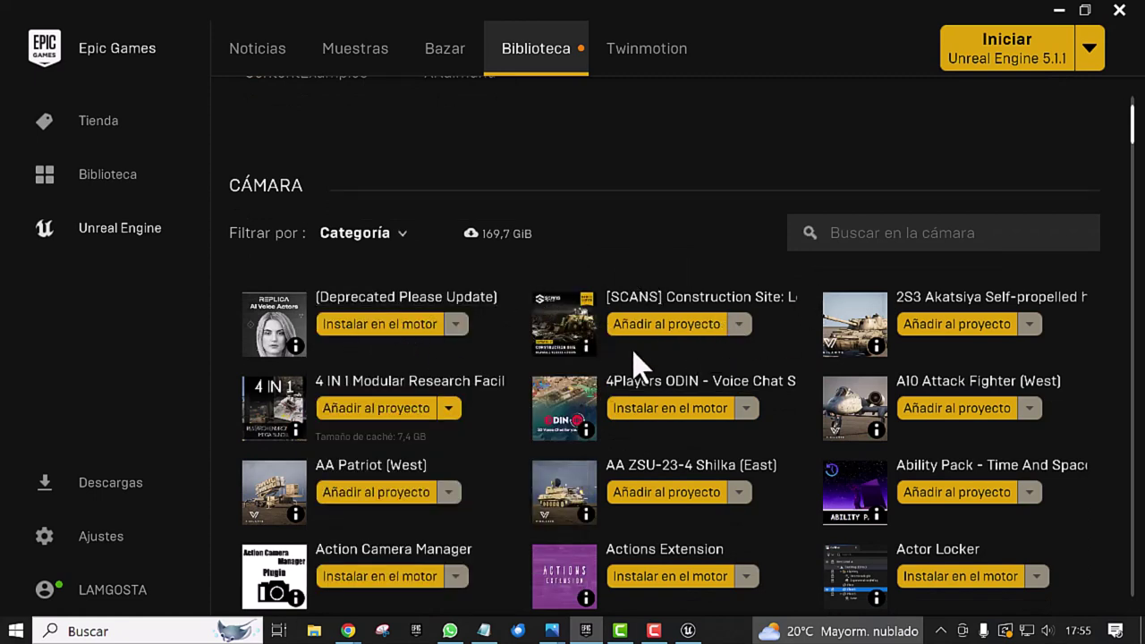
Step: Scroll the Biblioteca vault list down until FPS Assault Pack is visible
scroll(634, 351, "down", 1)
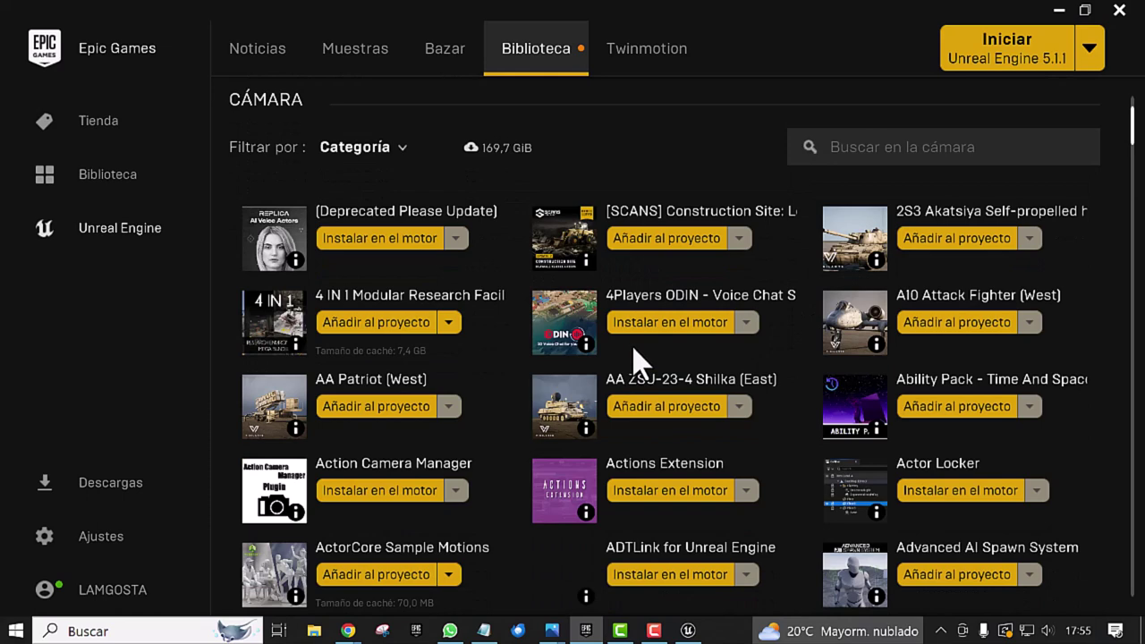
scroll(634, 358, "down", 1)
scroll(632, 358, "down", 1)
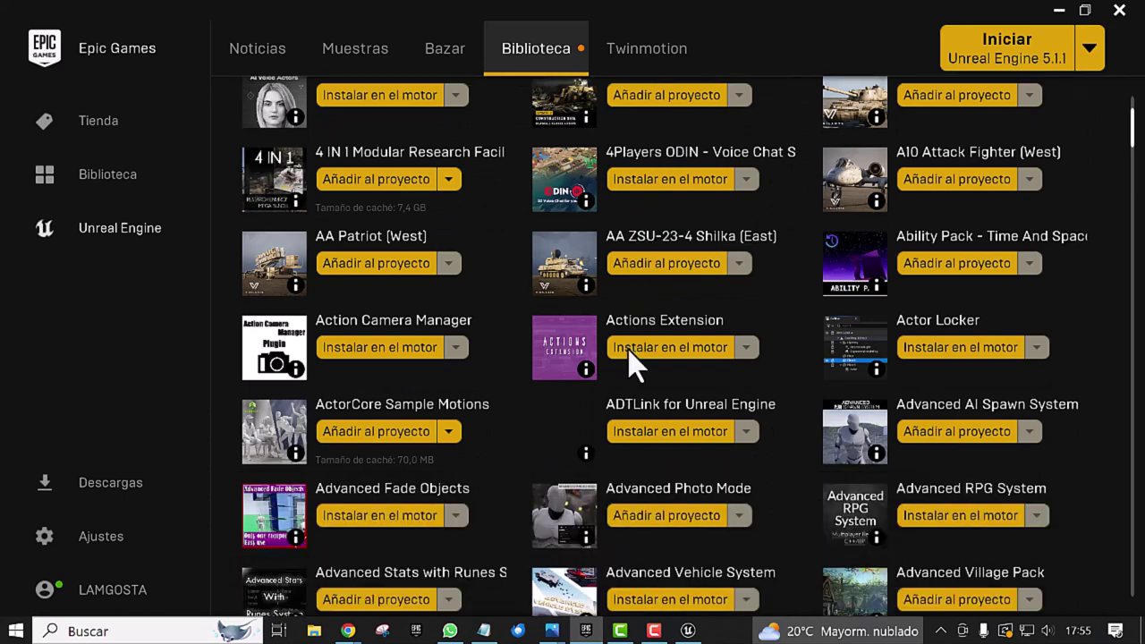
scroll(632, 361, "down", 1)
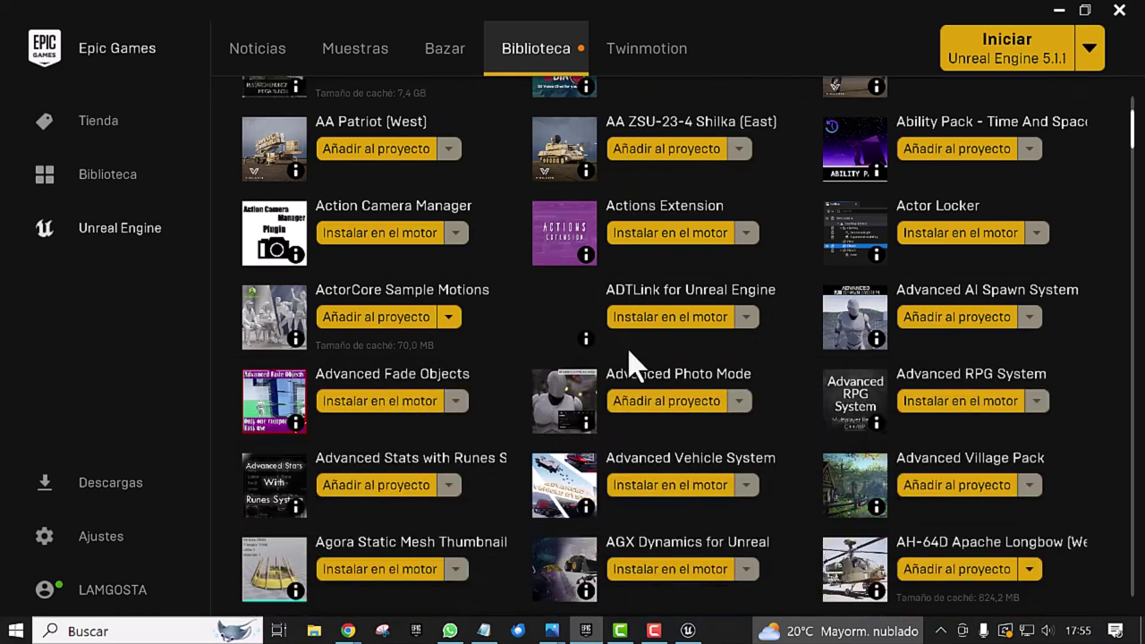
scroll(631, 361, "down", 1)
scroll(631, 361, "down", 1)
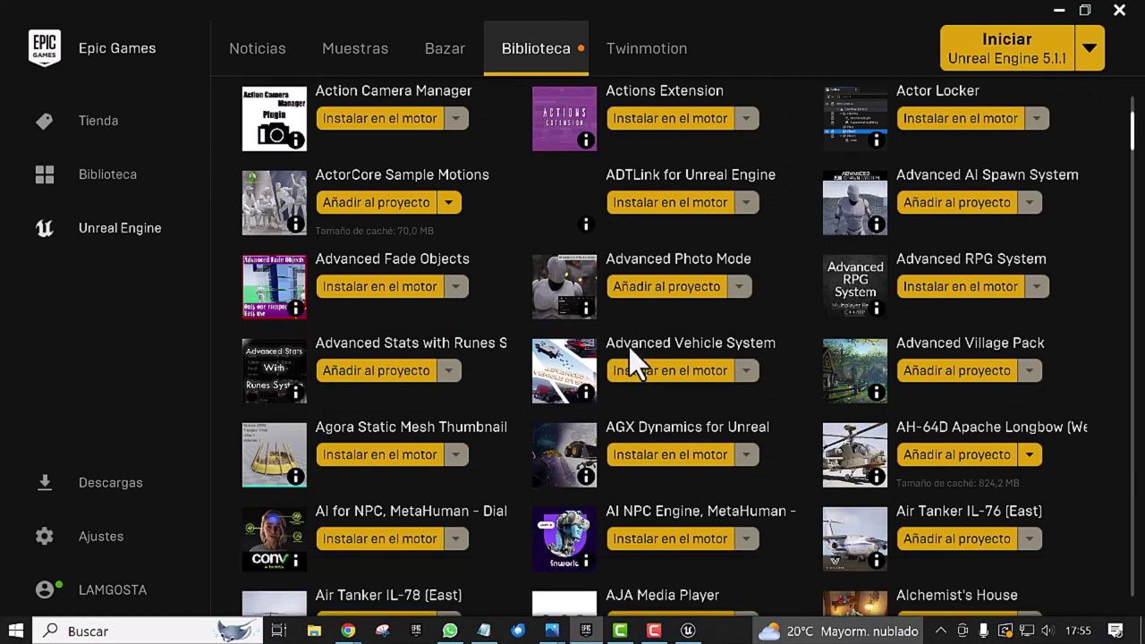
scroll(631, 360, "down", 1)
scroll(633, 358, "down", 1)
scroll(636, 367, "down", 1)
scroll(635, 360, "down", 1)
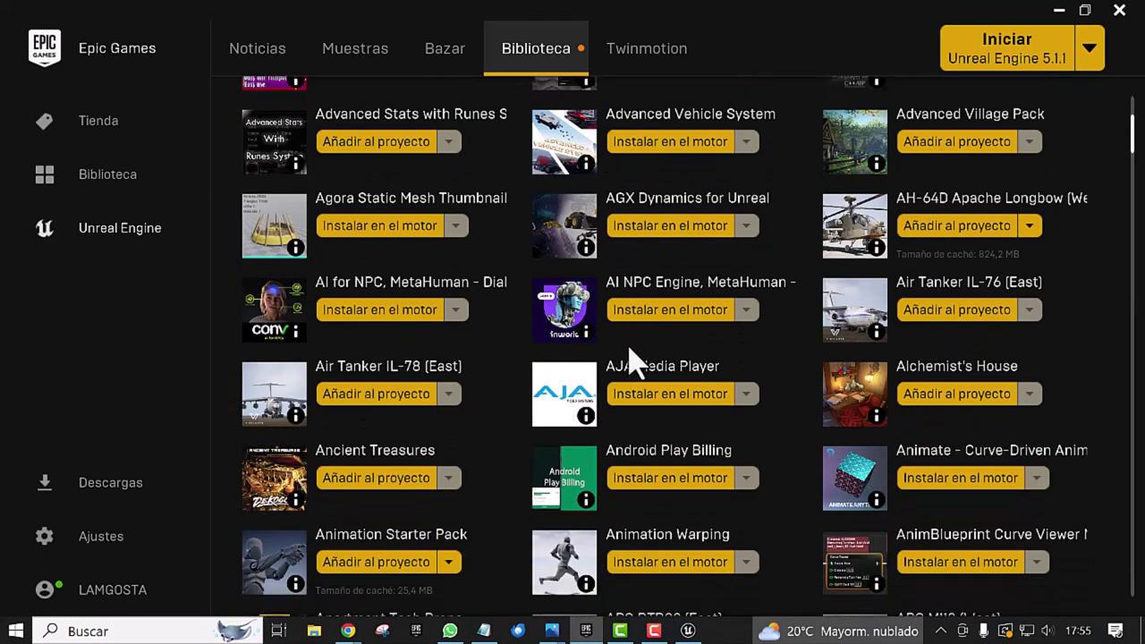
scroll(630, 367, "down", 1)
scroll(637, 364, "down", 1)
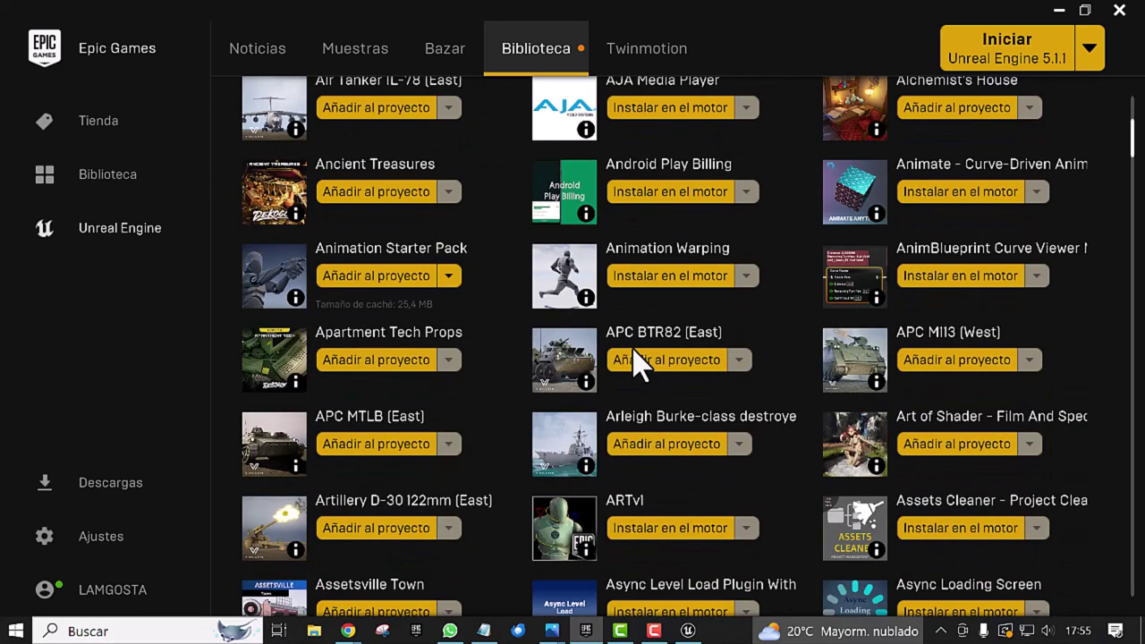
scroll(635, 362, "down", 1)
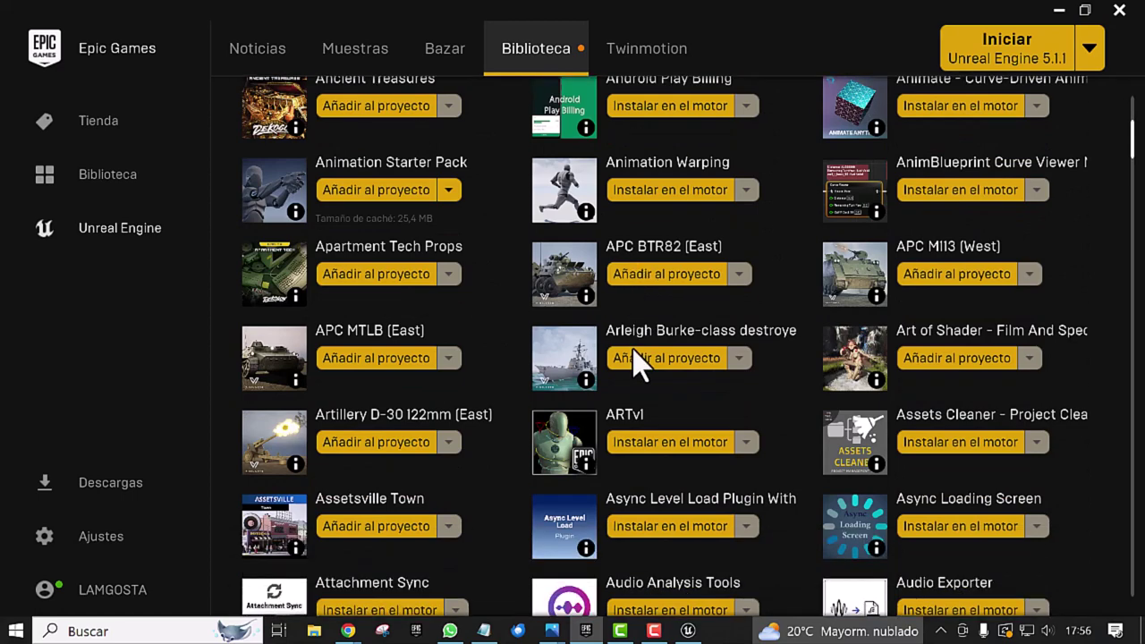
scroll(636, 362, "down", 1)
scroll(635, 363, "down", 1)
scroll(635, 367, "down", 1)
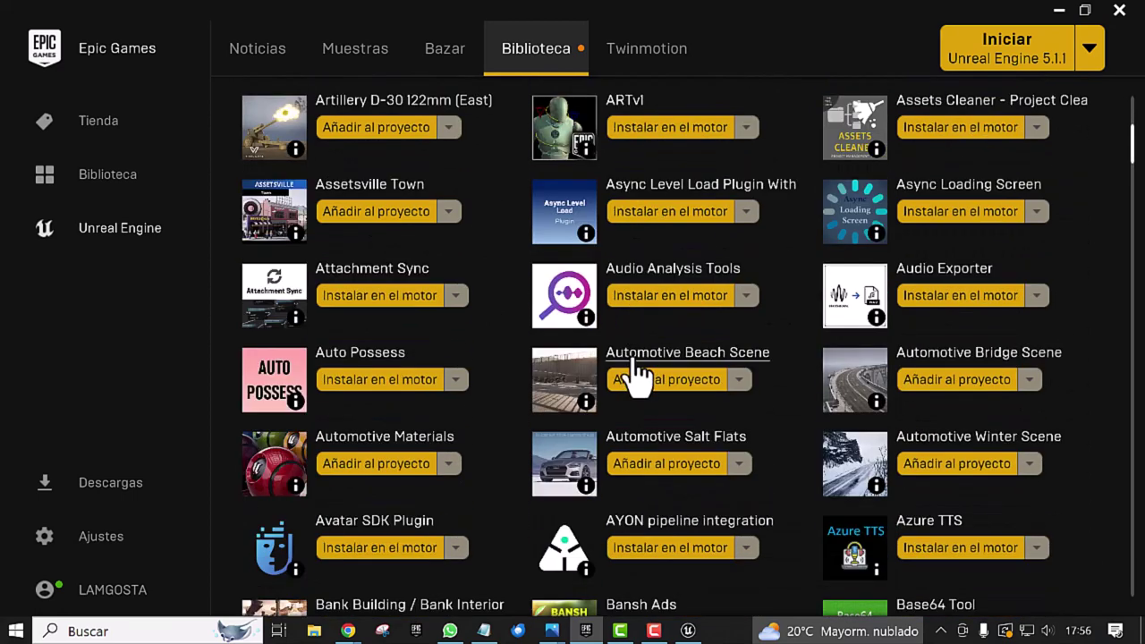
scroll(635, 365, "down", 2)
scroll(641, 367, "down", 1)
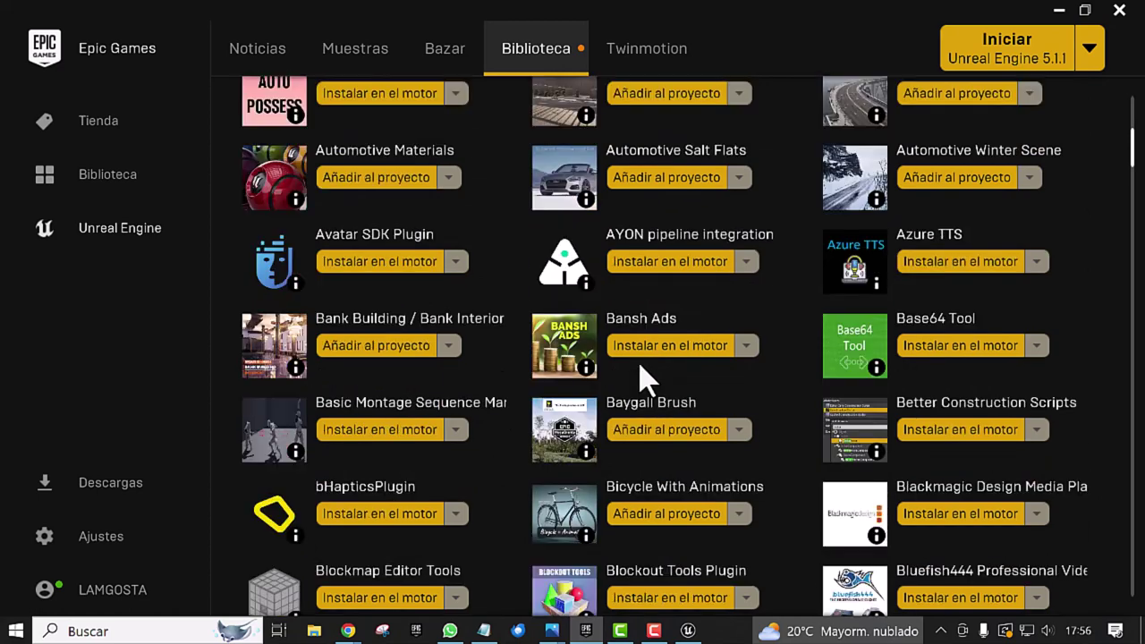
scroll(640, 369, "down", 1)
scroll(640, 362, "down", 2)
scroll(640, 362, "down", 1)
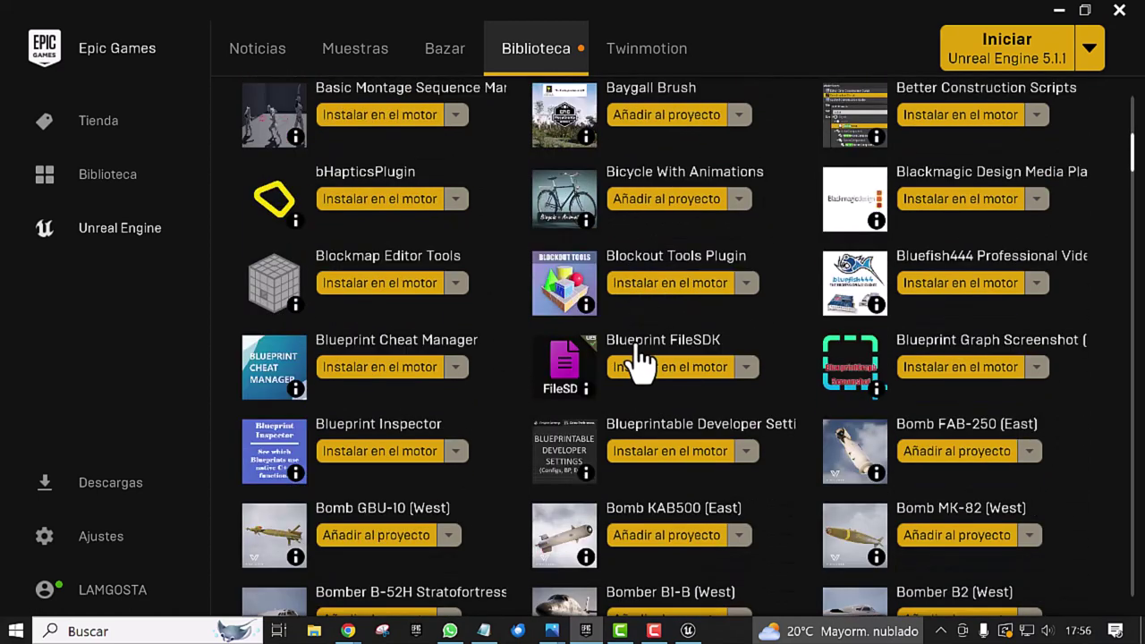
scroll(637, 358, "down", 1)
scroll(633, 353, "down", 2)
scroll(632, 356, "down", 1)
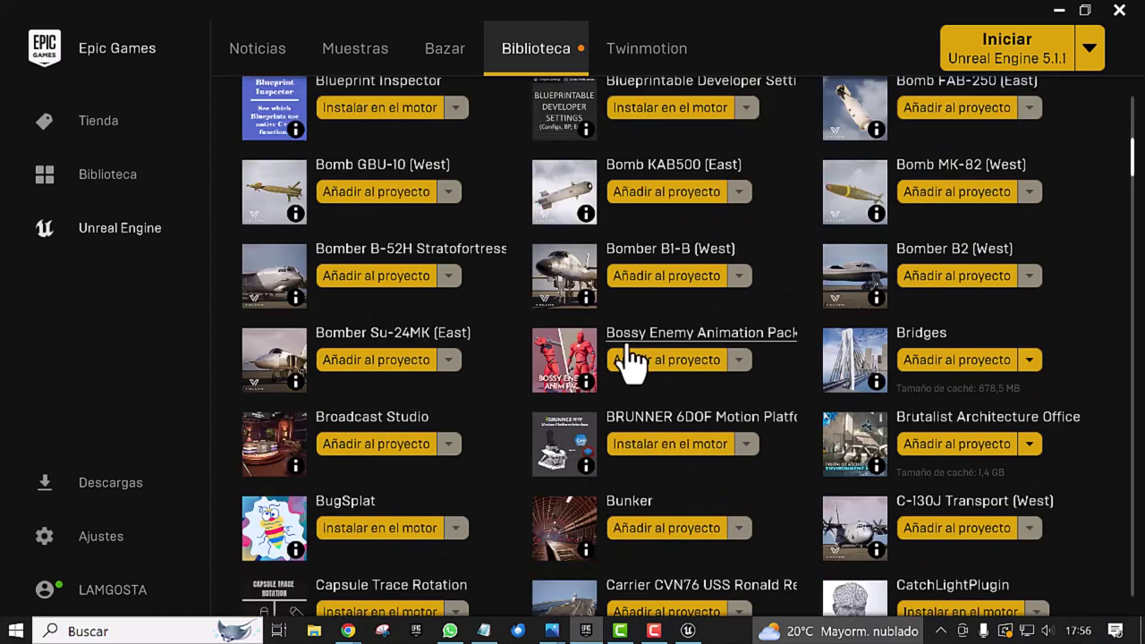
scroll(626, 349, "down", 2)
scroll(624, 339, "down", 2)
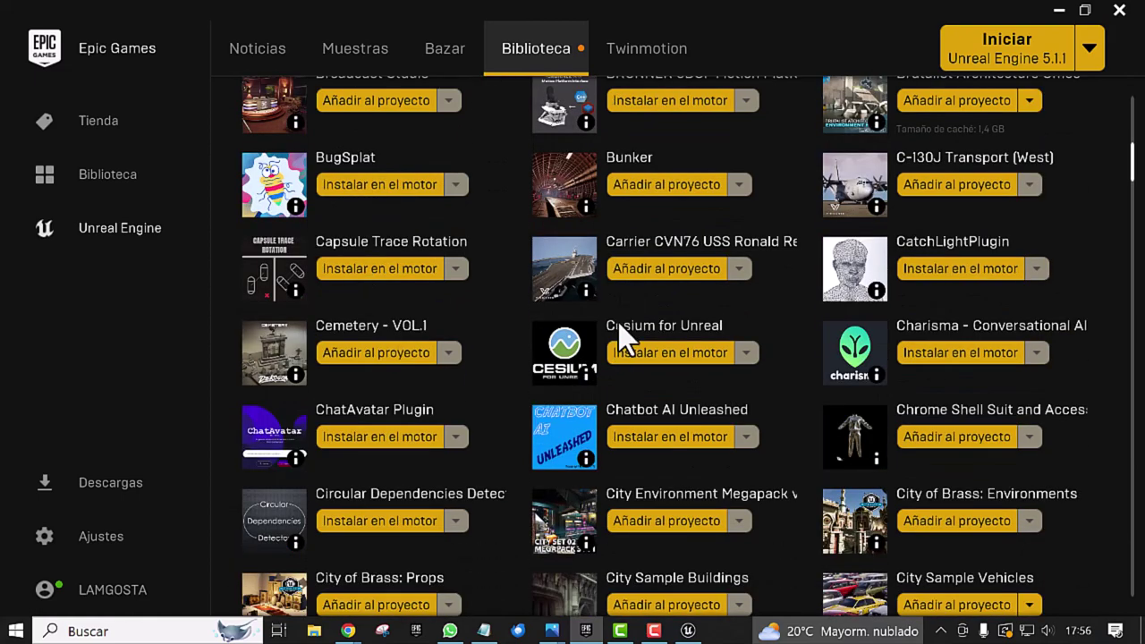
scroll(623, 333, "down", 1)
scroll(624, 322, "down", 1)
scroll(621, 312, "down", 1)
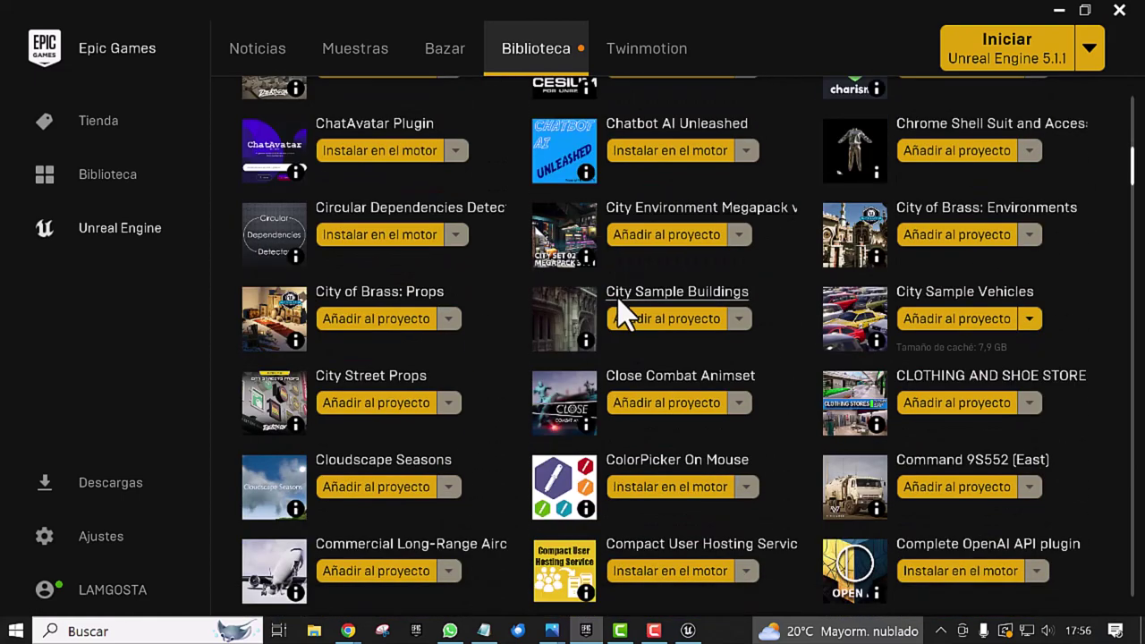
scroll(621, 319, "down", 1)
scroll(624, 315, "down", 1)
scroll(619, 305, "down", 1)
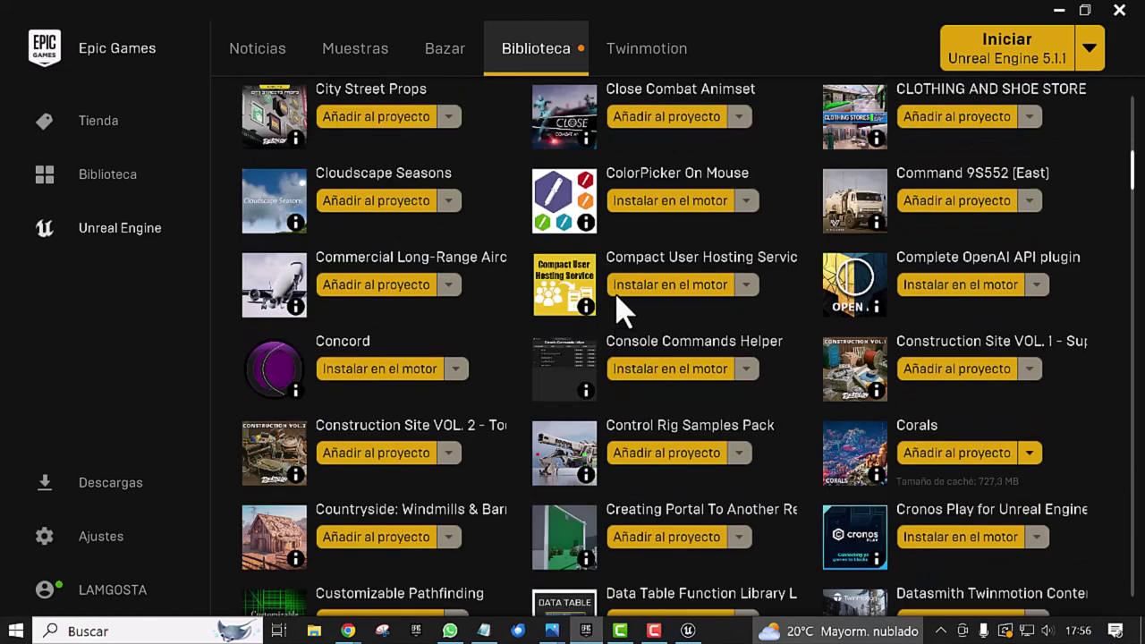
scroll(617, 300, "down", 1)
scroll(618, 300, "down", 1)
scroll(619, 307, "down", 1)
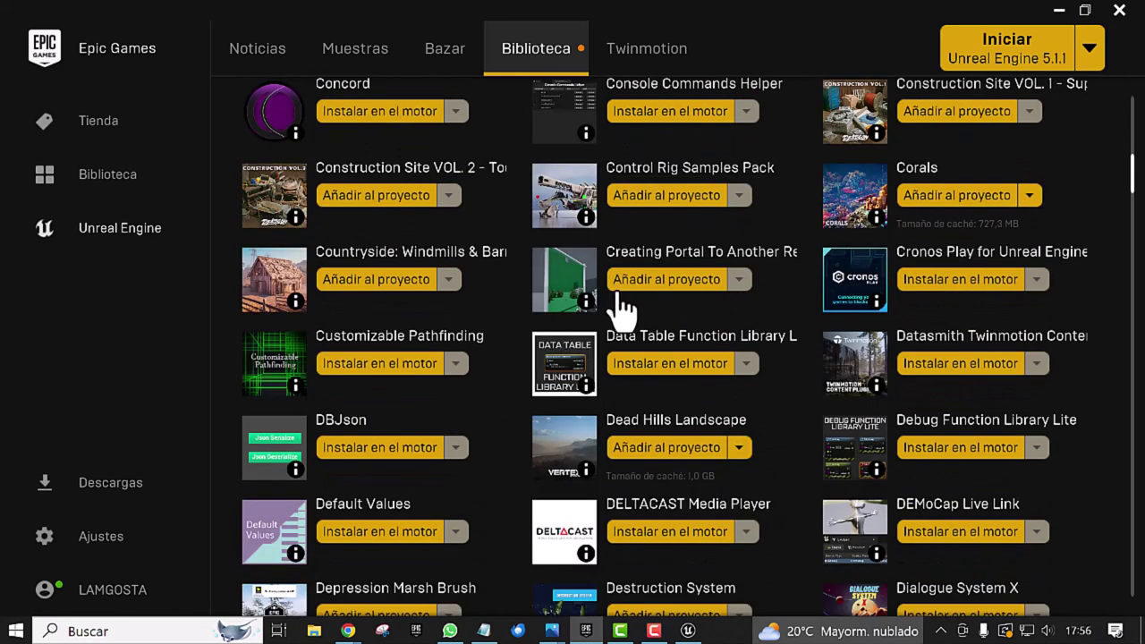
scroll(621, 309, "down", 1)
scroll(618, 300, "down", 2)
scroll(617, 298, "down", 1)
scroll(618, 298, "down", 1)
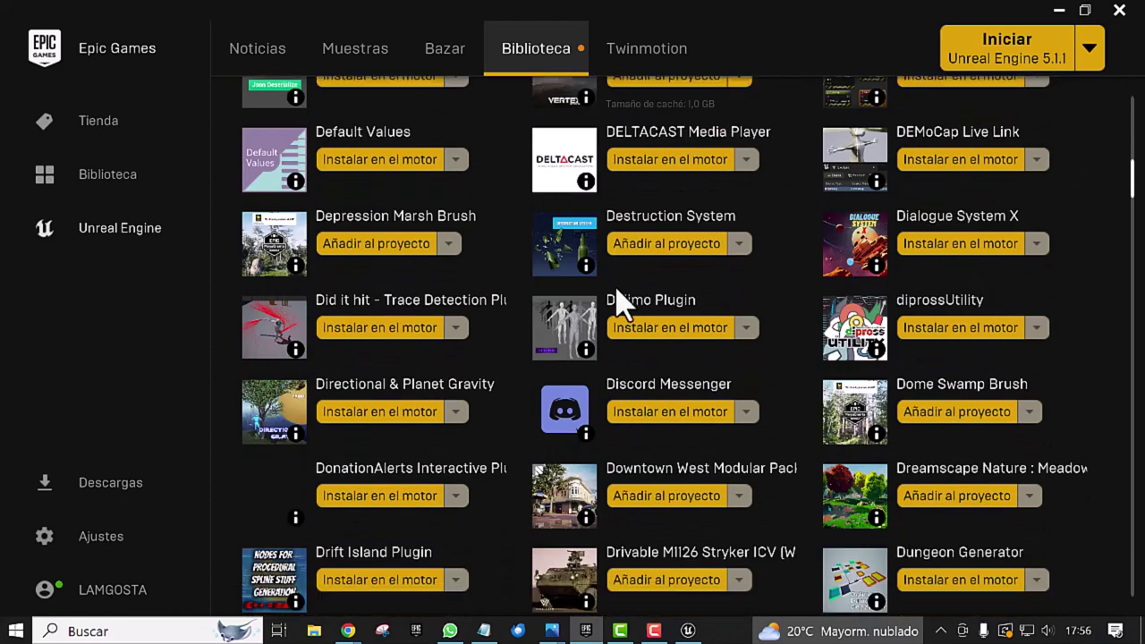
scroll(617, 298, "down", 1)
scroll(617, 298, "down", 1)
scroll(617, 298, "down", 1)
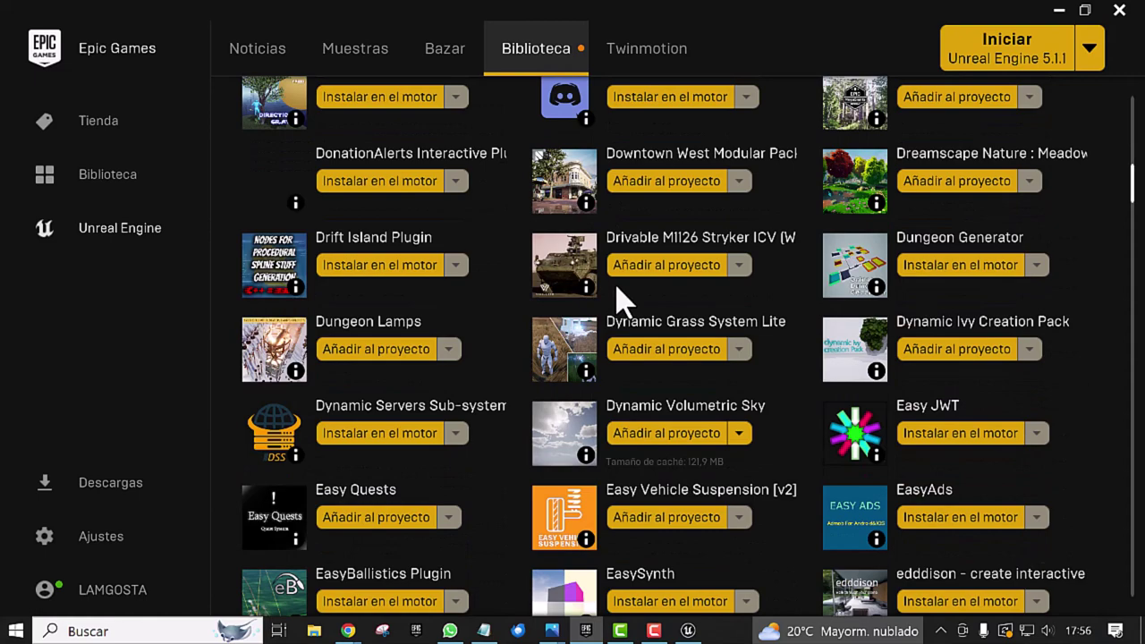
scroll(618, 298, "down", 1)
scroll(617, 298, "down", 1)
scroll(617, 298, "down", 2)
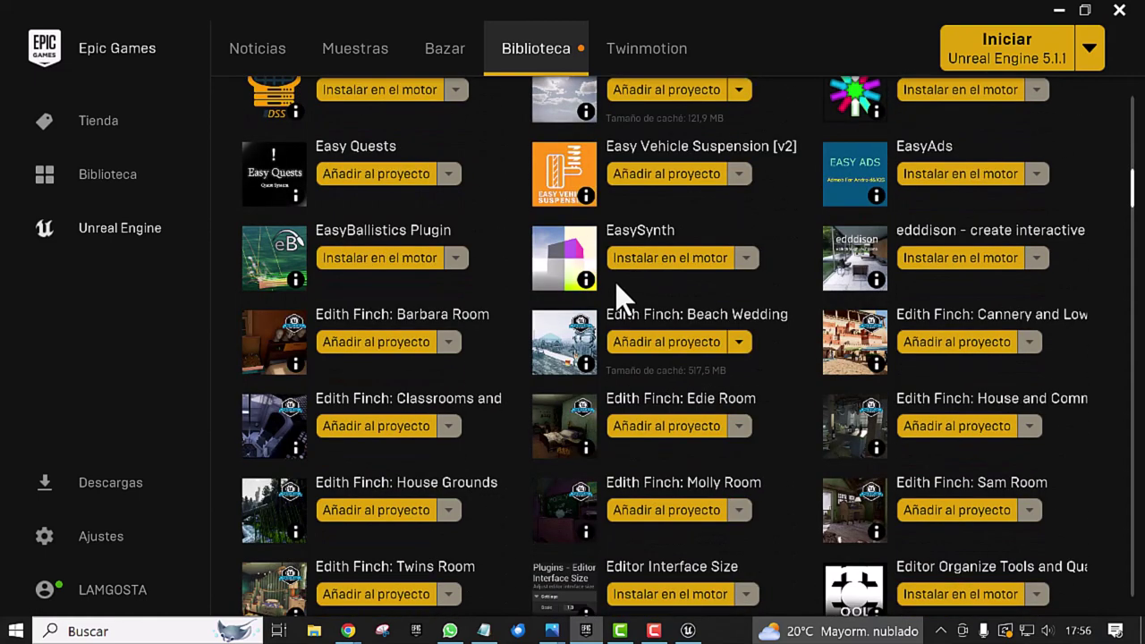
scroll(619, 295, "down", 1)
scroll(620, 295, "down", 1)
scroll(622, 300, "down", 2)
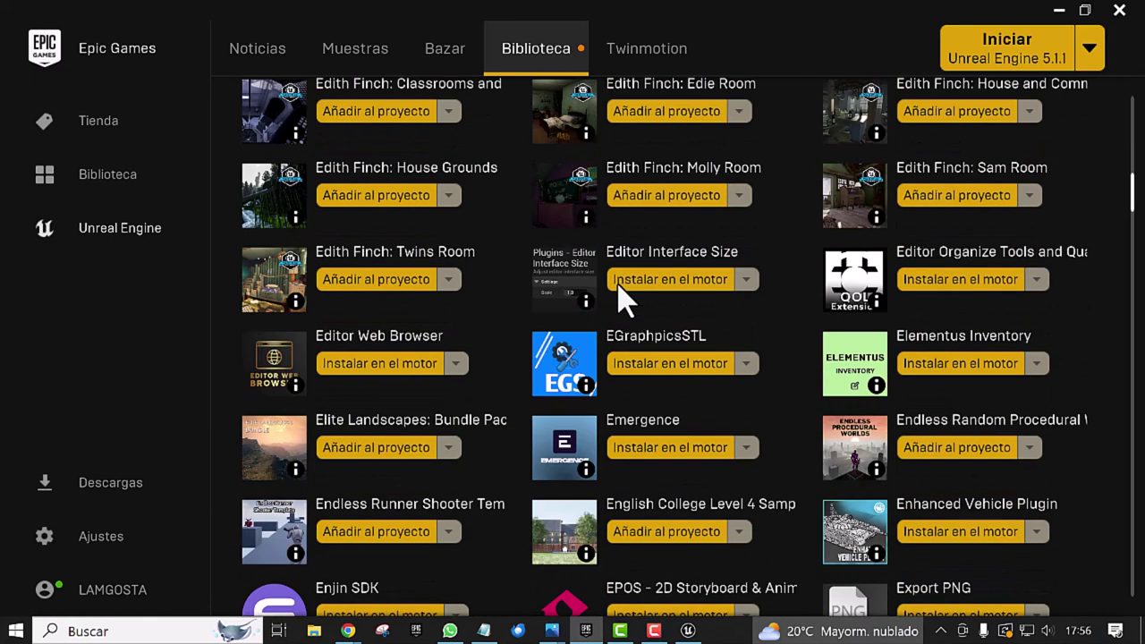
scroll(618, 298, "down", 1)
scroll(617, 299, "down", 1)
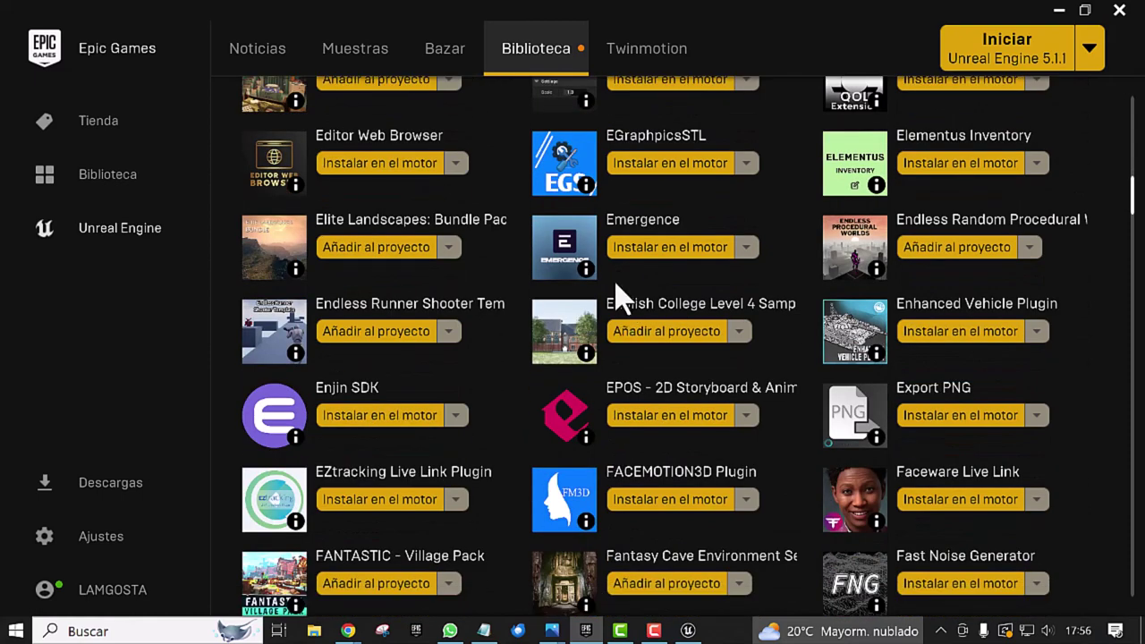
scroll(618, 304, "down", 2)
scroll(617, 307, "down", 2)
scroll(616, 318, "down", 1)
scroll(618, 320, "down", 1)
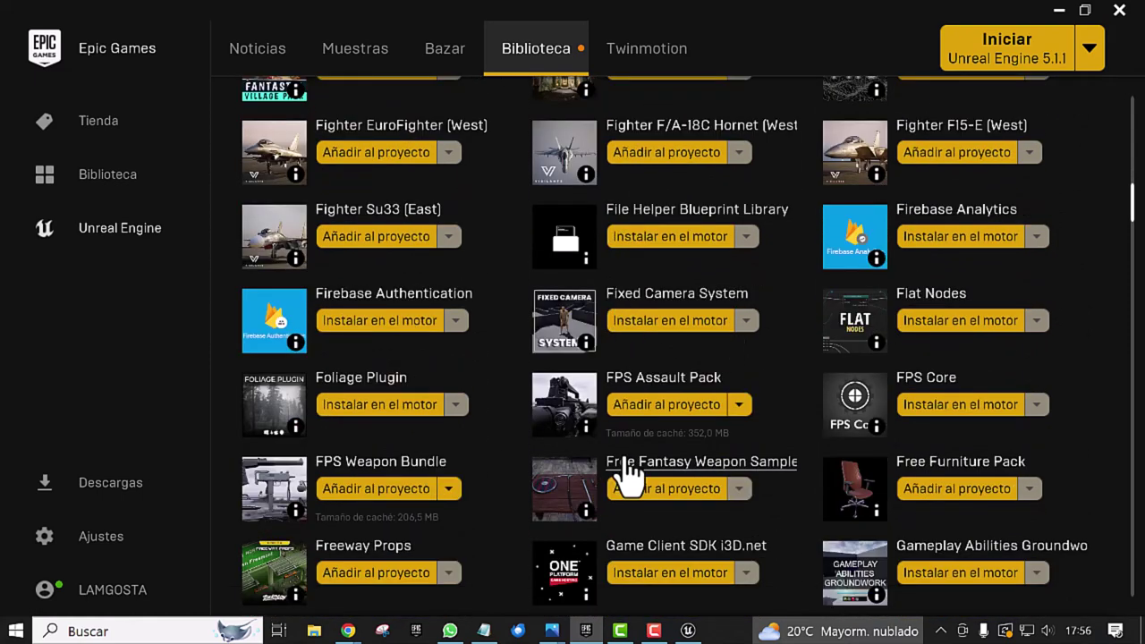
Step: Add the 4.27 version of FPS Assault Pack to the XRaimund project
left_click(650, 408)
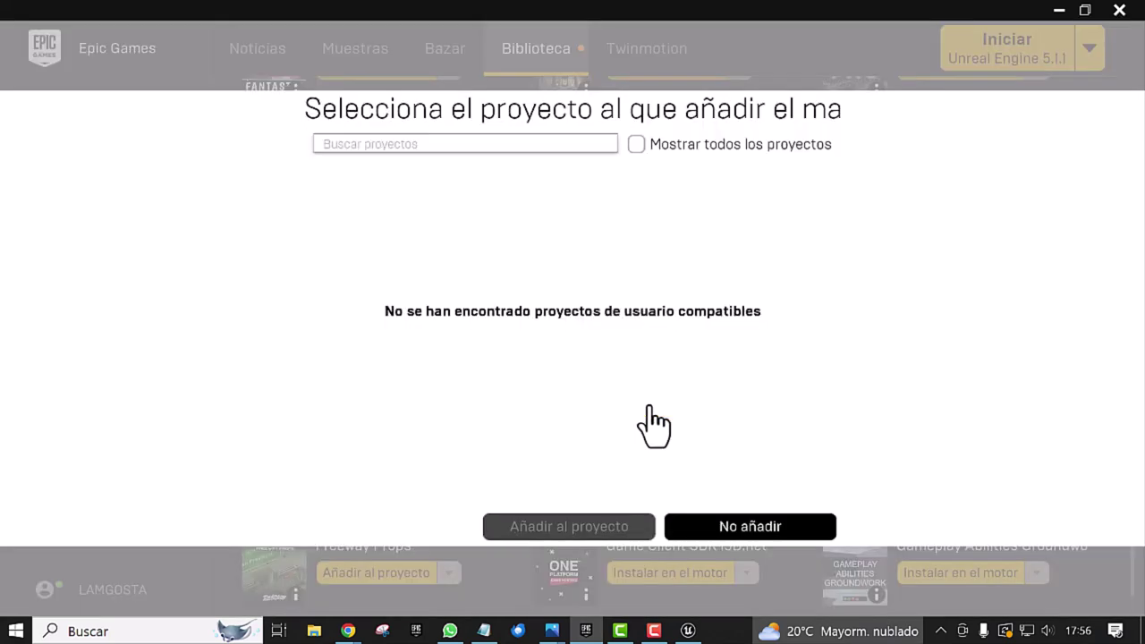
left_click(636, 146)
left_click(505, 179)
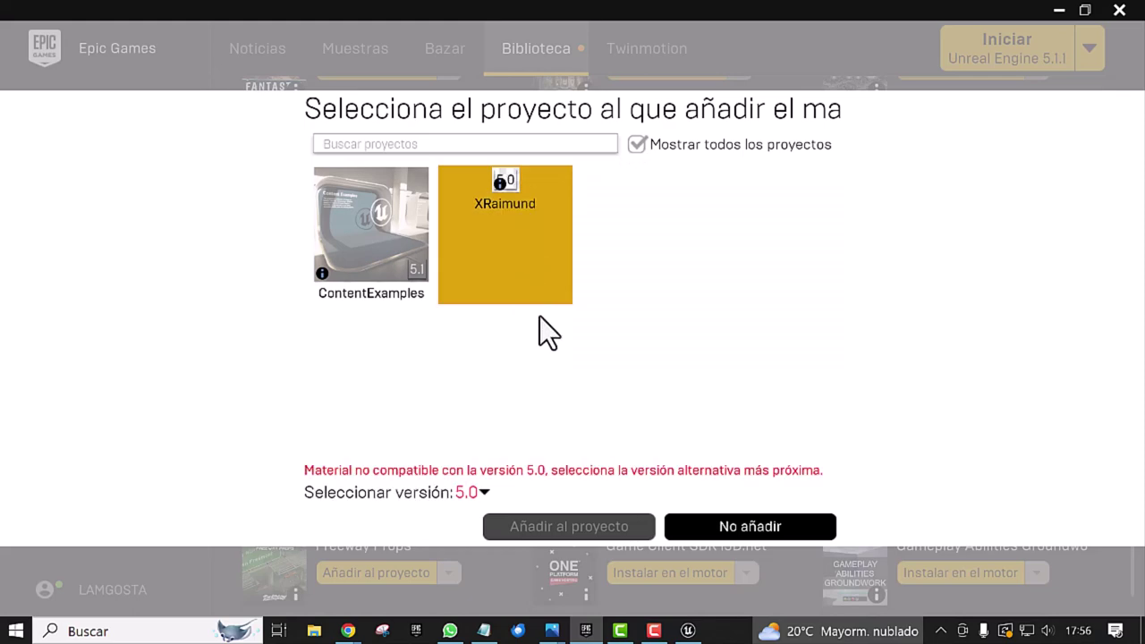
left_click(486, 493)
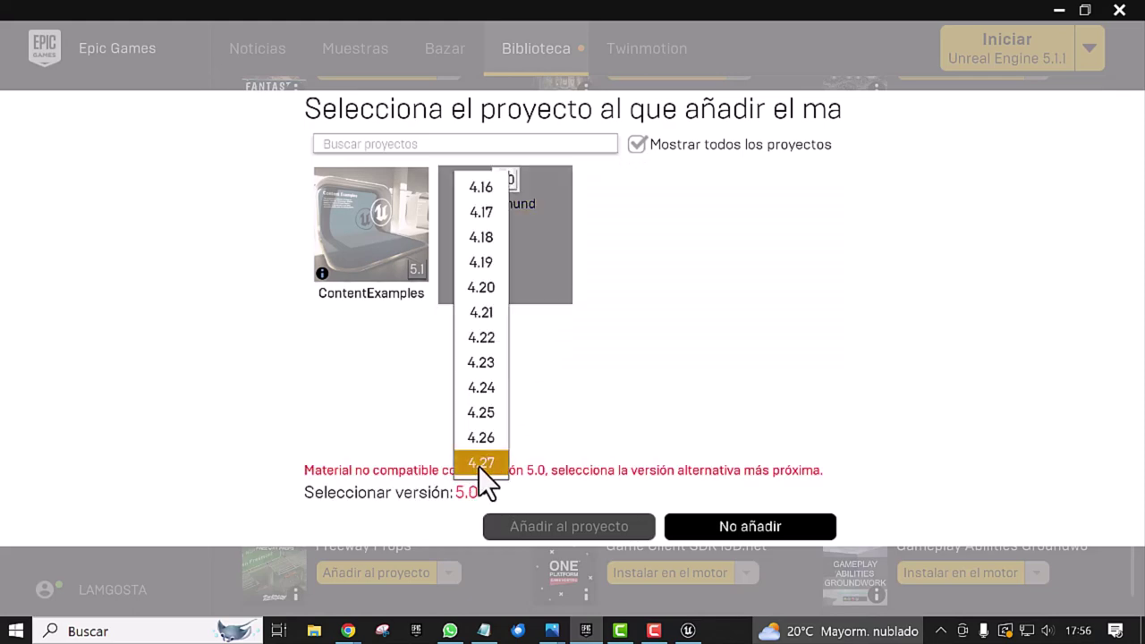
left_click(479, 466)
left_click(549, 528)
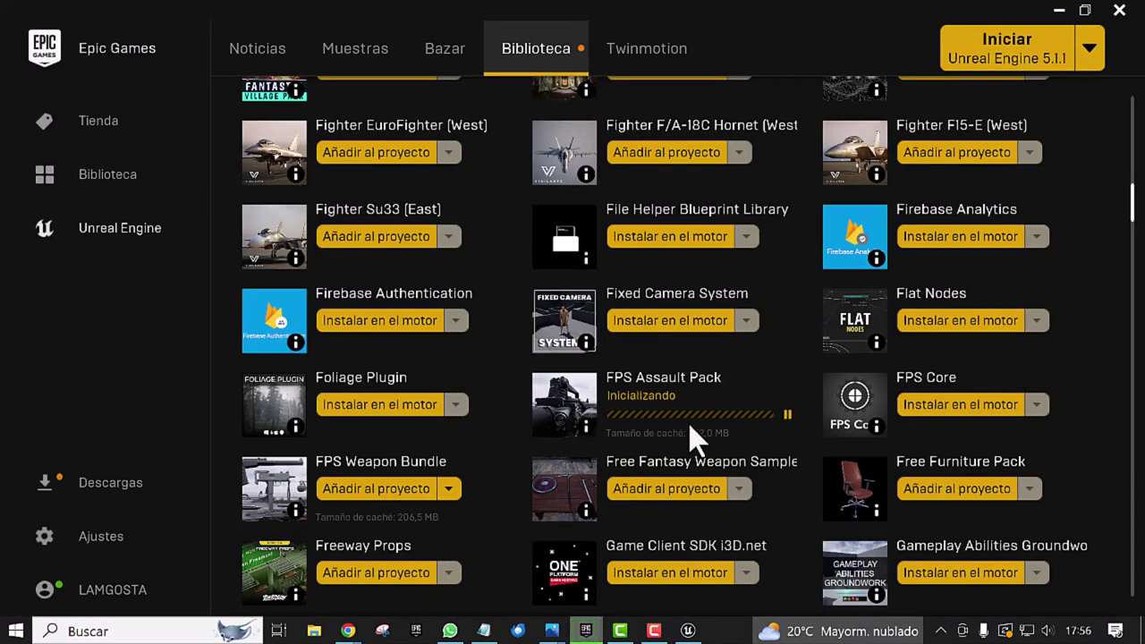
Step: Add the 4.27 version of FPS Weapon Bundle to XRaimund, then scroll further down the vault
left_click(368, 488)
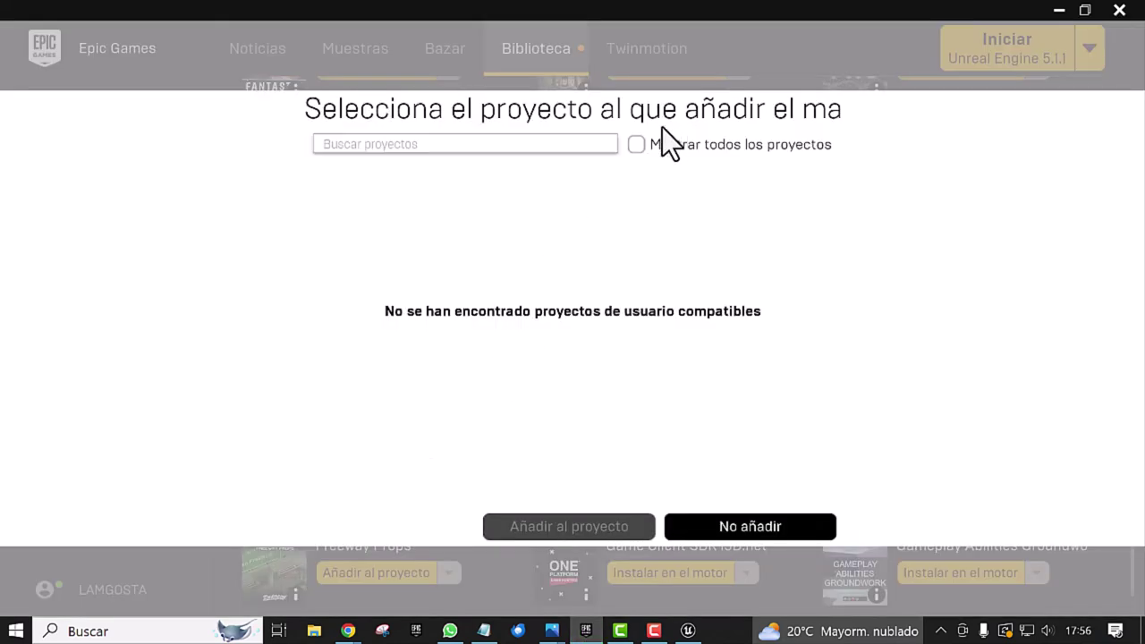
left_click(637, 145)
left_click(510, 191)
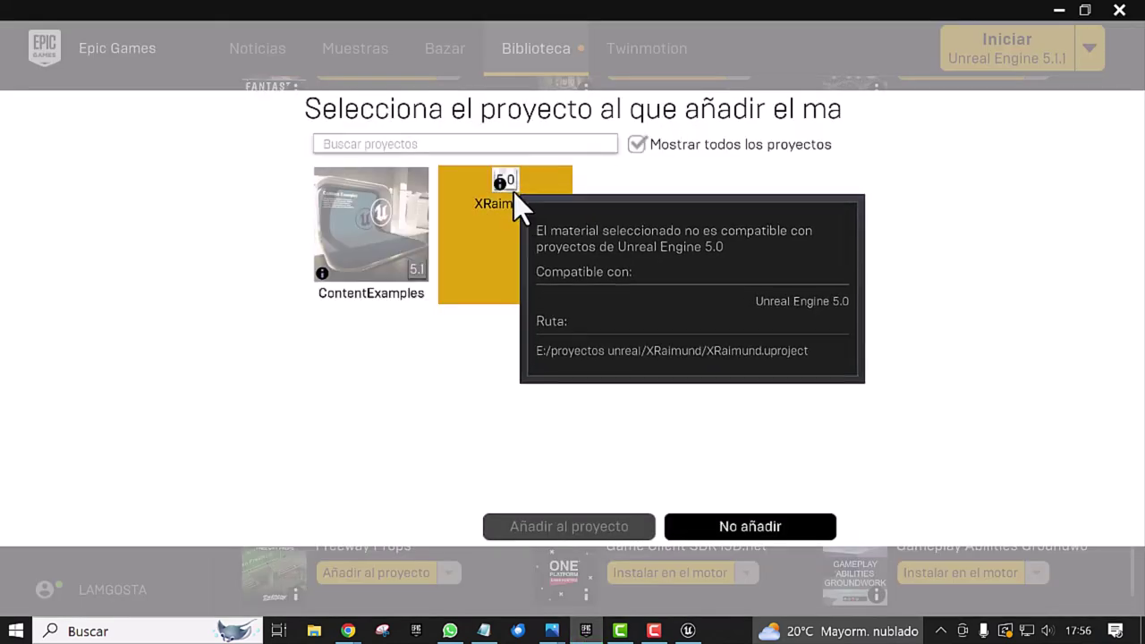
left_click(484, 492)
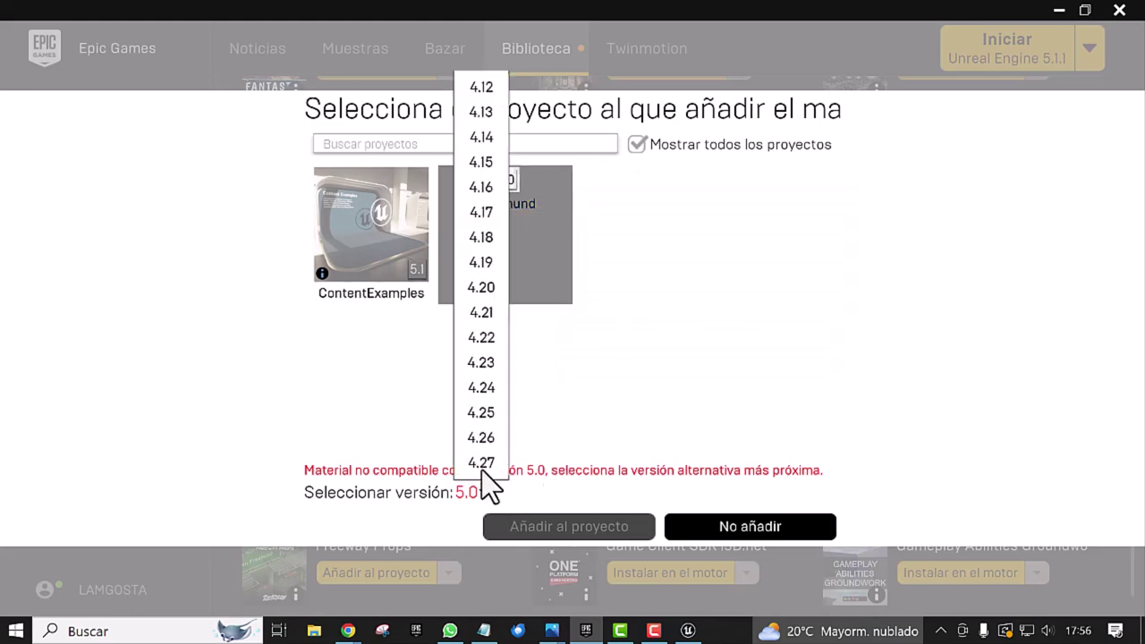
left_click(481, 462)
left_click(555, 530)
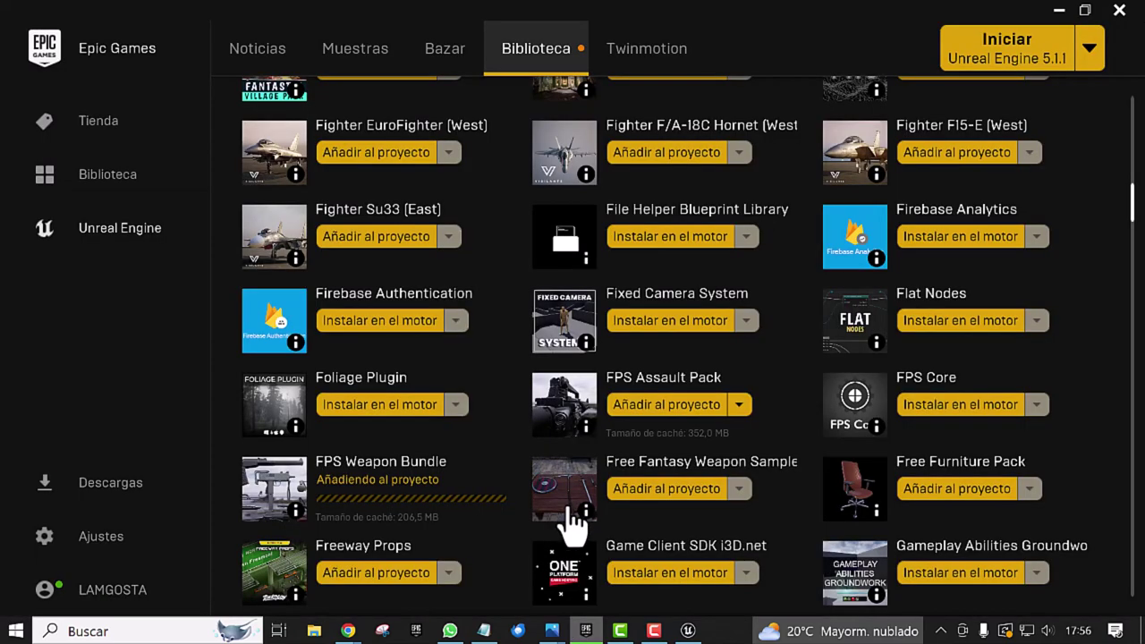
scroll(583, 499, "down", 2)
scroll(615, 429, "down", 3)
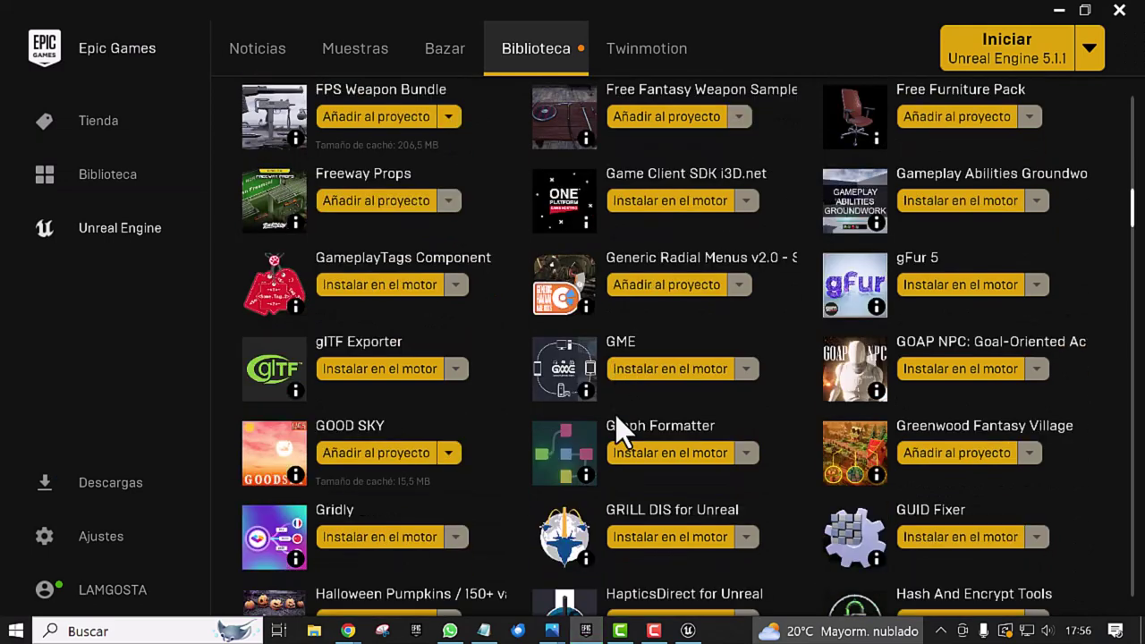
scroll(616, 416, "down", 1)
scroll(615, 415, "down", 1)
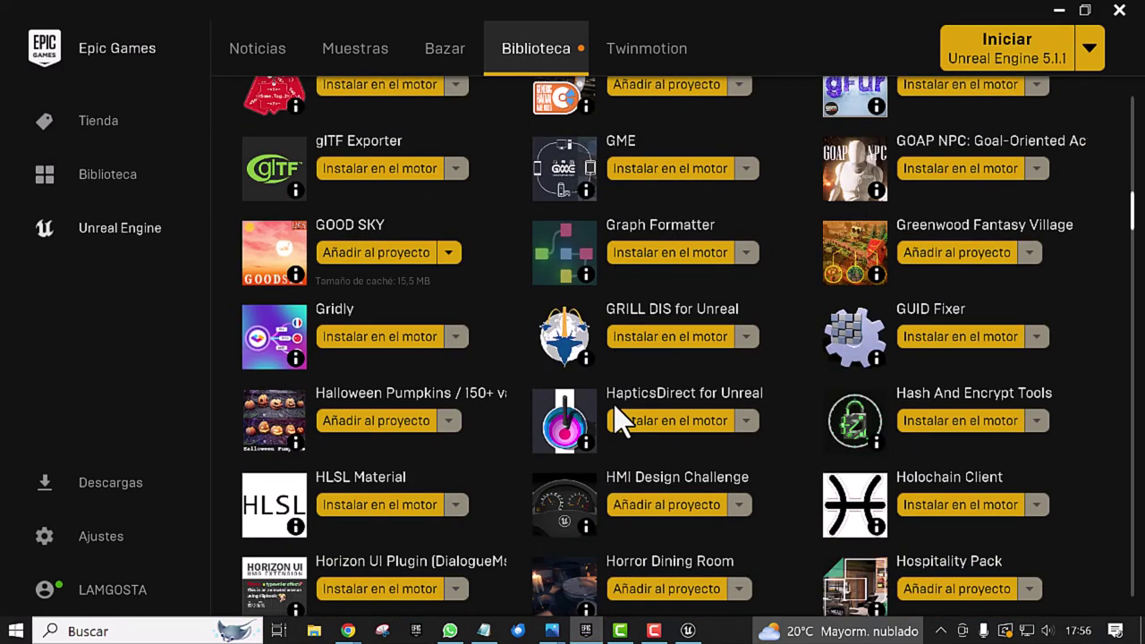
scroll(616, 408, "down", 1)
scroll(614, 405, "down", 1)
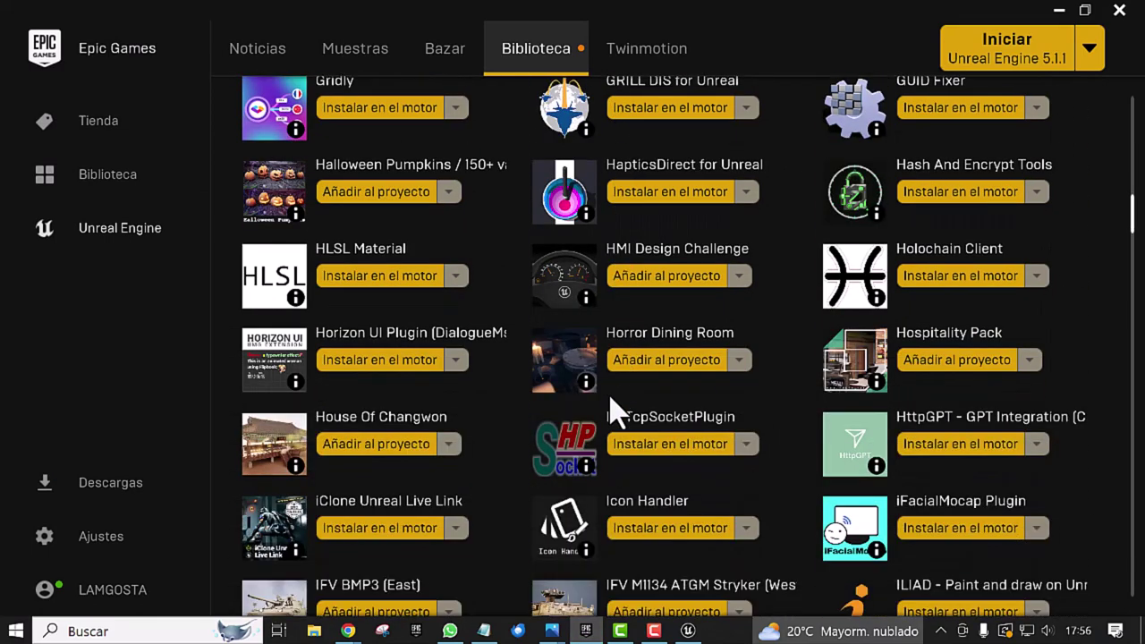
Step: Scroll the vault list down to the Military Weapons Silver and Military Weapons Dark entries
scroll(616, 410, "down", 1)
scroll(614, 412, "down", 1)
scroll(608, 398, "down", 1)
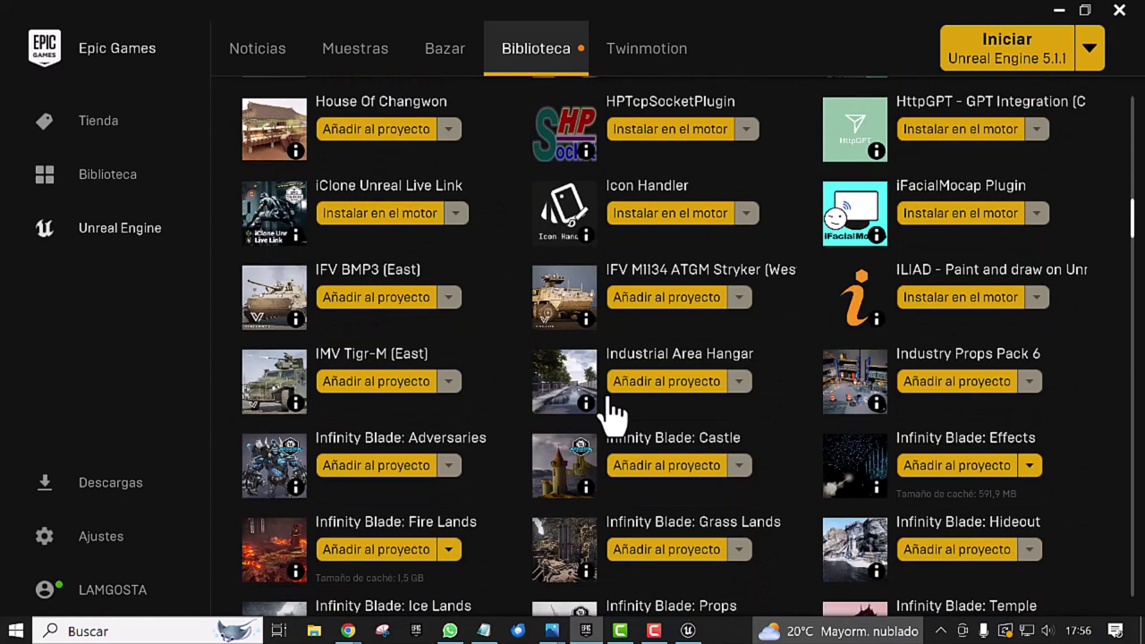
scroll(613, 414, "down", 1)
scroll(605, 386, "down", 1)
scroll(606, 392, "down", 1)
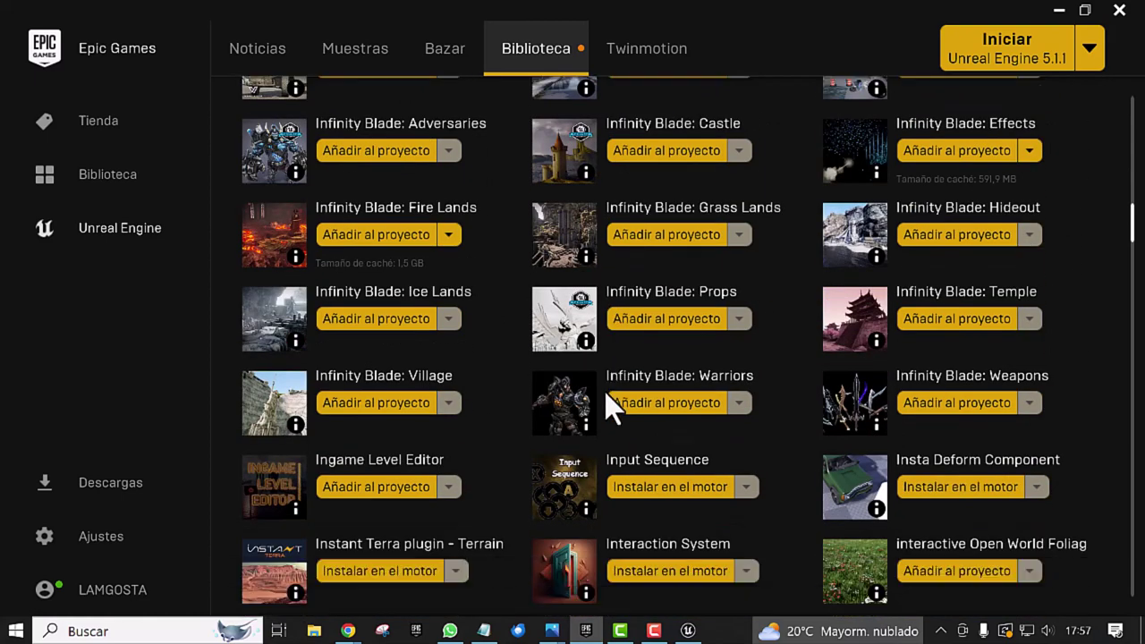
scroll(607, 405, "down", 1)
scroll(607, 407, "down", 1)
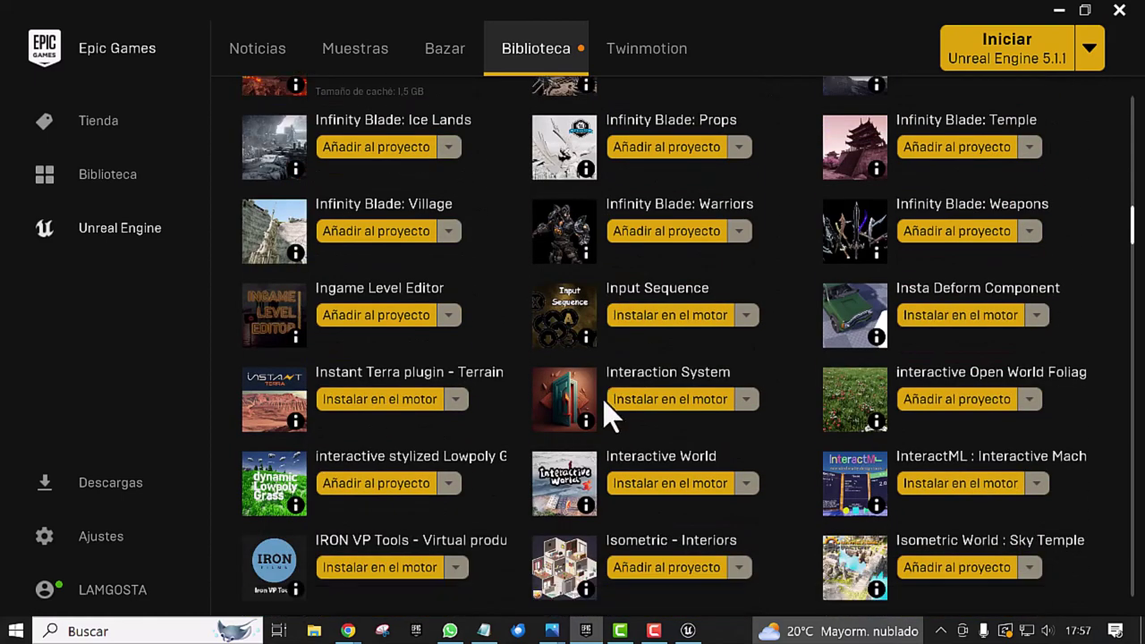
scroll(606, 407, "down", 1)
scroll(608, 411, "down", 1)
scroll(605, 409, "down", 2)
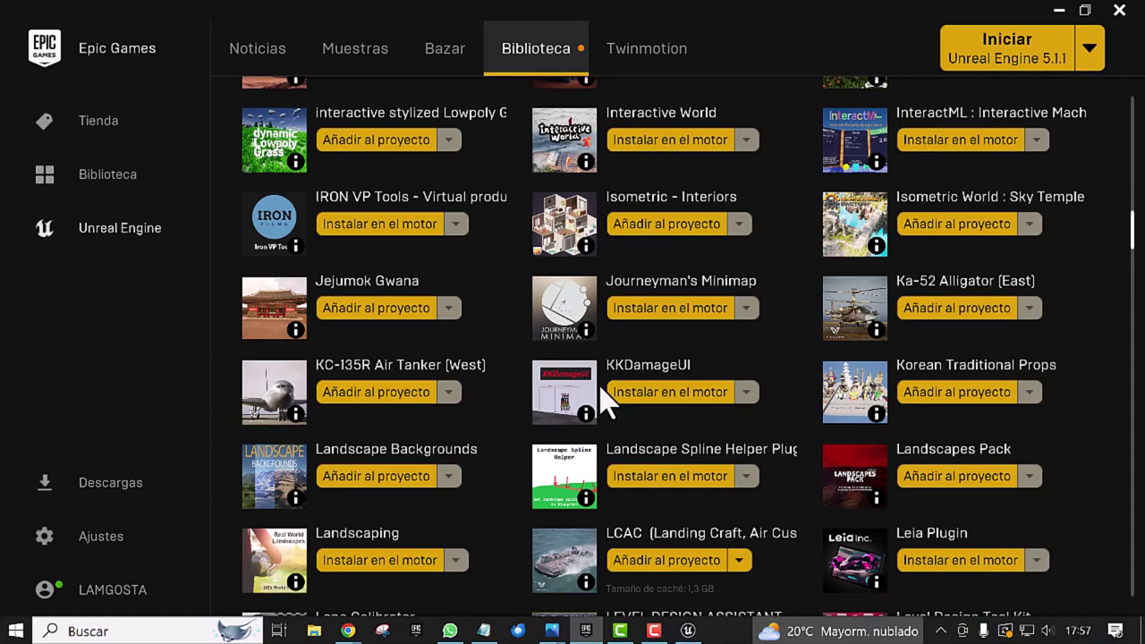
scroll(595, 402, "down", 1)
scroll(594, 419, "down", 1)
scroll(592, 425, "down", 1)
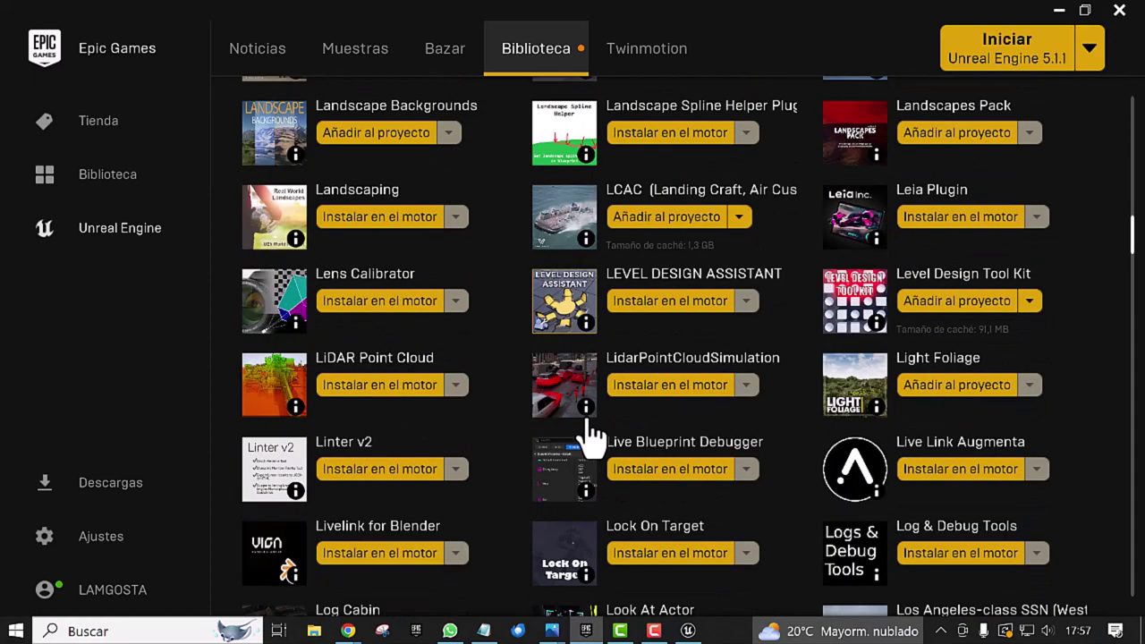
scroll(593, 437, "down", 1)
scroll(593, 412, "down", 1)
scroll(591, 421, "down", 1)
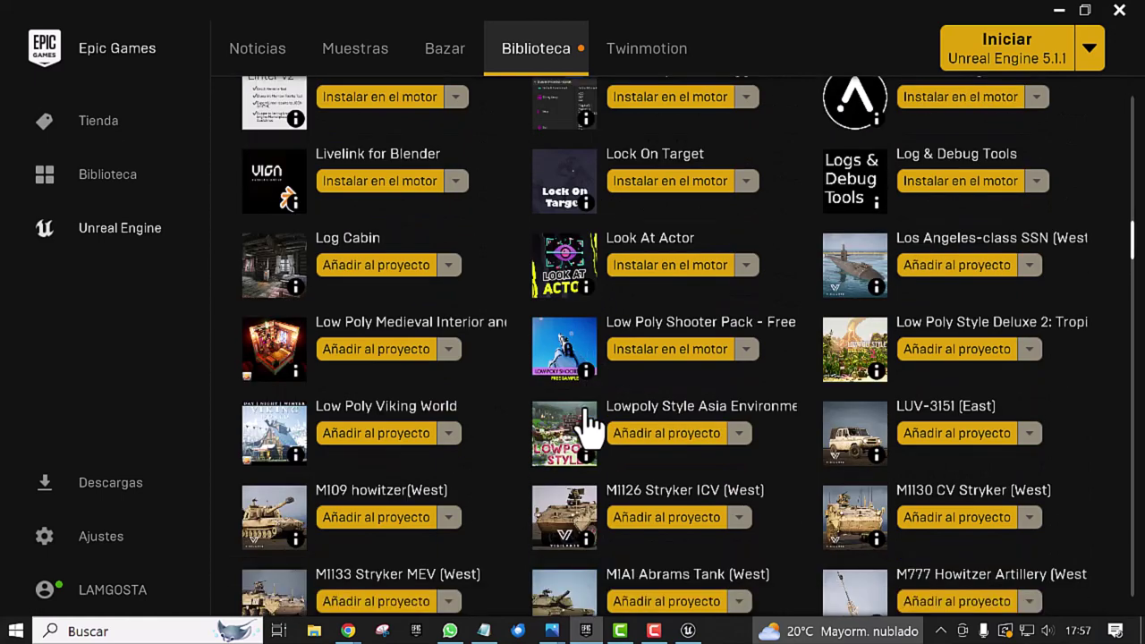
scroll(586, 420, "down", 1)
scroll(587, 422, "down", 1)
scroll(587, 425, "down", 1)
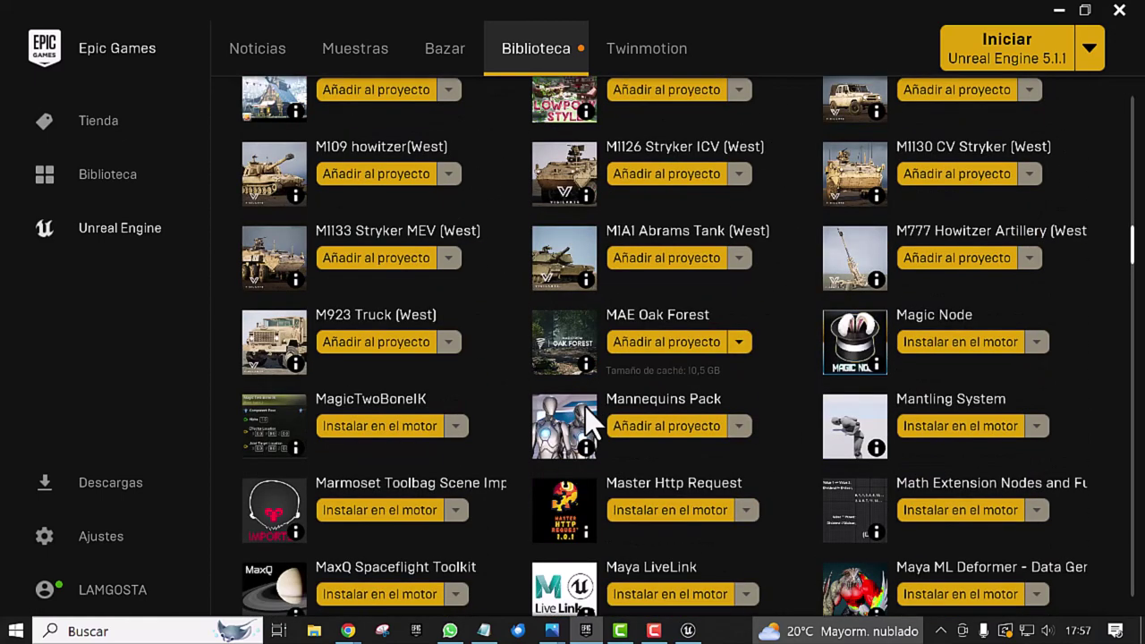
scroll(586, 416, "down", 1)
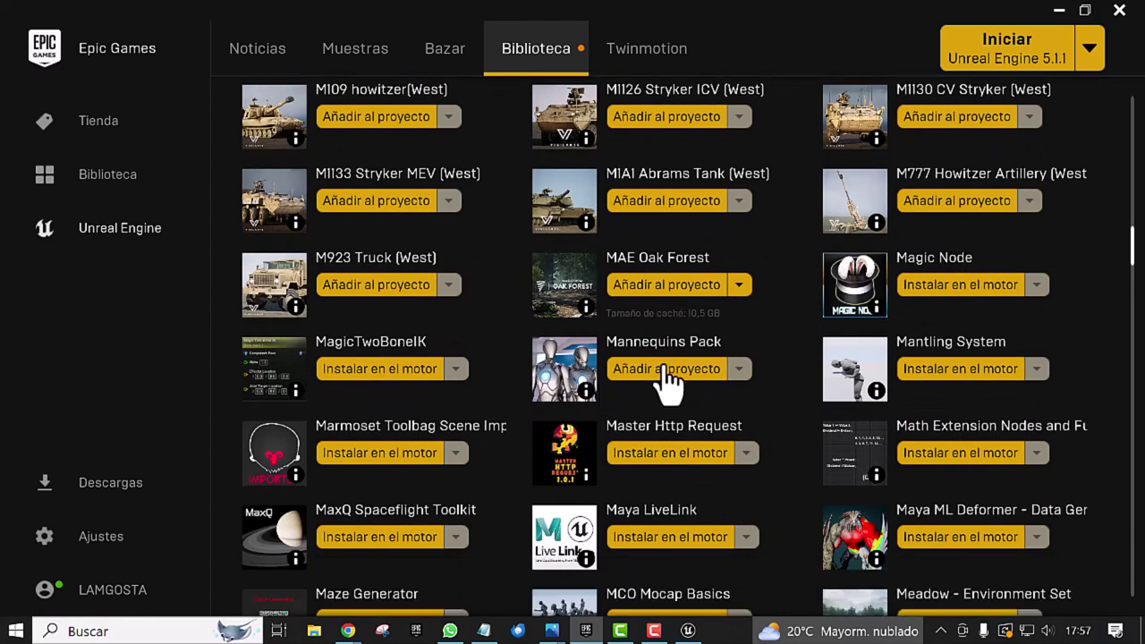
scroll(662, 386, "down", 1)
scroll(660, 393, "down", 1)
scroll(660, 385, "down", 1)
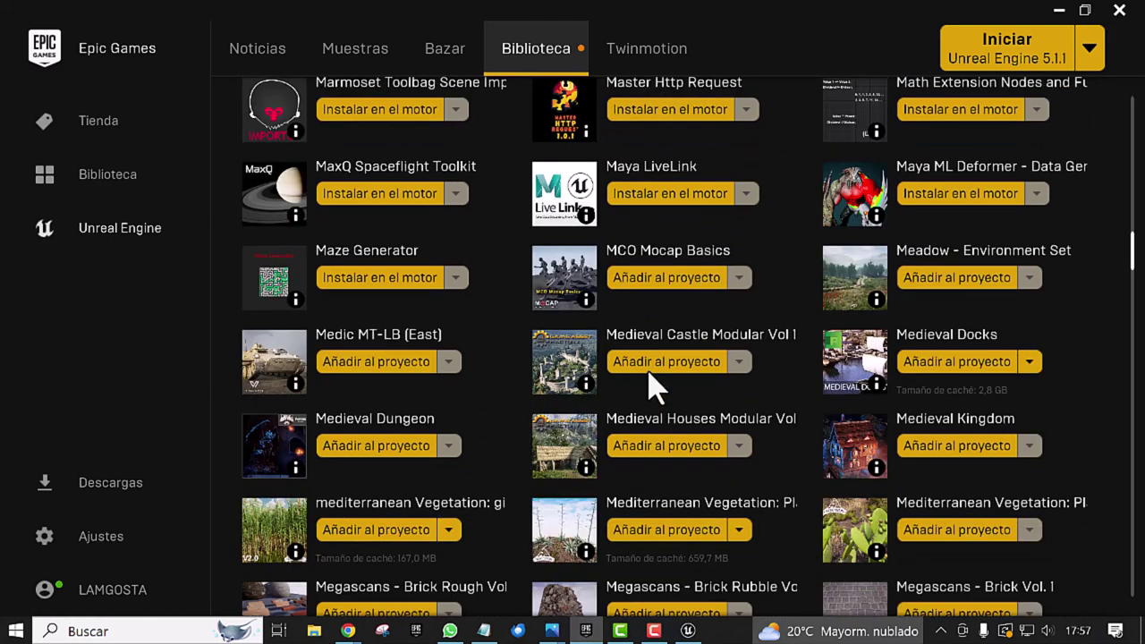
scroll(649, 385, "down", 1)
scroll(641, 376, "down", 2)
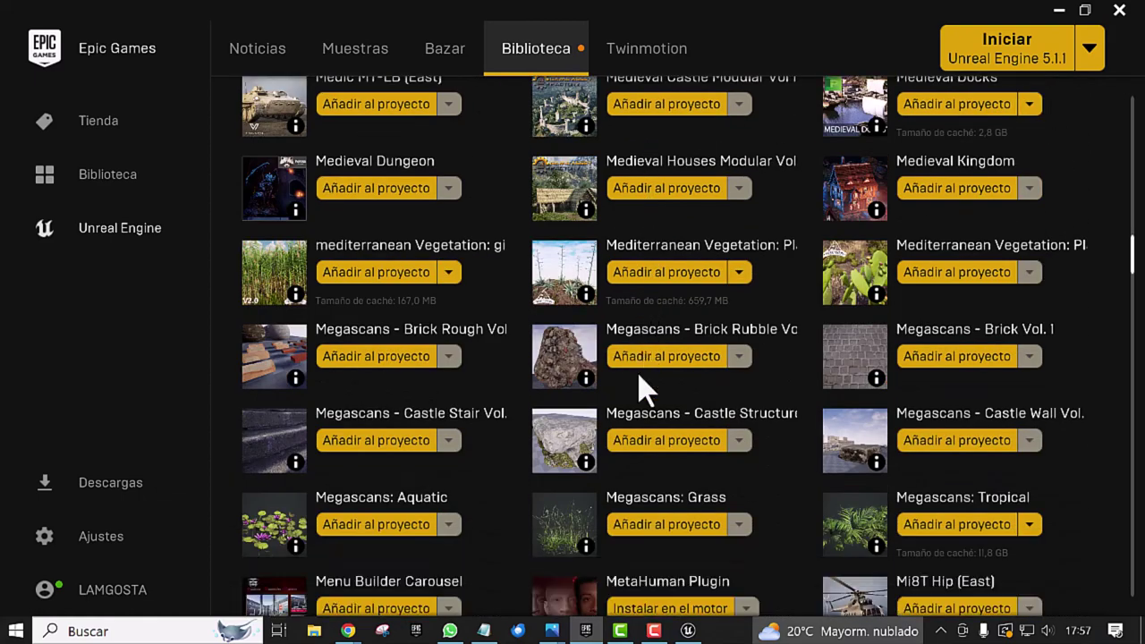
scroll(641, 385, "down", 2)
scroll(638, 379, "down", 2)
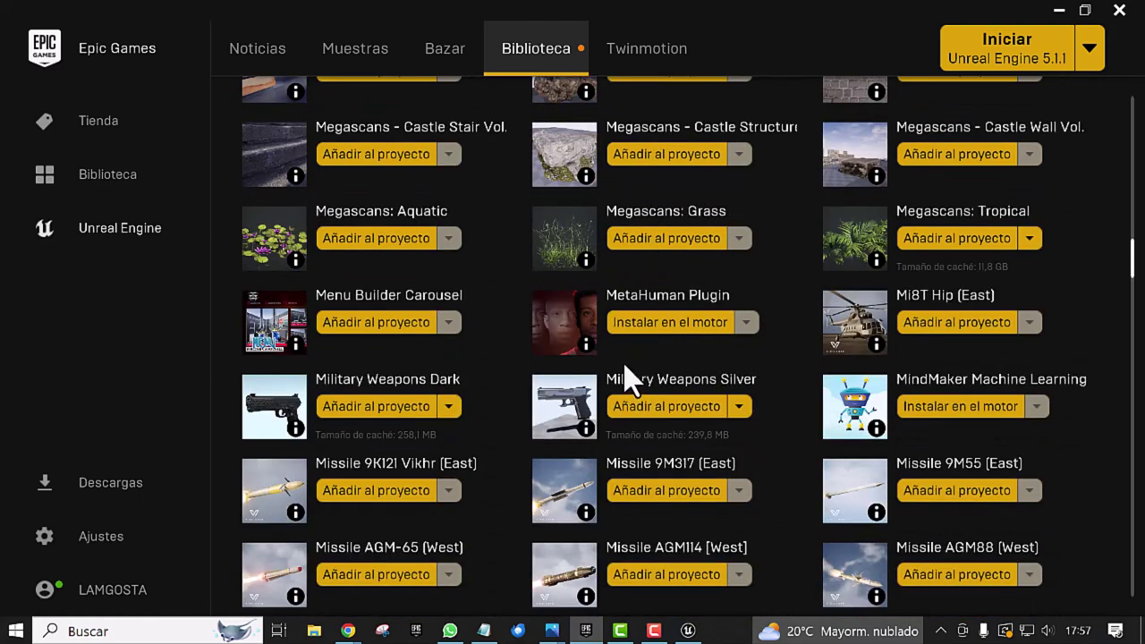
Step: Add the 4.27 version of Military Weapons Silver to the XRaimund project
left_click(640, 407)
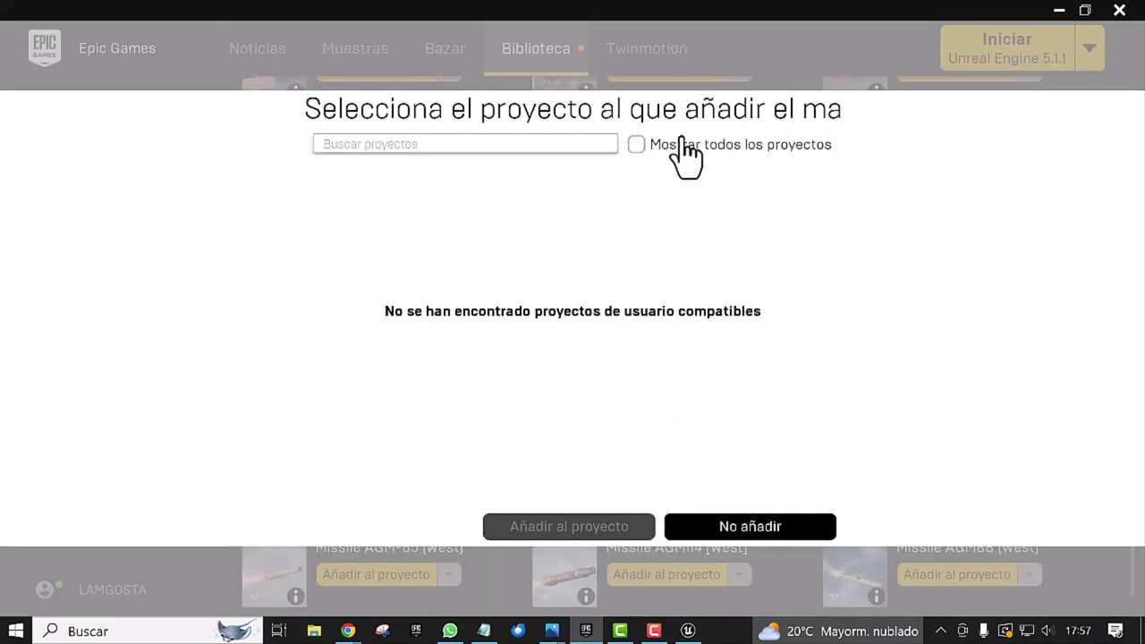
left_click(636, 144)
left_click(524, 188)
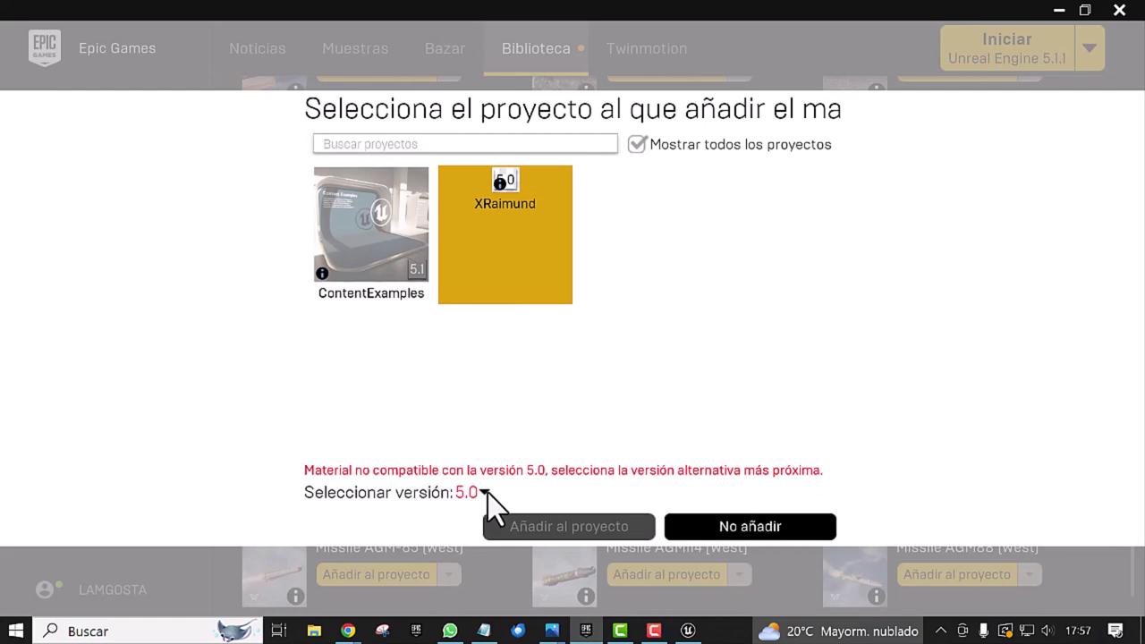
left_click(484, 492)
left_click(520, 602)
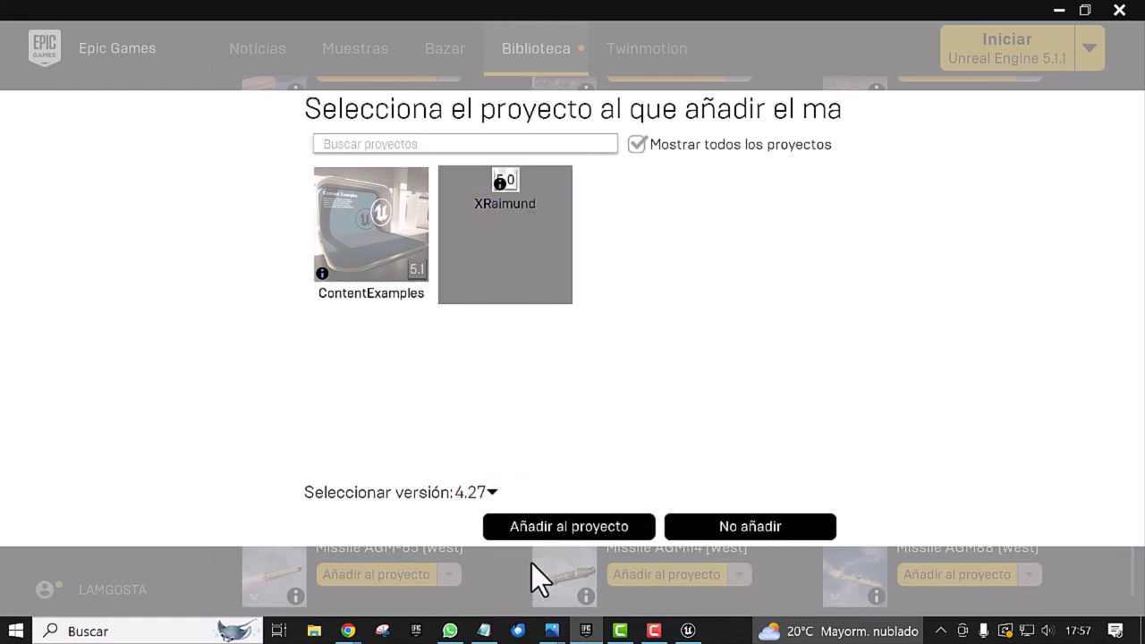
left_click(543, 532)
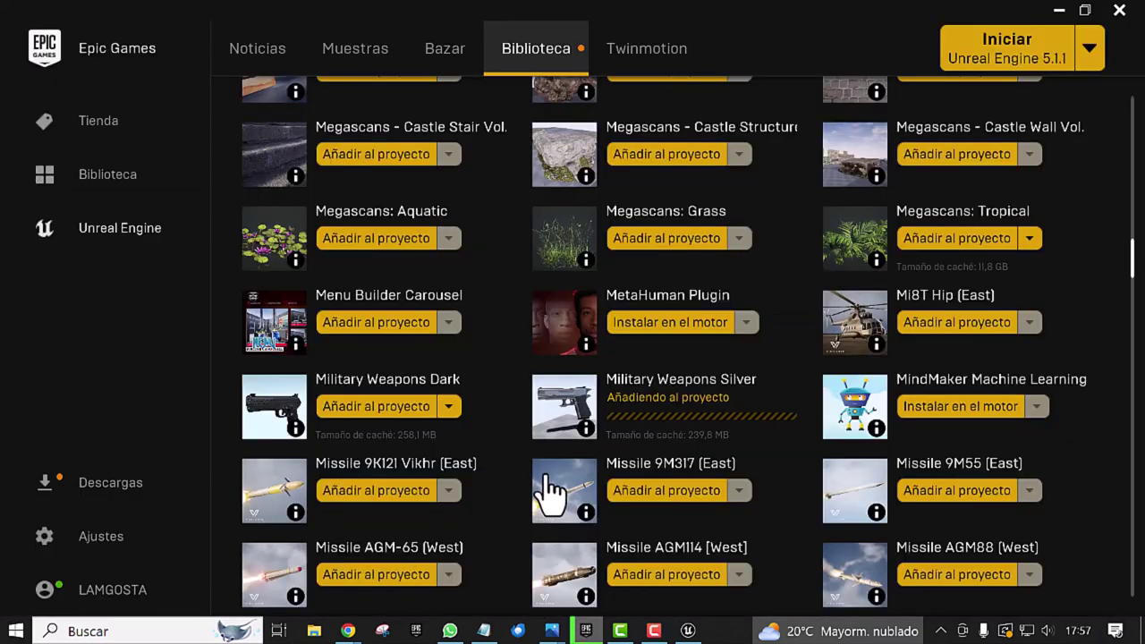
Step: Add the 4.27 version of Military Weapons Dark to the XRaimund project
left_click(334, 407)
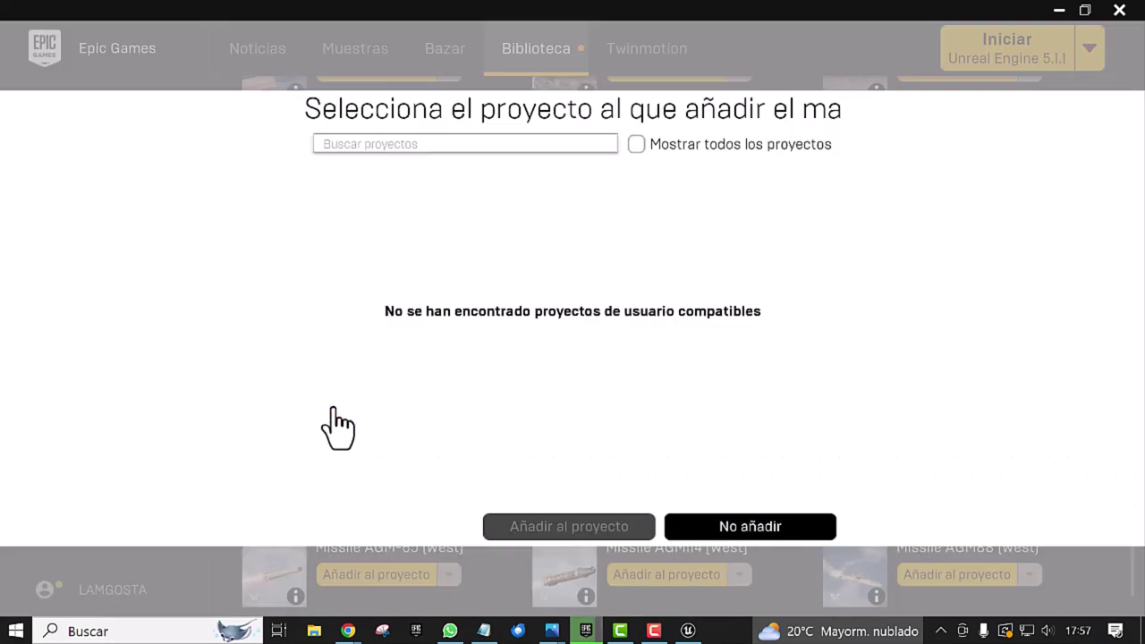
left_click(636, 144)
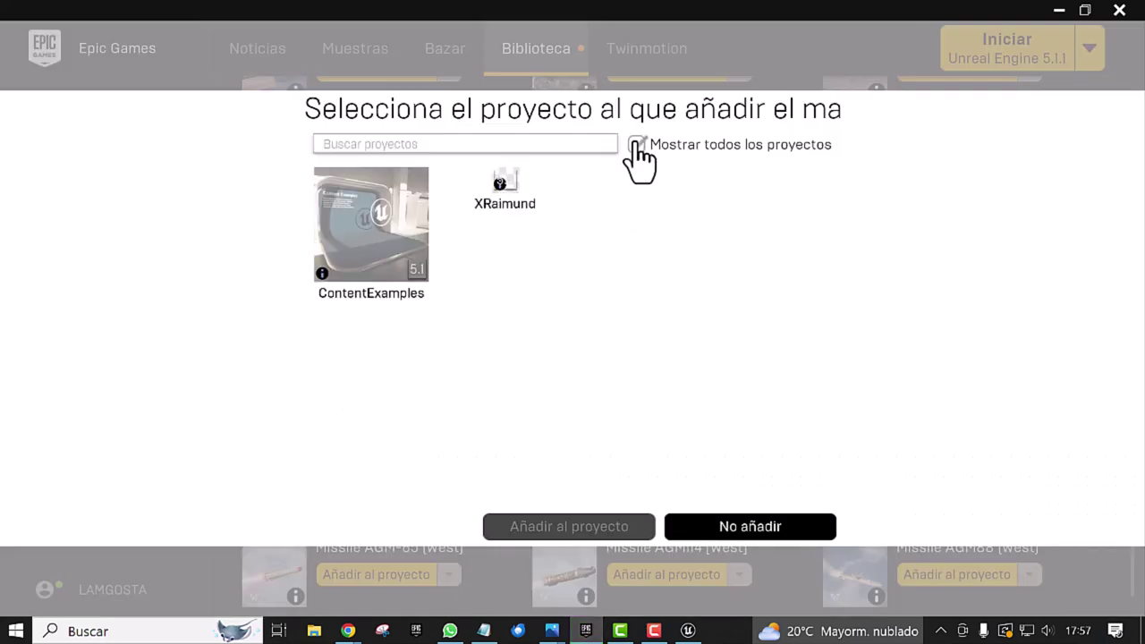
left_click(519, 192)
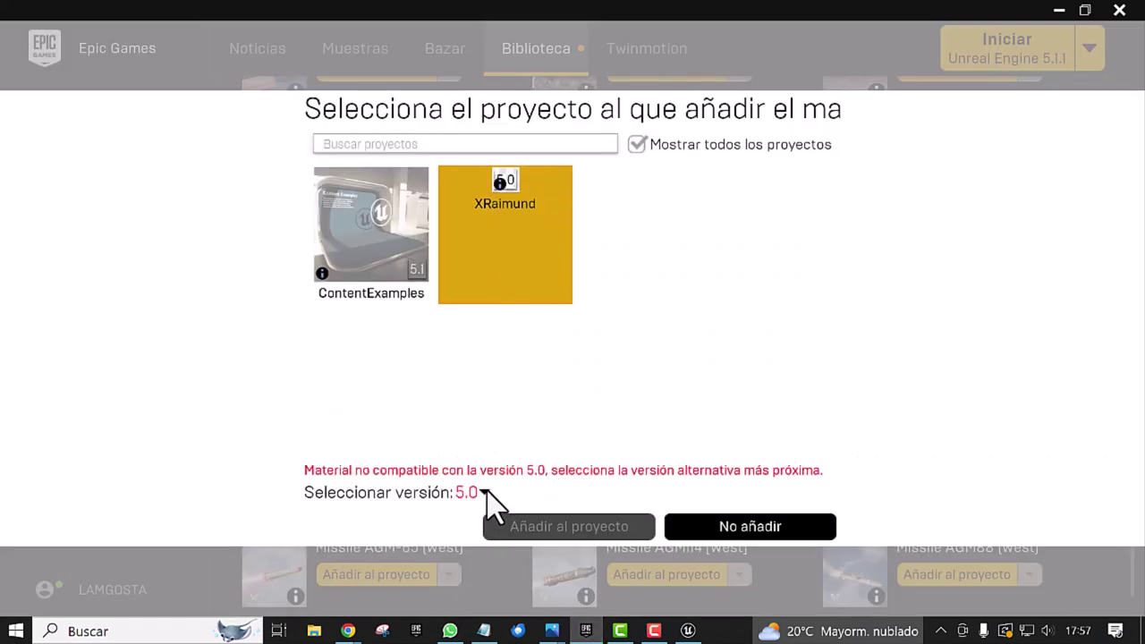
left_click(485, 493)
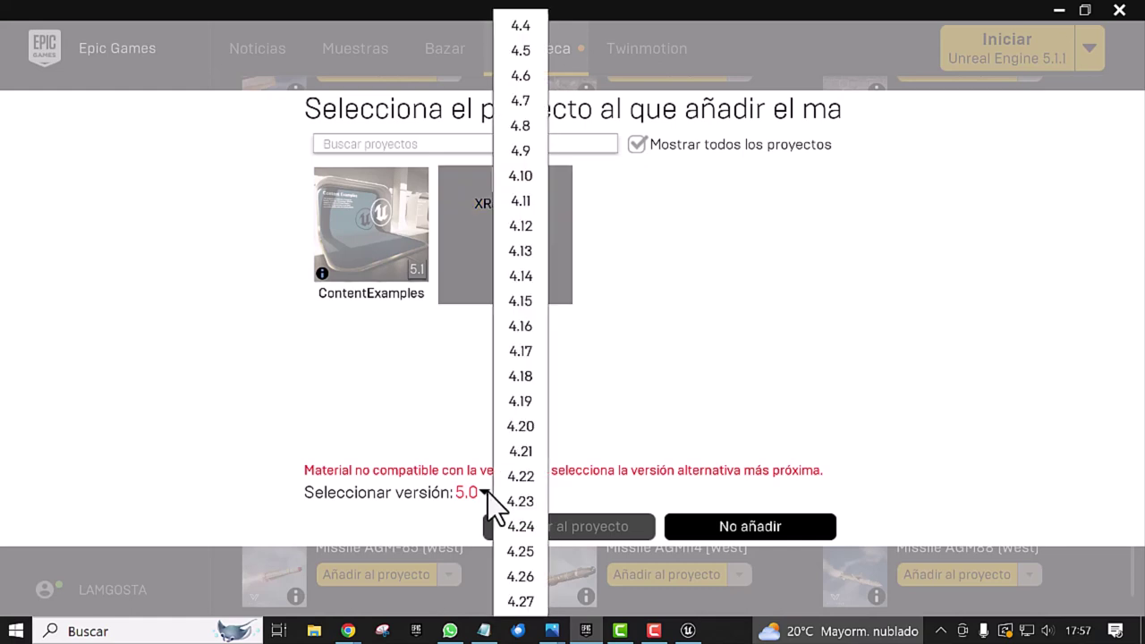
left_click(523, 601)
left_click(552, 531)
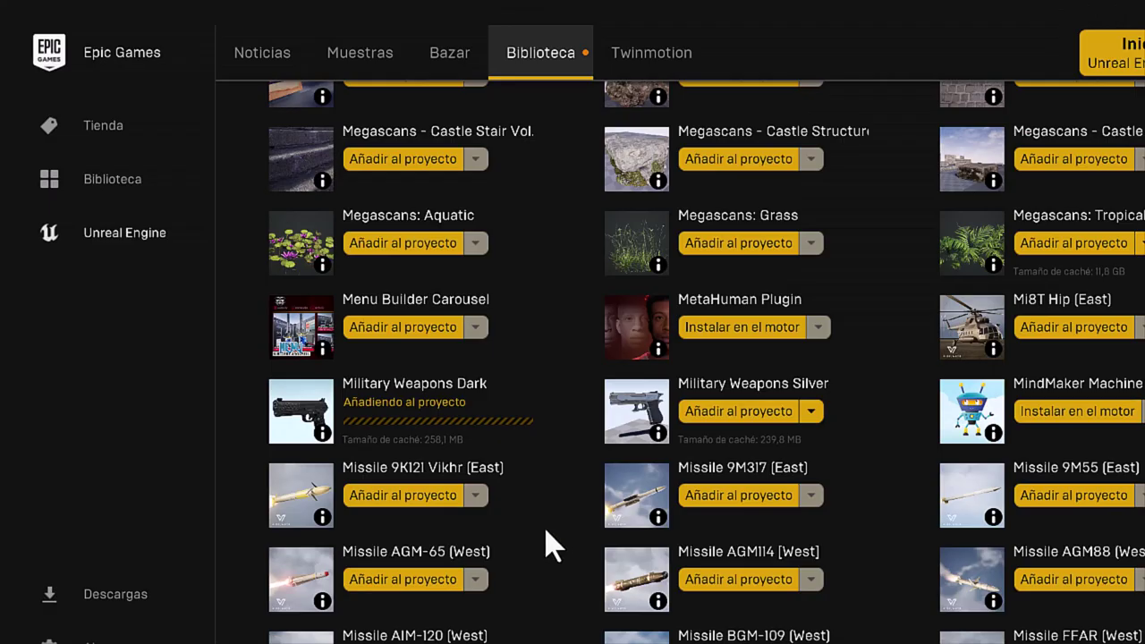
Step: Scroll down through the rest of the Biblioteca asset list
scroll(528, 464, "down", 2)
scroll(523, 460, "down", 1)
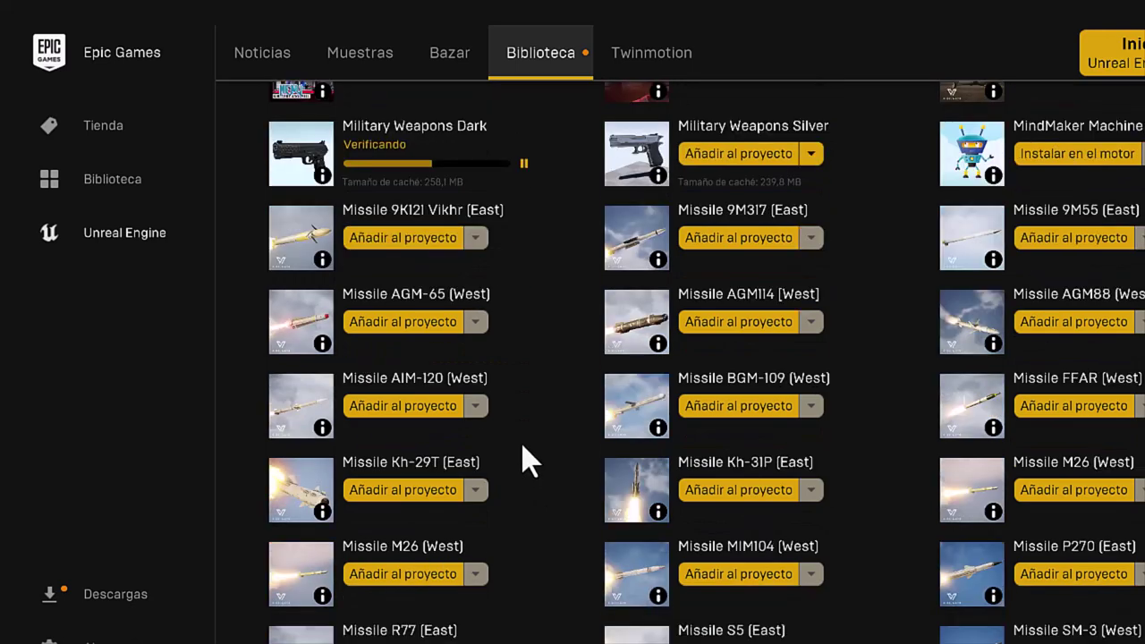
scroll(525, 453, "down", 2)
scroll(524, 447, "down", 2)
scroll(526, 448, "down", 2)
scroll(514, 429, "down", 3)
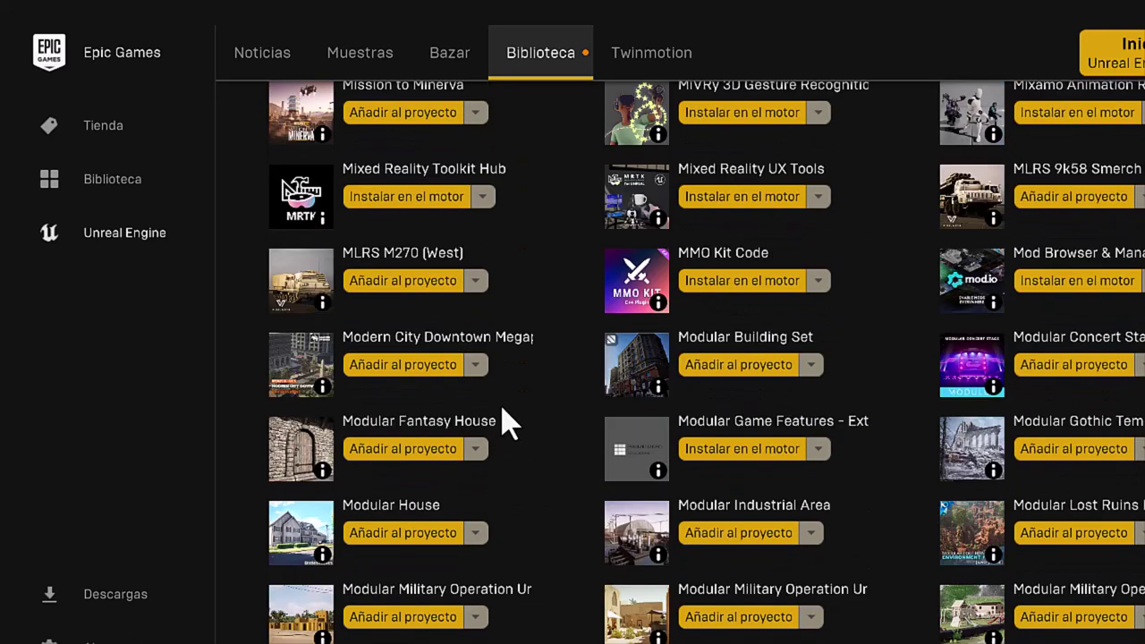
scroll(506, 350, "down", 1)
scroll(506, 430, "down", 2)
scroll(497, 429, "down", 2)
scroll(409, 396, "down", 1)
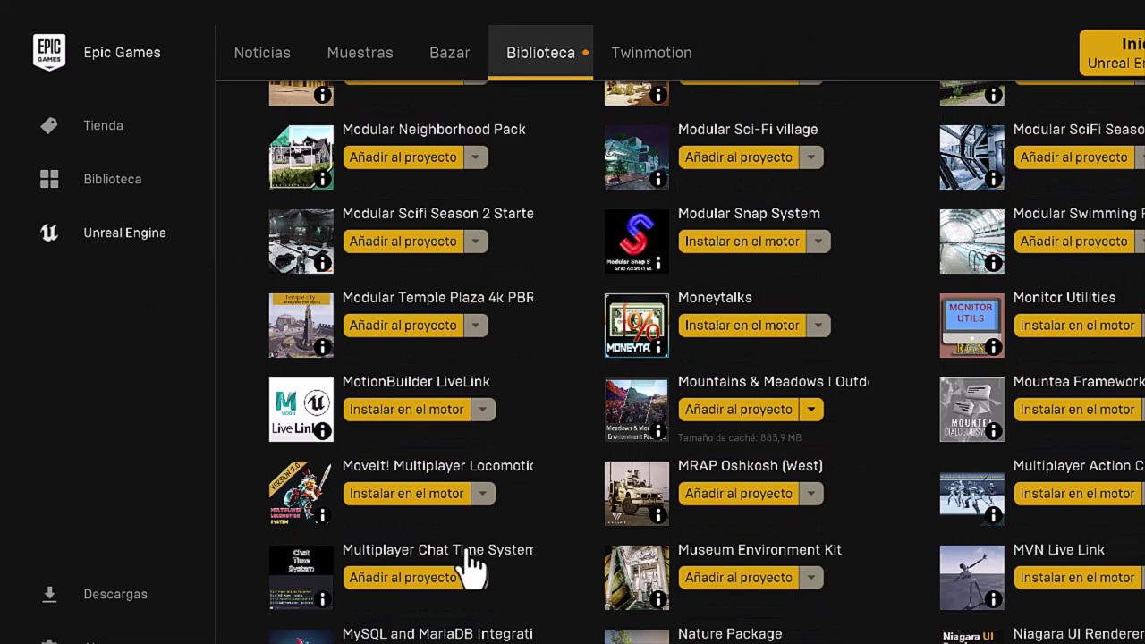
scroll(474, 551, "down", 1)
scroll(469, 528, "down", 1)
scroll(466, 518, "down", 1)
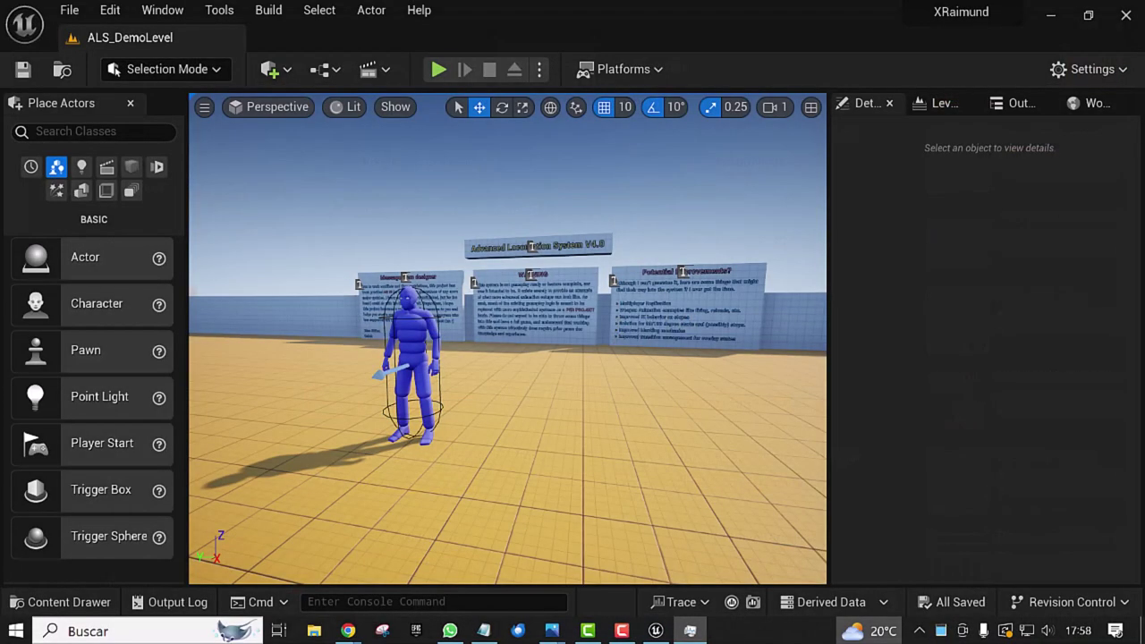
Step: Reopen the XRaimund project from the launcher's Biblioteca and pull back the ALS_DemoLevel viewport
left_click(416, 631)
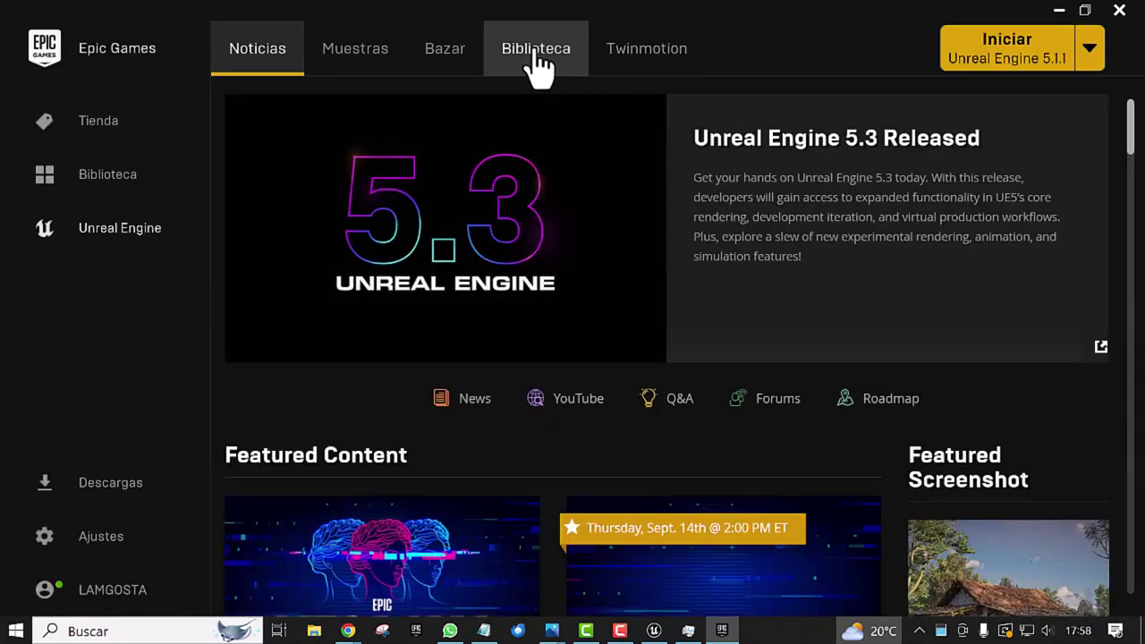
left_click(537, 52)
scroll(515, 479, "down", 3)
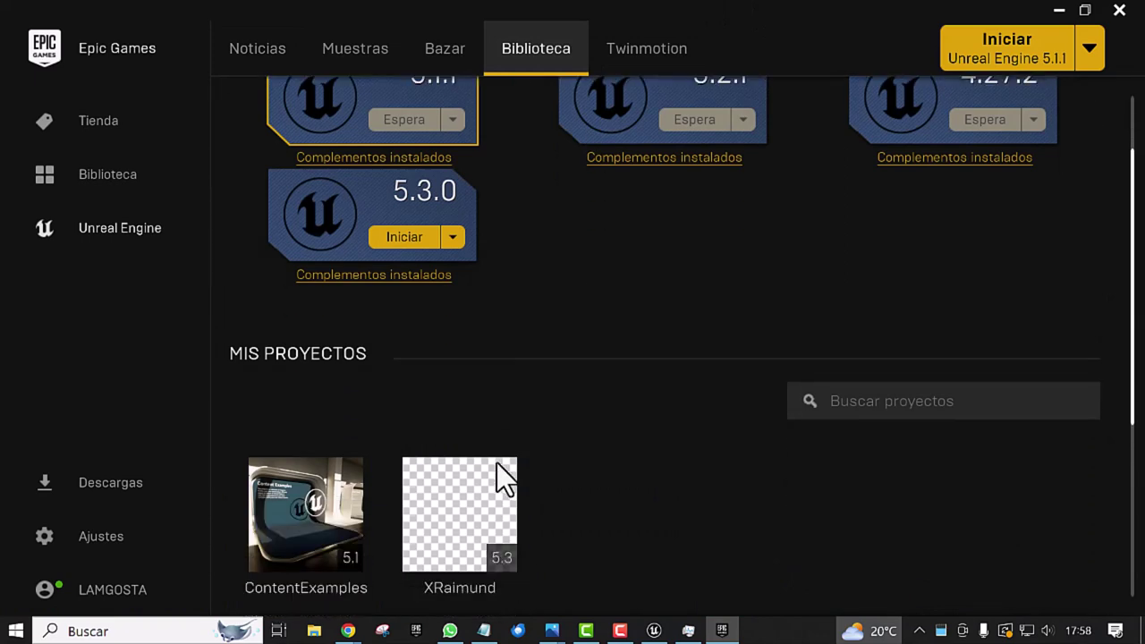
mouse_move(507, 481)
double_click(469, 491)
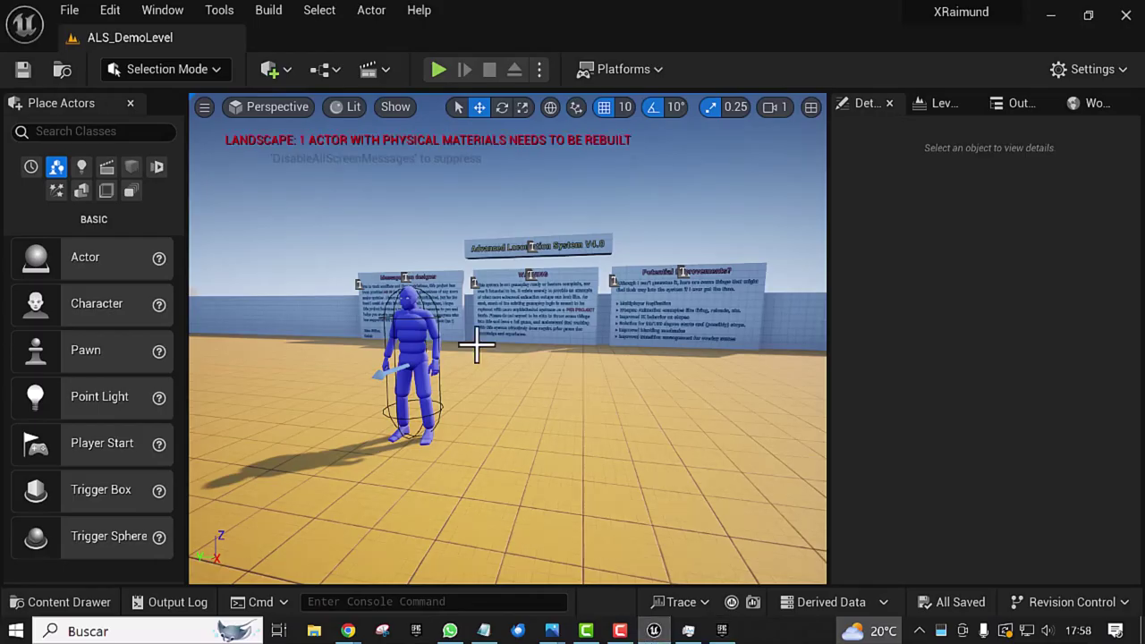
left_click_drag(476, 344, 561, 409)
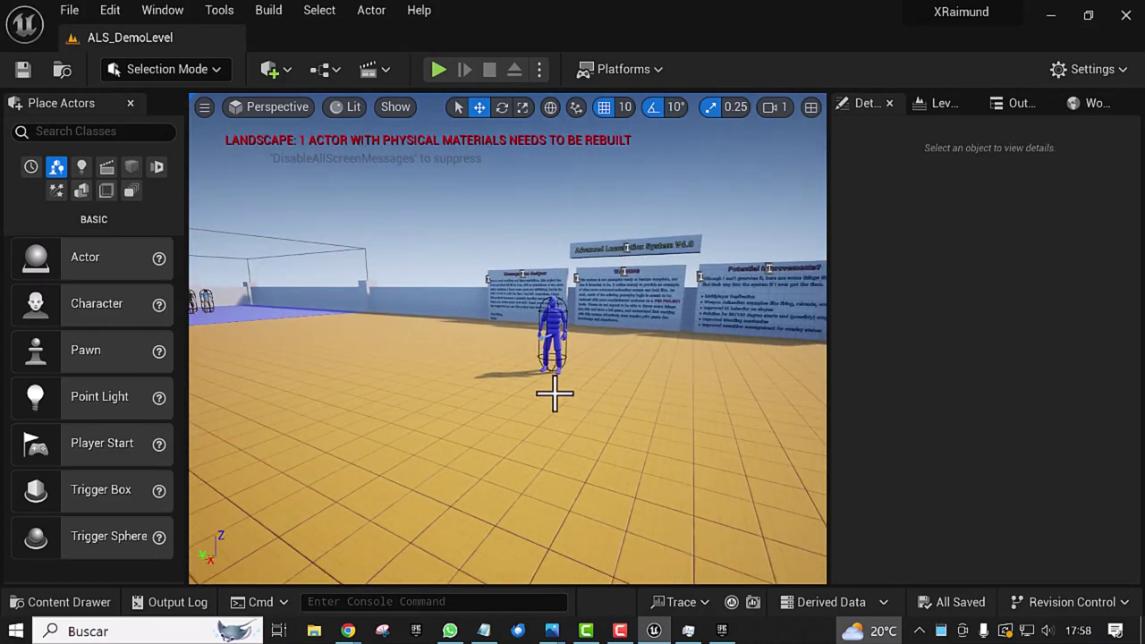
Step: Open ALS_AnimMan_CharacterBP from the Content Drawer's CharacterLogic folder with Edit
key("ctrl+space")
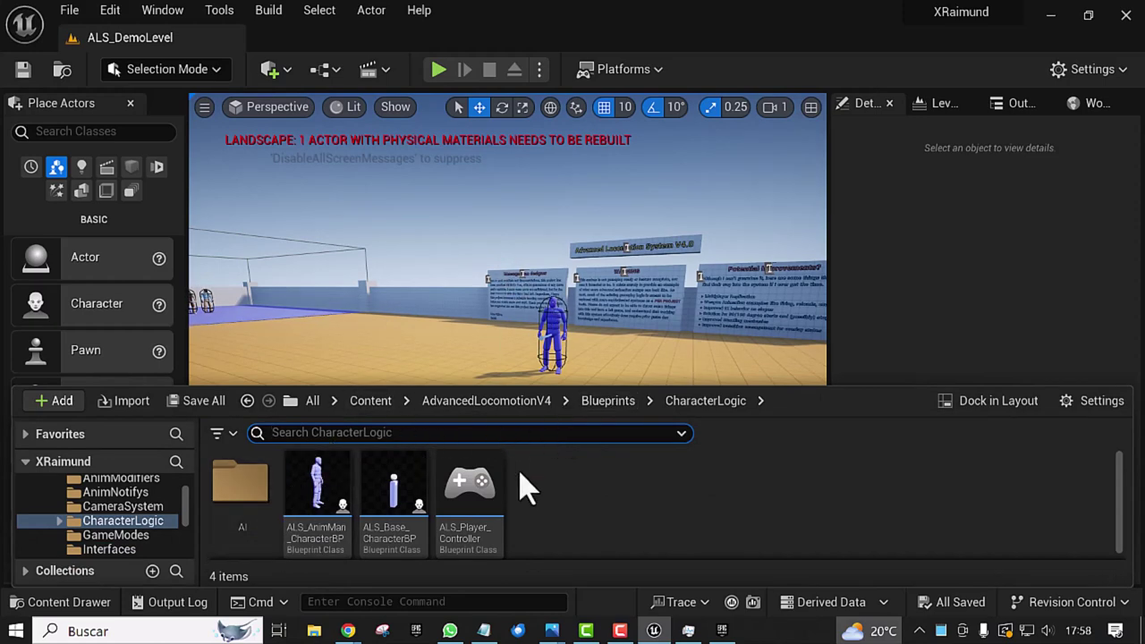
scroll(657, 566, "down", 1, "ctrl")
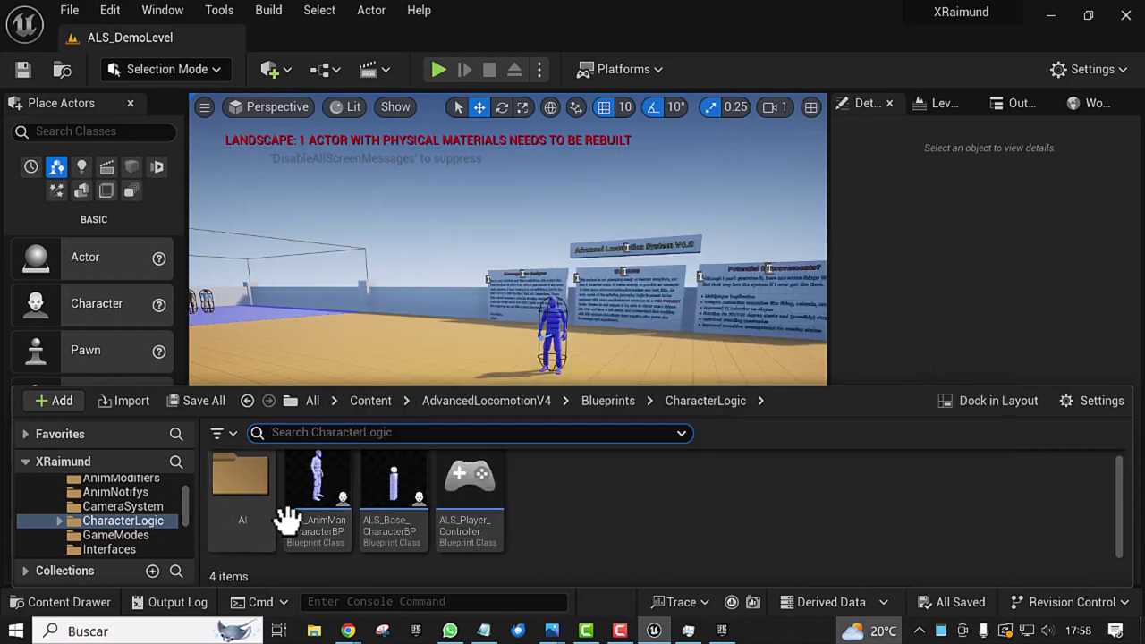
left_click(318, 483)
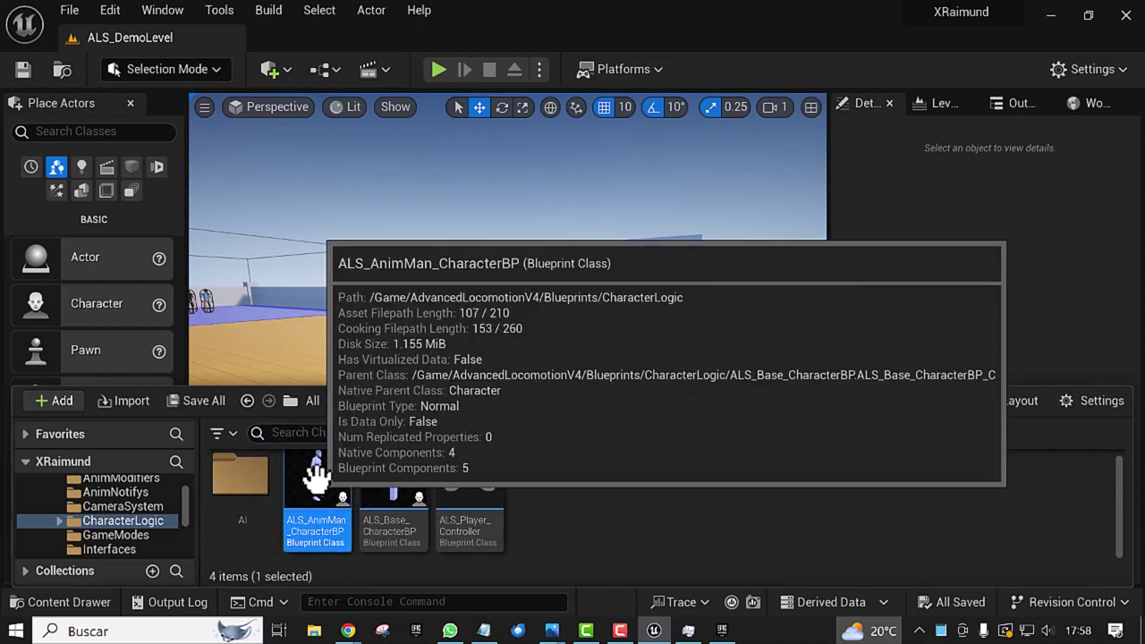
right_click(315, 479)
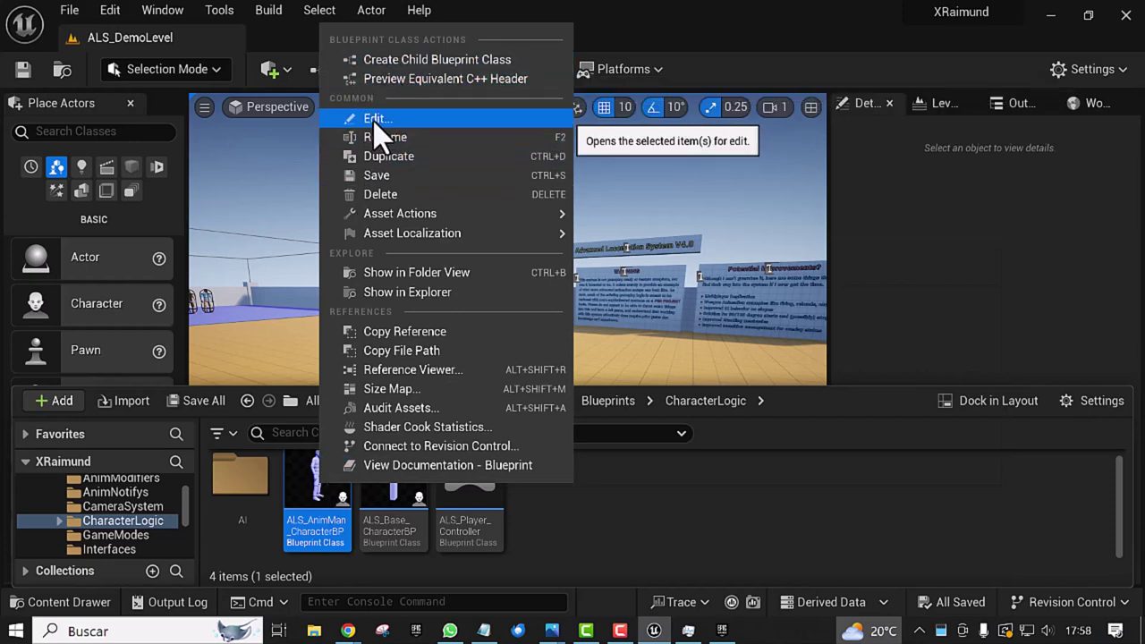
left_click(412, 118)
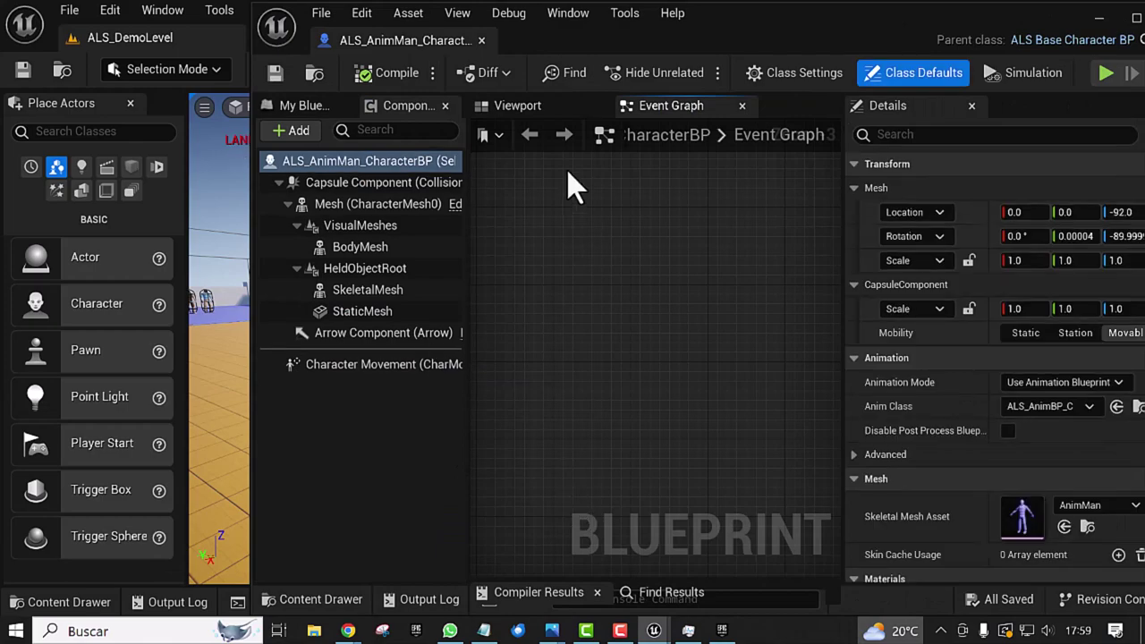
Step: Maximize the character Blueprint editor, show its Viewport and select the BodyMesh component
double_click(361, 38)
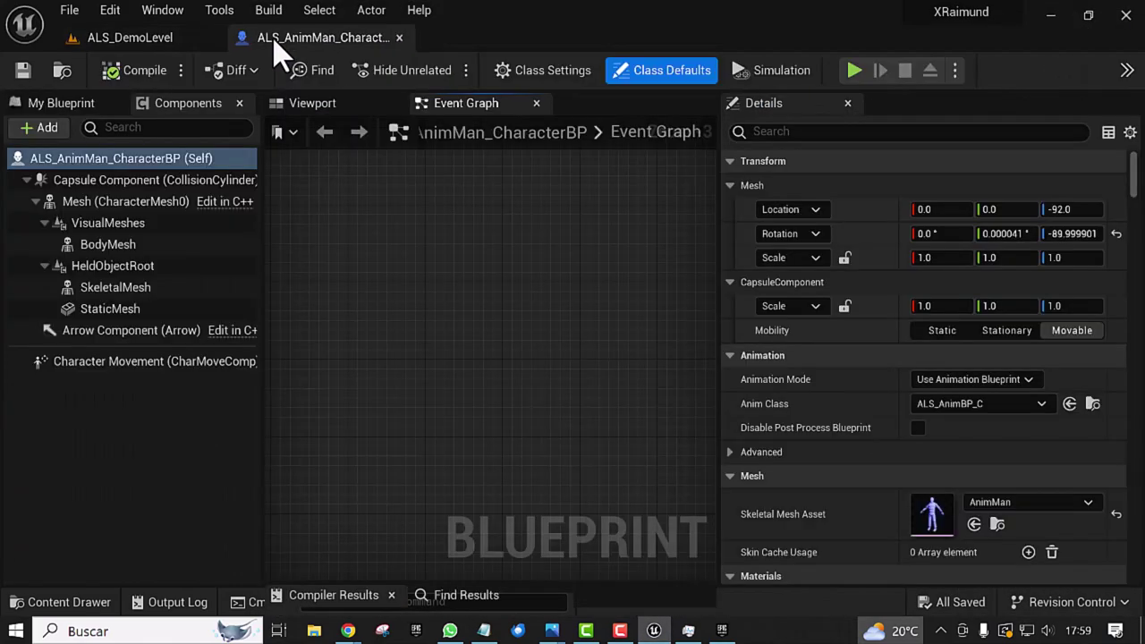
left_click(322, 114)
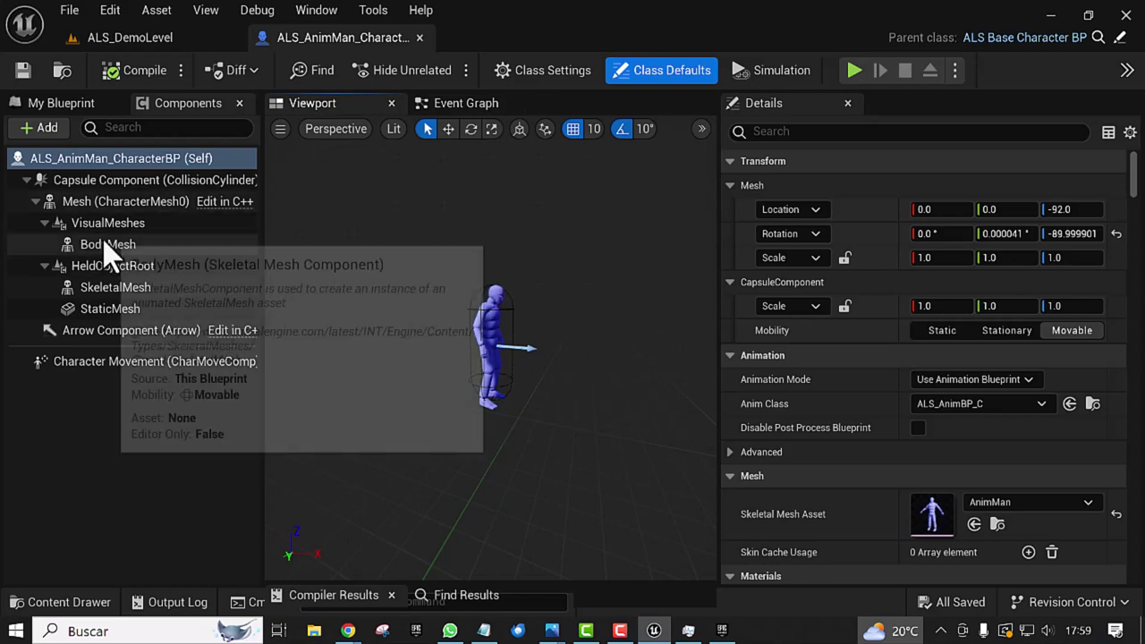
left_click(104, 244)
scroll(1068, 475, "down", 3)
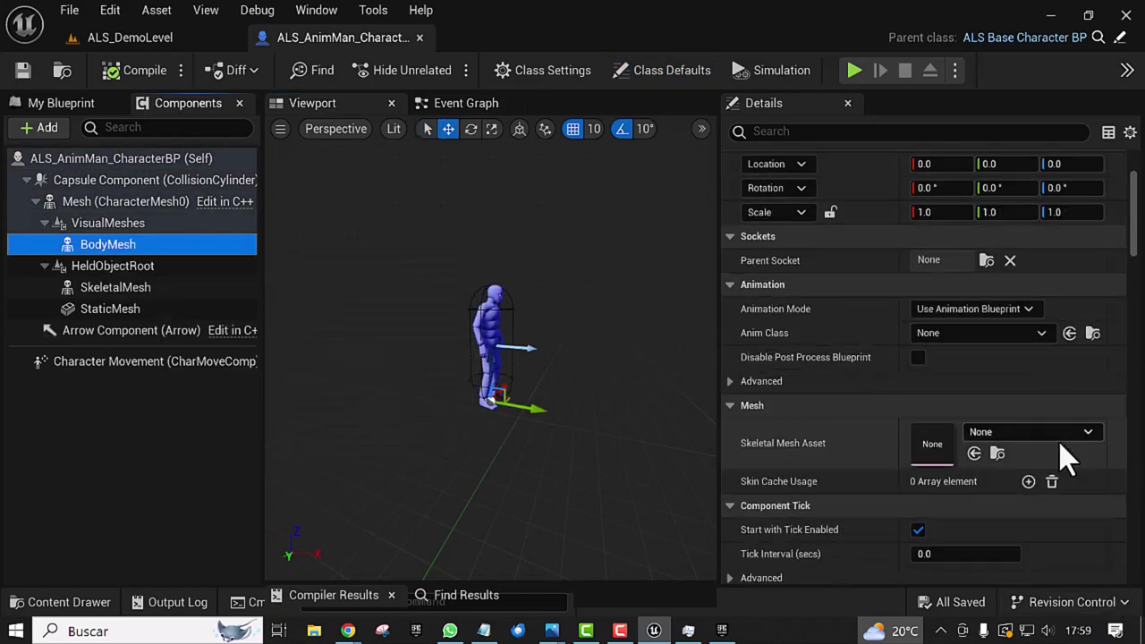
scroll(1070, 448, "down", 2)
Step: Assign SK_Man_Full_04 as BodyMesh's Skeletal Mesh Asset
left_click(1090, 349)
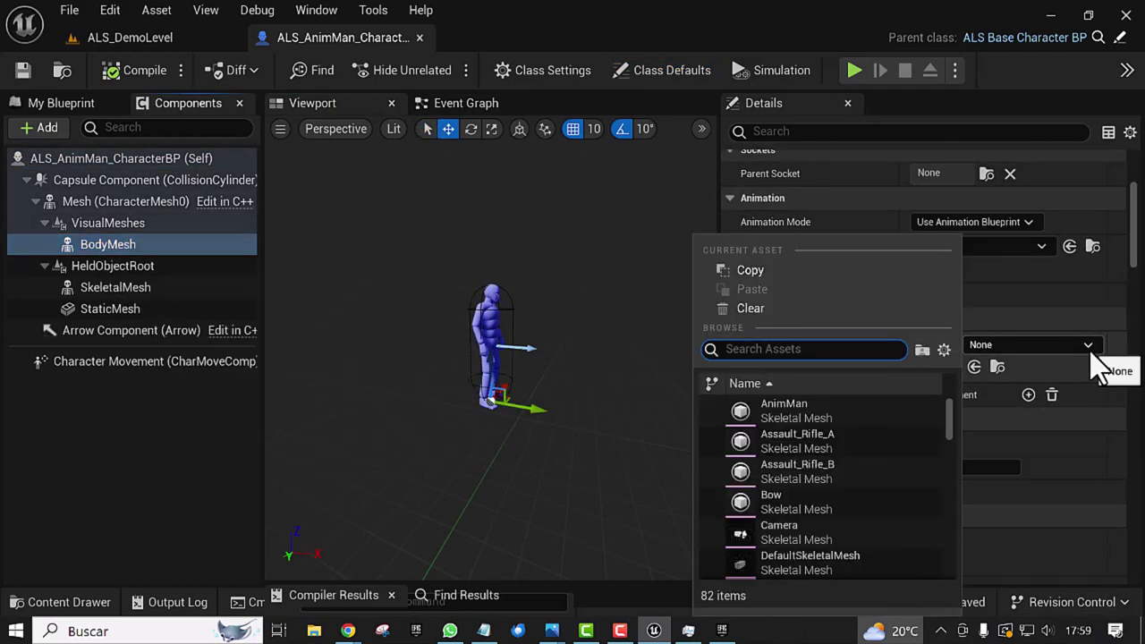
scroll(770, 498, "down", 2)
scroll(751, 501, "down", 3)
scroll(761, 497, "down", 2)
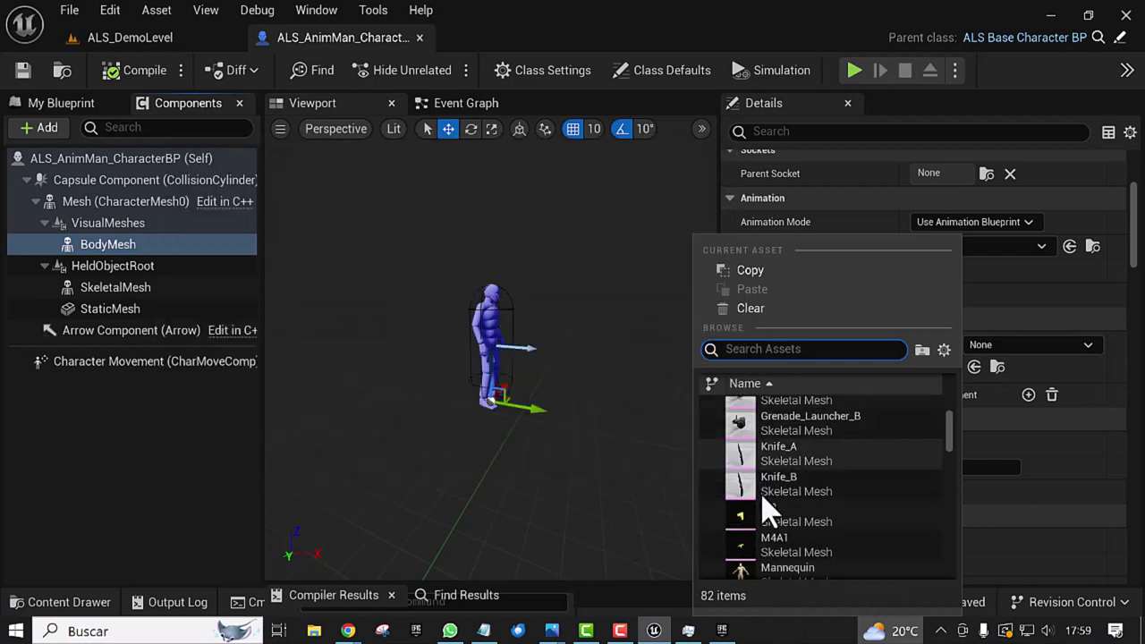
scroll(773, 519, "down", 3)
scroll(772, 525, "down", 3)
scroll(783, 528, "down", 3)
scroll(787, 523, "down", 3)
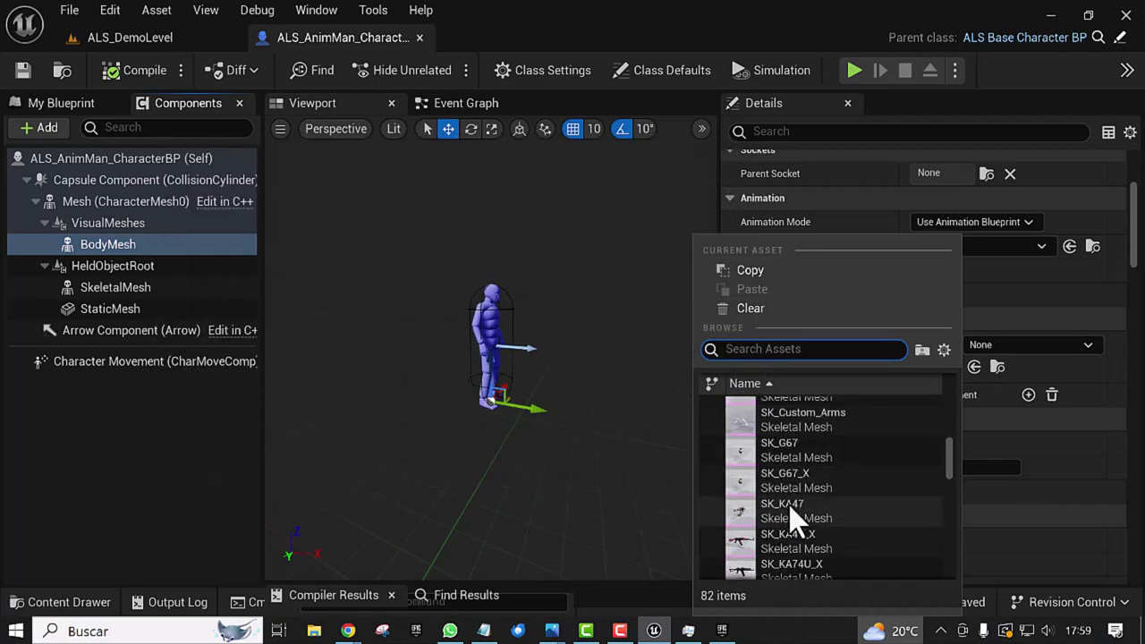
scroll(793, 515, "down", 2)
scroll(793, 507, "down", 3)
scroll(792, 506, "down", 2)
scroll(792, 506, "down", 3)
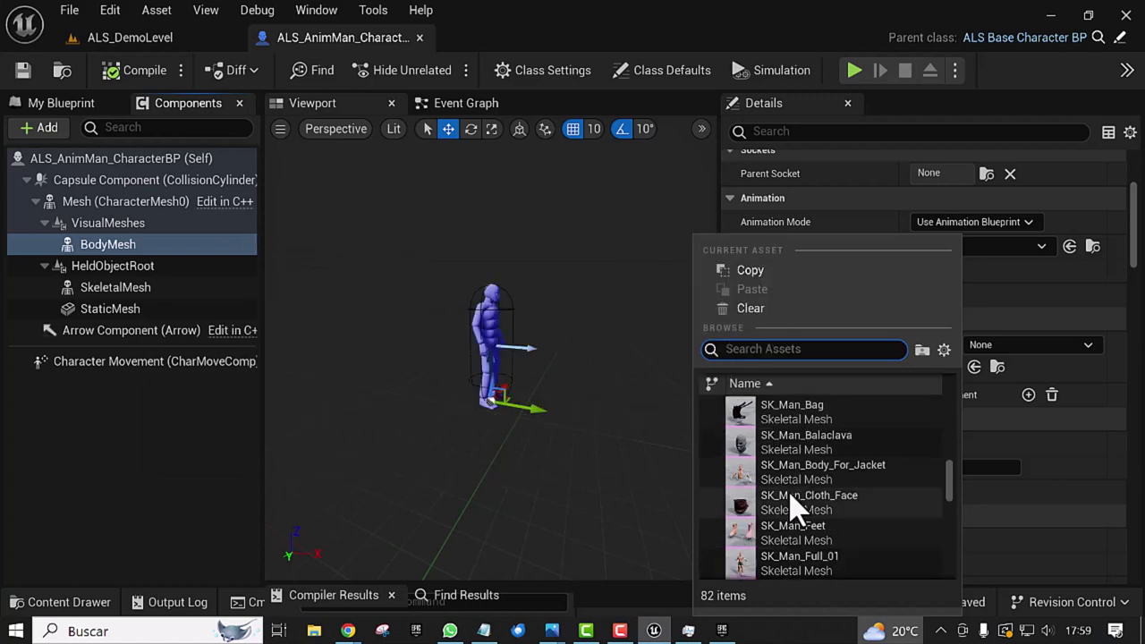
scroll(792, 505, "down", 3)
scroll(792, 506, "down", 2)
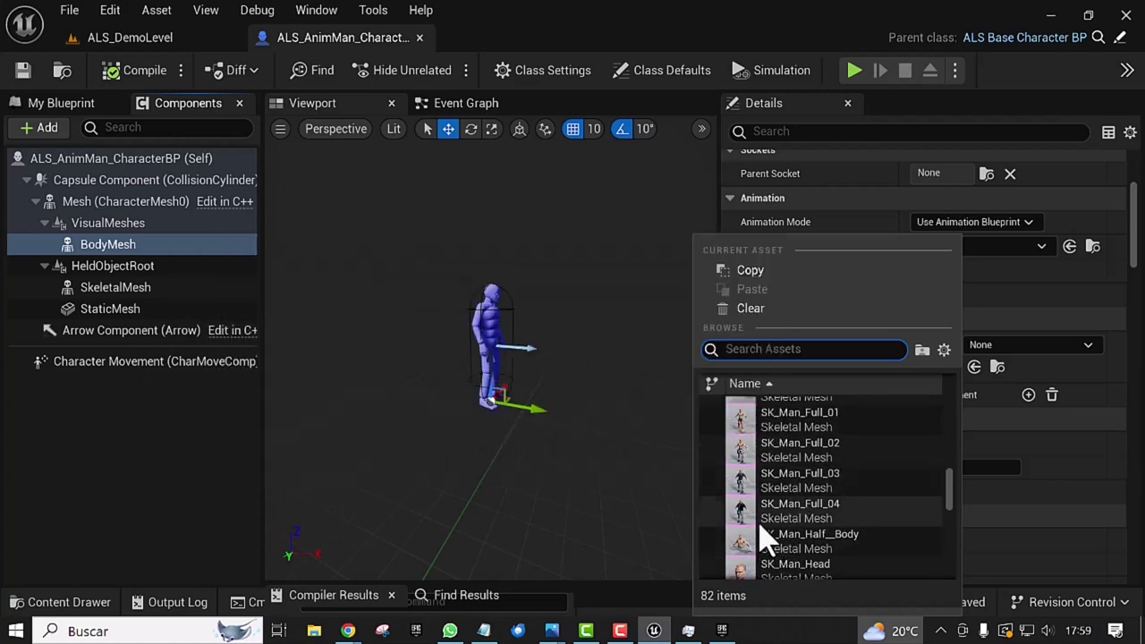
left_click(768, 508)
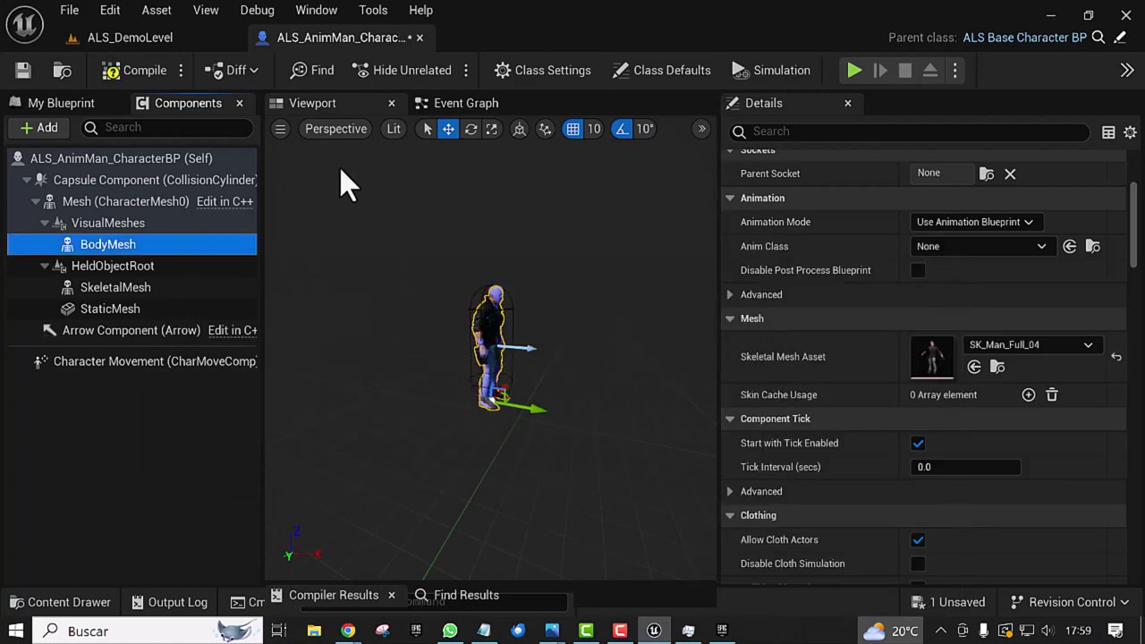
Step: In Class Defaults, filter Details by 'vis', uncheck the Mesh's Visible, then clear the filter
left_click(59, 161)
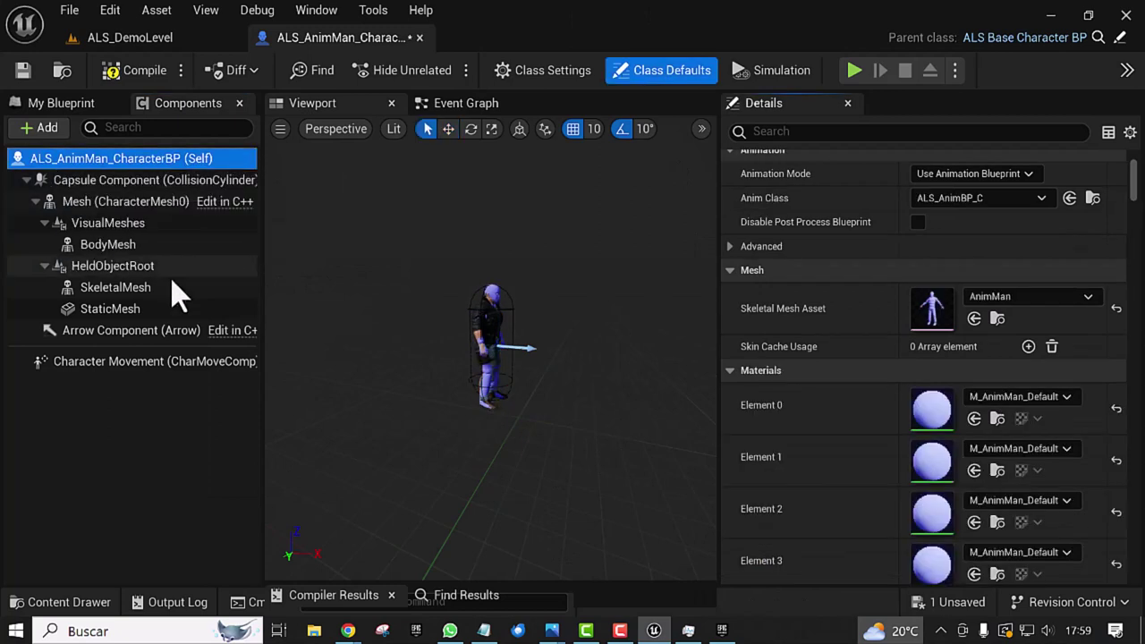
left_click(791, 132)
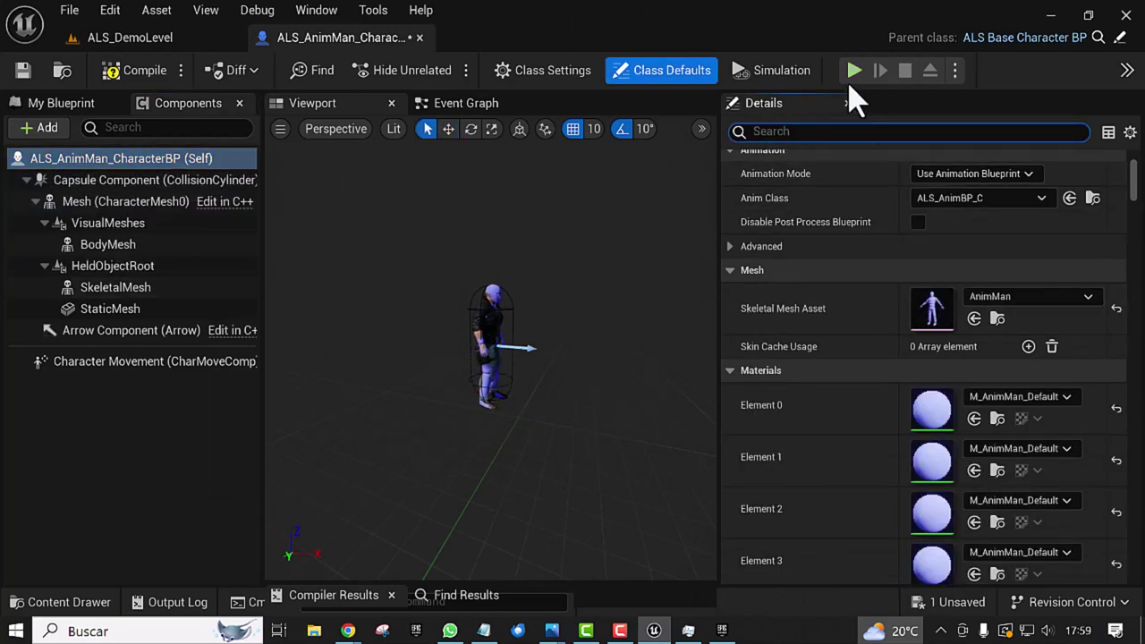
type("vis")
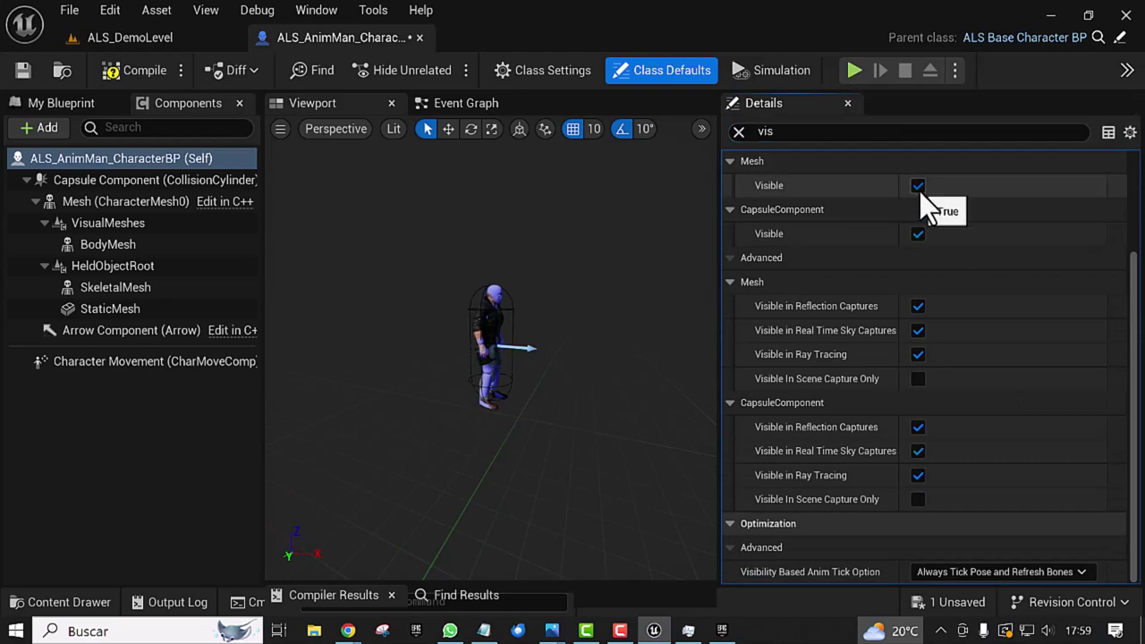
left_click(919, 186)
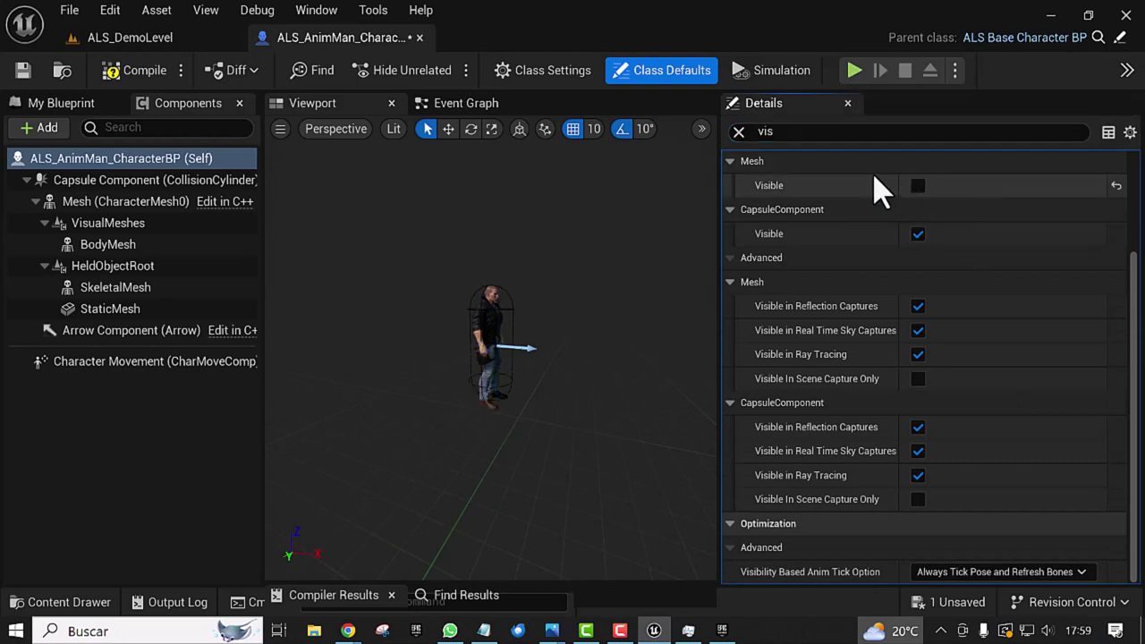
left_click(739, 132)
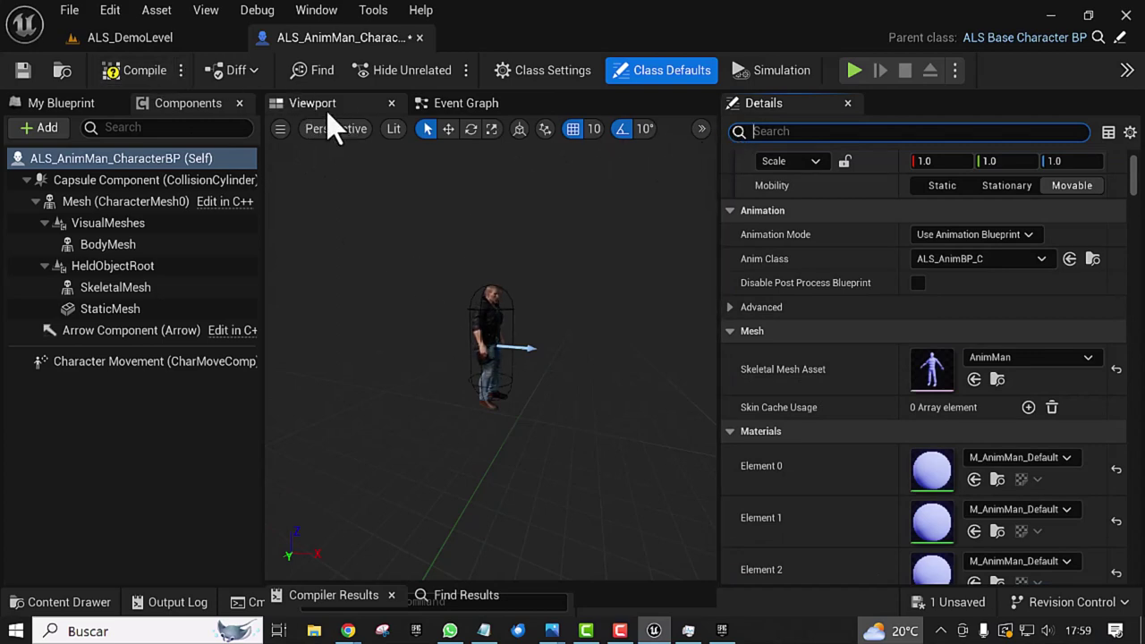
Step: Delete the pink notes comment in the Event Graph
left_click(461, 104)
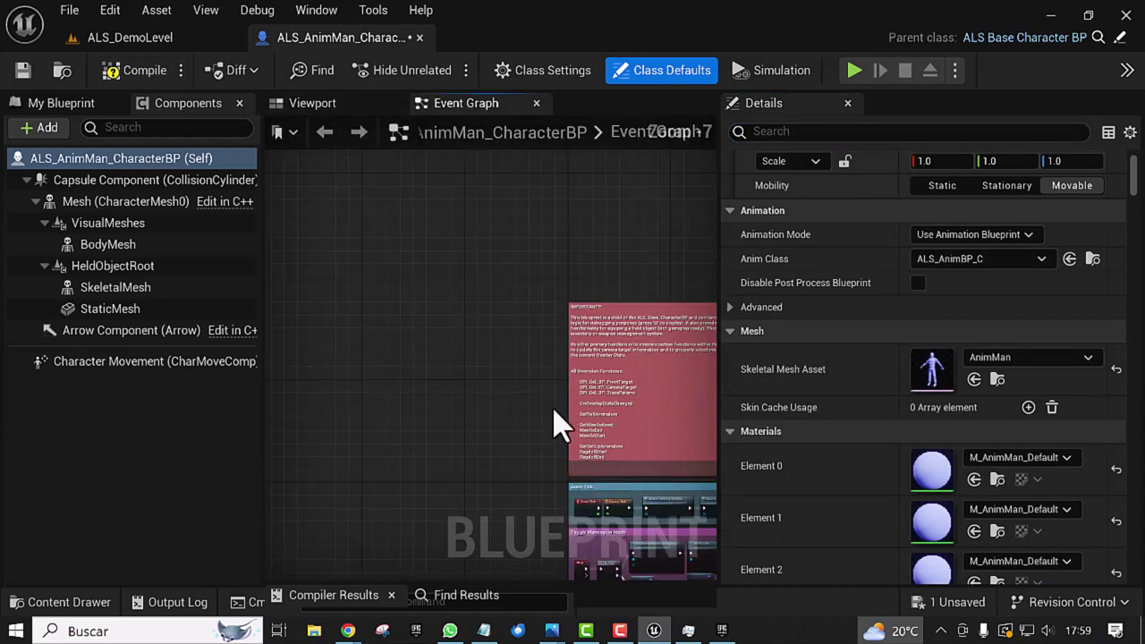
mouse_move(557, 422)
right_mouse_down()
mouse_move(277, 274)
mouse_move(304, 324)
right_mouse_up()
left_click(433, 325)
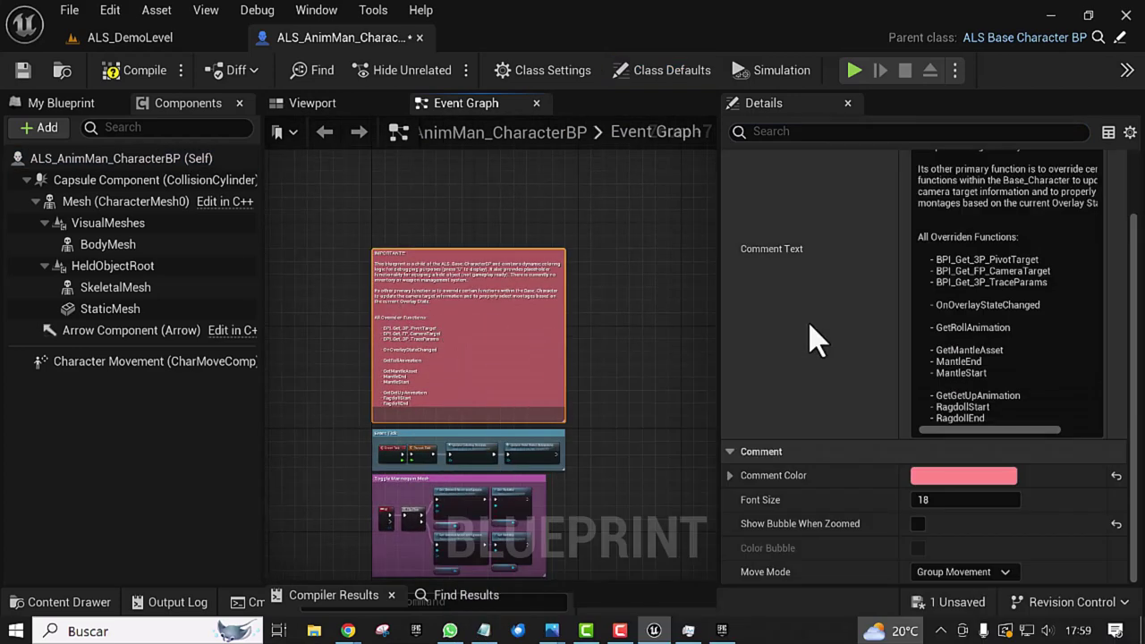
key("Delete")
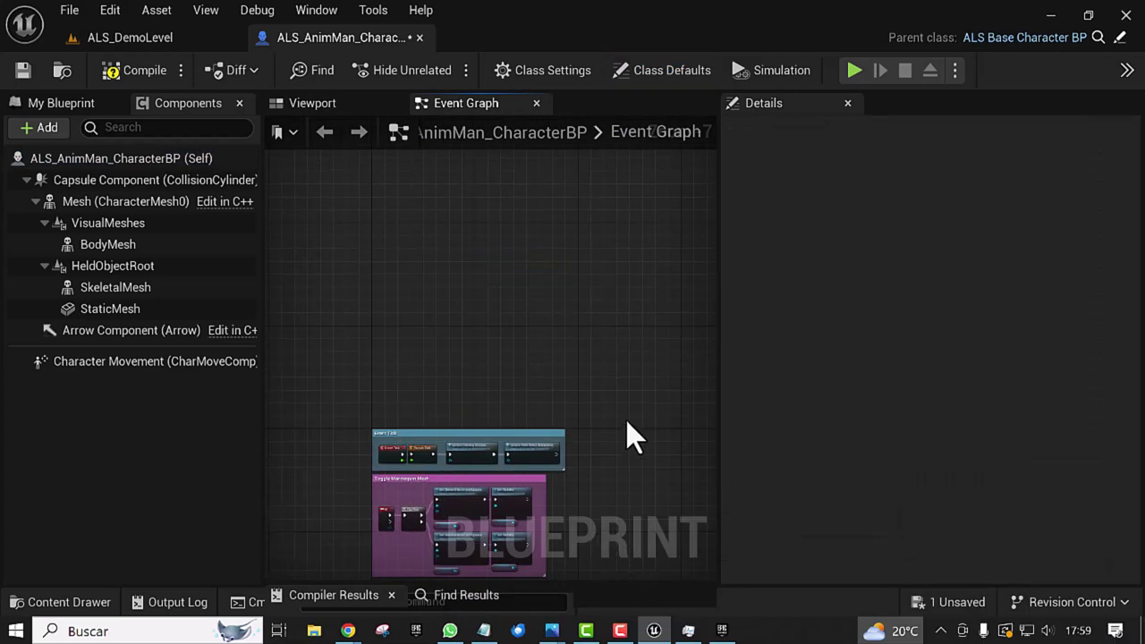
Step: Delete the Update Coloring System and Update Held Object Animations nodes
scroll(626, 438, "up", 4)
right_click_drag(511, 440, 581, 233)
right_click_drag(386, 298, 519, 304)
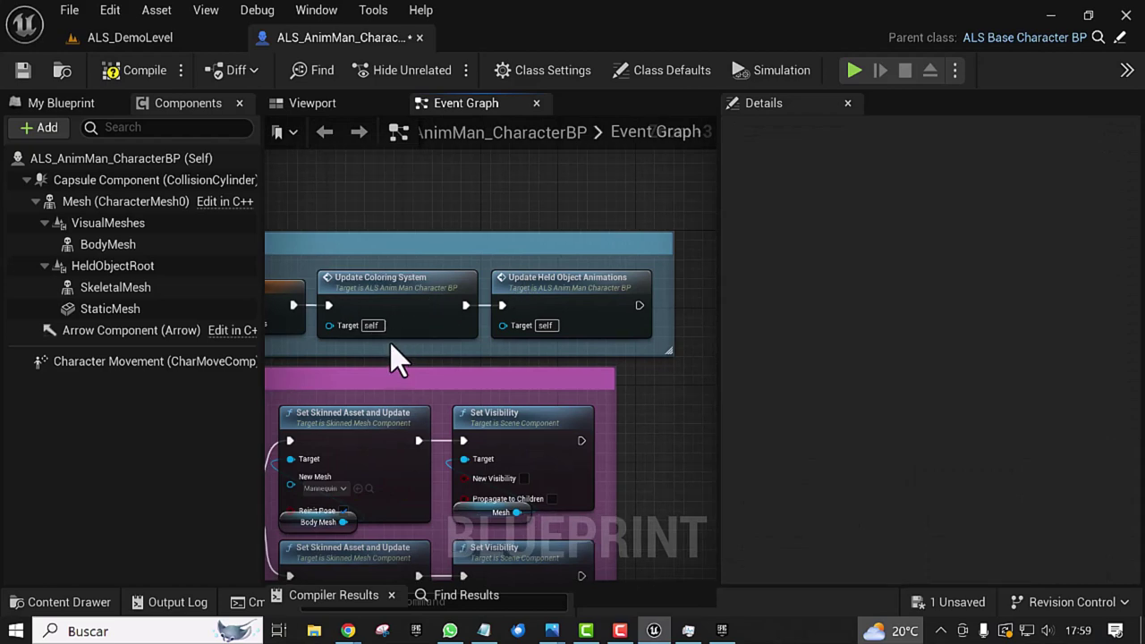
left_click_drag(389, 341, 591, 267)
key("Delete")
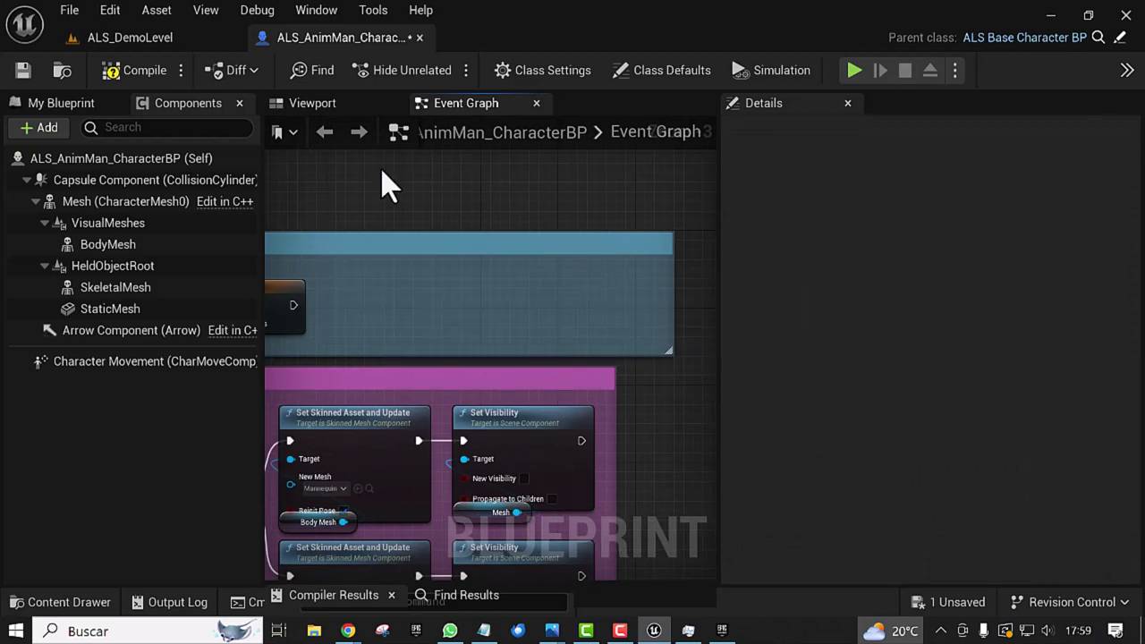
Step: Compile and save the character blueprint
right_click_drag(383, 184, 596, 205)
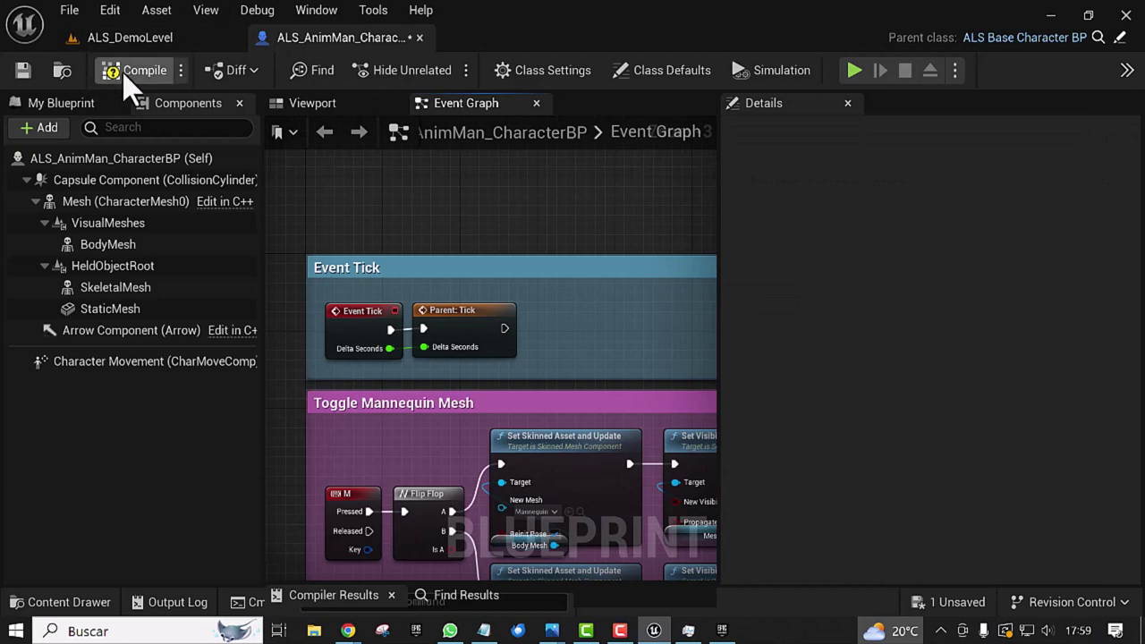
left_click(122, 71)
left_click(24, 70)
scroll(591, 239, "down", 2)
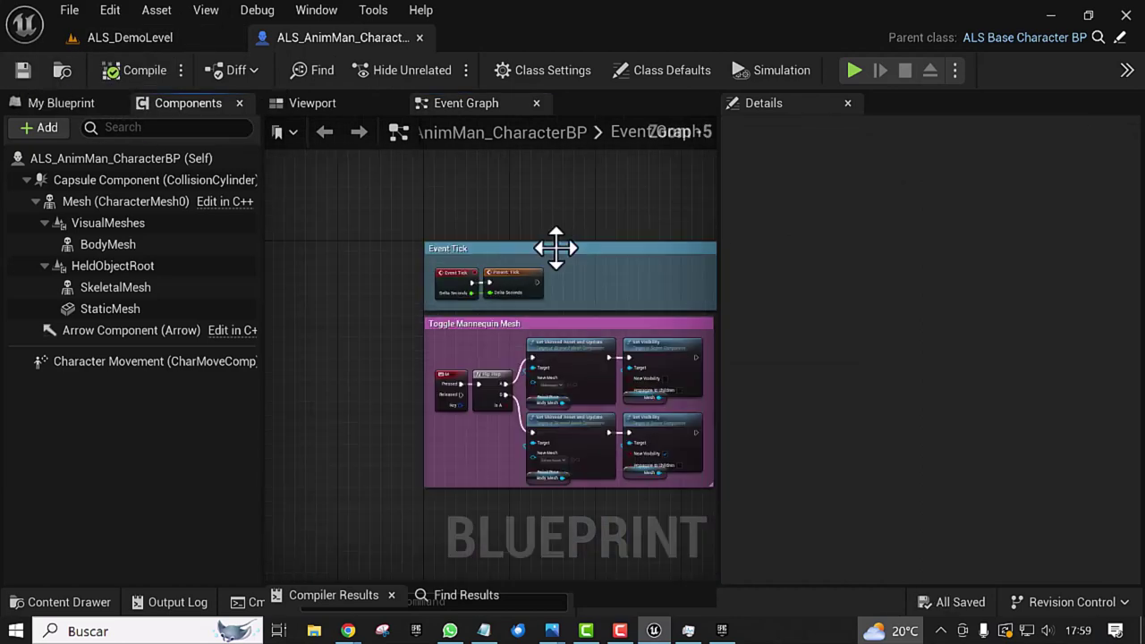
right_click_drag(552, 248, 460, 248)
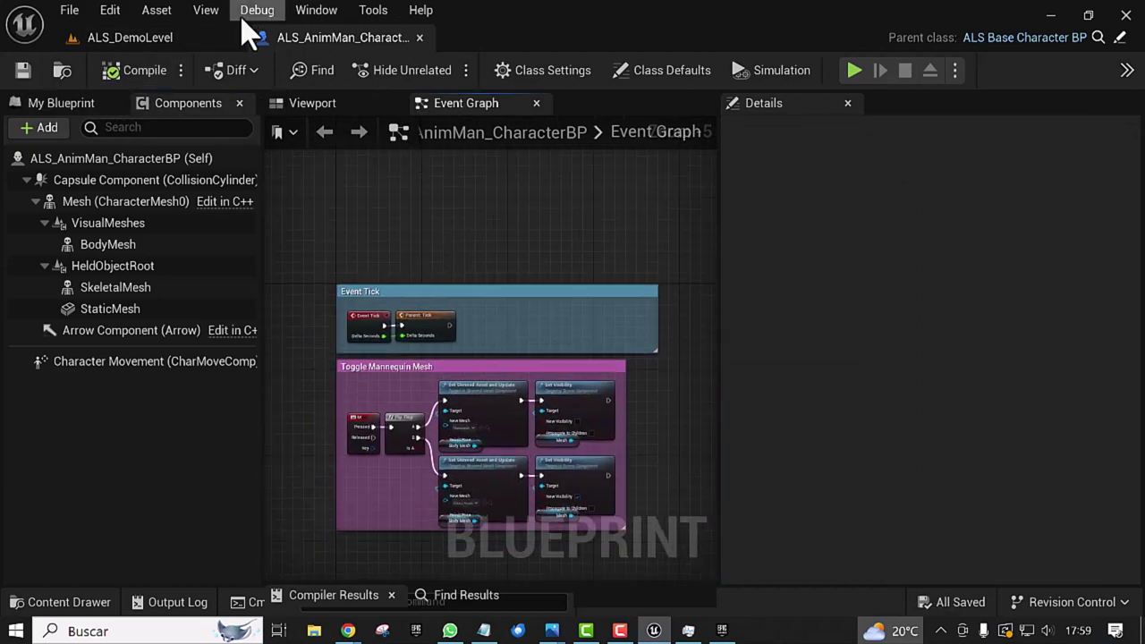
left_click(160, 39)
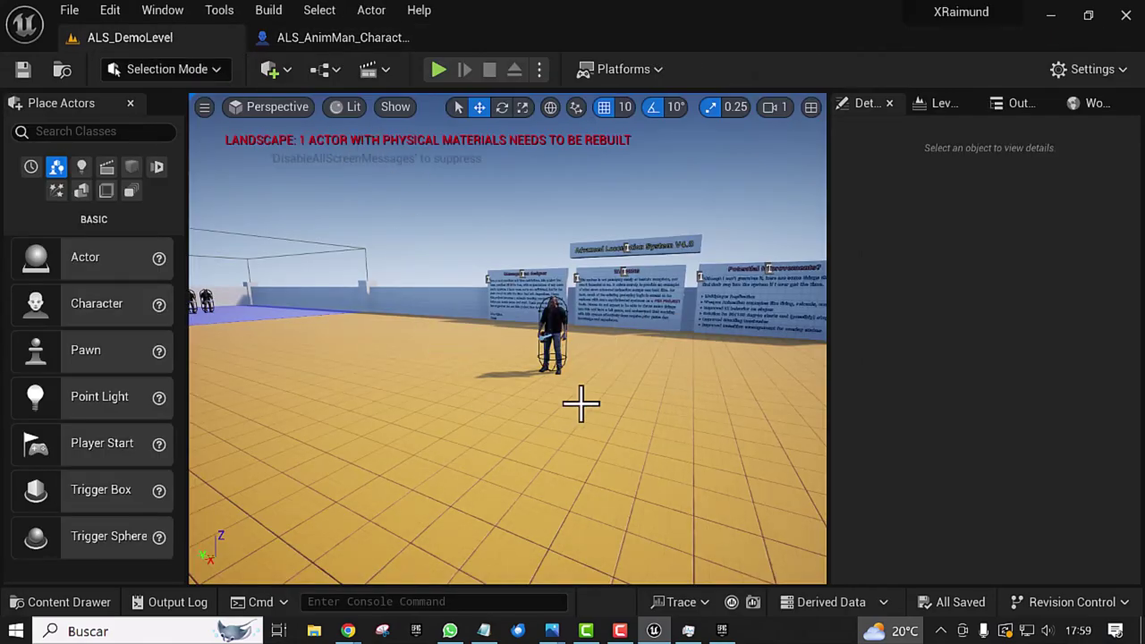
left_click(438, 70)
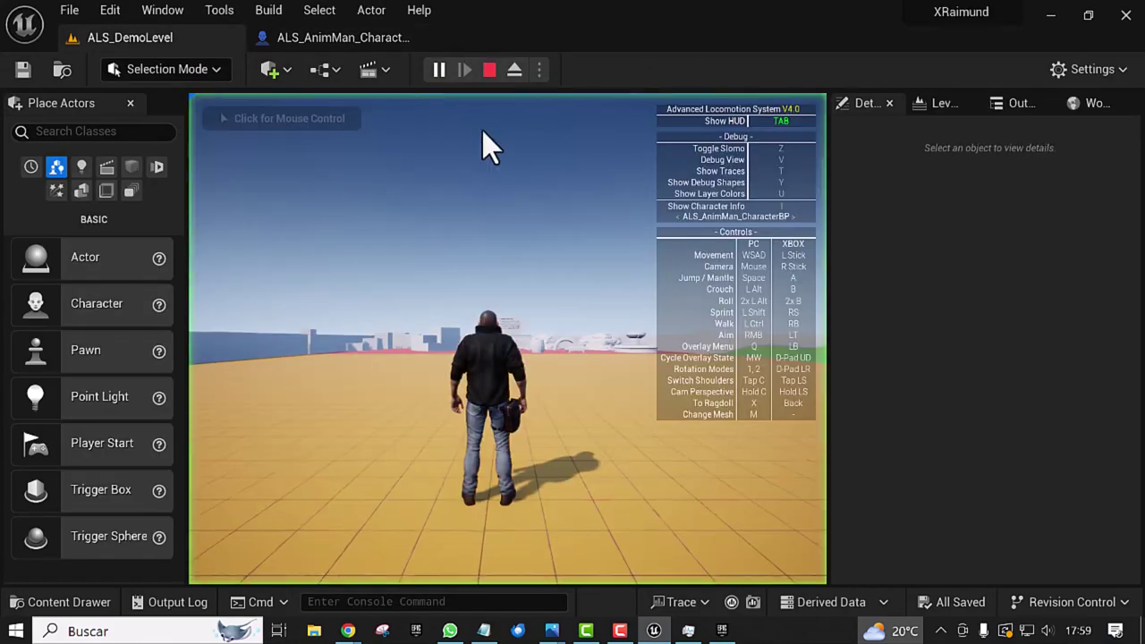
left_click(525, 305)
key("w")
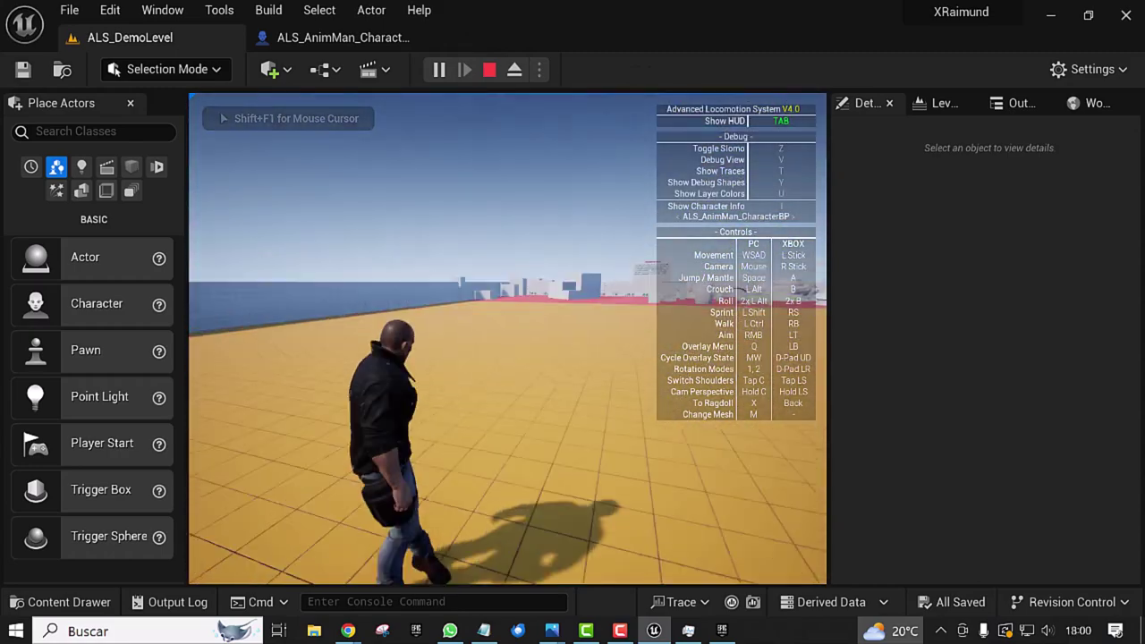
key("Escape")
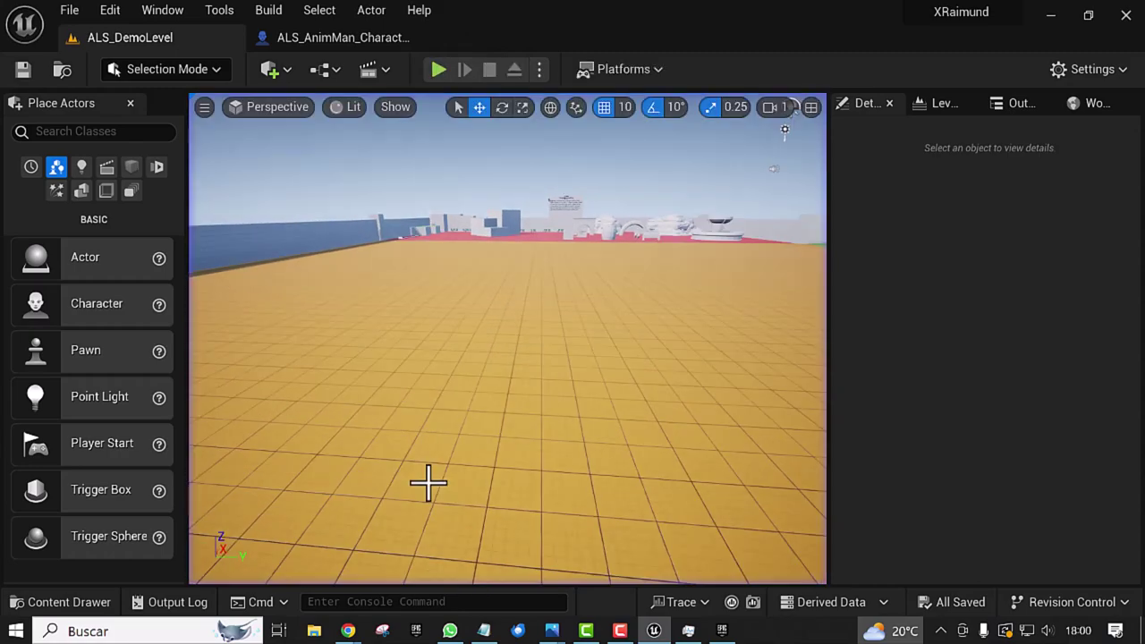
left_click(305, 39)
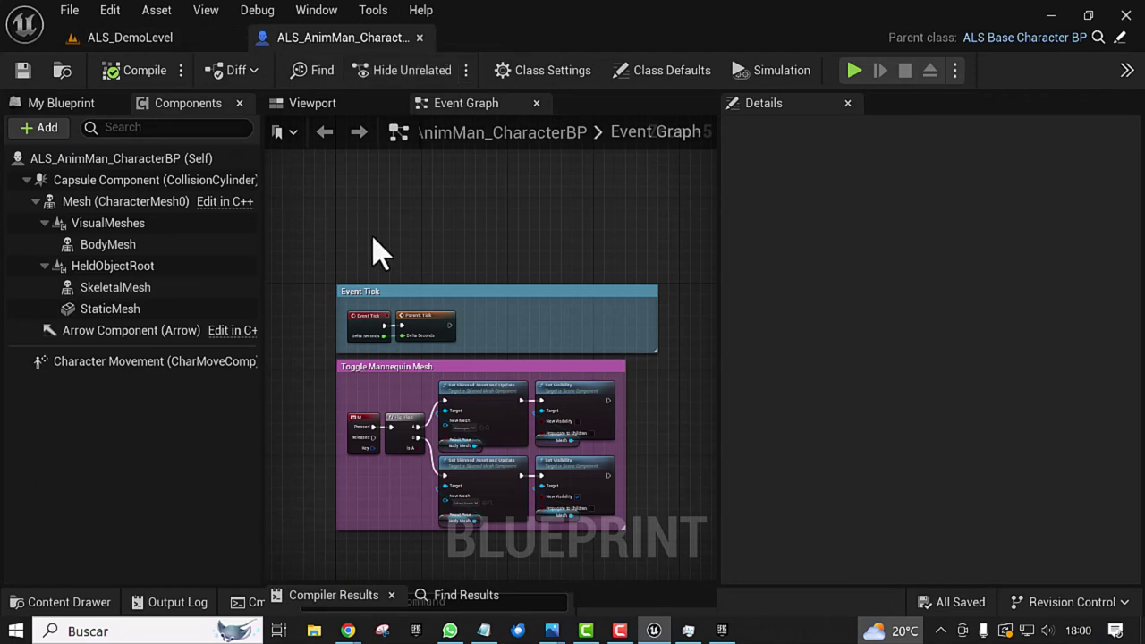
Step: Show the My Blueprint panel and expand the Held Object function group
right_click_drag(437, 219, 426, 208)
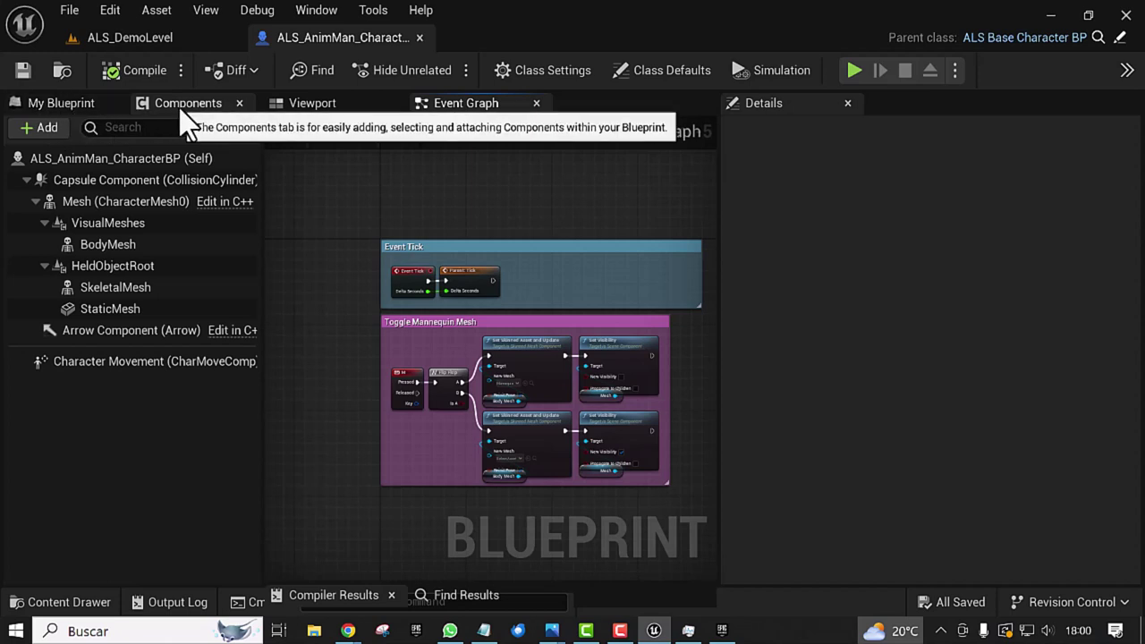
left_click(60, 103)
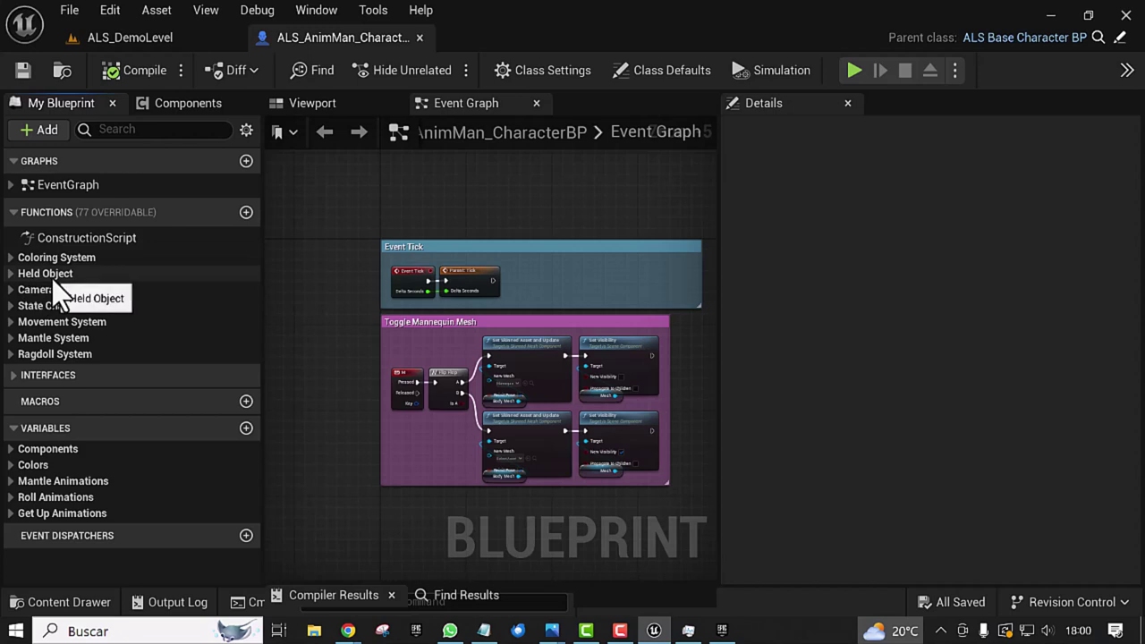
left_click(11, 274)
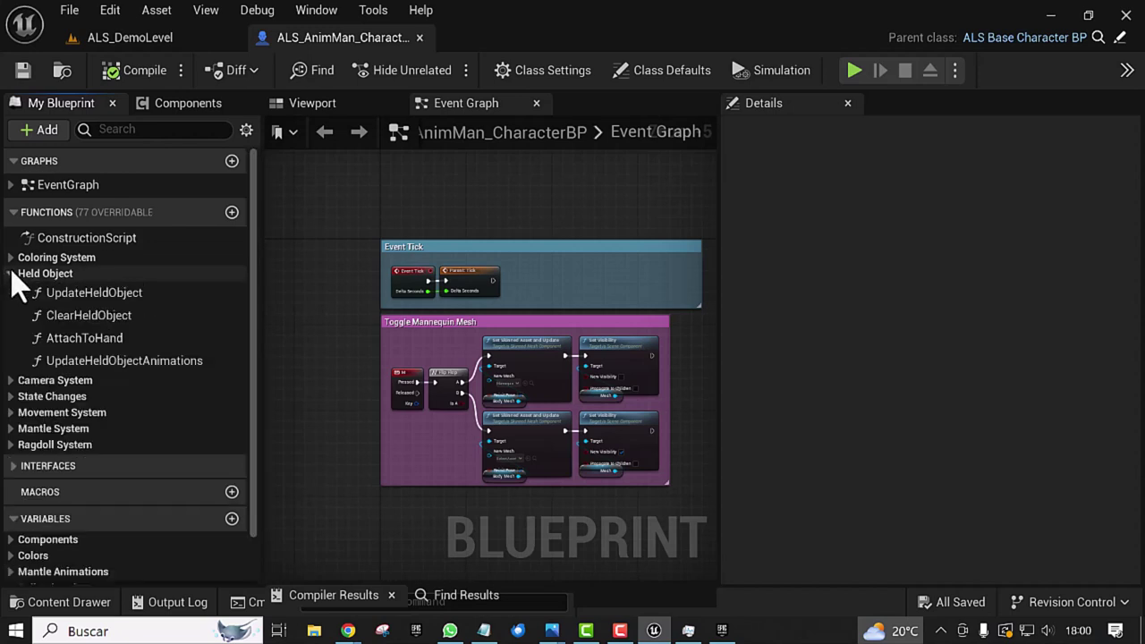
Step: Open the UpdateHeldObject function graph and bring the Attach to Hand node into view
double_click(95, 294)
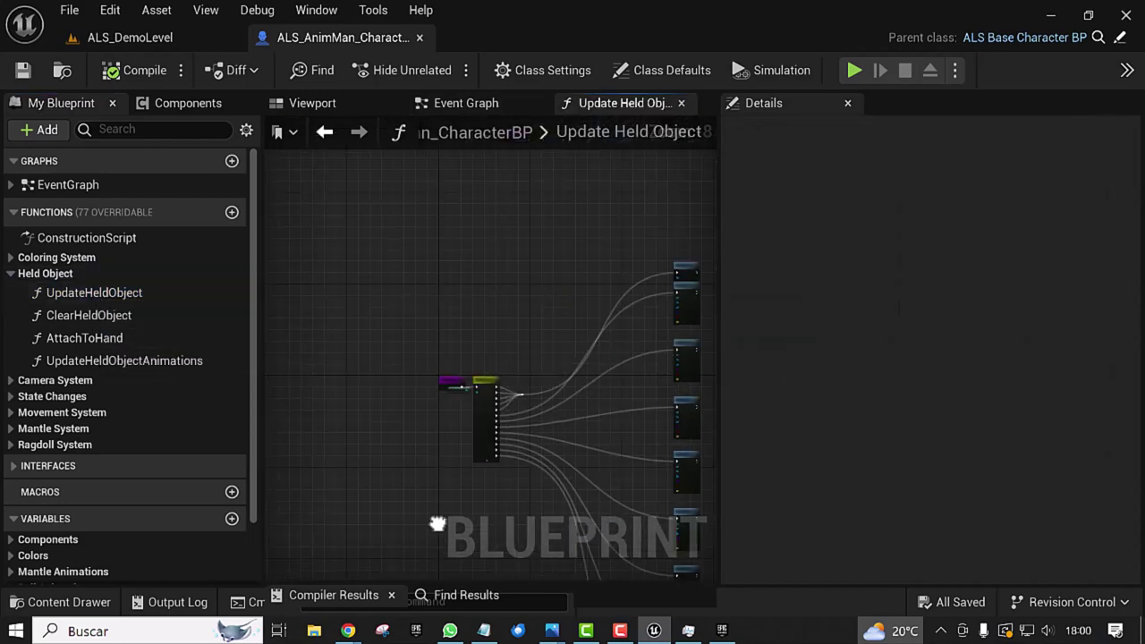
right_click_drag(436, 339, 314, 575)
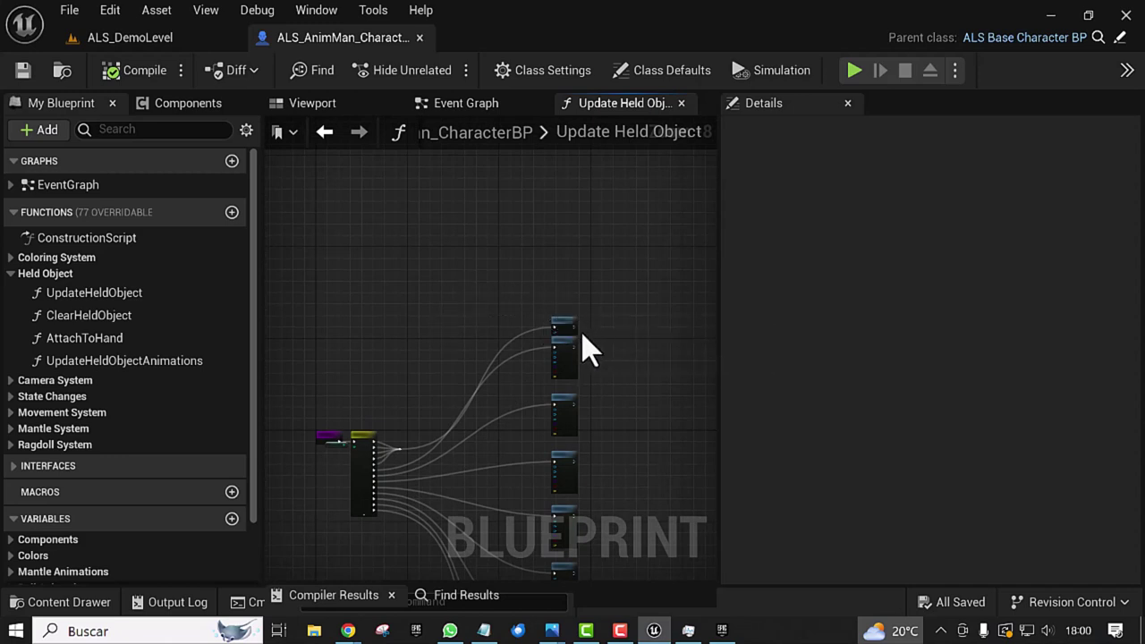
left_click_drag(558, 320, 380, 326)
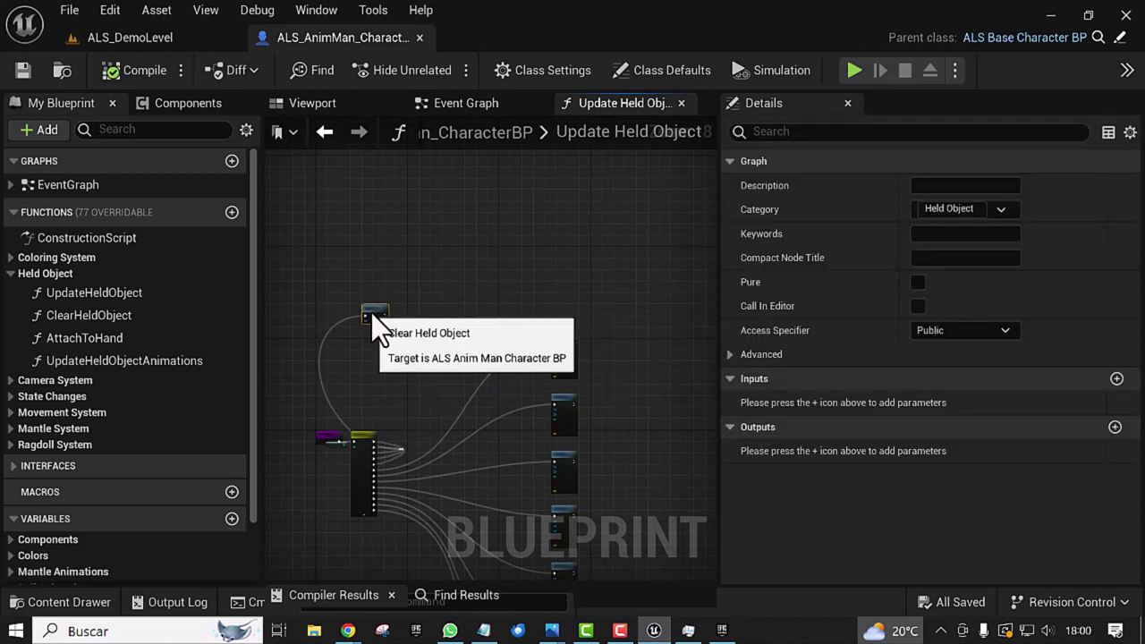
mouse_move(493, 310)
right_mouse_down()
mouse_move(388, 230)
mouse_move(394, 223)
right_mouse_up()
scroll(507, 347, "up", 3)
mouse_move(537, 327)
right_mouse_down()
mouse_move(511, 529)
mouse_move(468, 440)
right_mouse_up()
left_click_drag(419, 361, 461, 215)
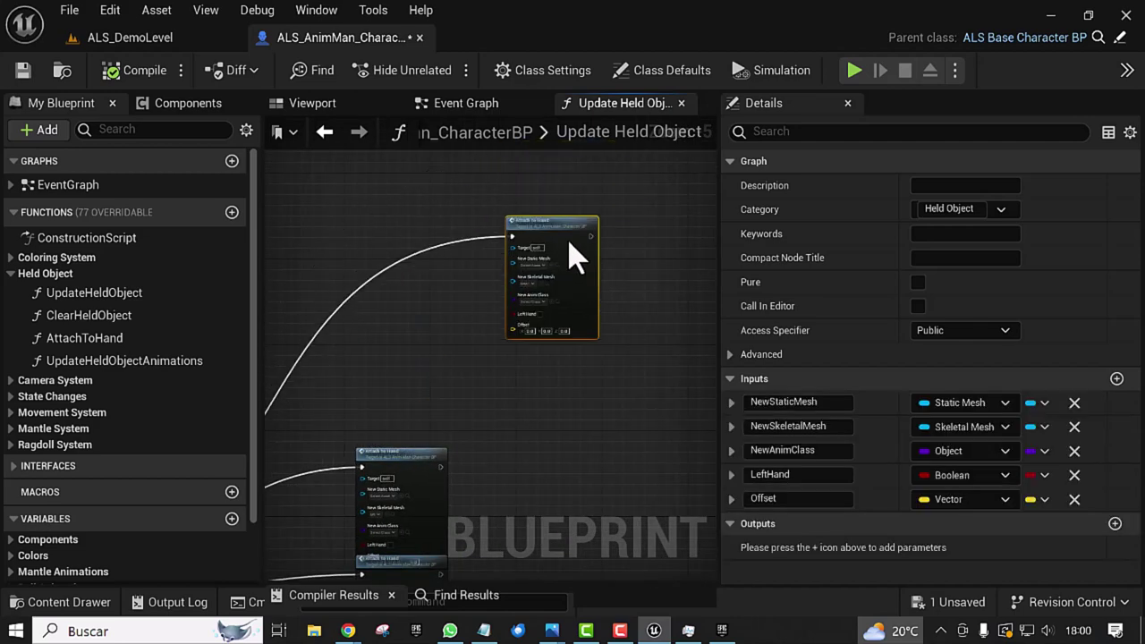
mouse_move(555, 244)
right_mouse_down()
mouse_move(609, 259)
mouse_move(567, 283)
mouse_move(510, 414)
right_mouse_up()
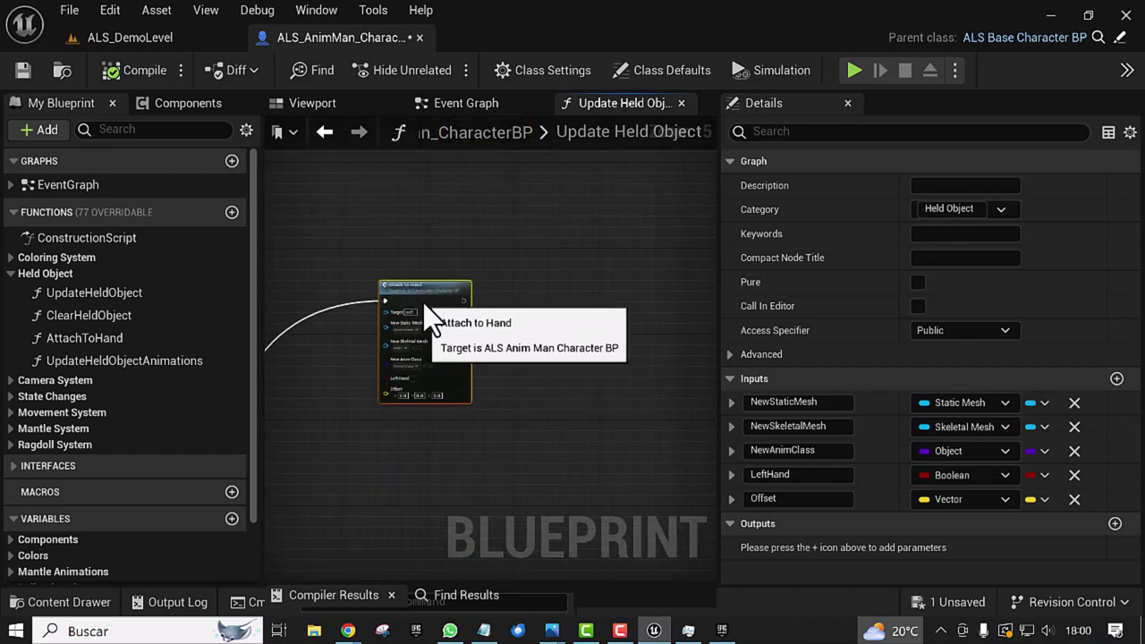
mouse_move(431, 368)
right_mouse_down()
mouse_move(584, 350)
mouse_move(523, 279)
right_mouse_up()
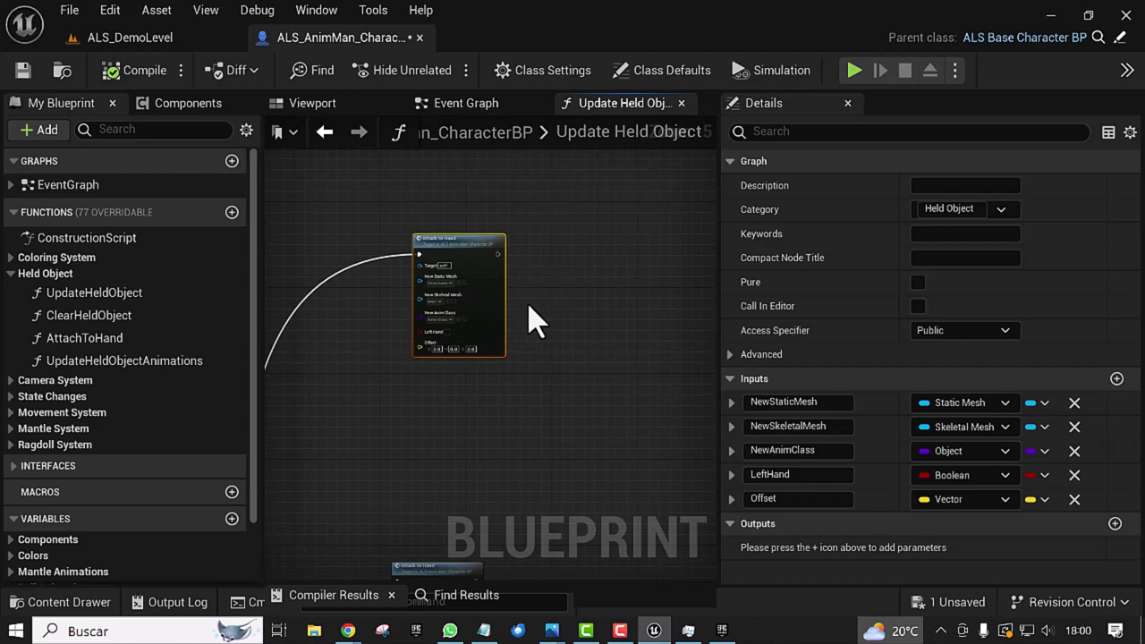
mouse_move(535, 321)
right_mouse_down()
mouse_move(554, 349)
mouse_move(633, 321)
right_mouse_up()
scroll(528, 331, "up", 3)
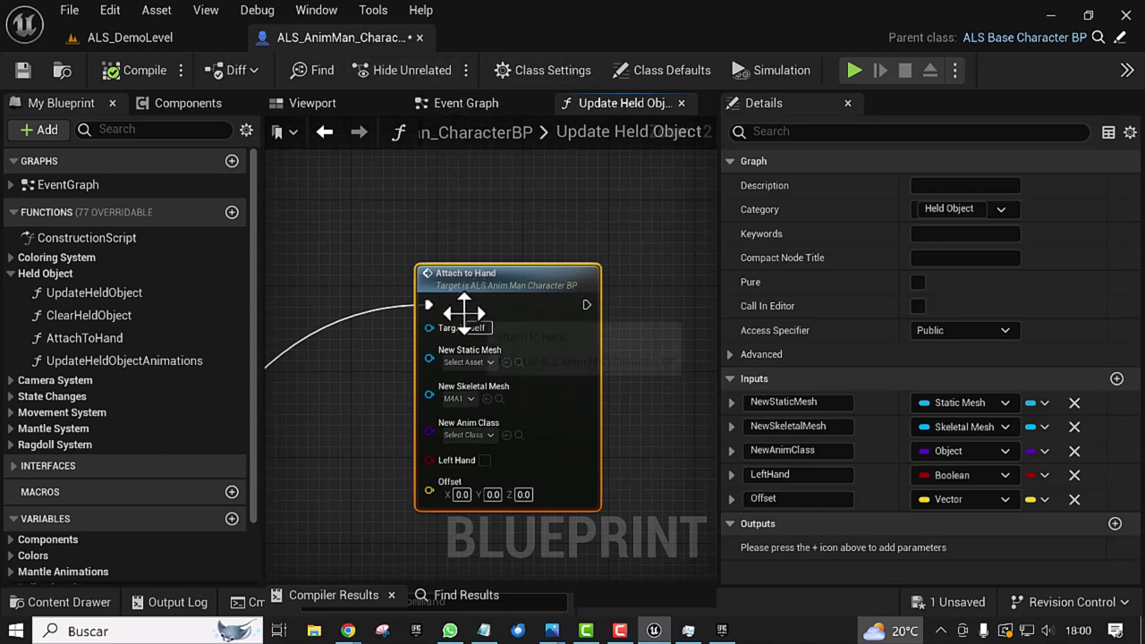
right_click_drag(501, 299, 583, 241)
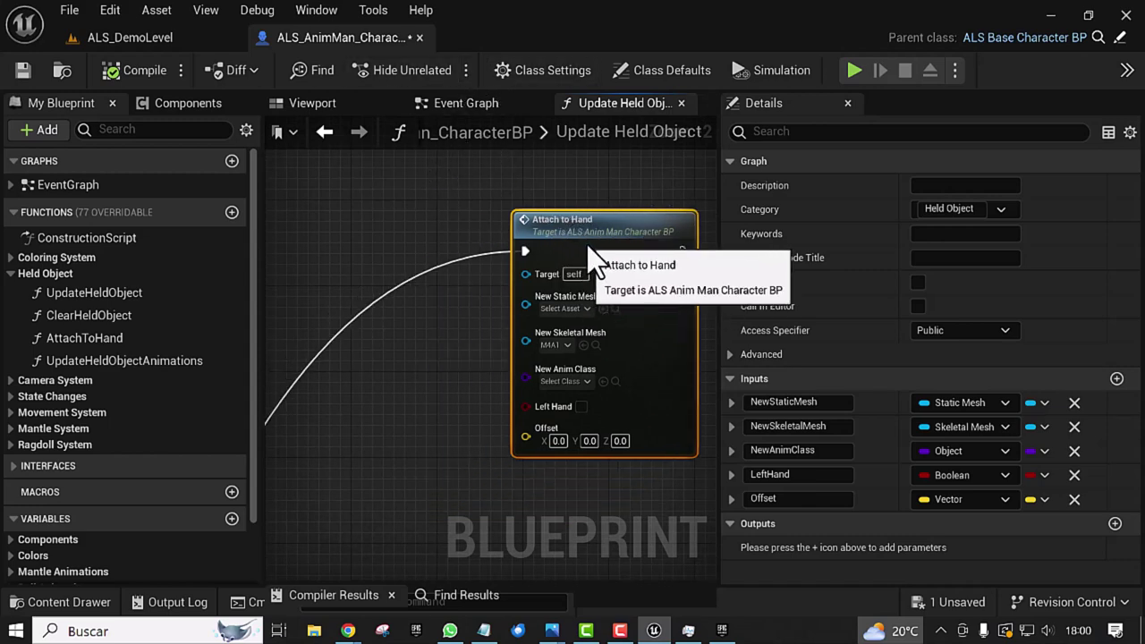
Step: Delete the Attach to Hand node and drag out its loose execution wire for new actions
double_click(461, 252)
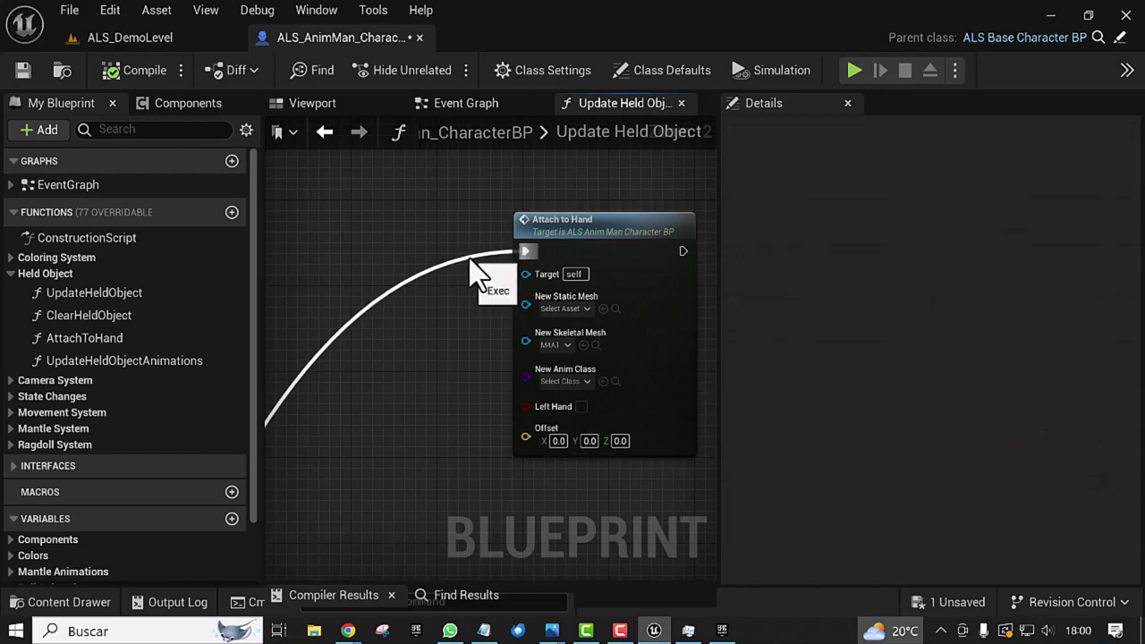
left_click(573, 228)
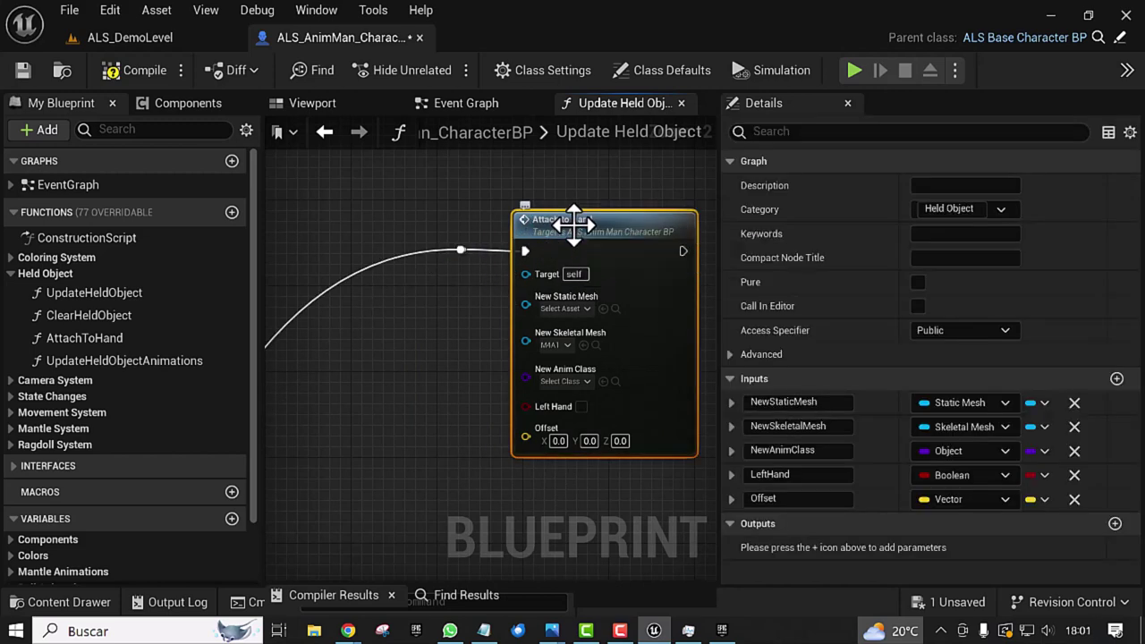
right_click(572, 225)
left_click(555, 285)
key("Delete")
right_click_drag(424, 409, 401, 370)
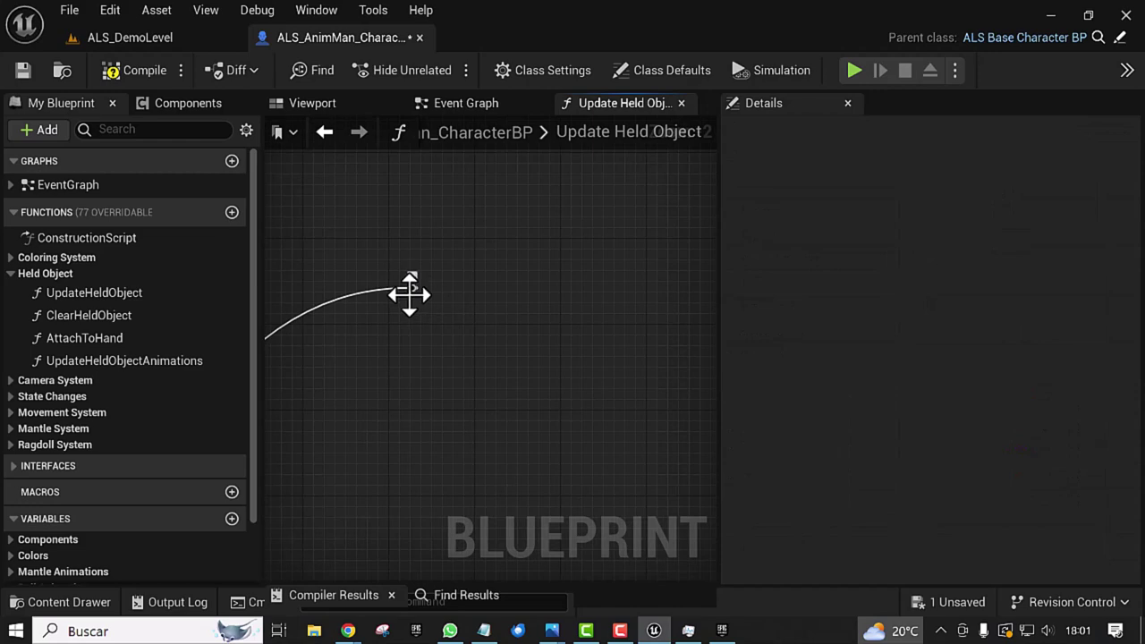
left_click_drag(412, 288, 460, 306)
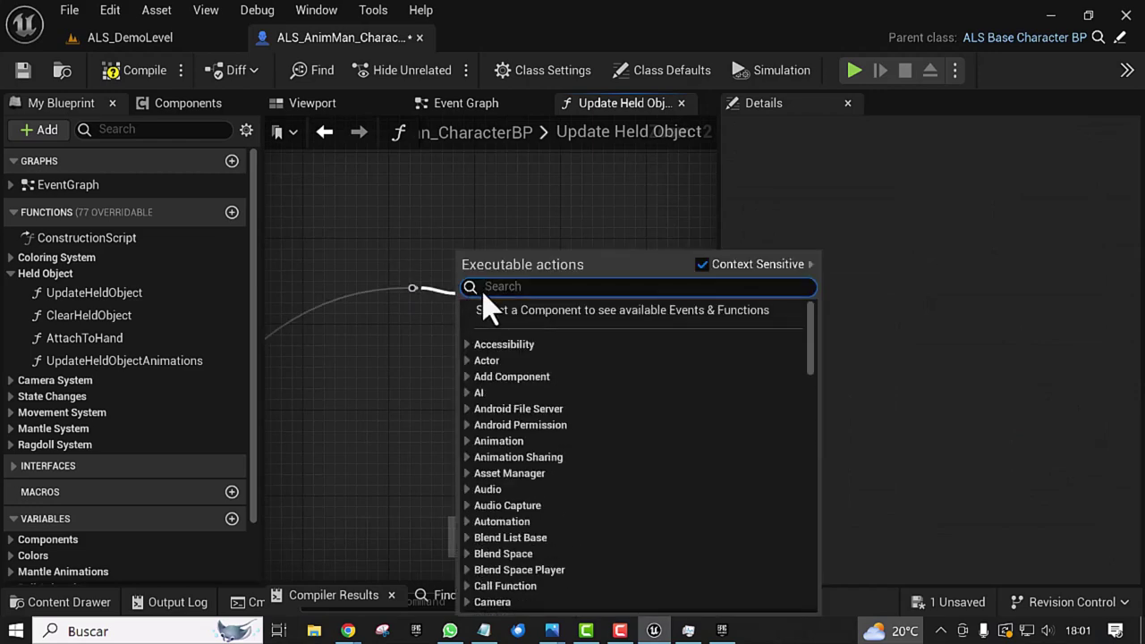
Step: Add an Attach Component To Component node targeting Body Mesh via the 'attach to ac' search
type("attach")
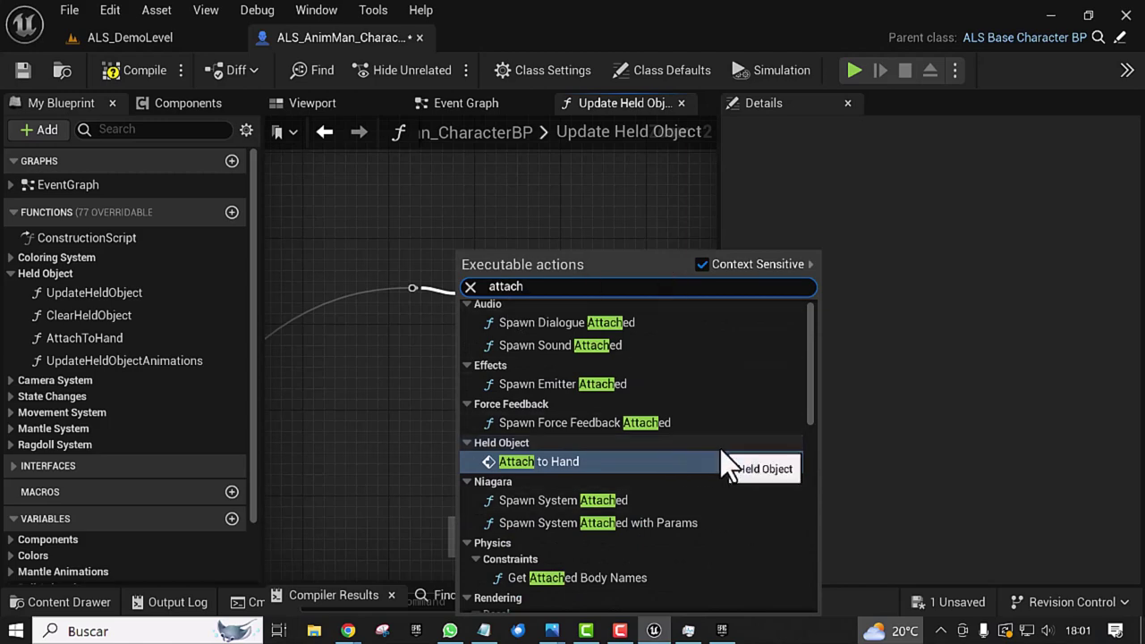
type(" t")
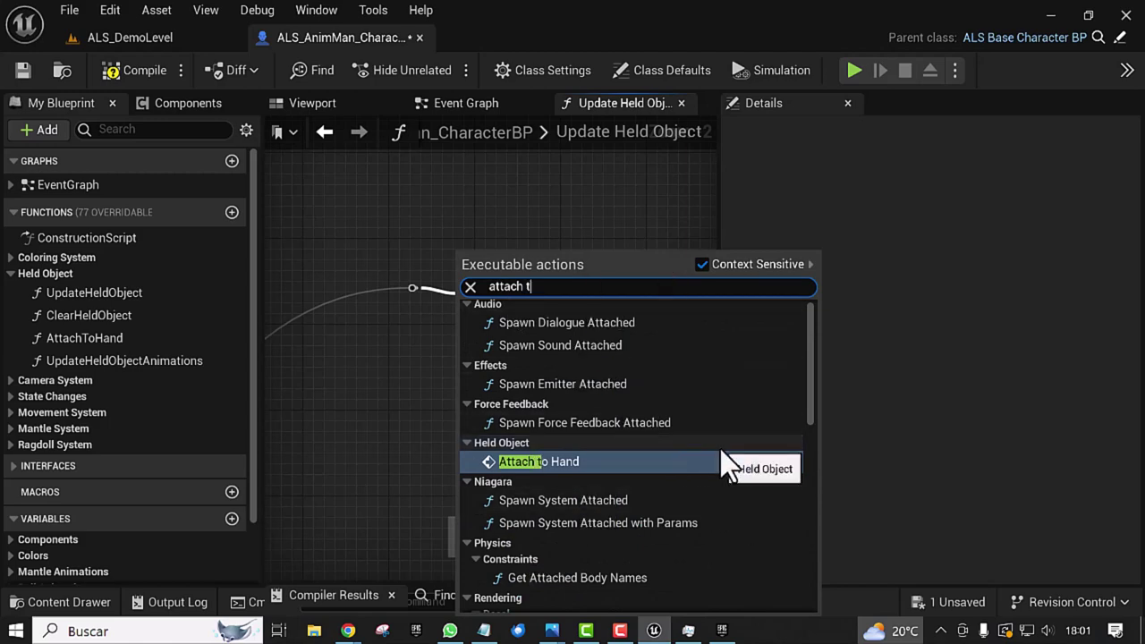
type("o ac")
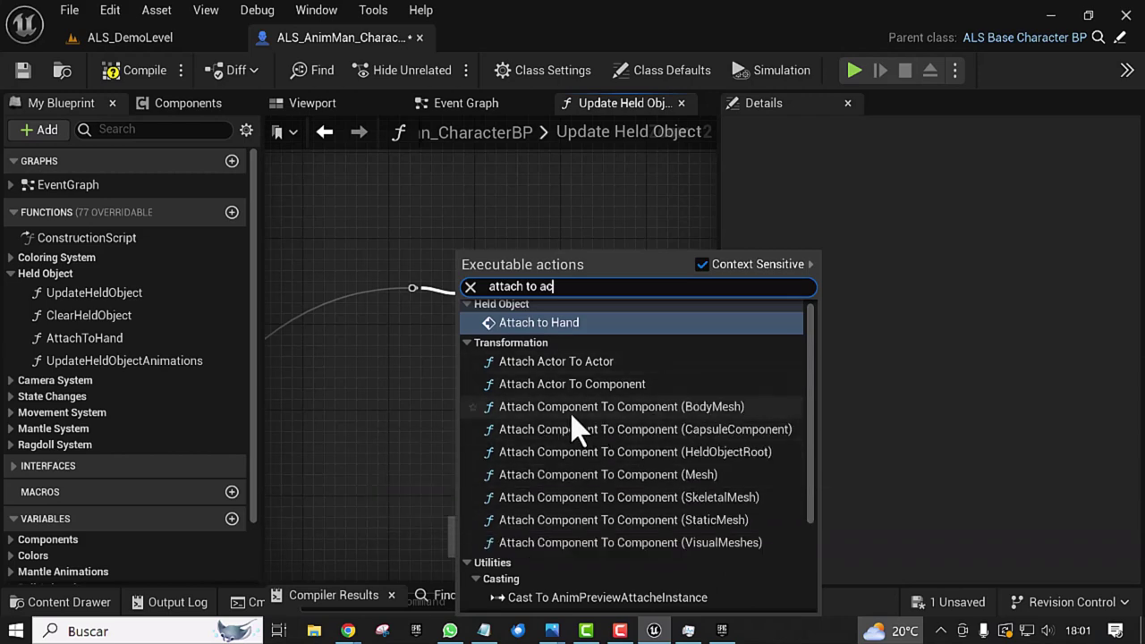
key("Escape")
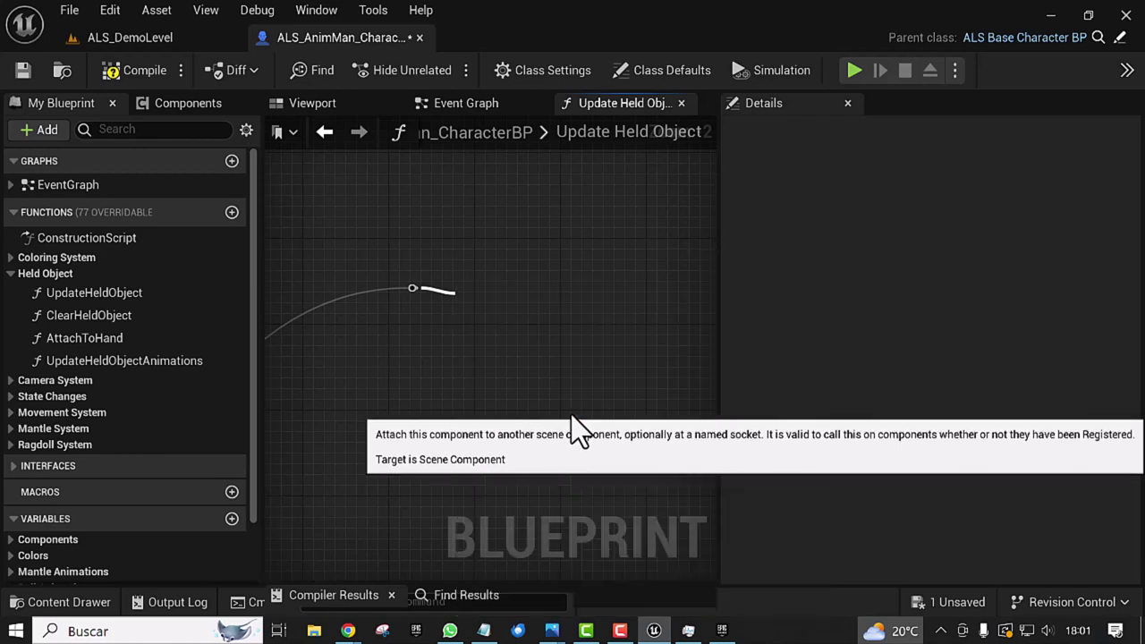
left_click(572, 414)
Step: Arrange the new attach node with Body Mesh in the graph, then show the Viewport
right_click_drag(430, 421, 359, 364)
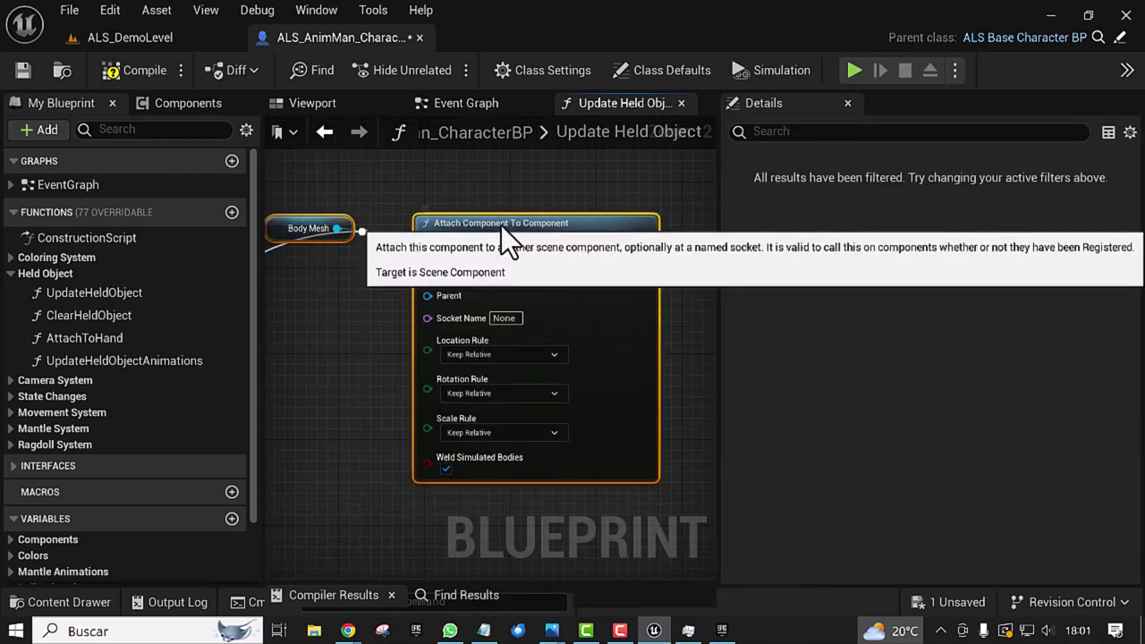
left_click_drag(474, 266, 528, 201)
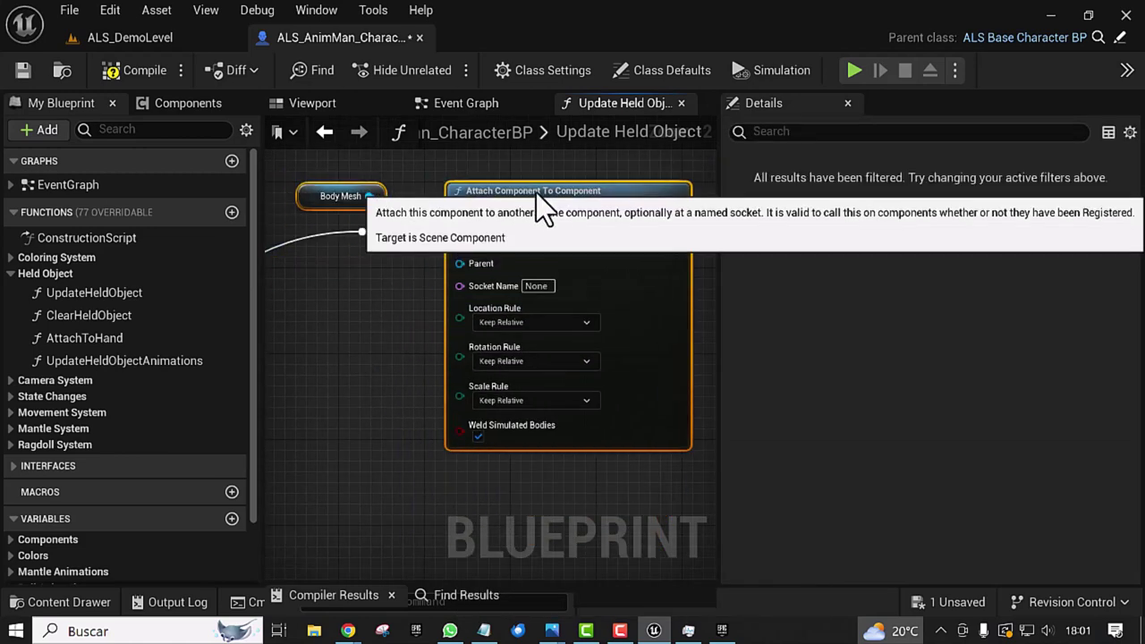
right_click_drag(361, 351, 438, 424)
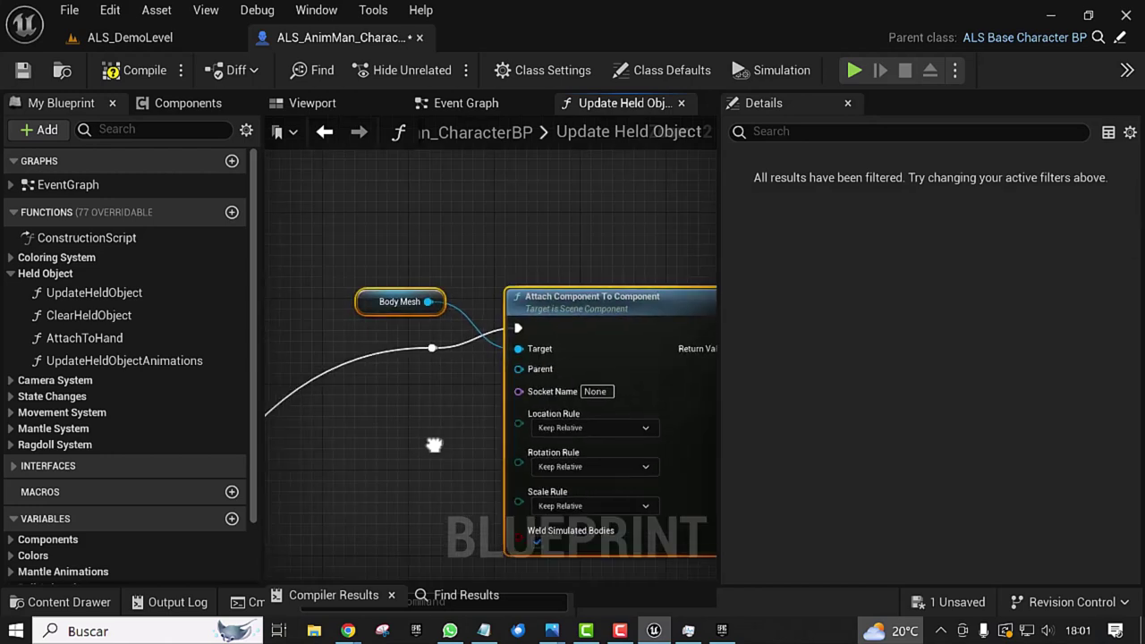
left_click_drag(585, 289, 628, 278)
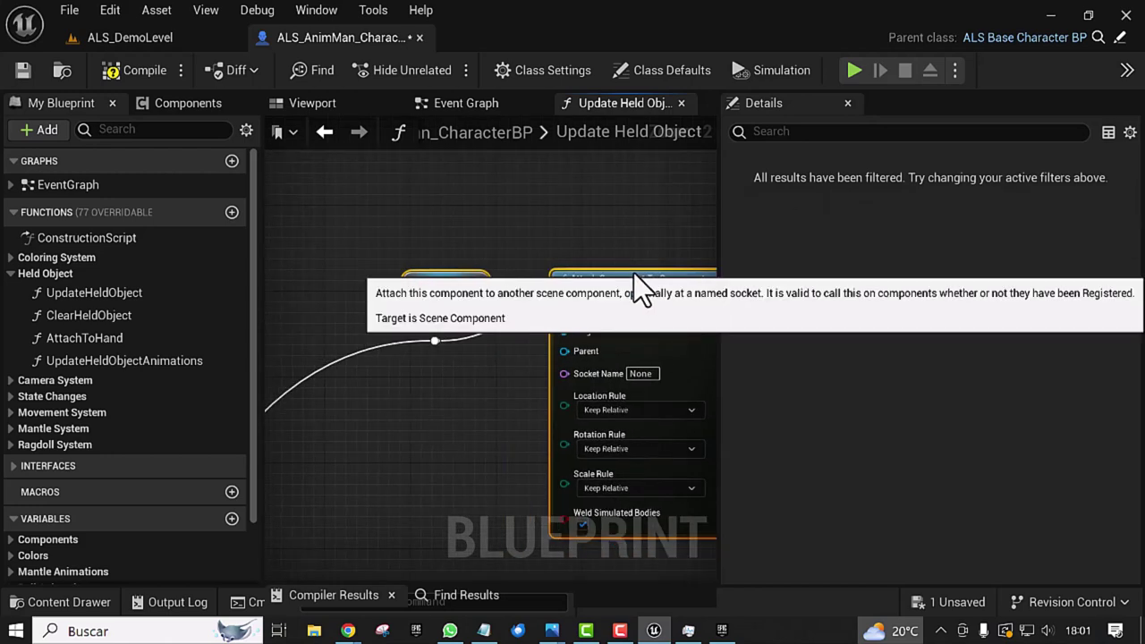
right_click_drag(495, 454, 424, 409)
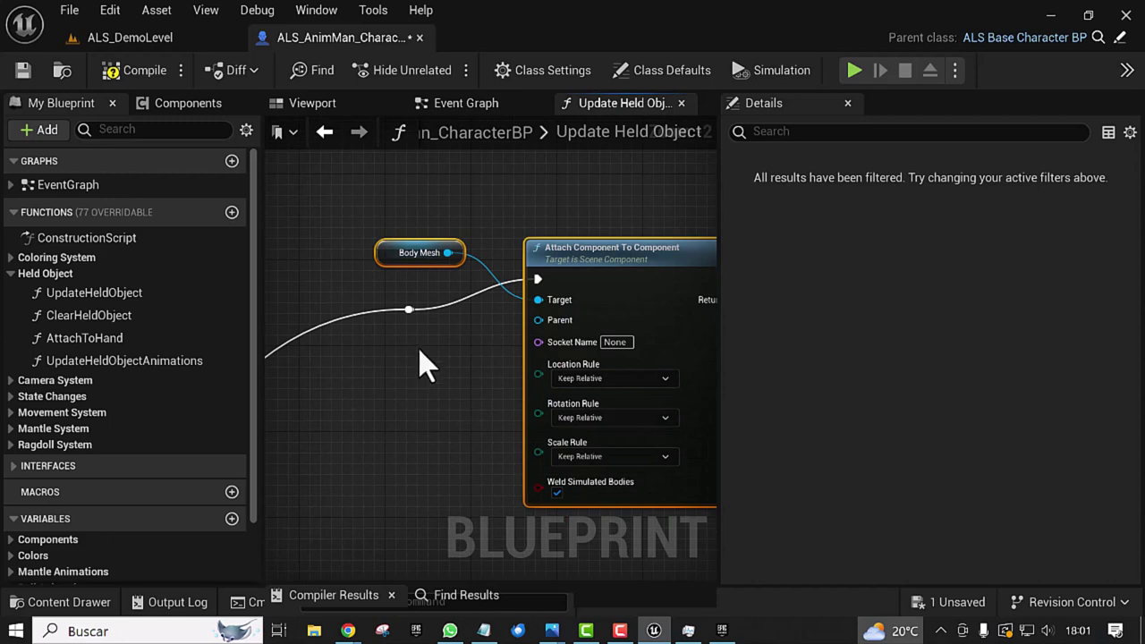
right_click_drag(454, 387, 356, 350)
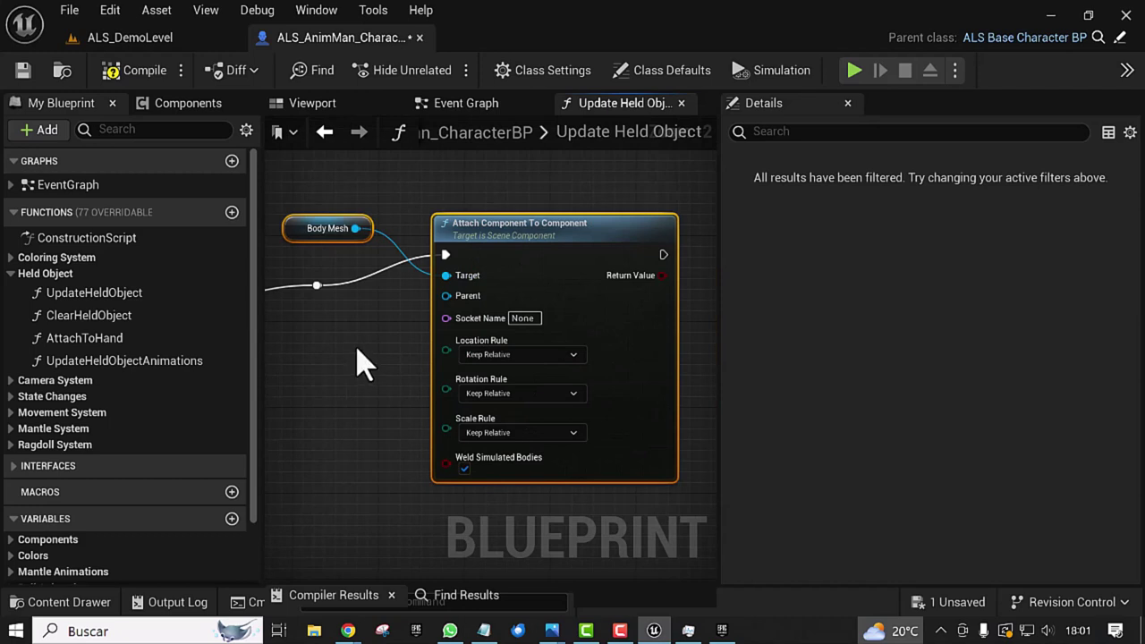
right_click_drag(357, 351, 374, 357)
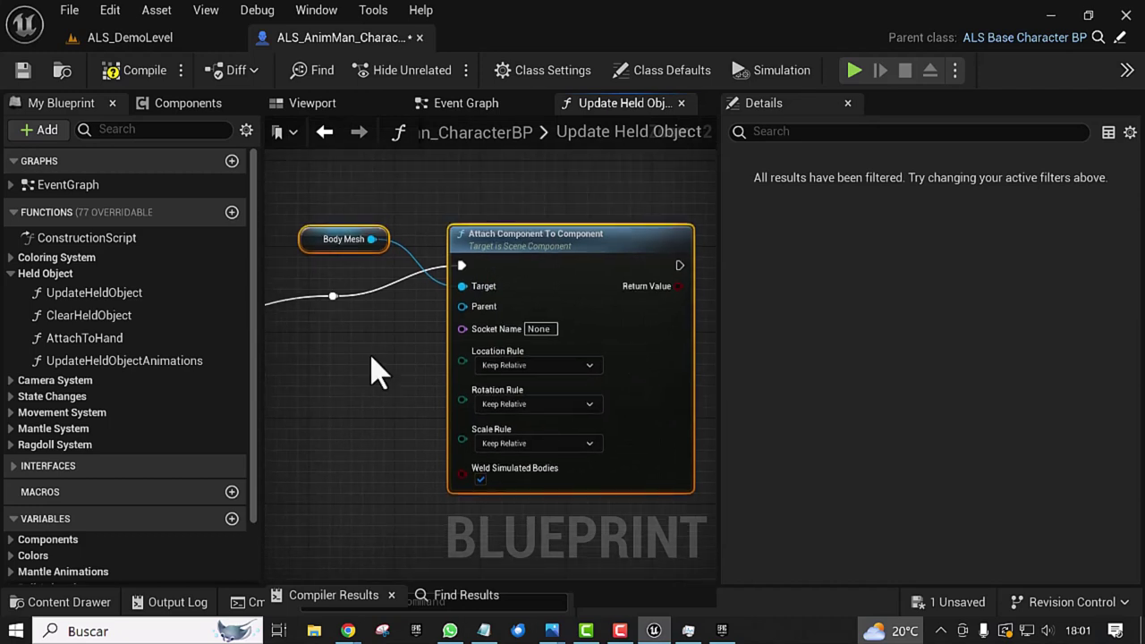
left_click(315, 105)
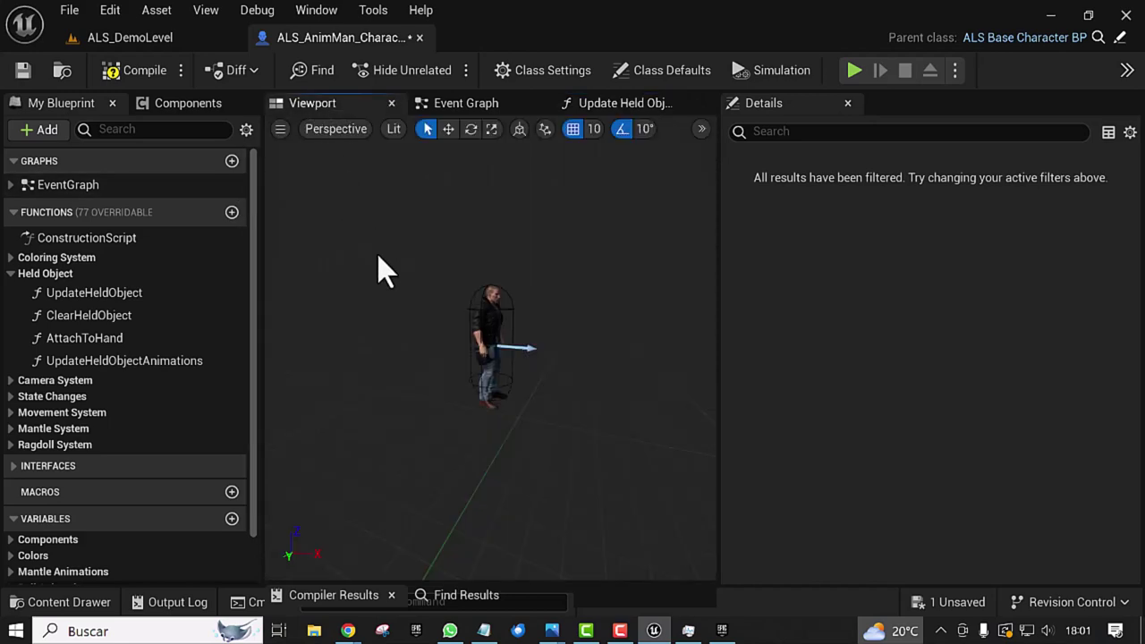
Step: Show the Components tree and browse the content drawer to Content/MilitaryWeapDark/Weapons
left_click(179, 103)
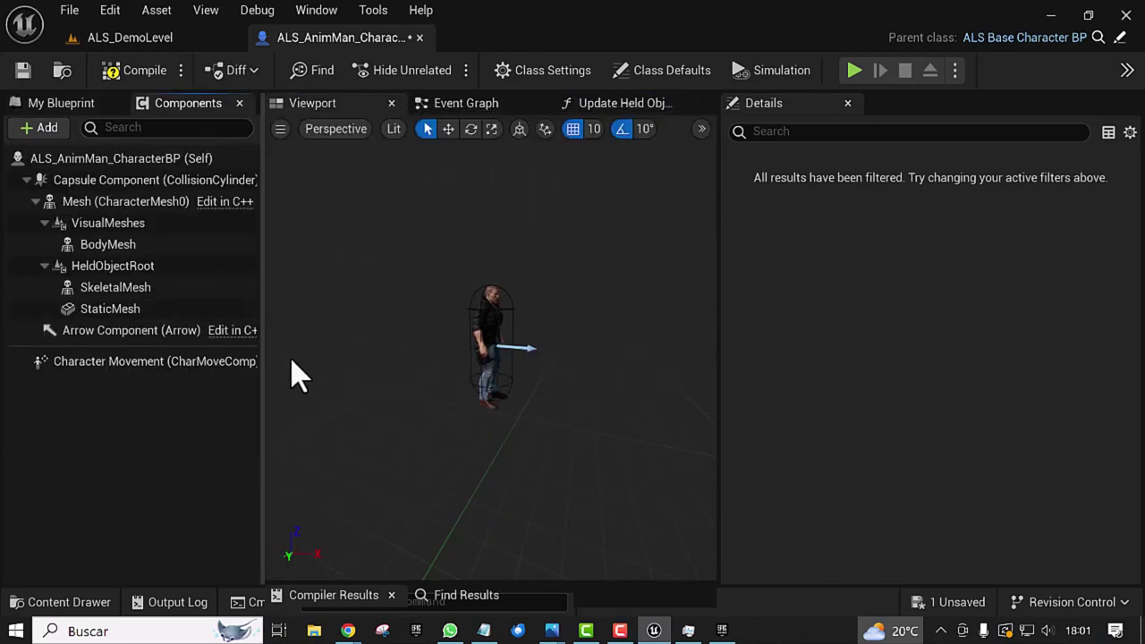
right_click_drag(300, 376, 300, 367)
key("ctrl+space")
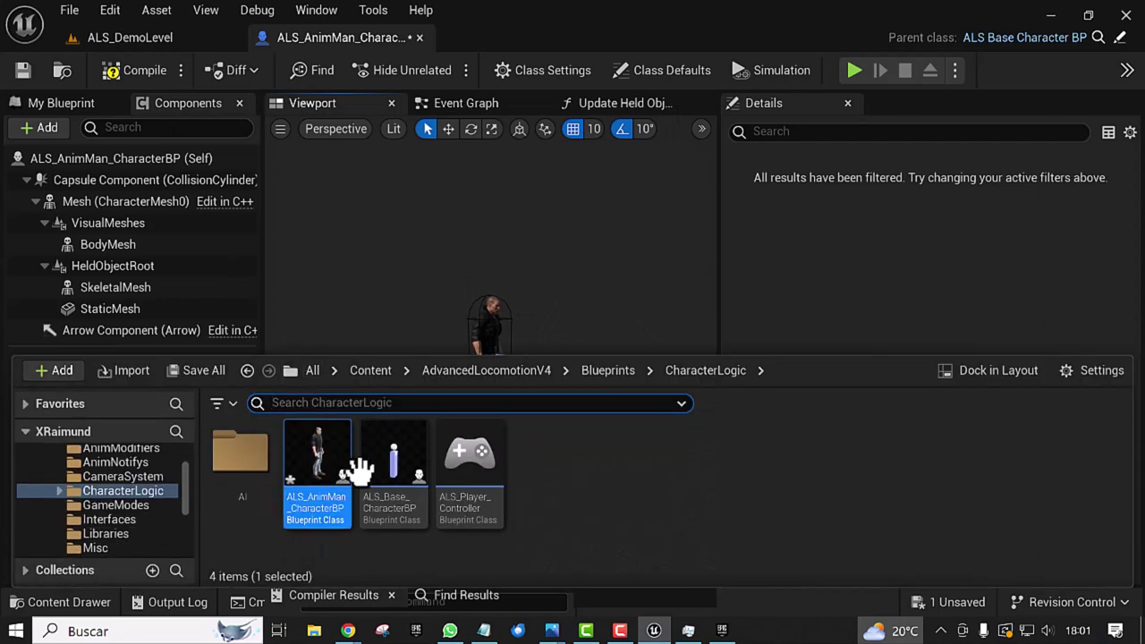
left_click(371, 370)
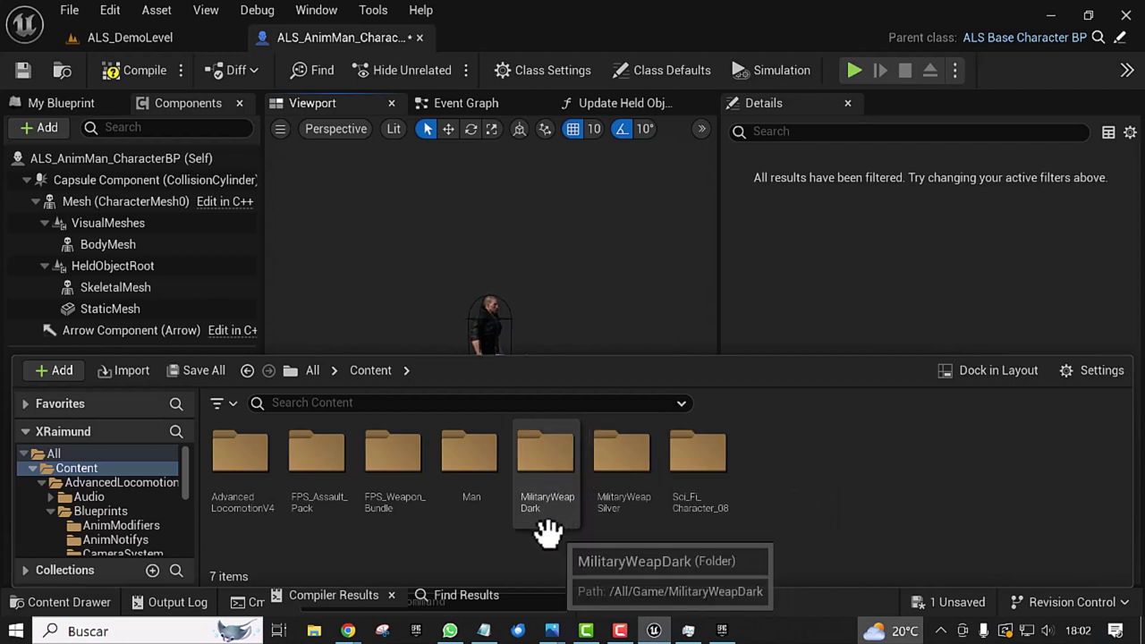
double_click(540, 462)
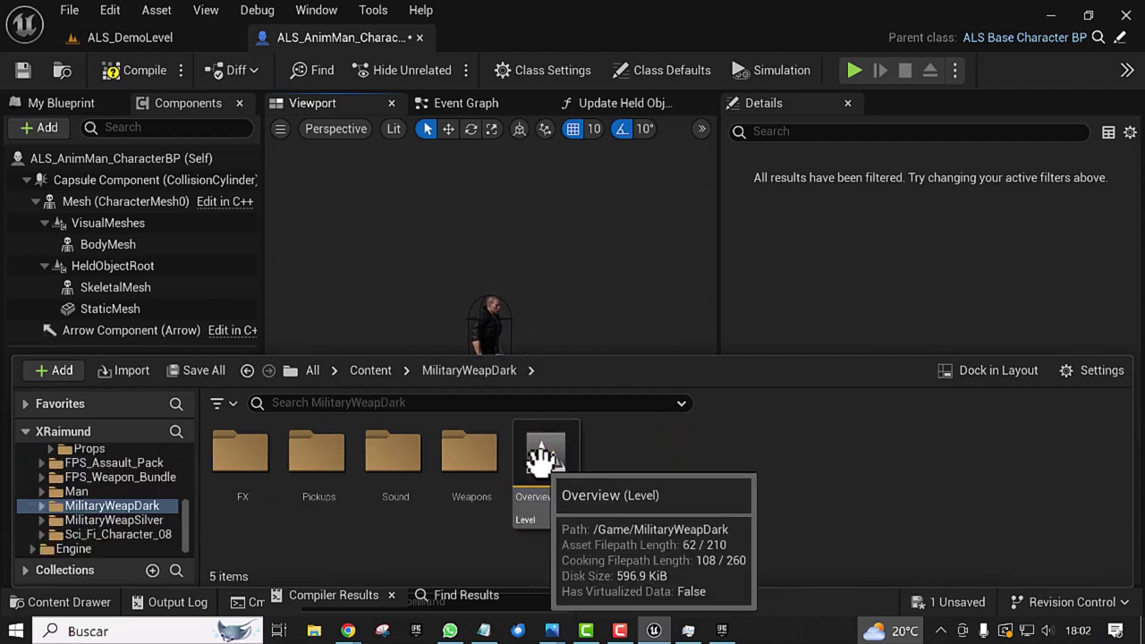
double_click(474, 462)
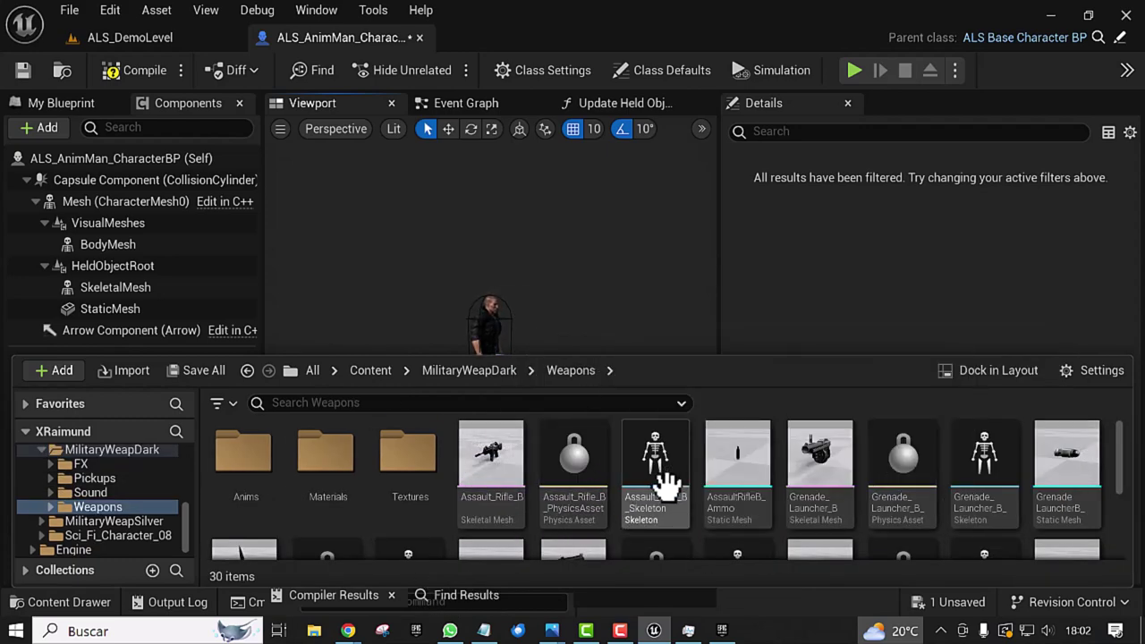
scroll(765, 510, "down", 2)
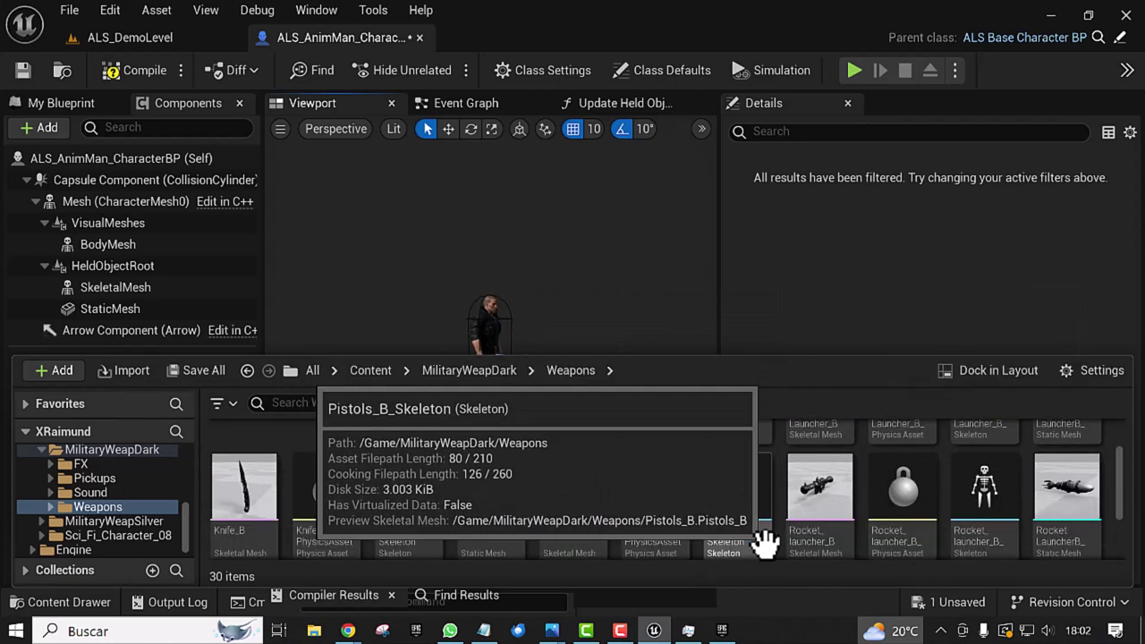
scroll(765, 510, "up", 2)
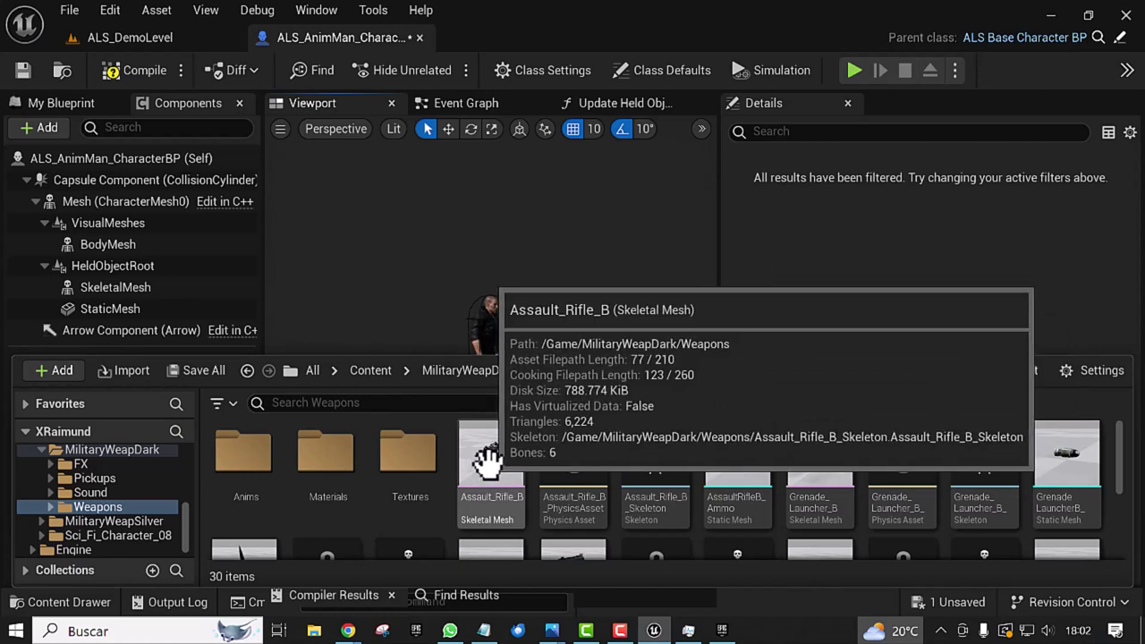
Step: Add Assault_Rifle_B as a component nested under BodyMesh
left_click_drag(488, 460, 116, 242)
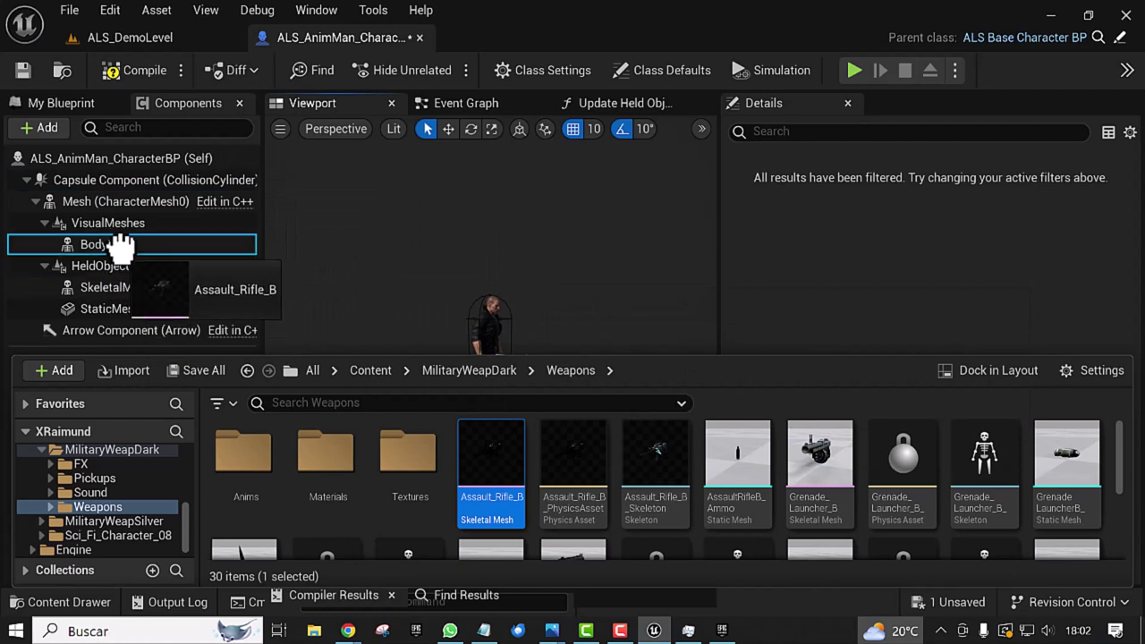
left_click_drag(117, 242, 104, 245)
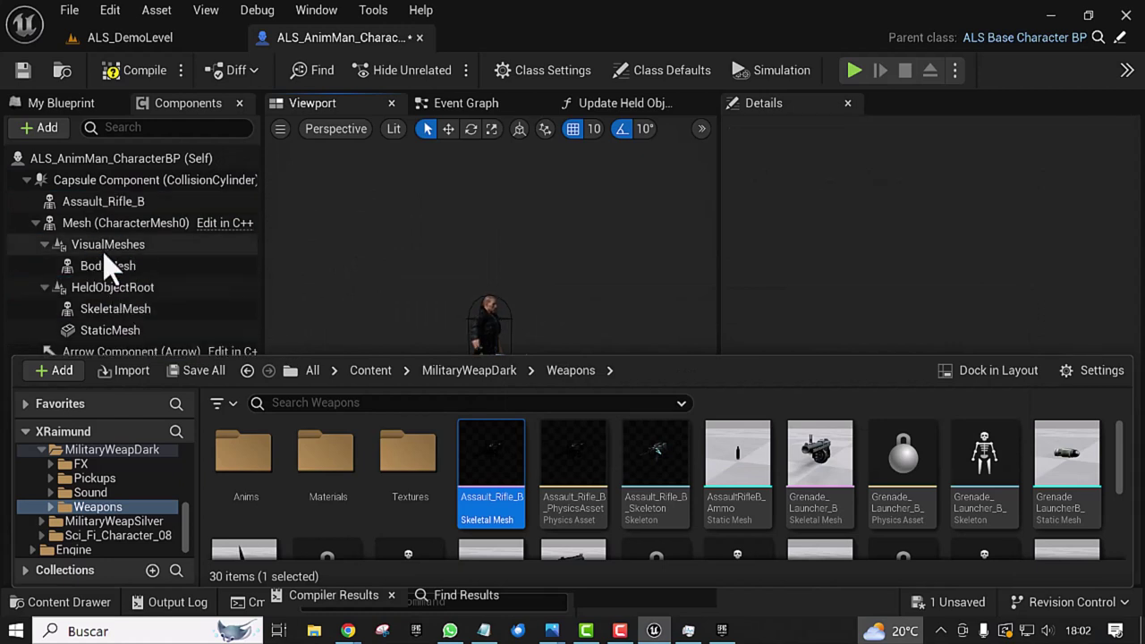
mouse_move(176, 298)
left_mouse_down()
mouse_move(187, 273)
mouse_move(220, 284)
mouse_move(210, 293)
left_mouse_up()
mouse_move(109, 202)
left_mouse_down()
mouse_move(131, 255)
mouse_move(115, 285)
mouse_move(111, 269)
left_mouse_up()
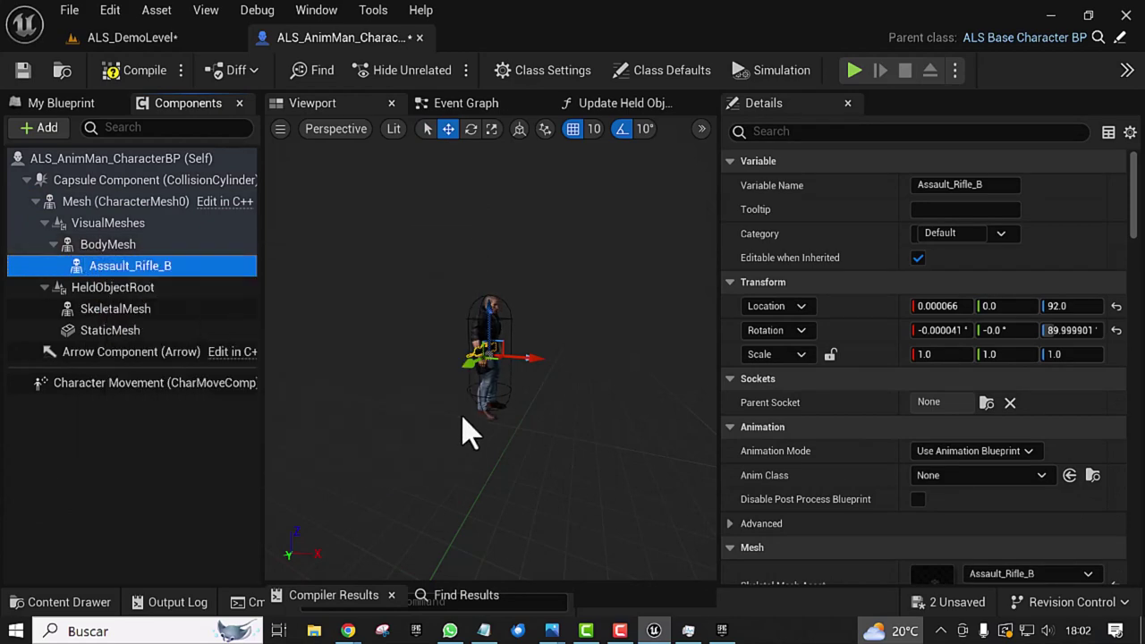
Step: Turn off the rifle's Visible property using a 'vis' Details search
scroll(483, 403, "up", 3)
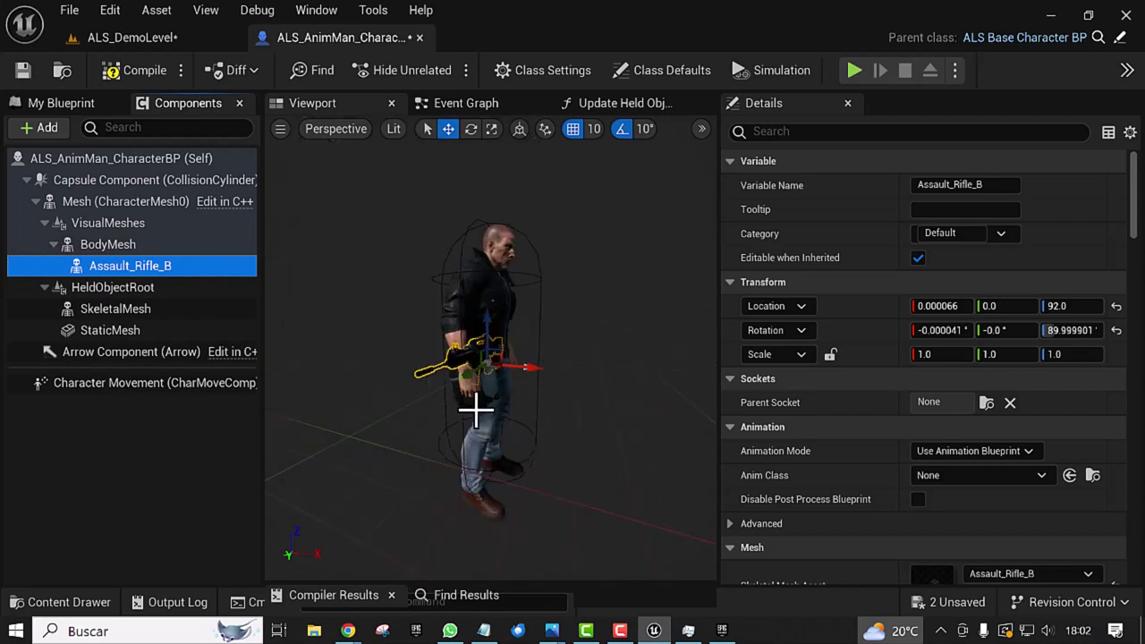
scroll(481, 420, "up", 5)
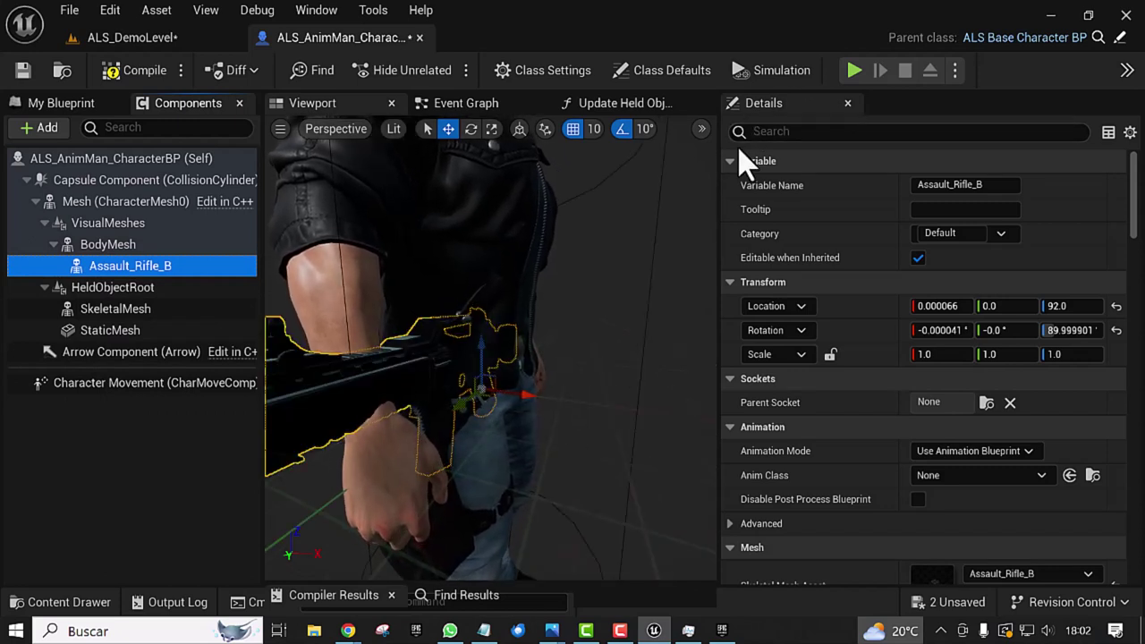
left_click(762, 134)
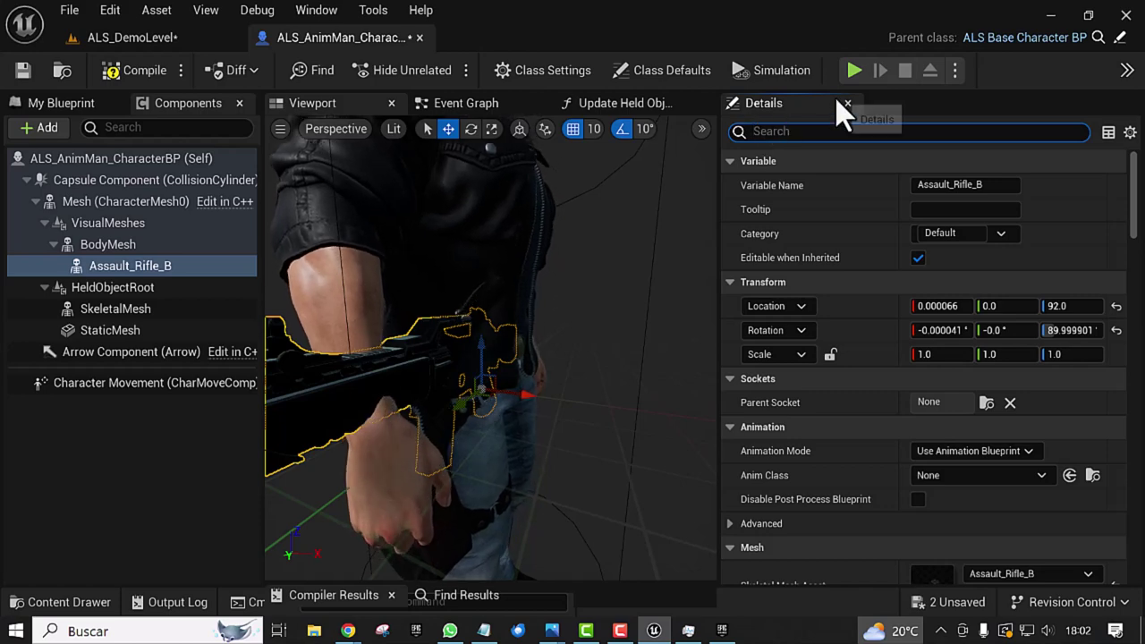
type("vis")
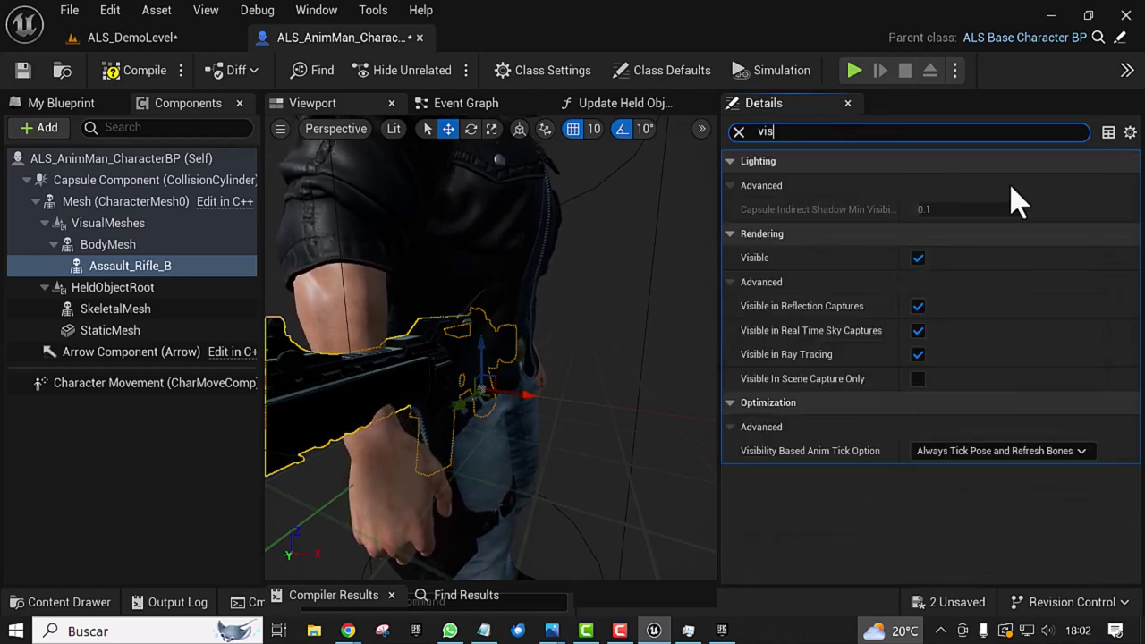
left_click(919, 259)
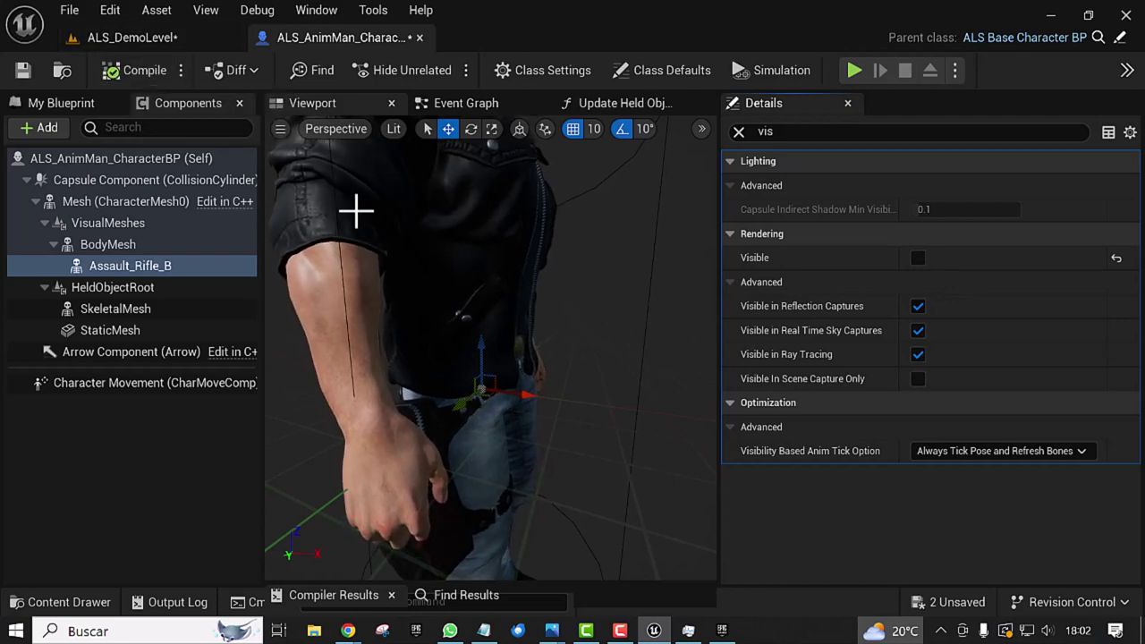
key("ctrl+space")
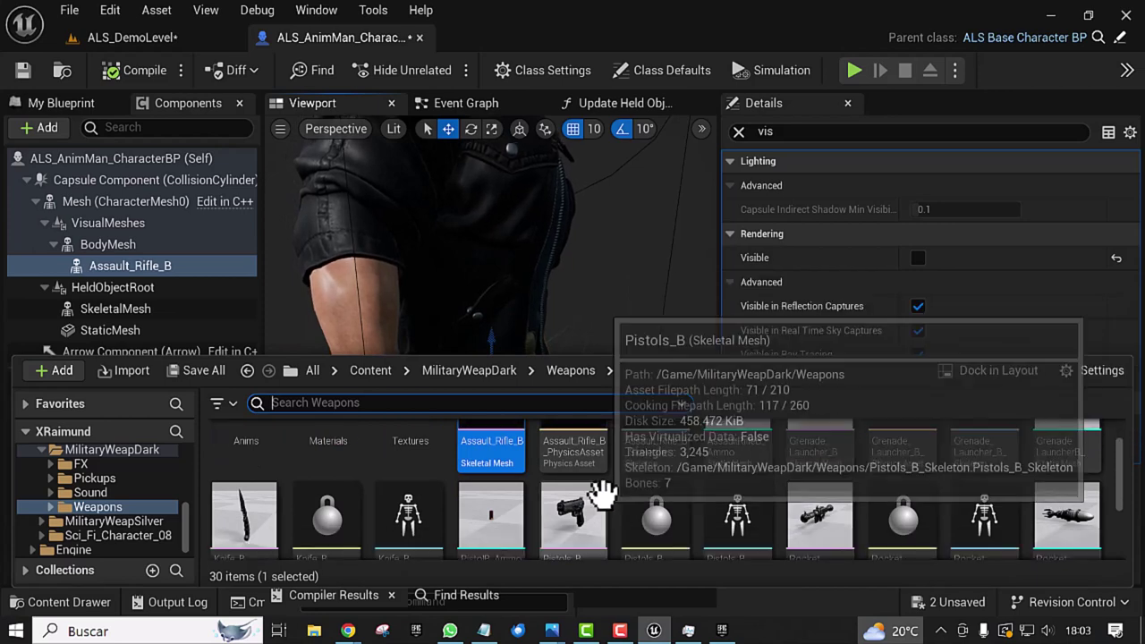
Step: Add Pistols_B from the Weapons folder as a child component of BodyMesh
scroll(577, 546, "down", 1)
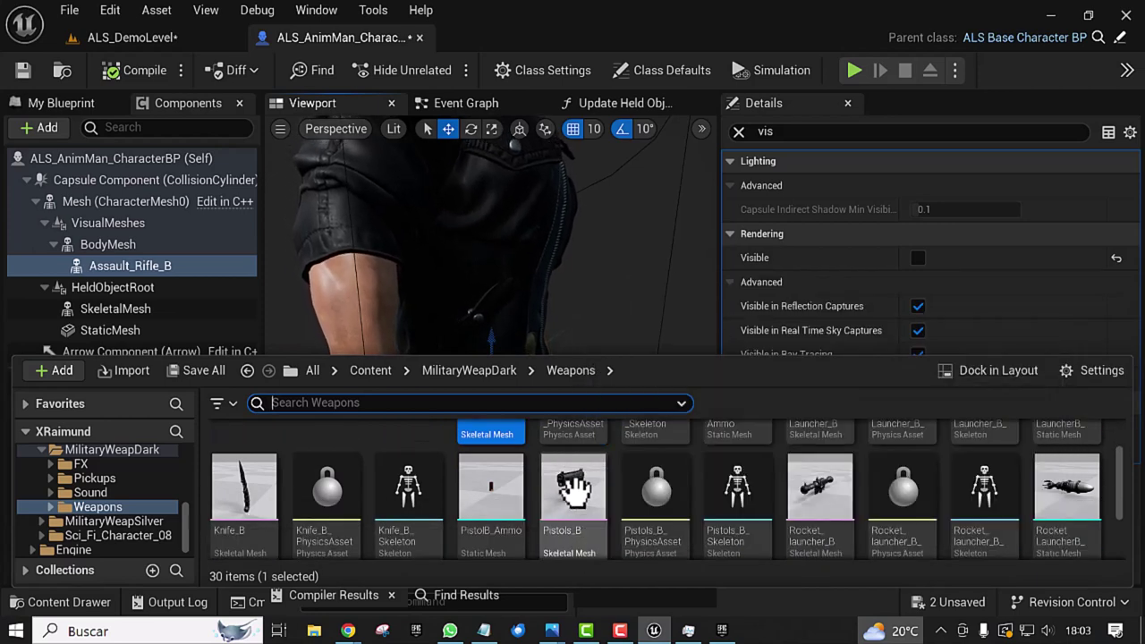
mouse_move(573, 487)
left_mouse_down()
mouse_move(106, 259)
mouse_move(98, 244)
left_mouse_up()
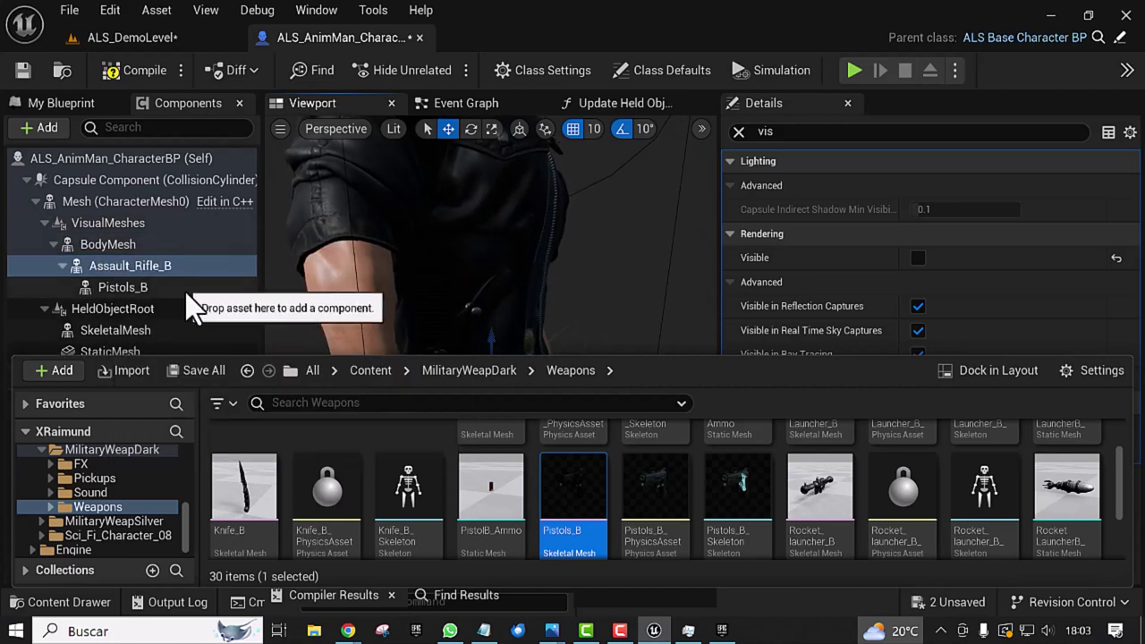
left_click_drag(184, 240, 161, 307)
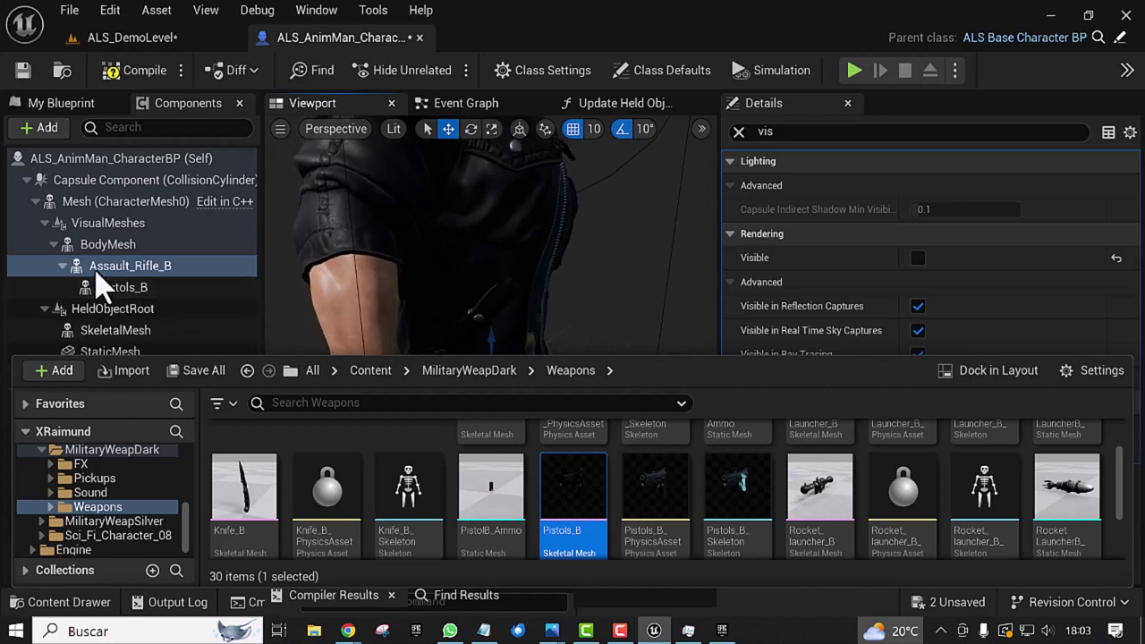
left_click_drag(114, 291, 107, 249)
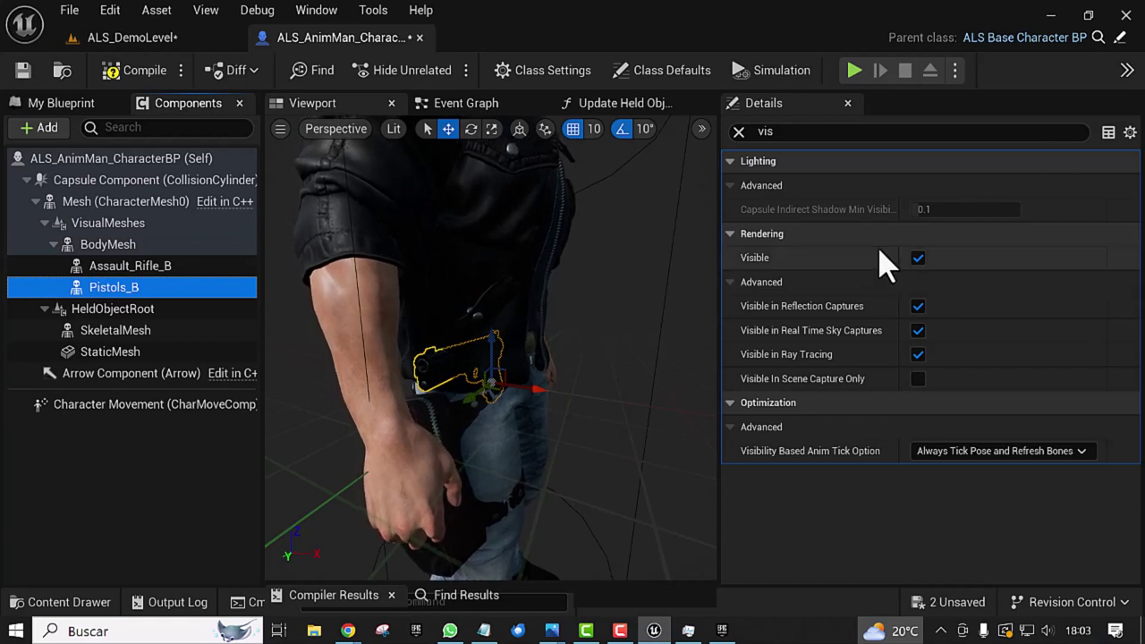
Step: Uncheck Pistols_B's Visible property and compile the blueprint
left_click(919, 260)
left_click(920, 259)
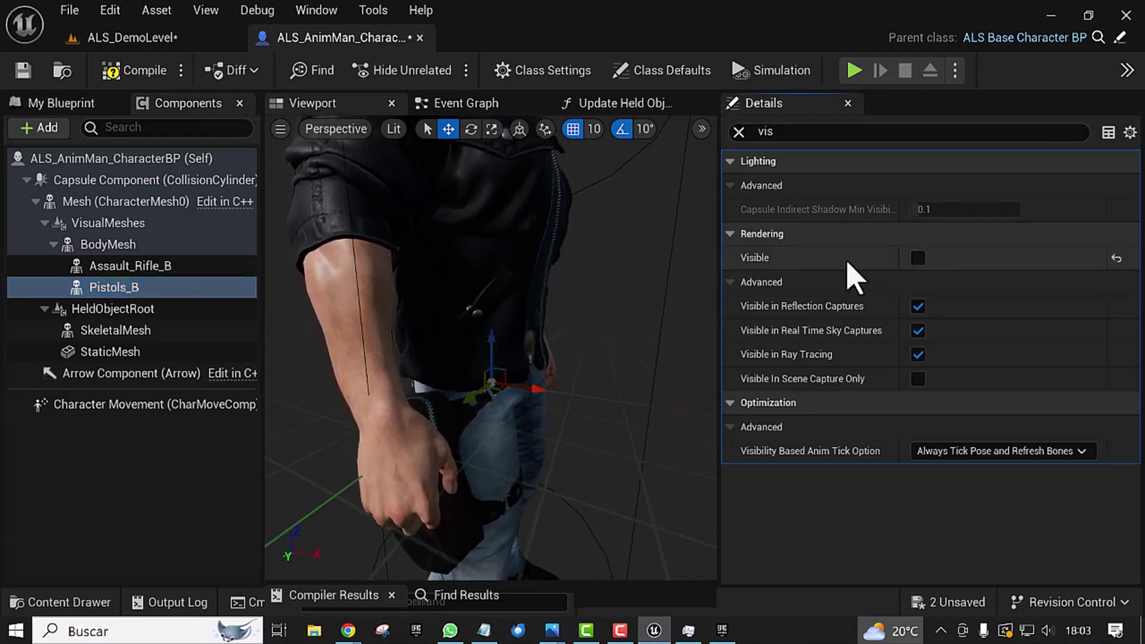
left_click(118, 72)
scroll(572, 286, "down", 5)
right_click_drag(591, 338, 537, 385)
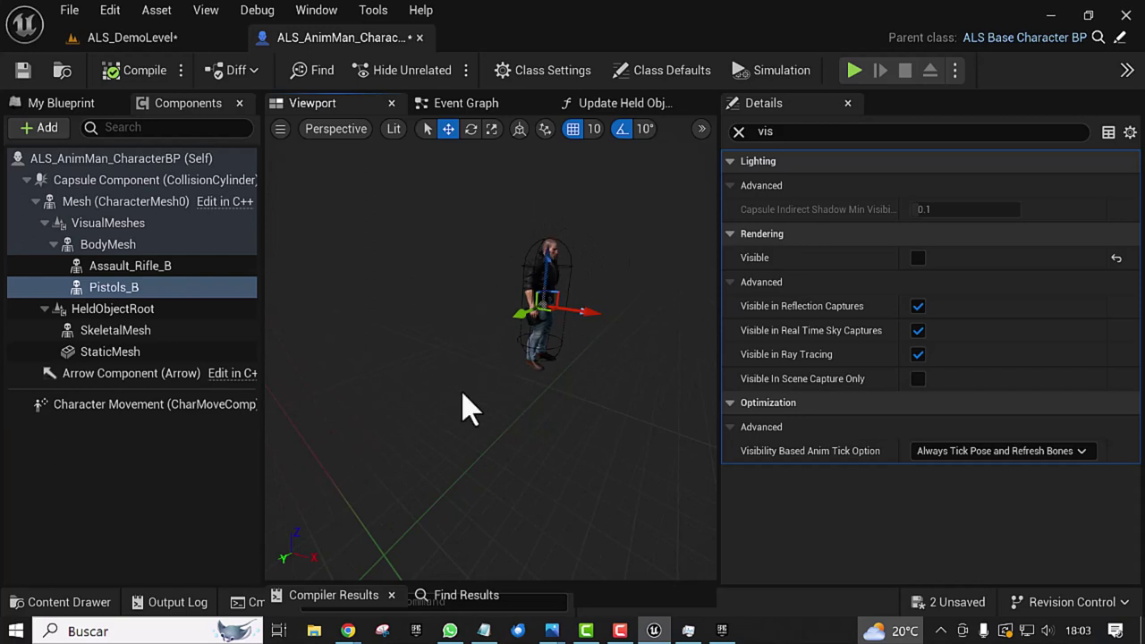
Step: Add Boolean variables named estaArmado? and Rifle?
left_click(57, 107)
scroll(130, 488, "down", 2)
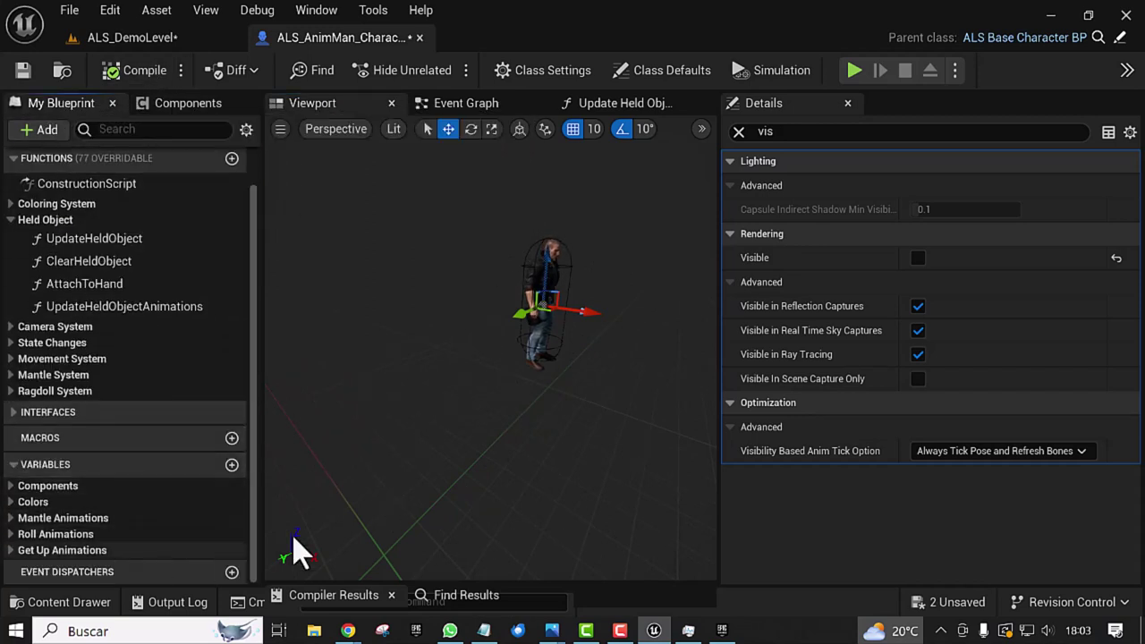
left_click(231, 464)
type("estaArmado?")
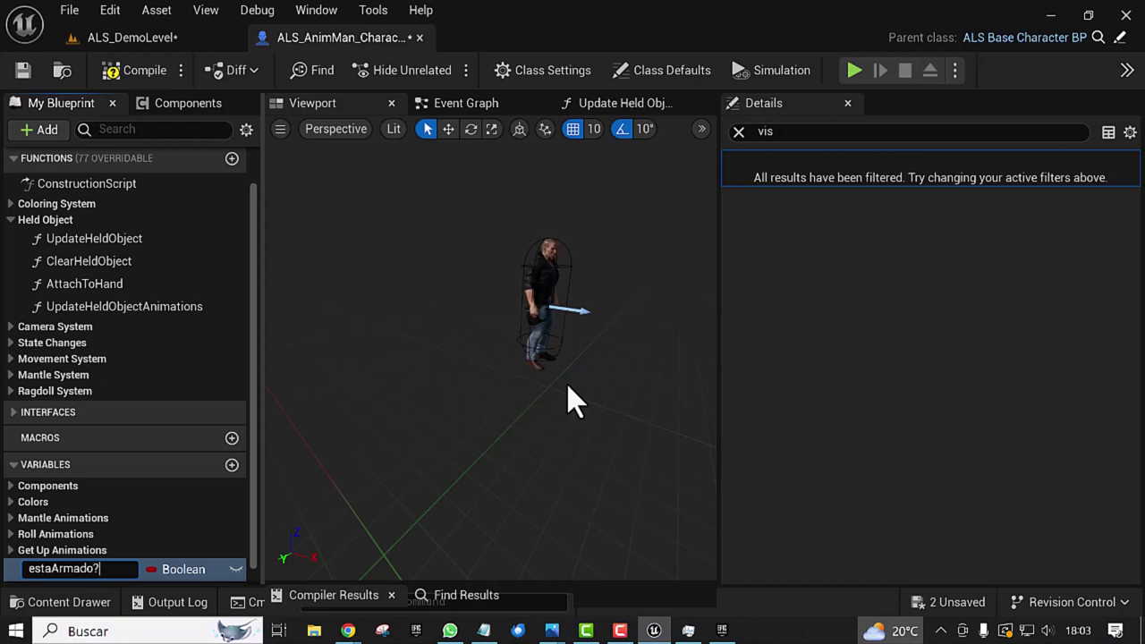
left_click(426, 476)
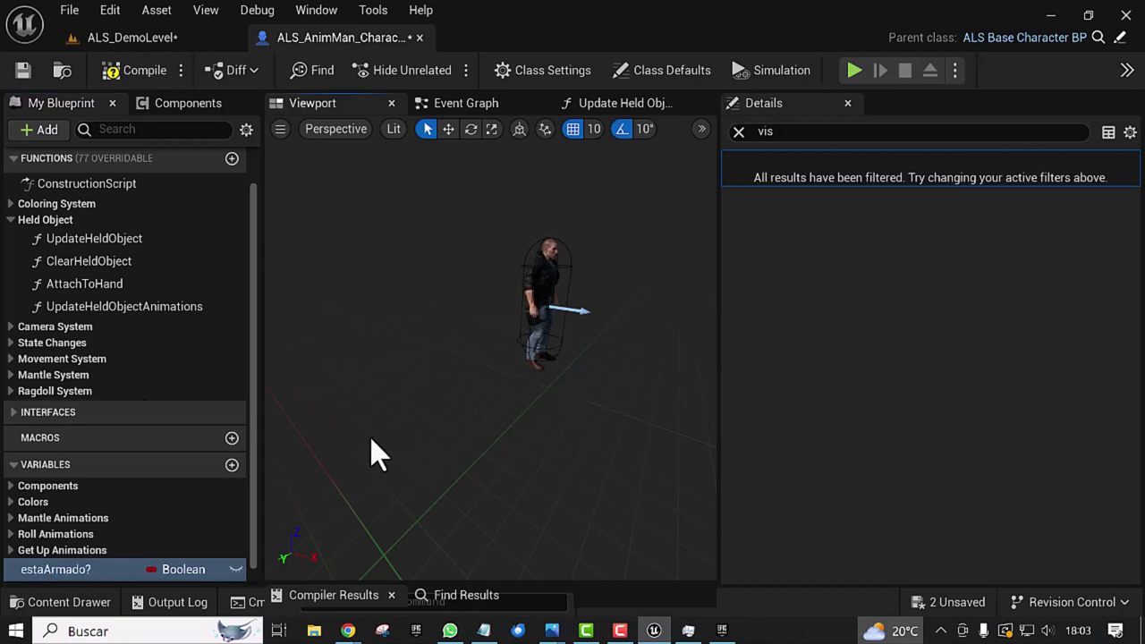
left_click(231, 466)
type("Rifle?")
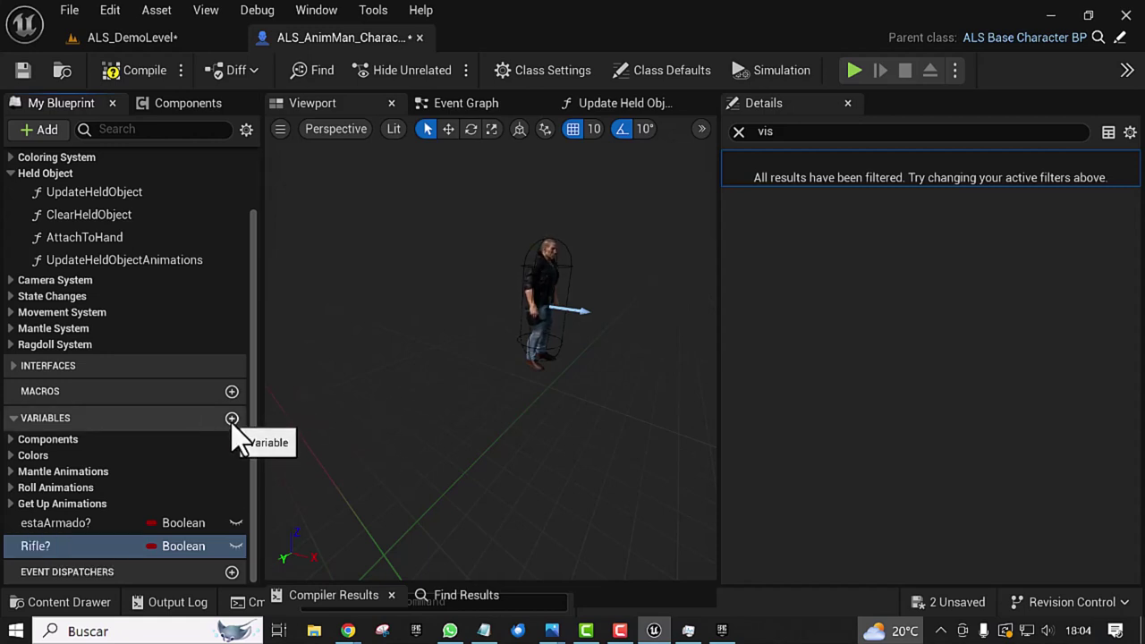
left_click(229, 421)
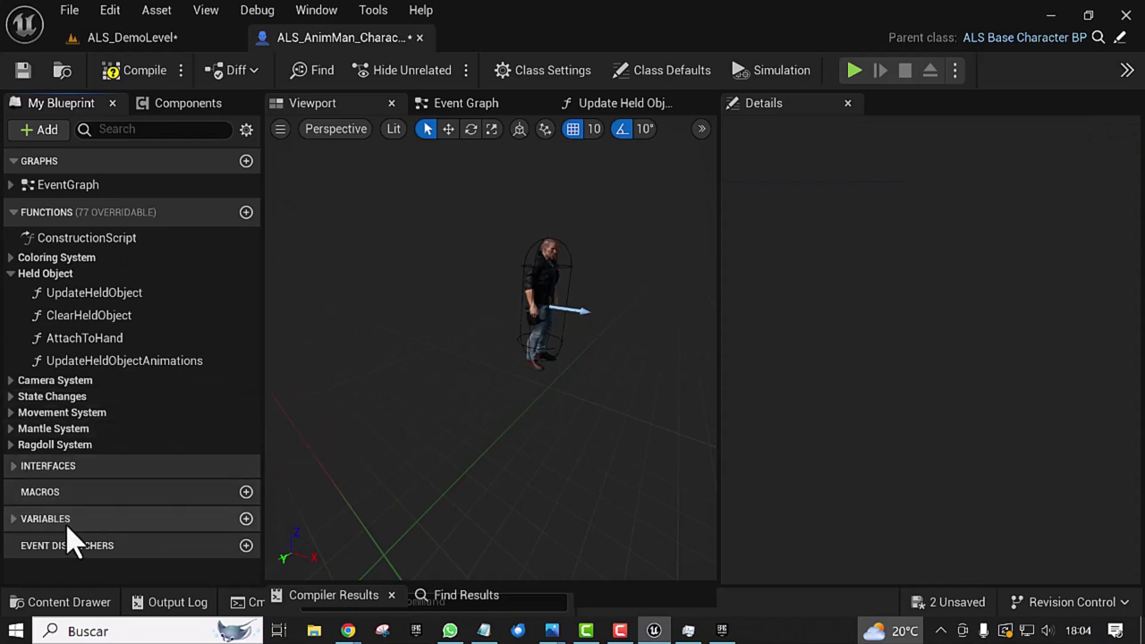
Step: Add a third Boolean variable and name it Pistola?
left_click(13, 519)
scroll(89, 483, "down", 3)
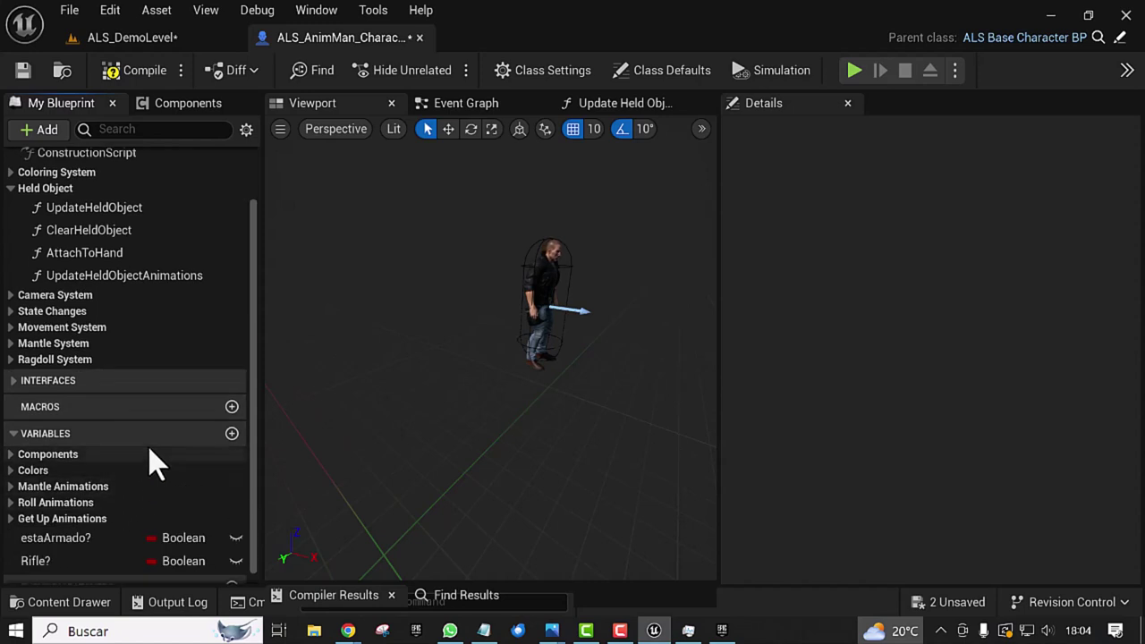
left_click(232, 419)
type("Pistola")
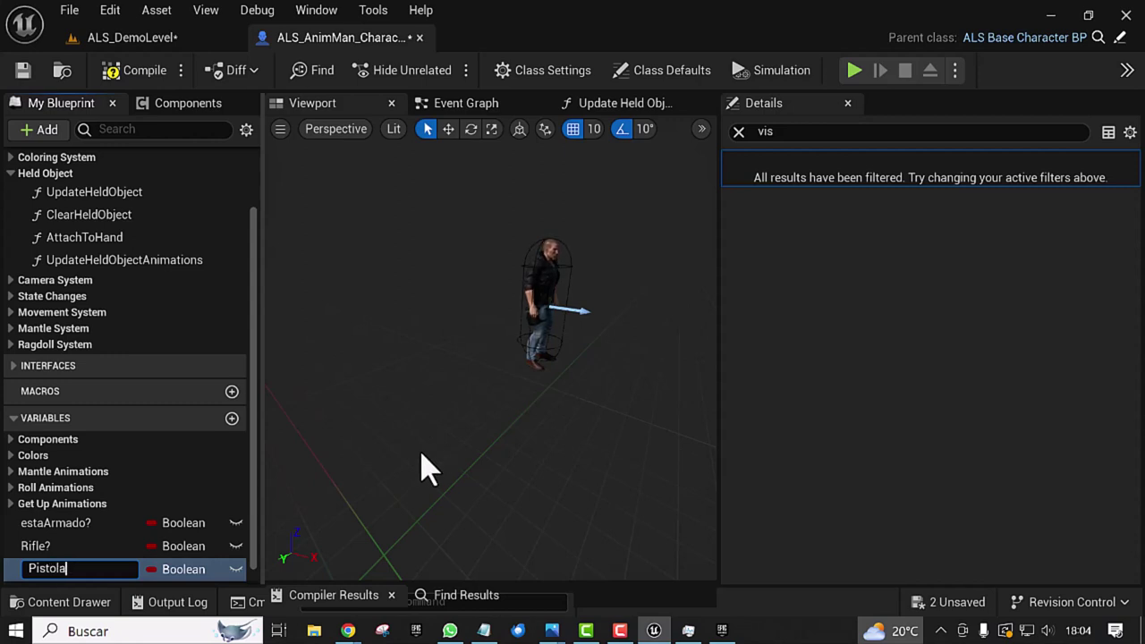
key("Return")
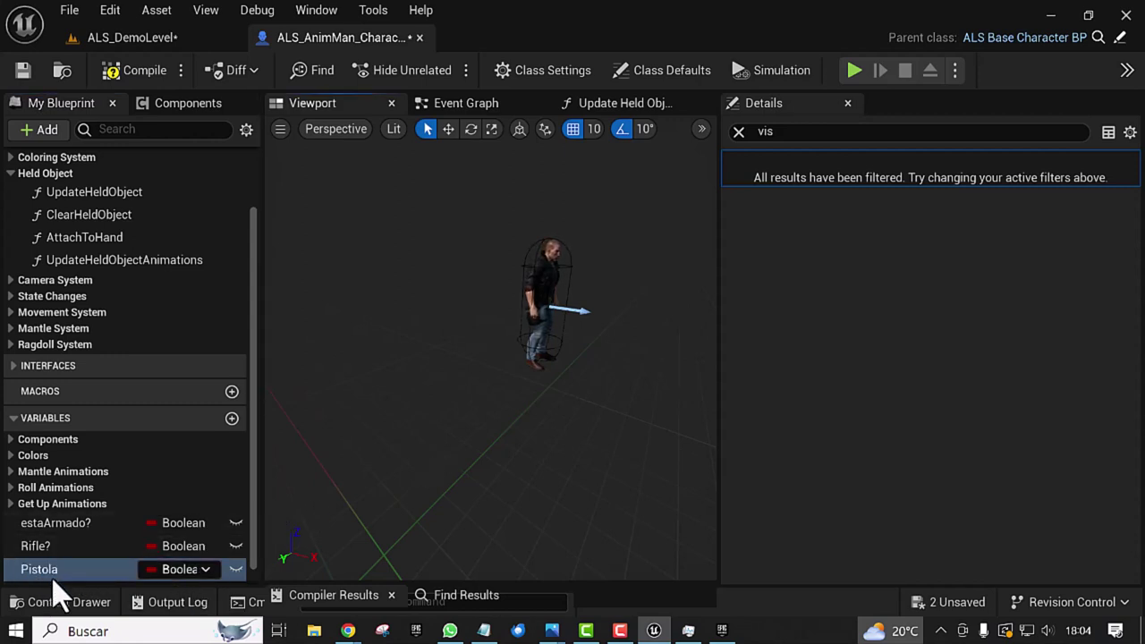
left_click(75, 569)
type("?")
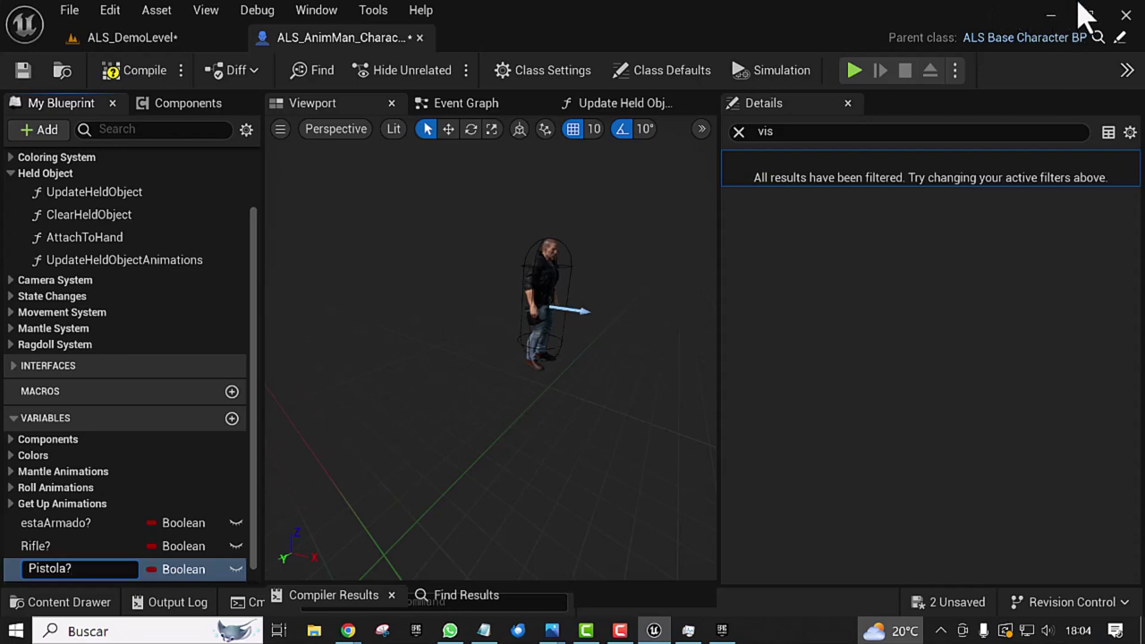
key("Return")
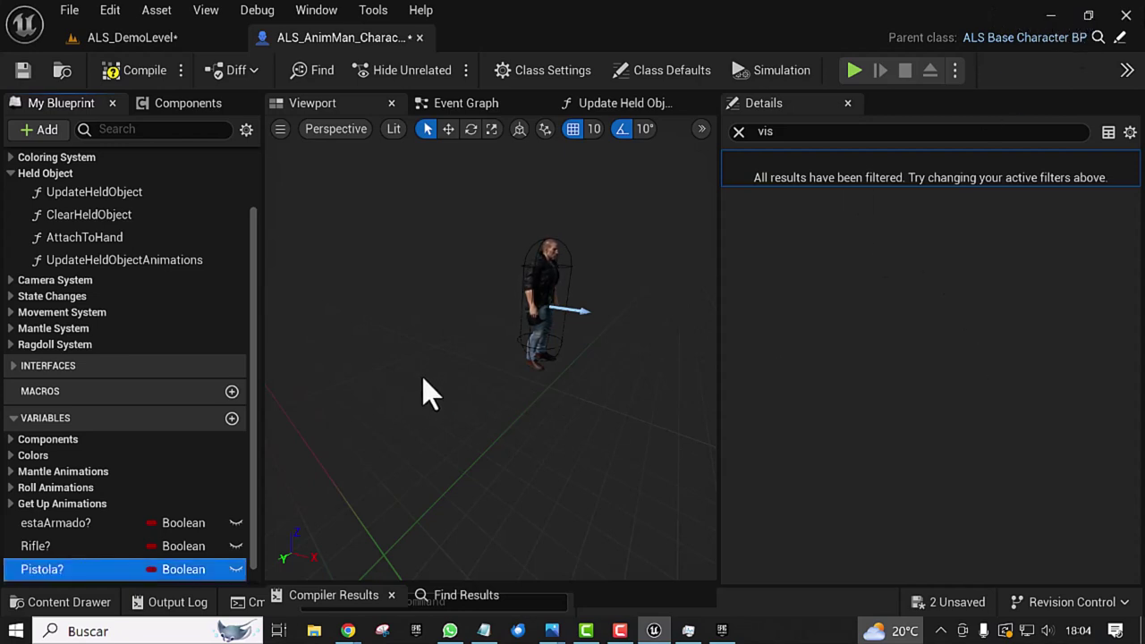
left_click_drag(353, 486, 403, 501)
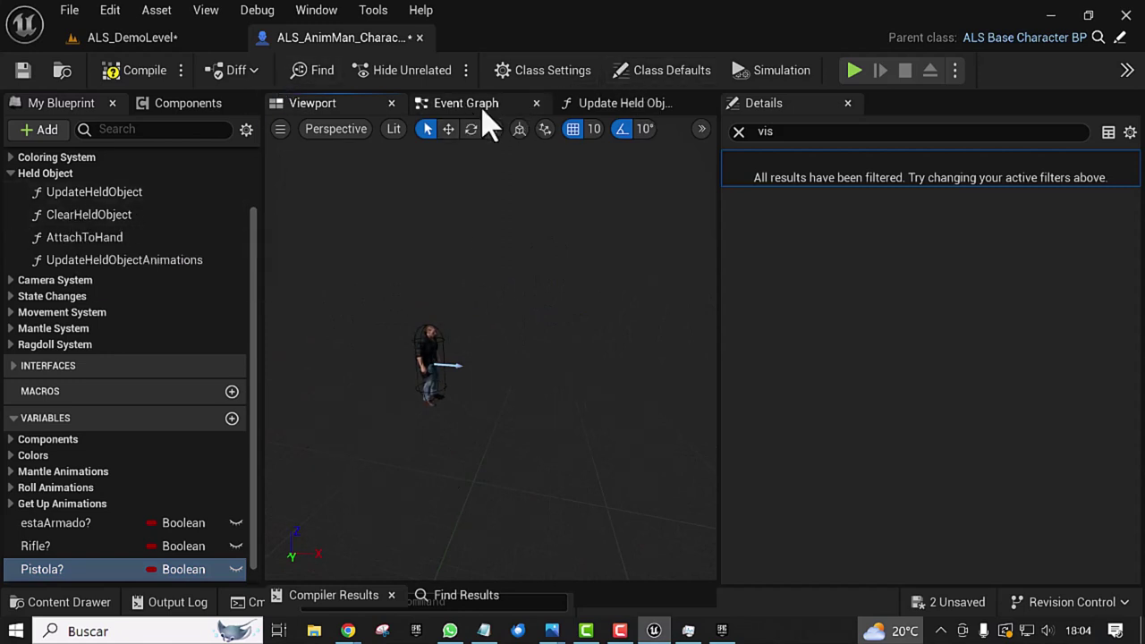
Step: Compile the character blueprint from the Update Held Object graph
left_click(609, 104)
mouse_move(356, 345)
right_mouse_down()
mouse_move(401, 328)
mouse_move(303, 425)
mouse_move(325, 400)
right_mouse_up()
scroll(366, 358, "down", 2)
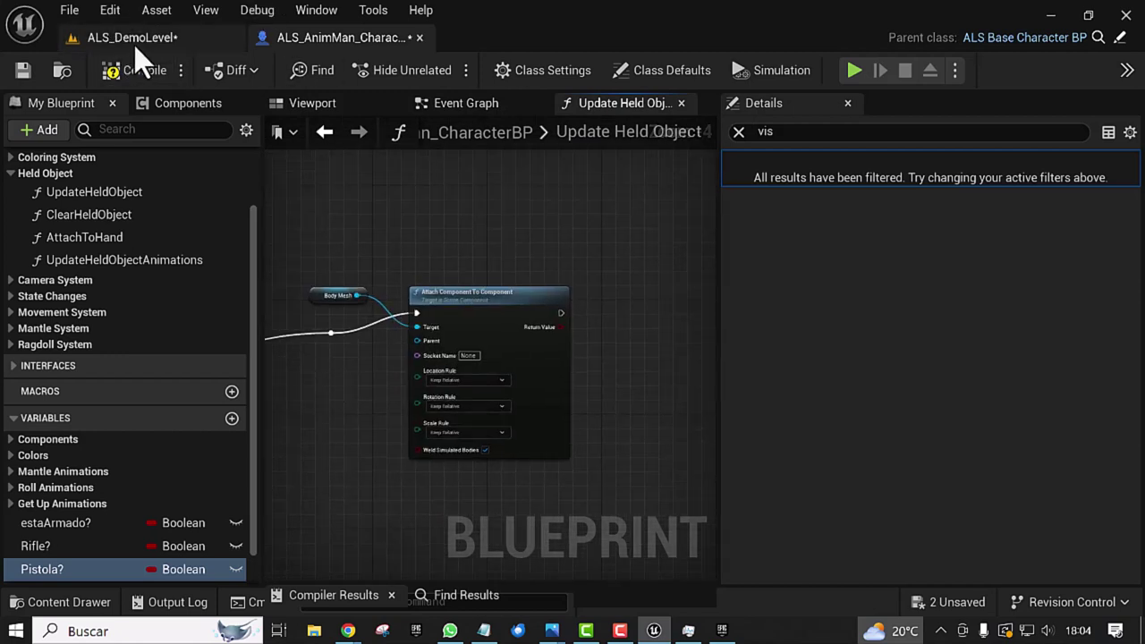
left_click(143, 73)
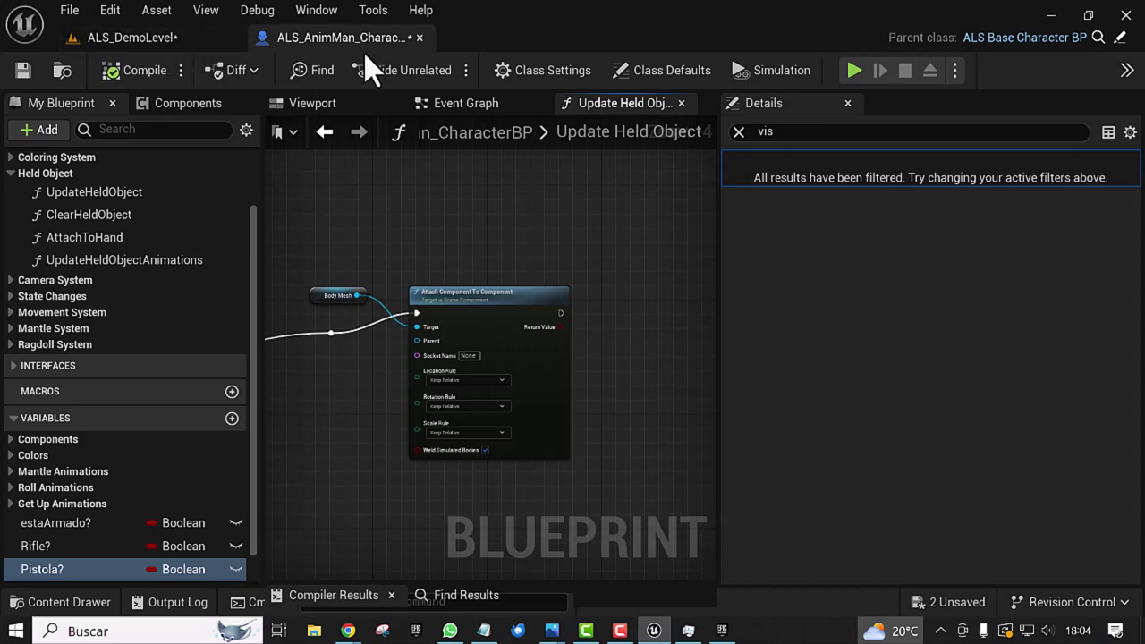
Step: Select BodyMesh in the viewport and open its SK_Man_Full_04 skeletal mesh asset
left_click(311, 104)
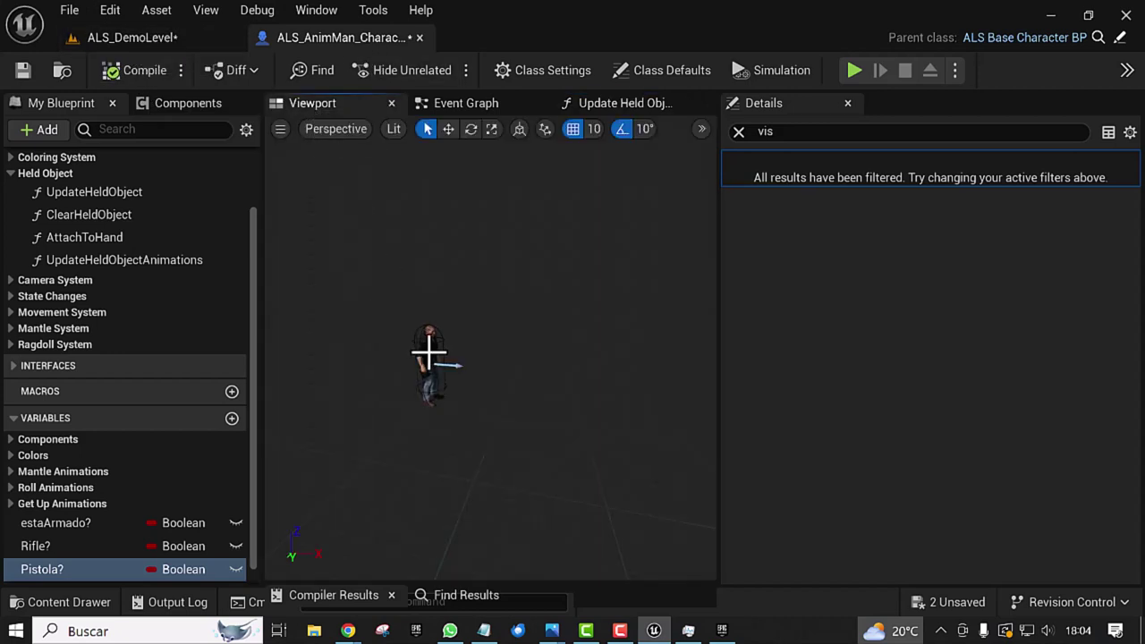
left_click(429, 353)
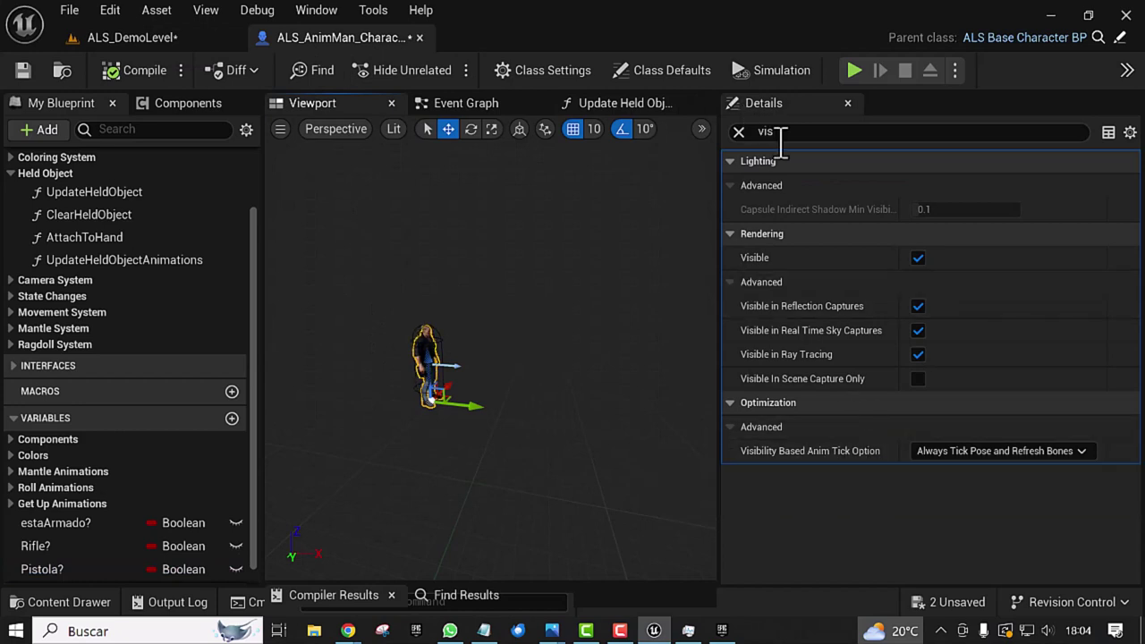
left_click(739, 133)
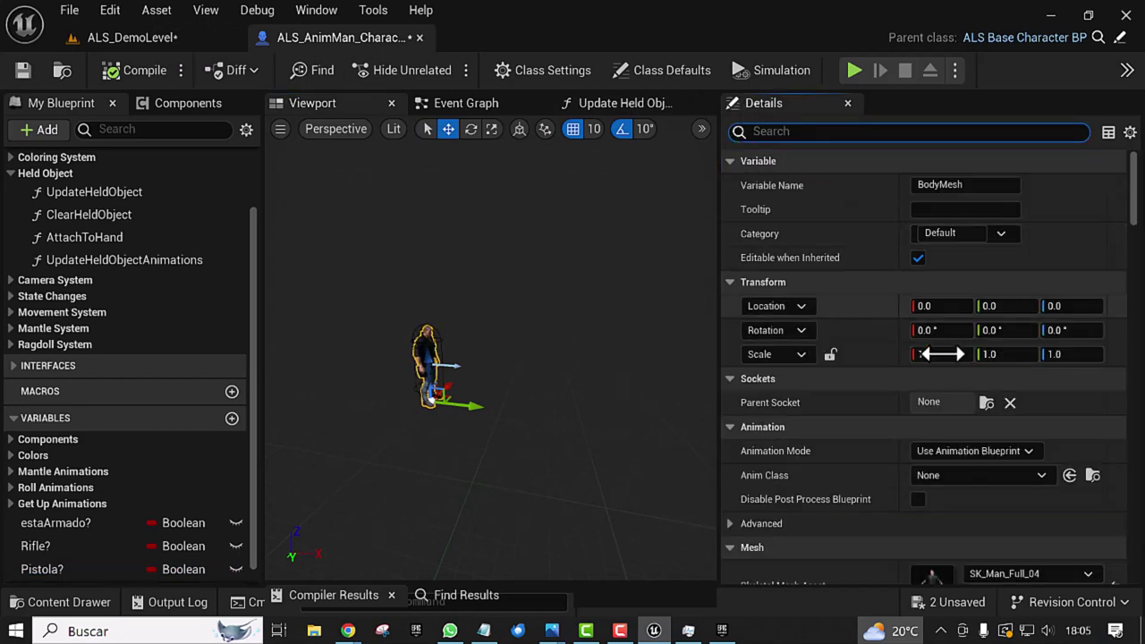
scroll(900, 408, "down", 2)
scroll(899, 409, "down", 3)
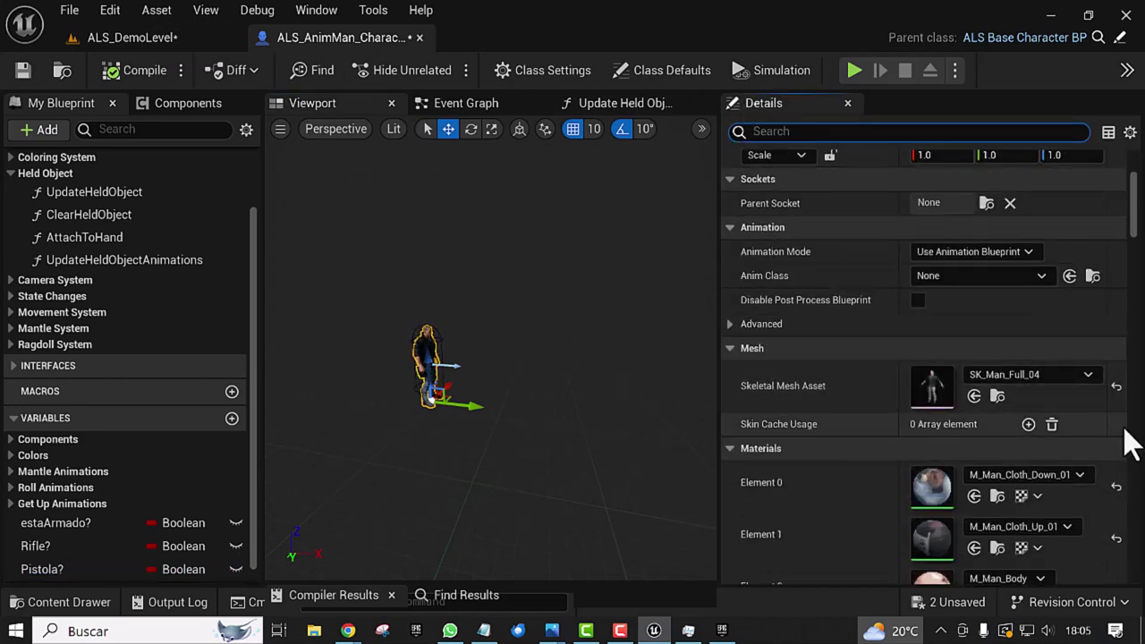
left_click(999, 397)
mouse_move(470, 458)
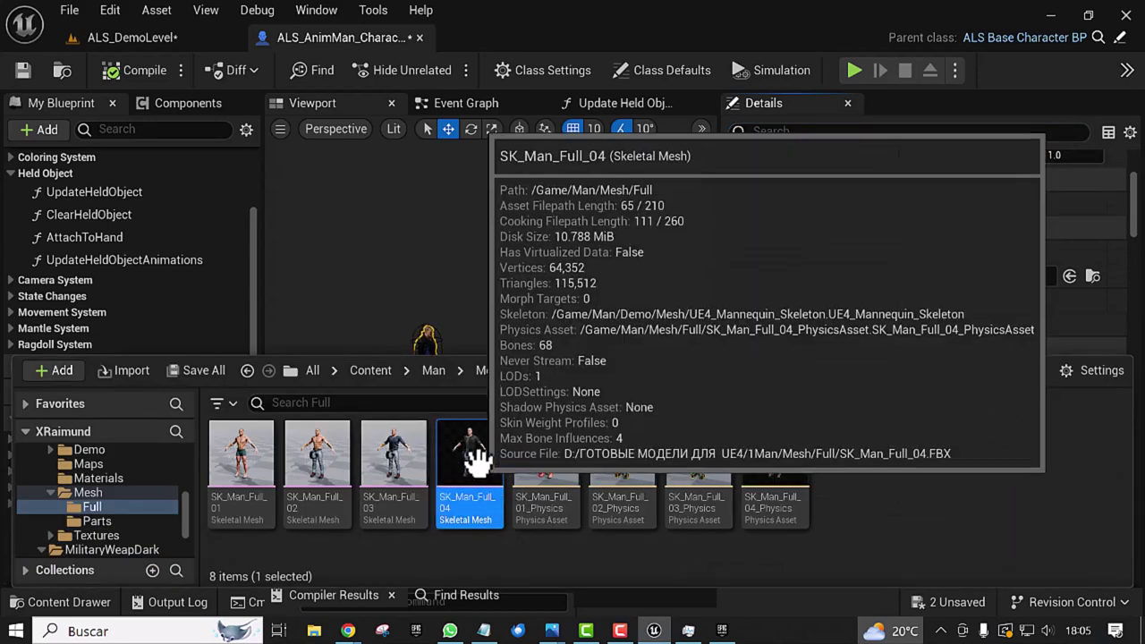
double_click(472, 455)
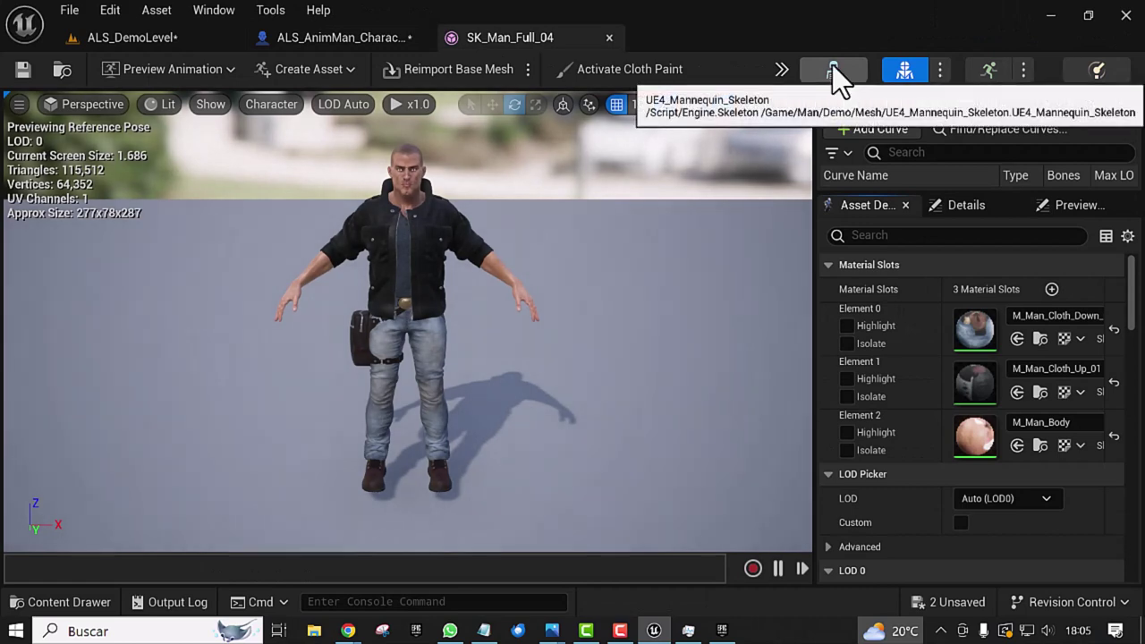
Step: In UE4_Mannequin_Skeleton, filter the bone tree by 'ha' and select hand_r
left_click(830, 73)
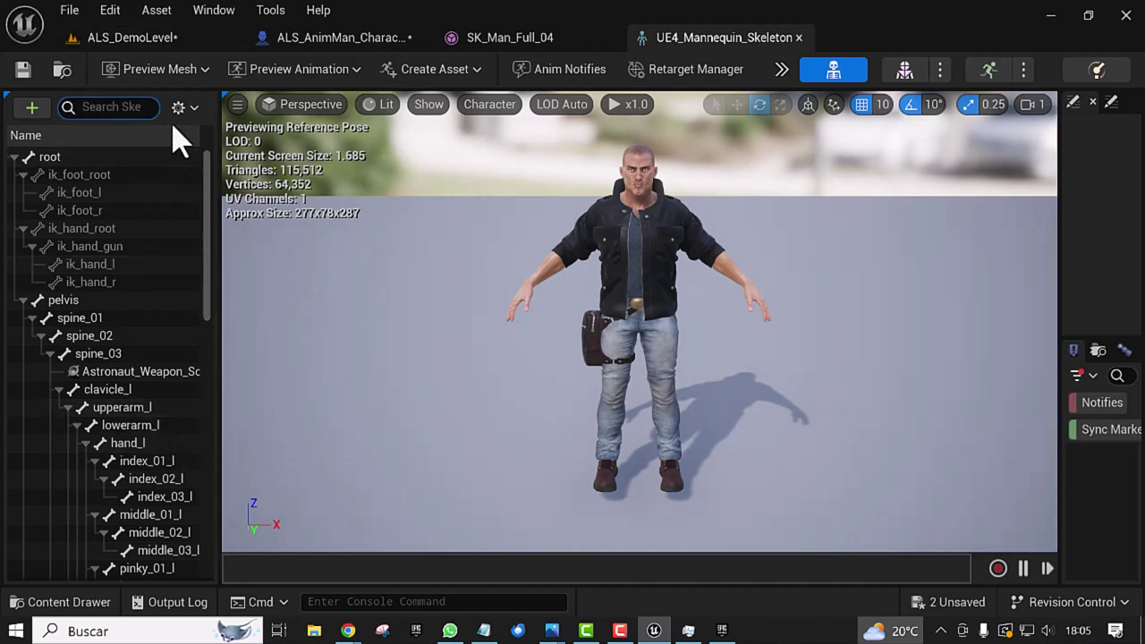
type("han")
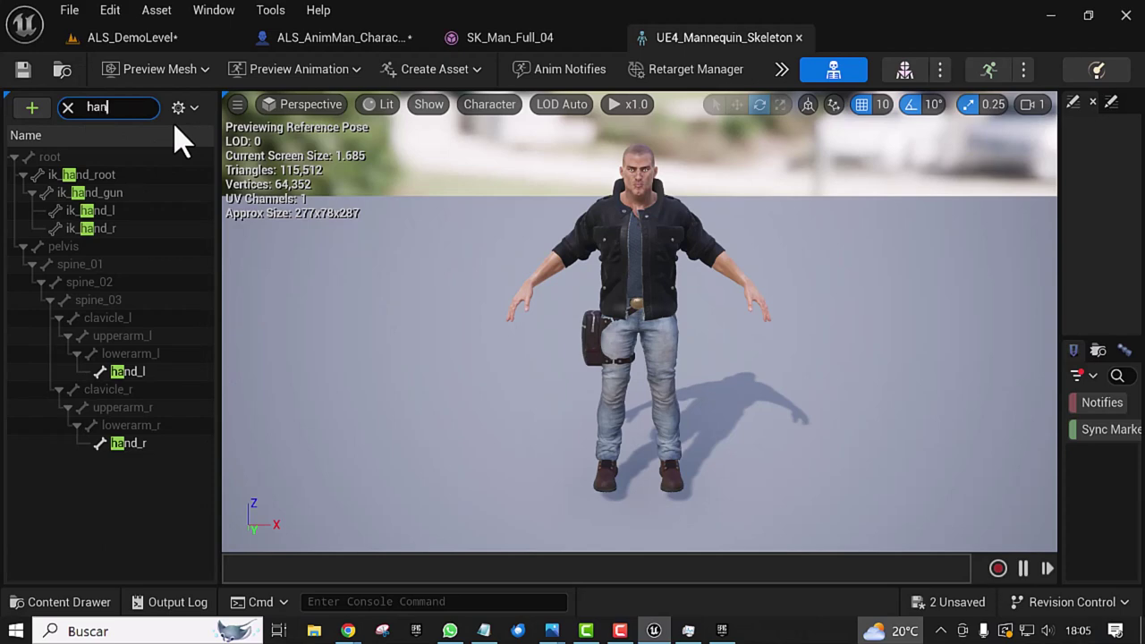
left_click(130, 445)
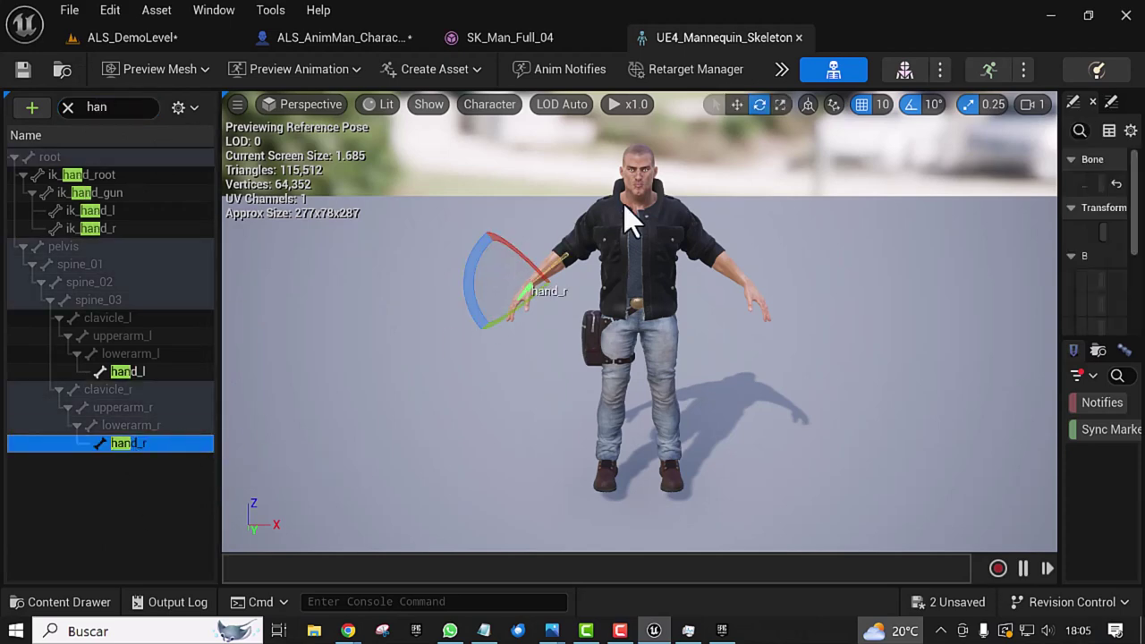
Step: Add a socket to the hand_r bone and name it 'arma'
right_click(131, 442)
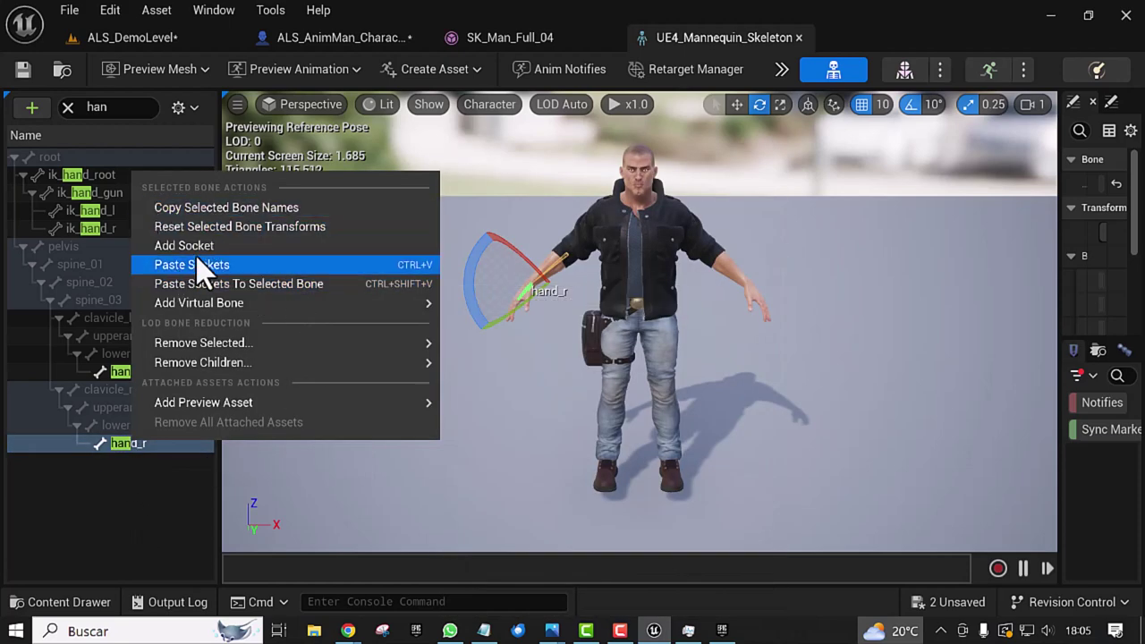
left_click(197, 246)
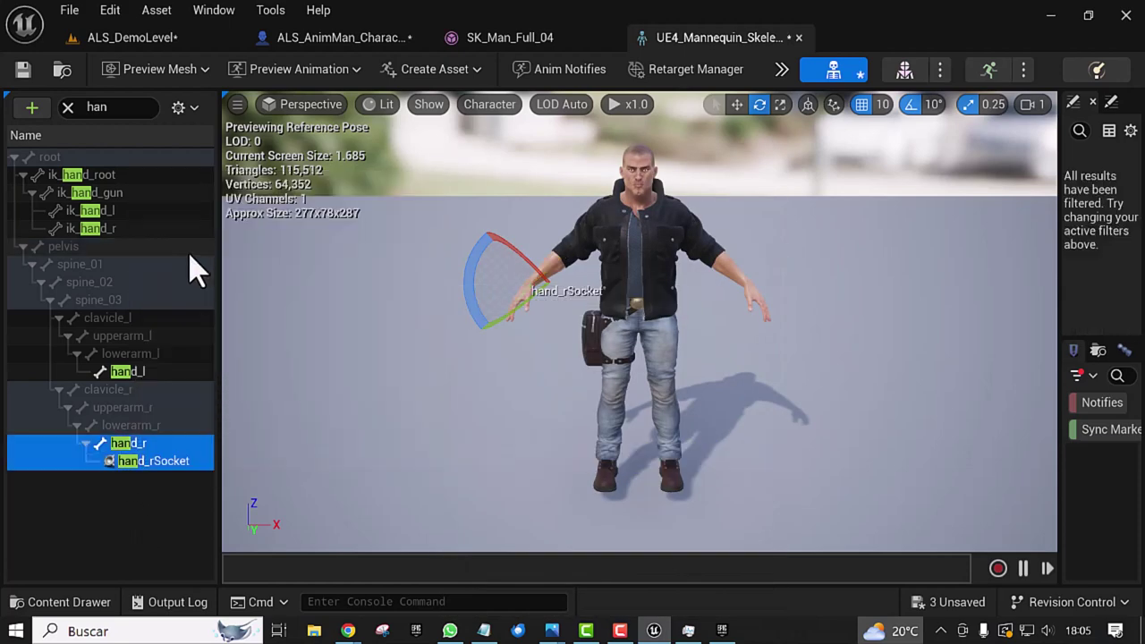
left_click(160, 461)
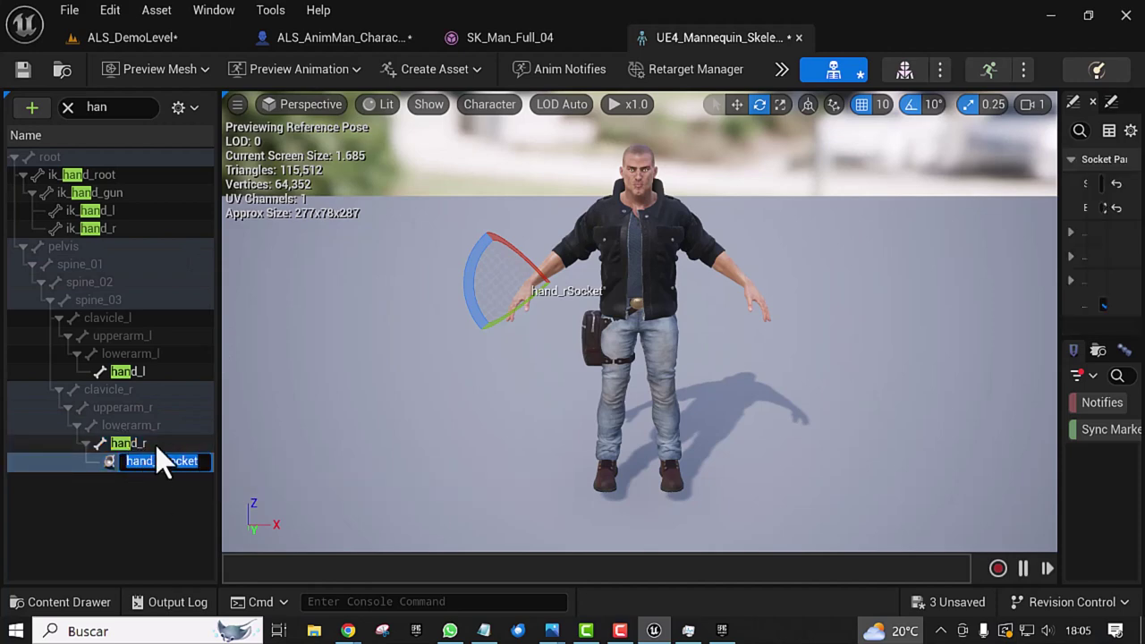
type("arm")
type("a")
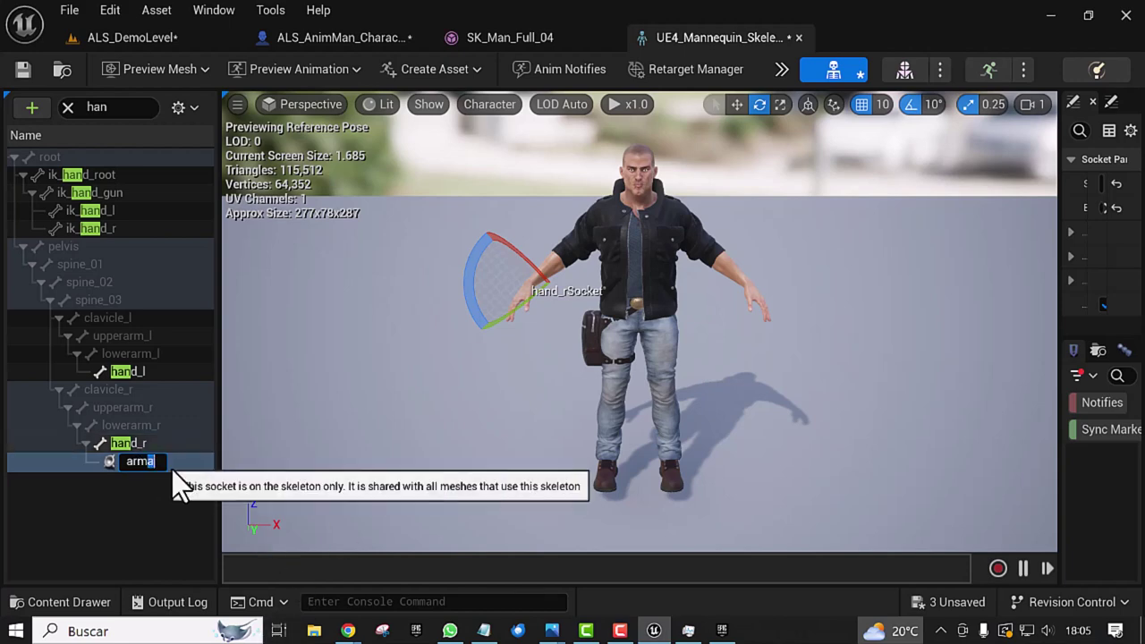
key("Return")
Step: Attach Pistols_B as a preview asset on the arma socket
right_click(143, 472)
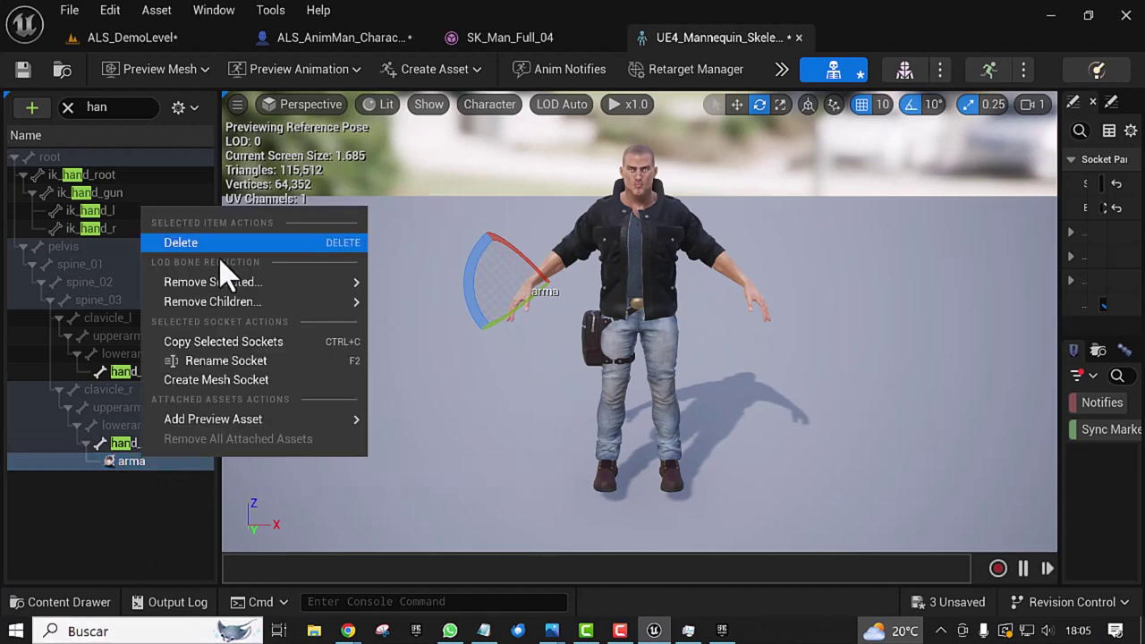
mouse_move(217, 426)
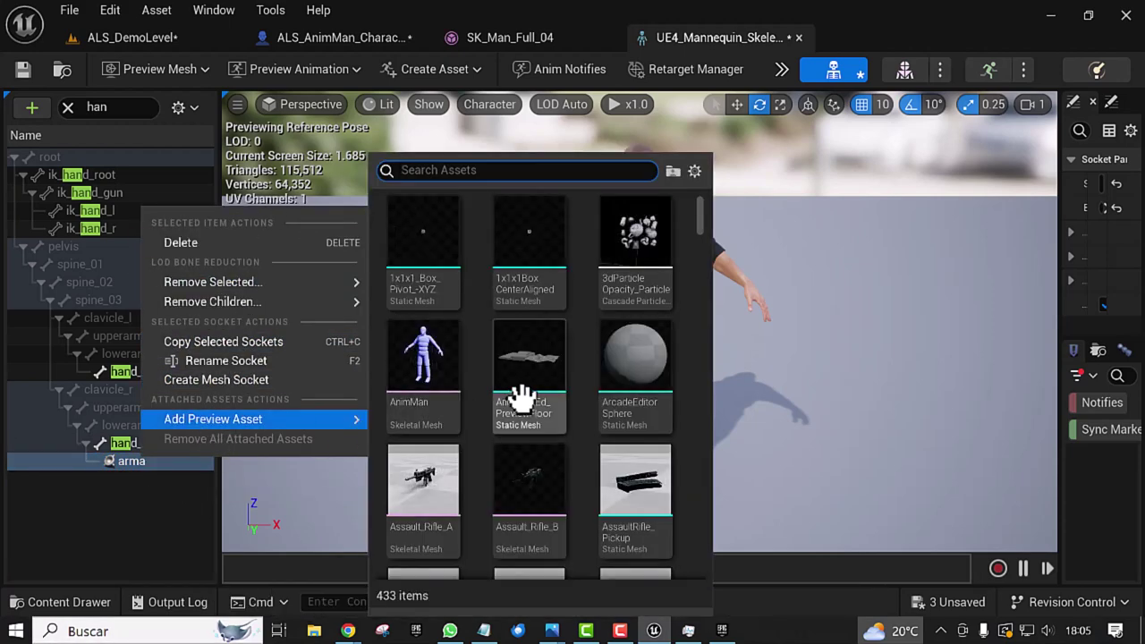
mouse_move(553, 380)
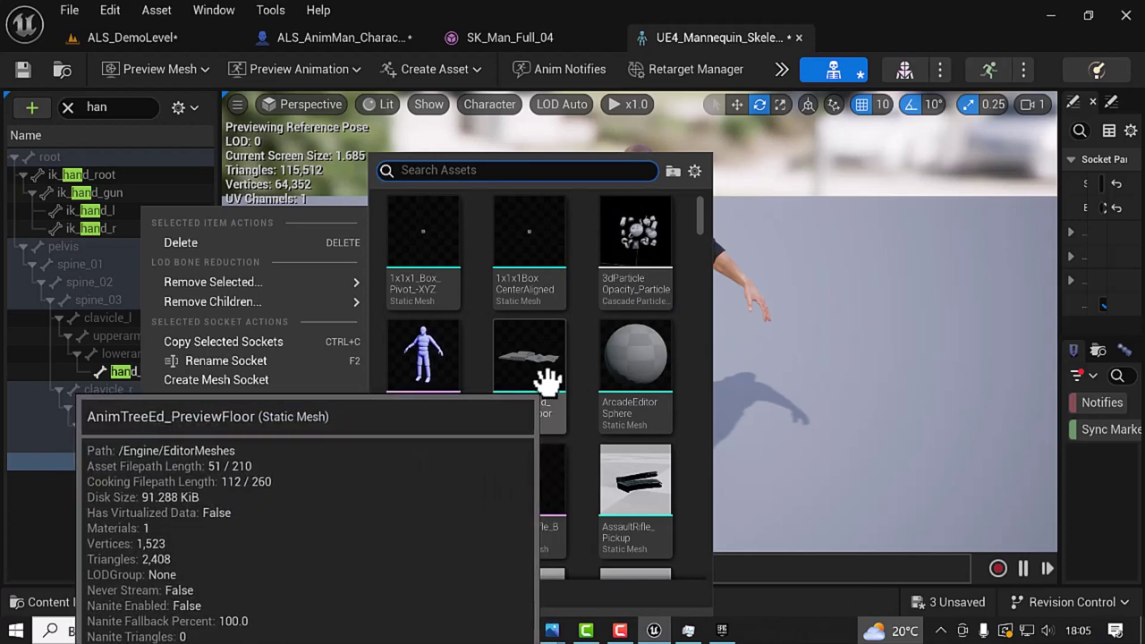
type("pis")
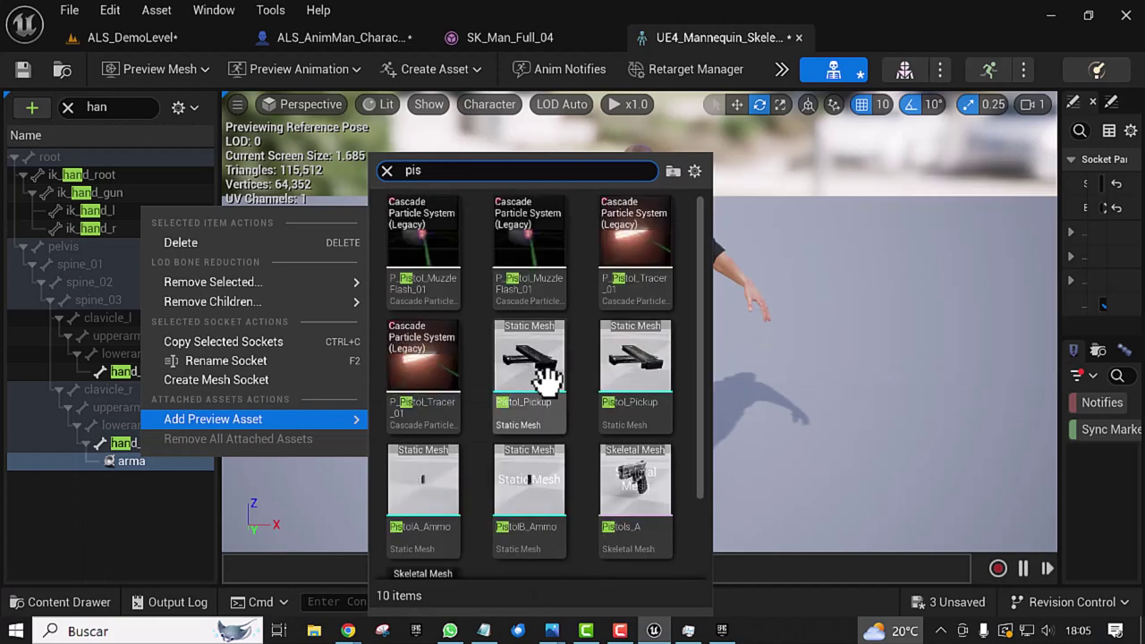
scroll(583, 350, "down", 2)
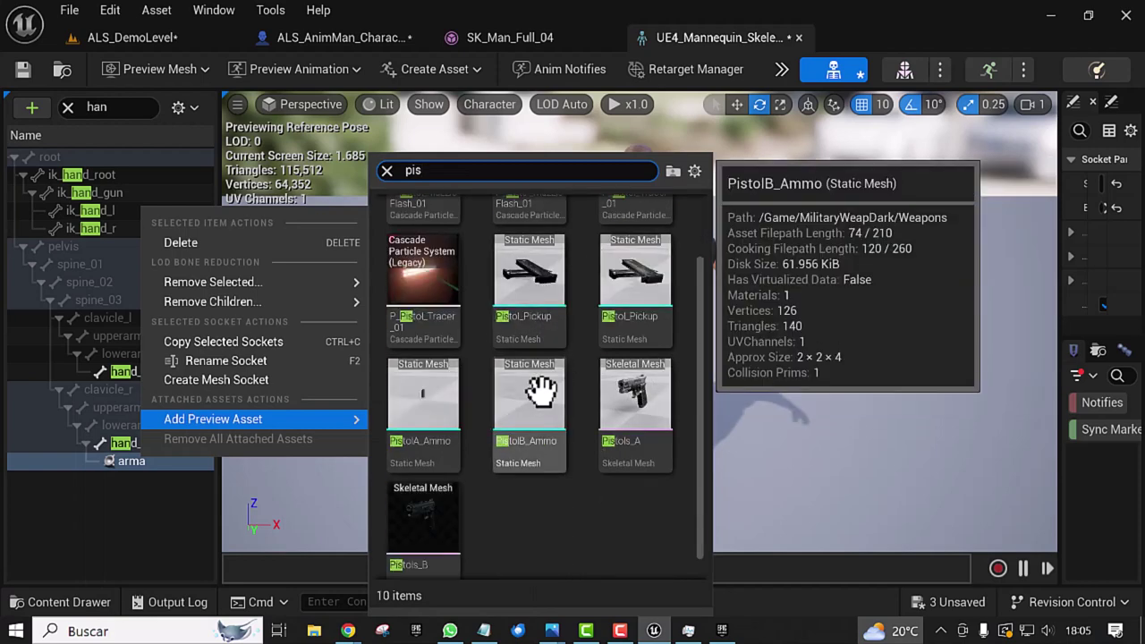
left_click(421, 529)
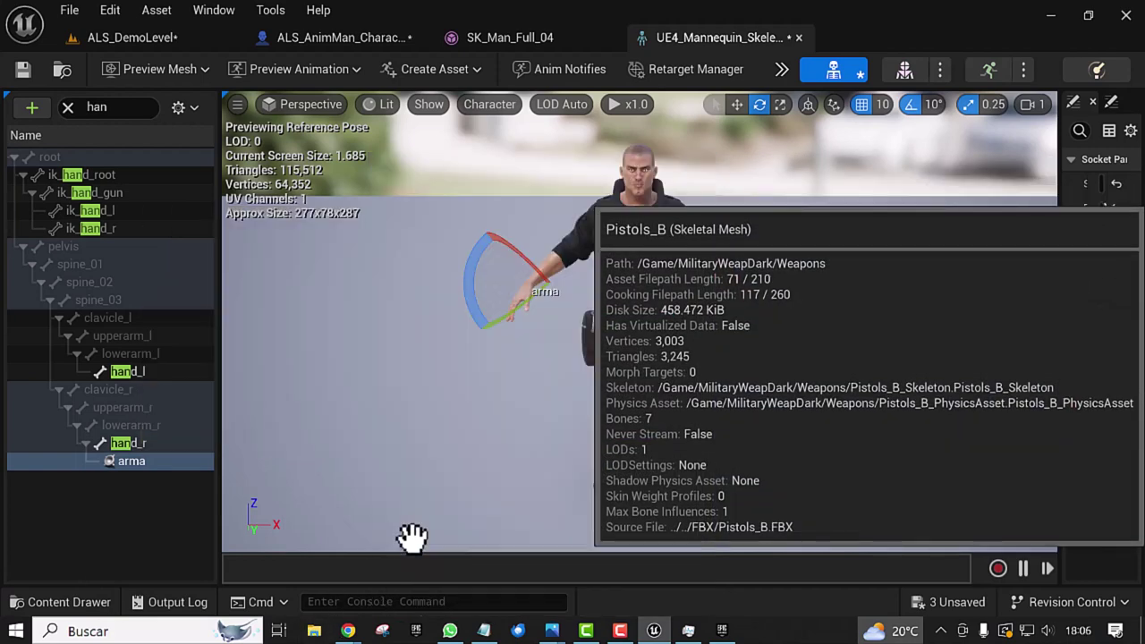
Step: Lower the viewport camera speed from 1 to 0.1 while looking around the character
right_click_drag(315, 497, 315, 498)
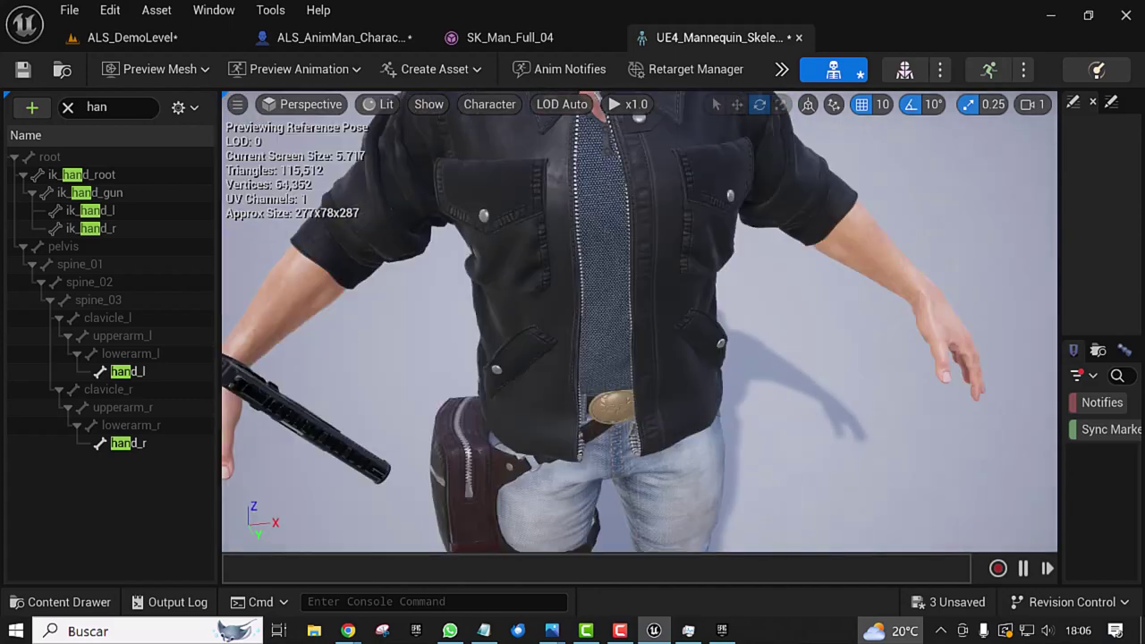
right_click_drag(745, 247, 745, 247)
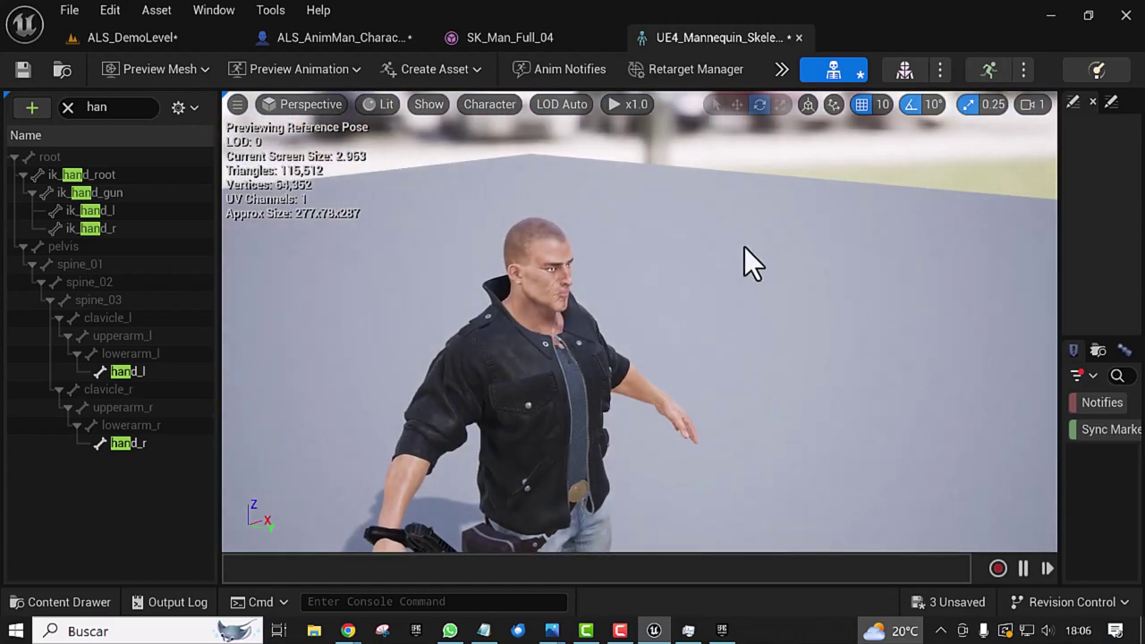
left_click(1035, 106)
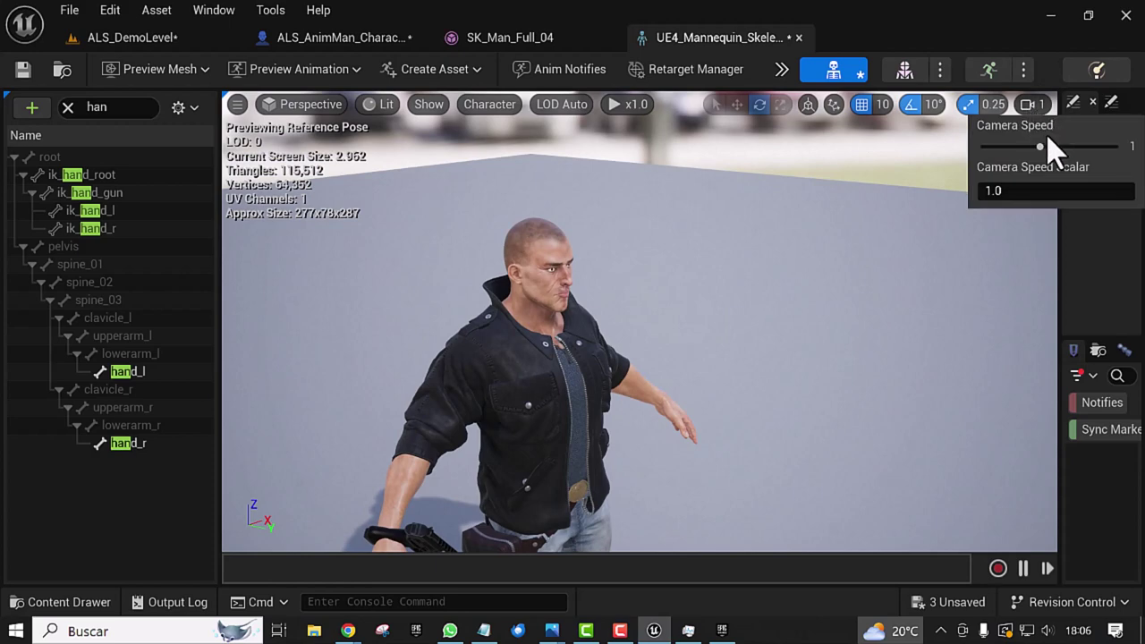
scroll(1014, 150, "down", 3)
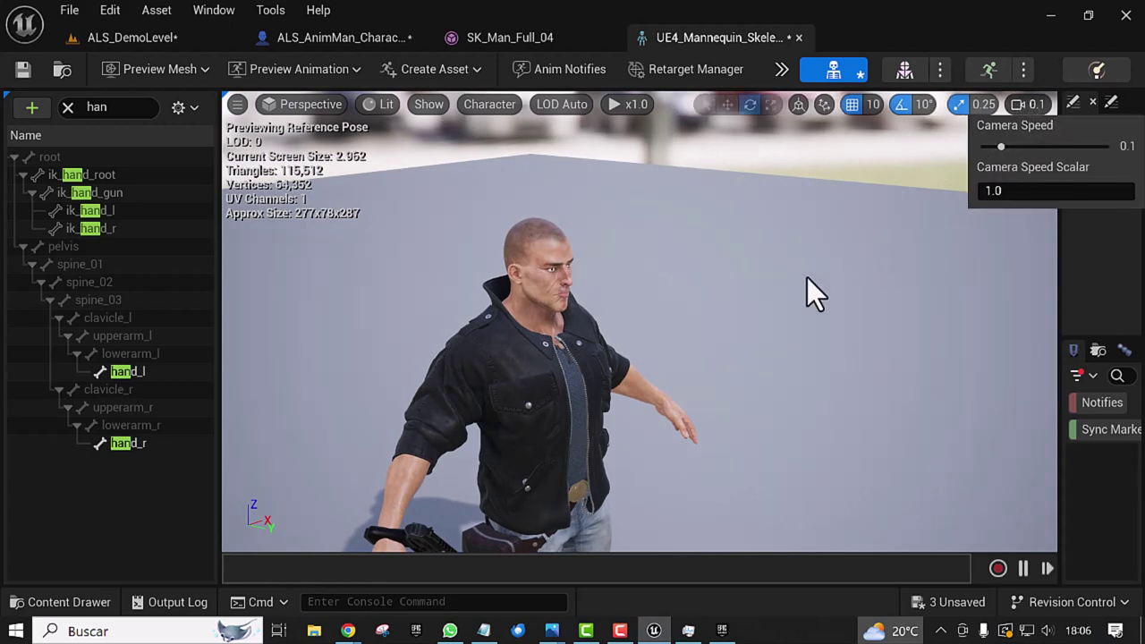
right_click_drag(808, 278, 808, 278)
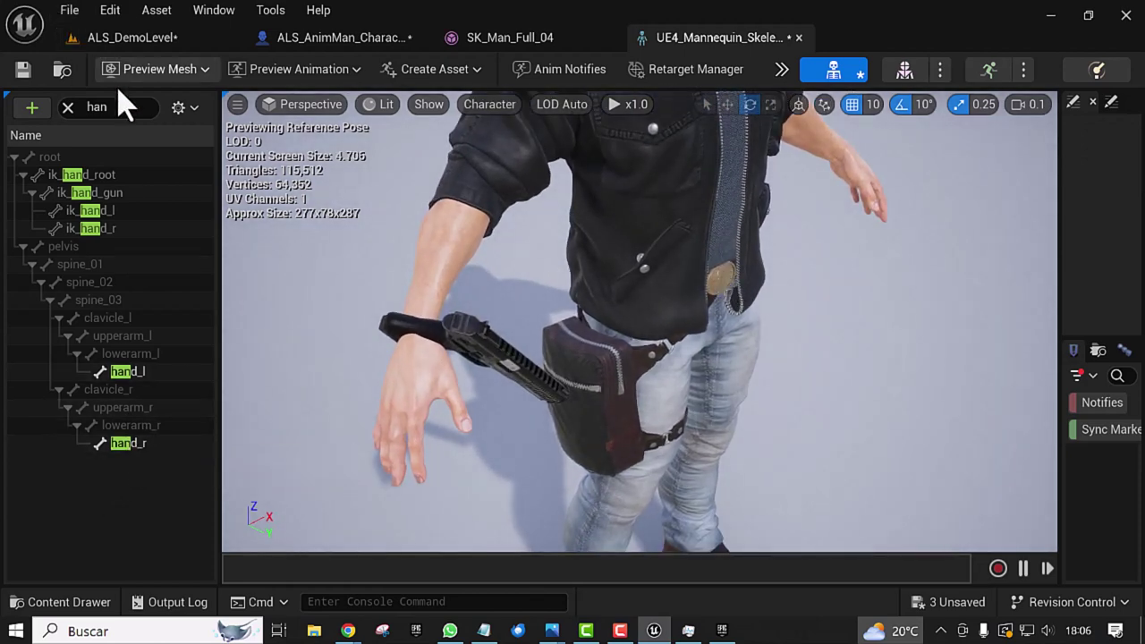
Step: Select the arma socket and rotate it about 80° so the pistol points down
left_click(67, 107)
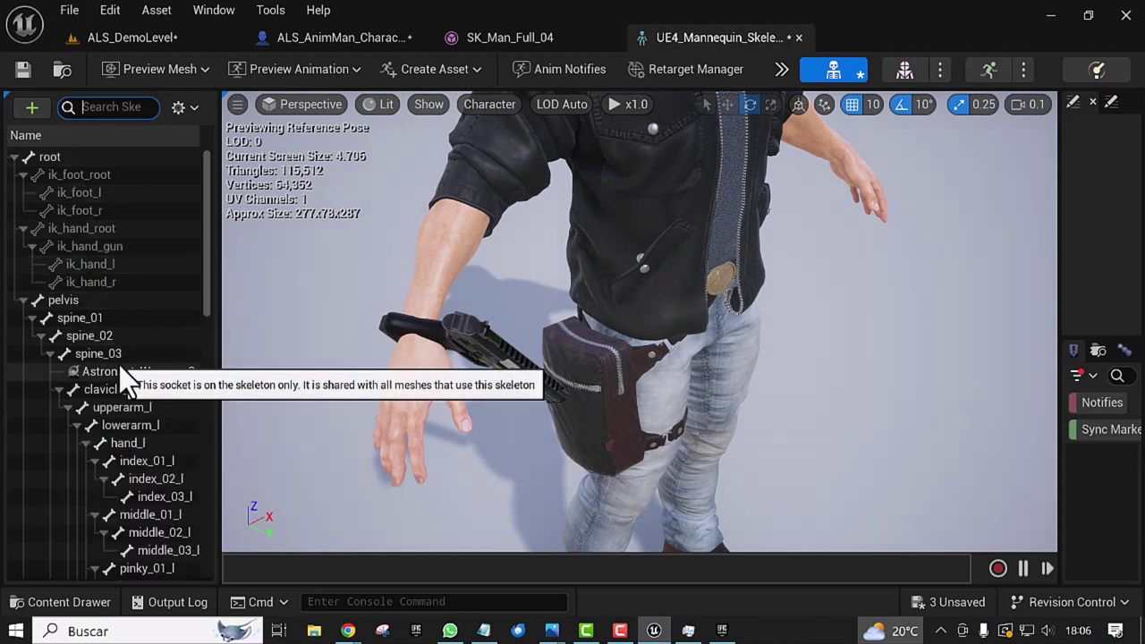
scroll(125, 402, "down", 4)
scroll(125, 448, "down", 4)
scroll(121, 467, "down", 3)
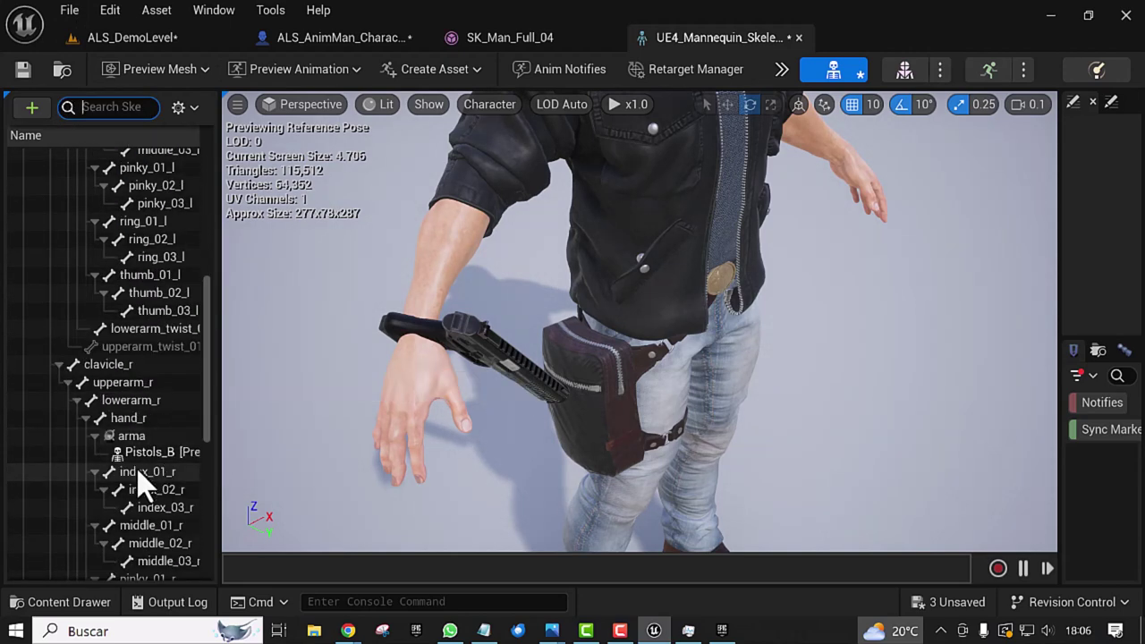
left_click(140, 455)
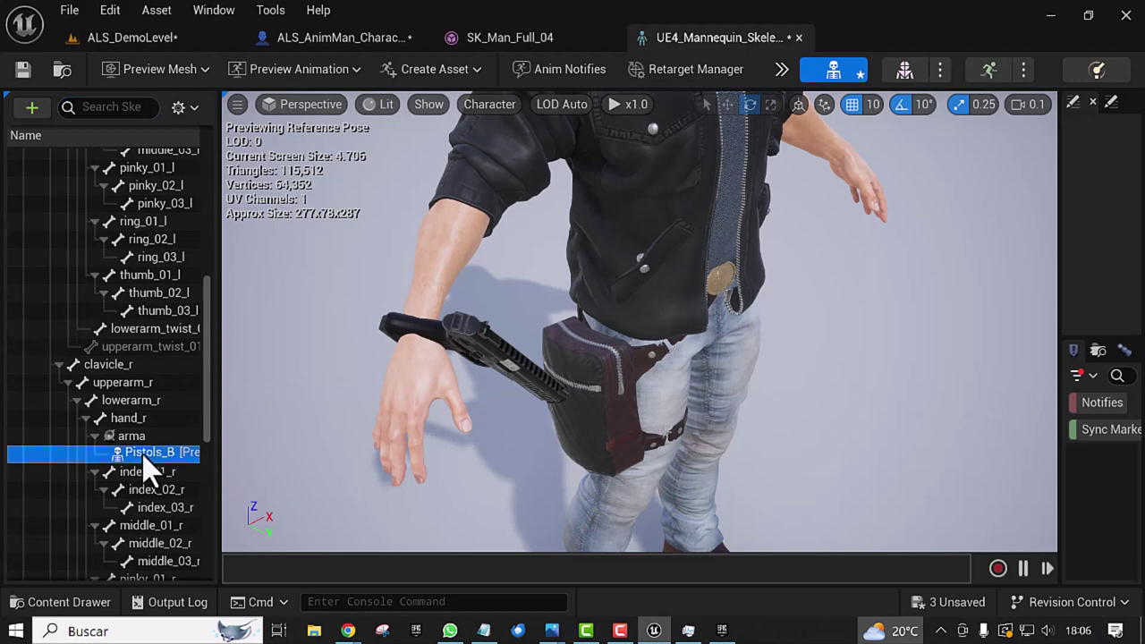
left_click(132, 438)
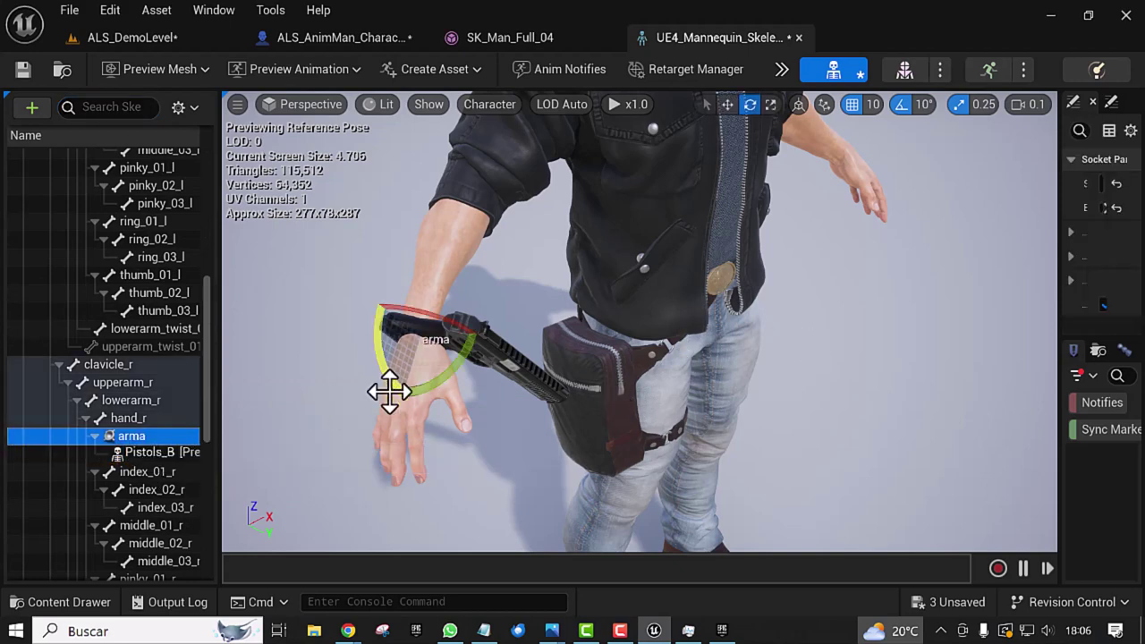
left_click_drag(390, 391, 439, 271)
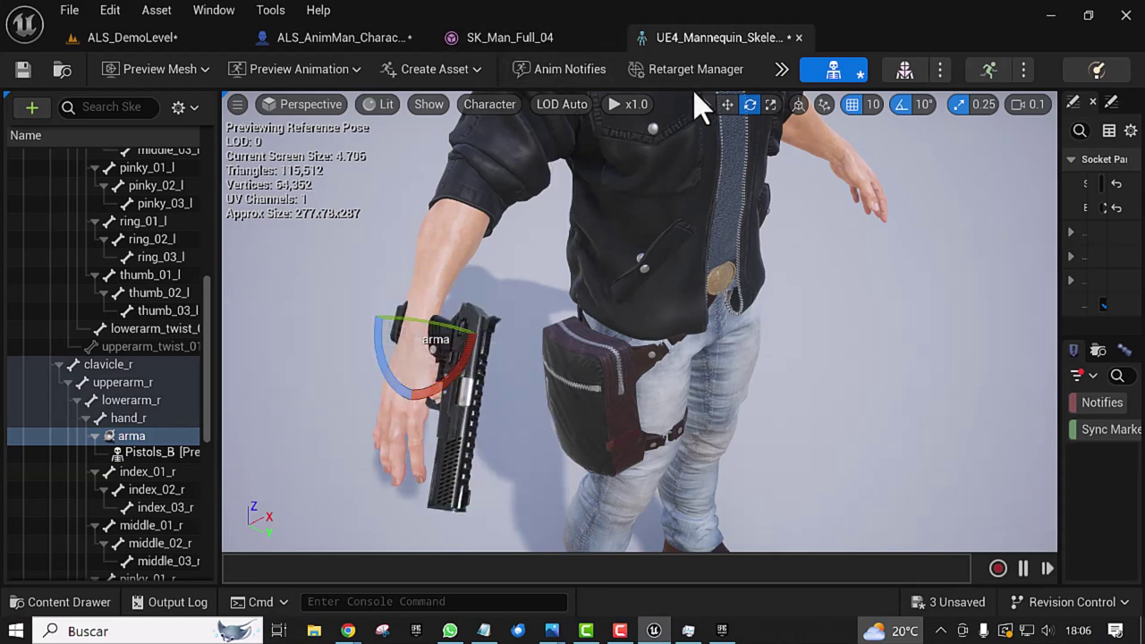
Step: Translate the arma socket to move the pistol down into the right hand
left_click(727, 105)
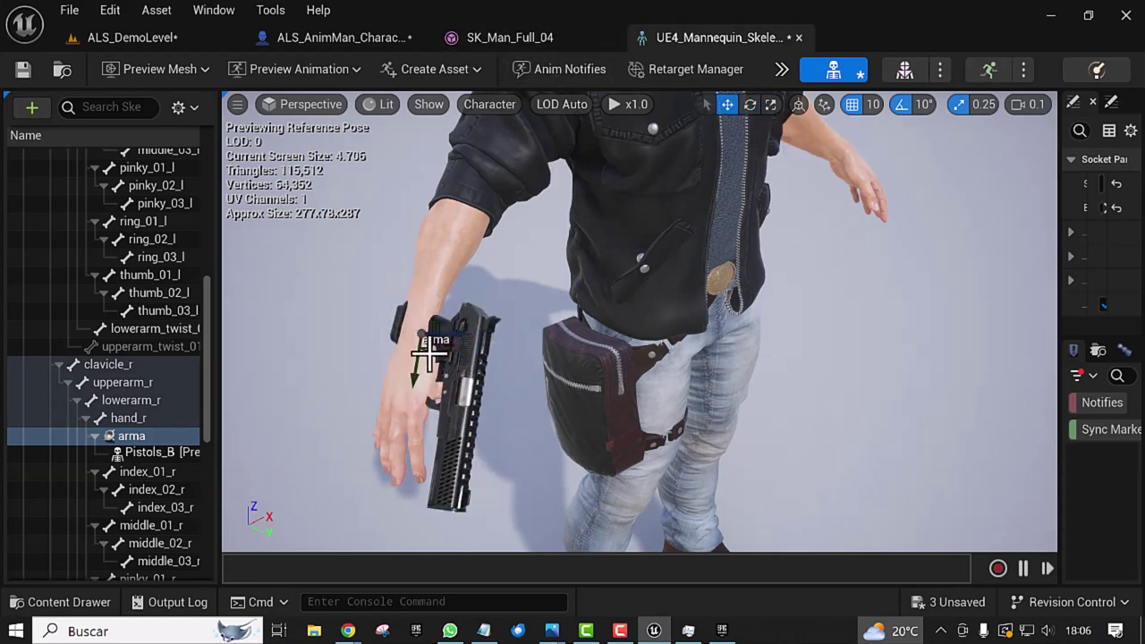
mouse_move(420, 362)
left_mouse_down()
mouse_move(417, 440)
mouse_move(428, 402)
left_mouse_up()
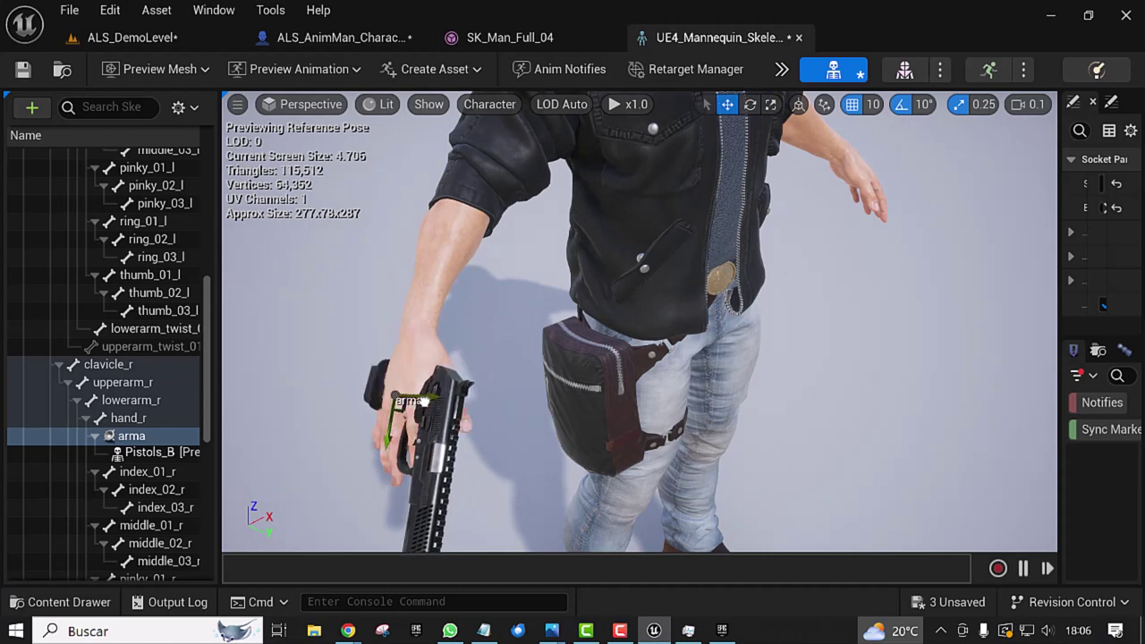
right_click_drag(535, 468, 534, 468)
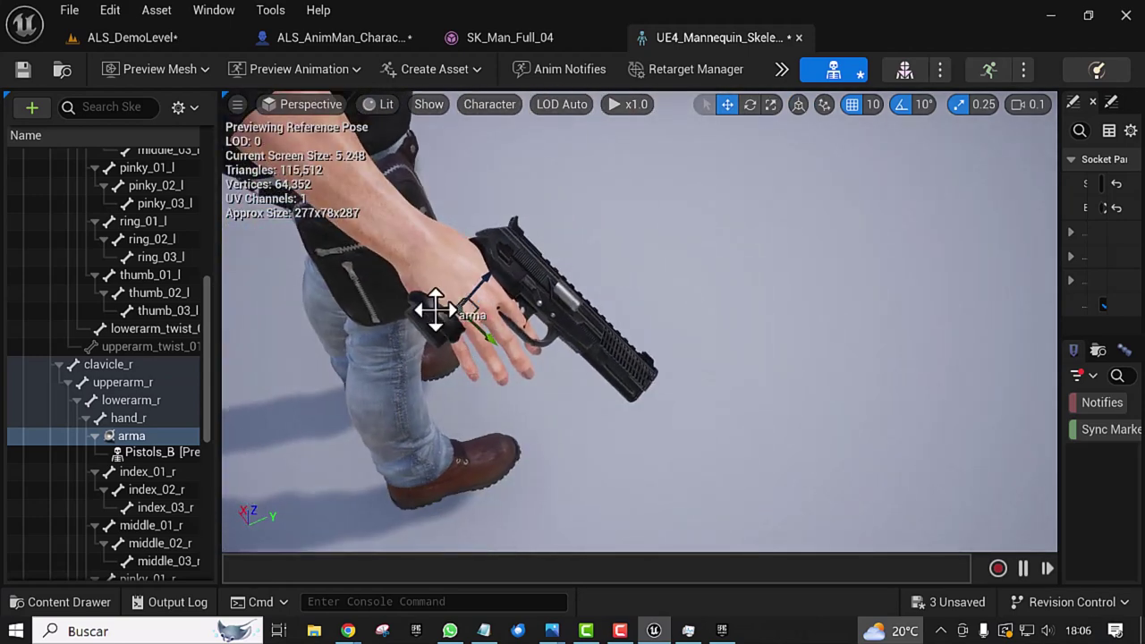
left_click_drag(442, 311, 429, 327)
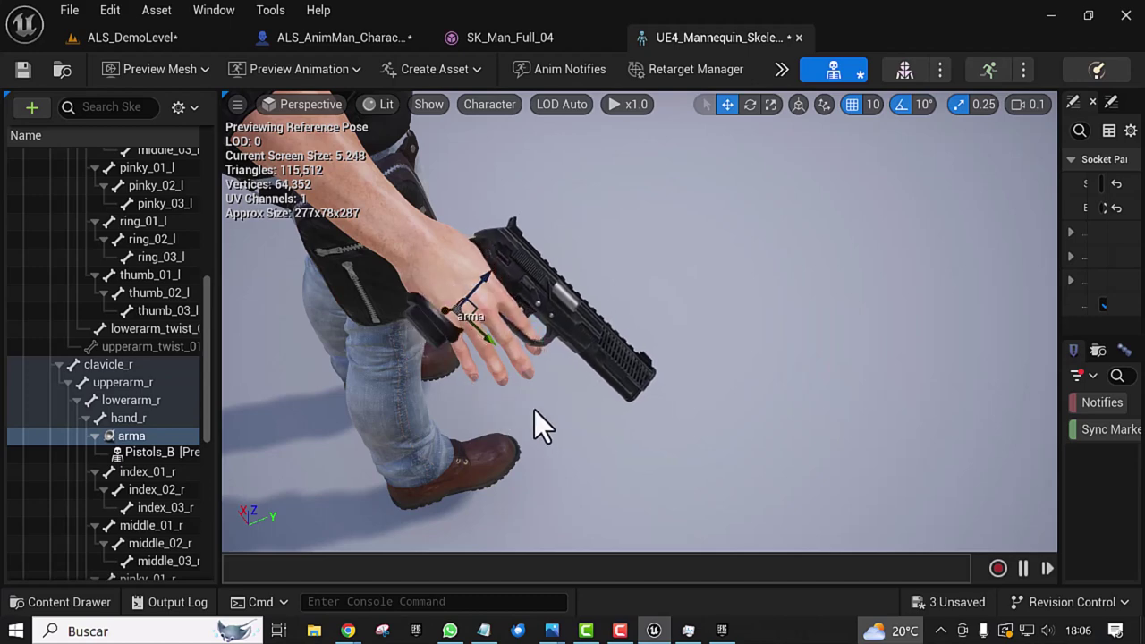
Step: Add Assault_Rifle_B as a second preview asset on the arma socket
right_click(140, 439)
mouse_move(204, 407)
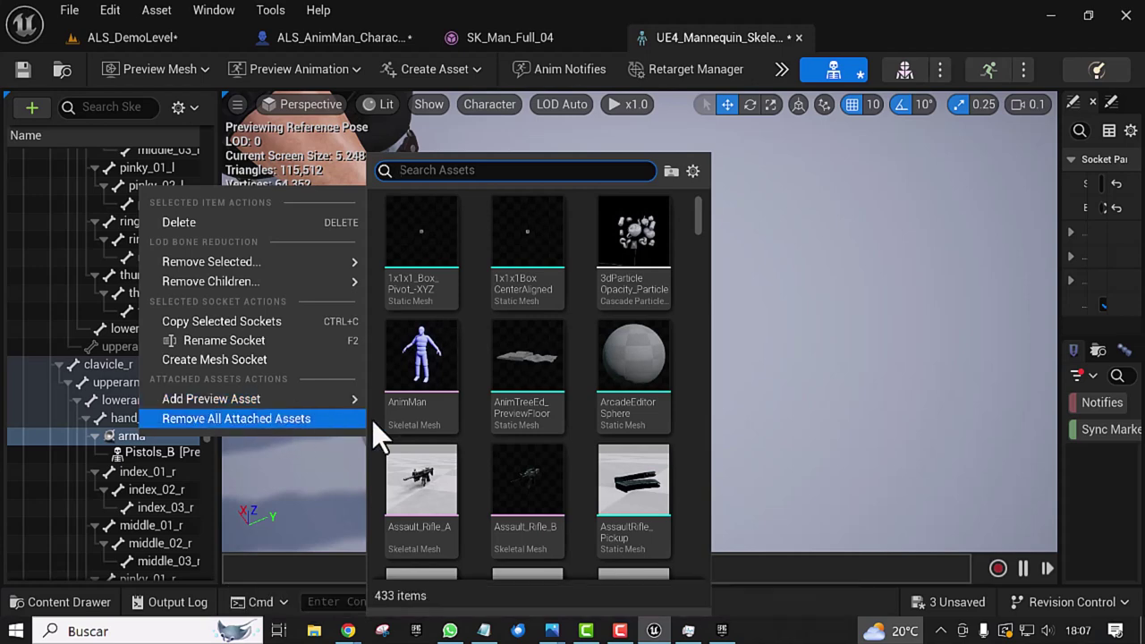
left_click(528, 488)
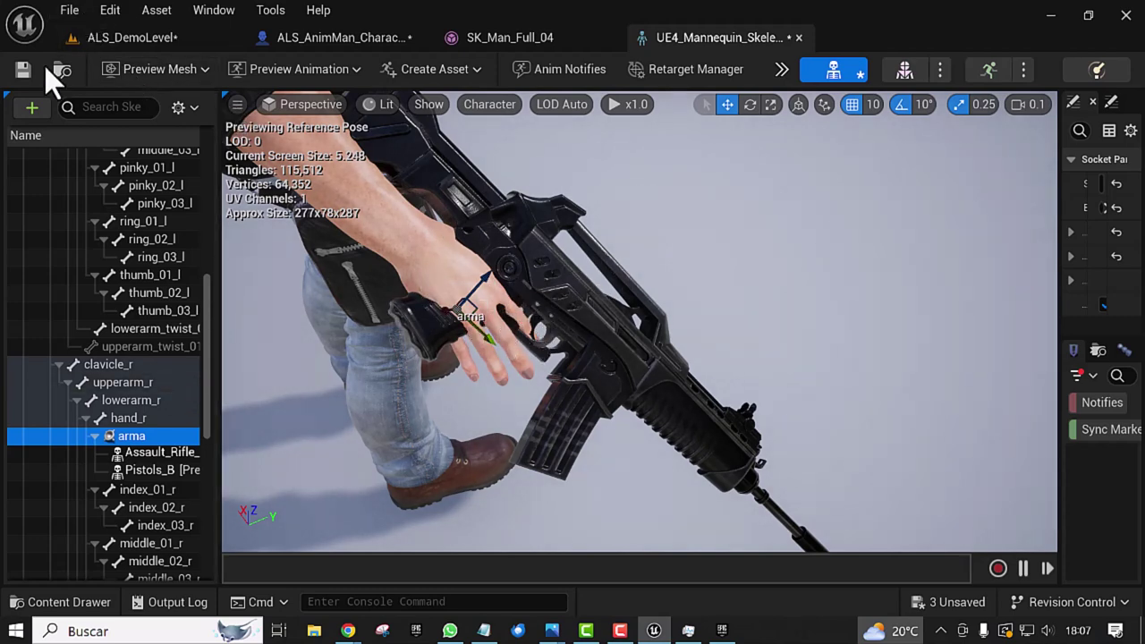
Step: Save the skeleton, then reopen and save the ALS_AnimMan character blueprint
left_click(24, 76)
left_click(132, 38)
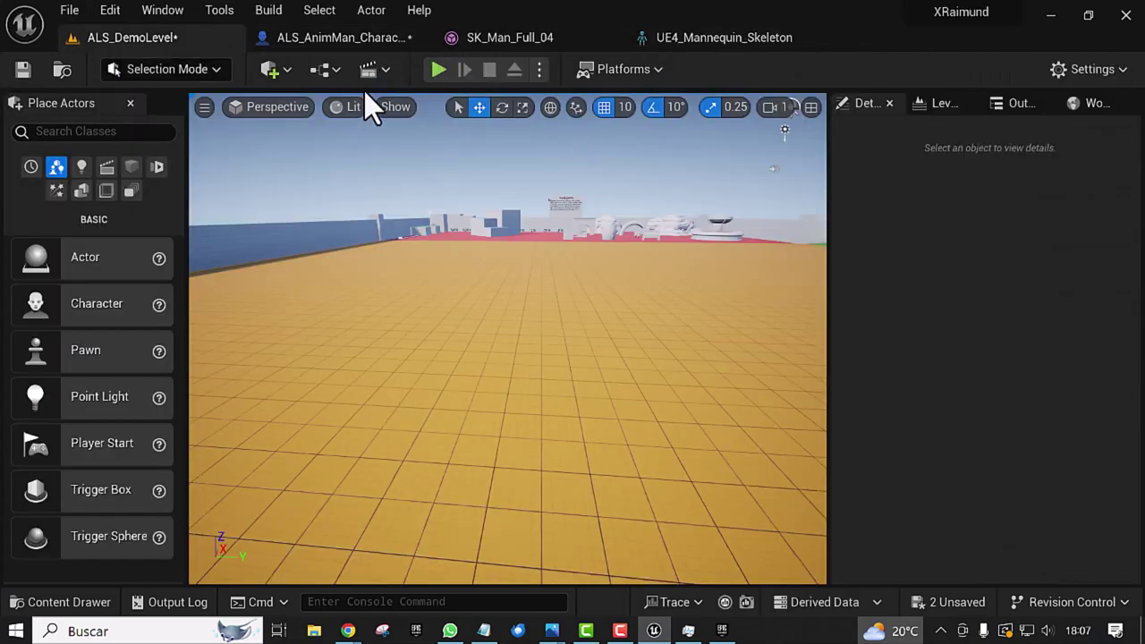
left_click(329, 39)
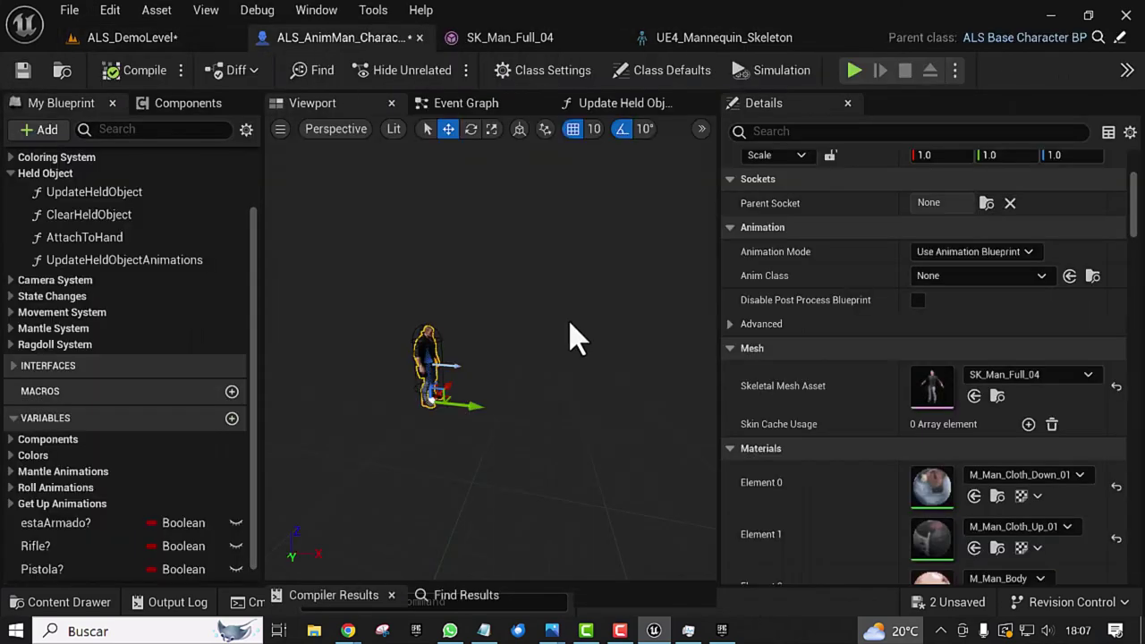
right_click_drag(475, 288, 474, 288)
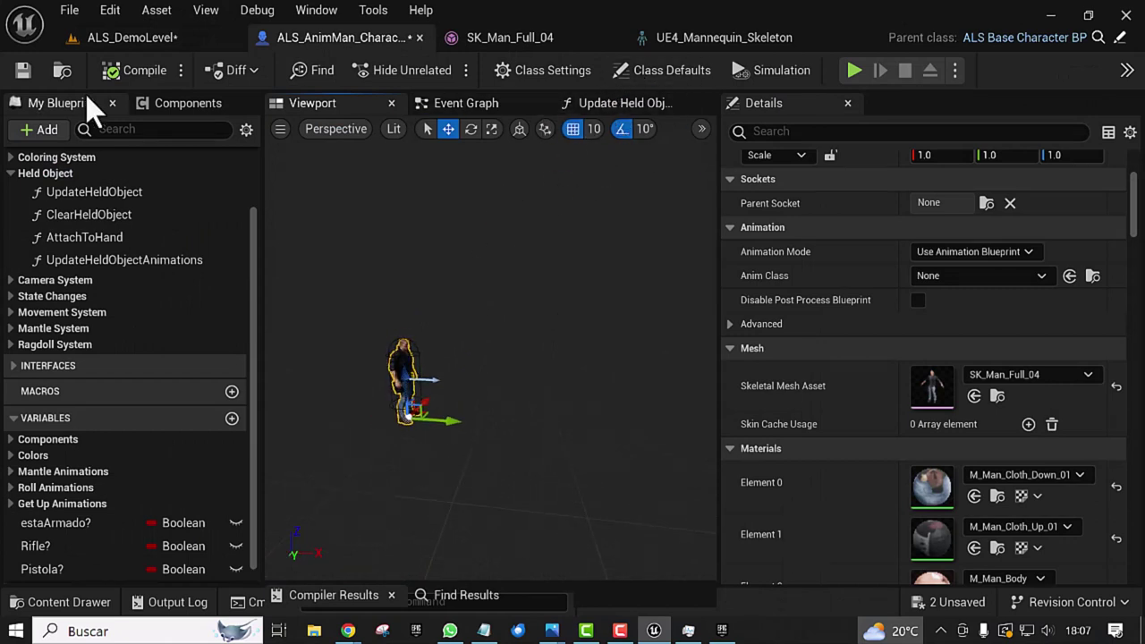
left_click(22, 72)
Step: Move the Body Mesh wire from the attach node's Target pin to its Parent pin
left_click(599, 103)
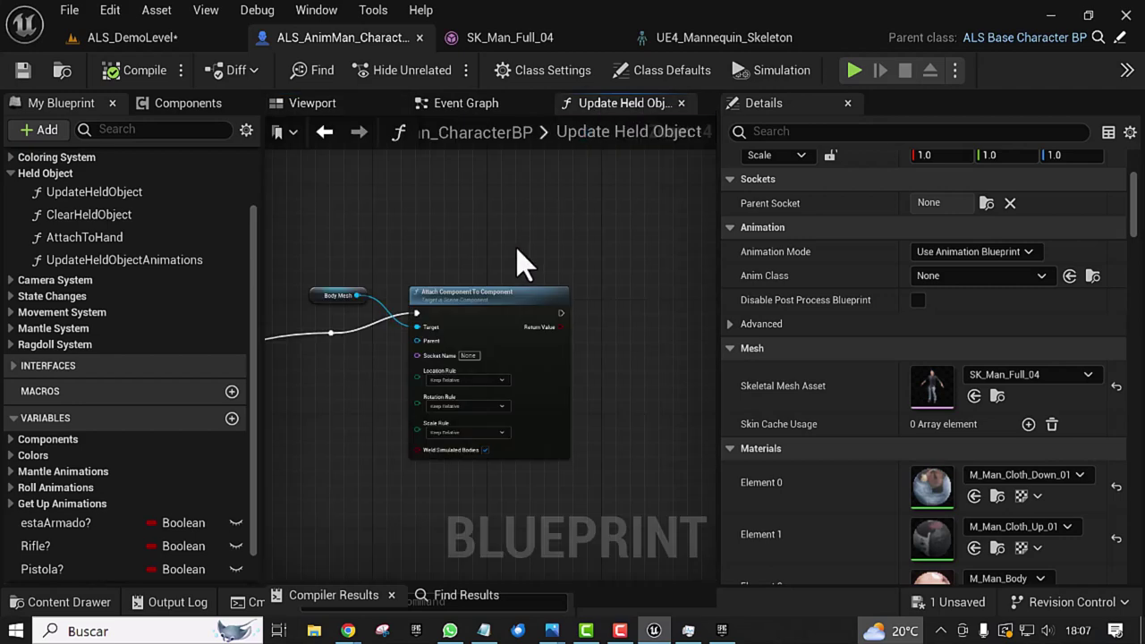
scroll(329, 450, "down", 3)
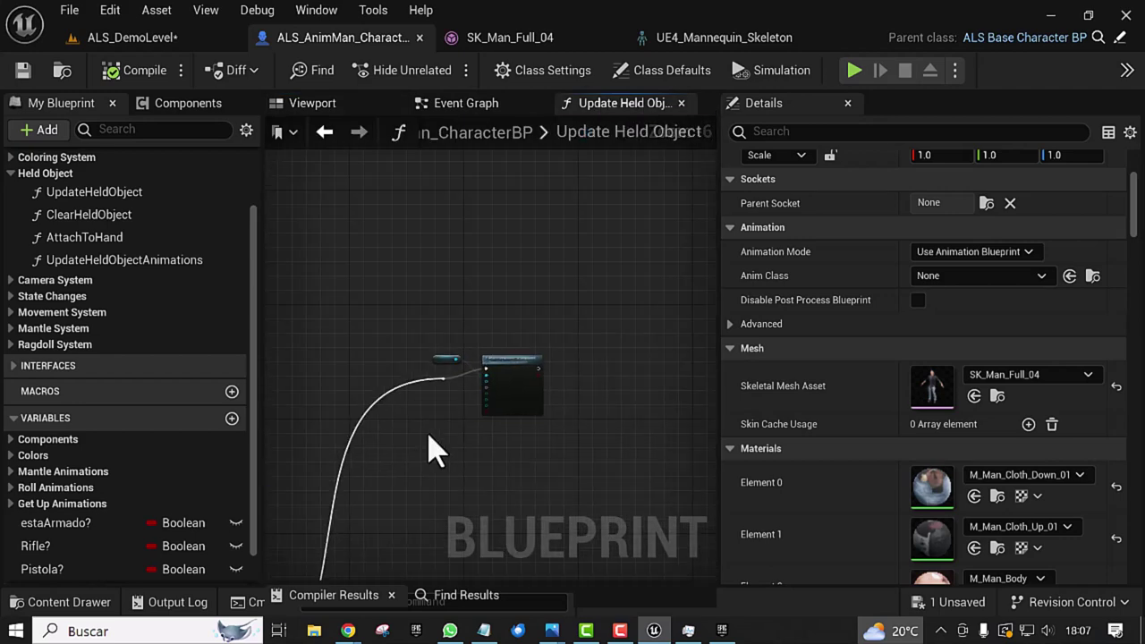
scroll(425, 435, "up", 4)
mouse_move(481, 367)
right_mouse_down()
mouse_move(340, 468)
mouse_move(405, 407)
right_mouse_up()
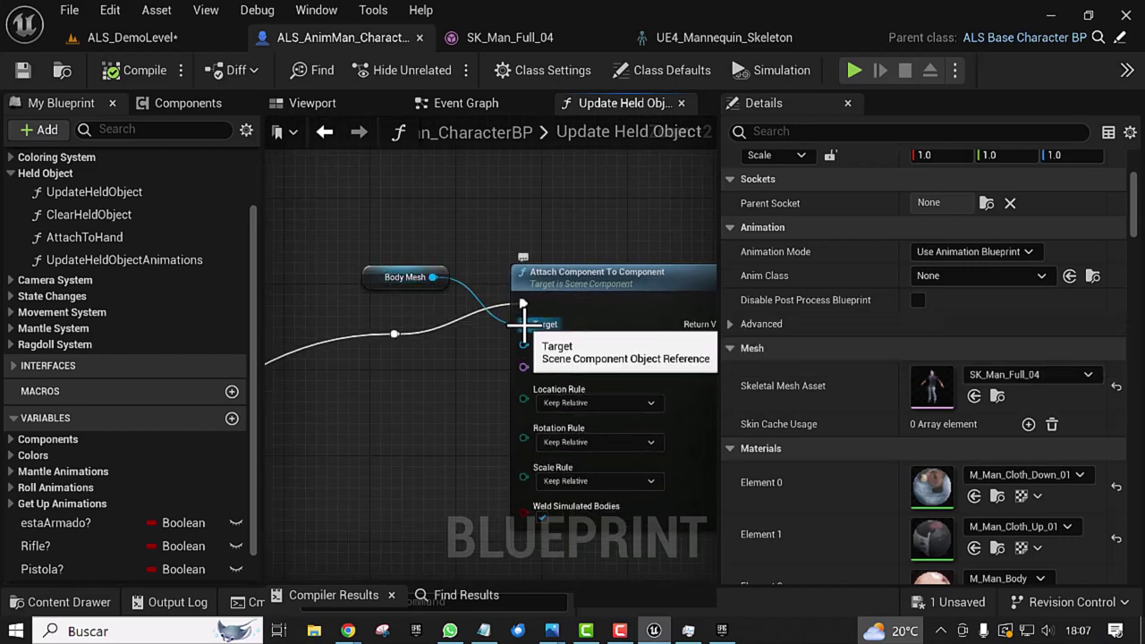
left_click_drag(528, 331, 559, 331)
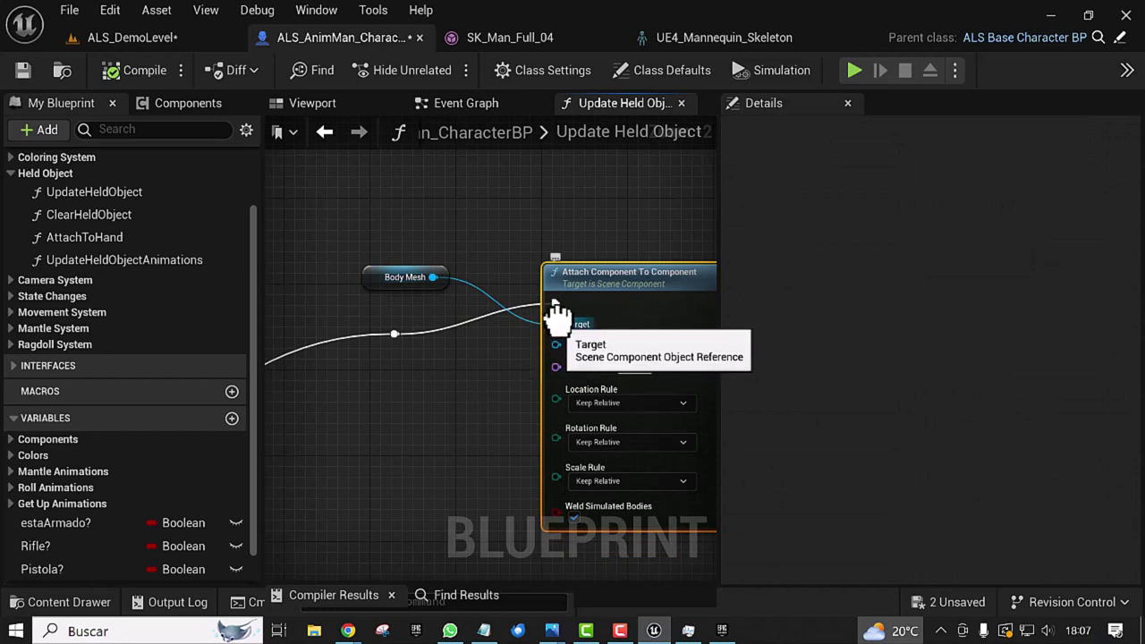
mouse_move(554, 325)
left_mouse_down("ctrl")
mouse_move(528, 398)
mouse_move(556, 351)
left_mouse_up("ctrl")
mouse_move(390, 281)
left_mouse_down()
mouse_move(407, 416)
mouse_move(406, 401)
left_mouse_up()
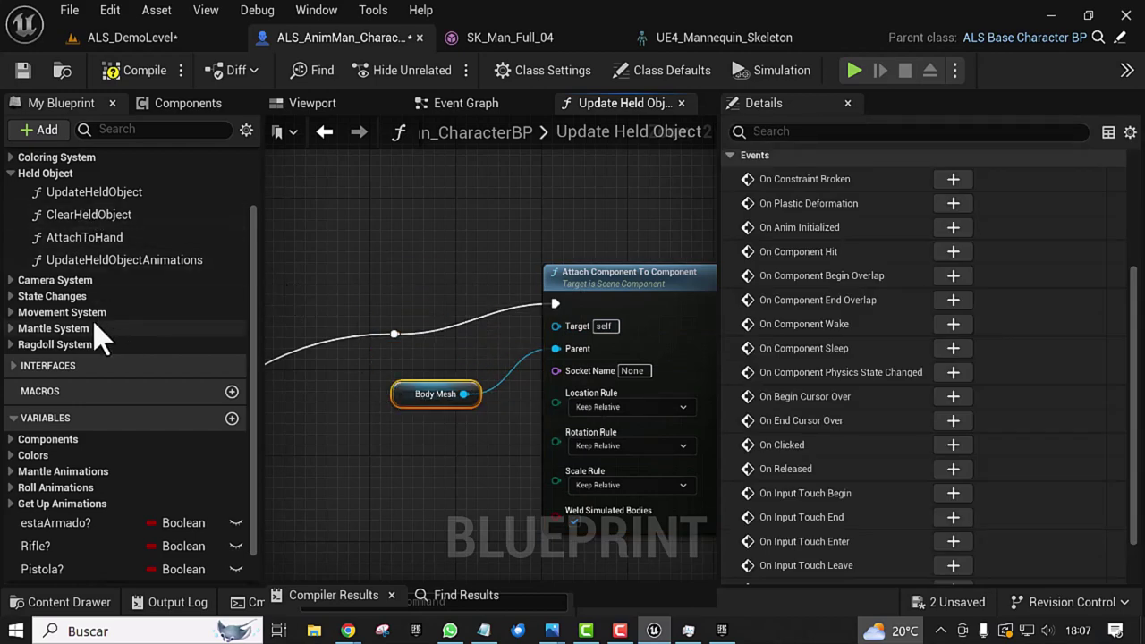
Step: Try placing the Rifle? variable in the graph, then drag it back out
scroll(100, 338, "down", 1)
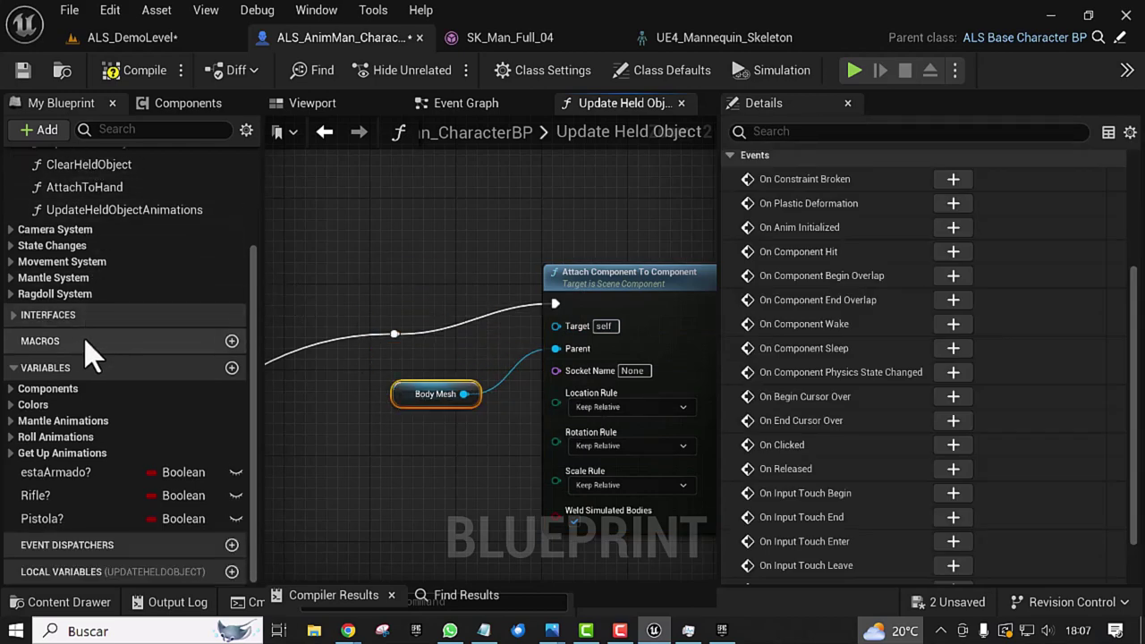
left_click(61, 499)
mouse_move(61, 502)
left_mouse_down()
mouse_move(446, 158)
mouse_move(374, 291)
left_mouse_up()
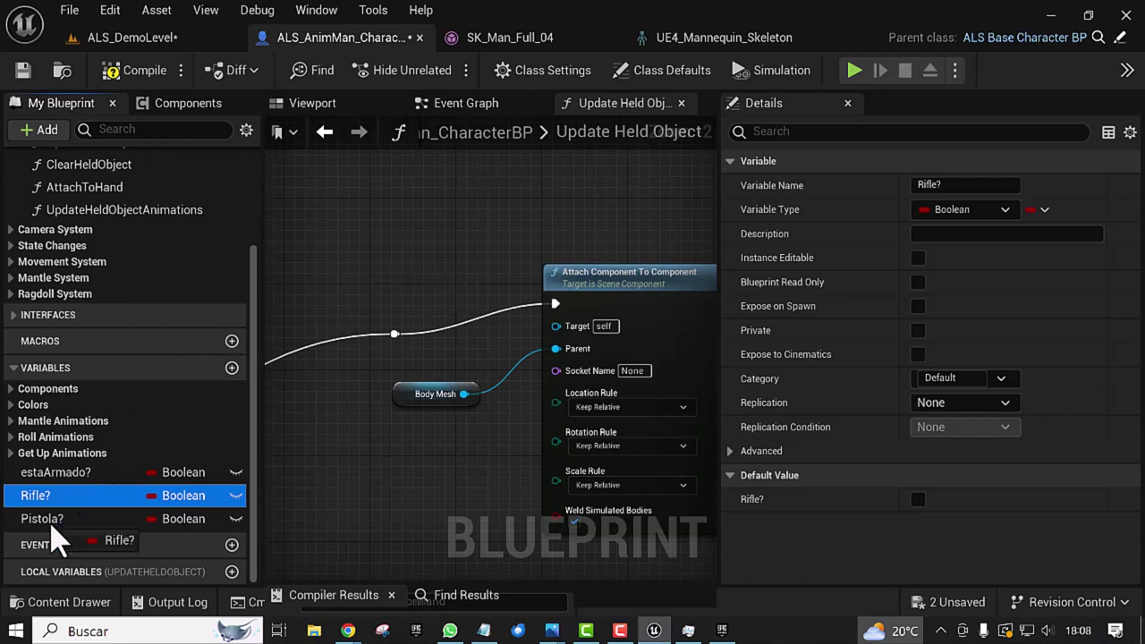
left_click_drag(386, 285, 41, 494)
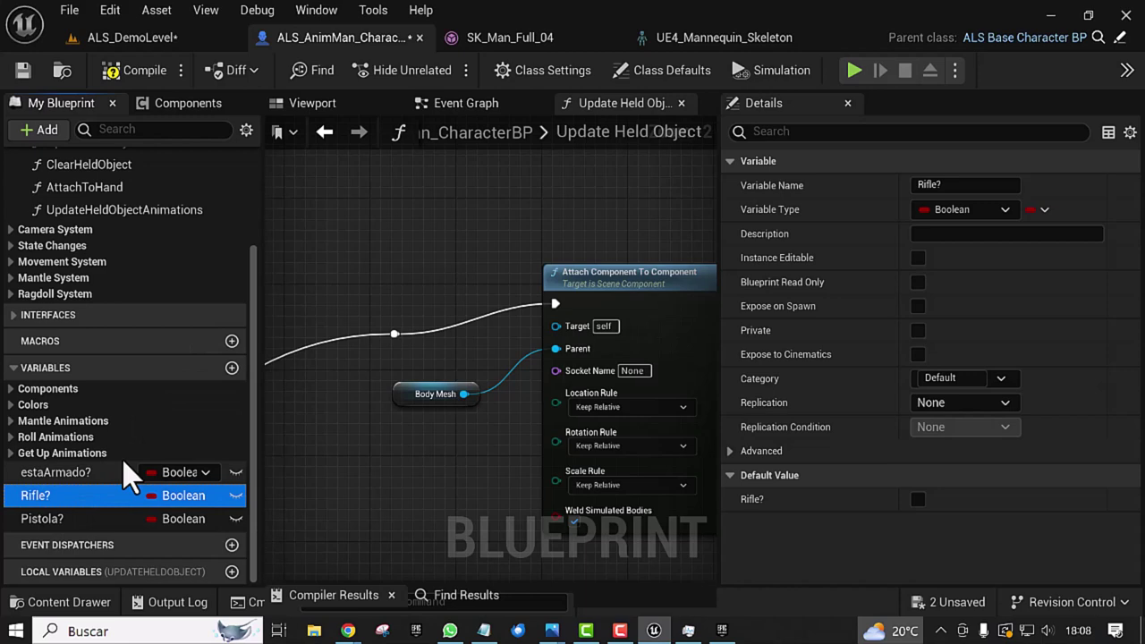
left_click(450, 251)
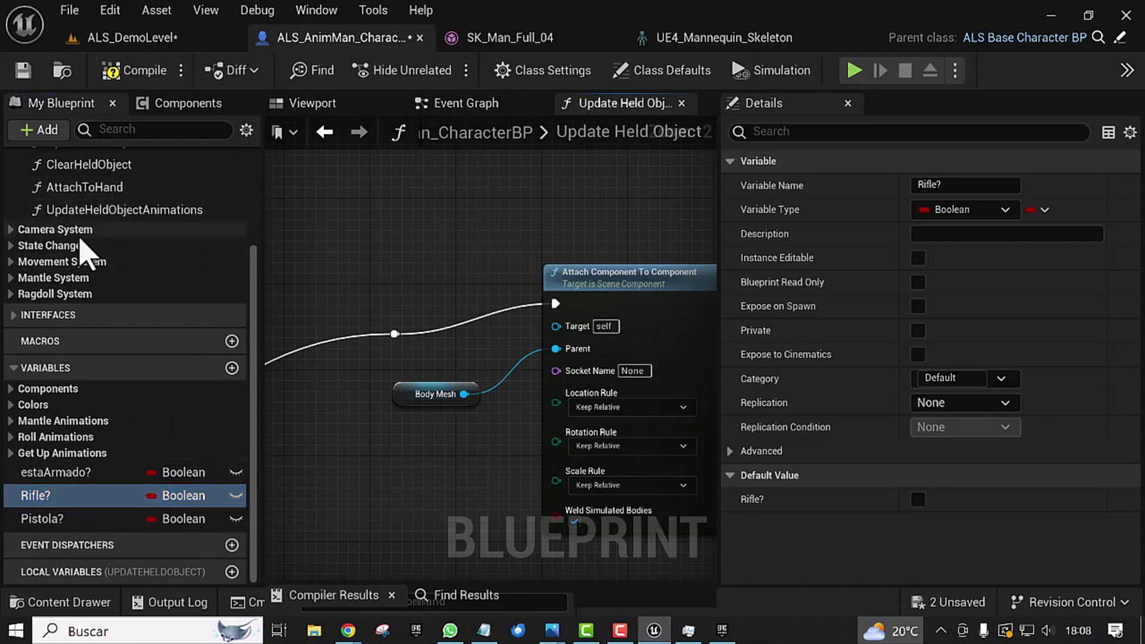
scroll(116, 228, "up", 3)
scroll(133, 228, "up", 2)
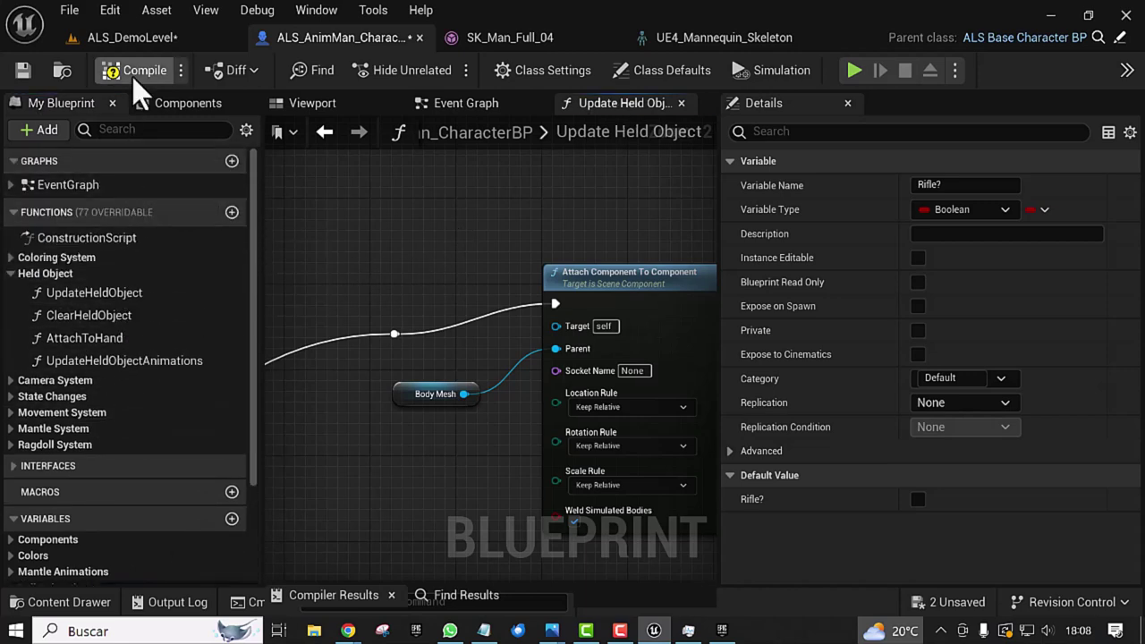
Step: Add an Assault Rifle B node to the graph and set the attach Socket Name to arma
left_click(183, 103)
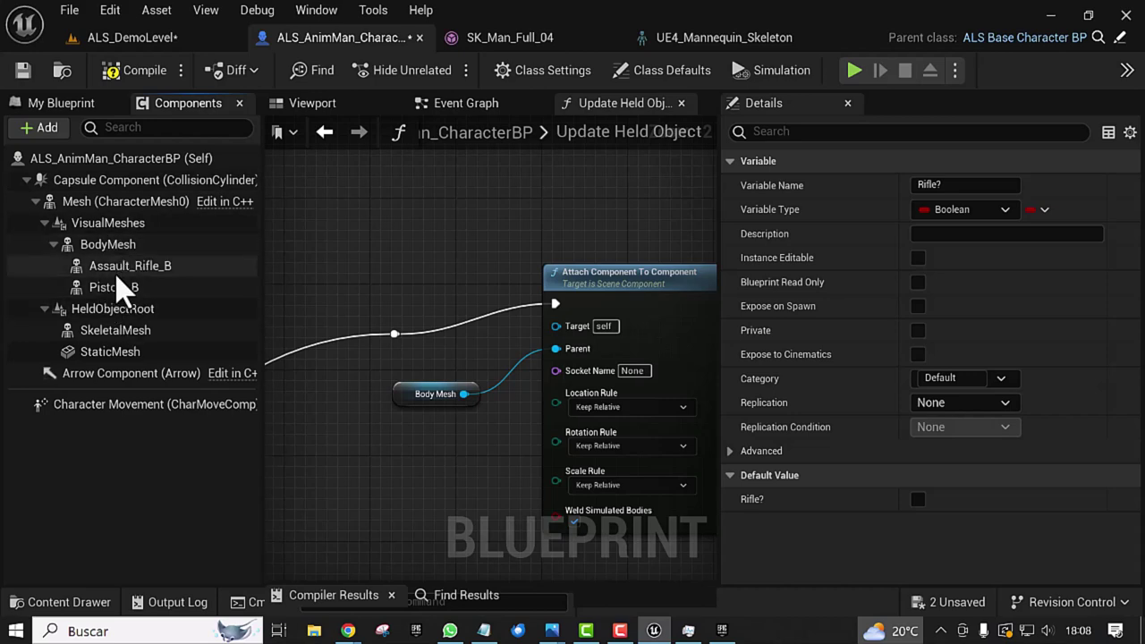
mouse_move(107, 273)
left_mouse_down()
mouse_move(407, 278)
mouse_move(571, 328)
mouse_move(548, 255)
left_mouse_up()
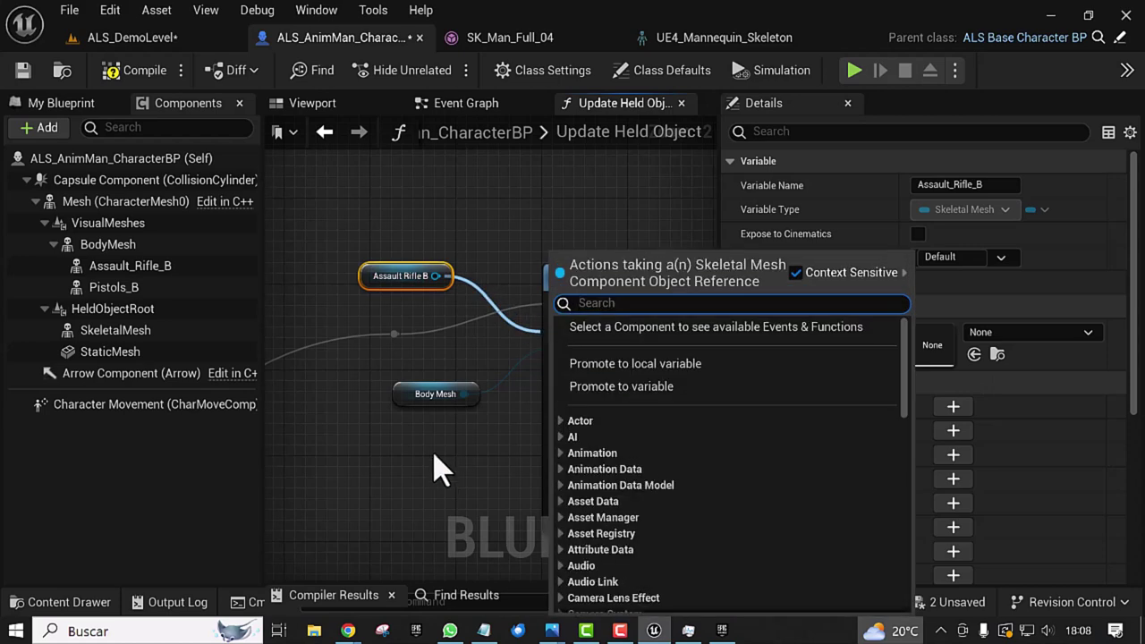
right_click_drag(435, 468, 313, 425)
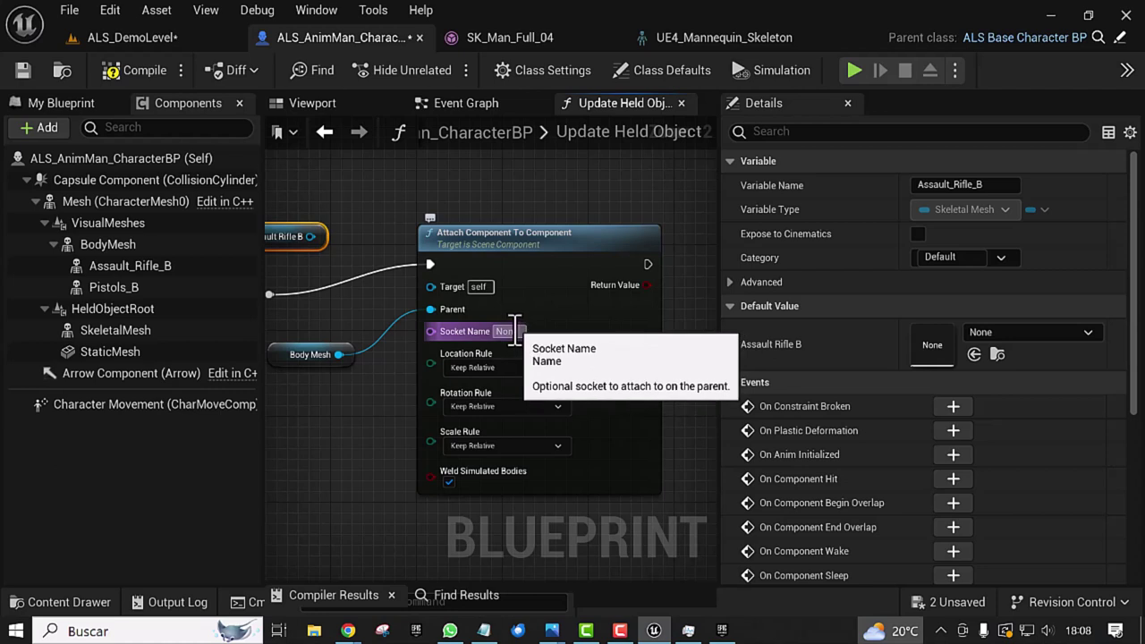
left_click(519, 332)
type("arma")
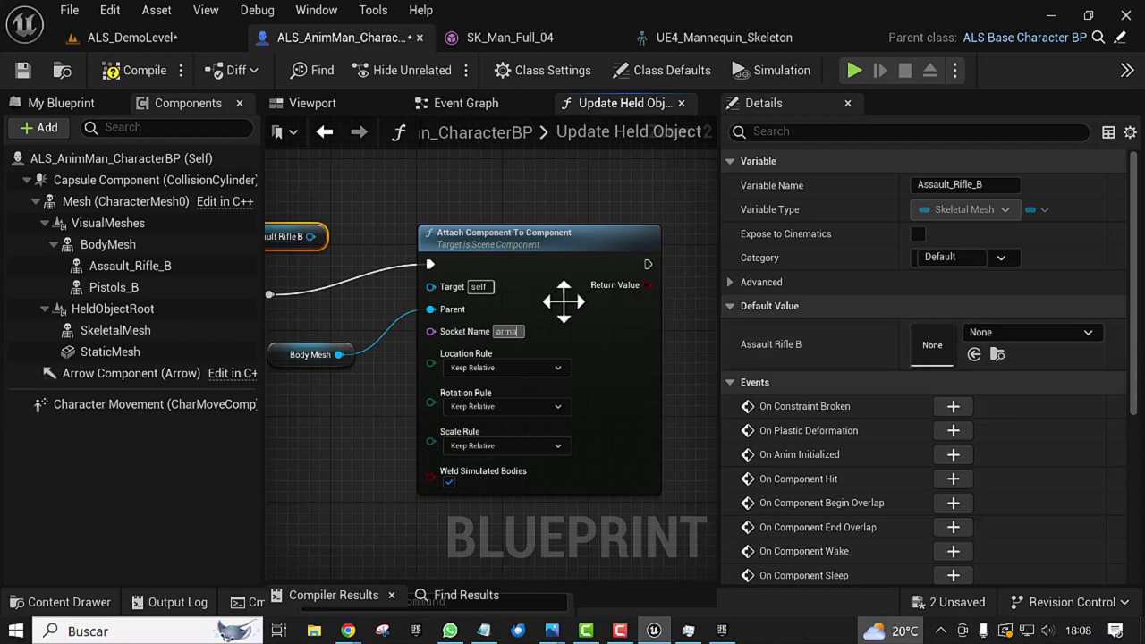
left_click(319, 466)
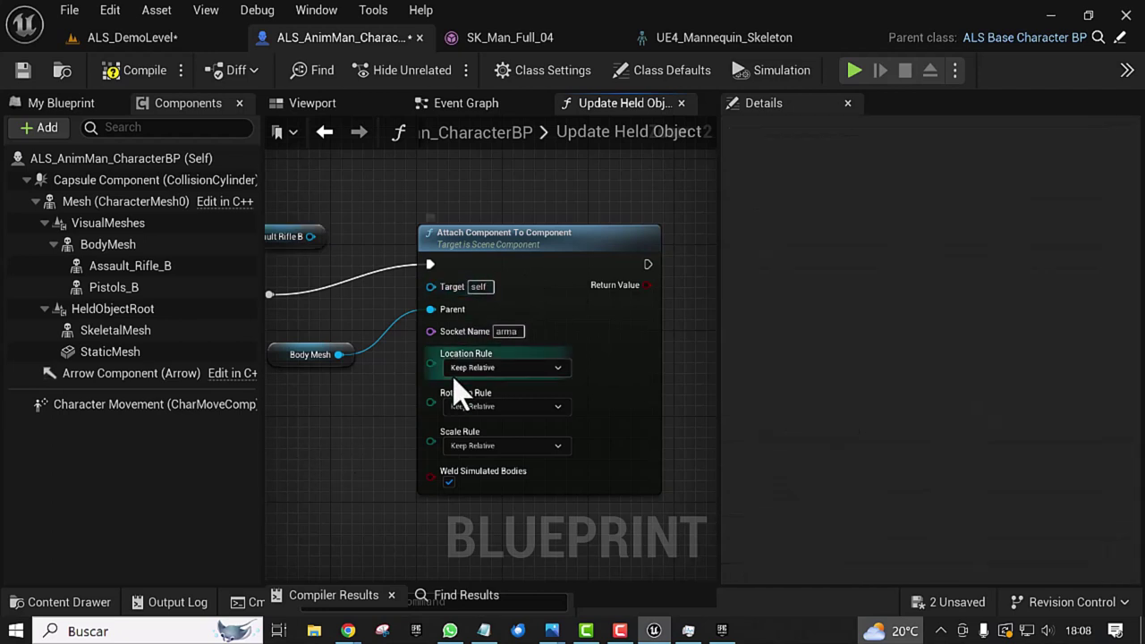
Step: Set the Location, Rotation and Scale rules all to Snap to Target
left_click(557, 368)
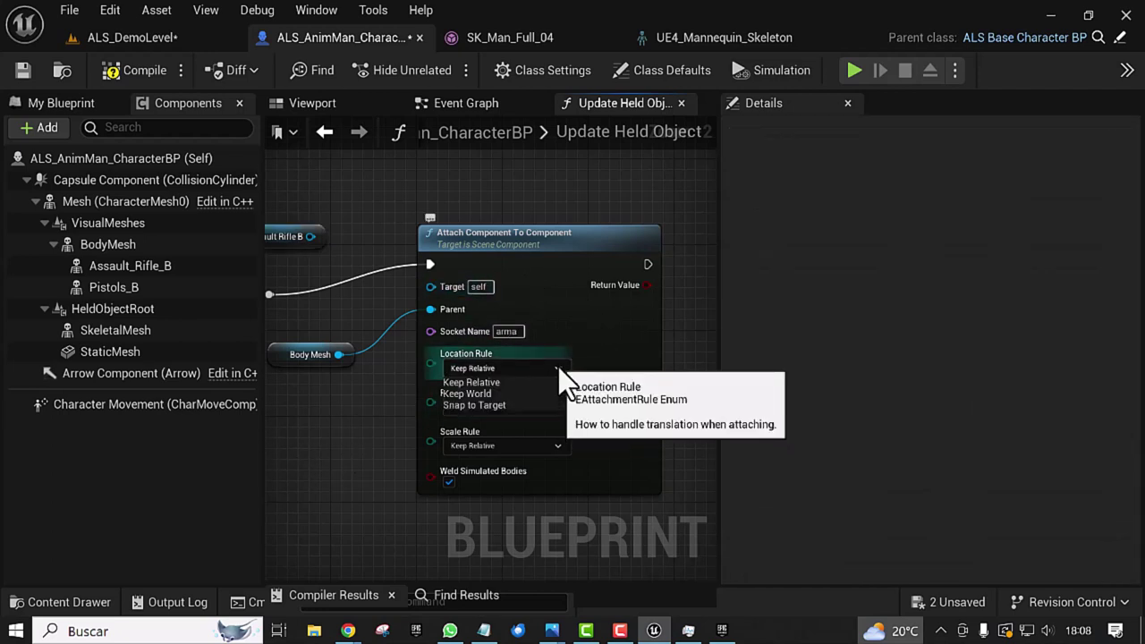
left_click(483, 406)
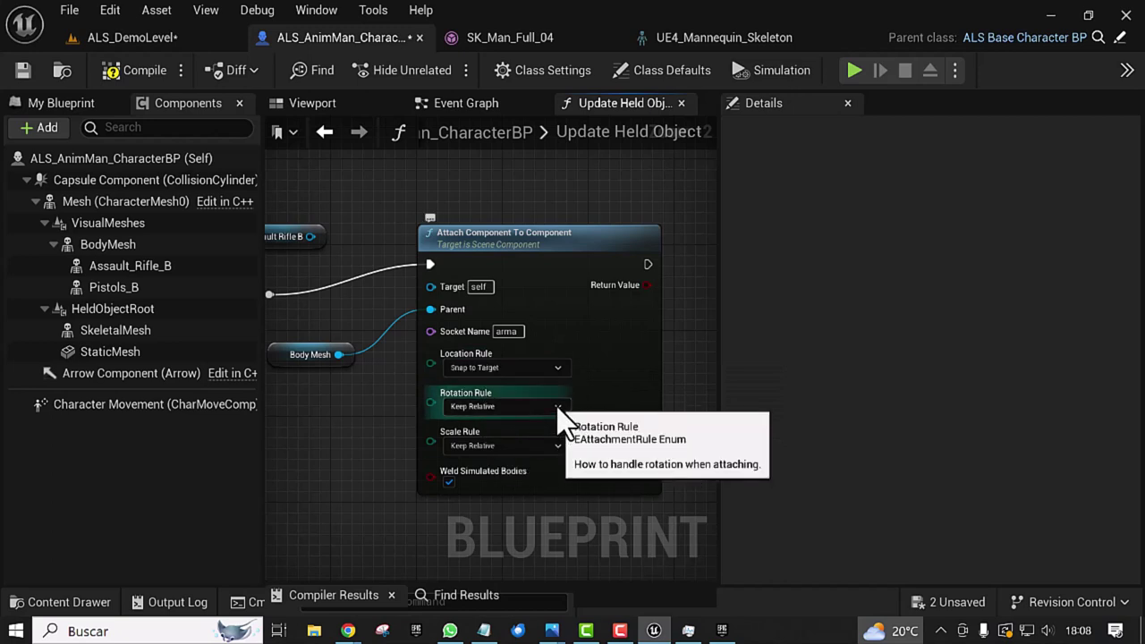
left_click(548, 408)
left_click(506, 445)
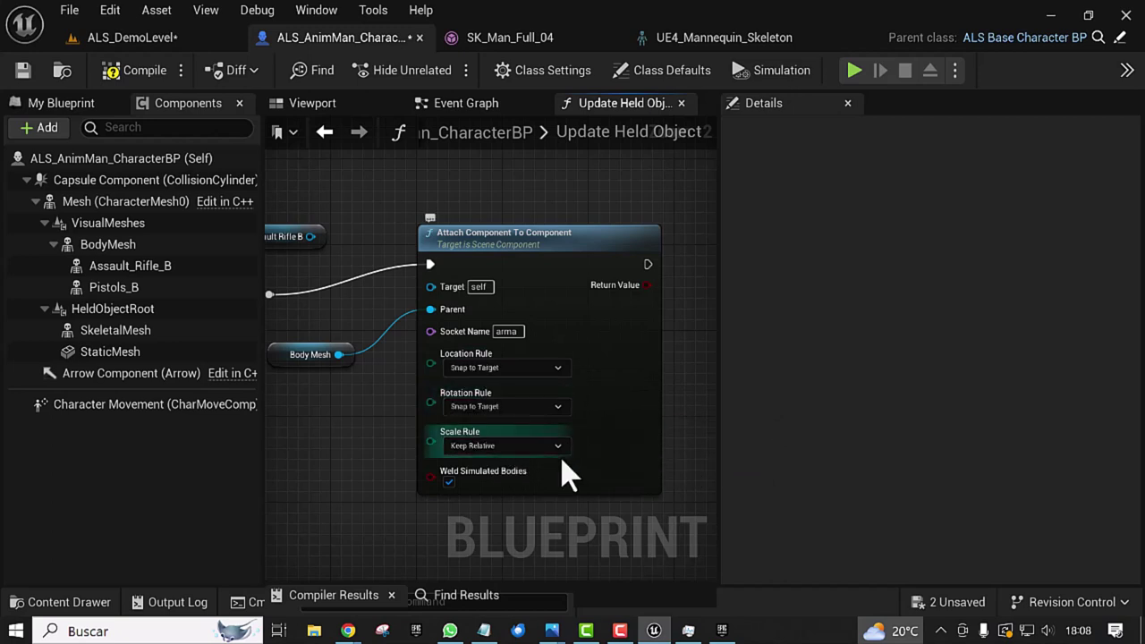
left_click(558, 447)
left_click(490, 484)
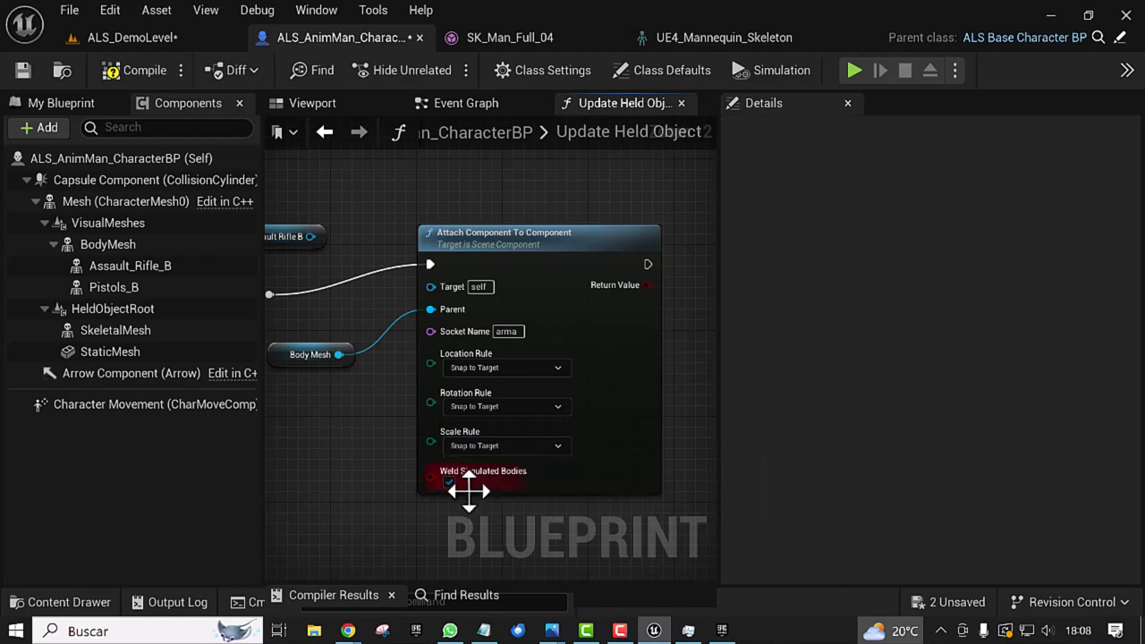
scroll(340, 461, "down", 3)
mouse_move(327, 460)
right_mouse_down()
mouse_move(440, 439)
mouse_move(409, 486)
right_mouse_up()
scroll(438, 448, "down", 3)
Step: Pan and zoom the graph, nudging Clear Held Object up, to reveal Switch on ALS_OverlayState
scroll(416, 458, "up", 6)
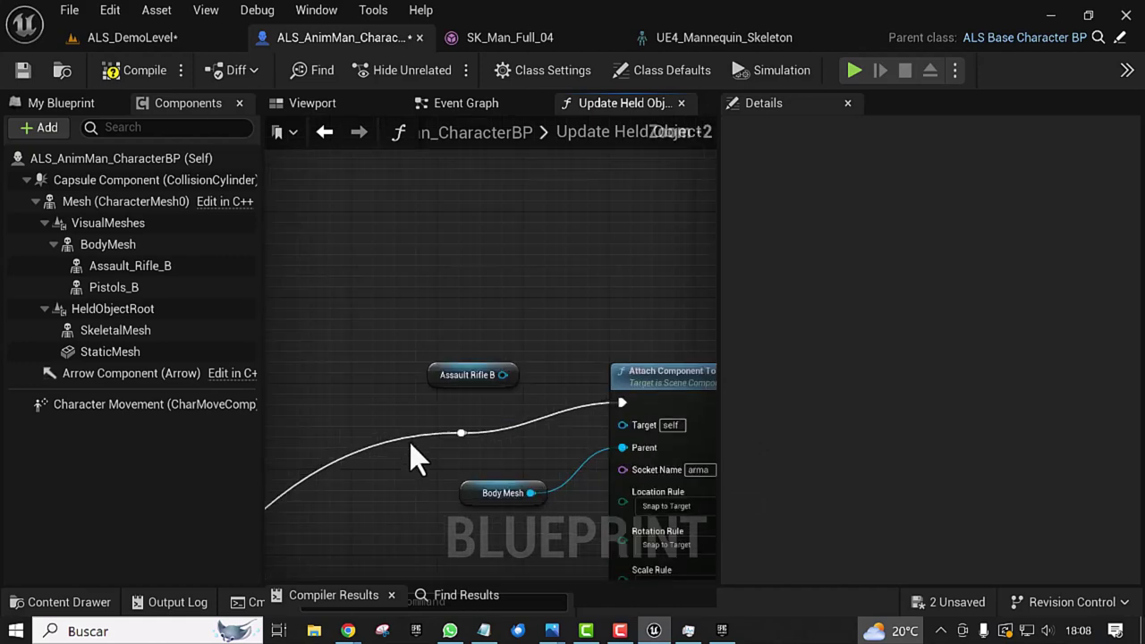
right_click_drag(531, 440, 410, 353)
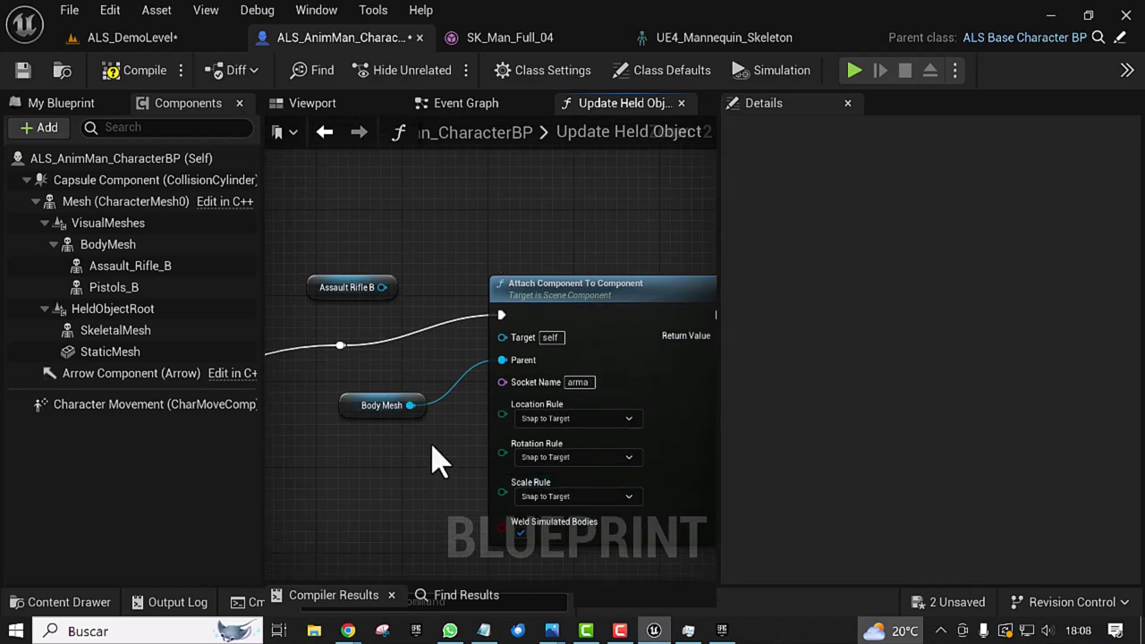
right_click_drag(439, 461, 589, 477)
right_click_drag(427, 479, 452, 528)
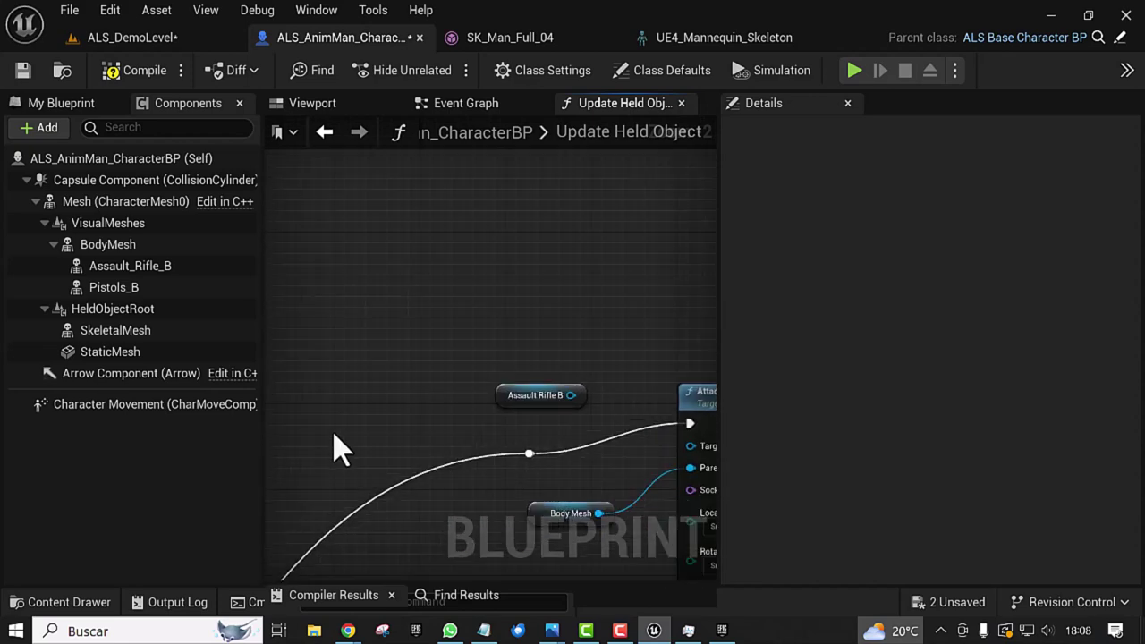
right_click_drag(385, 400, 657, 313)
scroll(590, 320, "down", 3)
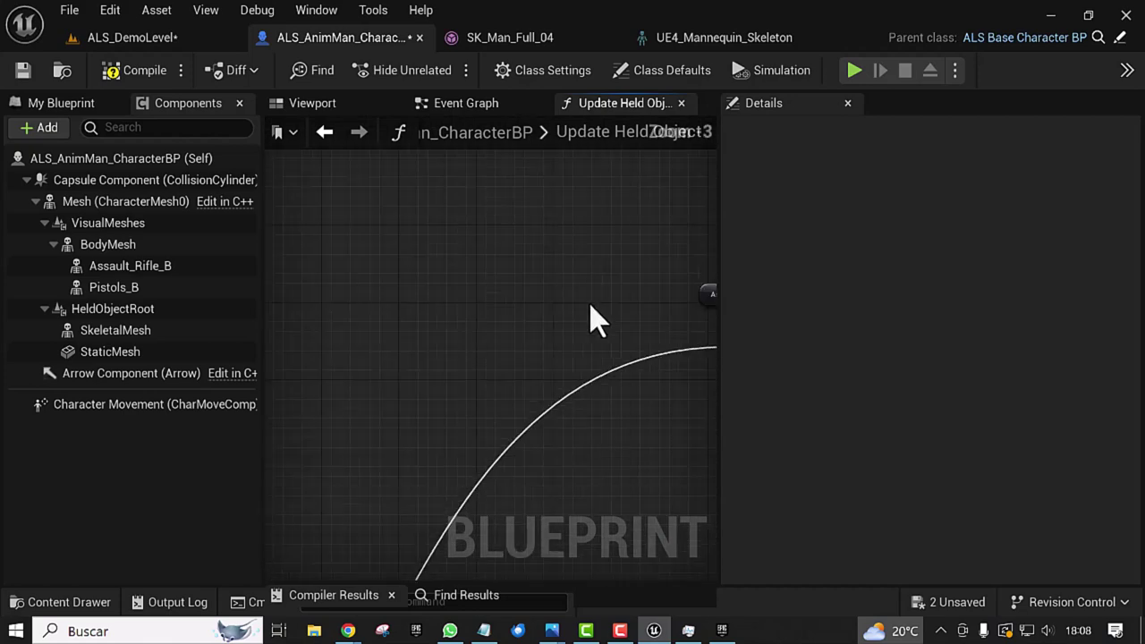
scroll(563, 468, "down", 4)
right_click_drag(563, 468, 633, 375)
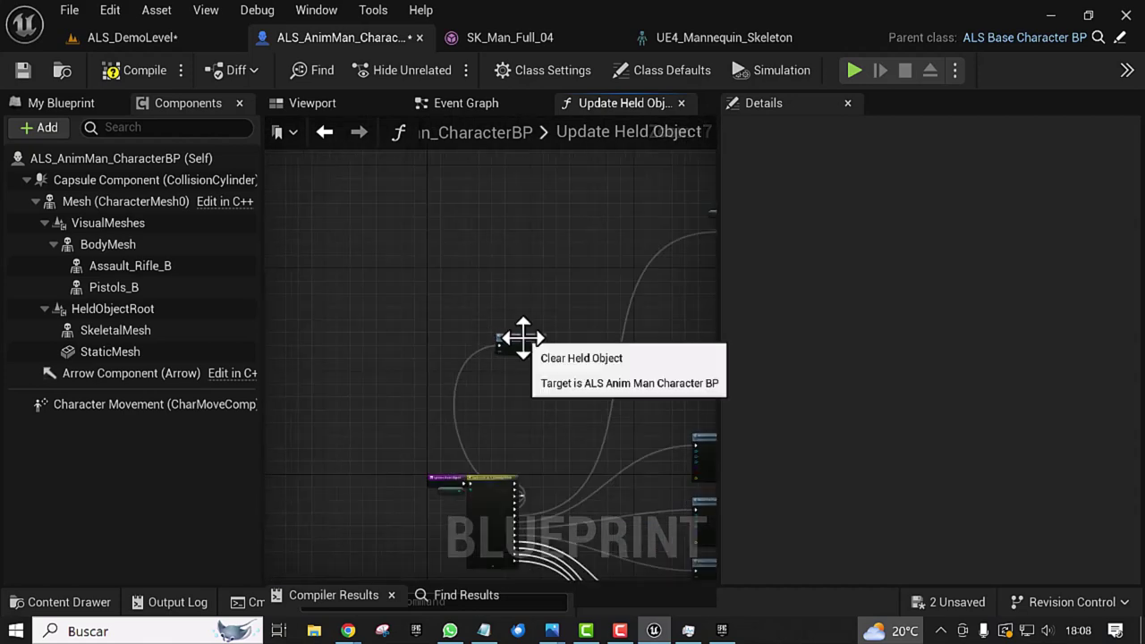
left_click_drag(521, 344, 519, 278)
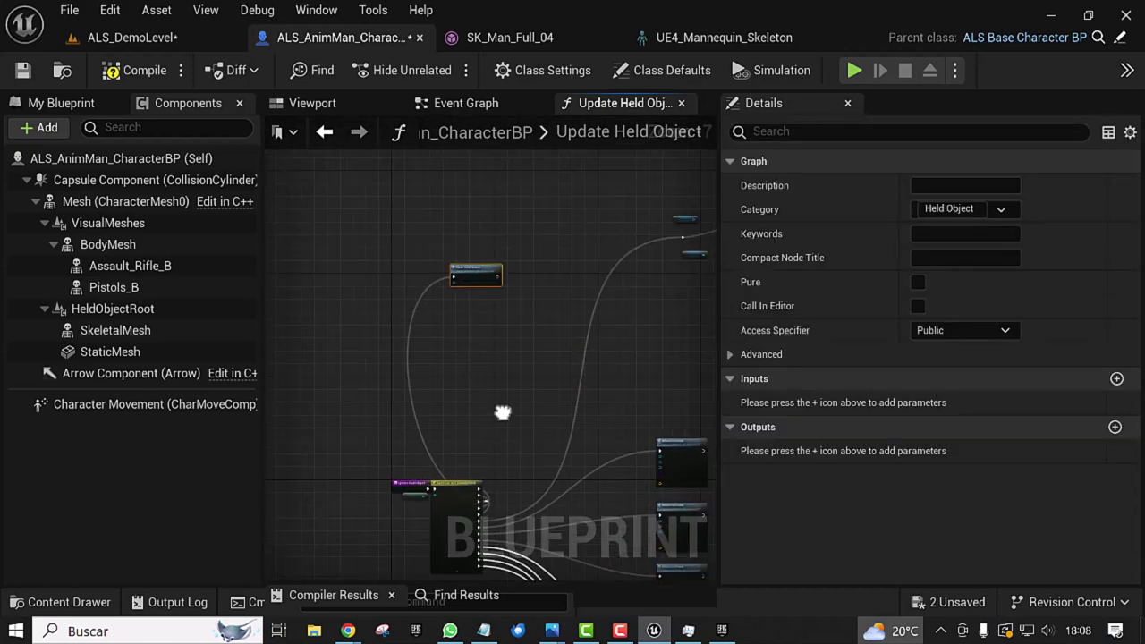
scroll(504, 393, "up", 2)
scroll(490, 367, "up", 2)
right_click_drag(490, 364, 511, 221)
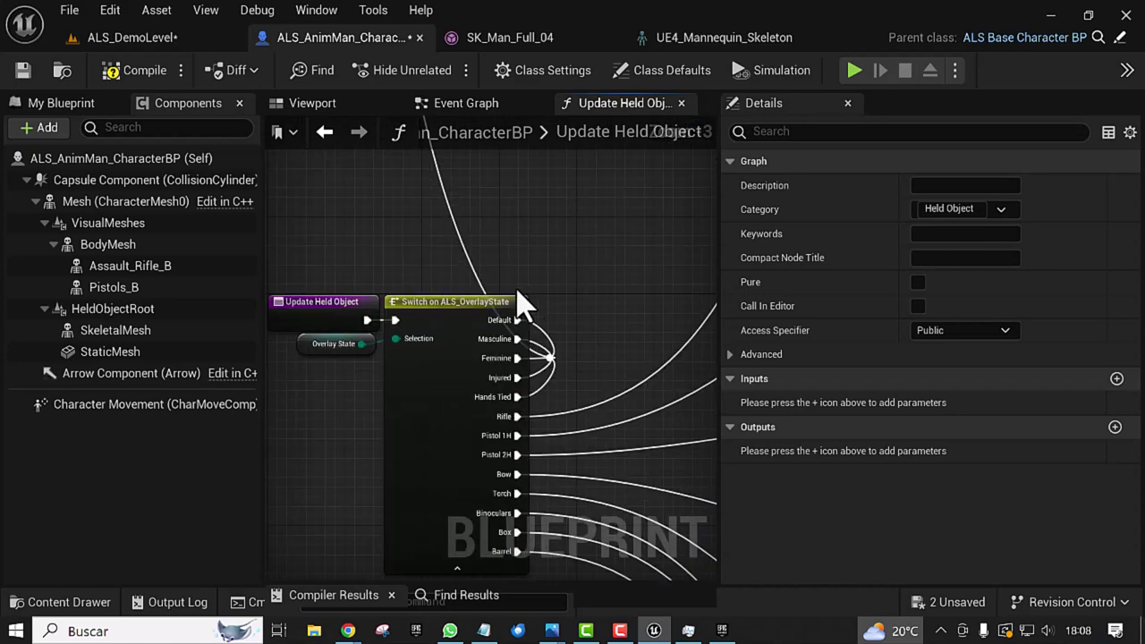
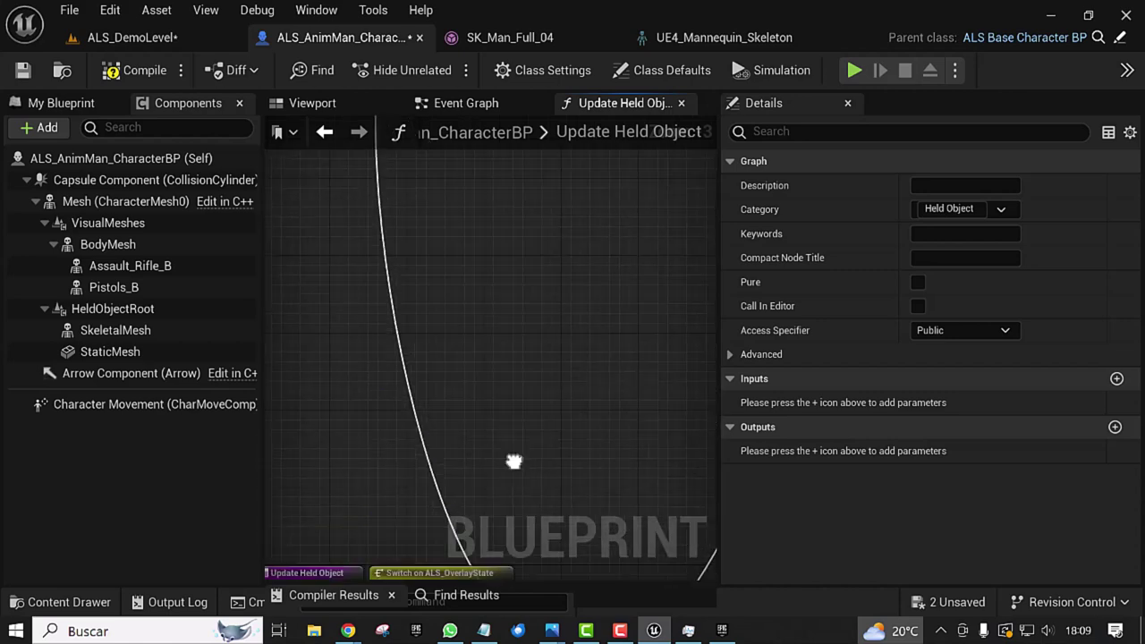
Step: Drop Assault_Rifle_B and Pistols_B getters from Components, stacked above the Clear Held Object node
right_click_drag(528, 206, 513, 510)
right_click_drag(417, 366, 450, 410)
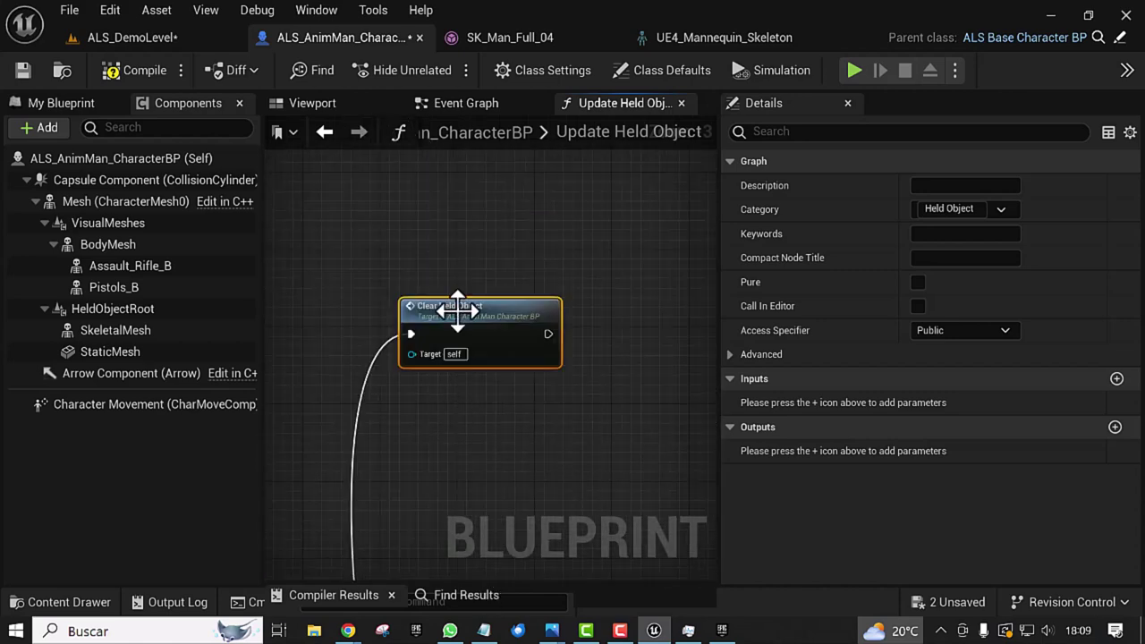
right_click_drag(457, 311, 419, 370)
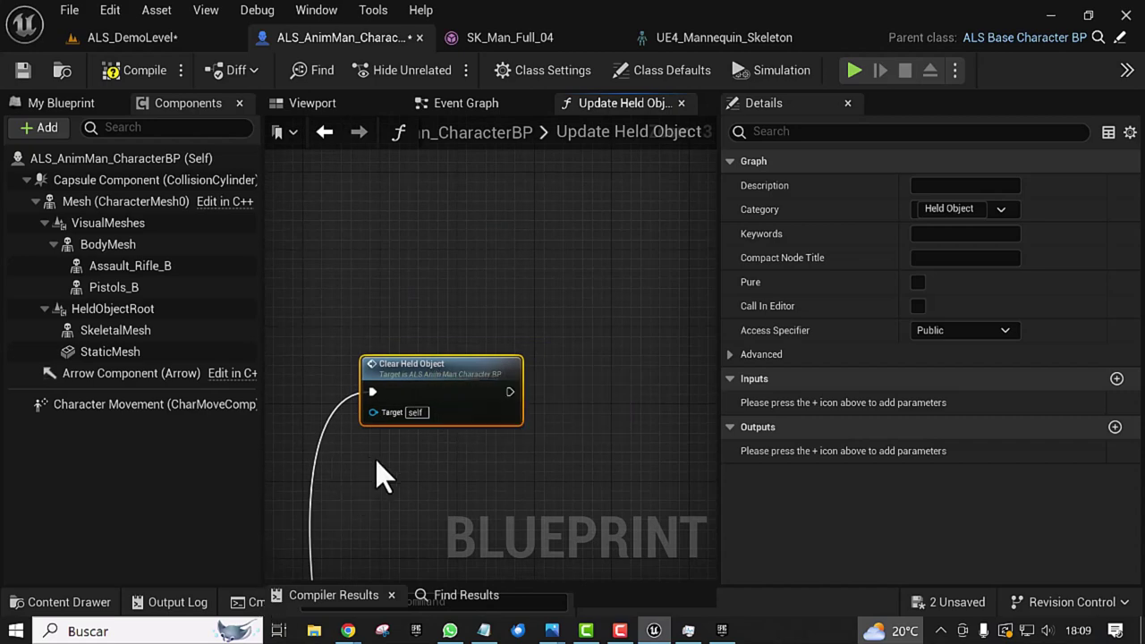
right_click_drag(376, 479, 391, 439)
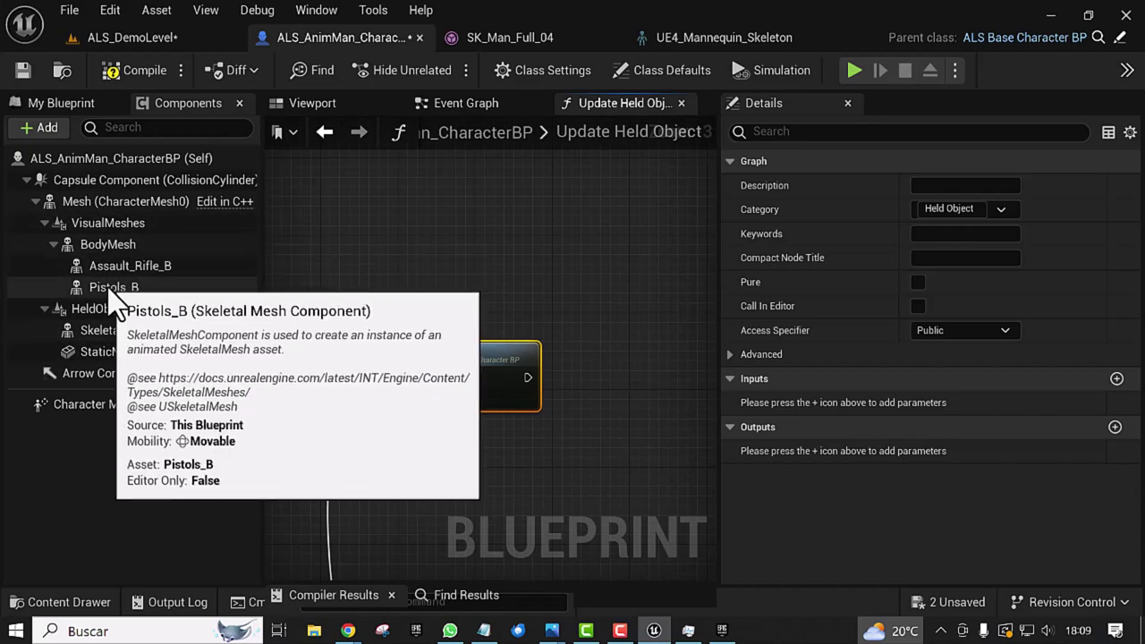
mouse_move(130, 266)
left_mouse_down()
mouse_move(403, 273)
mouse_move(456, 215)
left_mouse_up()
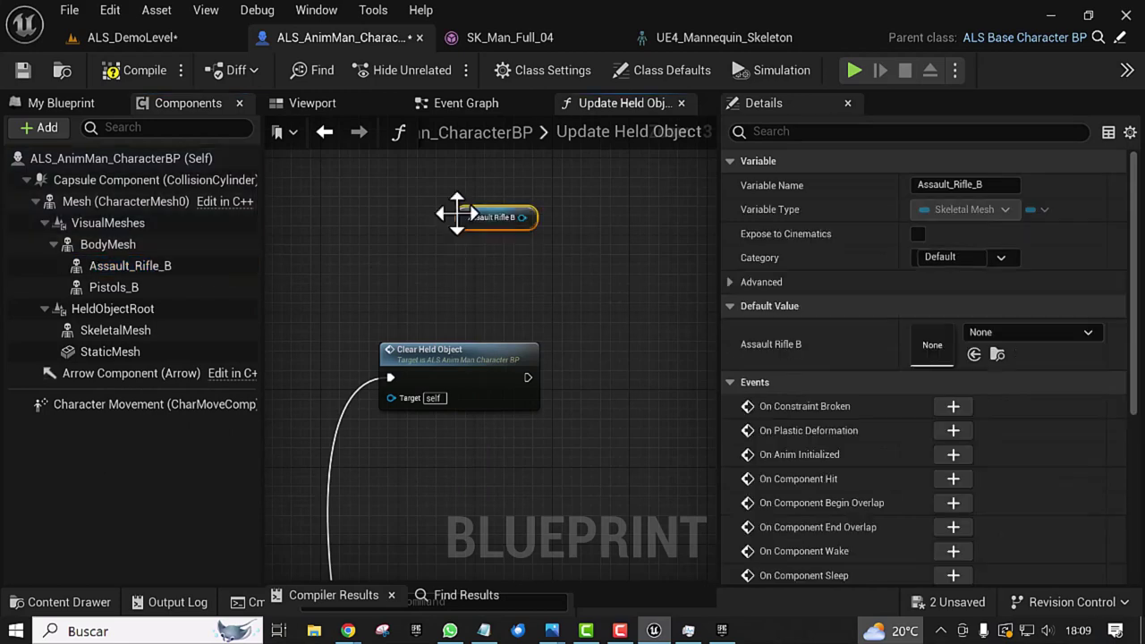
left_click_drag(103, 286, 464, 254)
right_click_drag(599, 257, 463, 253)
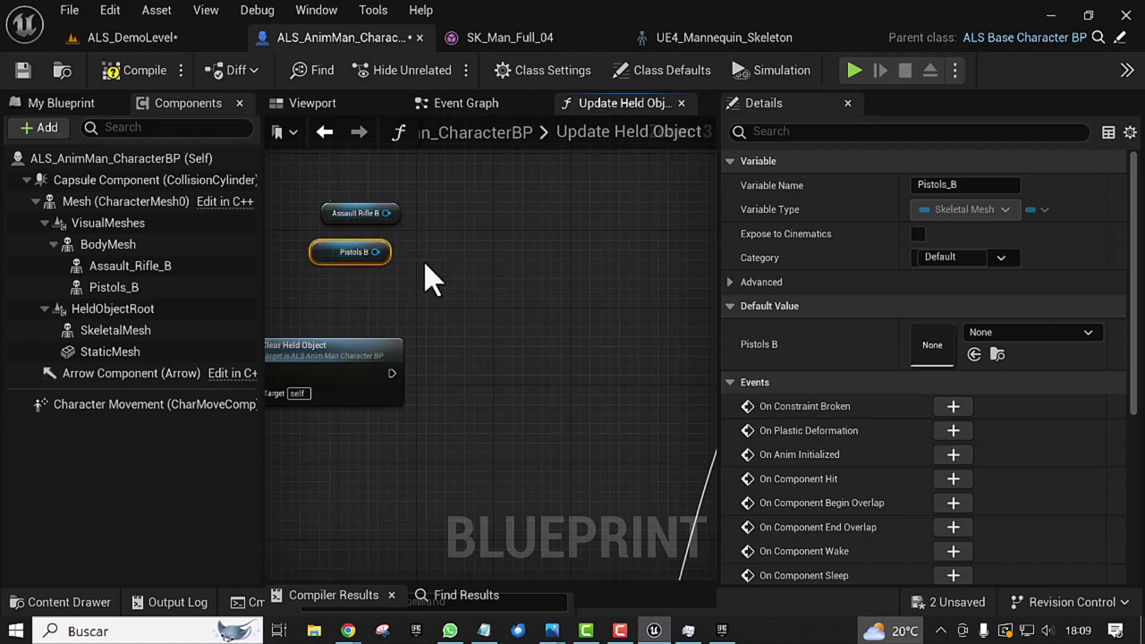
scroll(428, 279, "up", 1)
scroll(443, 305, "up", 1)
scroll(452, 331, "up", 1)
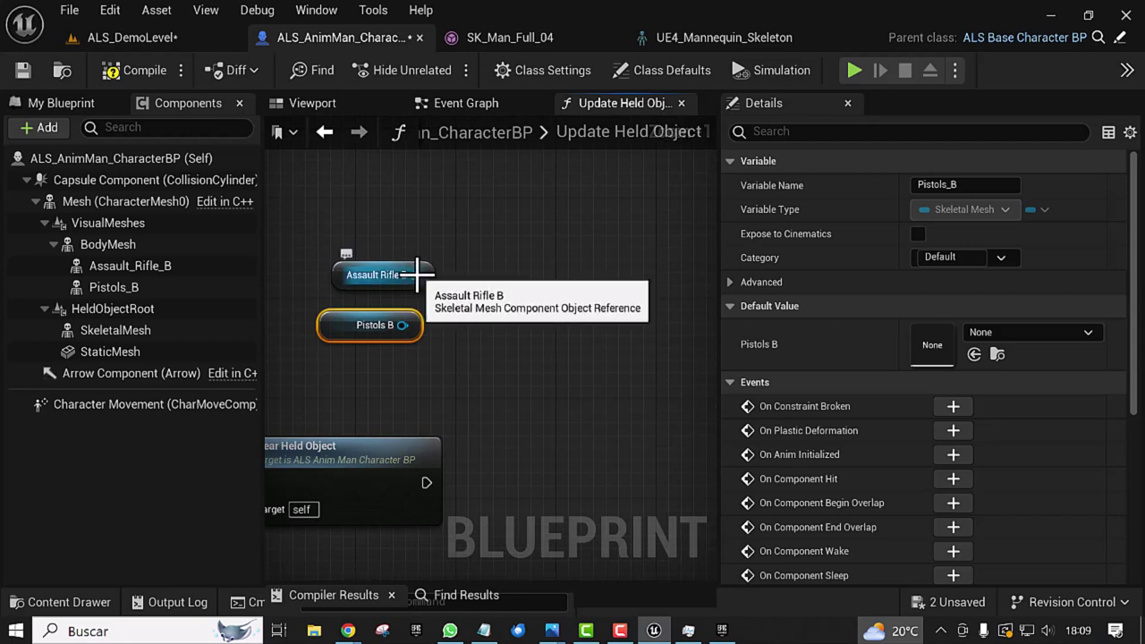
Step: Add a Set Visibility node after Clear Held Object, targeting Assault Rifle B and Pistols B
left_click_drag(417, 274, 477, 353)
type("s")
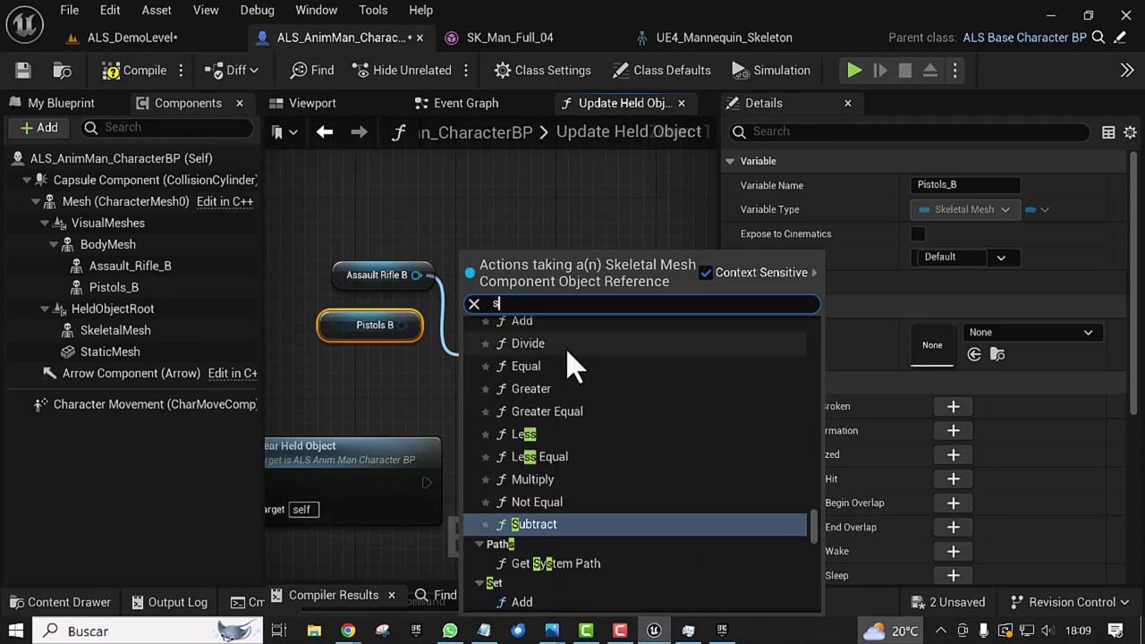
type("et")
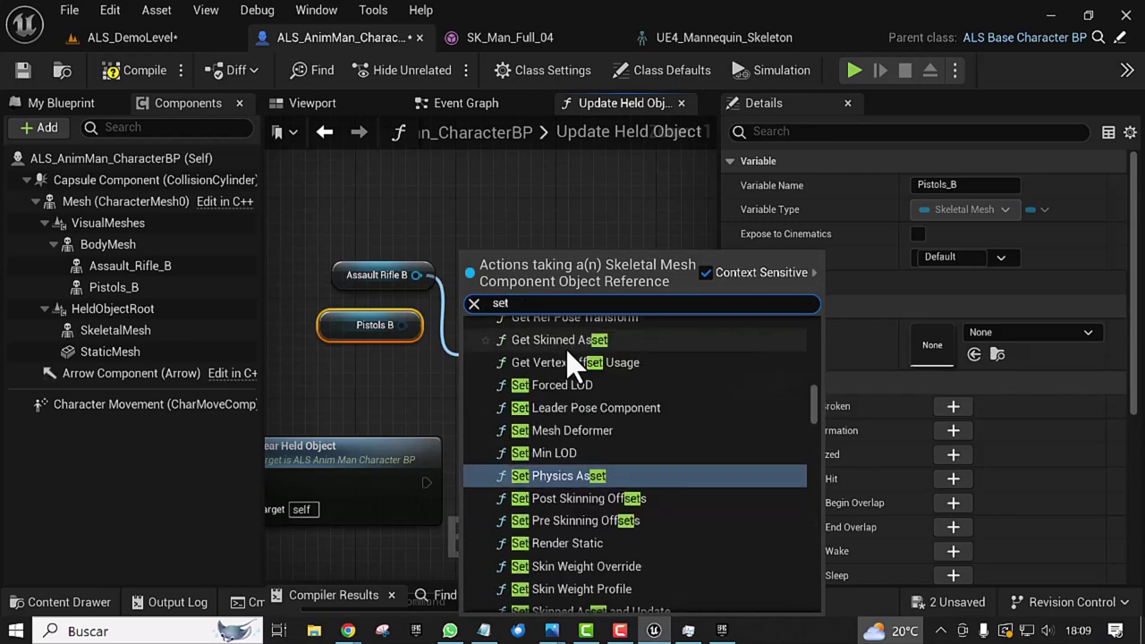
type(" vis")
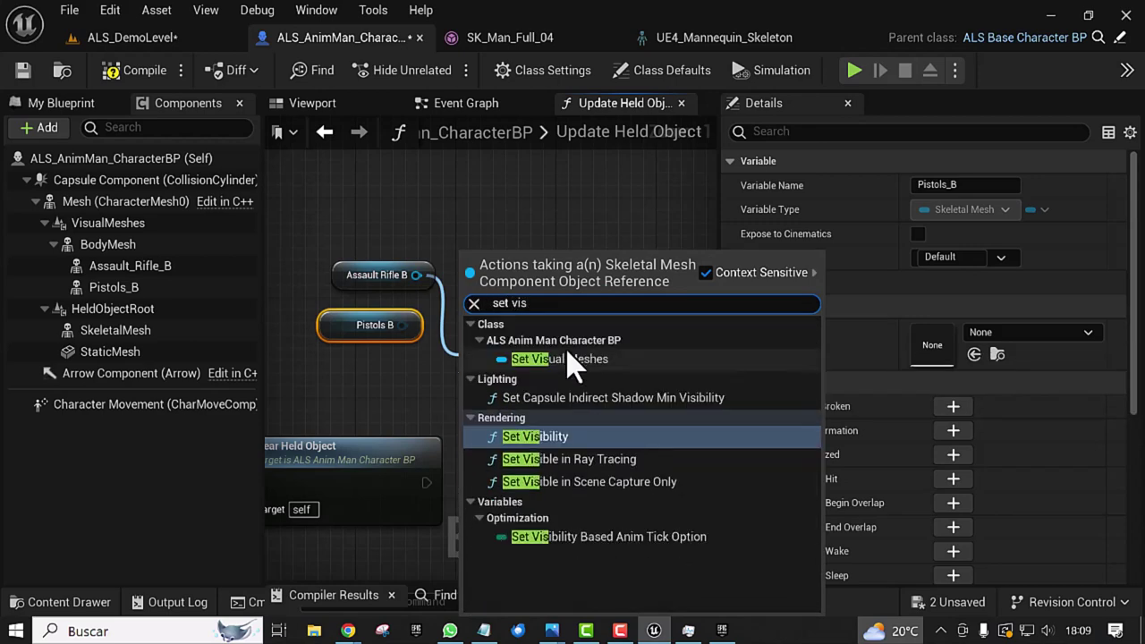
left_click(548, 440)
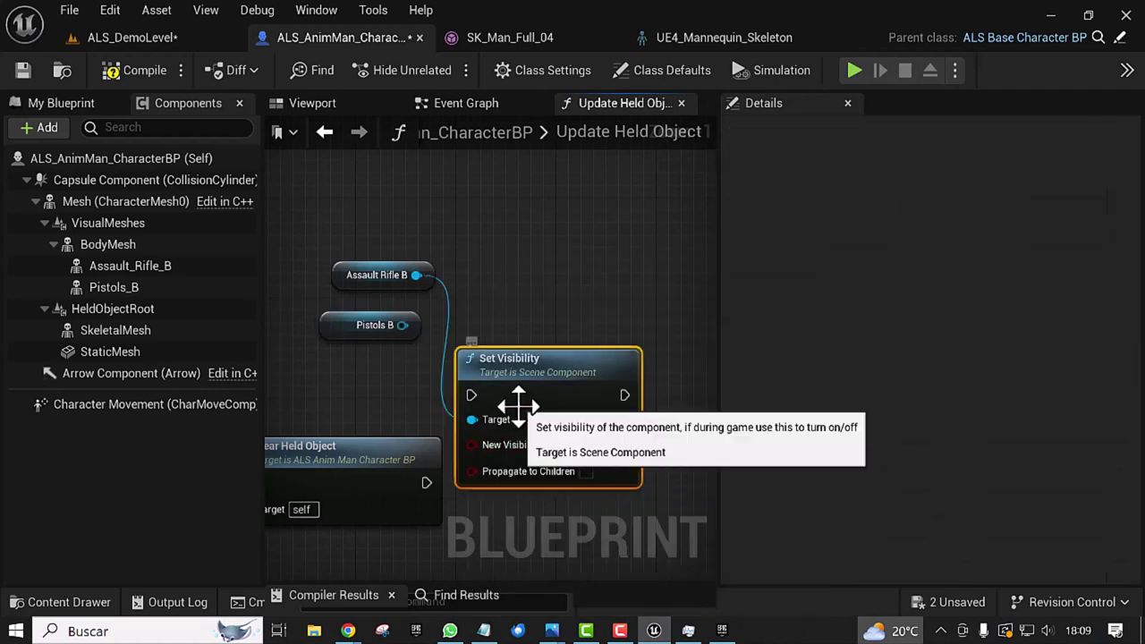
left_click_drag(563, 465, 558, 491)
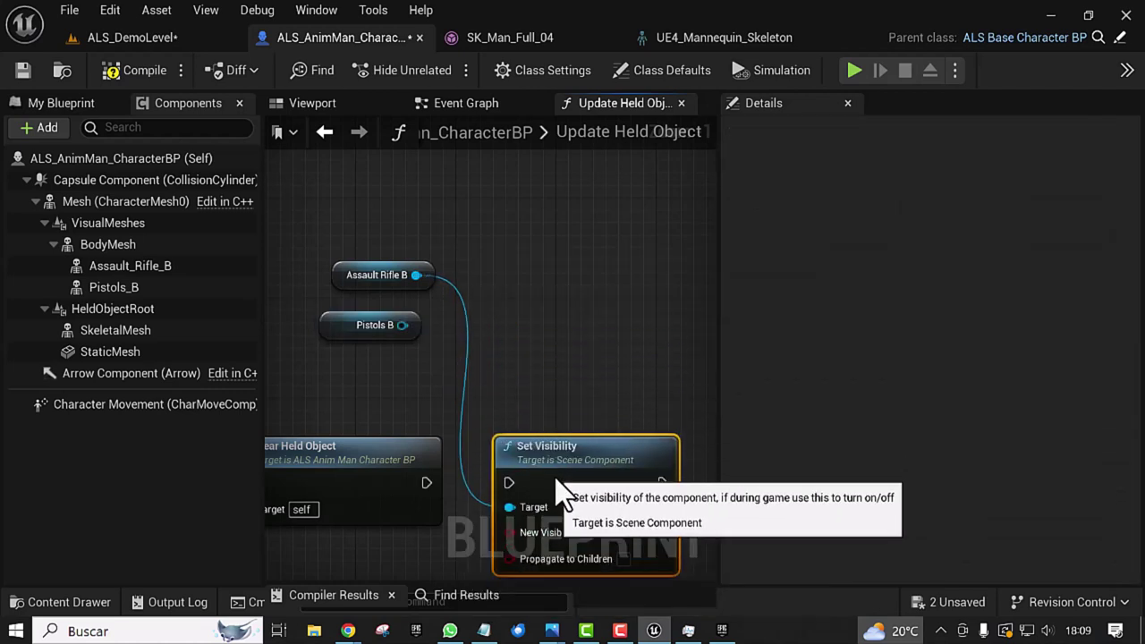
left_click_drag(426, 483, 509, 483)
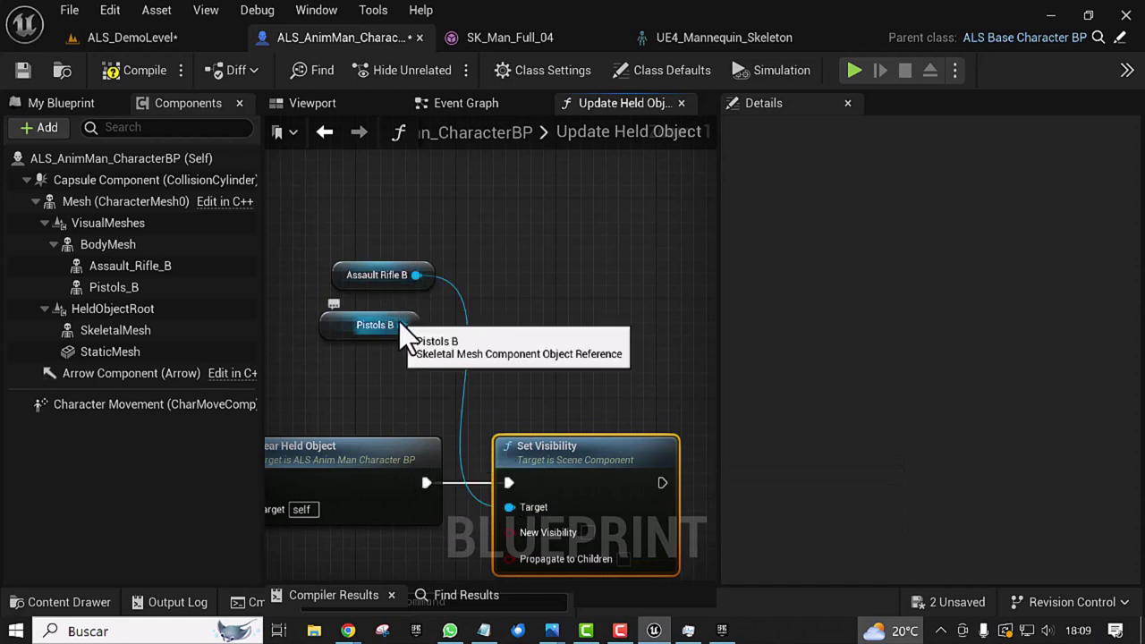
left_click_drag(402, 325, 510, 507)
right_click_drag(565, 337, 487, 180)
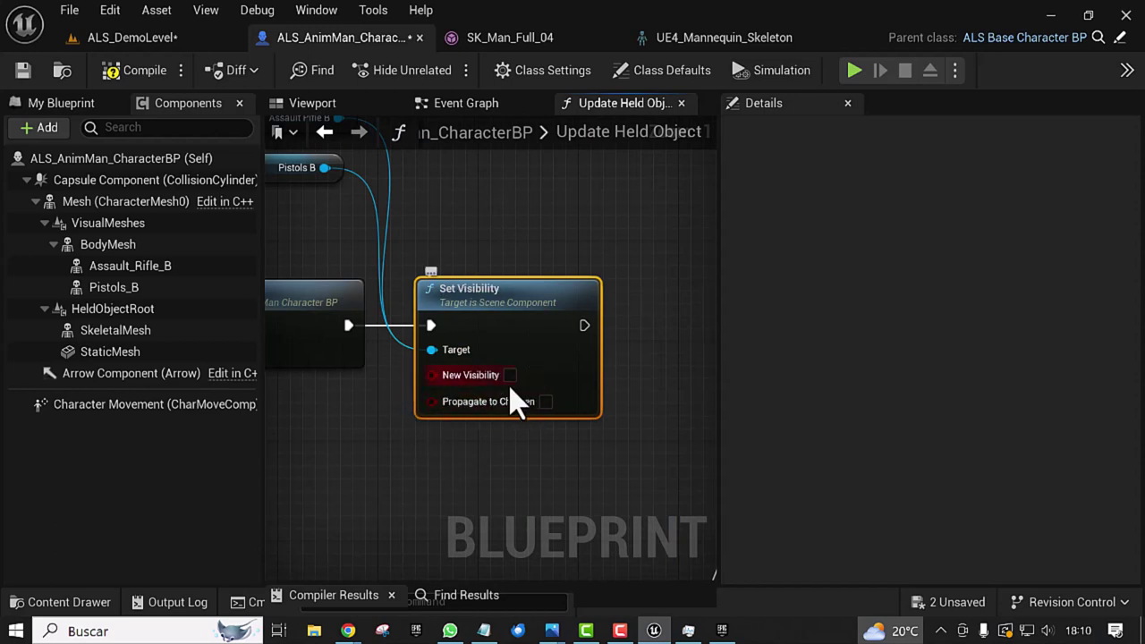
scroll(648, 304, "down", 2)
mouse_move(670, 350)
right_mouse_down()
mouse_move(609, 392)
mouse_move(447, 434)
right_mouse_up()
Step: Wire Assault Rifle B into the Target of Attach Component To Component
scroll(593, 403, "down", 3)
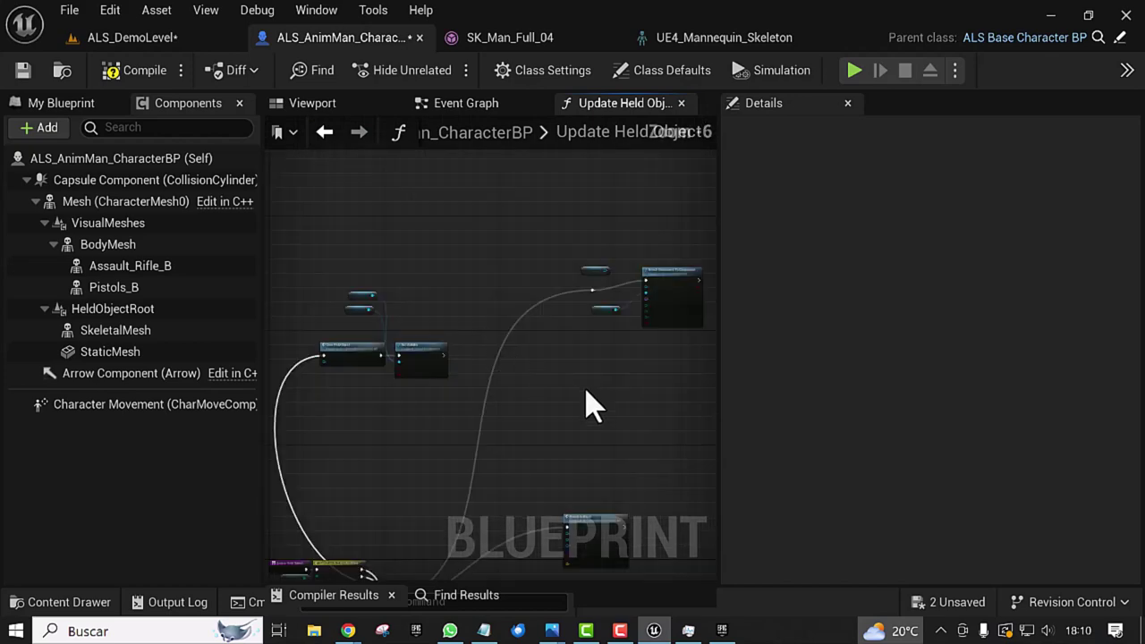
right_click_drag(594, 404, 422, 394)
scroll(452, 394, "up", 2)
scroll(452, 394, "up", 1)
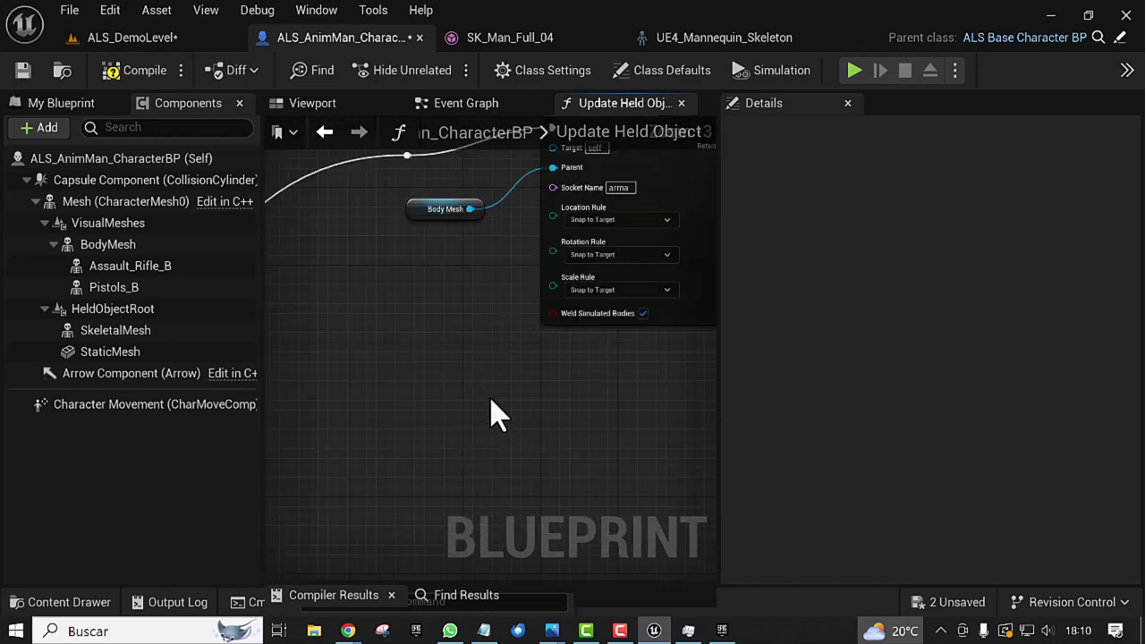
right_click_drag(491, 415, 329, 551)
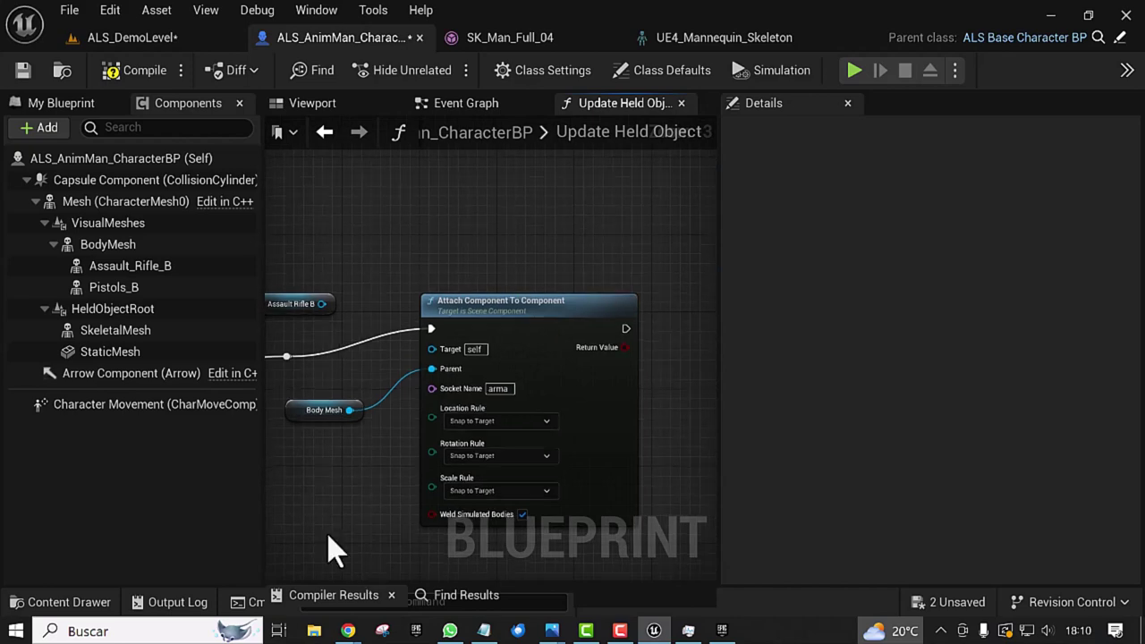
scroll(365, 506, "up", 2)
scroll(367, 510, "up", 1)
right_click_drag(365, 493, 491, 604)
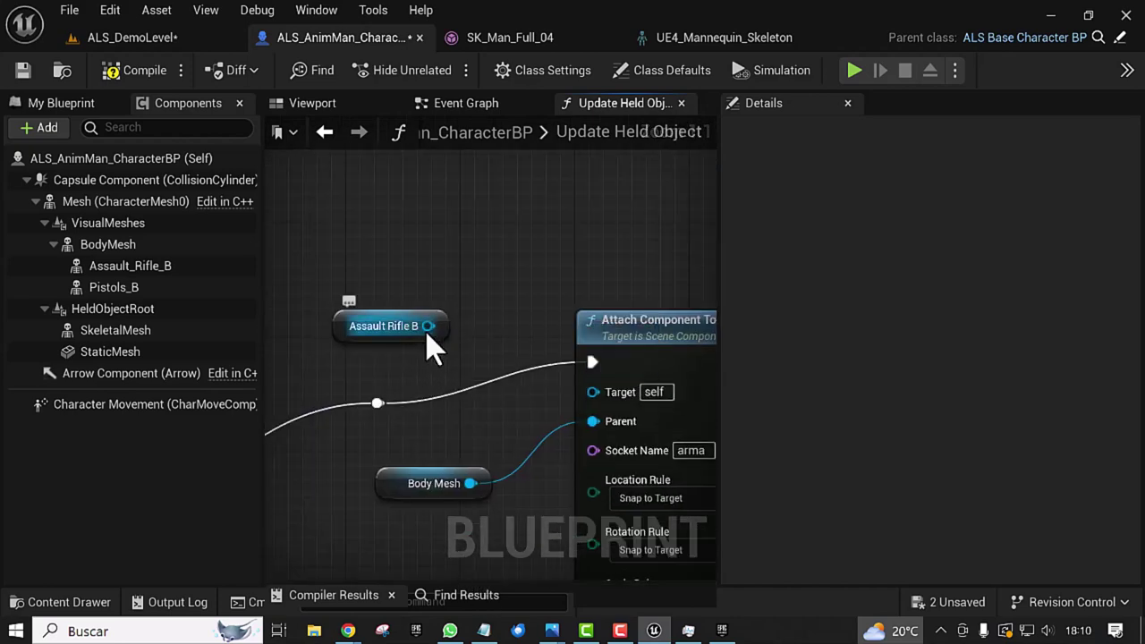
mouse_move(429, 326)
left_mouse_down()
mouse_move(652, 430)
mouse_move(618, 391)
left_mouse_up()
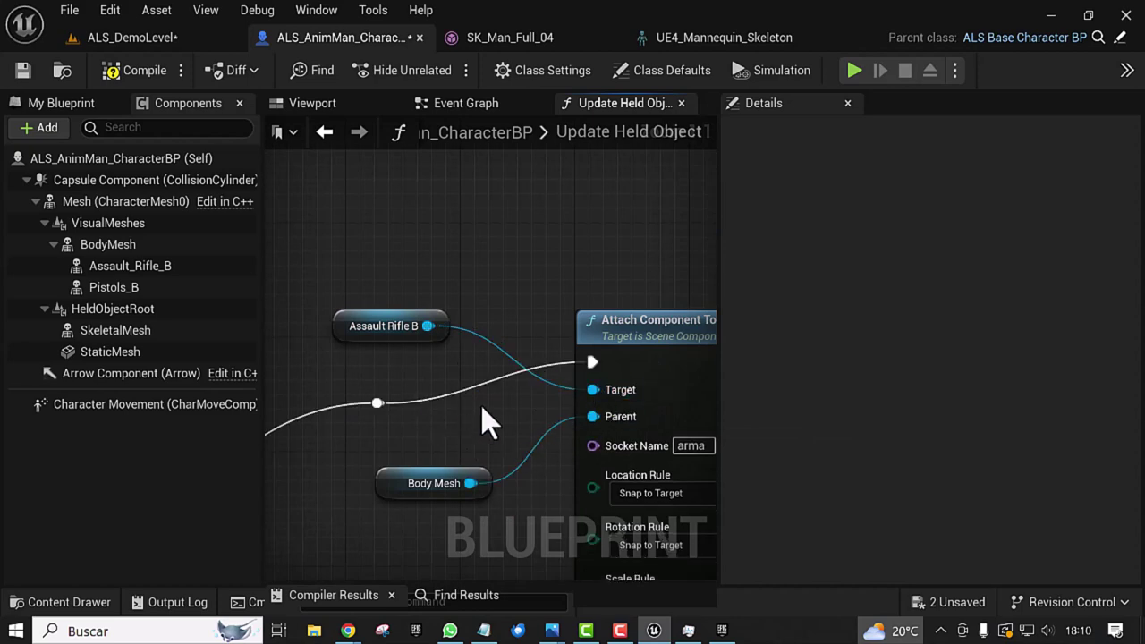
scroll(482, 410, "down", 2)
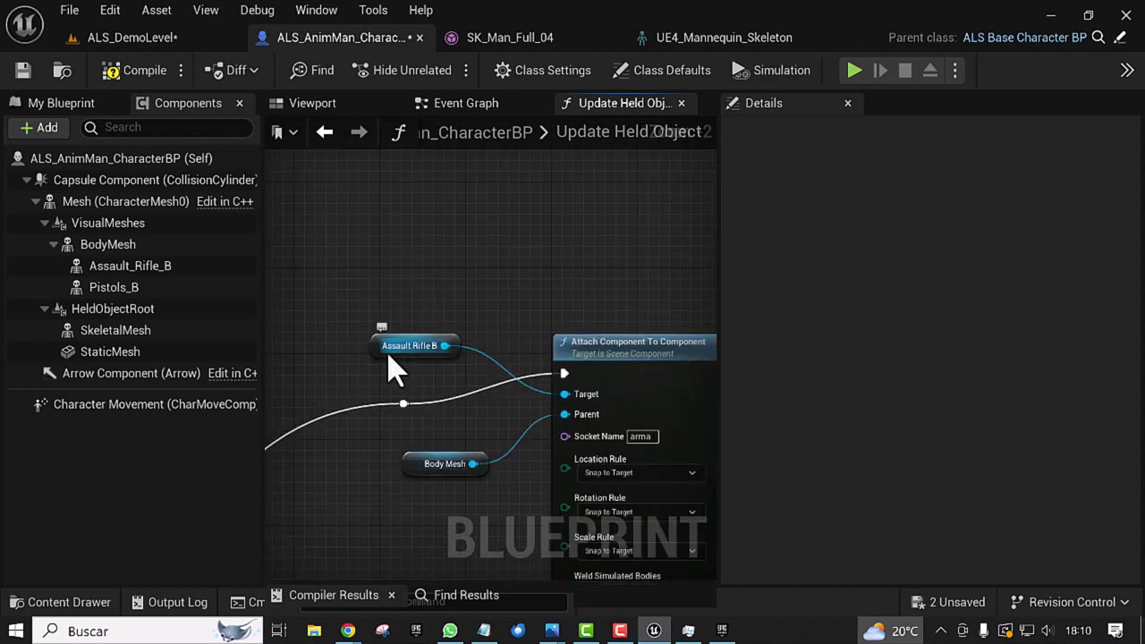
left_click_drag(376, 345, 419, 355)
right_click_drag(440, 532, 304, 358)
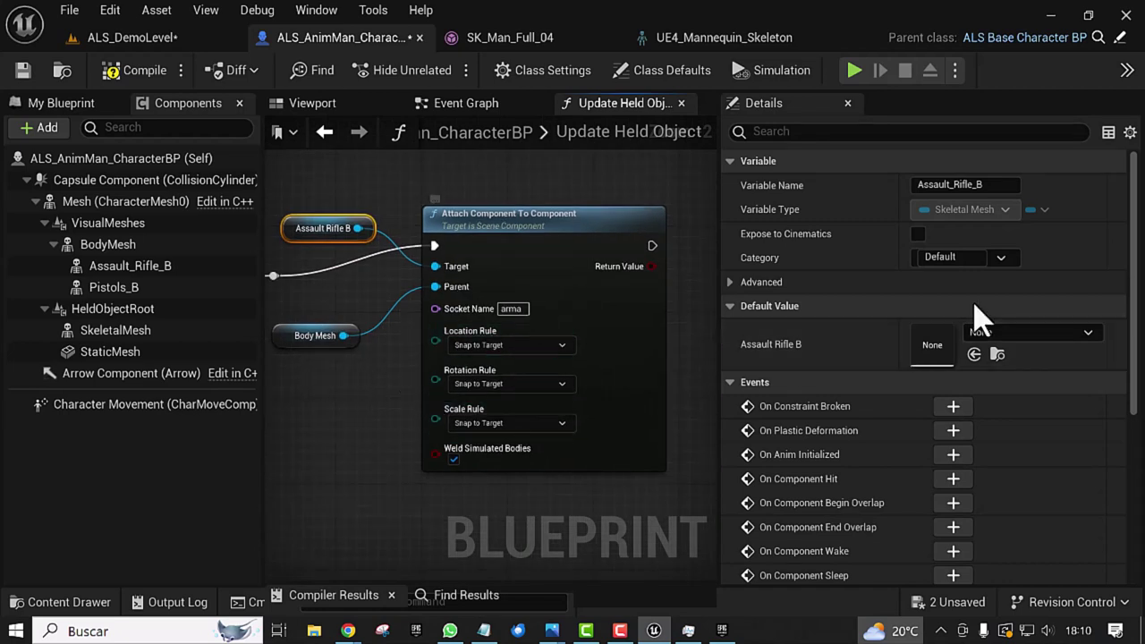
right_click_drag(702, 375, 551, 427)
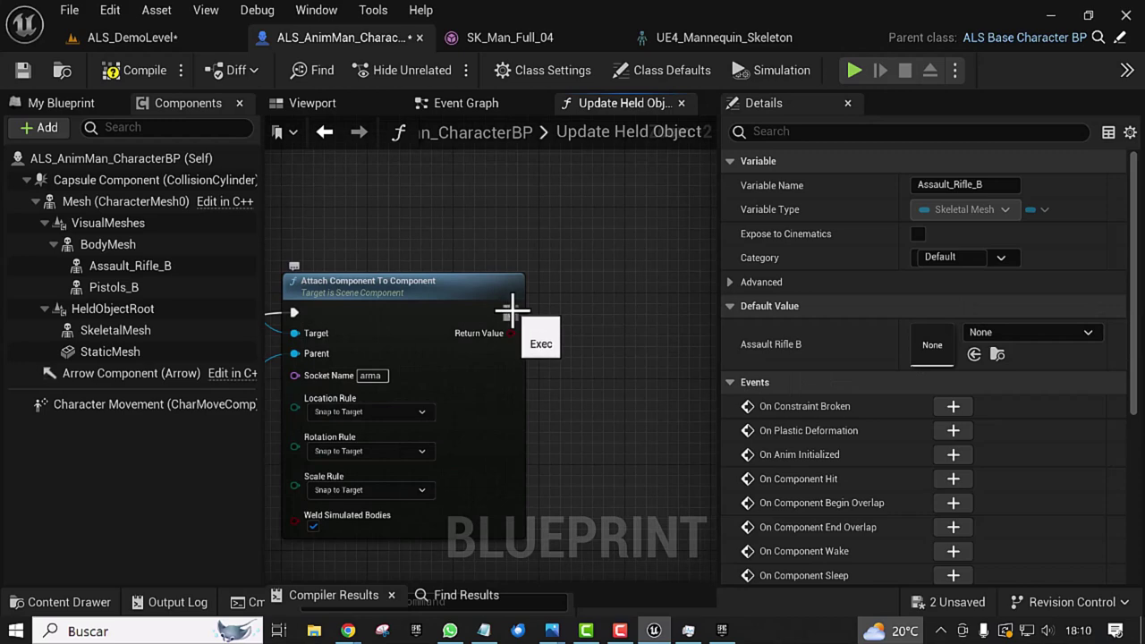
Step: Select the Assault Rifle B getter together with the Set Visibility node
left_click_drag(512, 310, 555, 313)
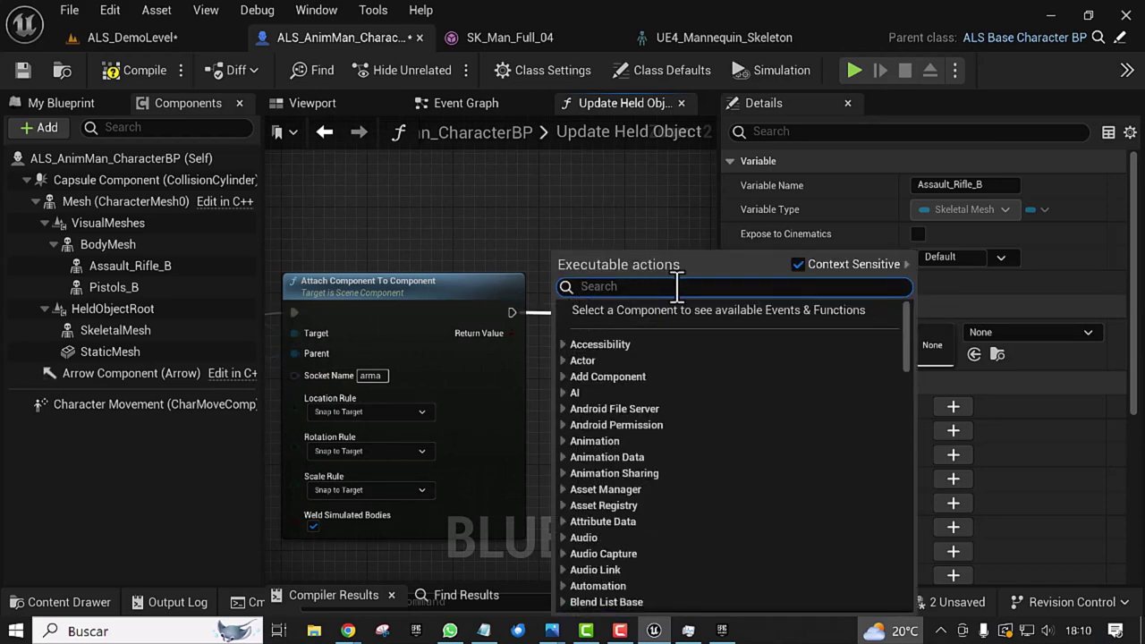
left_click(461, 259)
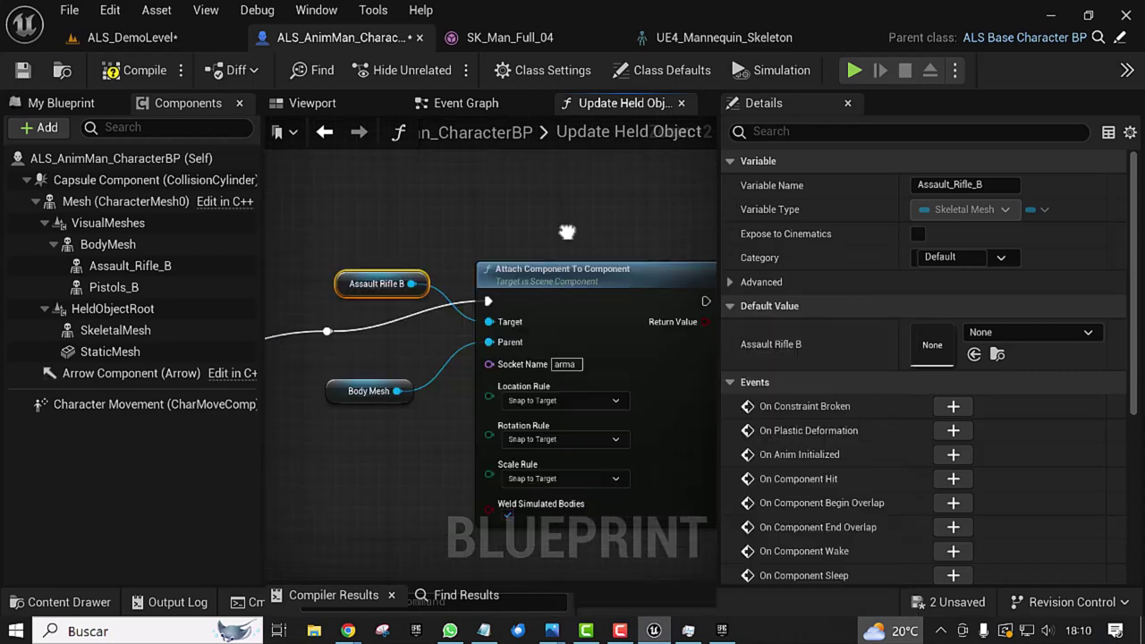
scroll(484, 296, "down", 4)
mouse_move(281, 460)
right_mouse_down()
mouse_move(590, 472)
mouse_move(771, 426)
right_mouse_up()
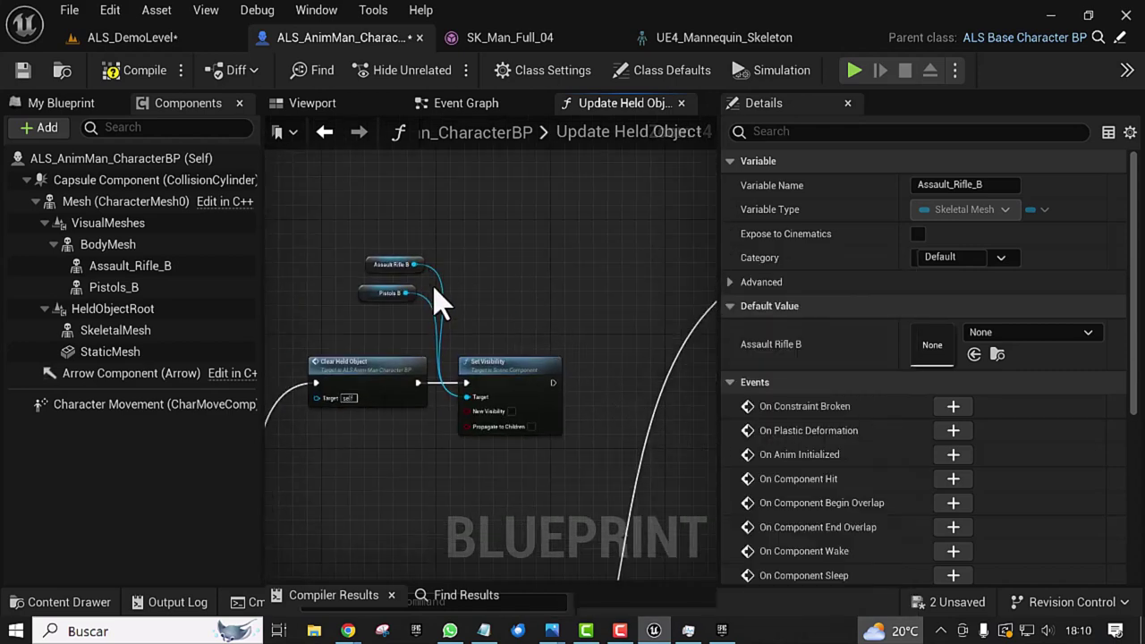
left_click(381, 266)
left_click(528, 420, "shift")
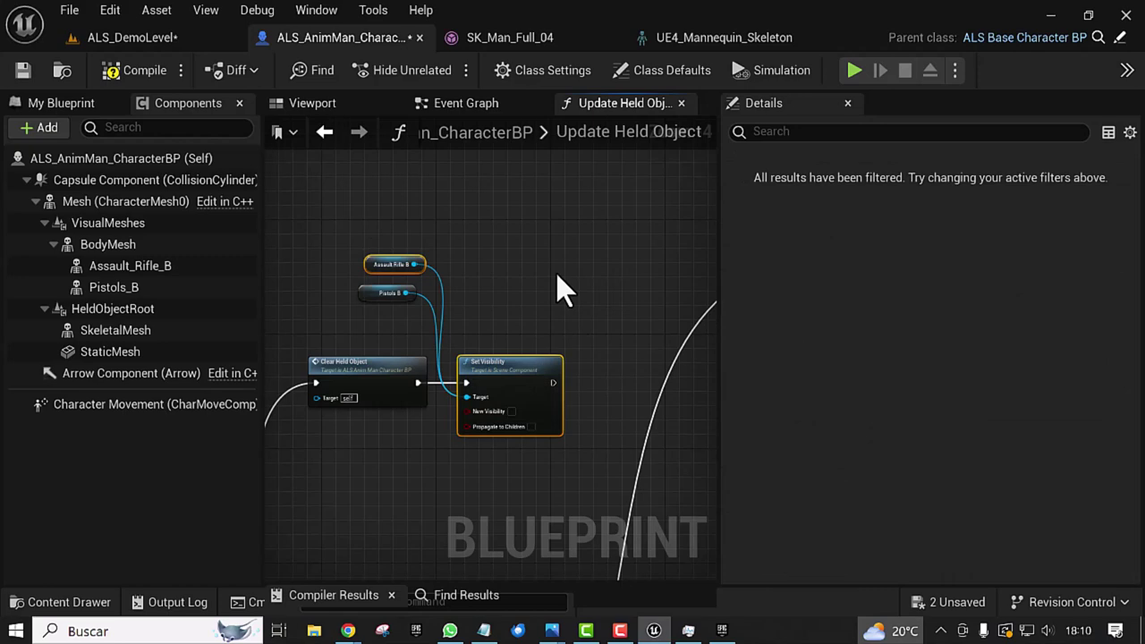
right_click_drag(580, 303, 430, 261)
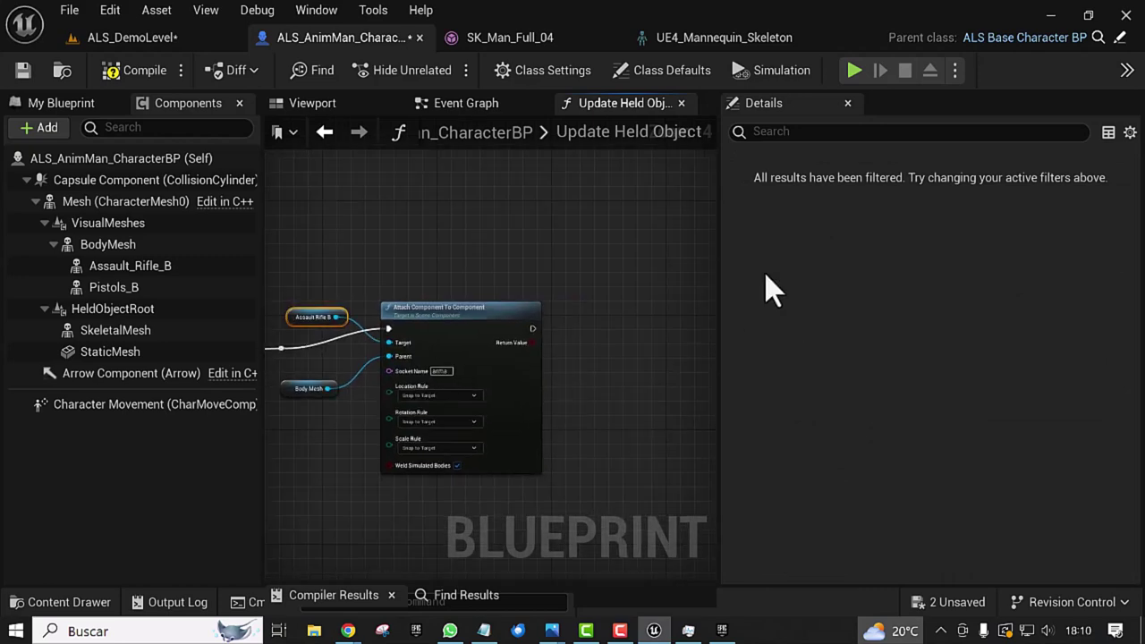
Step: Paste the Assault Rifle B and Set Visibility copies, running Set Visibility after the attach node
left_click(603, 300)
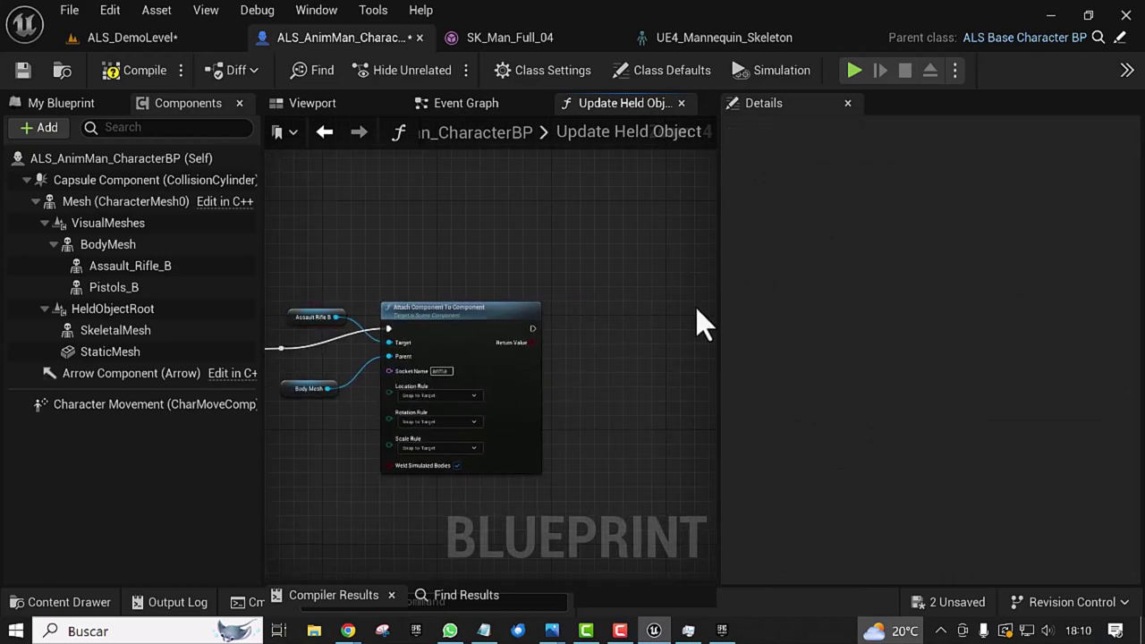
key("ctrl+v")
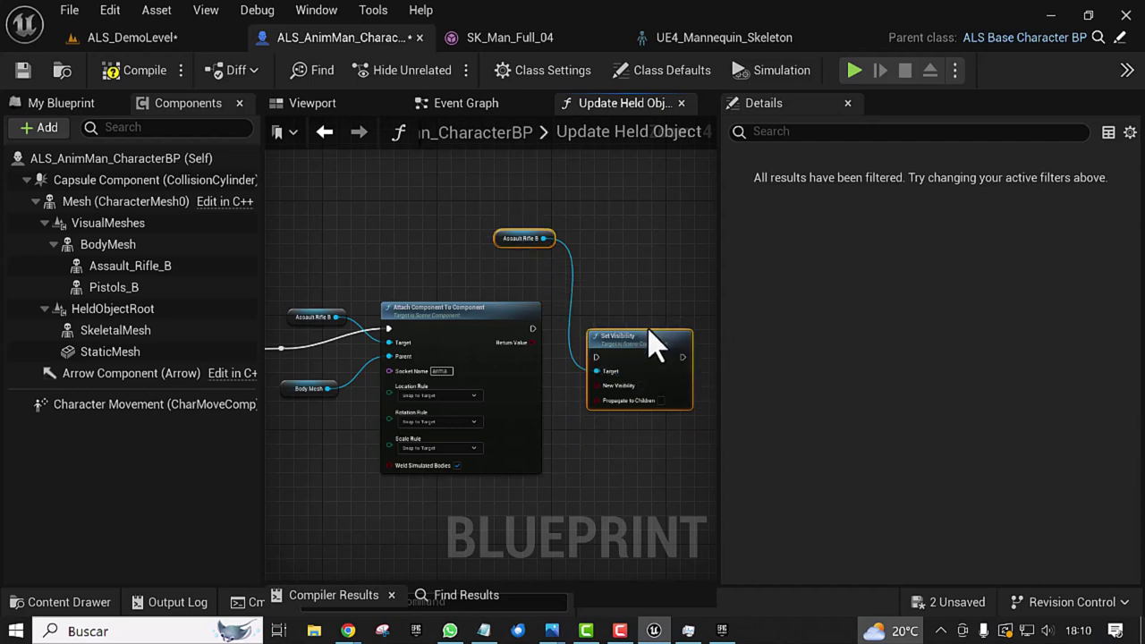
left_click_drag(626, 423, 625, 306)
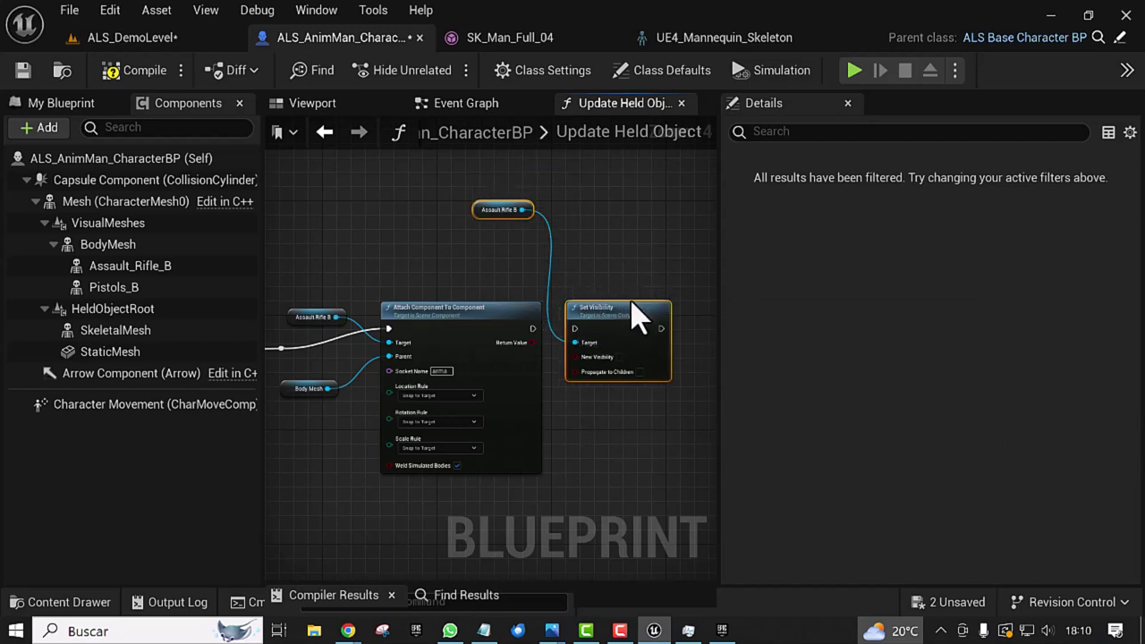
left_click_drag(533, 328, 578, 333)
left_click_drag(478, 205, 493, 212)
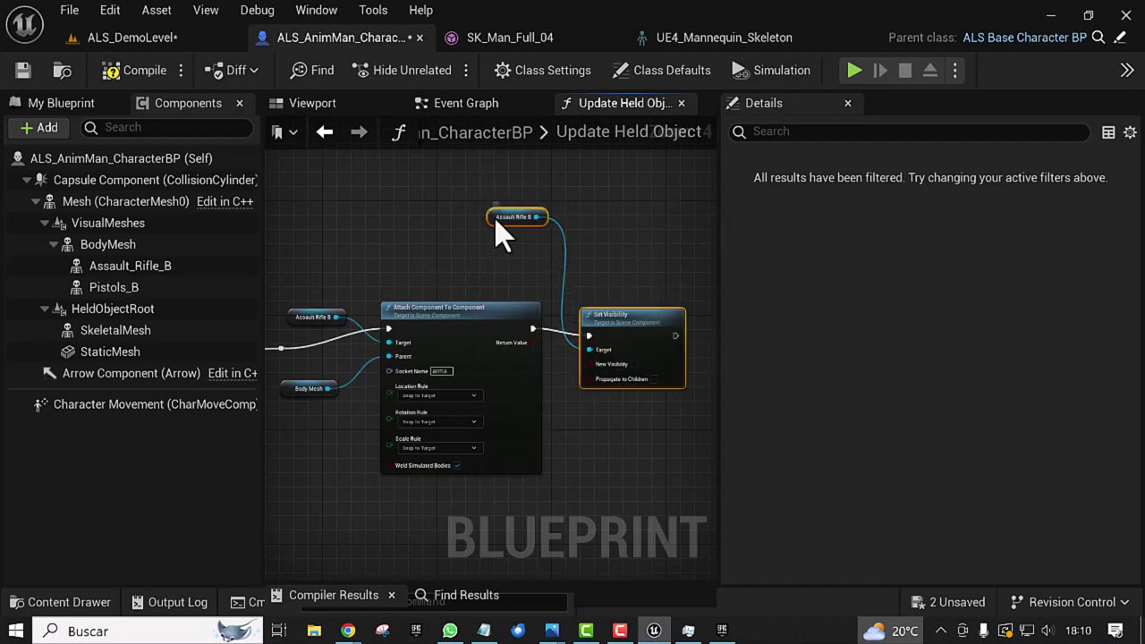
left_click(497, 221)
mouse_move(488, 215)
left_mouse_down()
mouse_move(472, 284)
mouse_move(468, 274)
left_mouse_up()
mouse_move(641, 337)
left_mouse_down()
mouse_move(632, 314)
mouse_move(617, 322)
left_mouse_up()
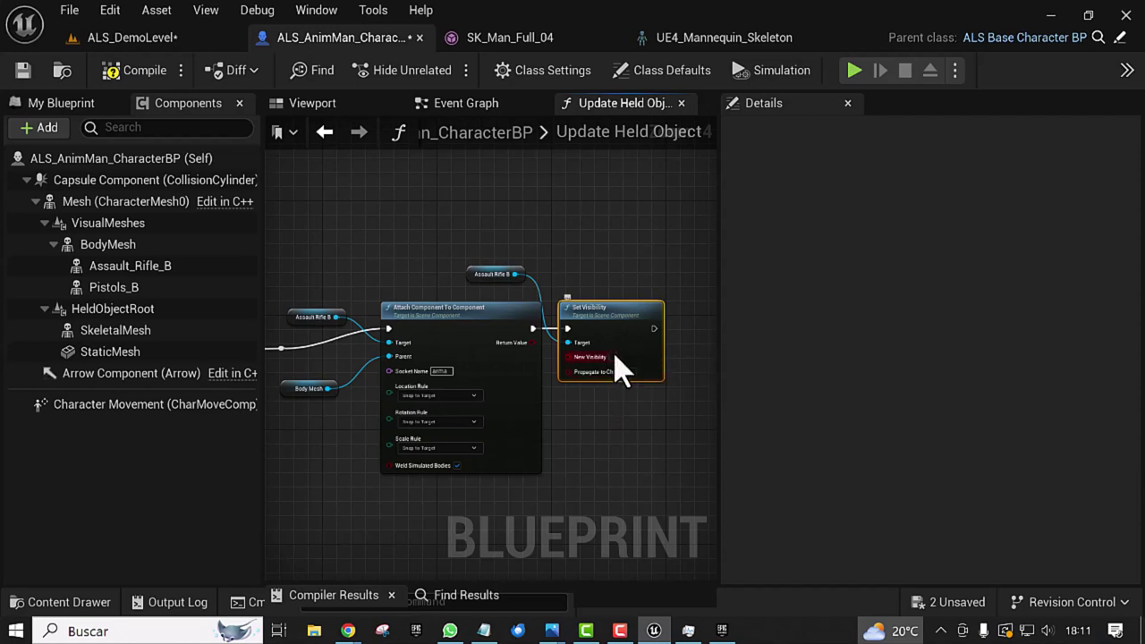
Step: Place a second Set Visibility node and chain its exec after the first
right_click_drag(596, 401, 520, 369)
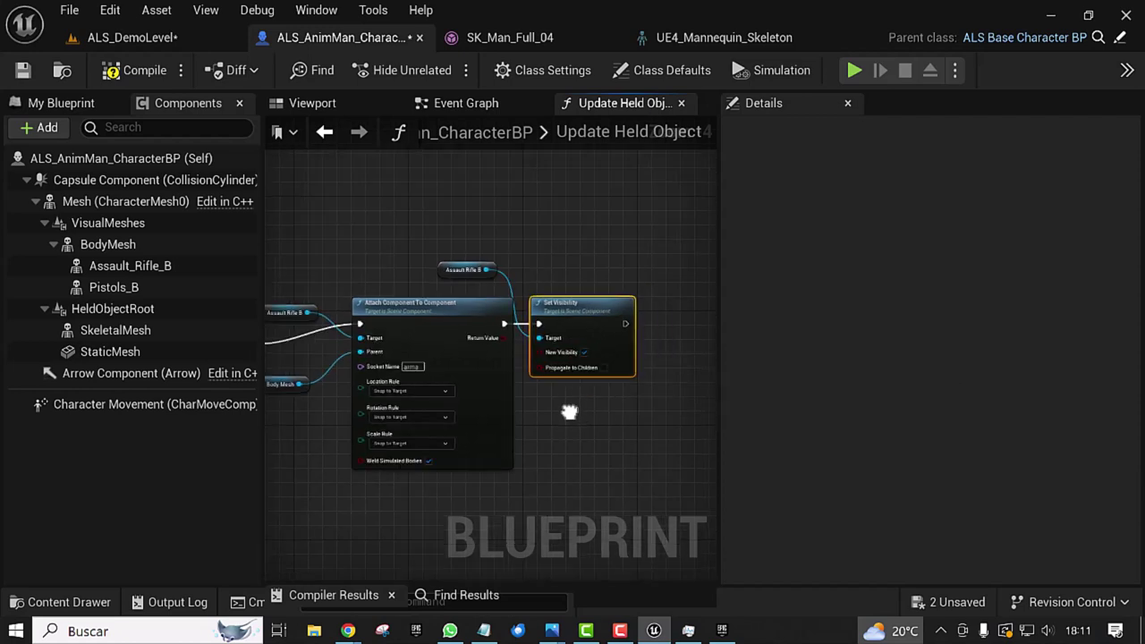
scroll(524, 428, "down", 2)
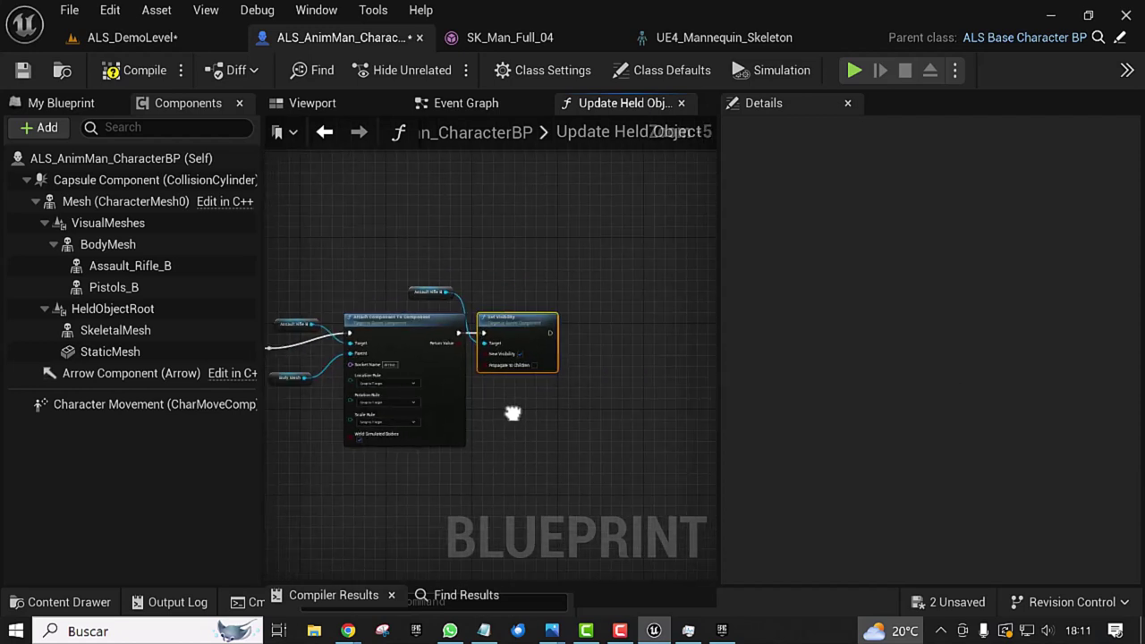
scroll(537, 345, "up", 2)
scroll(534, 344, "up", 1)
right_click_drag(493, 421, 481, 401)
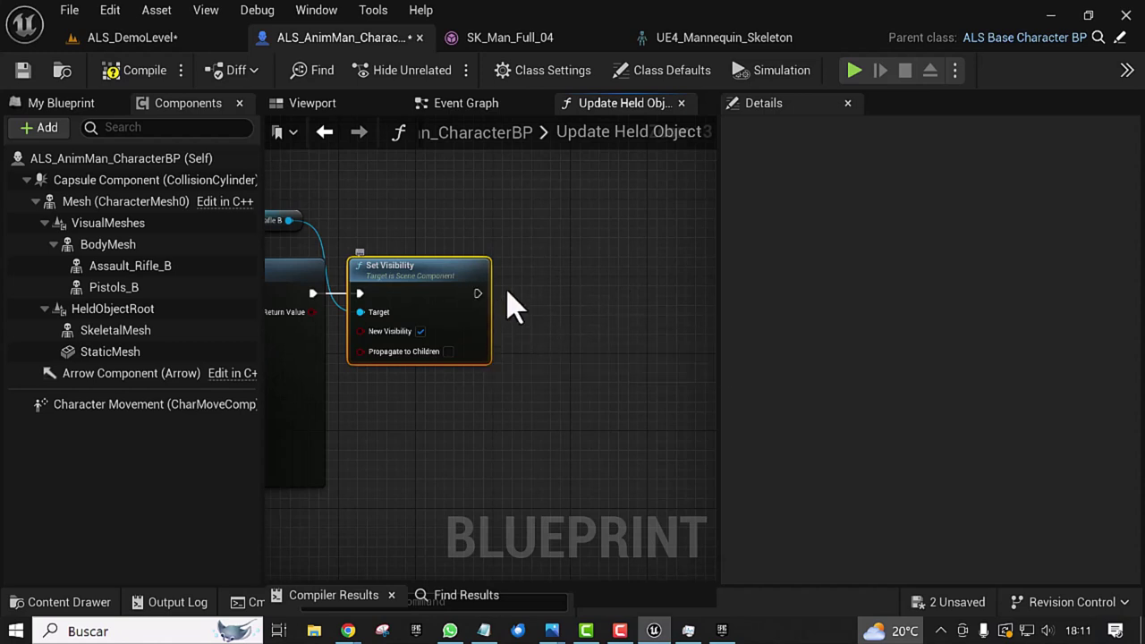
mouse_move(528, 264)
right_mouse_down()
mouse_move(616, 283)
mouse_move(574, 286)
right_mouse_up()
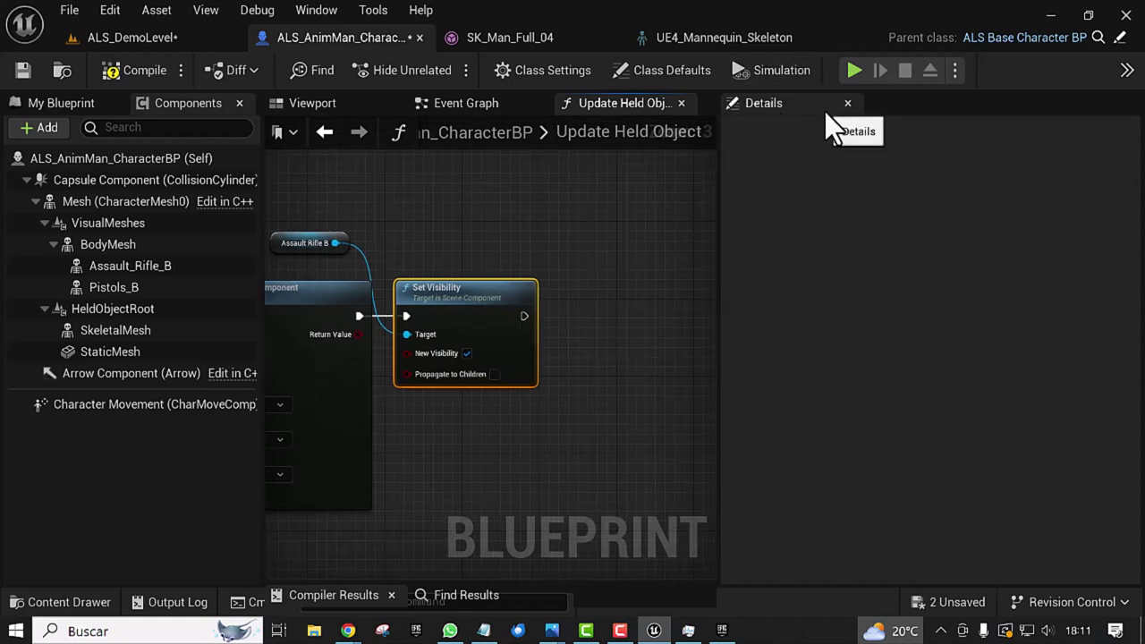
key("ctrl+z")
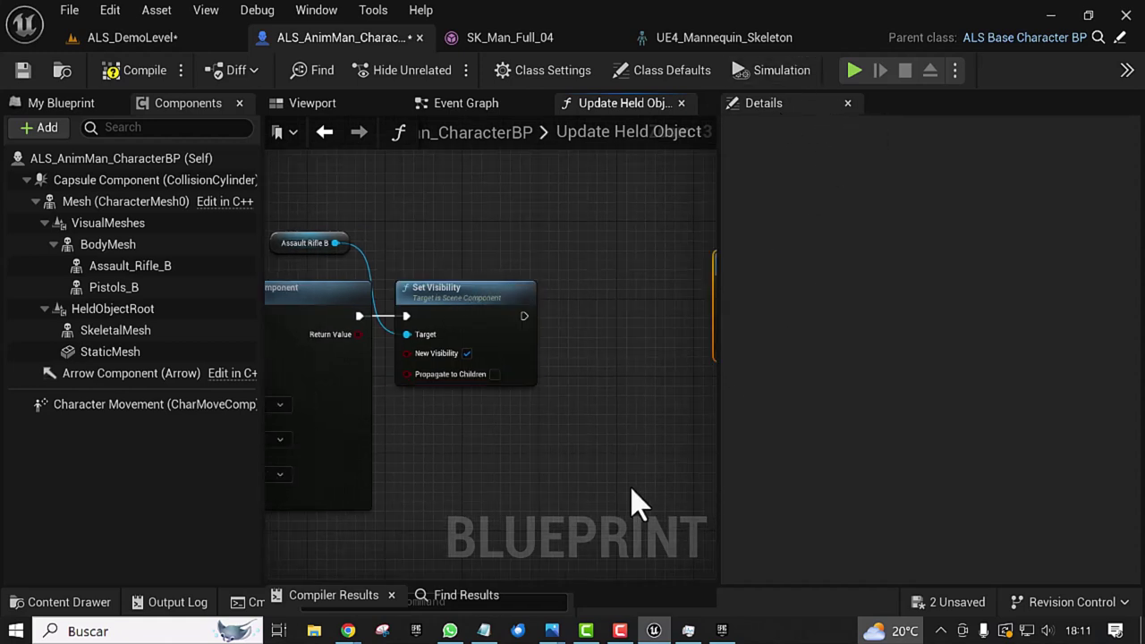
right_click_drag(631, 504, 472, 442)
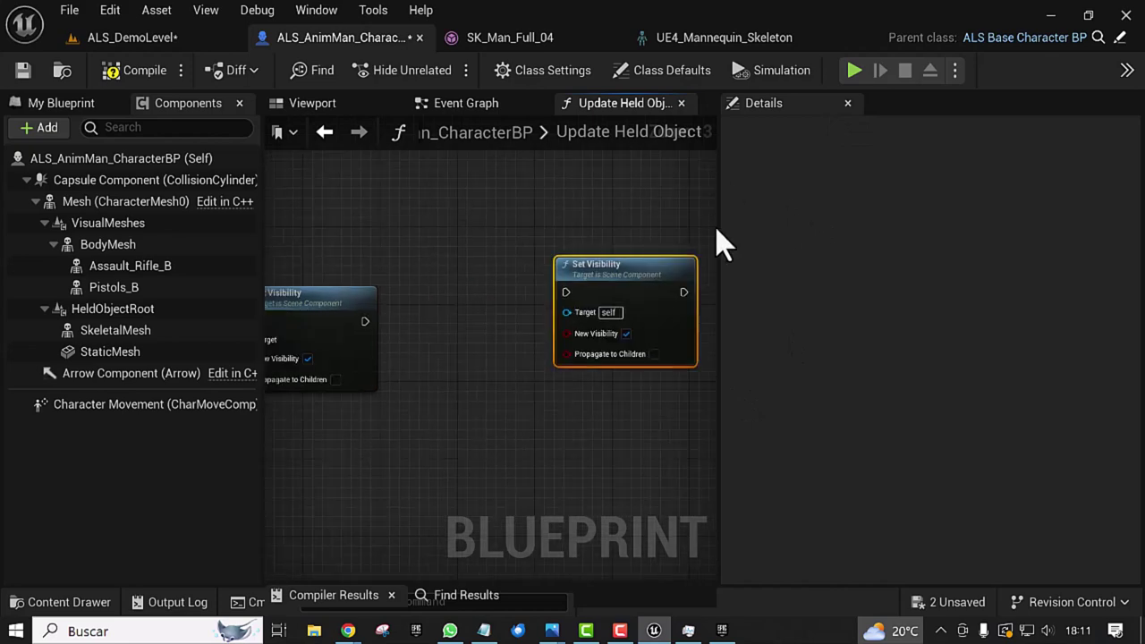
left_click_drag(719, 230, 1007, 269)
left_click_drag(613, 269, 459, 287)
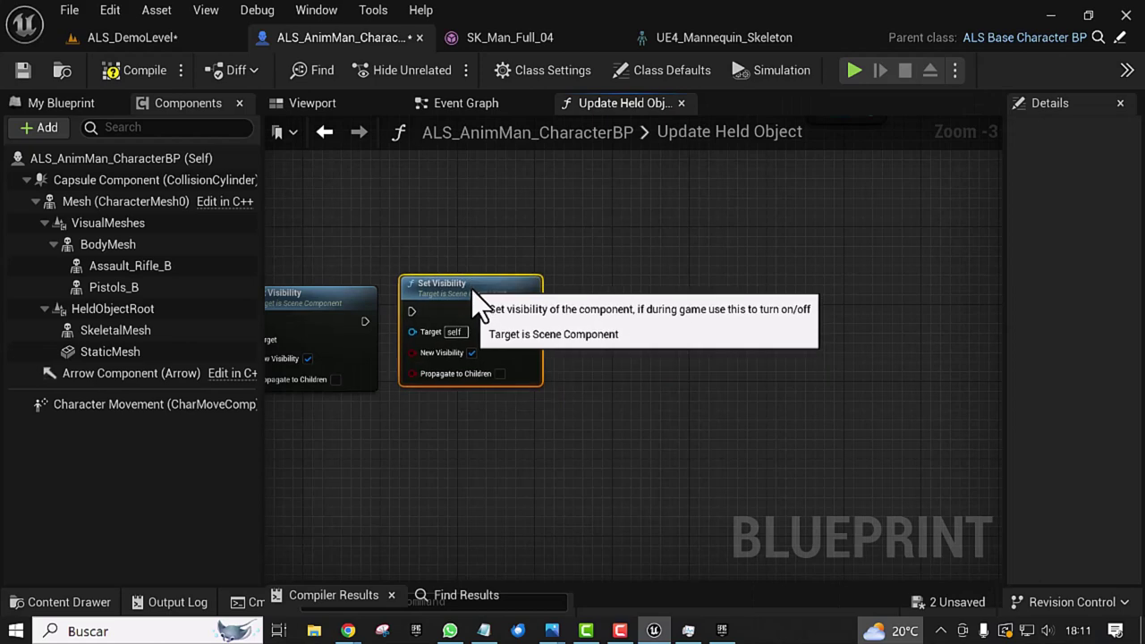
left_click_drag(366, 322, 411, 311)
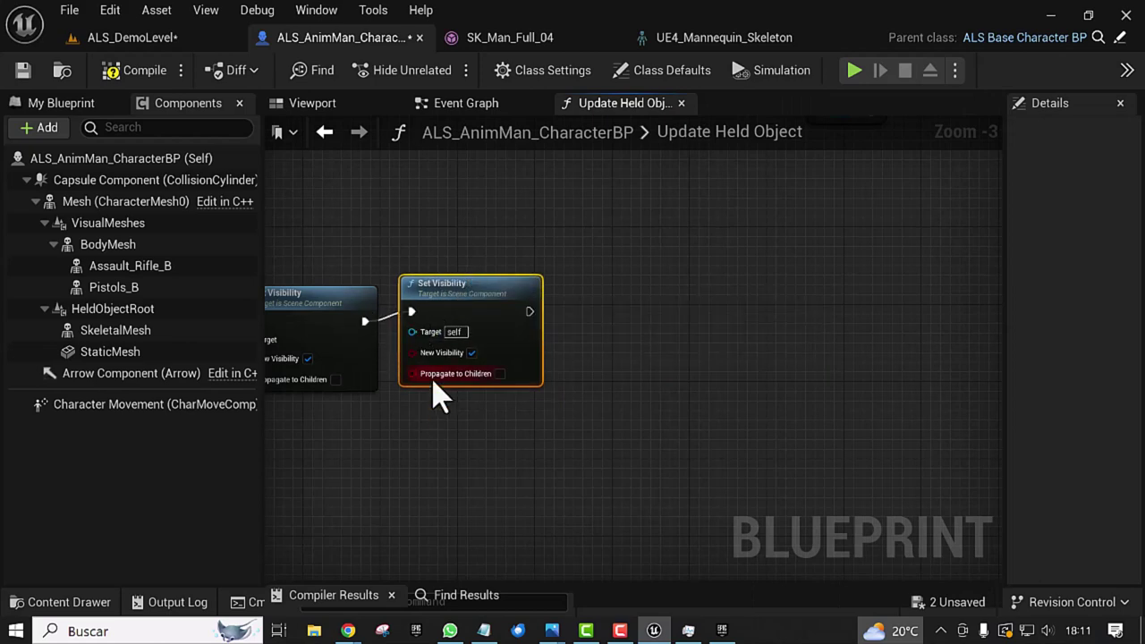
mouse_move(402, 432)
right_mouse_down()
mouse_move(721, 454)
mouse_move(770, 443)
right_mouse_up()
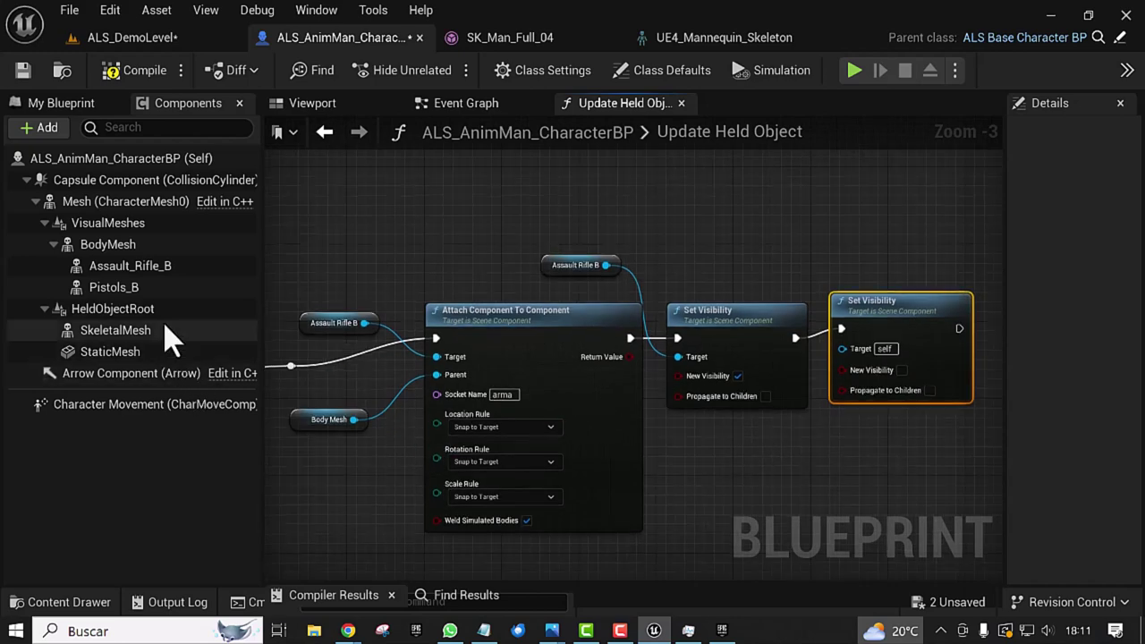
Step: Bring in a Pistols_B getter and connect it to the second Set Visibility's Target
left_click_drag(101, 287, 703, 255)
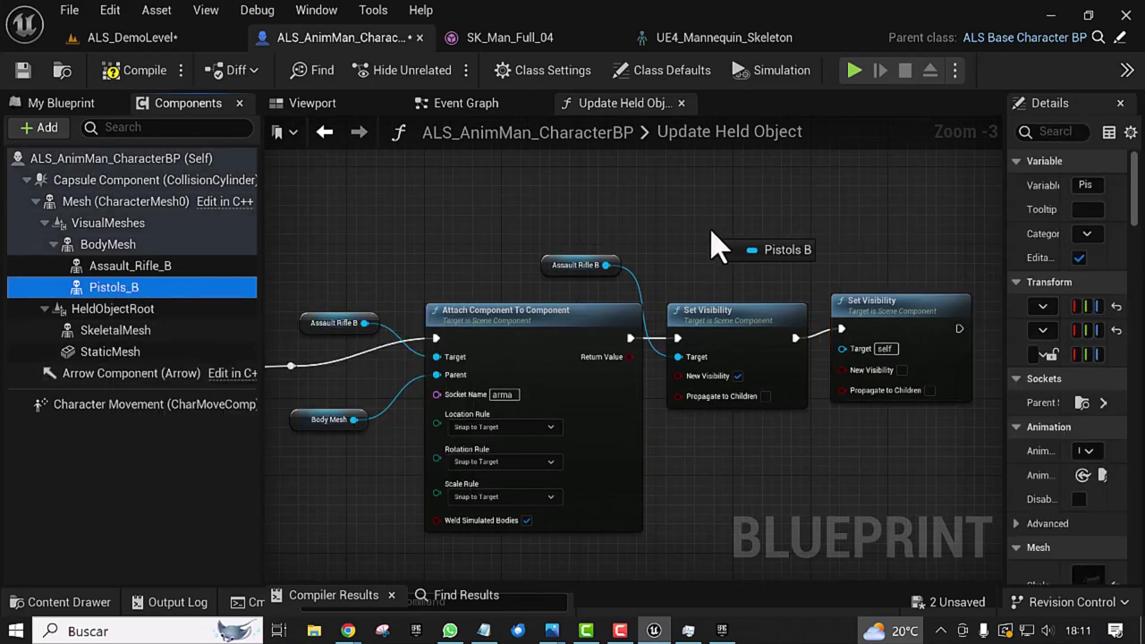
right_click_drag(768, 333, 614, 324)
left_click(604, 238)
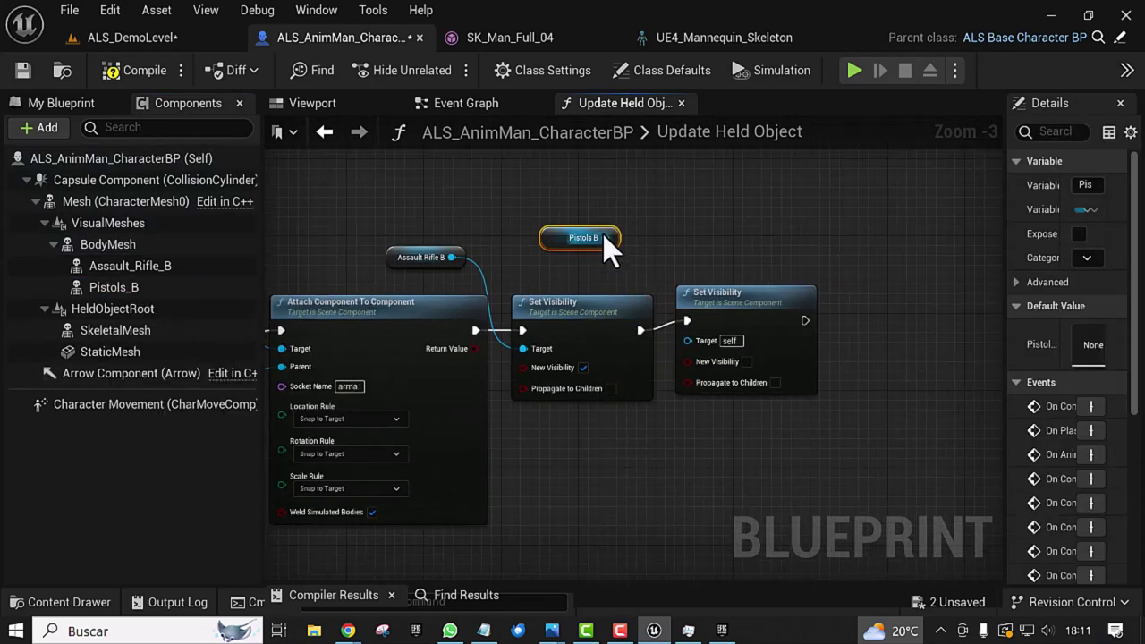
left_click_drag(605, 238, 688, 340)
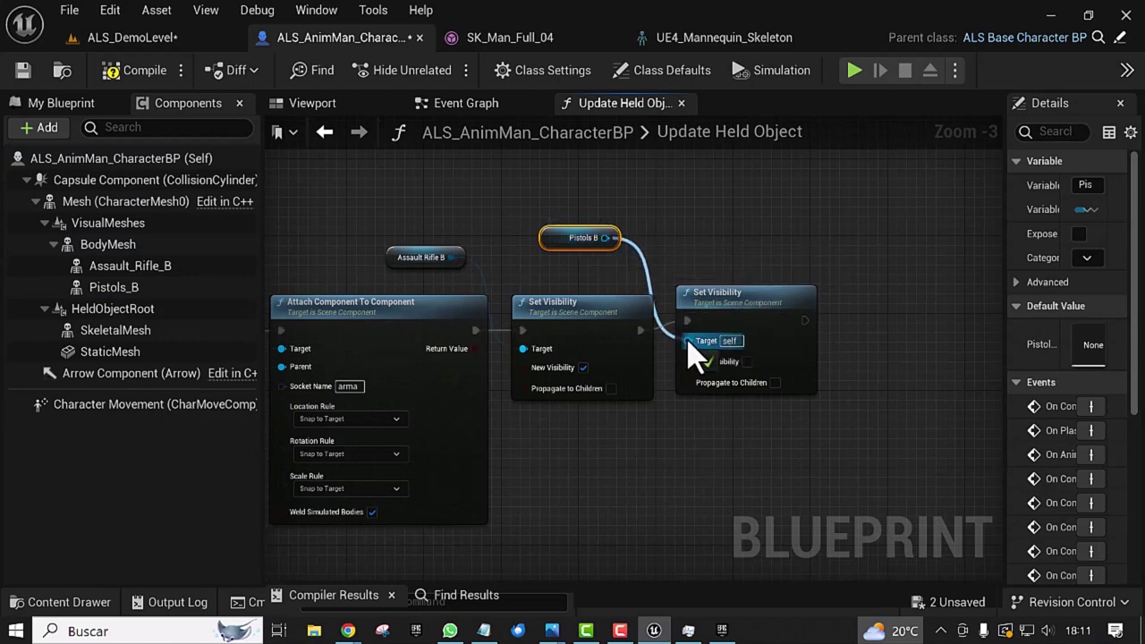
scroll(586, 436, "down", 1)
right_click_drag(560, 463, 632, 424)
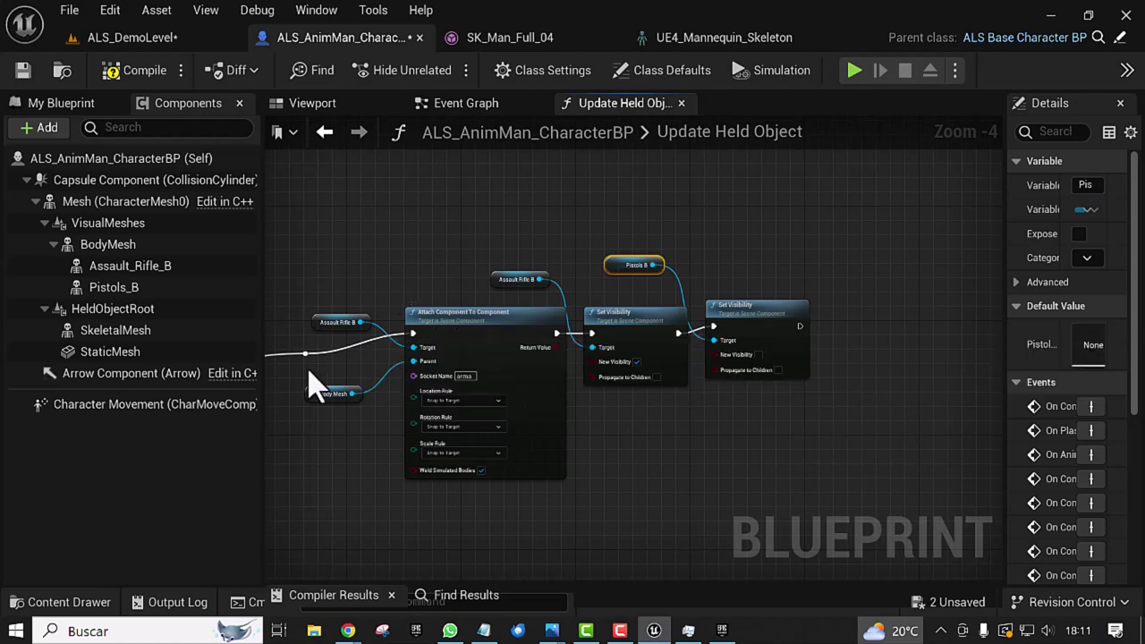
right_click_drag(693, 474, 541, 458)
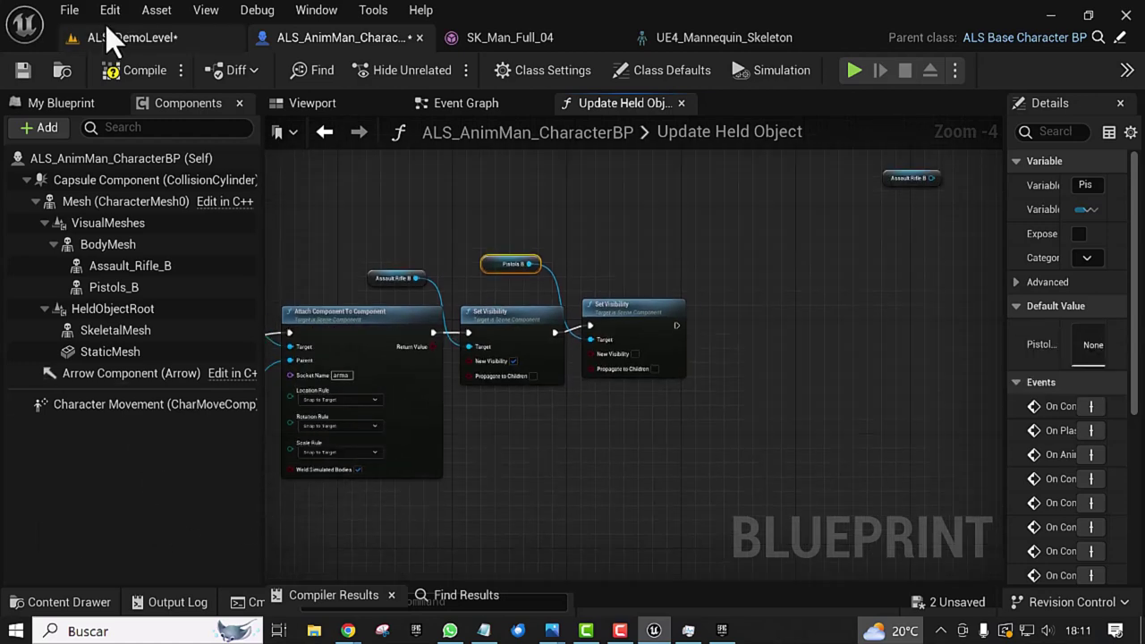
Step: Chain SET nodes after Set Visibility: estaArmado? true, Pistola? false, Rifle? true
left_click(65, 103)
scroll(81, 452, "down", 3)
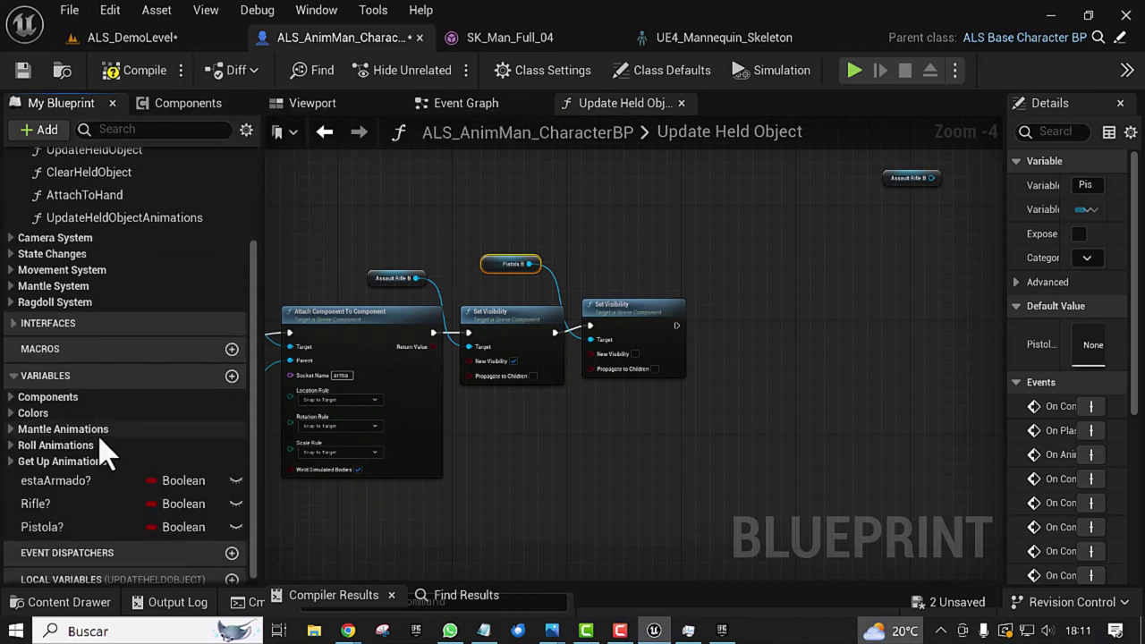
mouse_move(63, 469)
left_mouse_down()
mouse_move(680, 328)
mouse_move(742, 329)
left_mouse_up()
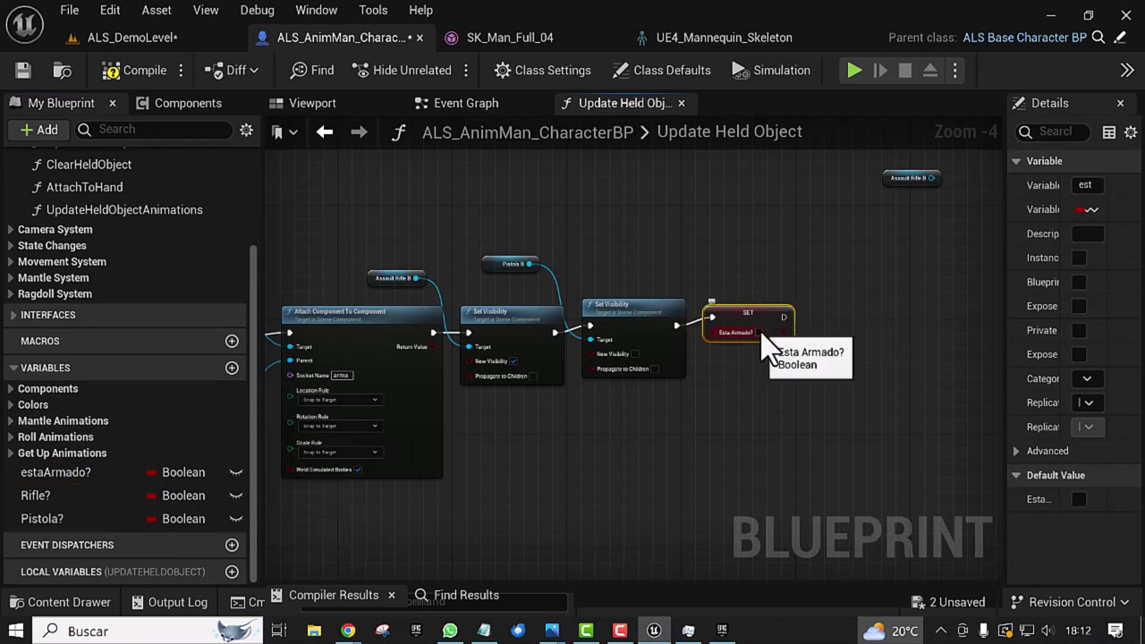
left_click(758, 333)
right_click_drag(698, 445, 494, 444)
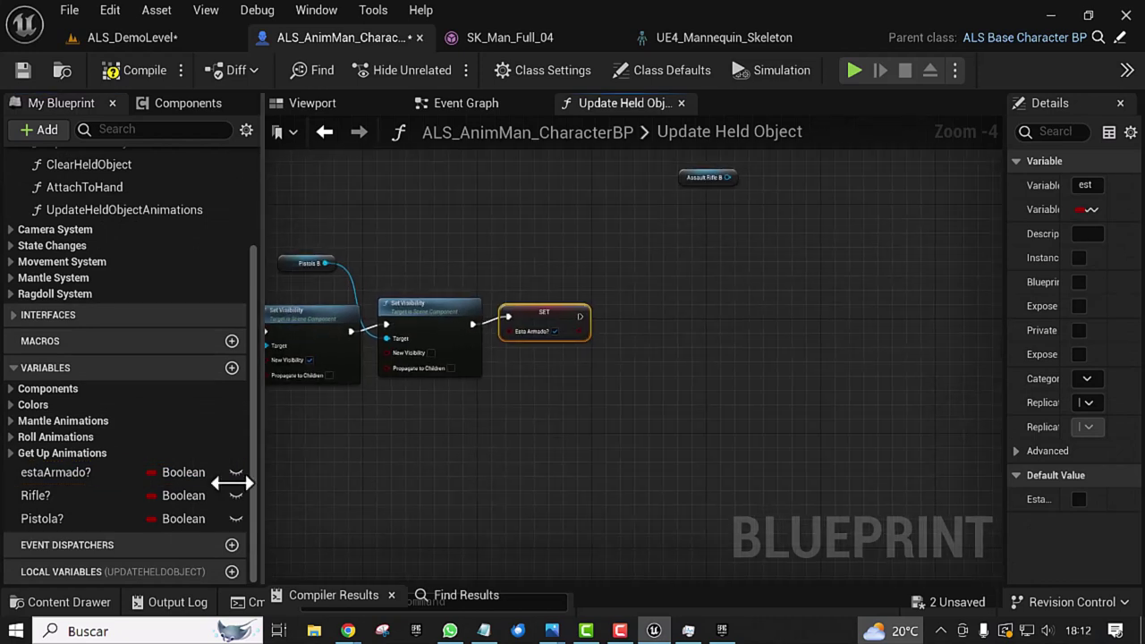
left_click_drag(529, 511, 585, 320)
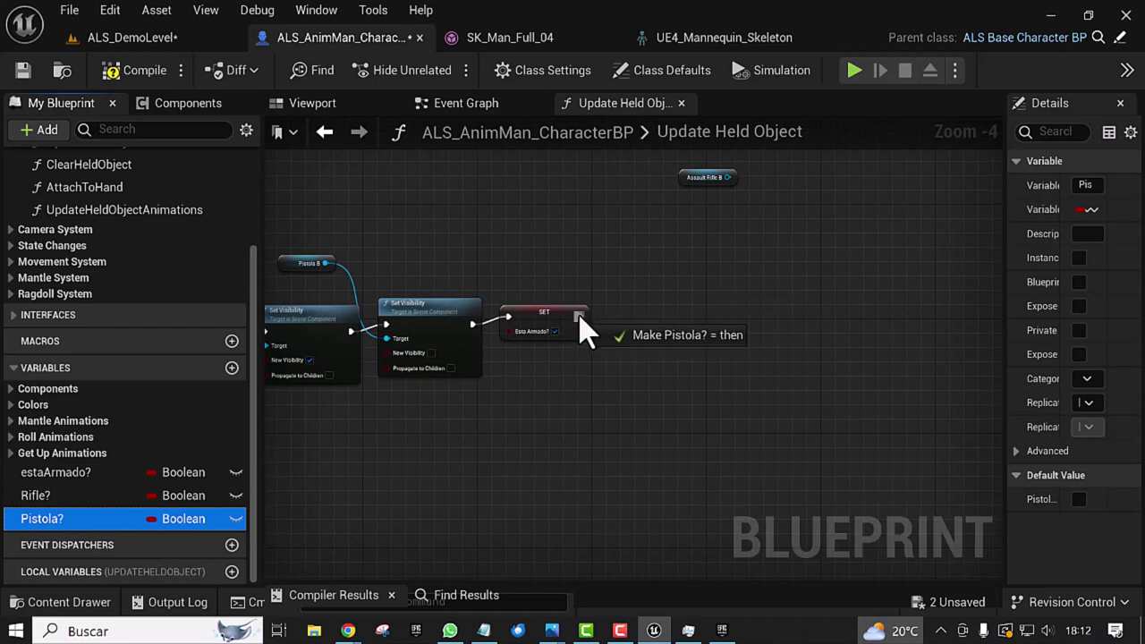
left_click_drag(584, 322, 587, 323)
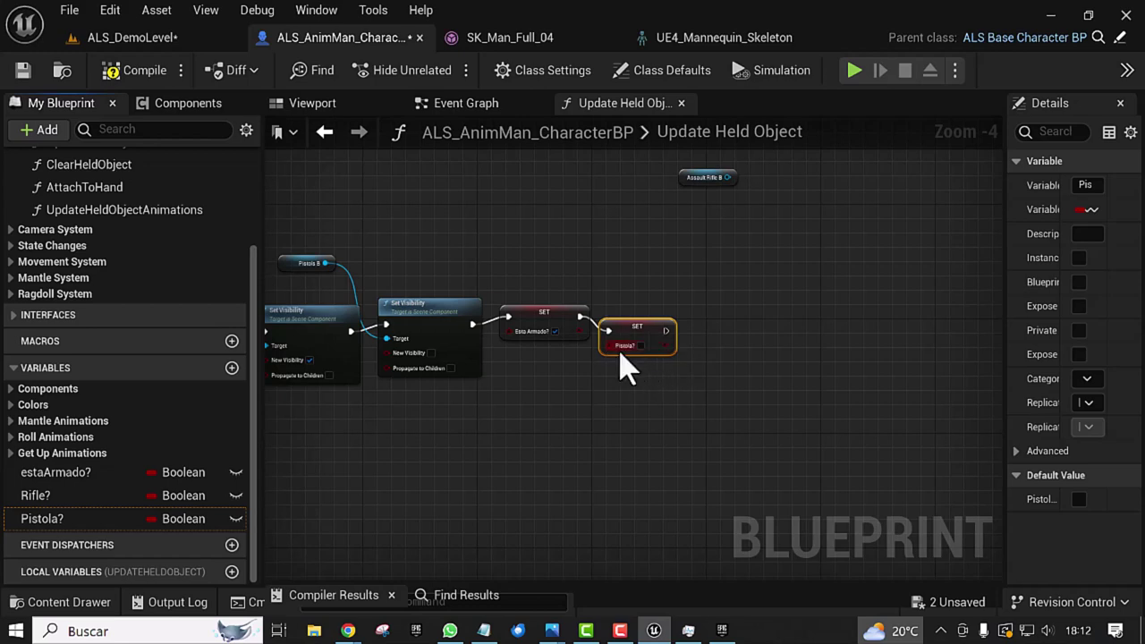
mouse_move(36, 497)
left_mouse_down()
mouse_move(651, 315)
mouse_move(702, 342)
left_mouse_up()
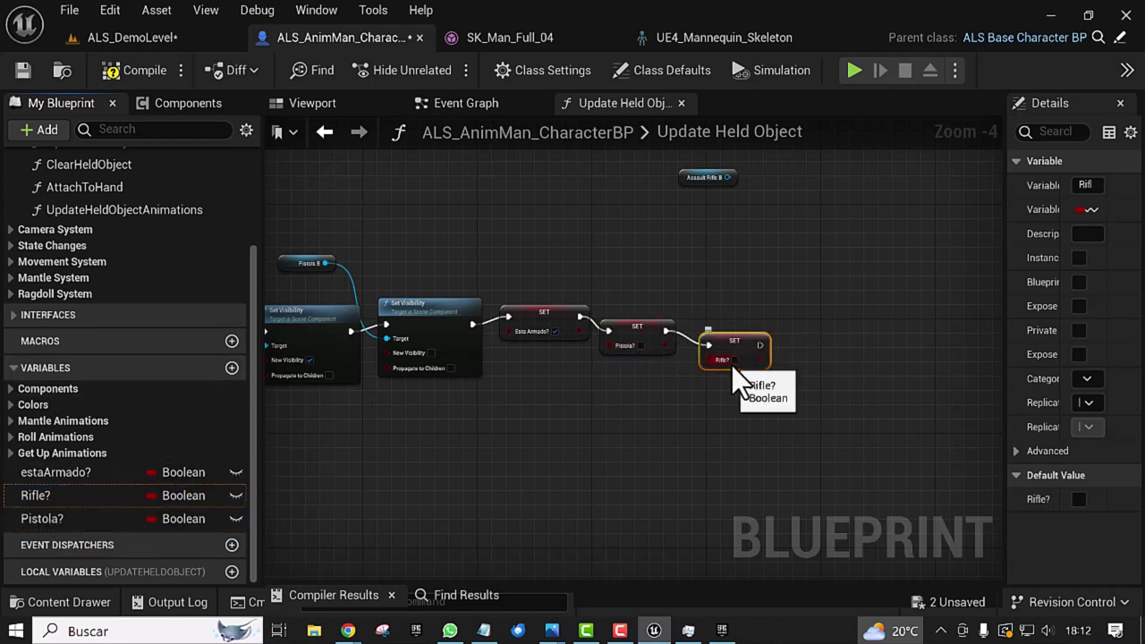
left_click(735, 360)
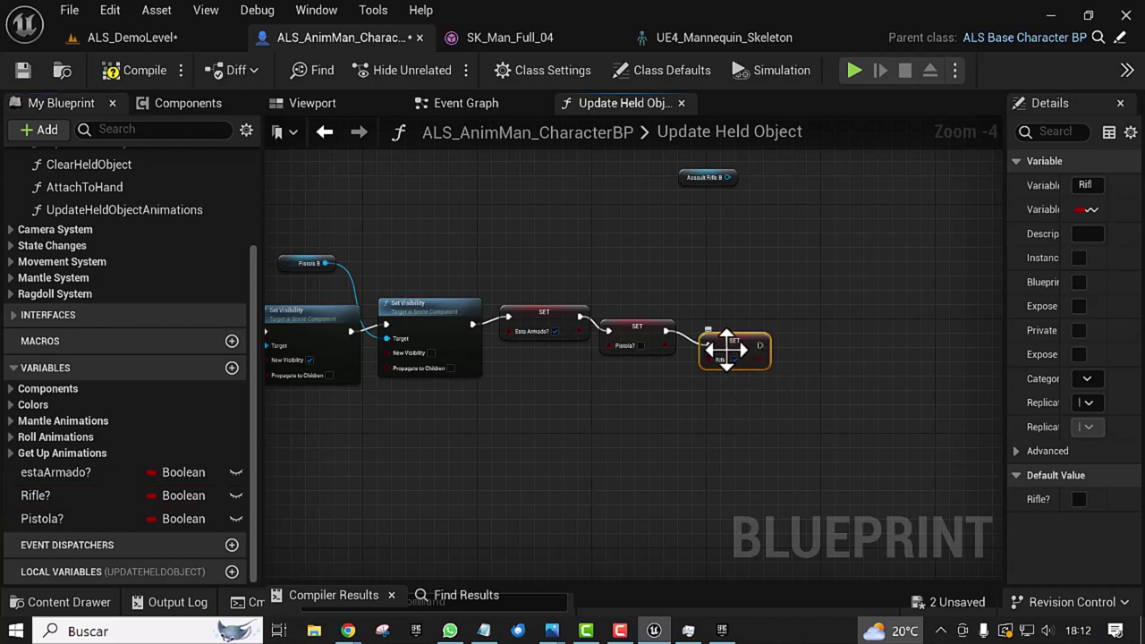
left_click_drag(727, 349, 734, 336)
left_click_drag(653, 332, 660, 332)
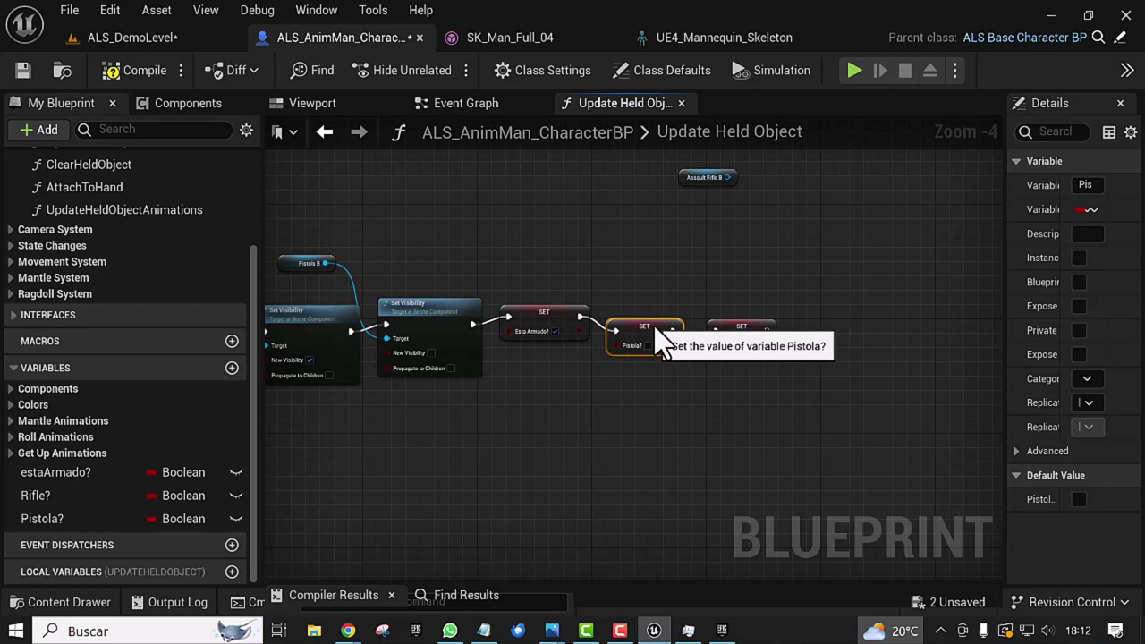
scroll(564, 420, "down", 1)
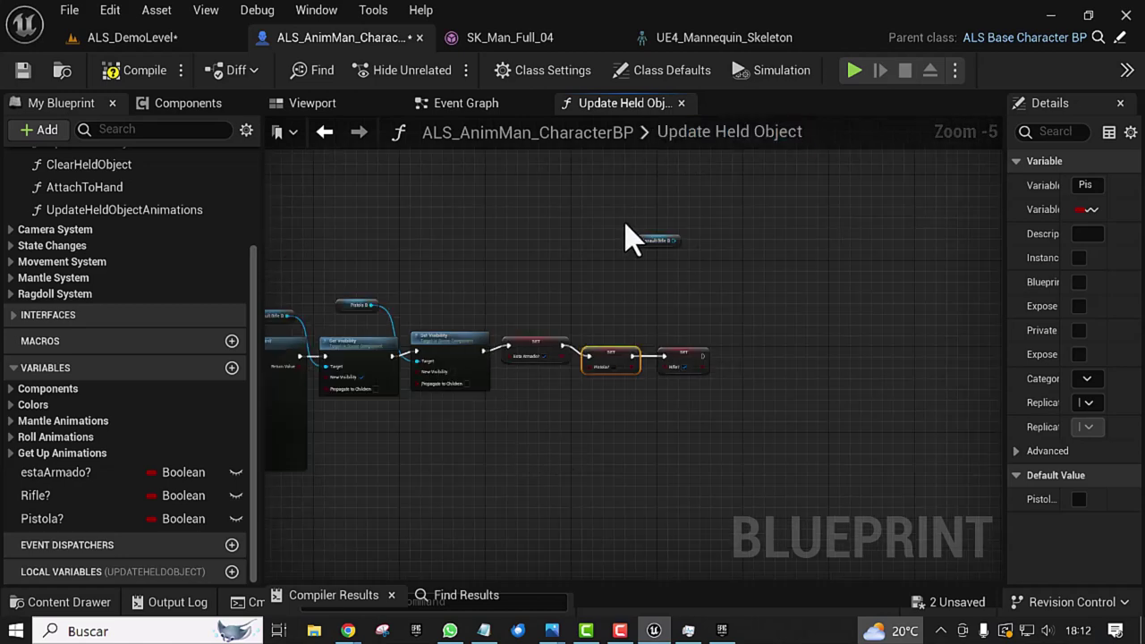
Step: Delete the stray Assault Rifle B getter from the function graph
left_click_drag(626, 215, 707, 296)
key("Delete")
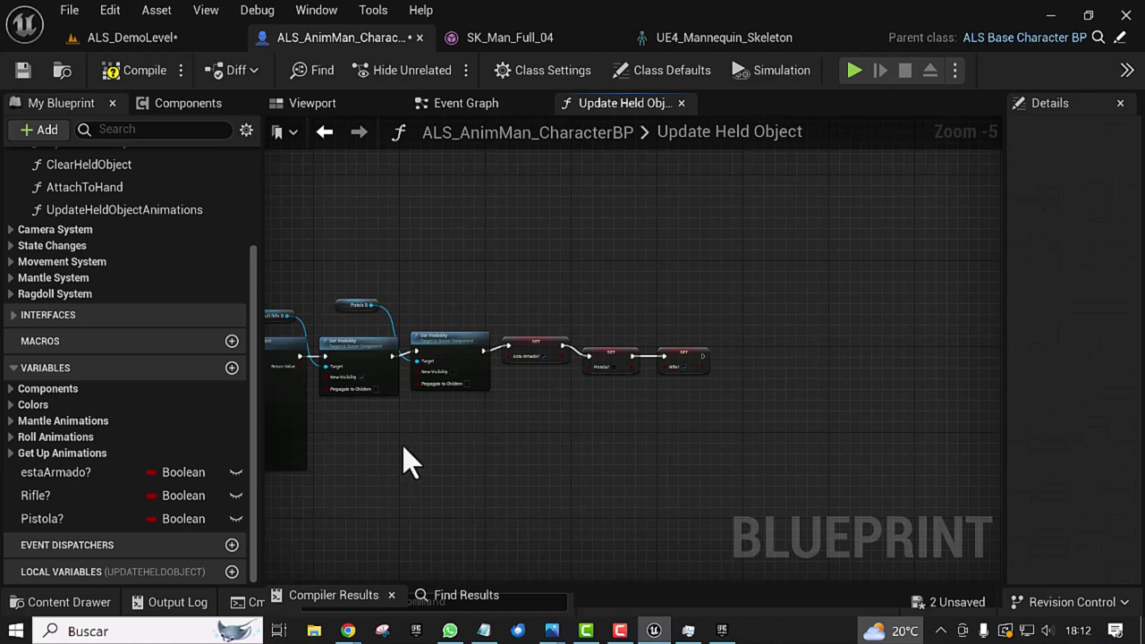
mouse_move(404, 447)
right_mouse_down()
mouse_move(629, 391)
mouse_move(629, 317)
mouse_move(629, 336)
right_mouse_up()
scroll(623, 417, "down", 1)
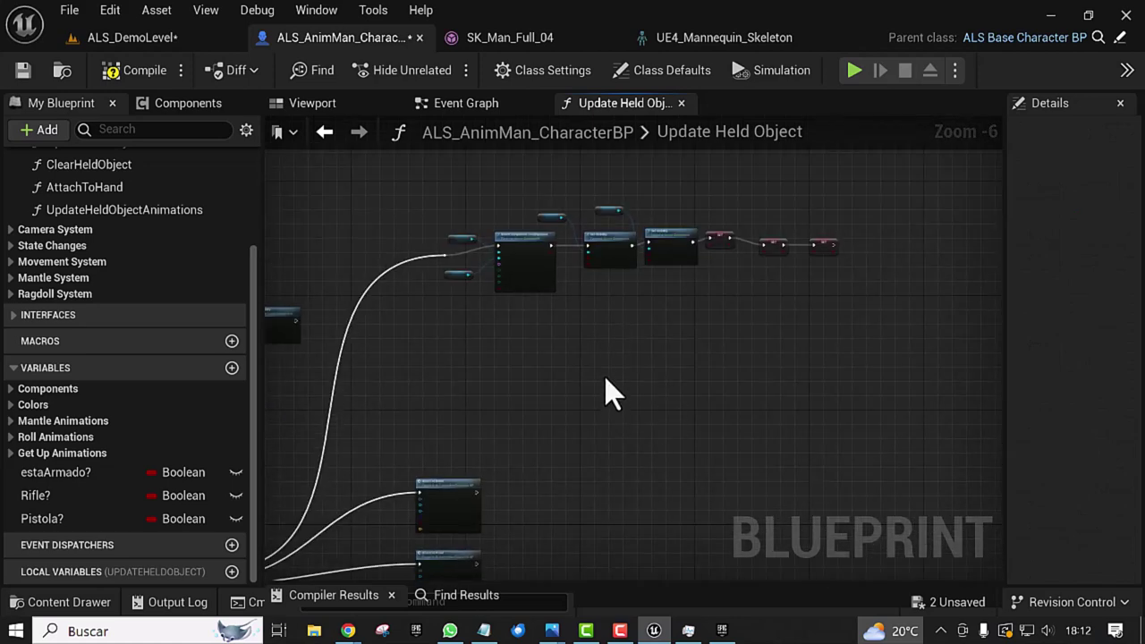
mouse_move(605, 393)
right_mouse_down()
mouse_move(545, 435)
mouse_move(522, 488)
right_mouse_up()
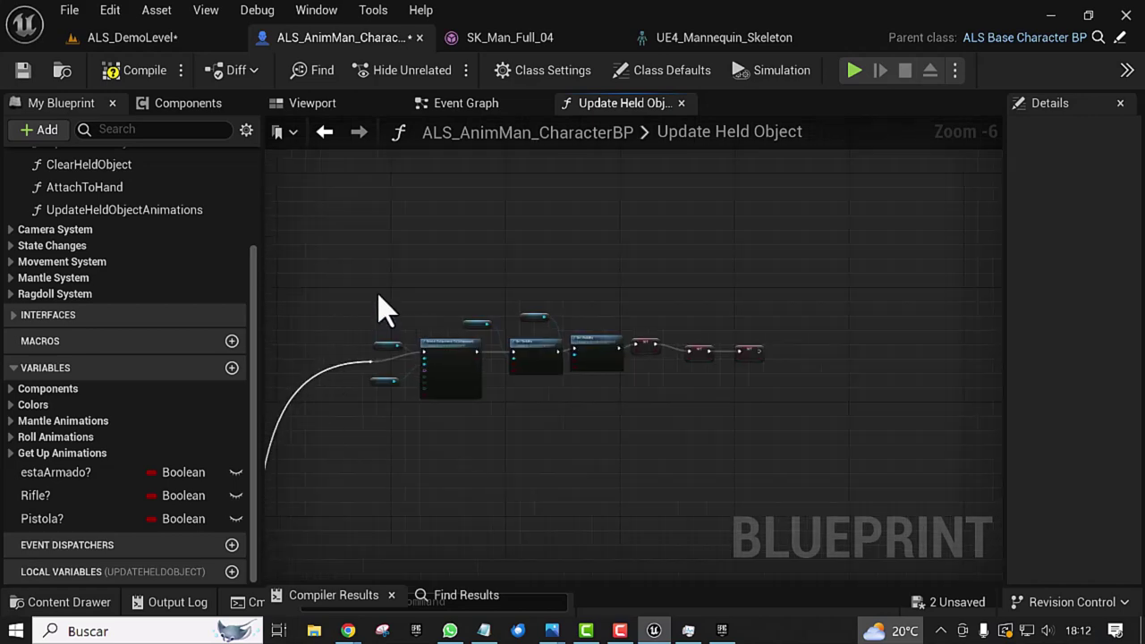
Step: Remove the two extra Set Visibility nodes that were accidentally pasted
left_click_drag(377, 304, 876, 418)
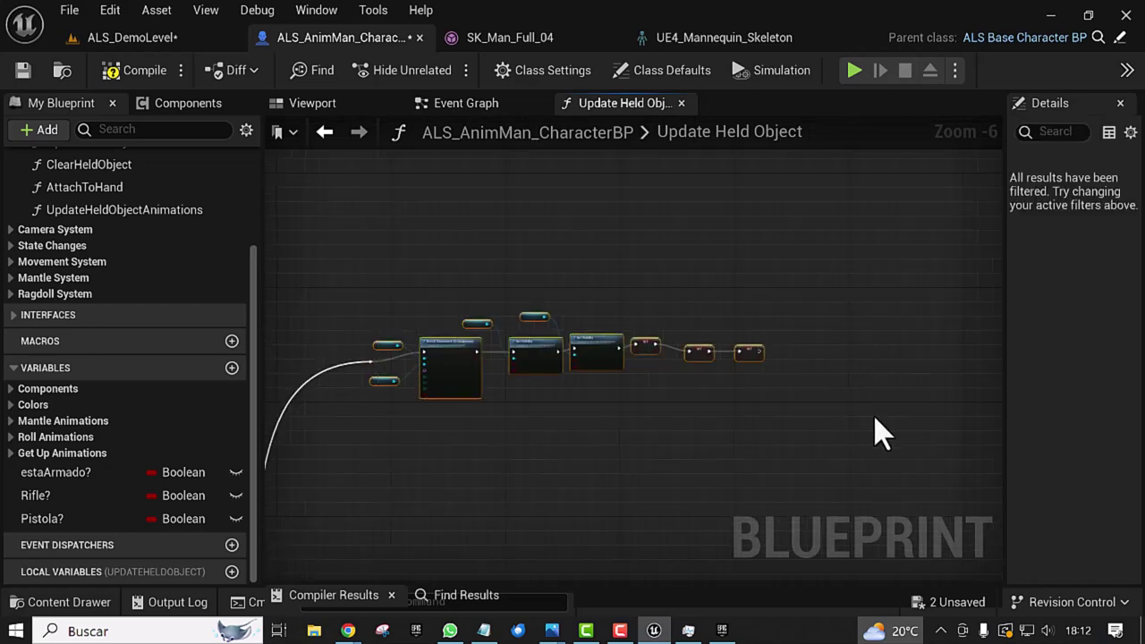
key("ctrl+v")
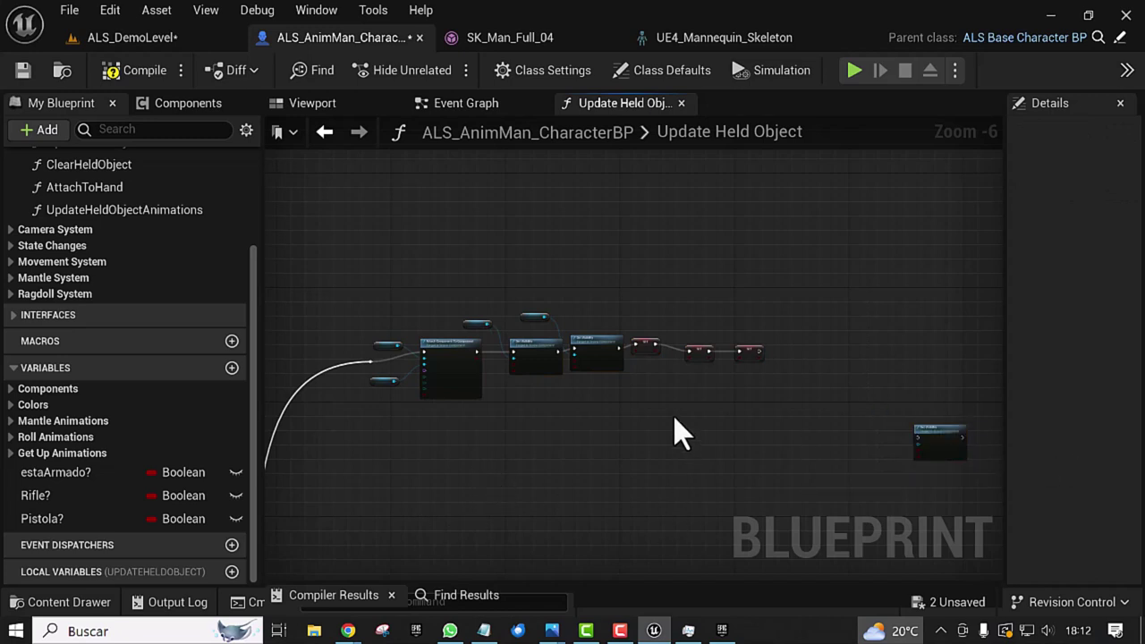
key("ctrl+v")
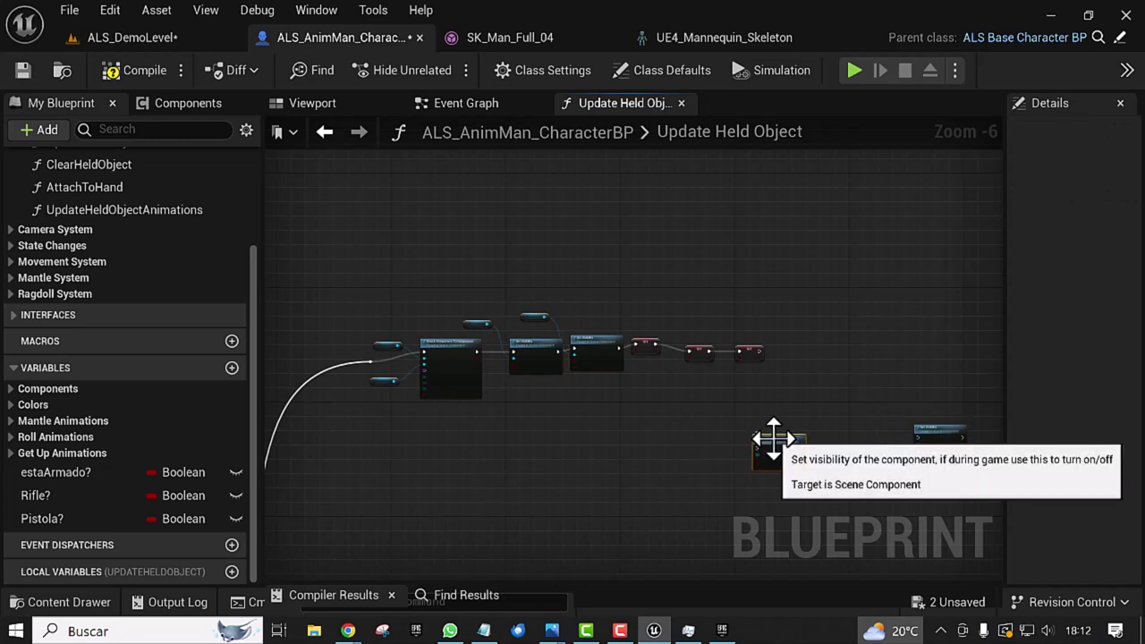
right_click_drag(823, 354, 623, 261)
left_click_drag(545, 303, 797, 389)
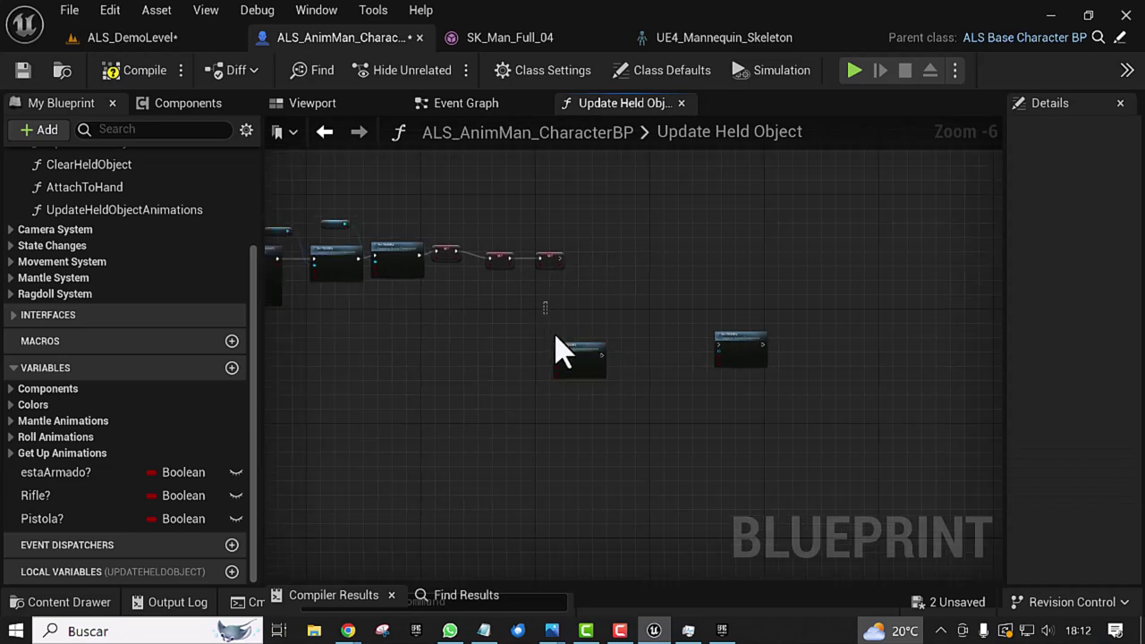
key("Delete")
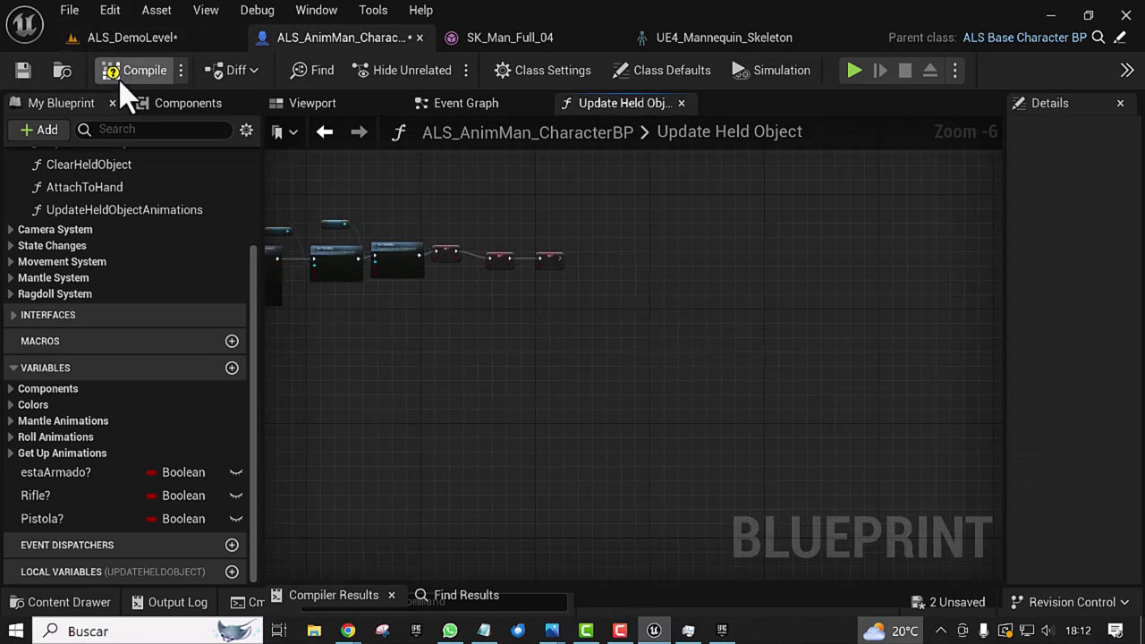
Step: Save the ALS_AnimMan_CharacterBP blueprint and deselect the node chain
left_click(23, 70)
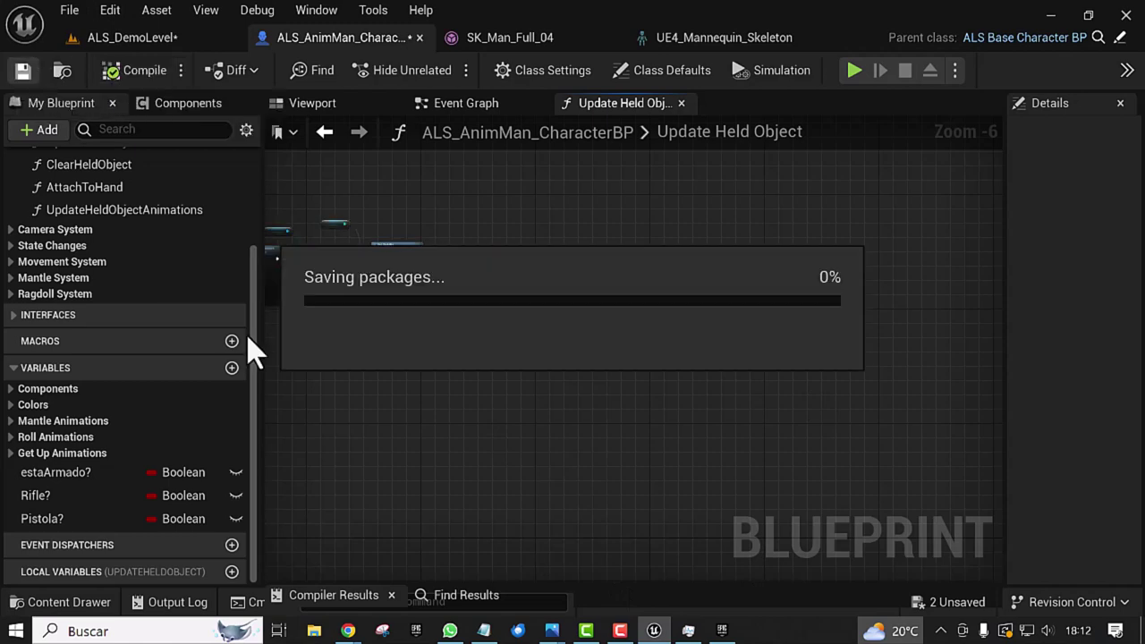
right_click_drag(349, 402, 532, 402)
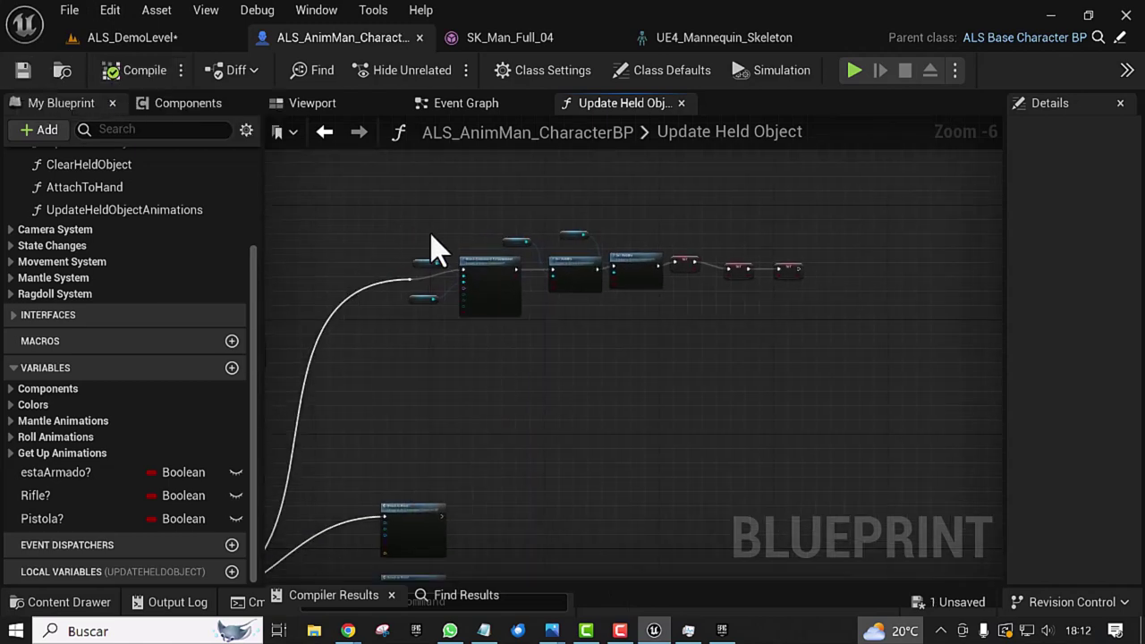
left_click_drag(463, 312, 825, 328)
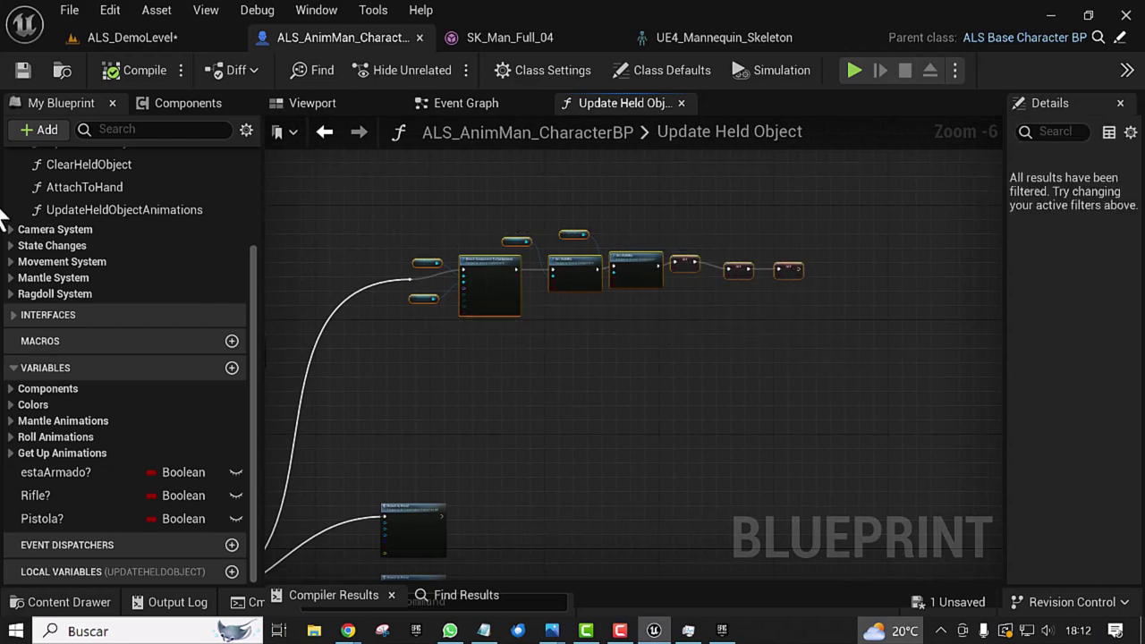
left_click(571, 413)
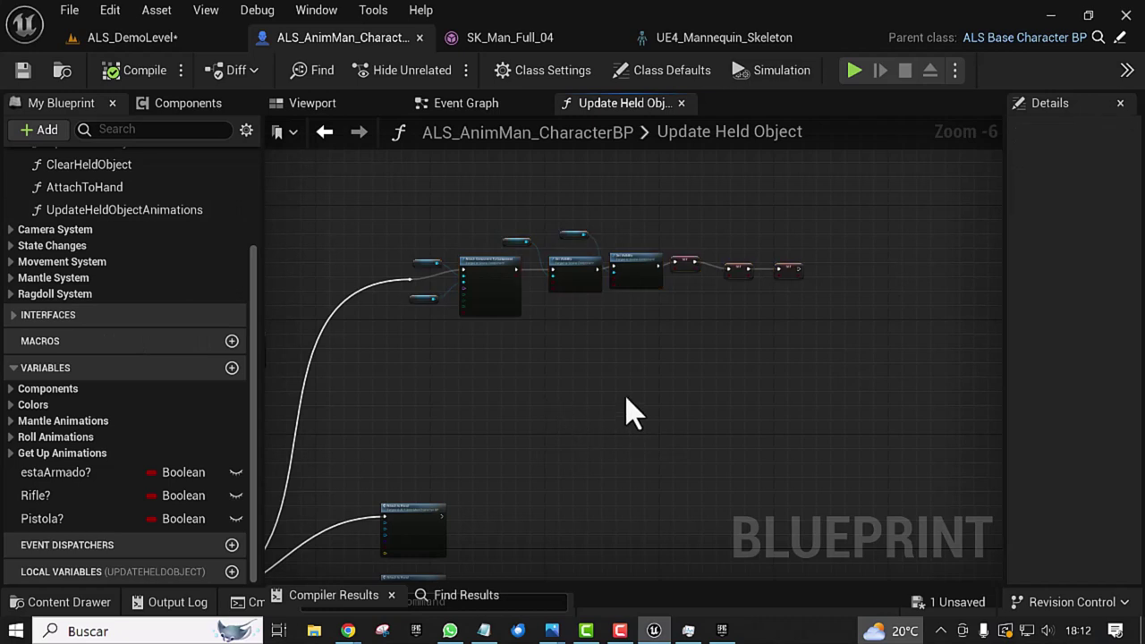
Step: Paste two copies of the attach-and-visibility chain below the original
key("ctrl+v")
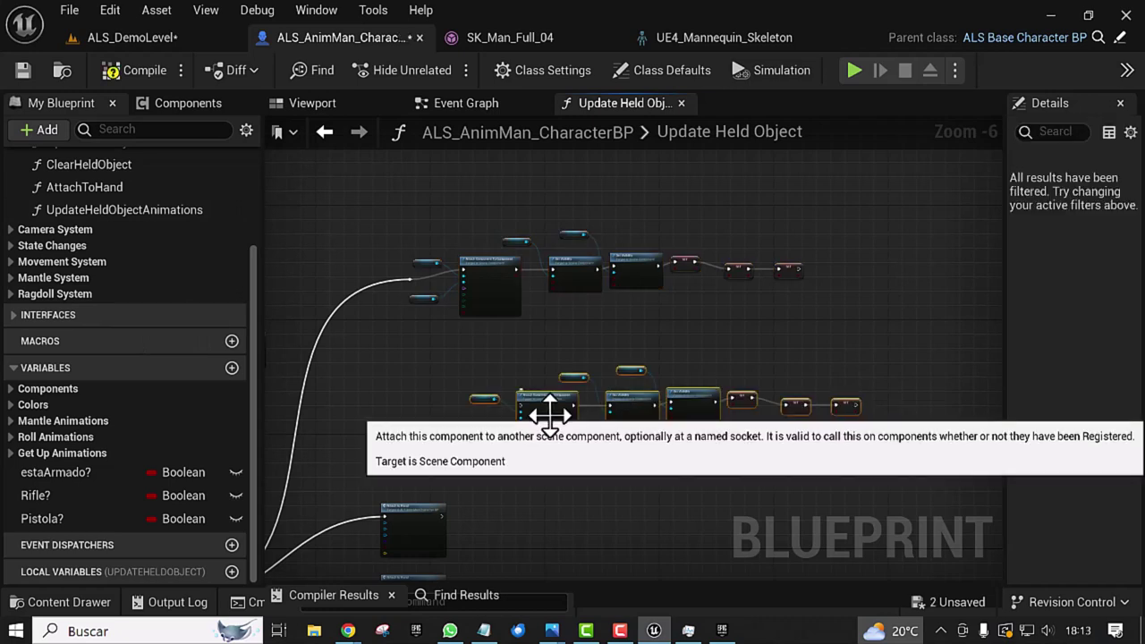
left_click_drag(550, 413, 487, 391)
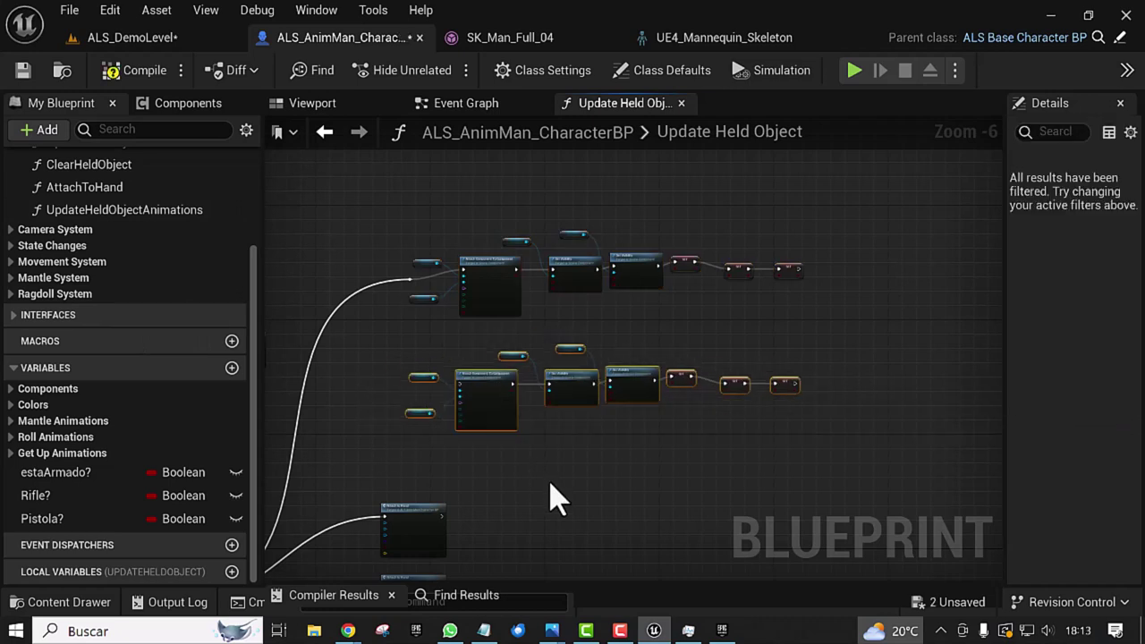
right_click_drag(549, 498, 519, 350)
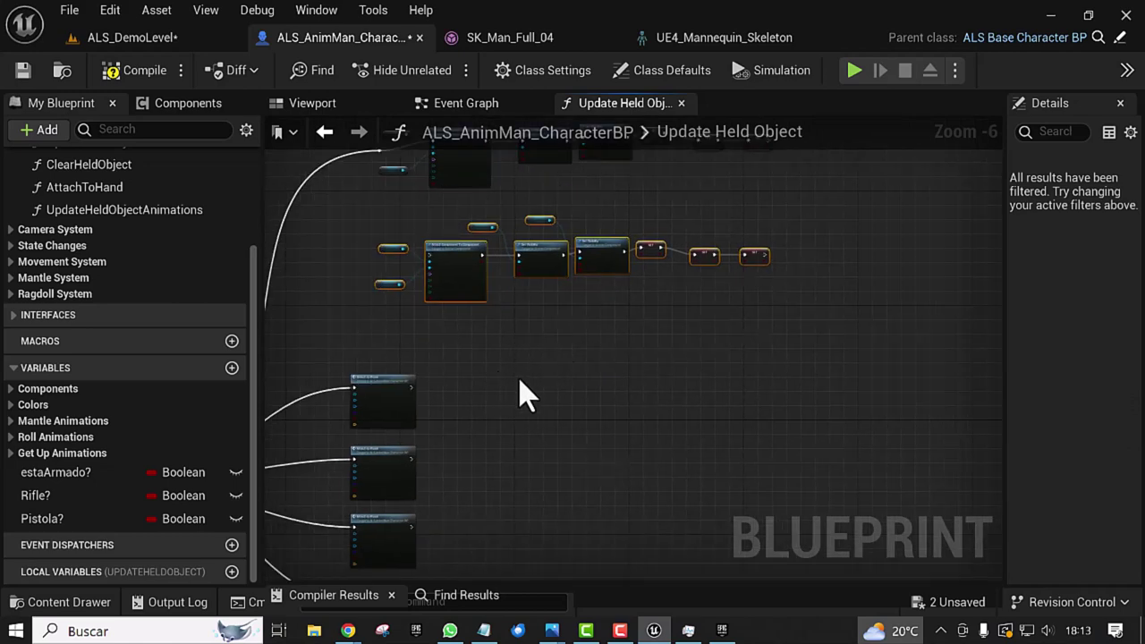
left_click(590, 392)
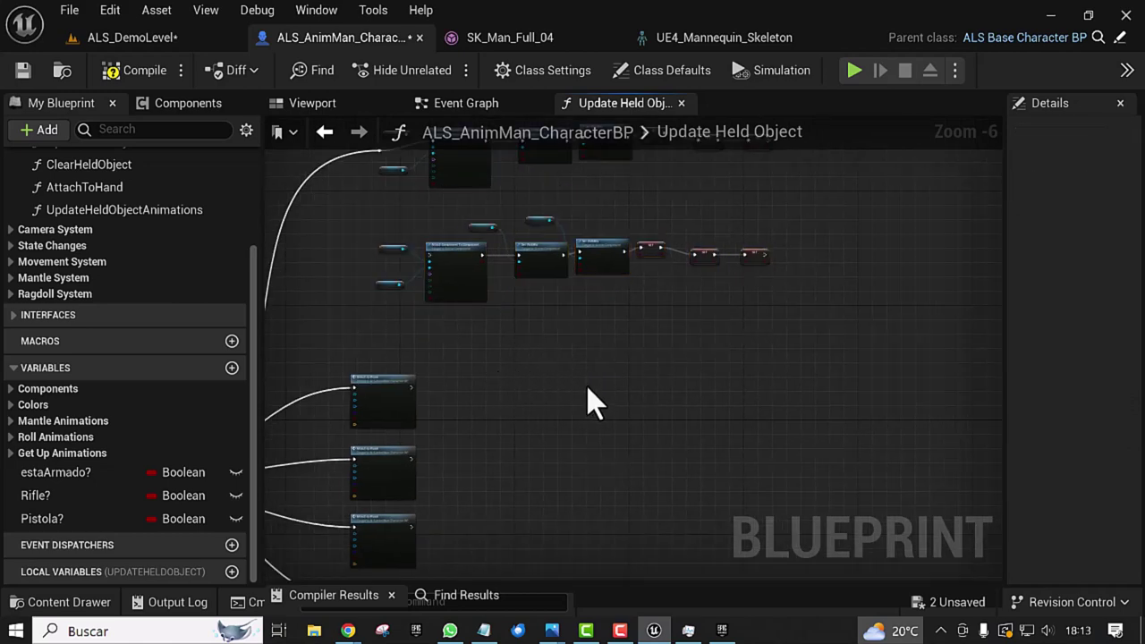
key("ctrl+v")
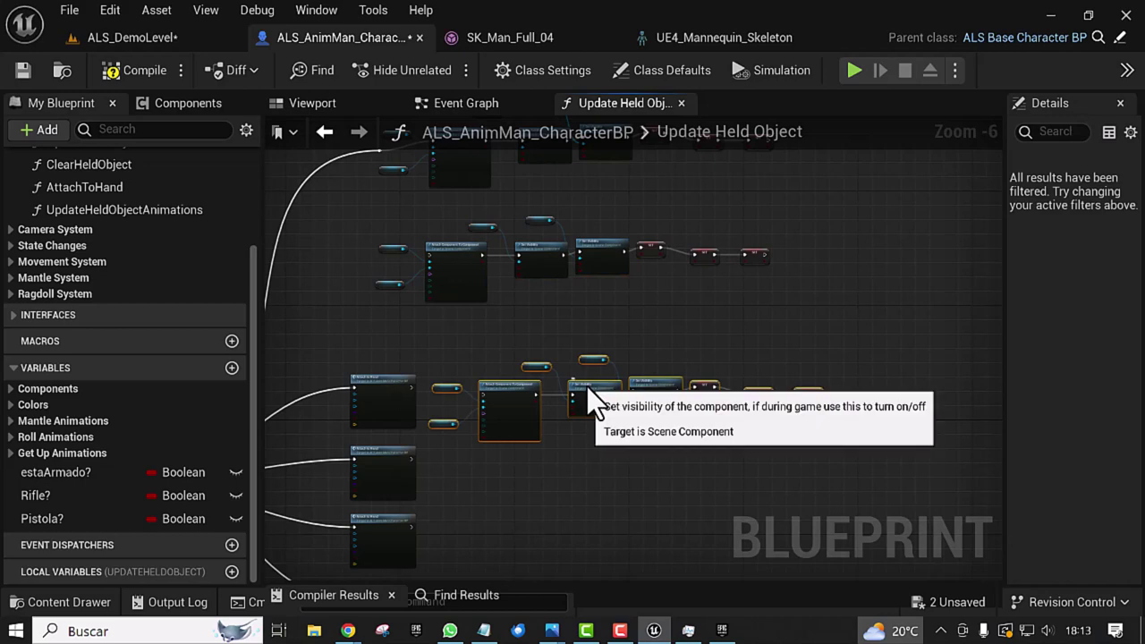
right_click_drag(409, 425, 708, 460)
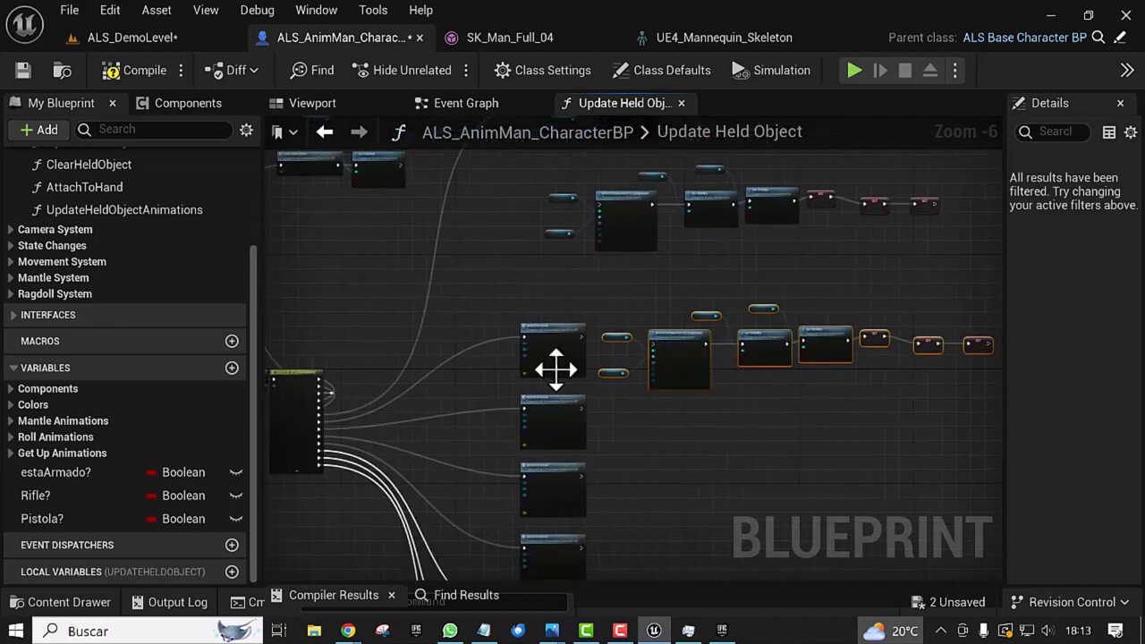
left_click(528, 354)
left_click_drag(277, 254, 424, 255)
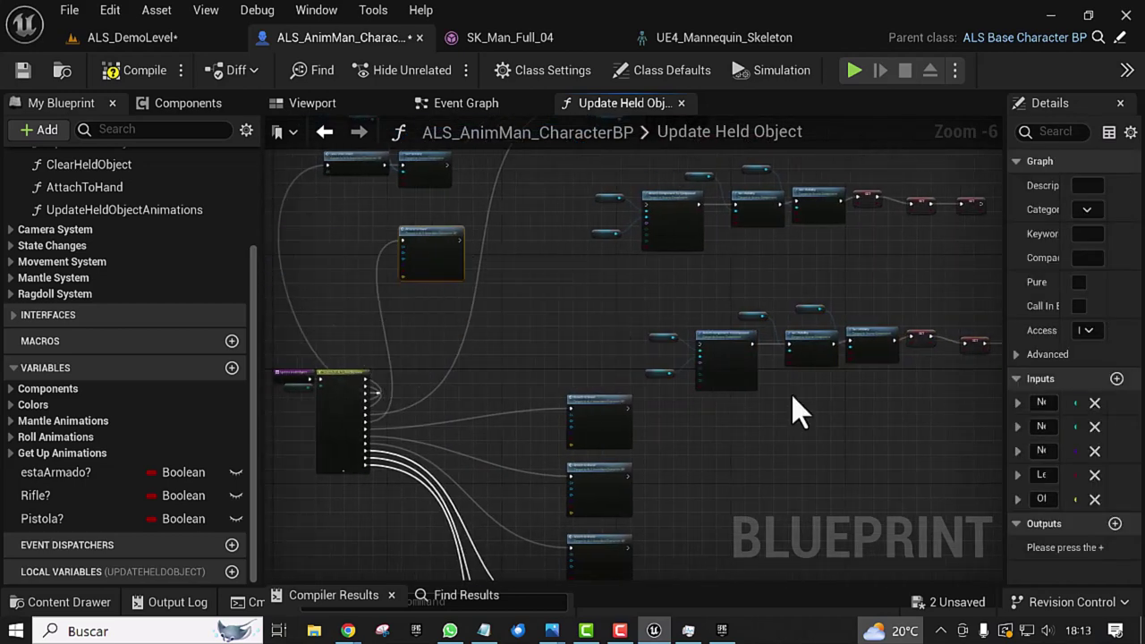
right_click_drag(832, 480, 591, 447)
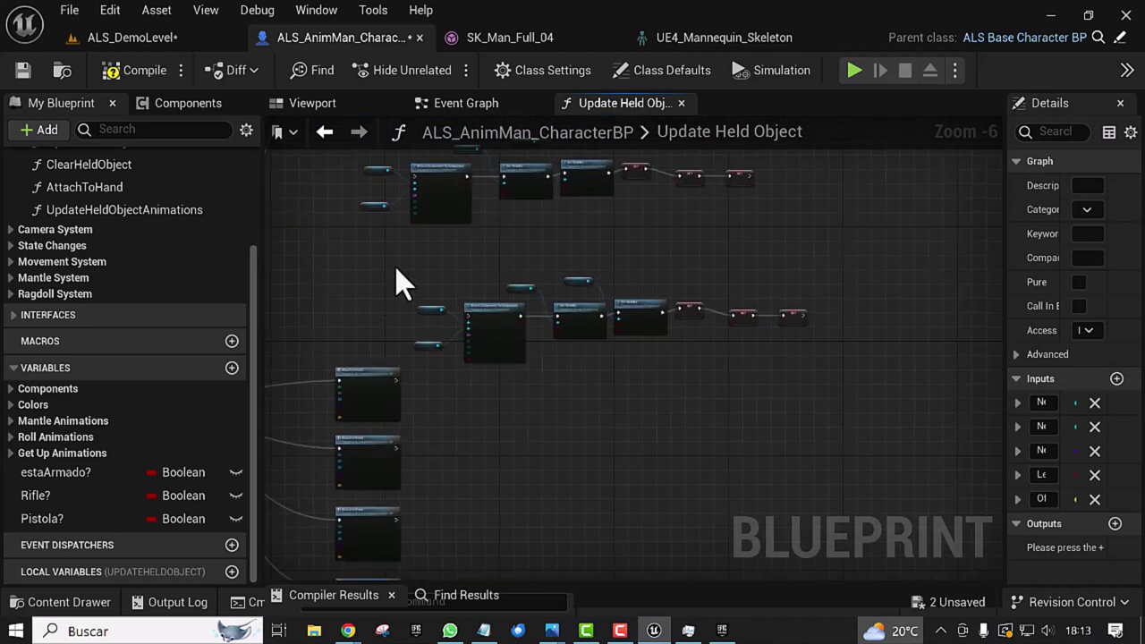
Step: Rearrange the pasted chains and move the Attach to Hand node aside near the overlay-state switch
left_click_drag(422, 279, 842, 391)
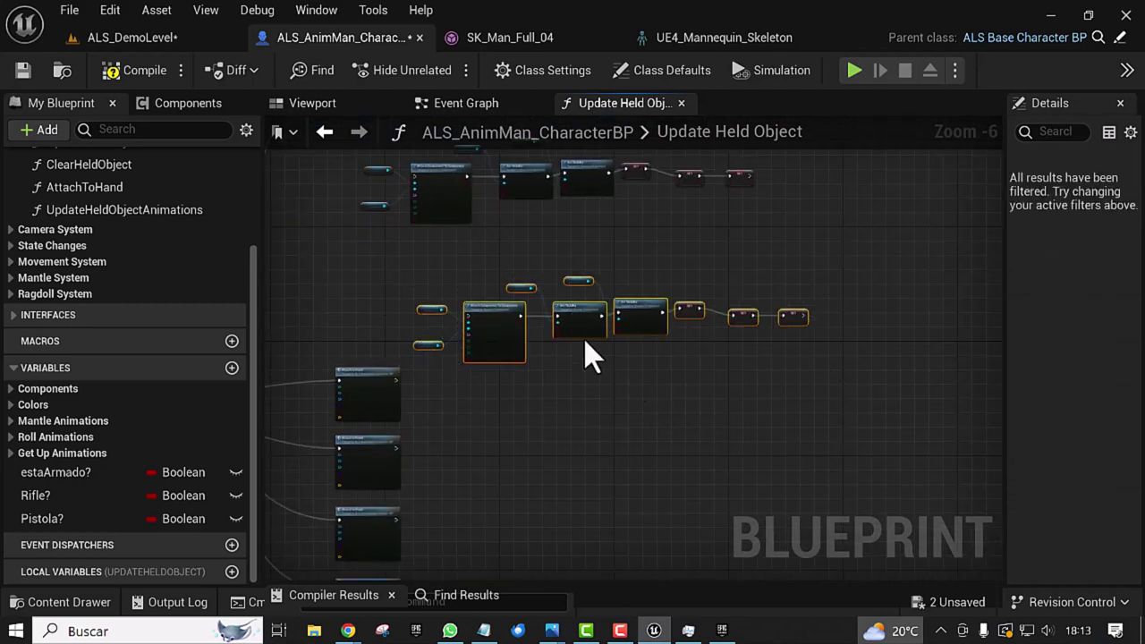
right_click_drag(463, 355, 778, 448)
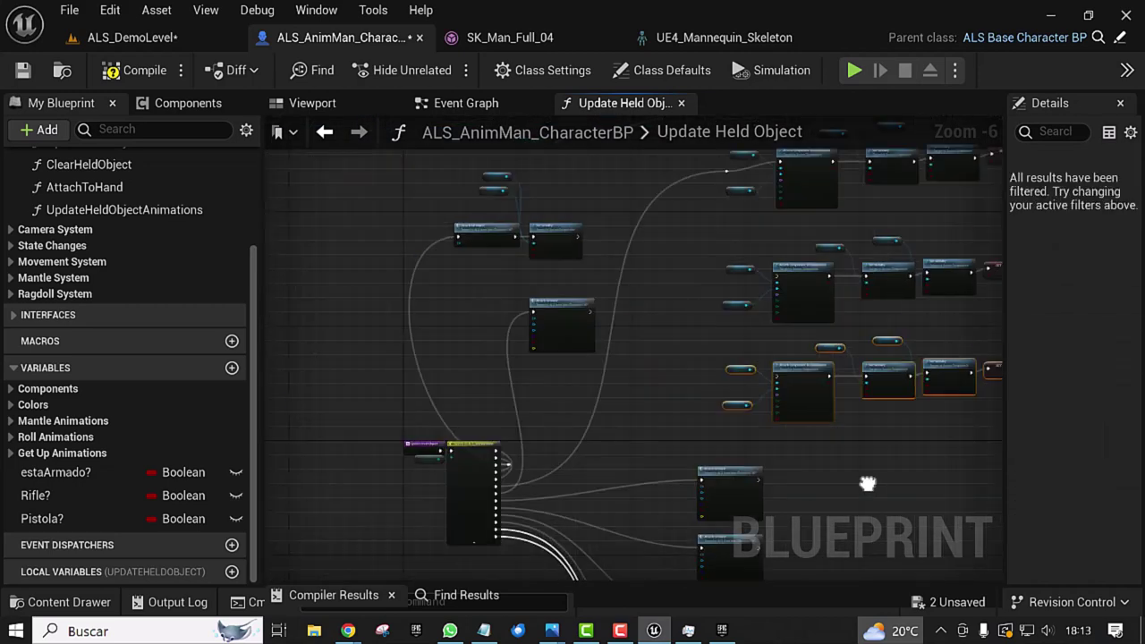
right_click_drag(707, 356, 675, 434)
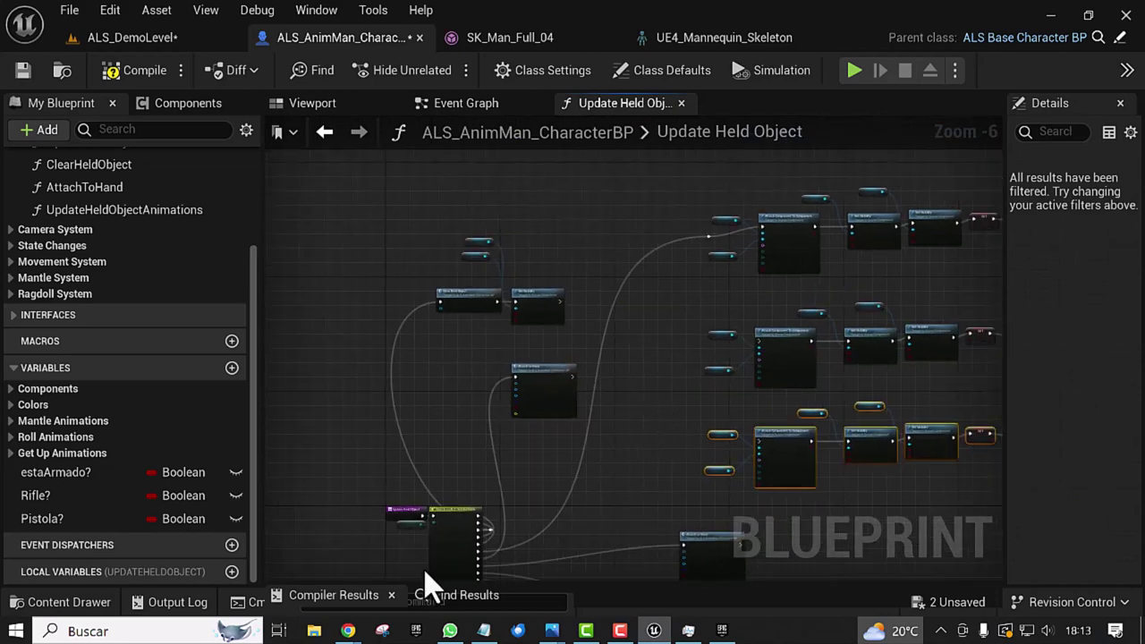
scroll(537, 474, "up", 3)
mouse_move(526, 475)
right_mouse_down()
mouse_move(510, 287)
mouse_move(473, 409)
right_mouse_up()
scroll(474, 409, "down", 1)
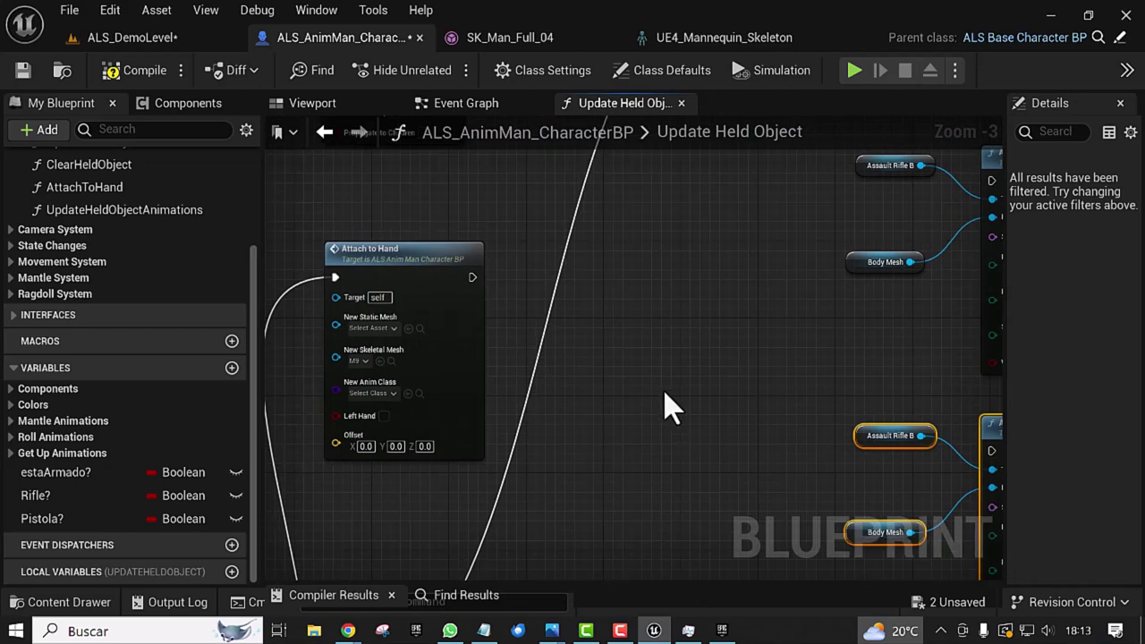
scroll(670, 404, "down", 1)
right_click_drag(549, 387, 472, 397)
mouse_move(383, 327)
left_mouse_down()
mouse_move(562, 341)
mouse_move(557, 368)
mouse_move(707, 291)
left_mouse_up()
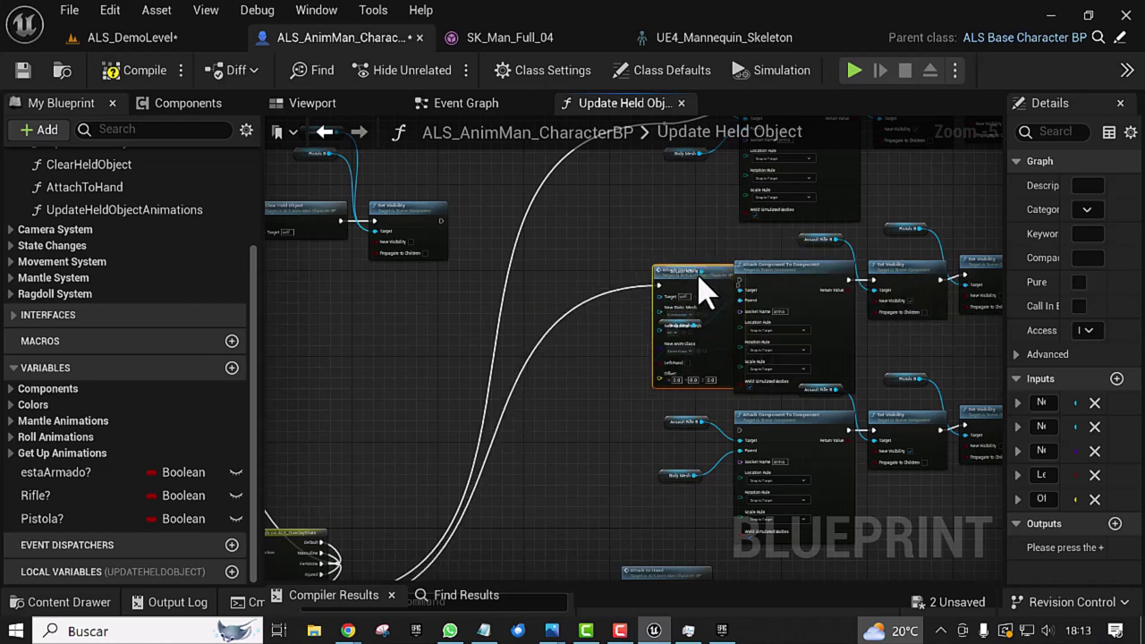
Step: Delete Attach To Hand and connect its exec wire to the lower copied Attach Component node
double_click(625, 289)
right_click_drag(626, 294, 591, 313)
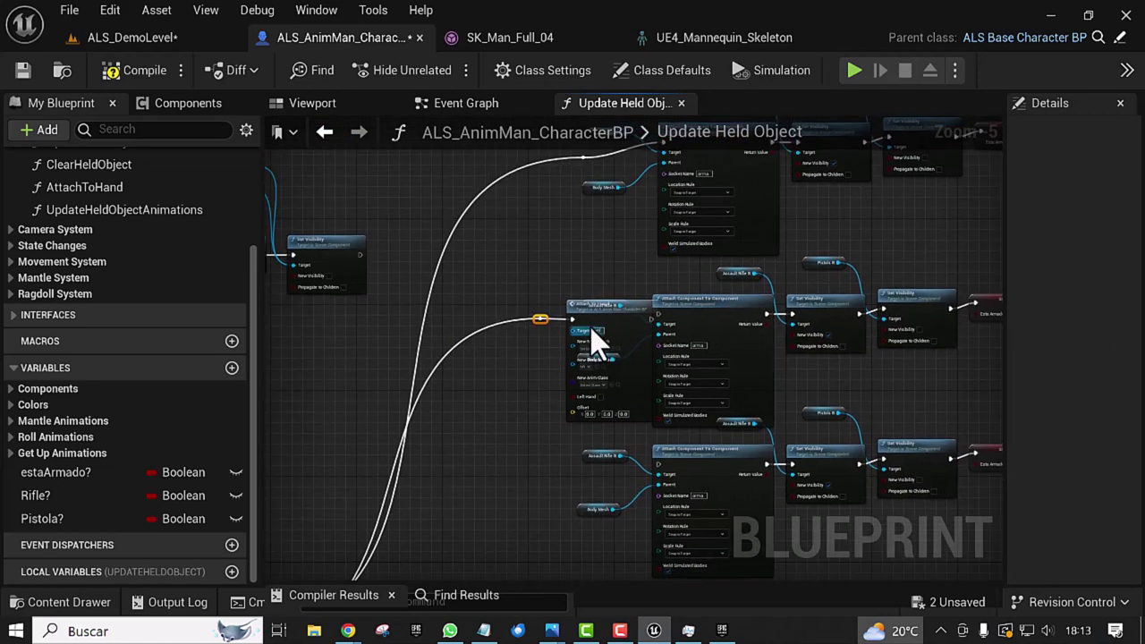
left_click(589, 309)
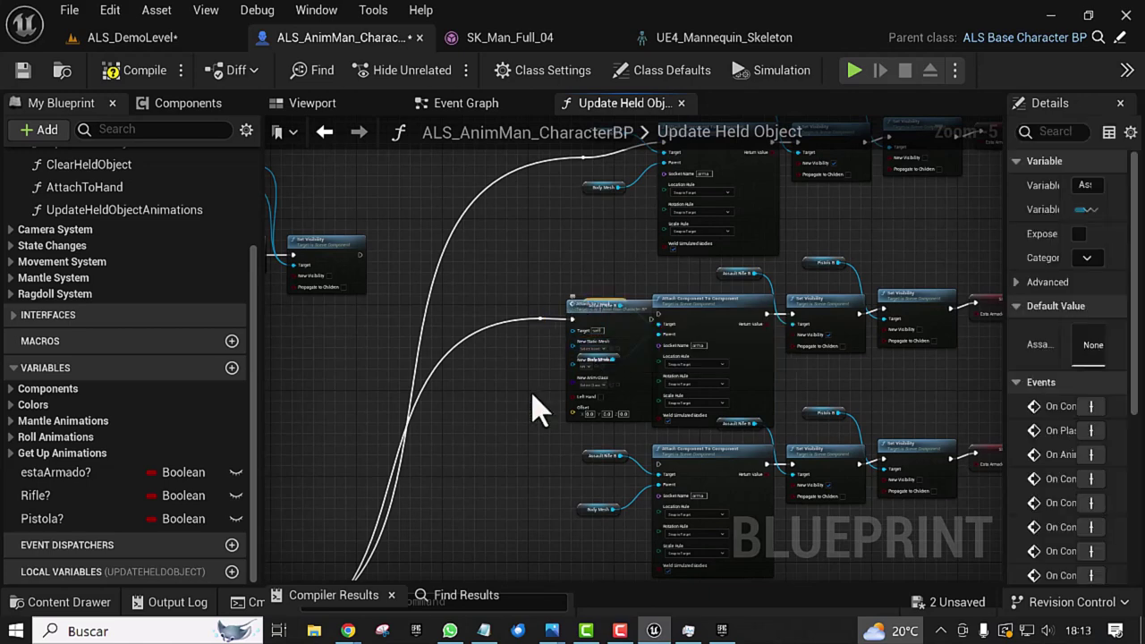
left_click(629, 388)
key("Delete")
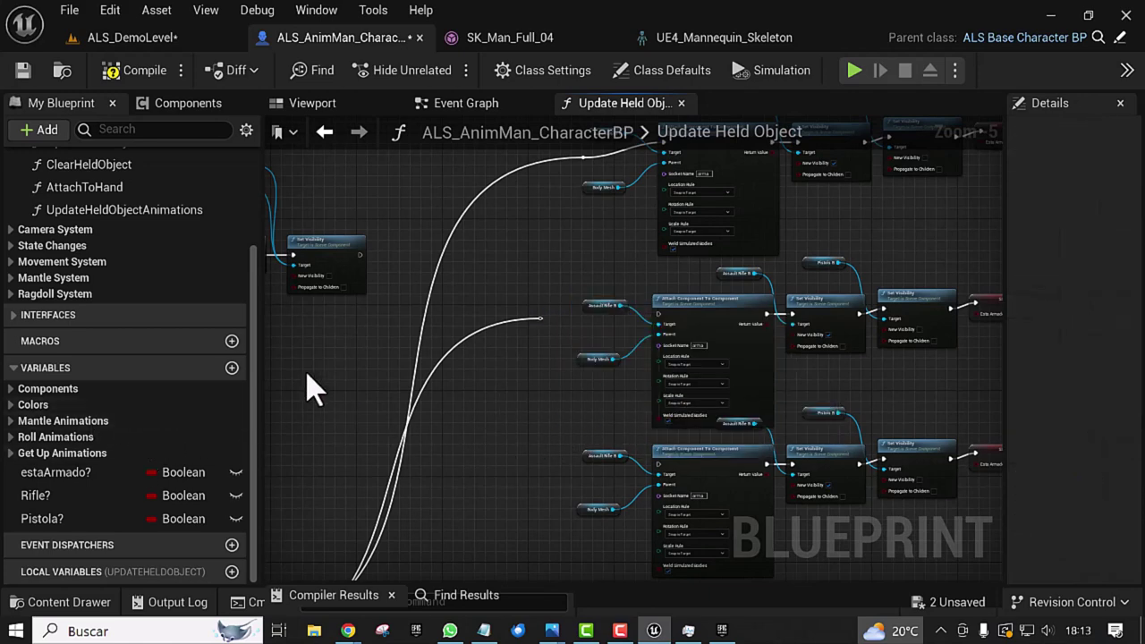
mouse_move(537, 385)
right_mouse_down()
mouse_move(427, 454)
mouse_move(457, 533)
right_mouse_up()
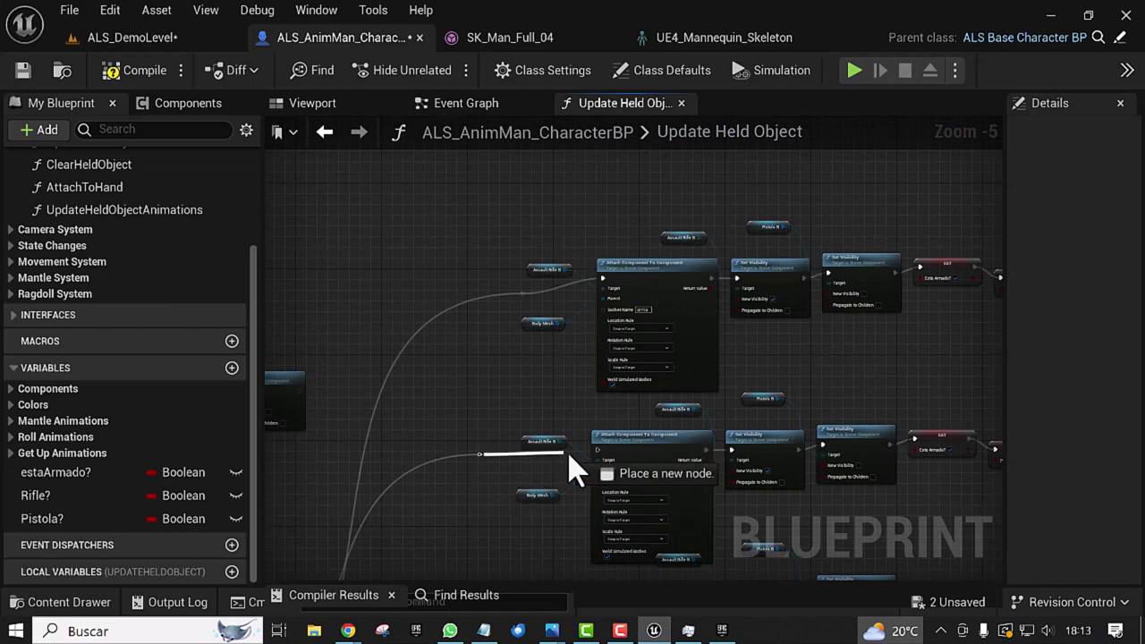
left_click_drag(477, 456, 599, 452)
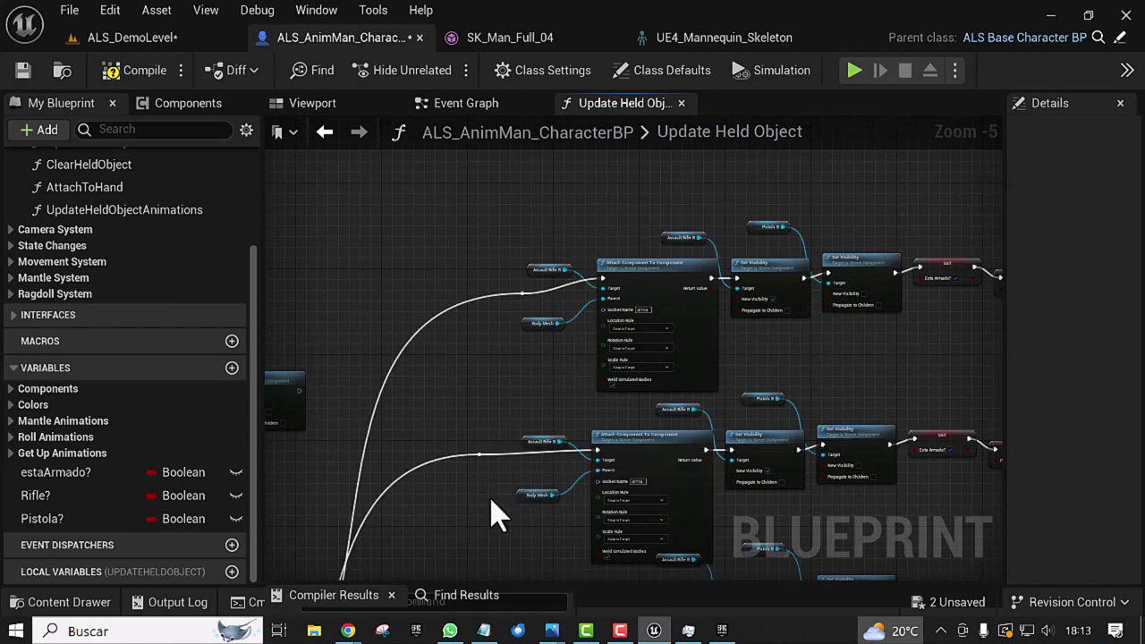
Step: Replace Assault Rifle B with a Pistols_B getter as the copied Attach node's Target
scroll(484, 464, "up", 2)
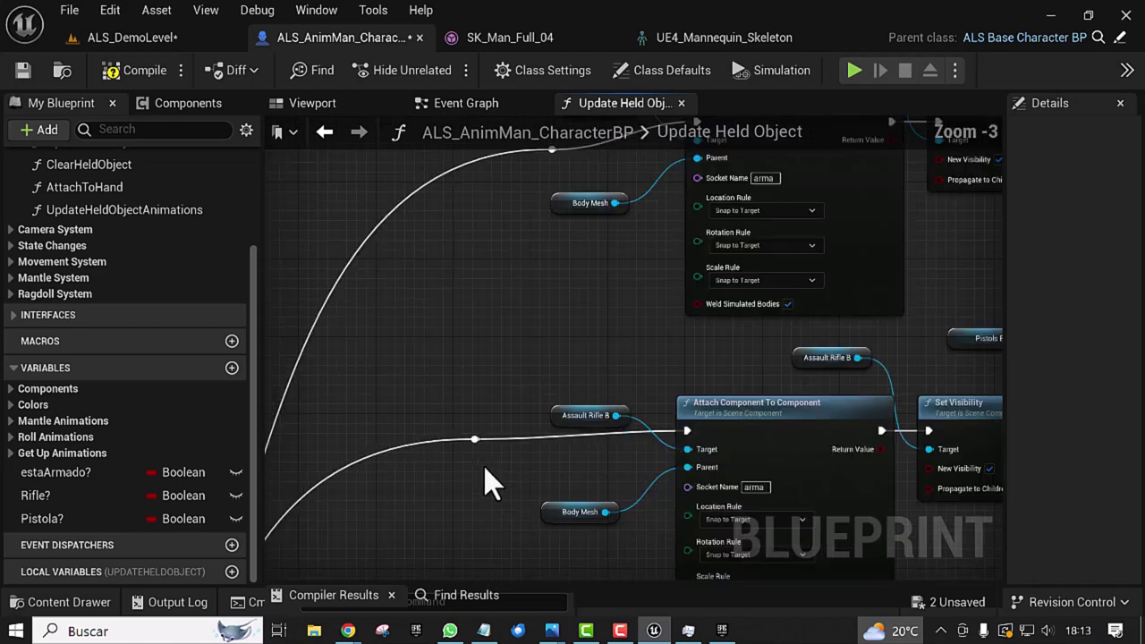
left_click(564, 418)
key("Delete")
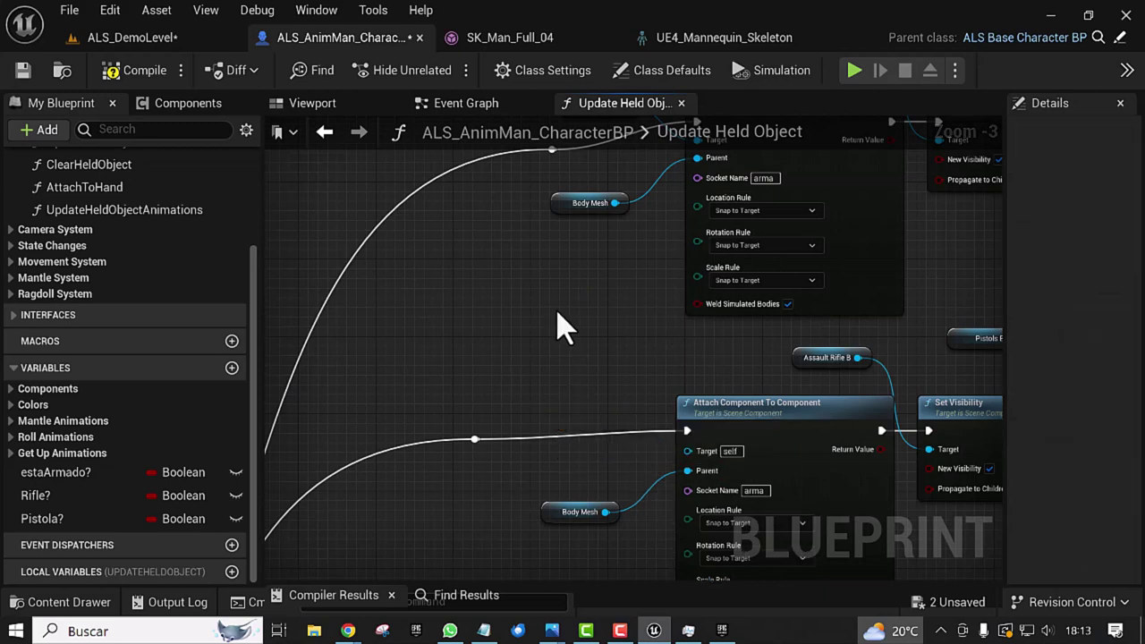
left_click(174, 104)
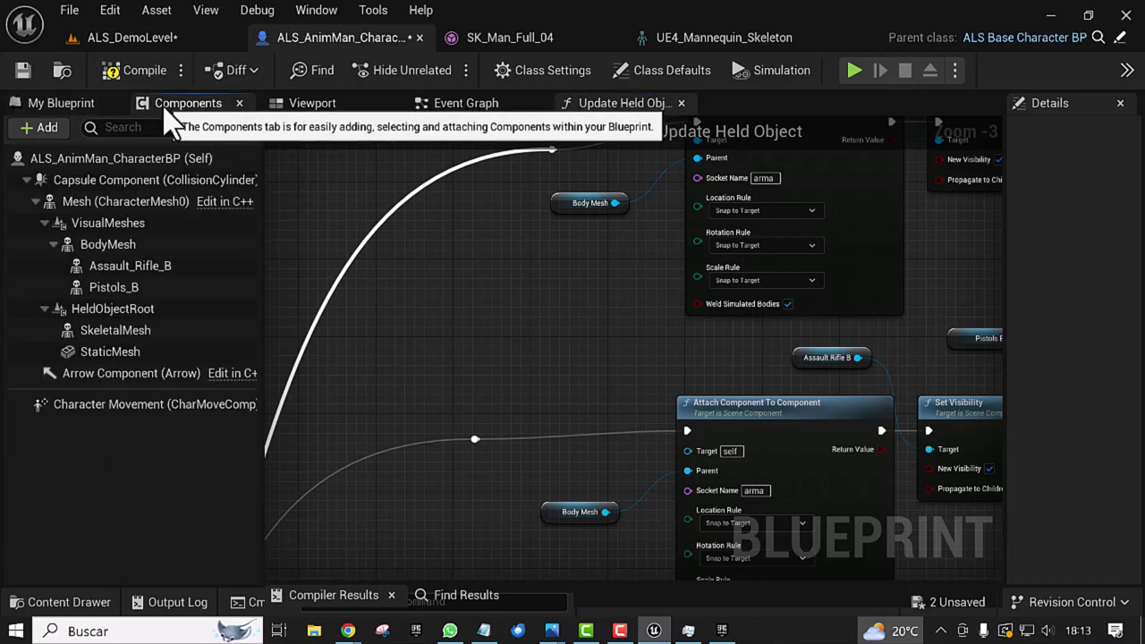
left_click(114, 287)
mouse_move(114, 287)
left_mouse_down()
mouse_move(573, 483)
mouse_move(556, 457)
mouse_move(698, 461)
mouse_move(691, 453)
left_mouse_up()
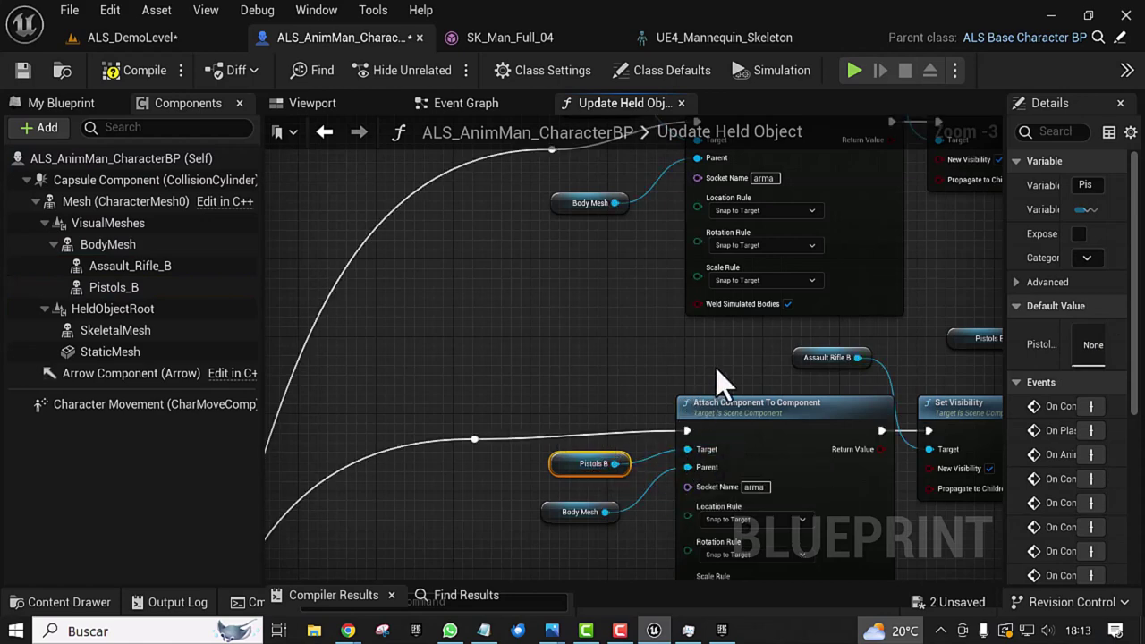
right_click_drag(715, 366, 448, 300)
Step: Tick New Visibility on the second Set Visibility and set Pistola? to true
right_click_drag(653, 469, 665, 477)
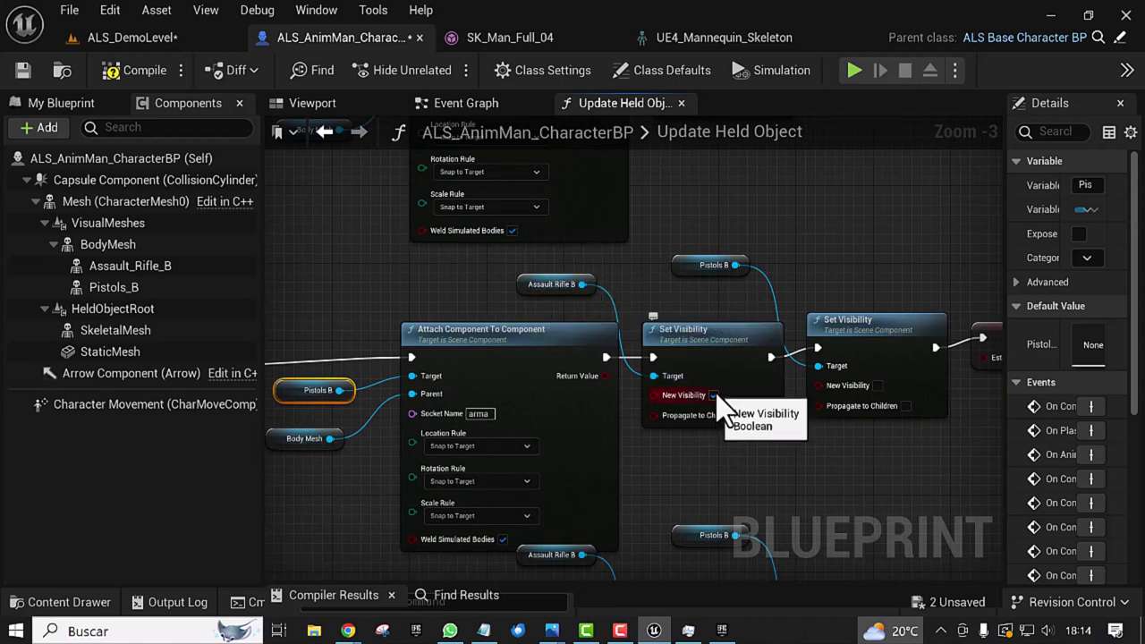
right_click_drag(716, 453, 564, 479)
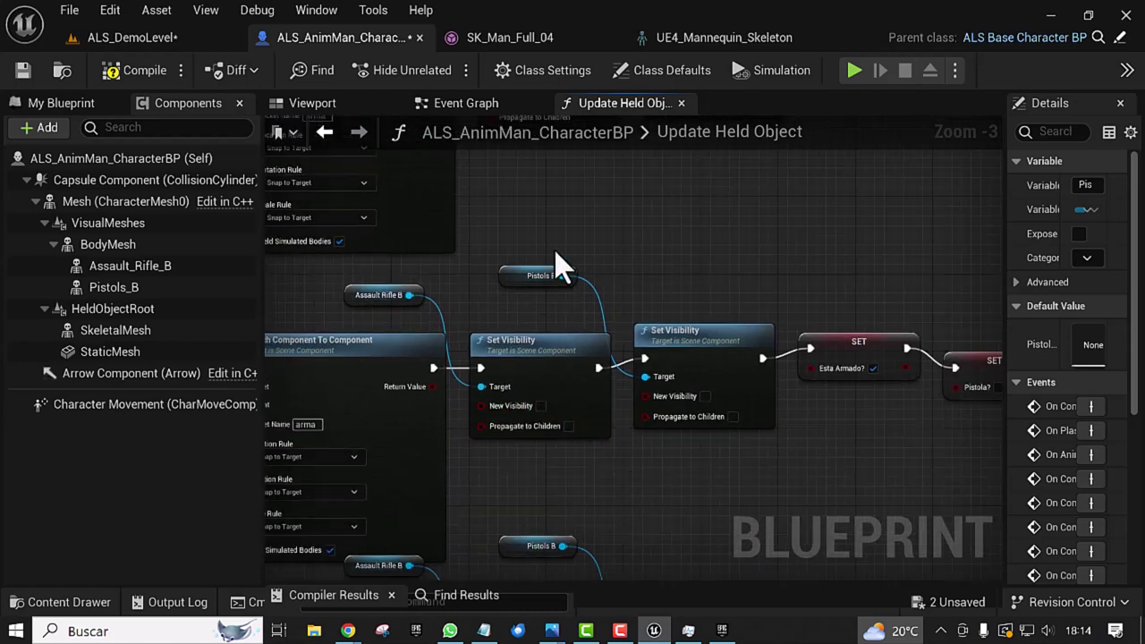
left_click(706, 396)
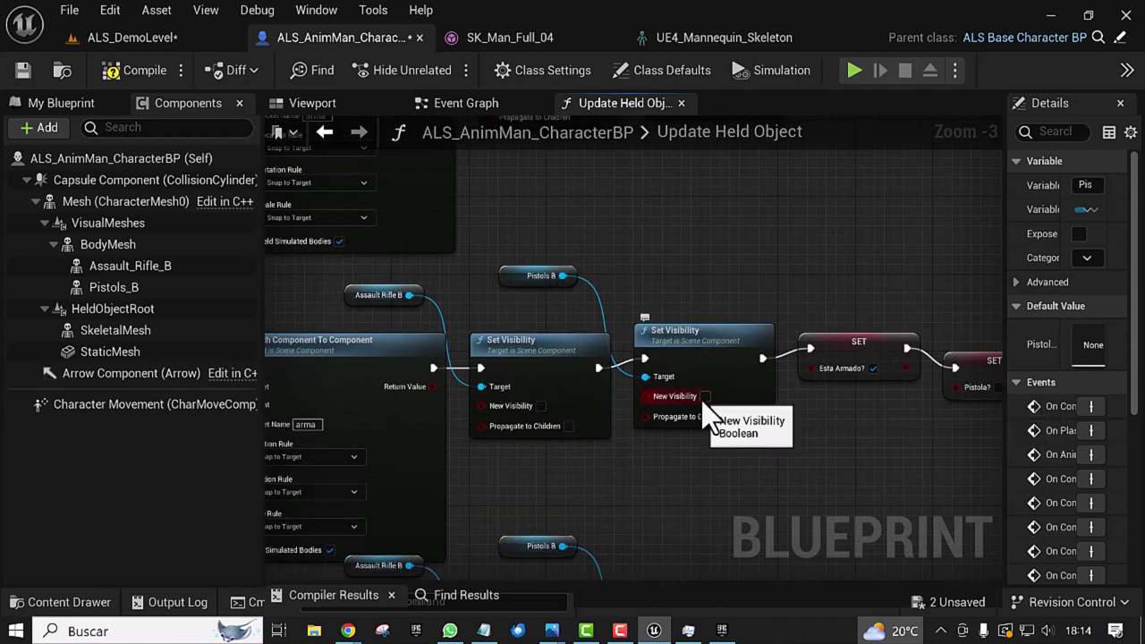
mouse_move(654, 475)
right_mouse_down()
mouse_move(617, 456)
mouse_move(613, 410)
right_mouse_up()
scroll(618, 456, "down", 1)
right_click_drag(711, 407, 564, 381)
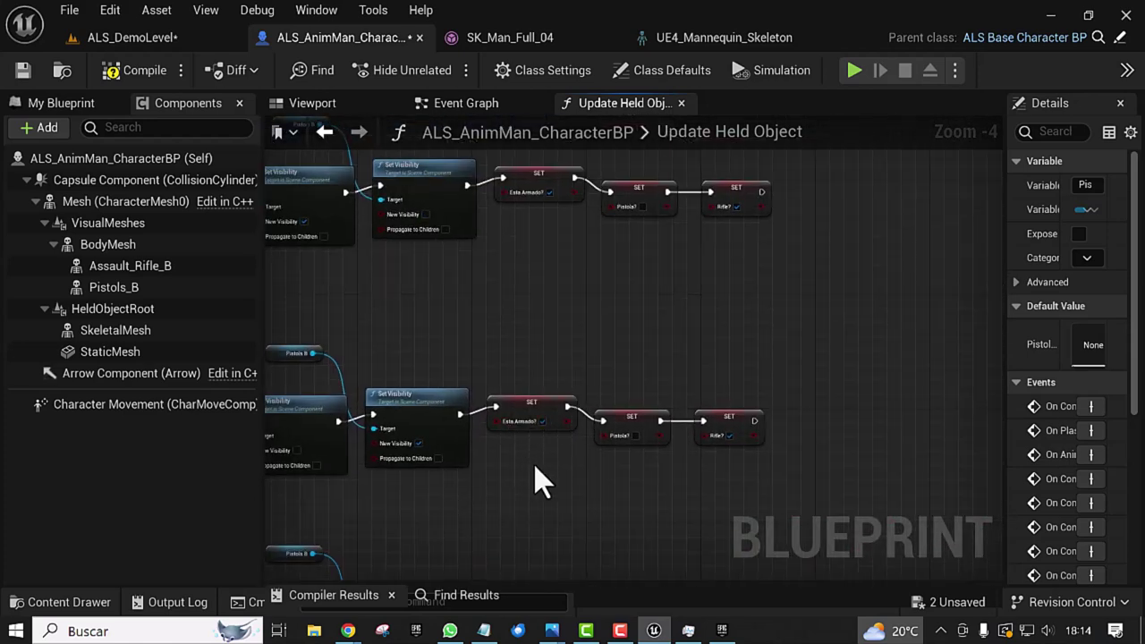
right_click_drag(535, 465, 464, 488)
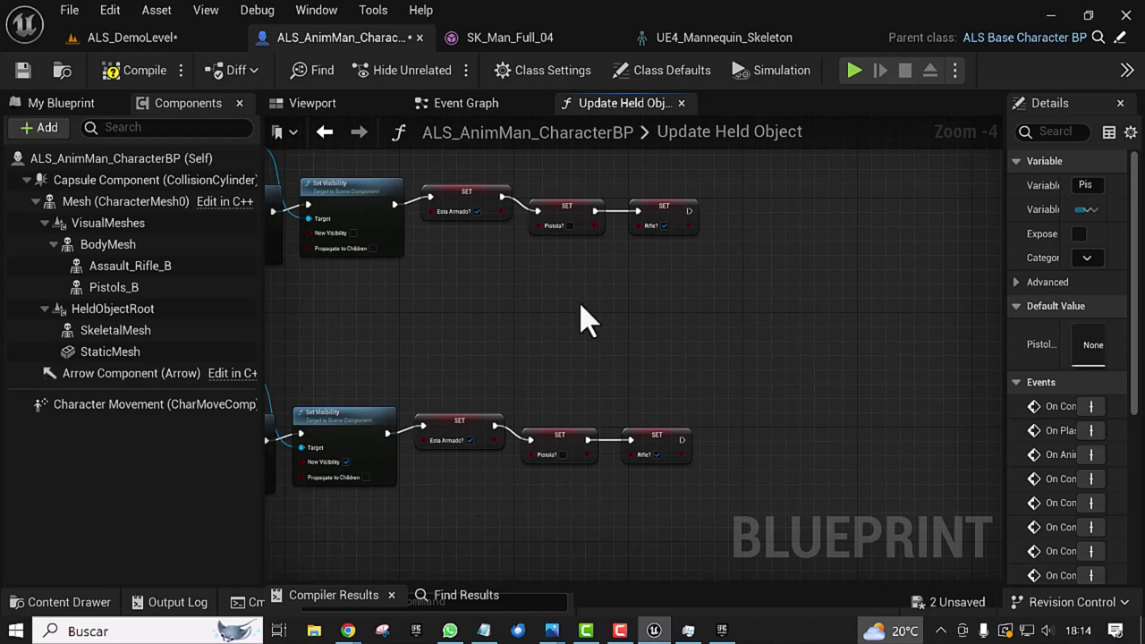
left_click(562, 455)
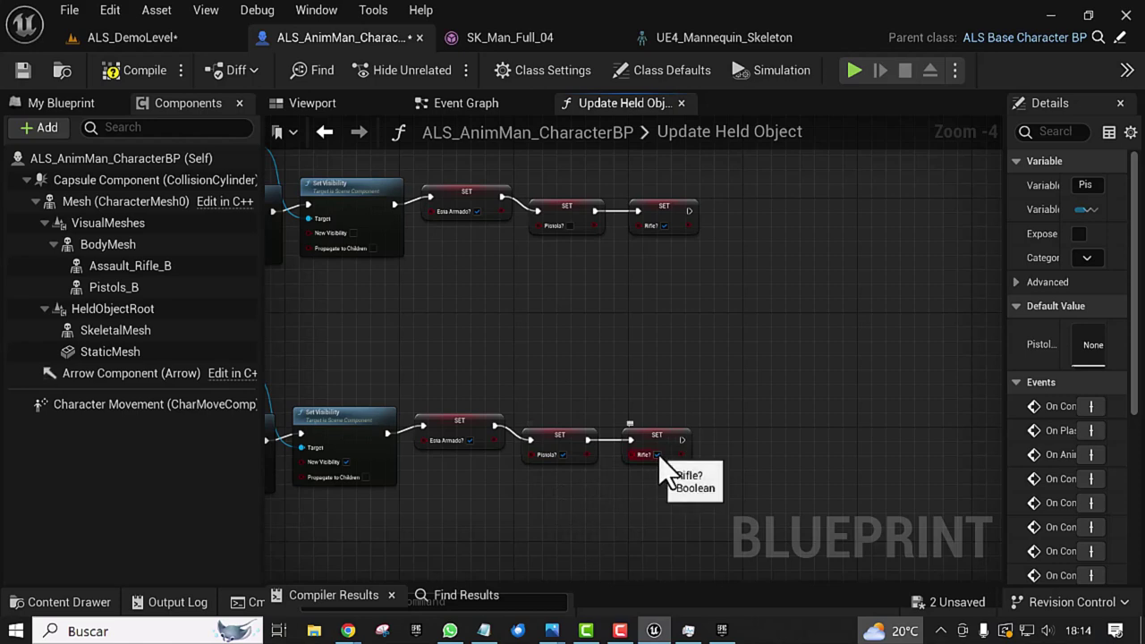
right_click_drag(498, 537, 687, 364)
Step: Delete the extra Attach to Hand node and wire the reroute into Attach Component To Component
scroll(673, 376, "down", 1)
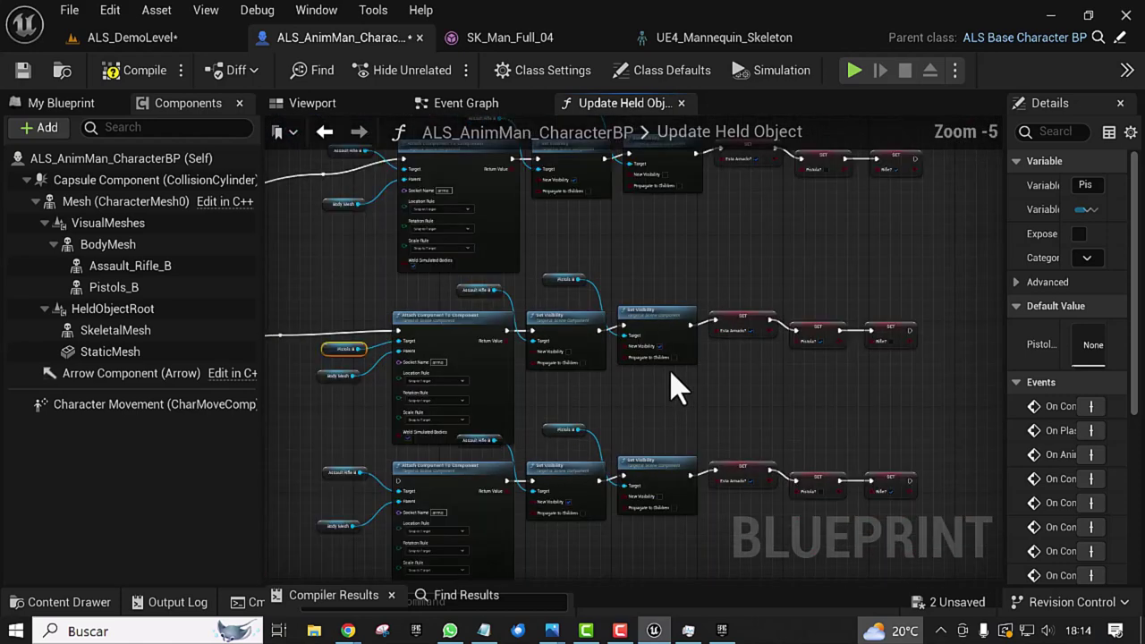
right_click_drag(637, 408, 692, 285)
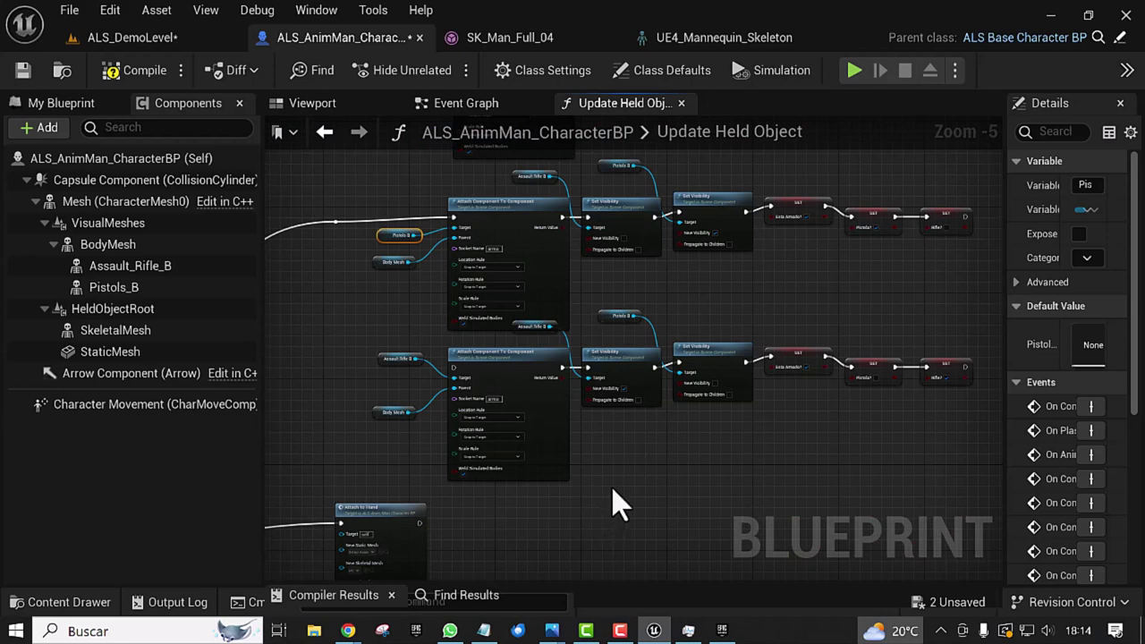
right_click_drag(687, 491, 930, 337)
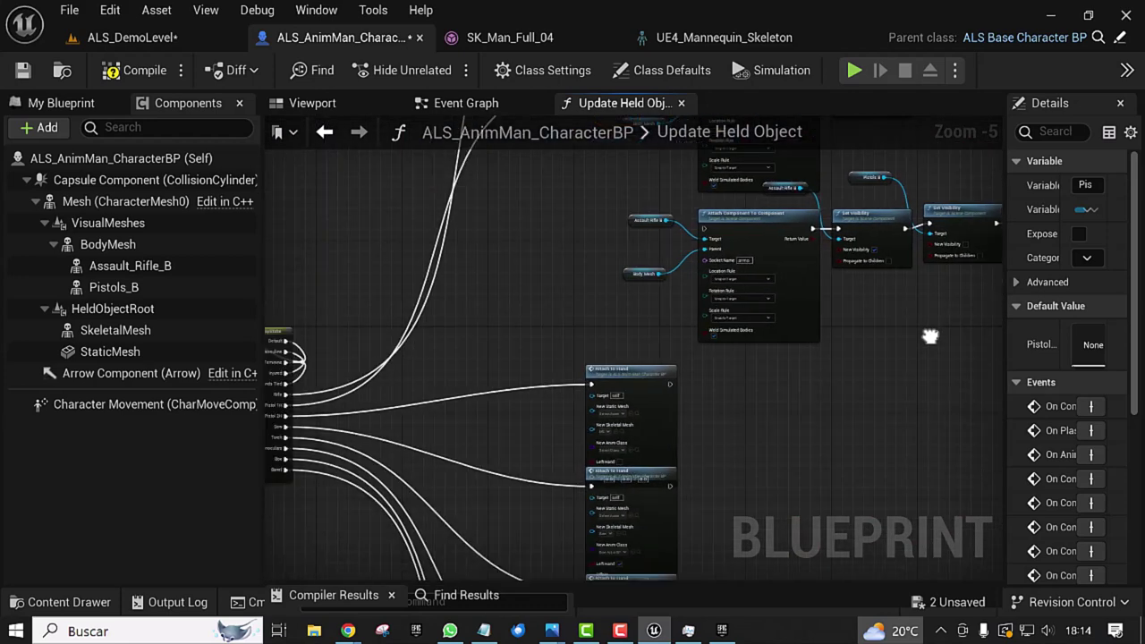
mouse_move(643, 388)
left_mouse_down()
mouse_move(667, 236)
mouse_move(681, 240)
left_mouse_up()
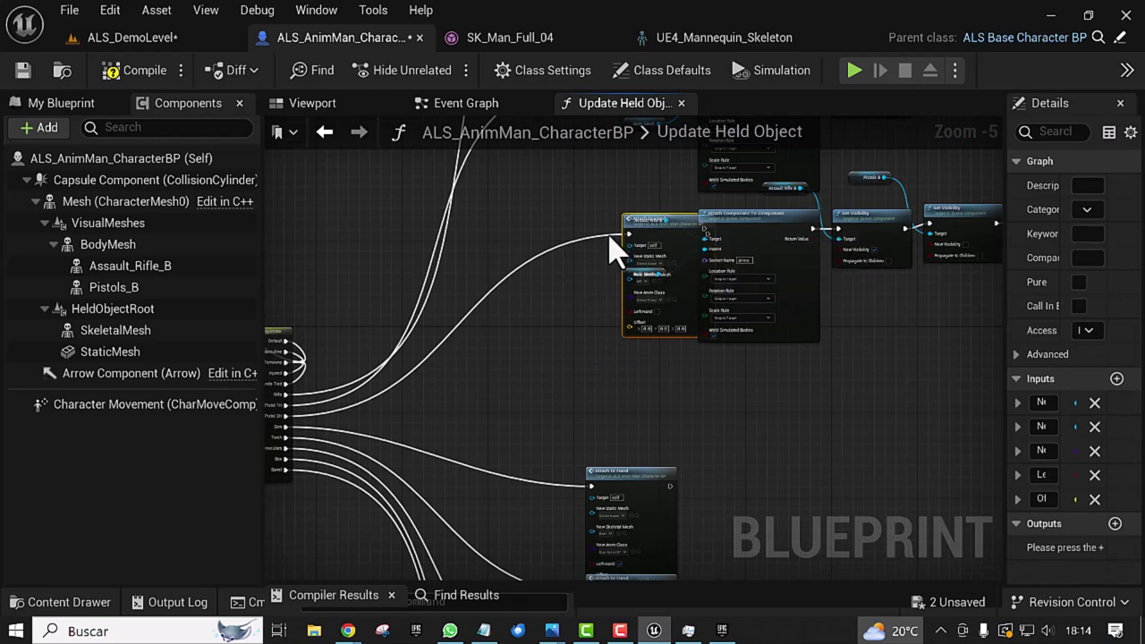
left_click(611, 255)
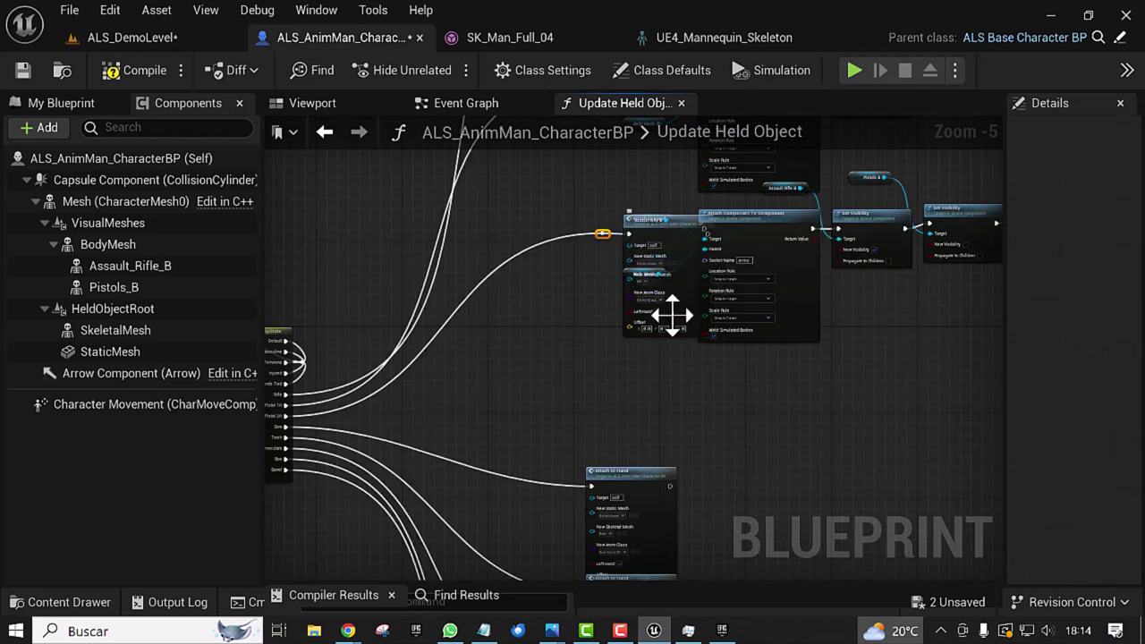
left_click_drag(678, 315, 595, 385)
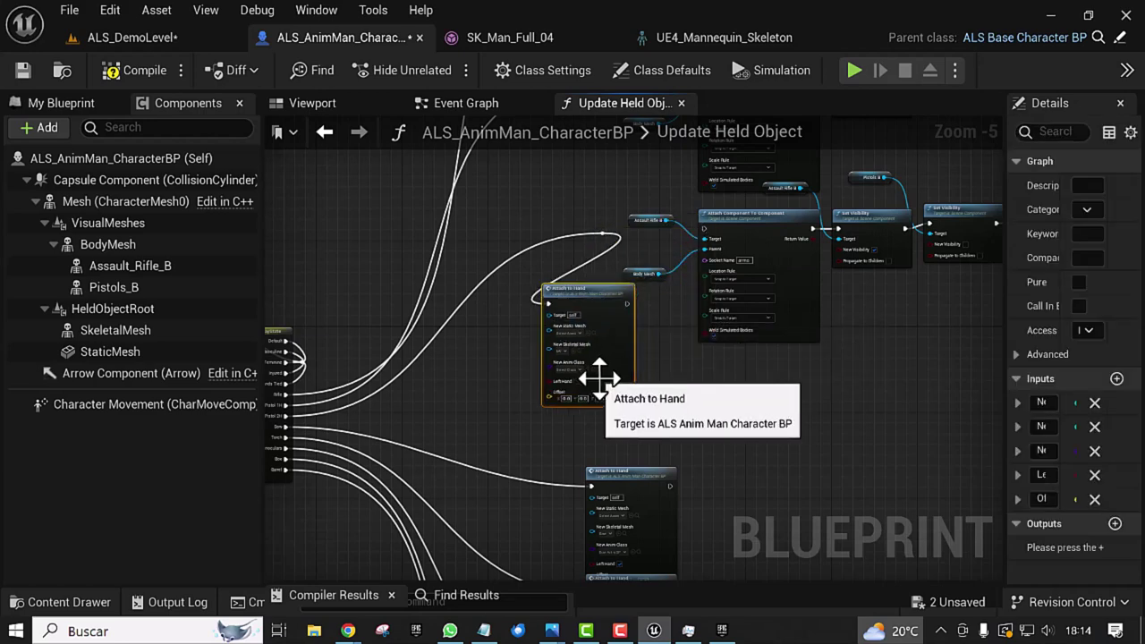
key("Delete")
scroll(486, 429, "up", 1)
scroll(501, 376, "up", 1)
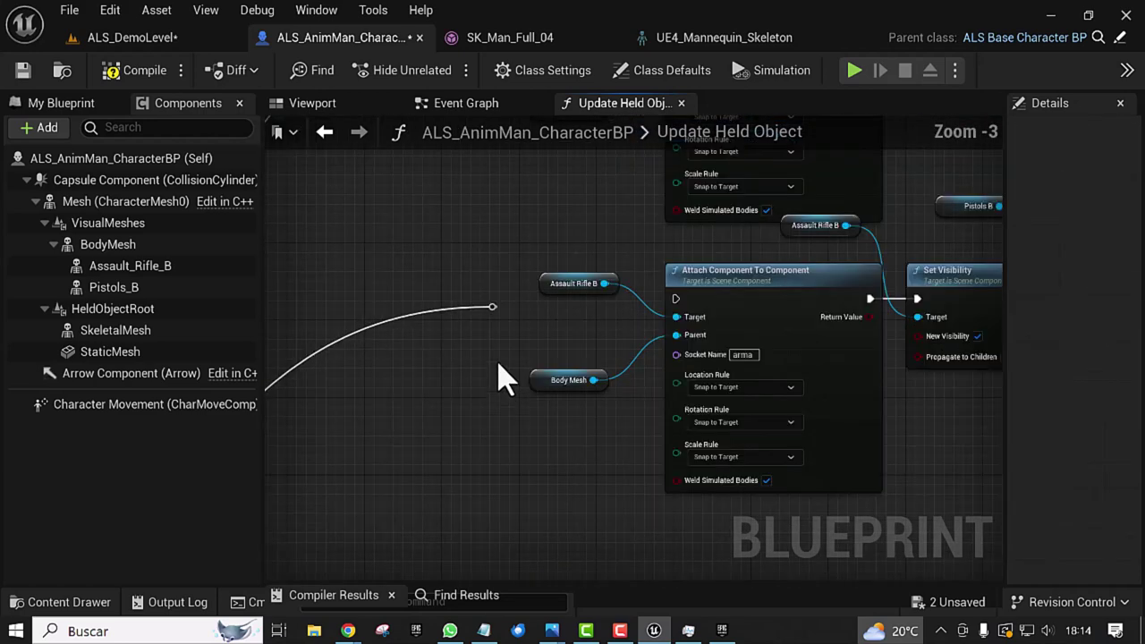
left_click_drag(491, 307, 678, 299)
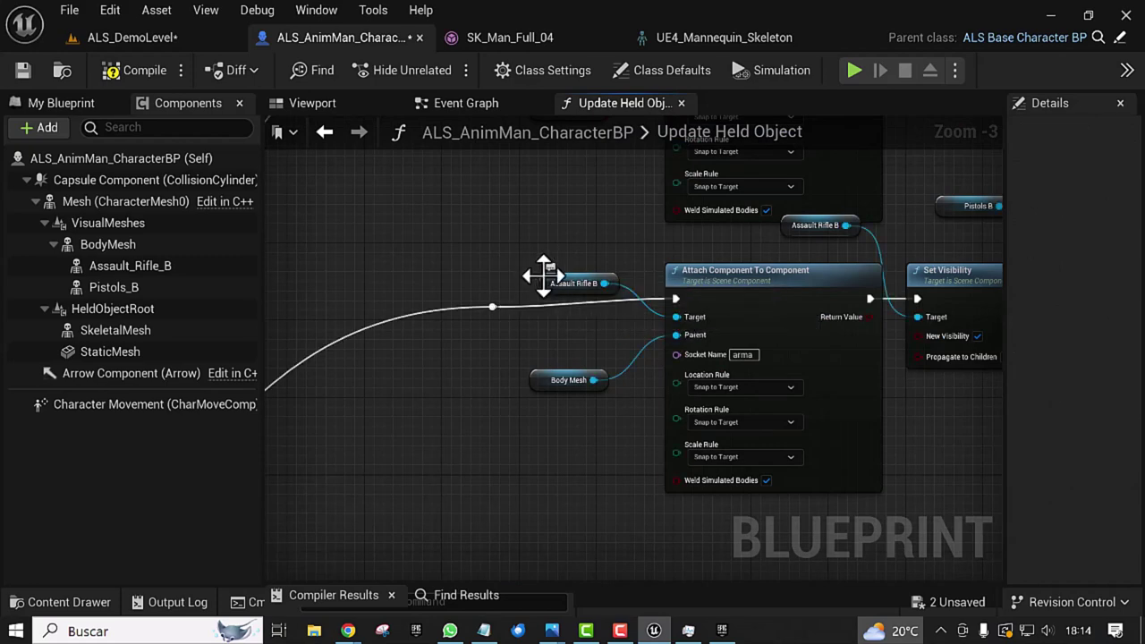
Step: Replace the attach node's Assault Rifle B target with a Pistols B reference
left_click(574, 275)
key("Delete")
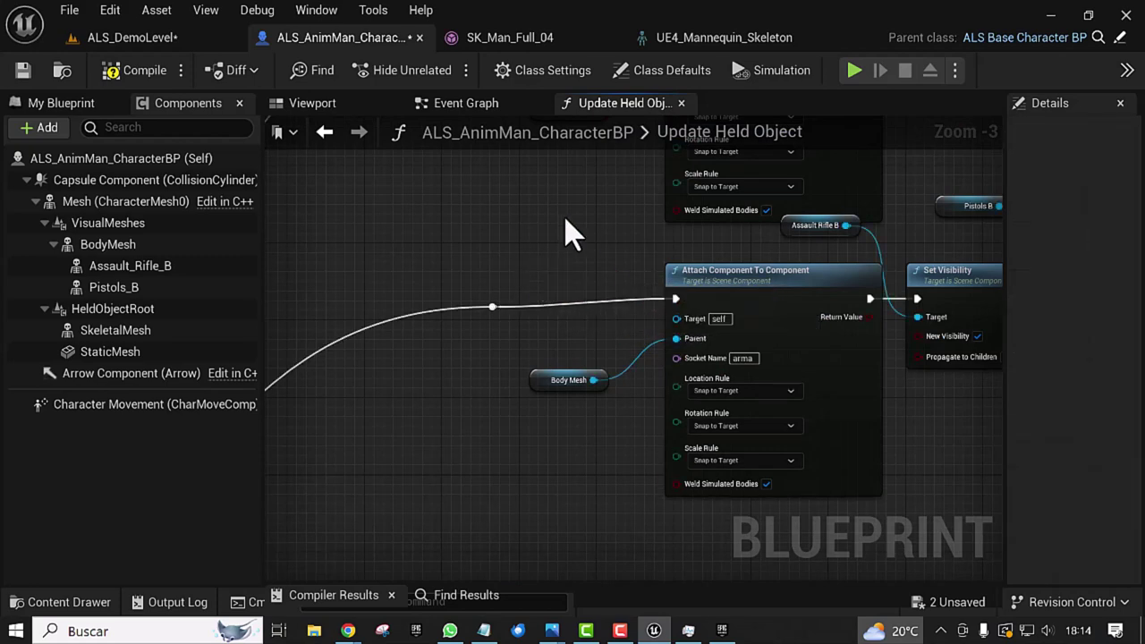
mouse_move(102, 287)
left_mouse_down()
mouse_move(578, 291)
mouse_move(555, 295)
left_mouse_up()
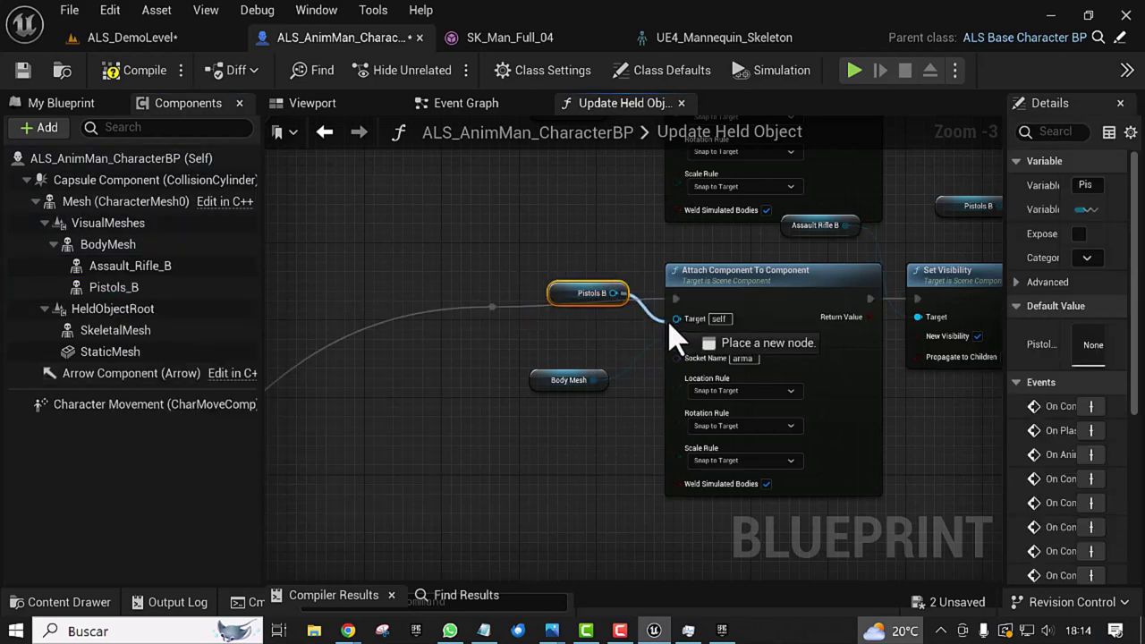
left_click_drag(616, 293, 677, 320)
right_click_drag(585, 340, 405, 288)
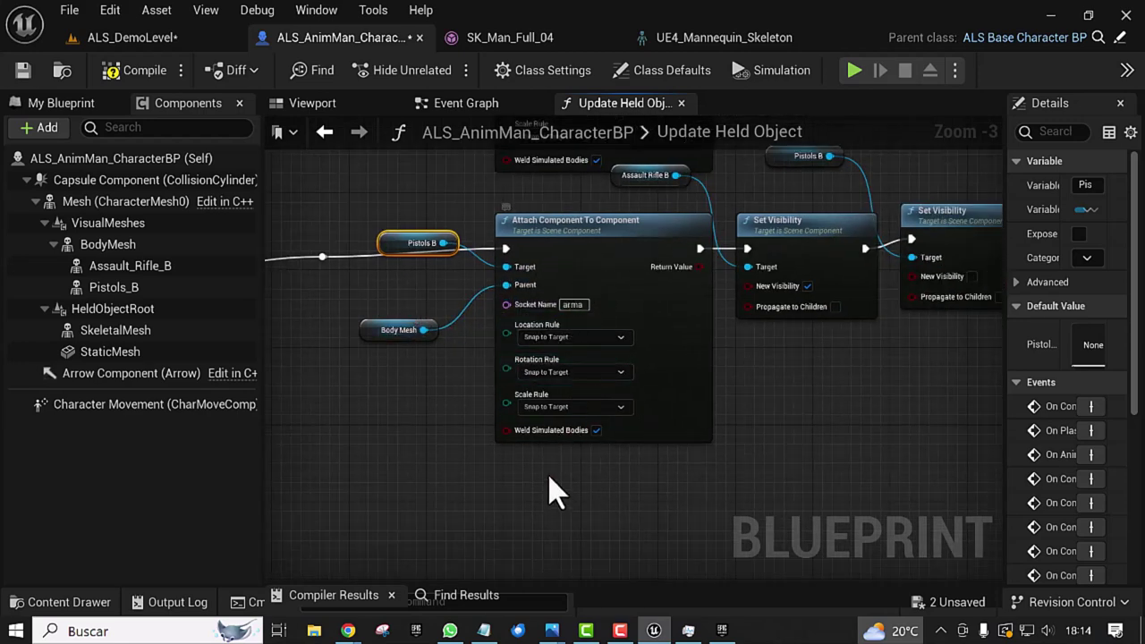
right_click_drag(763, 418, 637, 455)
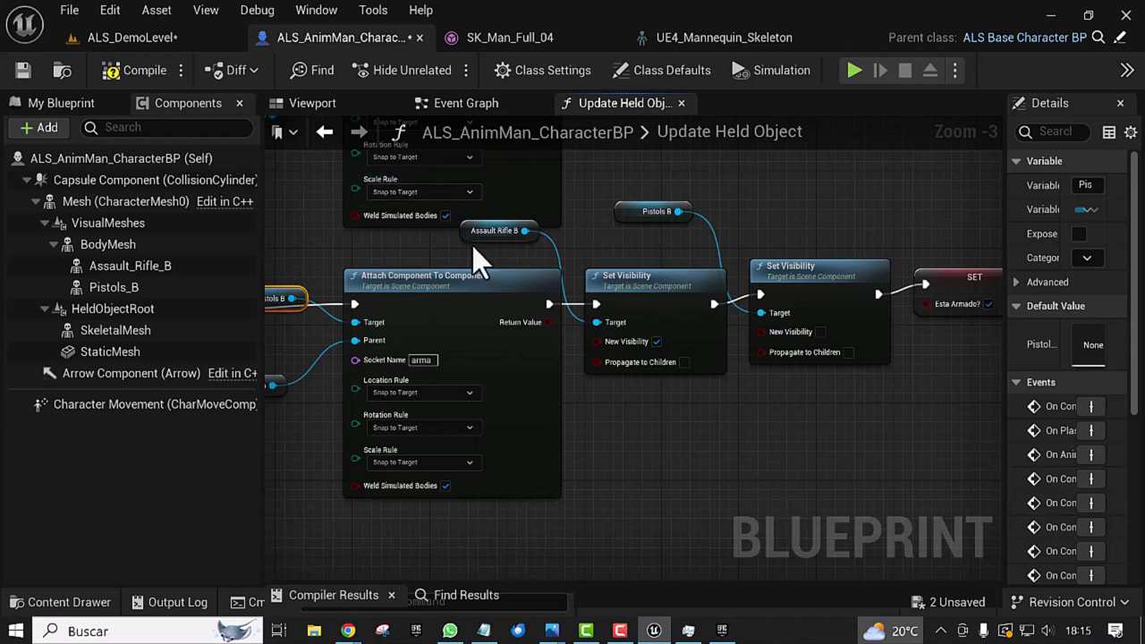
left_click_drag(464, 235, 453, 254)
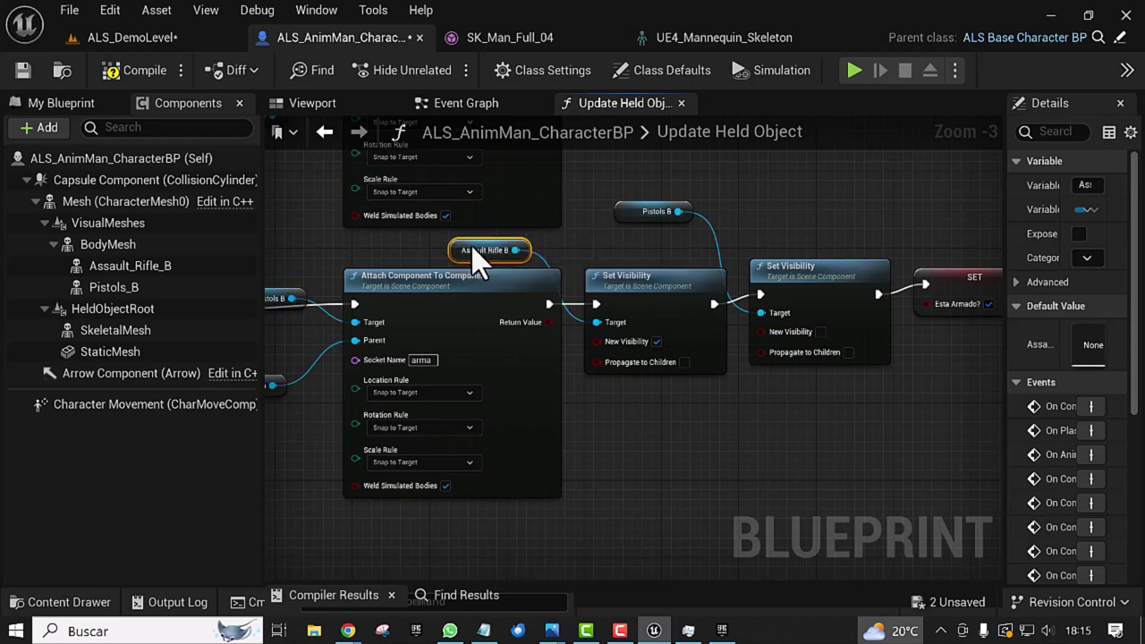
left_click_drag(632, 220, 680, 241)
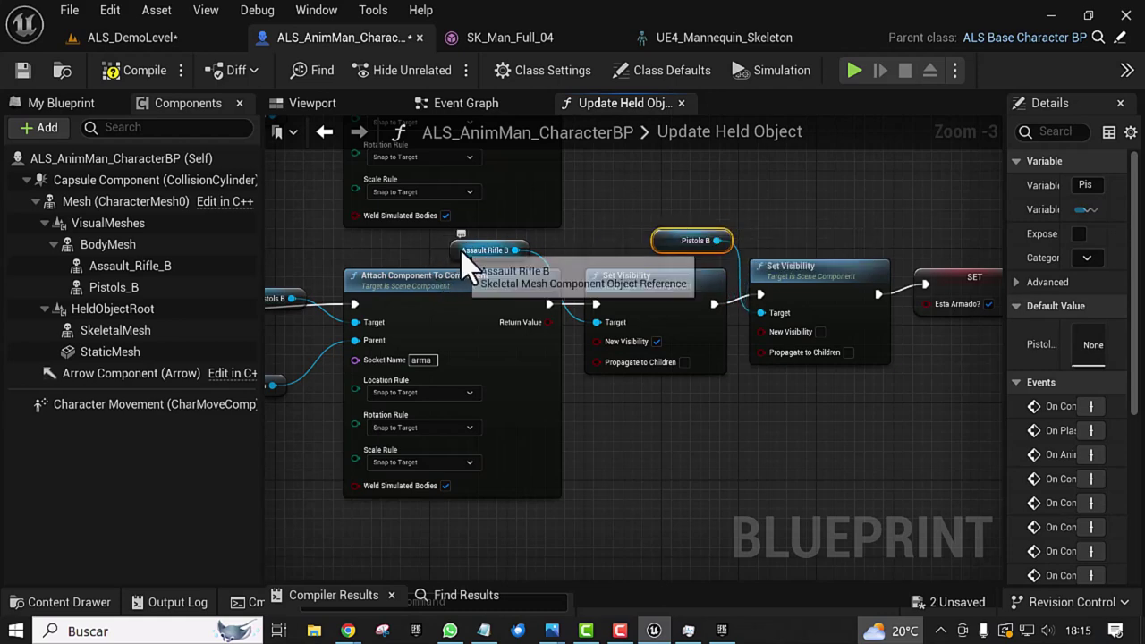
left_click_drag(458, 260, 488, 269)
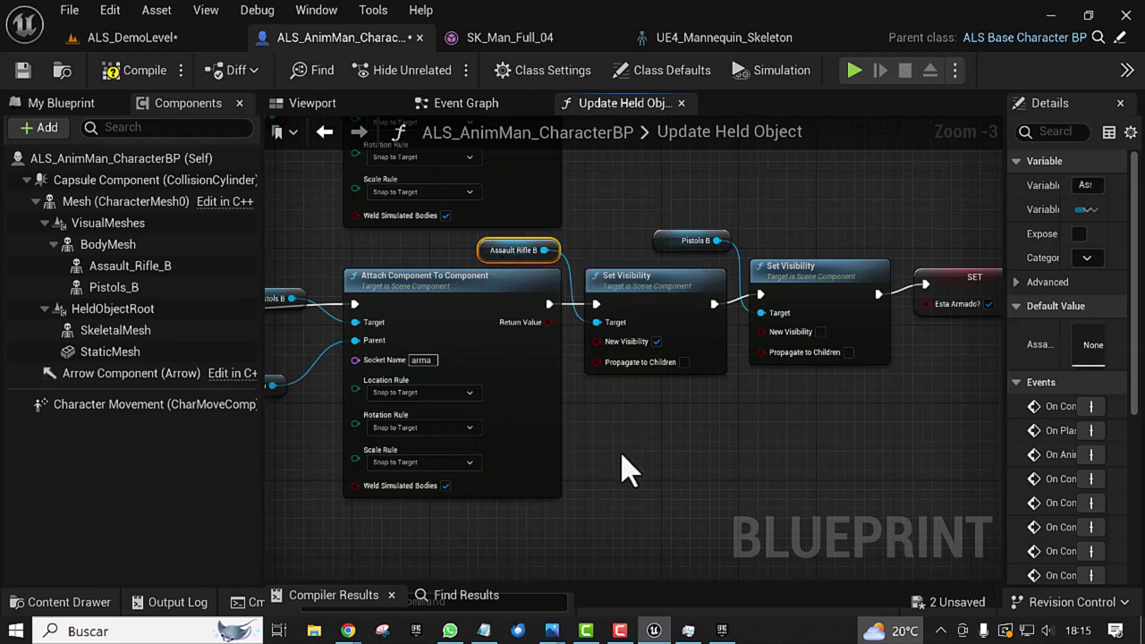
Step: In the lower branch, hide Assault Rifle B, show Pistols B and set Pistola? to true
right_click_drag(635, 449, 701, 420)
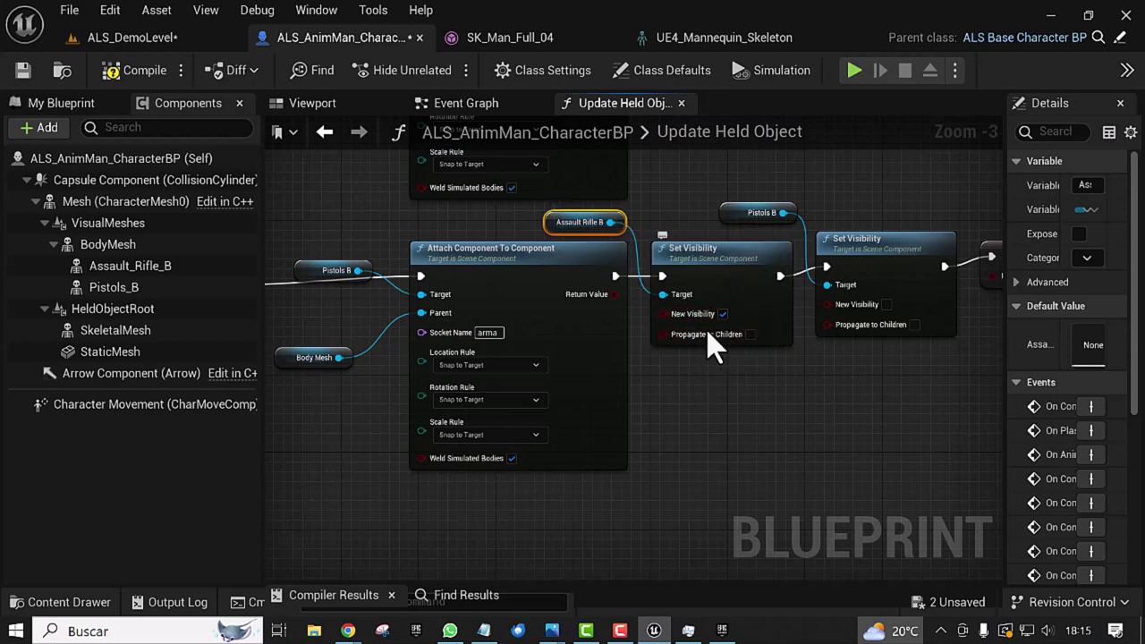
right_click_drag(711, 345, 651, 516)
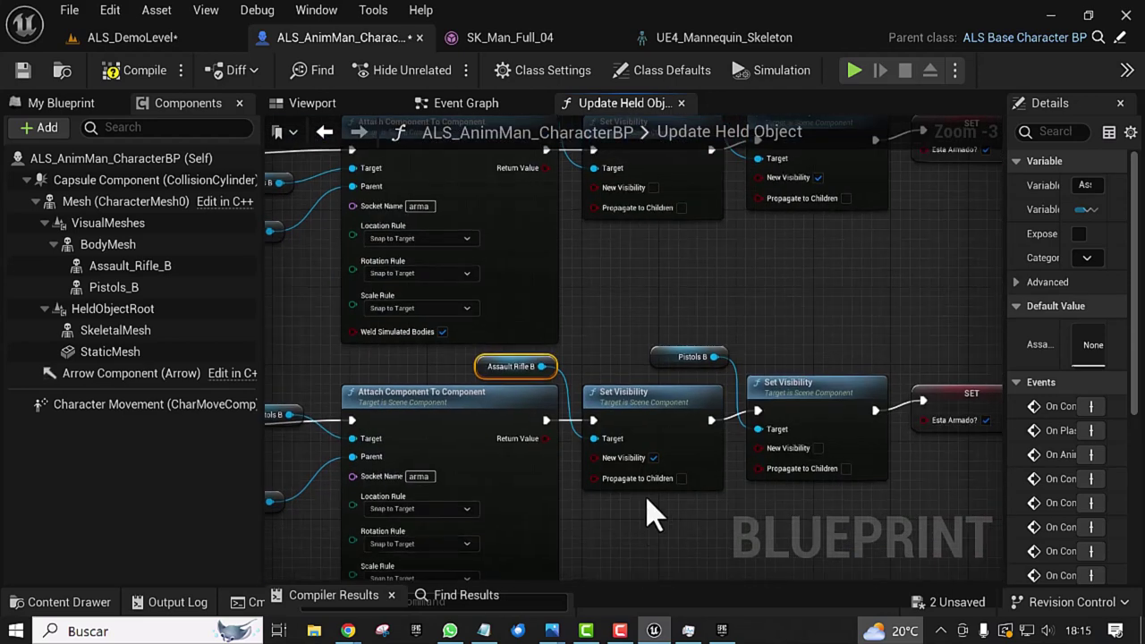
left_click(653, 457)
mouse_move(689, 537)
right_mouse_down()
mouse_move(549, 498)
mouse_move(548, 484)
right_mouse_up()
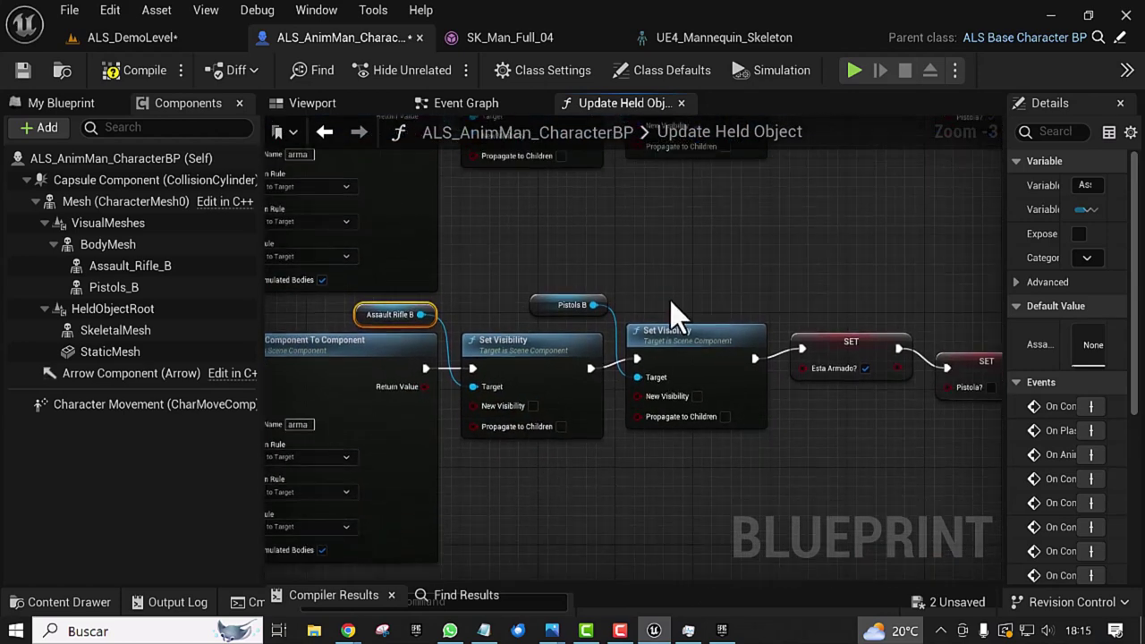
left_click(698, 396)
right_click_drag(812, 428, 572, 466)
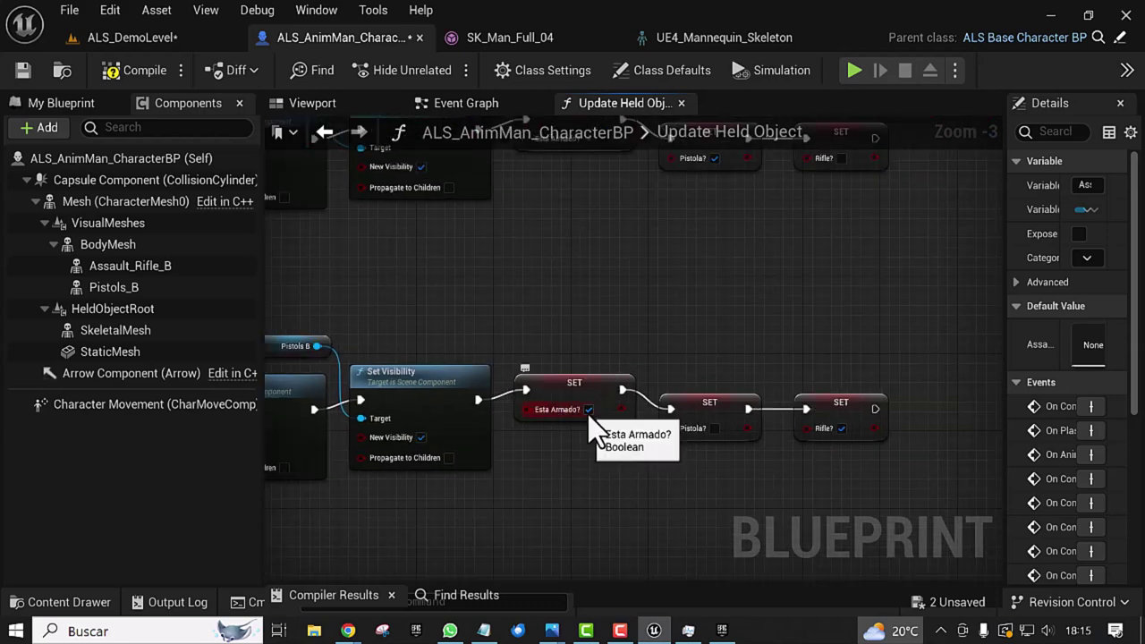
left_click(714, 429)
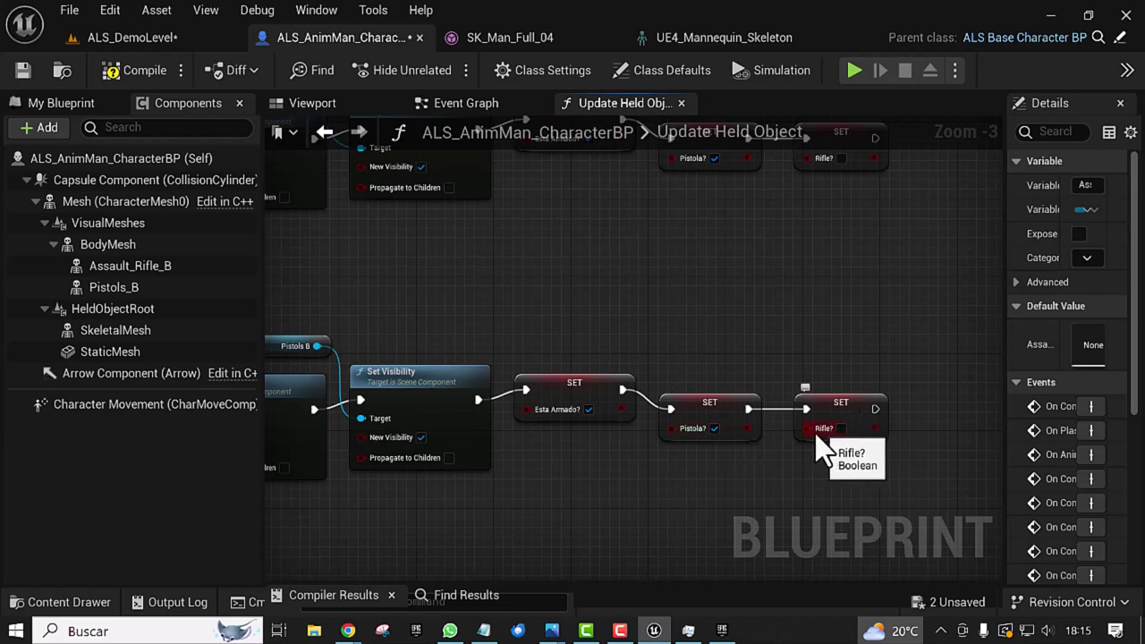
scroll(447, 527, "down", 2)
scroll(452, 532, "down", 2)
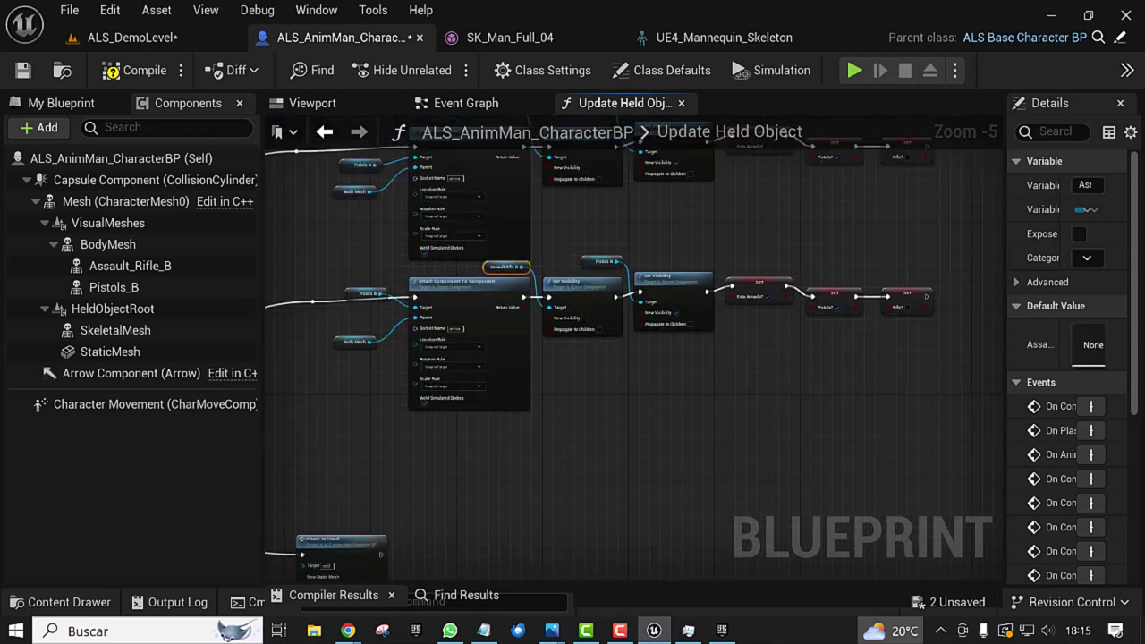
mouse_move(677, 397)
right_mouse_down()
mouse_move(720, 355)
mouse_move(704, 566)
right_mouse_up()
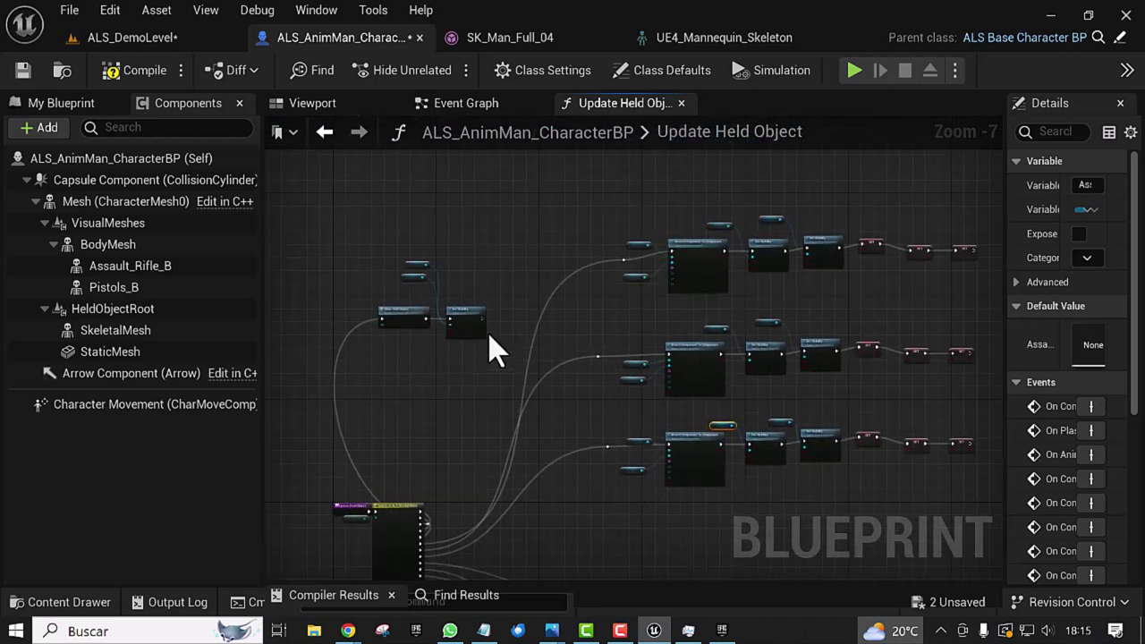
Step: Add a SET estaArmado? node right after Set Visibility
scroll(429, 376, "up", 1)
scroll(465, 407, "up", 1)
scroll(466, 407, "up", 1)
scroll(460, 400, "up", 4)
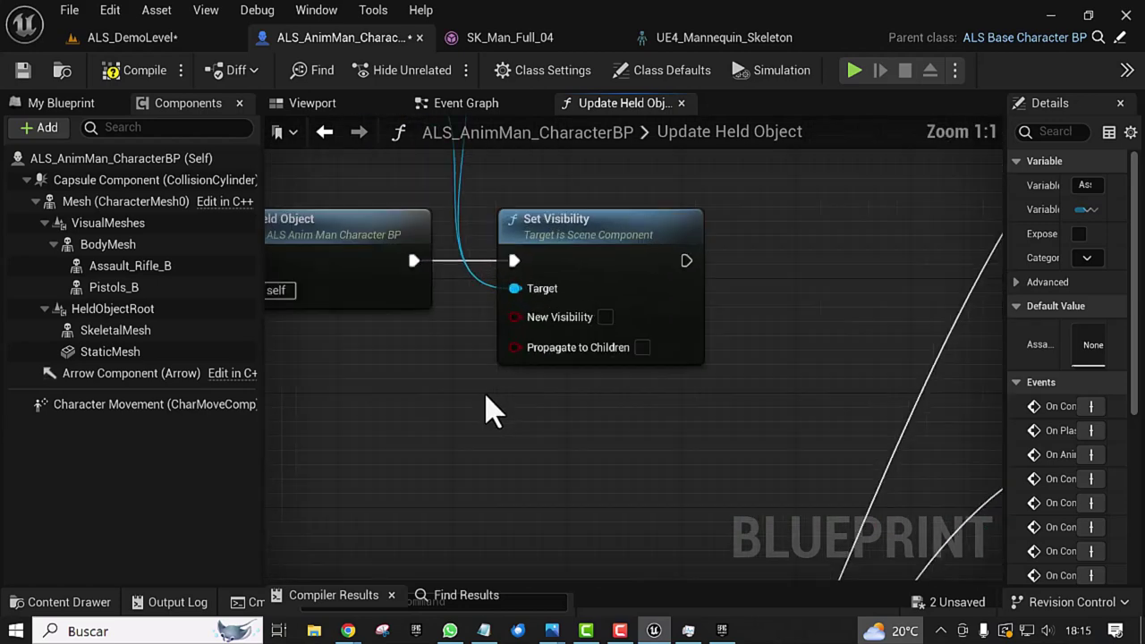
scroll(445, 519, "down", 1)
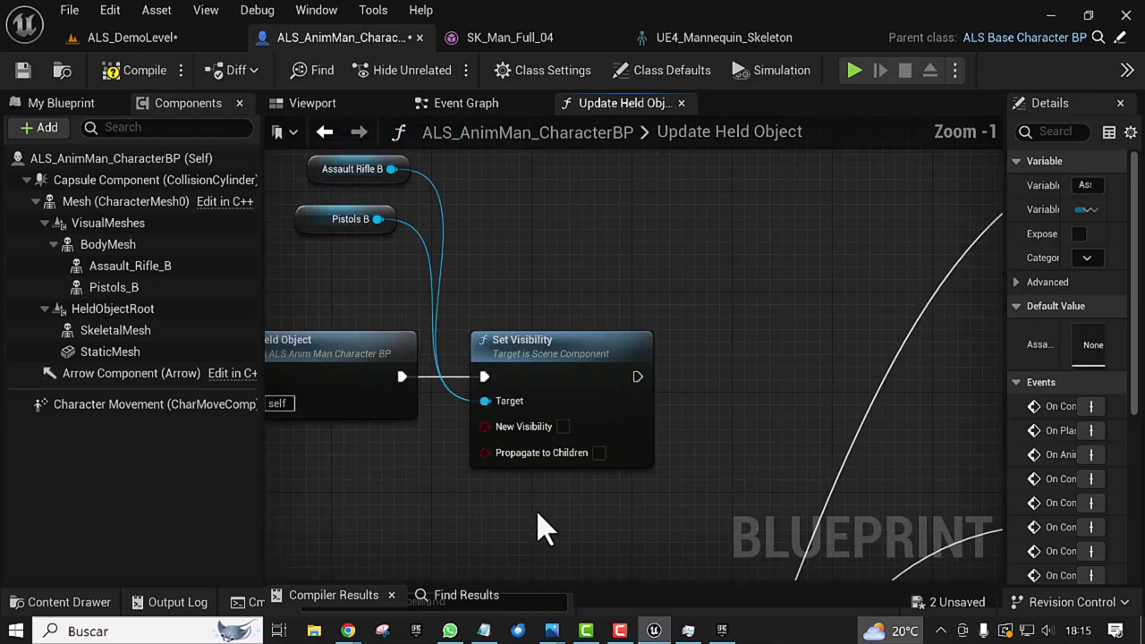
right_click_drag(540, 524, 555, 507)
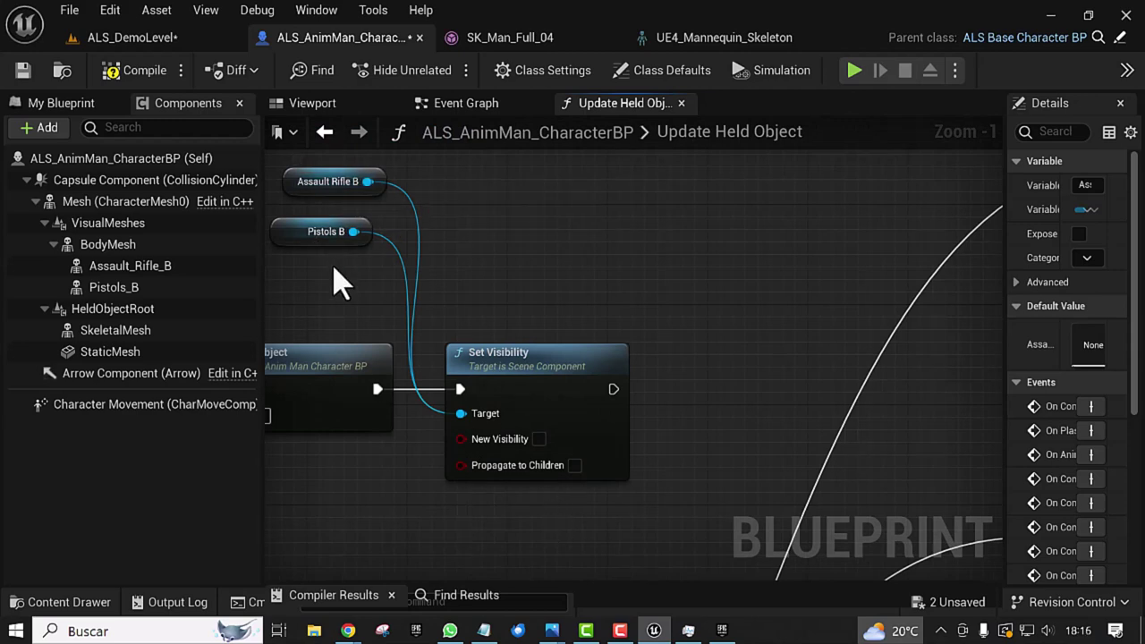
right_click_drag(553, 306, 593, 232)
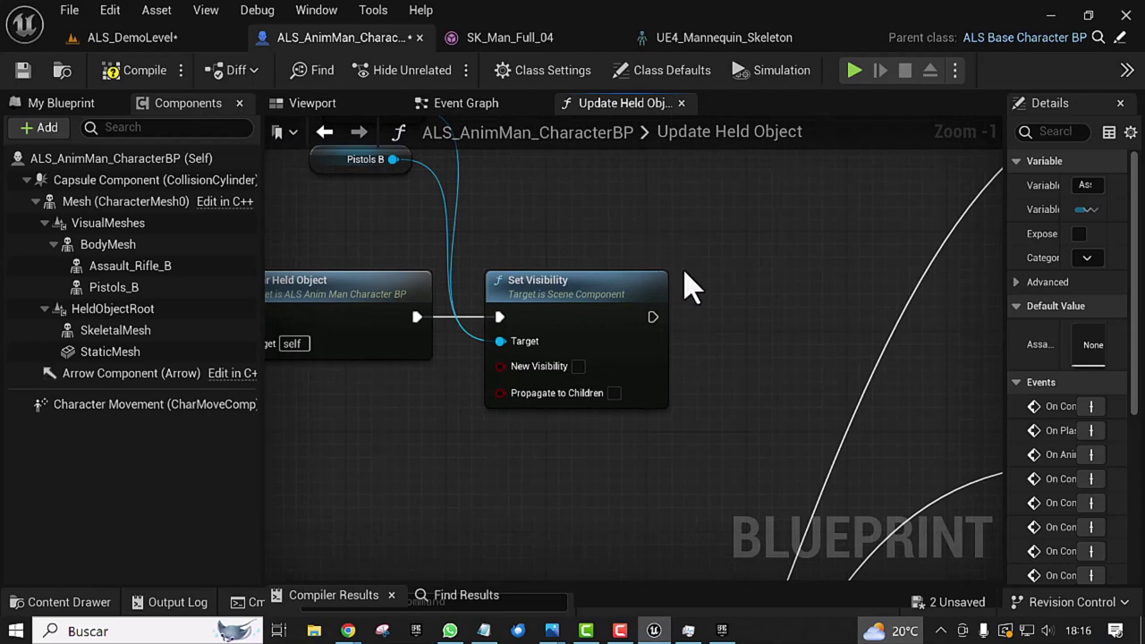
right_click_drag(452, 495, 381, 464)
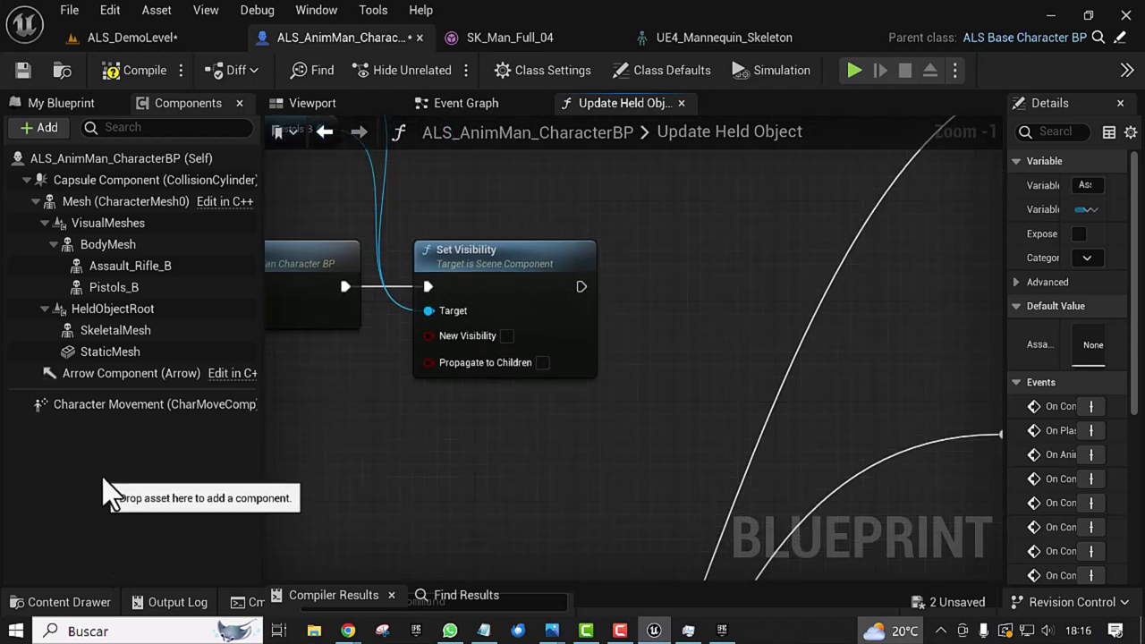
left_click(56, 103)
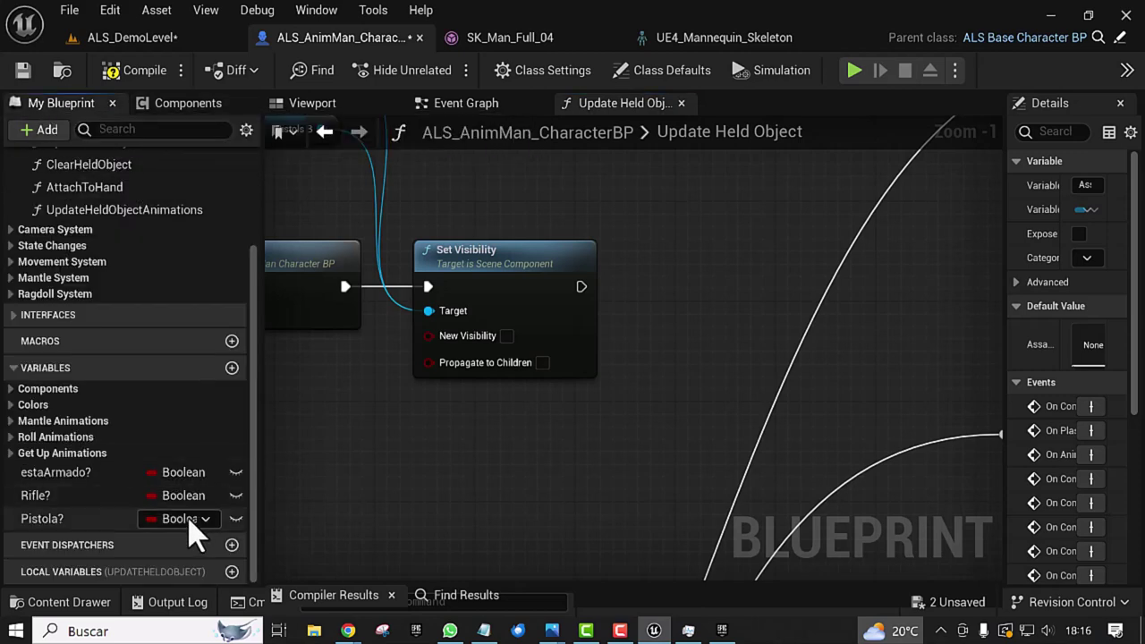
left_click_drag(42, 473, 587, 296)
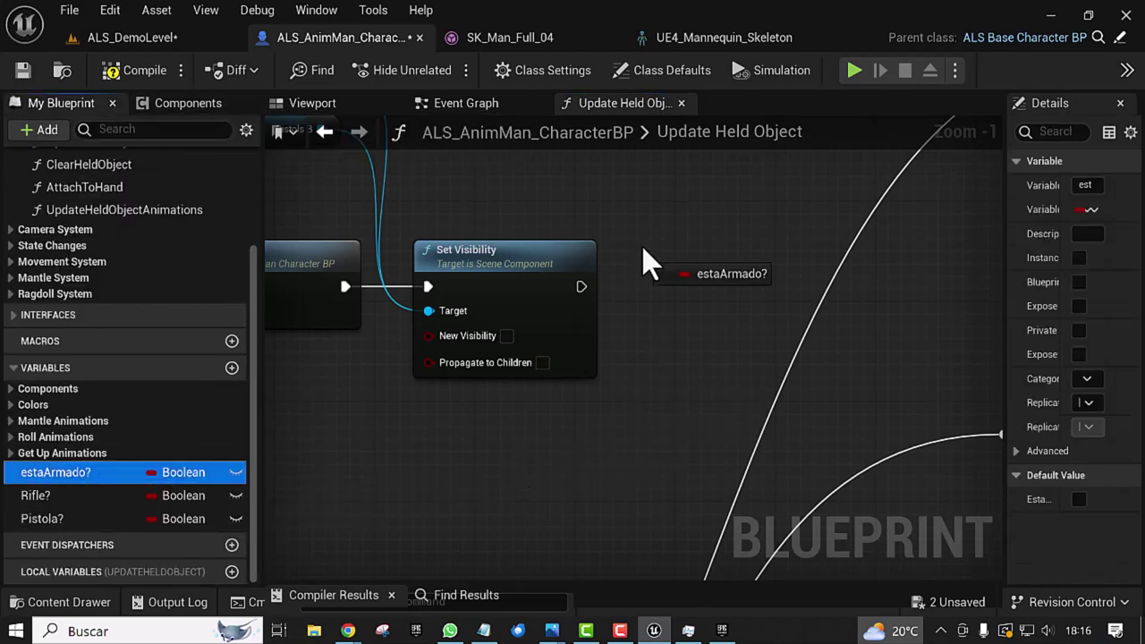
right_click_drag(653, 401, 320, 302)
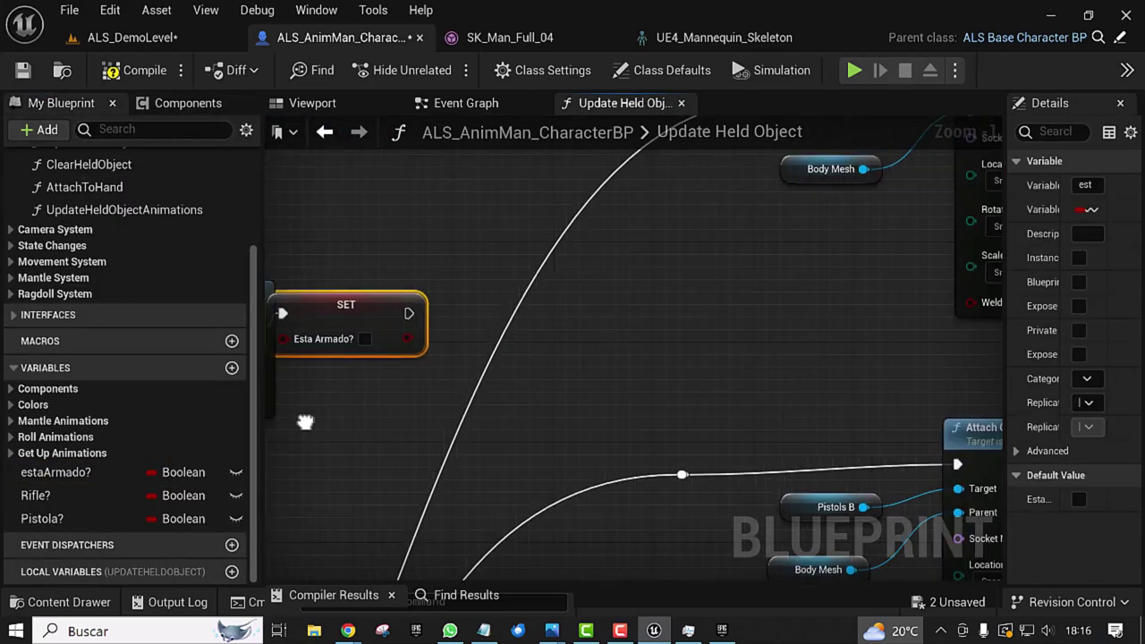
left_click_drag(322, 289, 338, 249)
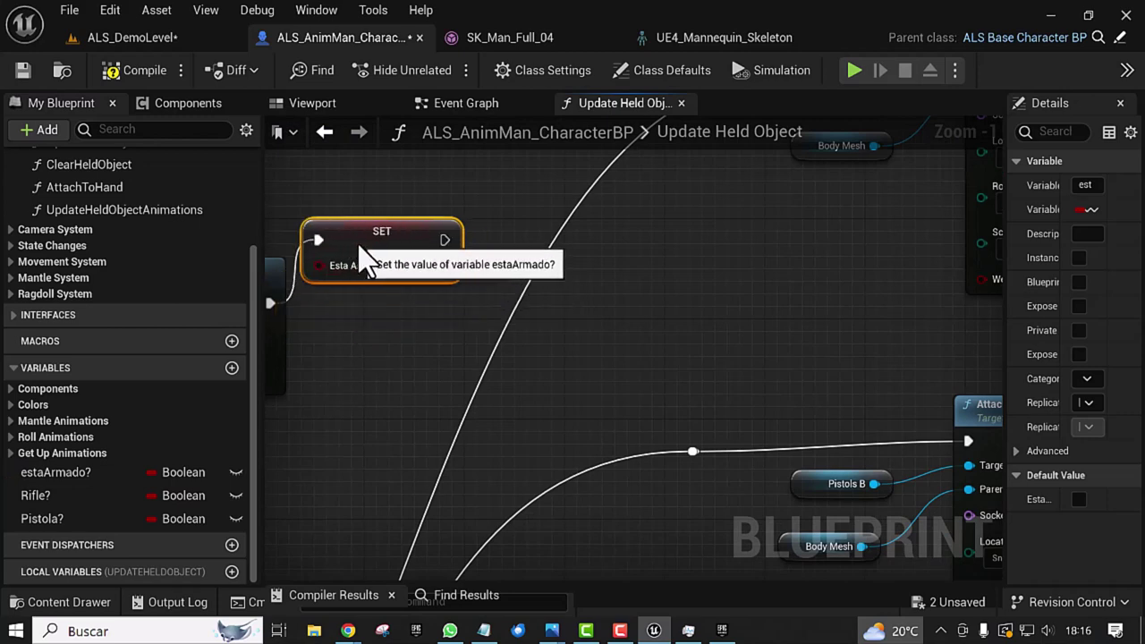
mouse_move(340, 409)
right_mouse_down()
mouse_move(407, 366)
mouse_move(418, 335)
right_mouse_up()
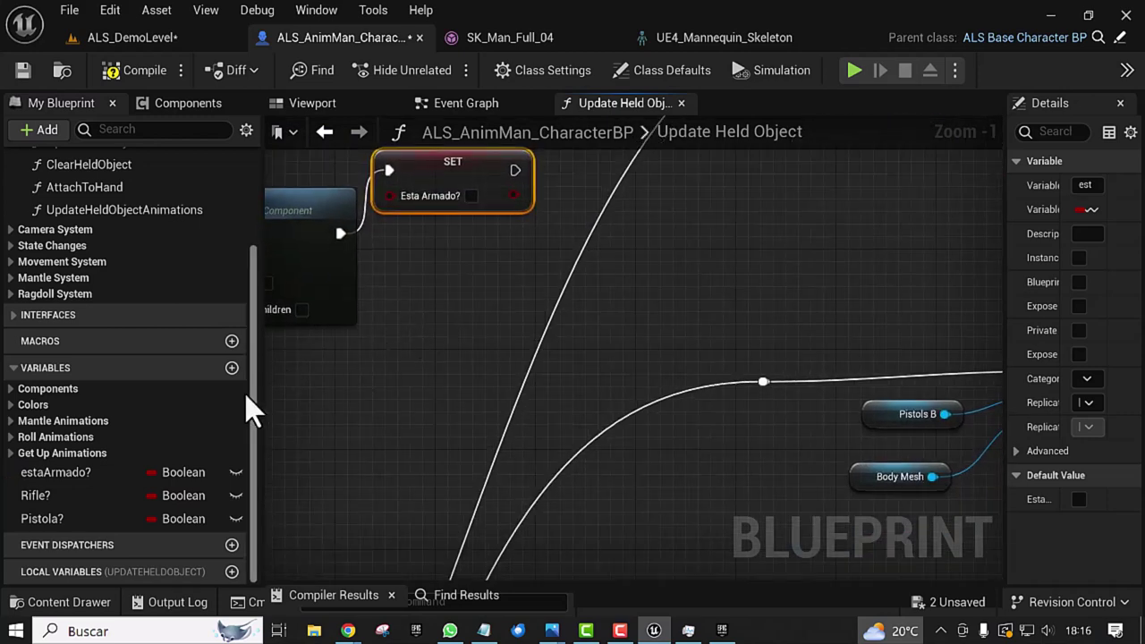
Step: Add SET Rifle? and SET Pistola? nodes, chaining Esta Armado? → Rifle? → Pistola?
mouse_move(40, 496)
left_mouse_down()
mouse_move(392, 239)
mouse_move(384, 259)
mouse_move(422, 256)
left_mouse_up()
left_click(411, 298)
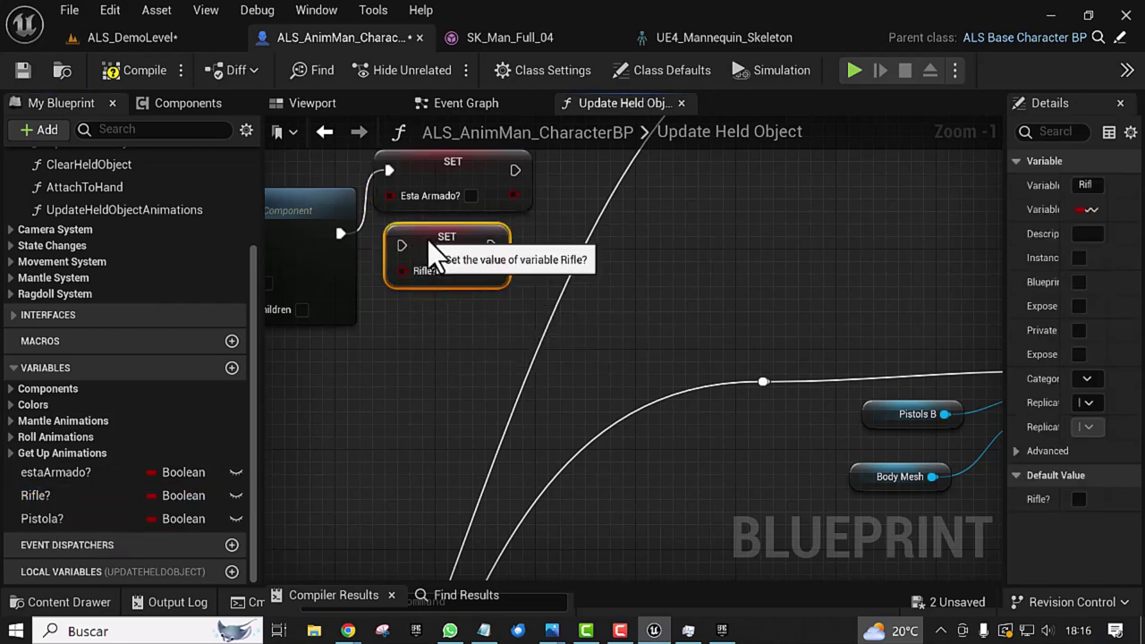
left_click_drag(55, 517, 393, 331)
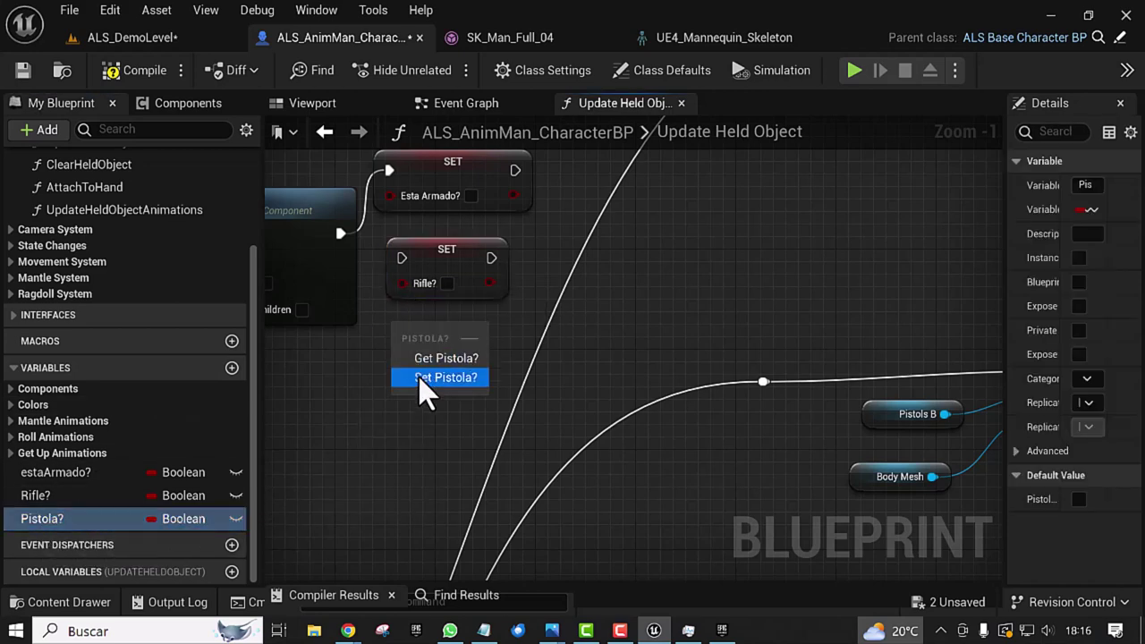
left_click(422, 382)
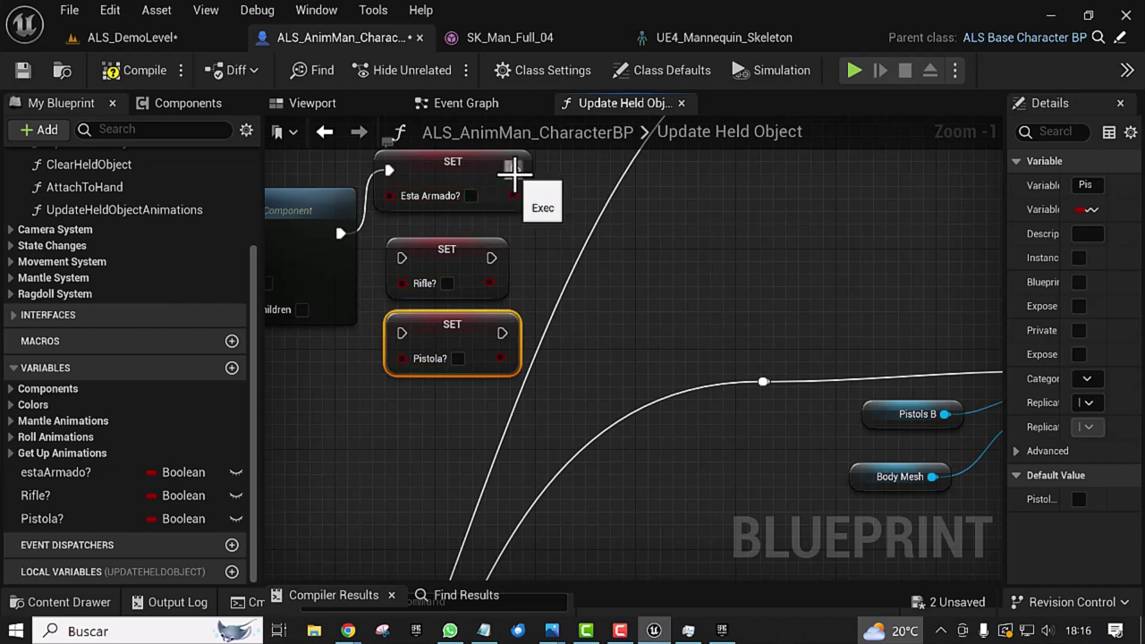
mouse_move(516, 170)
left_mouse_down()
mouse_move(408, 278)
mouse_move(402, 257)
left_mouse_up()
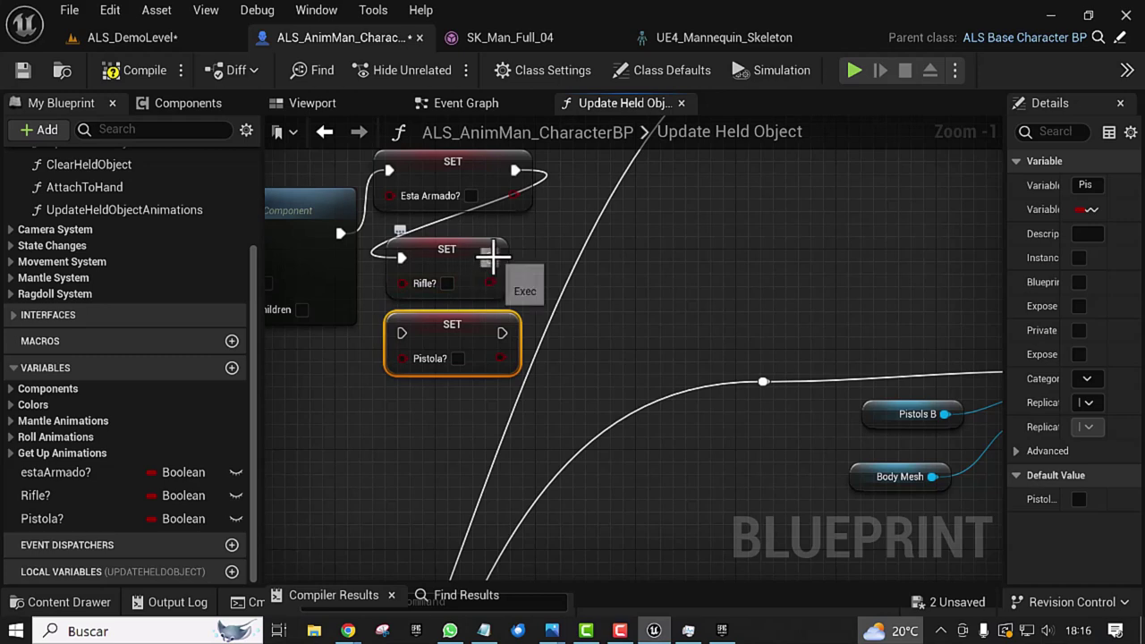
left_click_drag(491, 258, 403, 335)
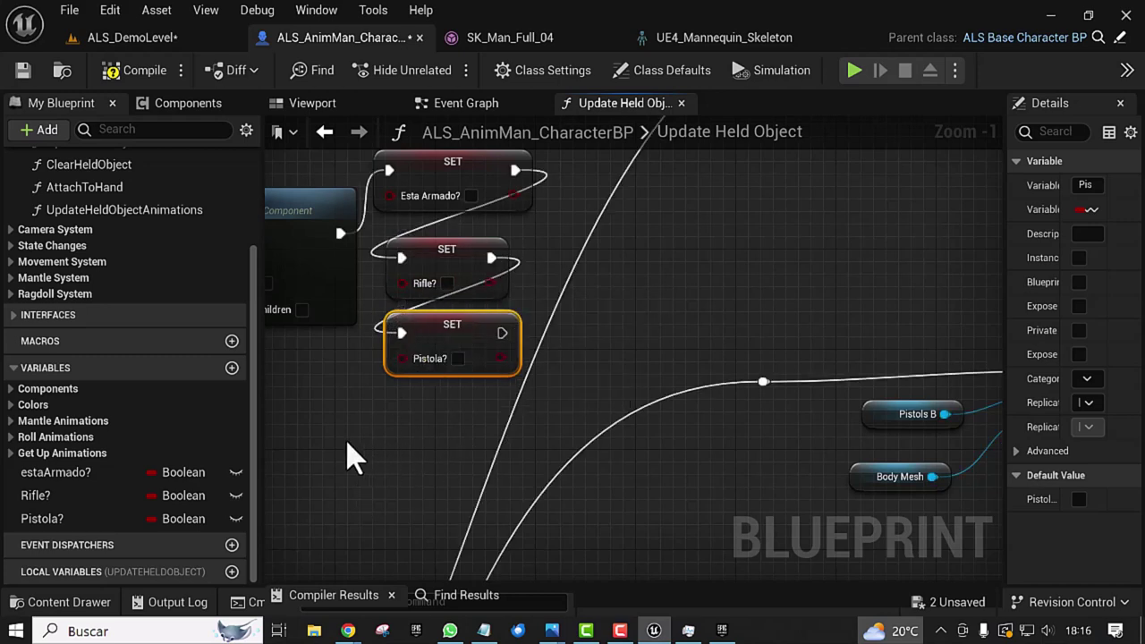
Step: Compile and save the character blueprint, then switch to the ALS_DemoLevel editor
left_click(112, 75)
left_click(23, 75)
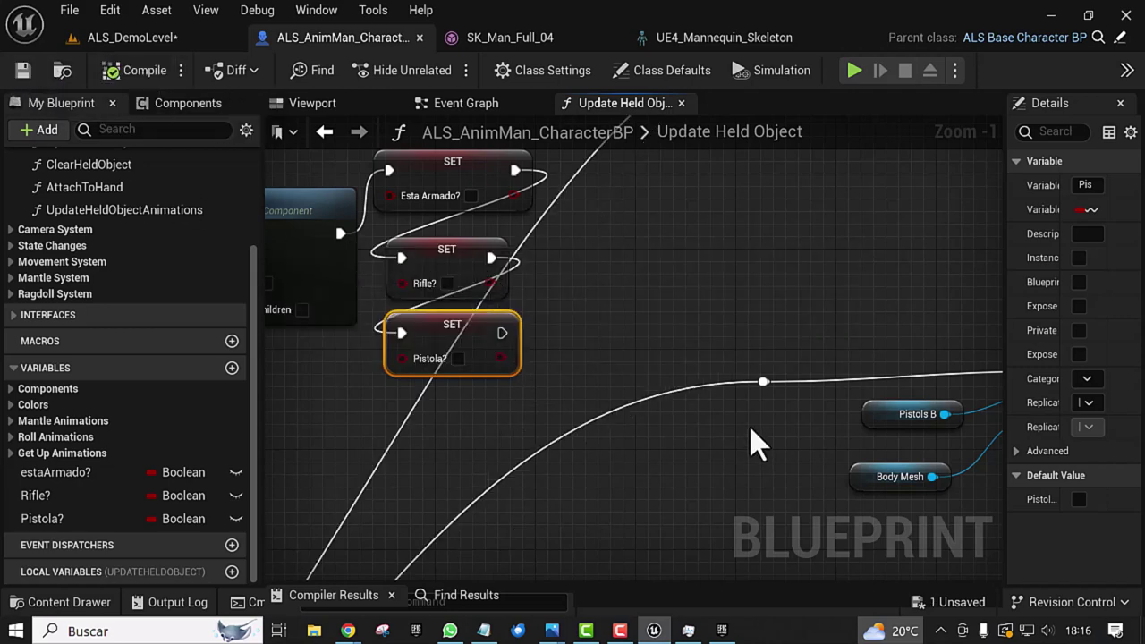
scroll(752, 439, "down", 4)
right_click_drag(648, 450, 342, 295)
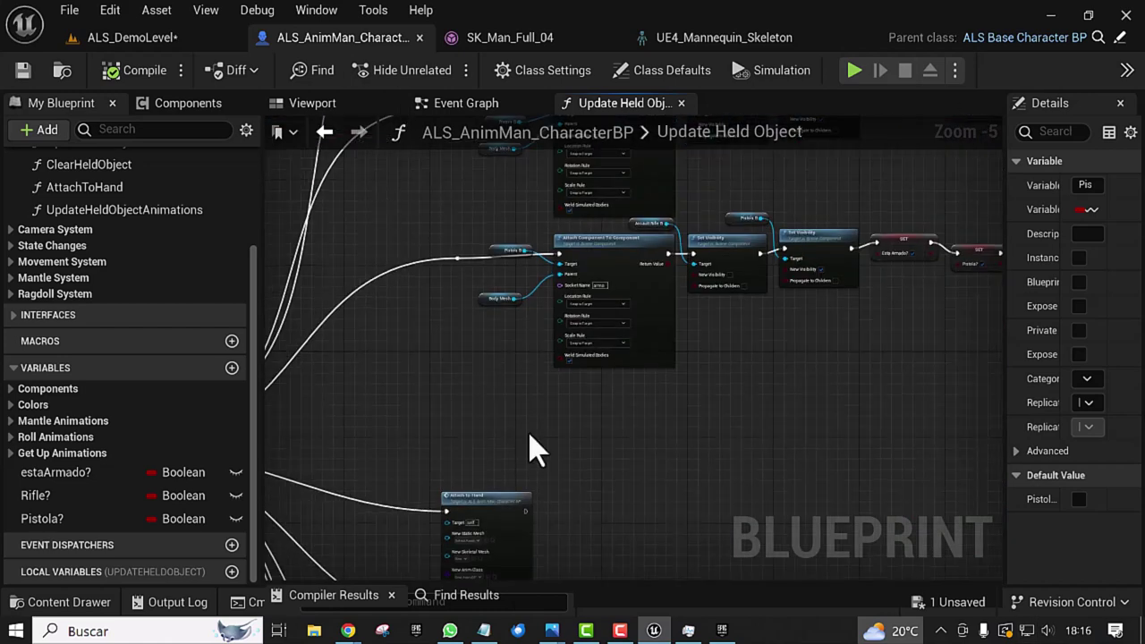
scroll(526, 448, "down", 3)
right_click_drag(547, 473, 627, 492)
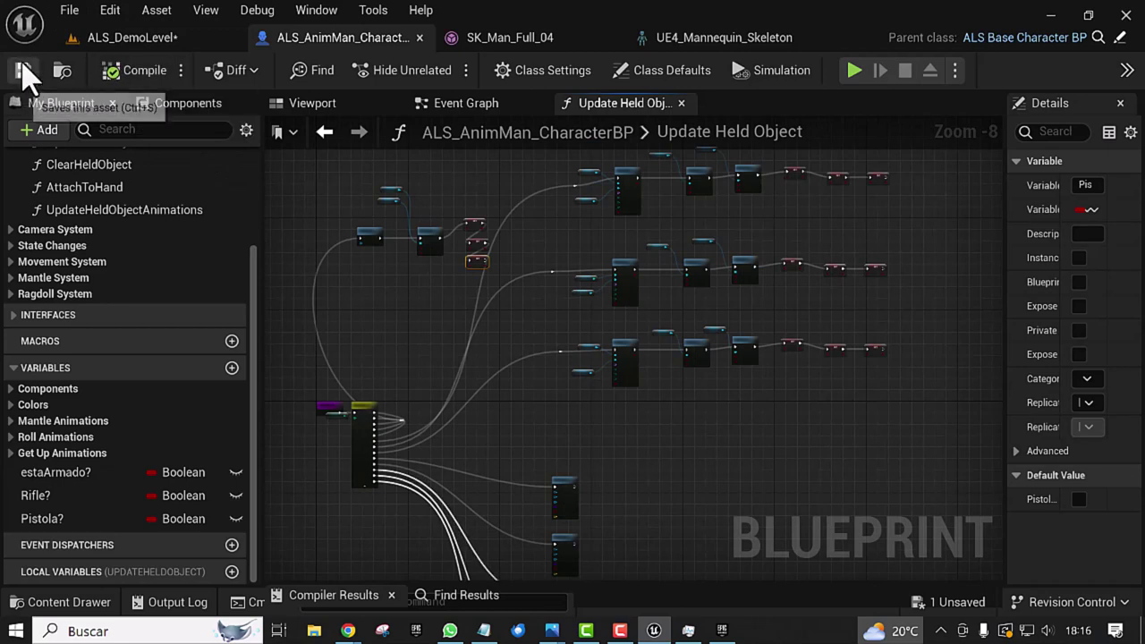
left_click(128, 40)
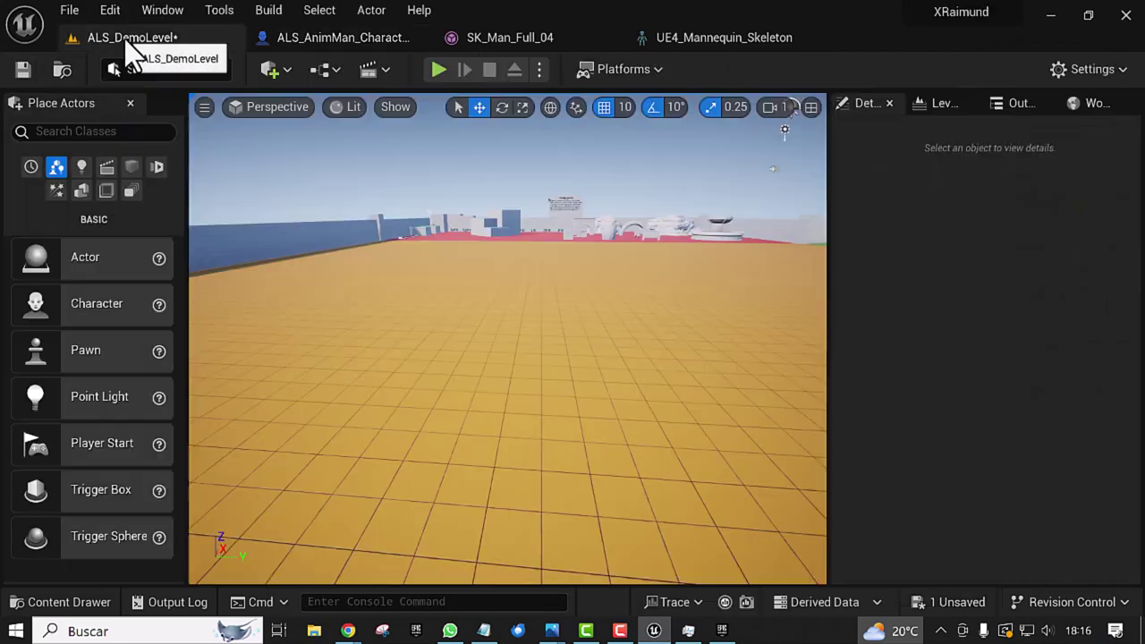
Step: Start a Play-in-Editor session, run the character forward and open the overlay-state choices
left_click(438, 69)
left_click(417, 251)
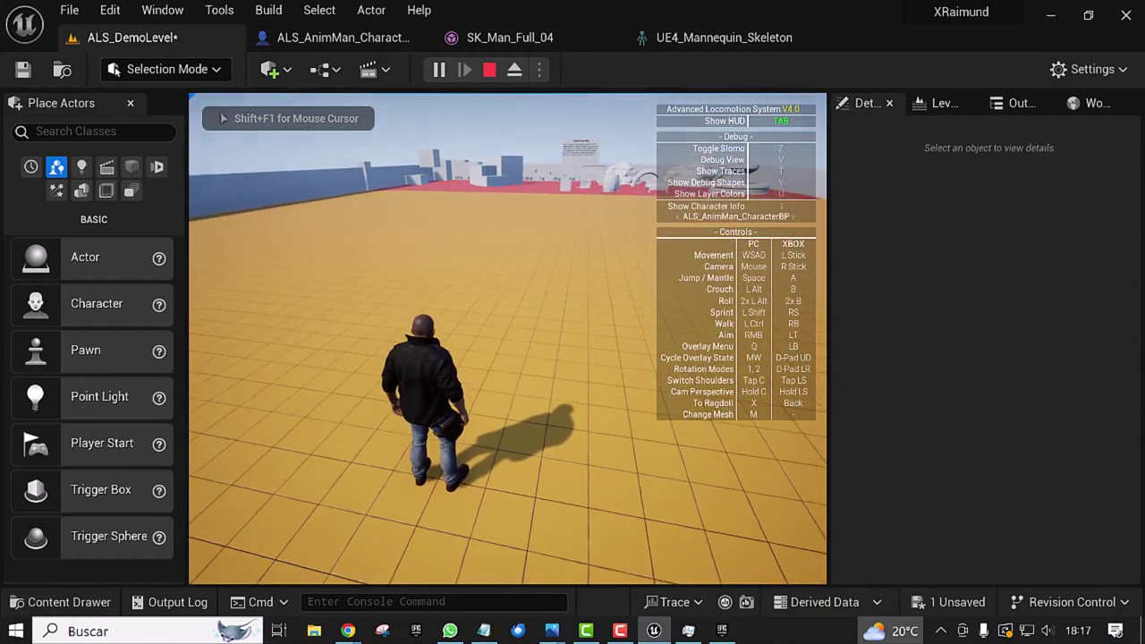
key("Tab")
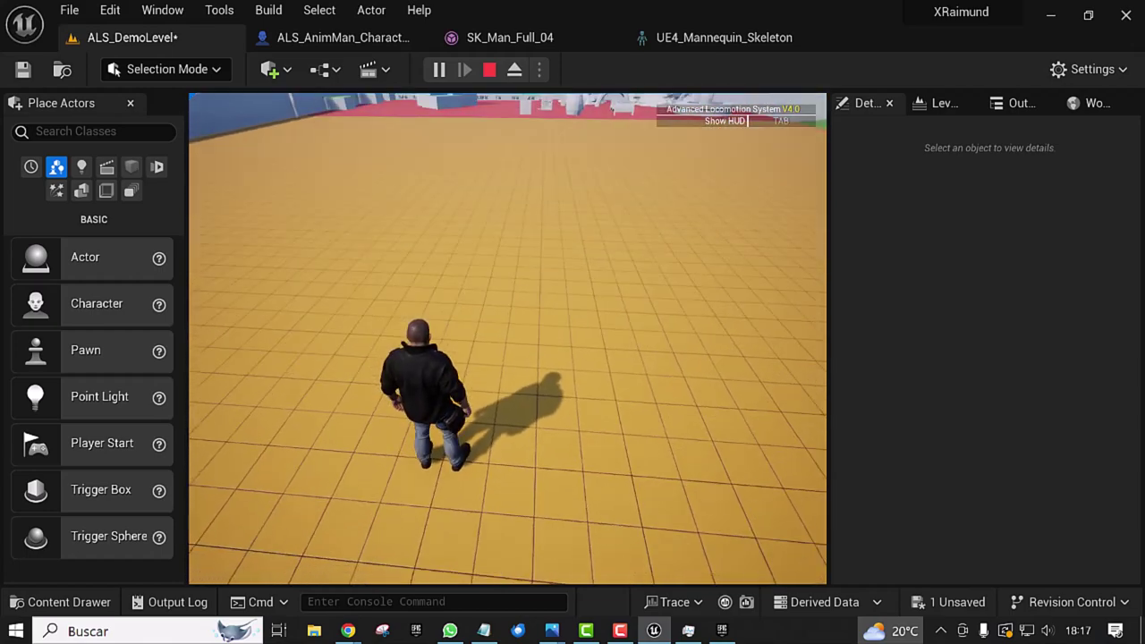
key("w")
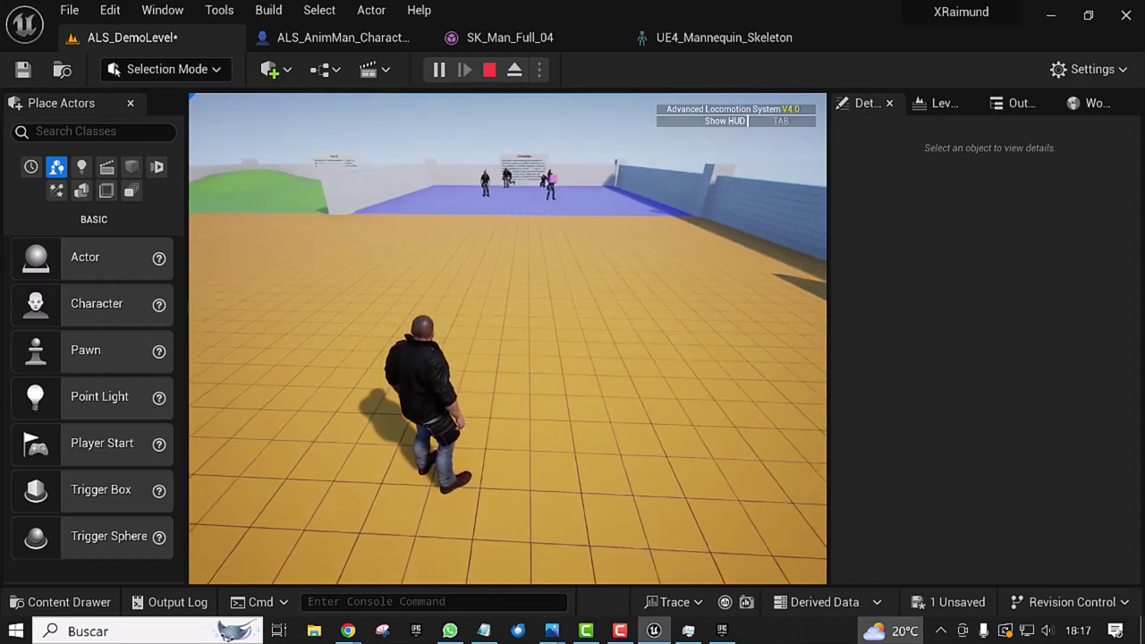
key("z")
scroll(557, 421, "down", 1)
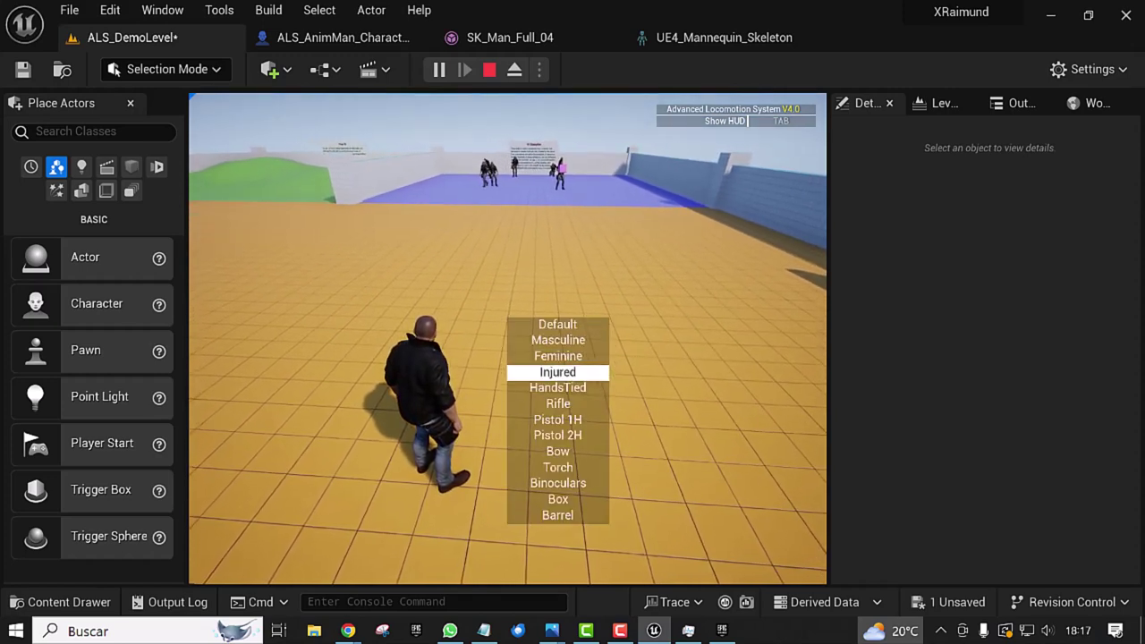
scroll(558, 420, "down", 1)
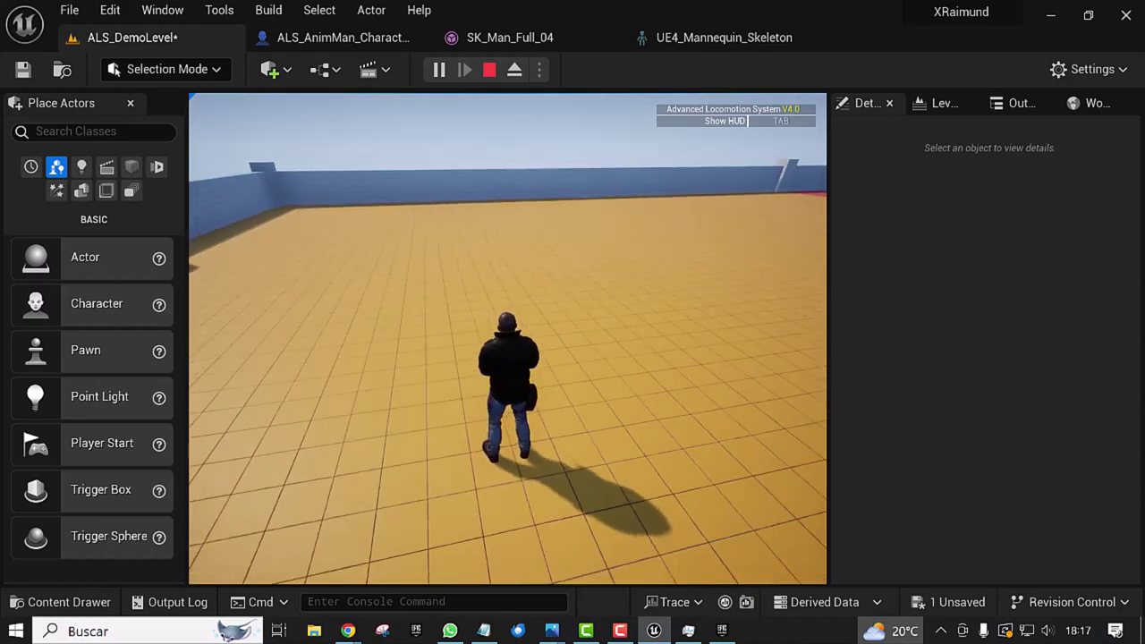
Step: Crouch, stand and crouch again while aiming, walk forward, then stop the session
key("c")
key("c")
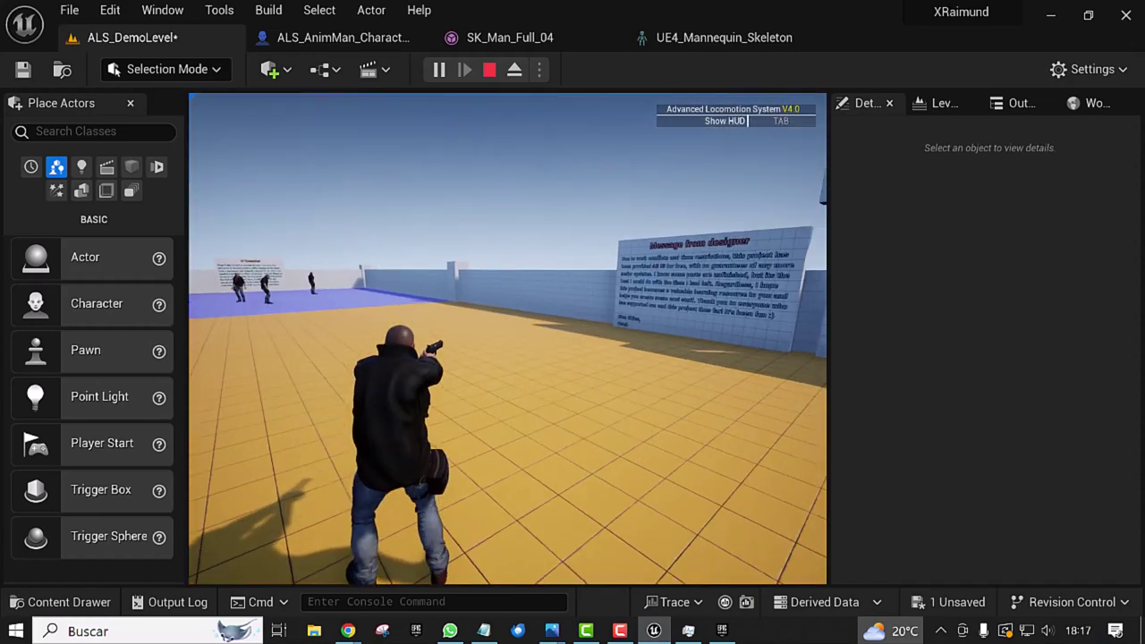
key("c")
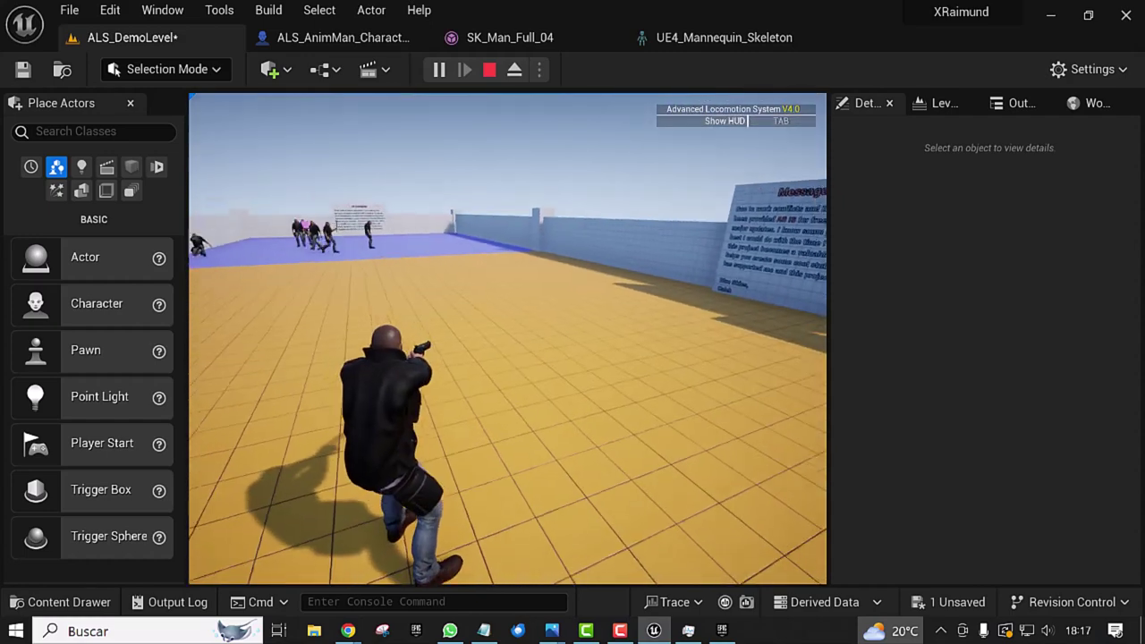
key("c")
key("w")
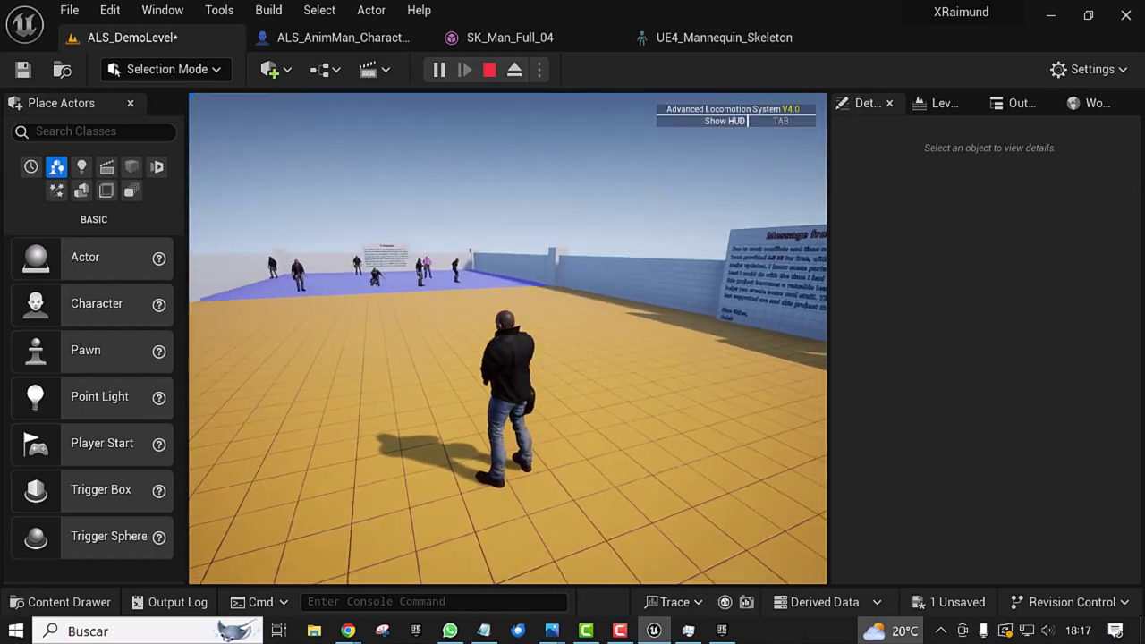
key("Escape")
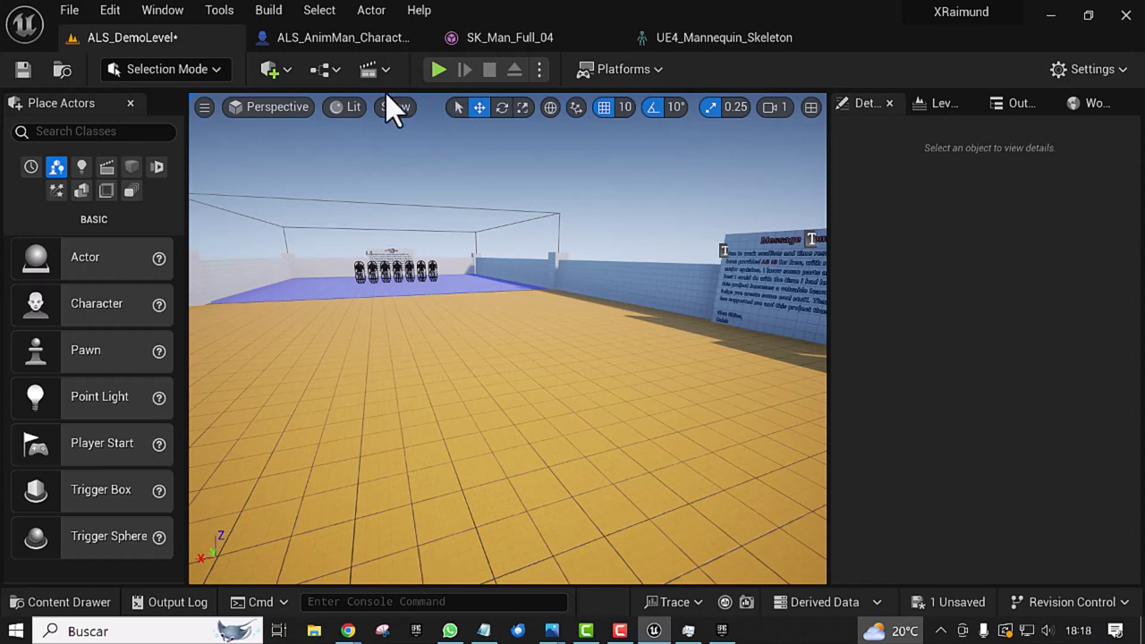
Step: Return to ALS_AnimMan_CharacterBP and zoom out across the Update Held Object graph
left_click(325, 41)
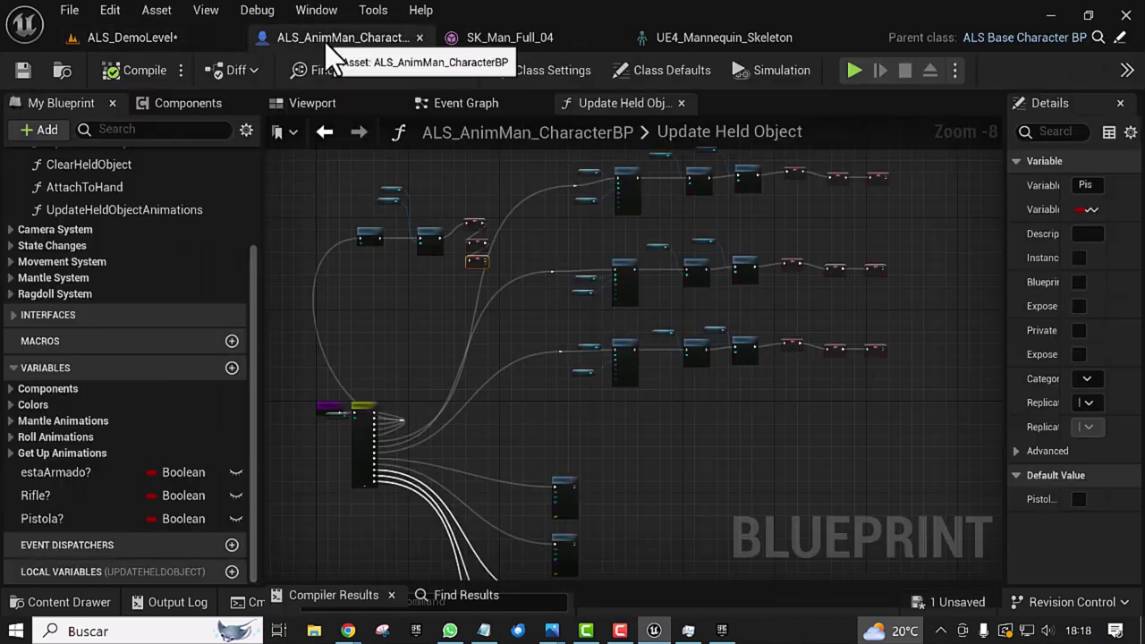
scroll(616, 456, "down", 2)
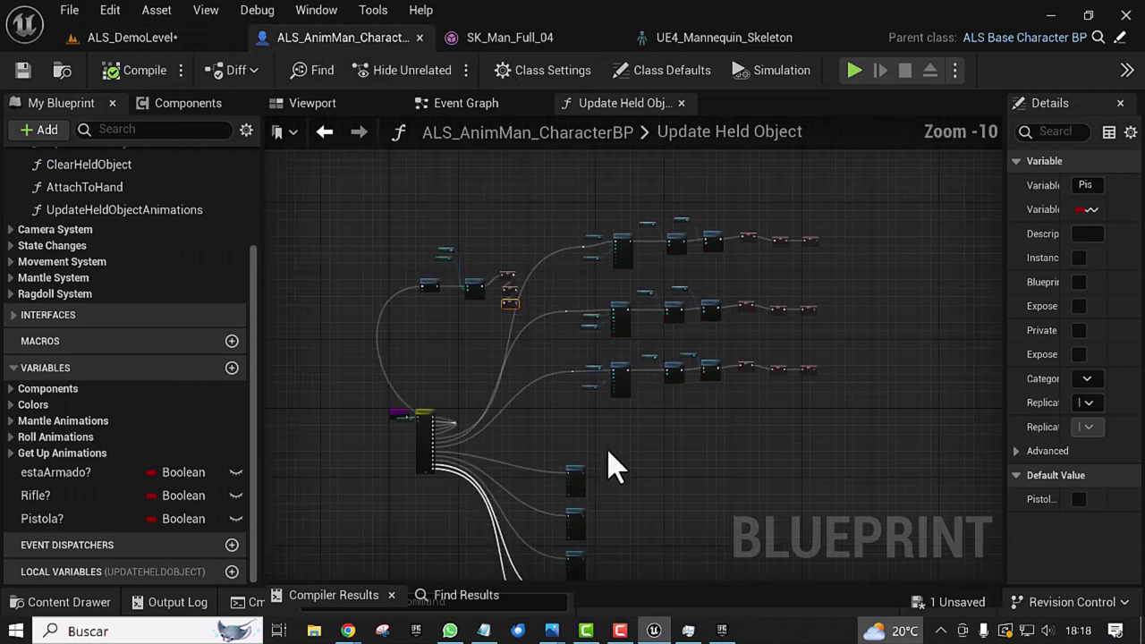
scroll(618, 465, "down", 1)
right_click_drag(647, 498, 623, 475)
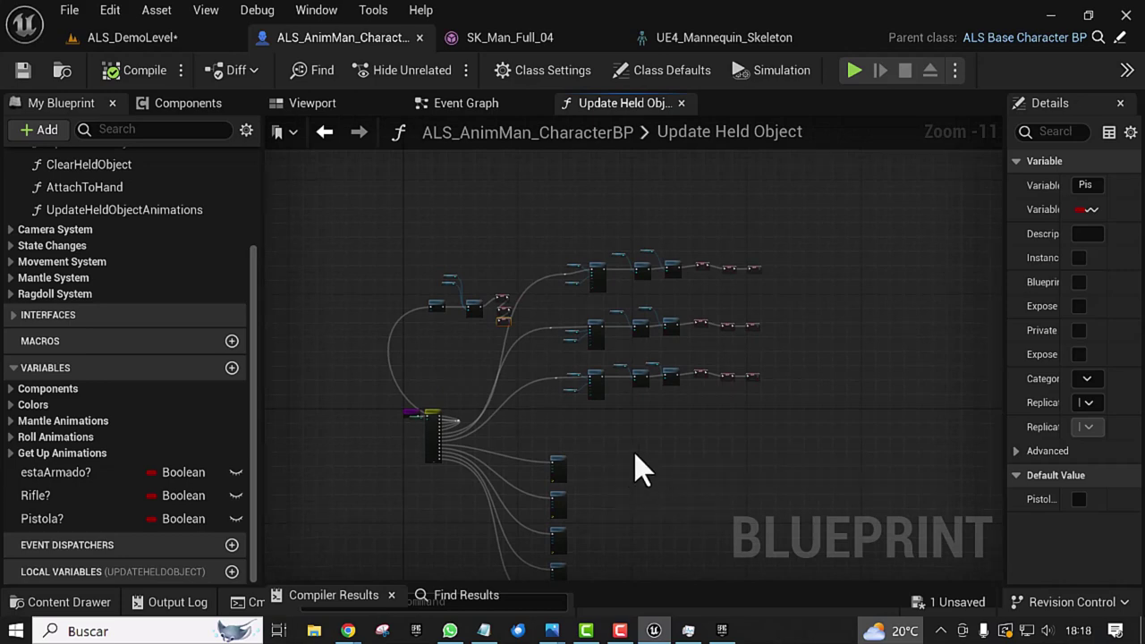
right_click_drag(678, 439, 426, 431)
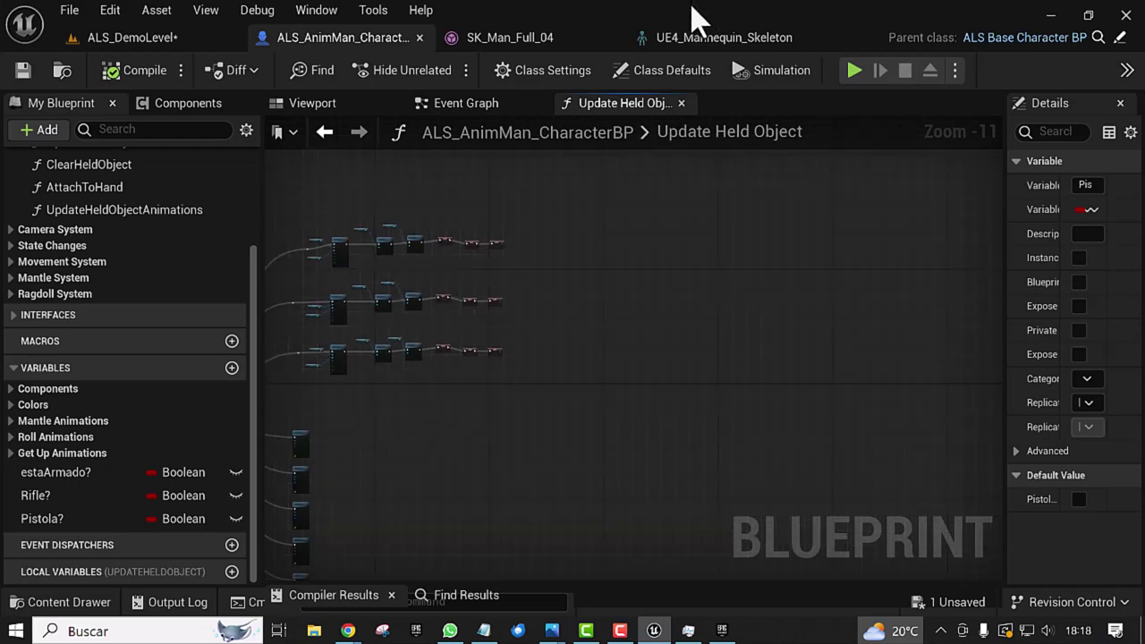
Step: Switch to the Event Graph and bring up the Edit menu
left_click(459, 106)
scroll(750, 411, "down", 1)
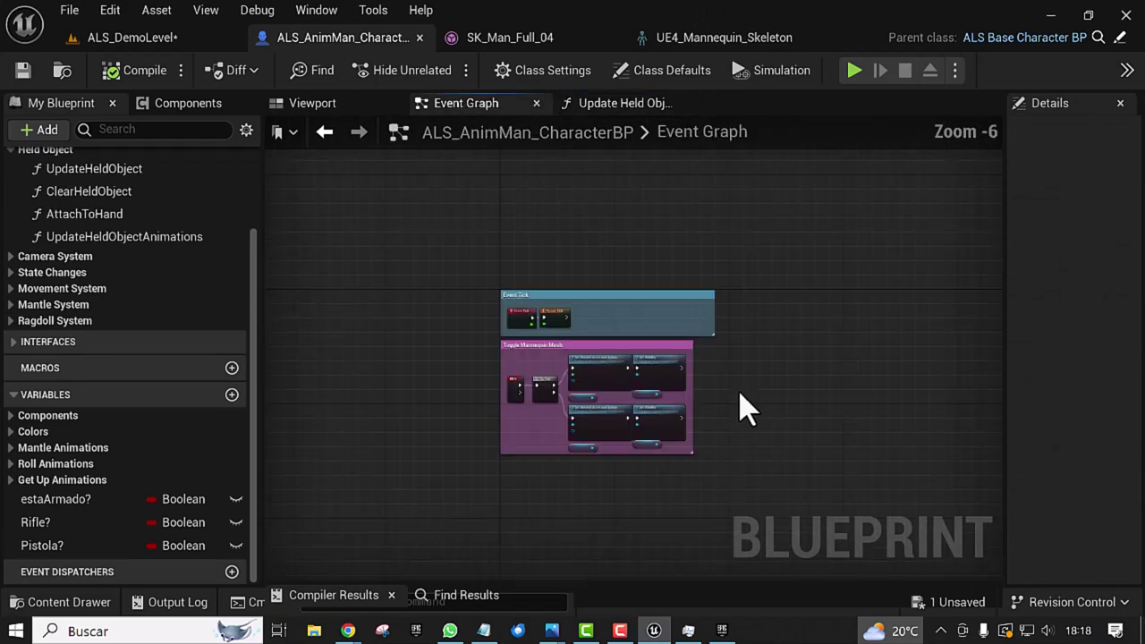
scroll(736, 486, "down", 2)
right_click_drag(736, 486, 692, 303)
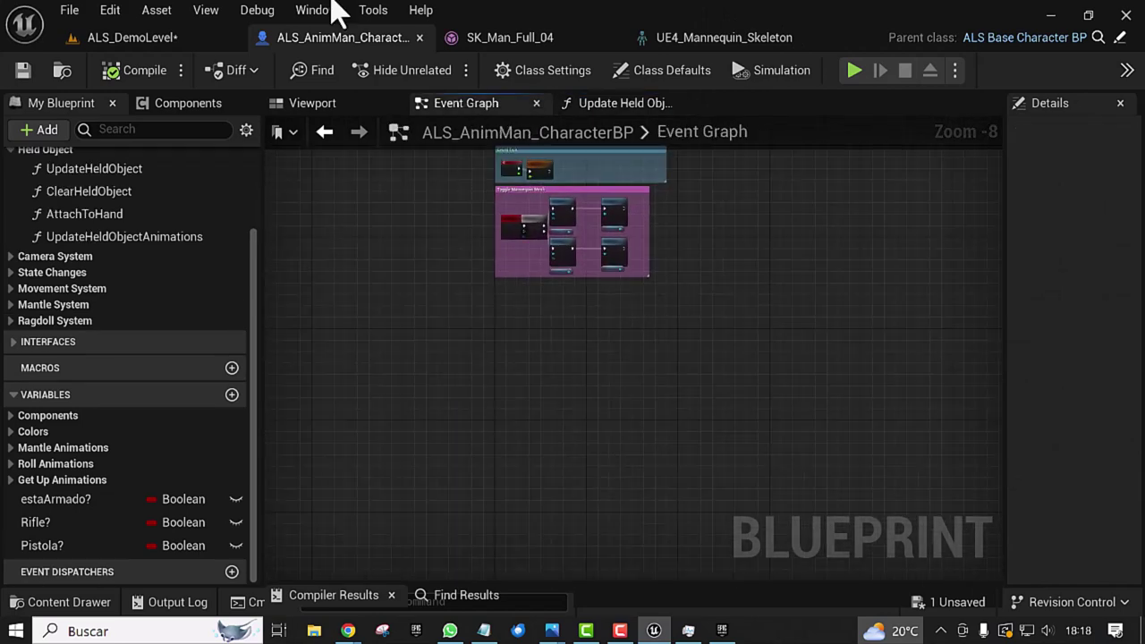
left_click(110, 11)
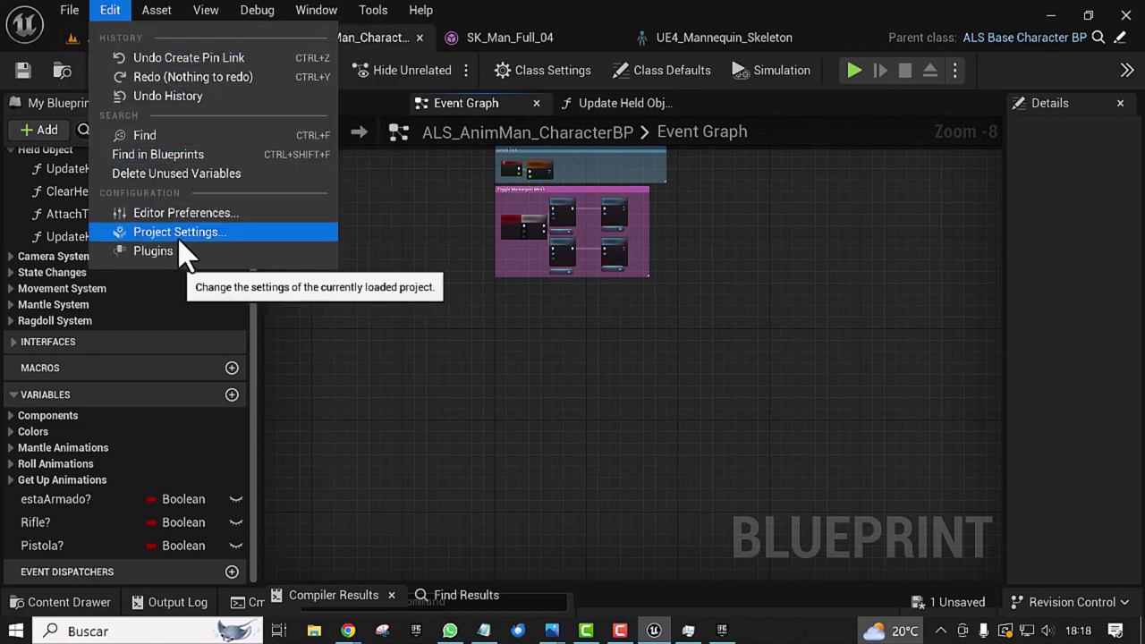
Step: Open Project Settings at Engine > Input and expand the action mappings
left_click(154, 235)
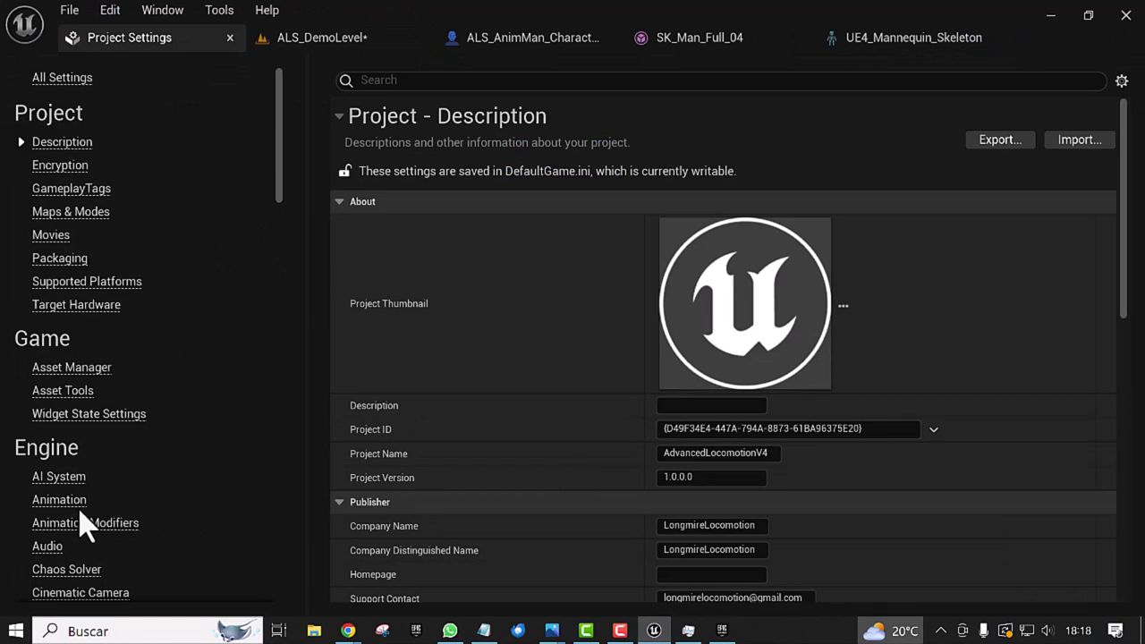
scroll(205, 448, "down", 5)
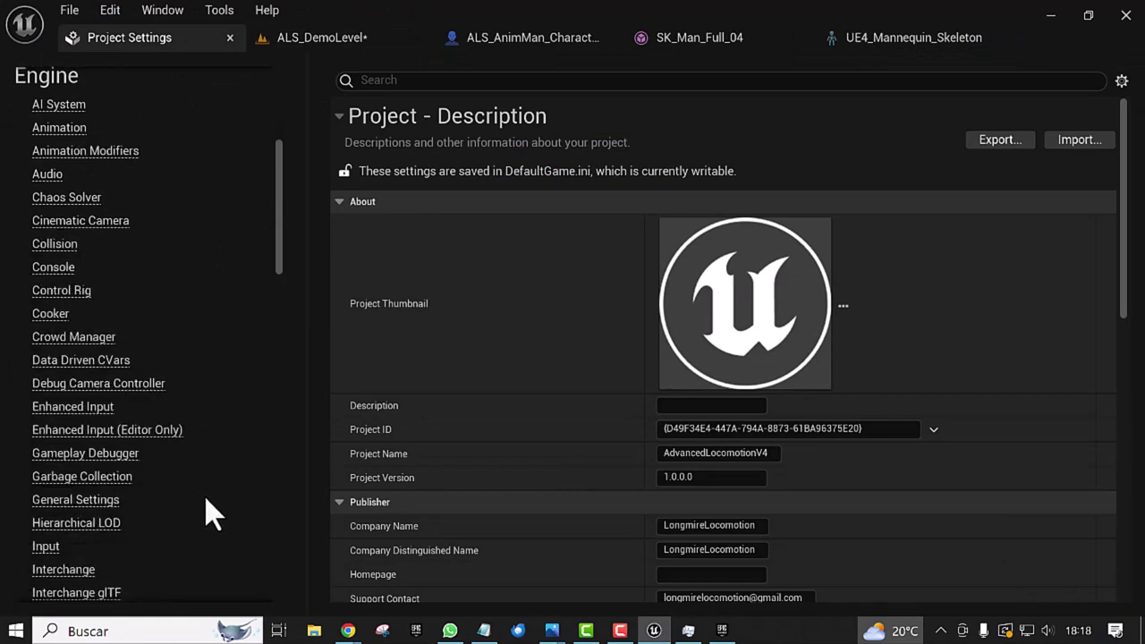
scroll(205, 512, "down", 1)
left_click(46, 519)
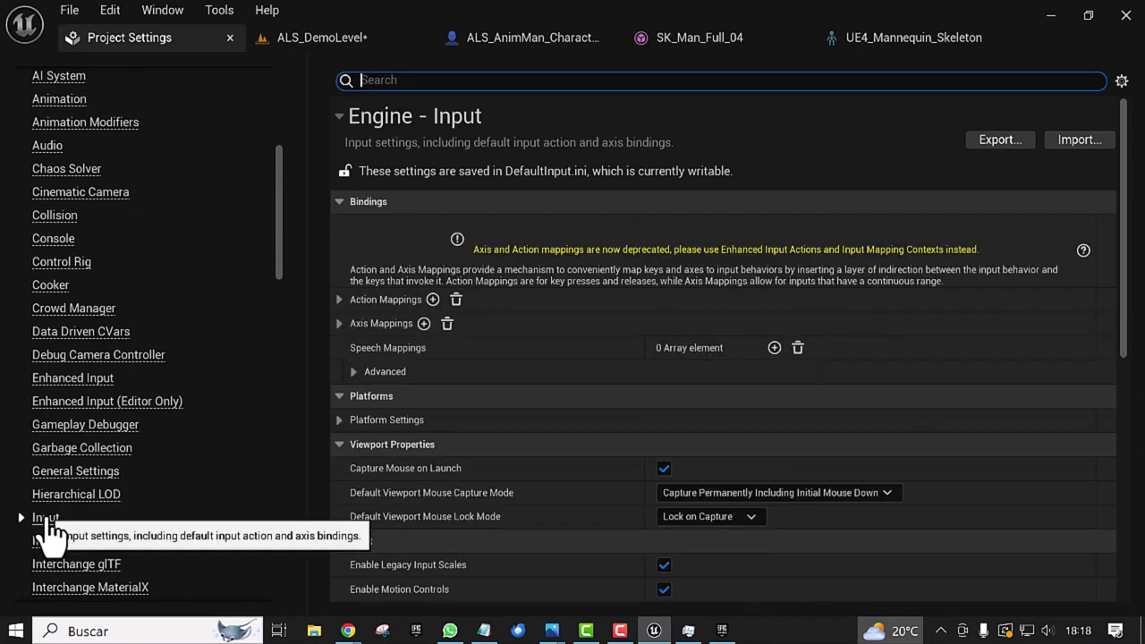
left_click(339, 300)
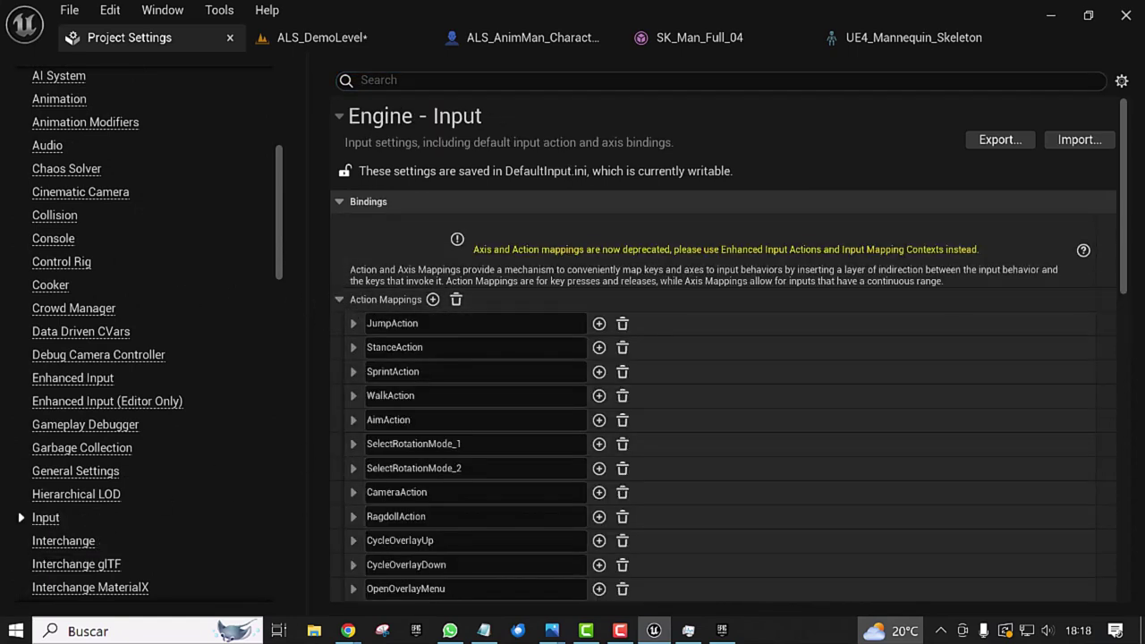
Step: Add a new action mapping named Fire
scroll(725, 358, "down", 3)
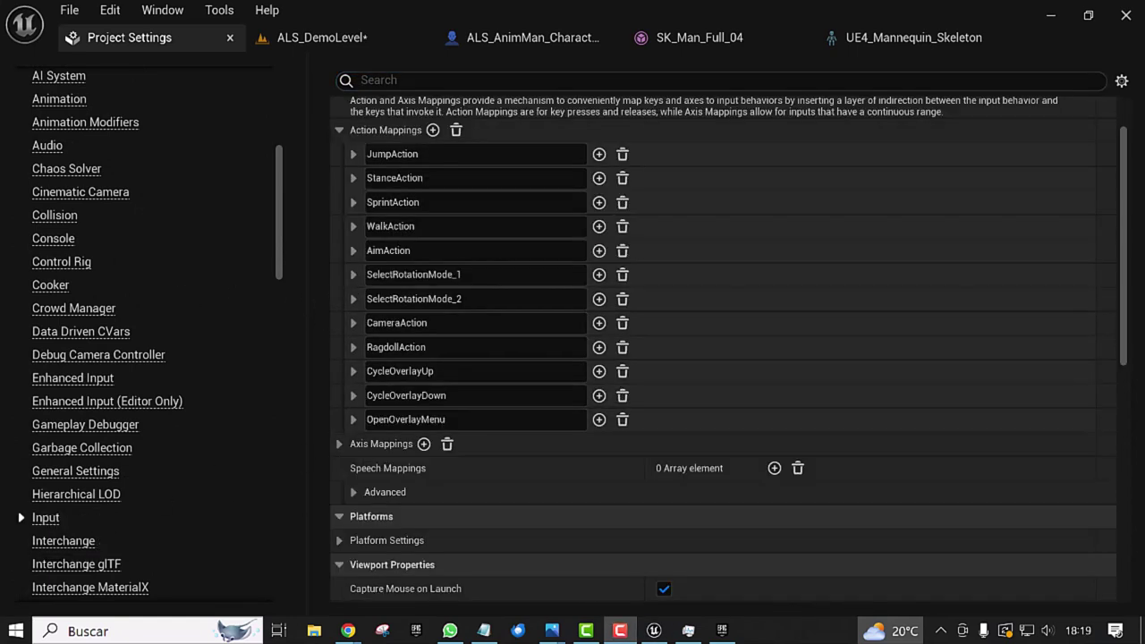
left_click(433, 130)
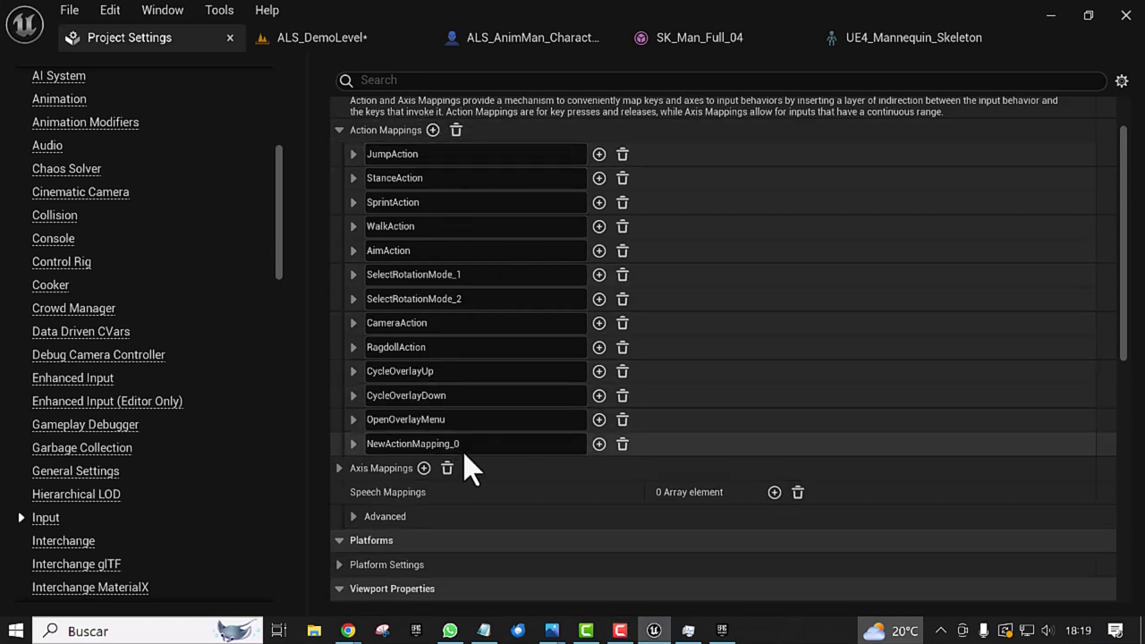
left_click_drag(466, 444, 357, 444)
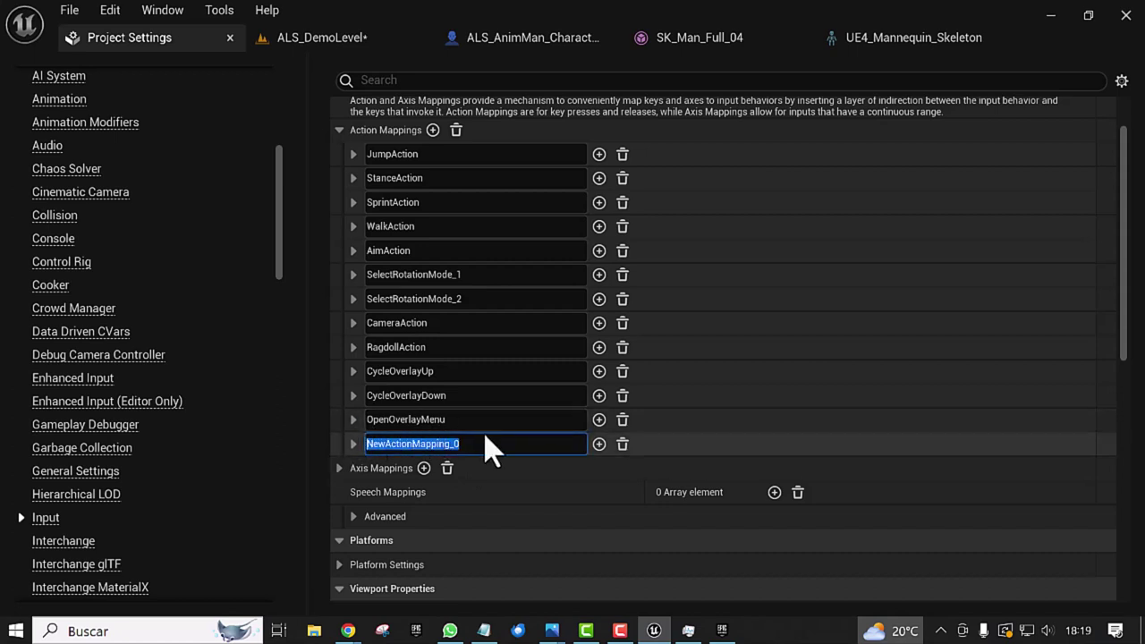
type("Fire")
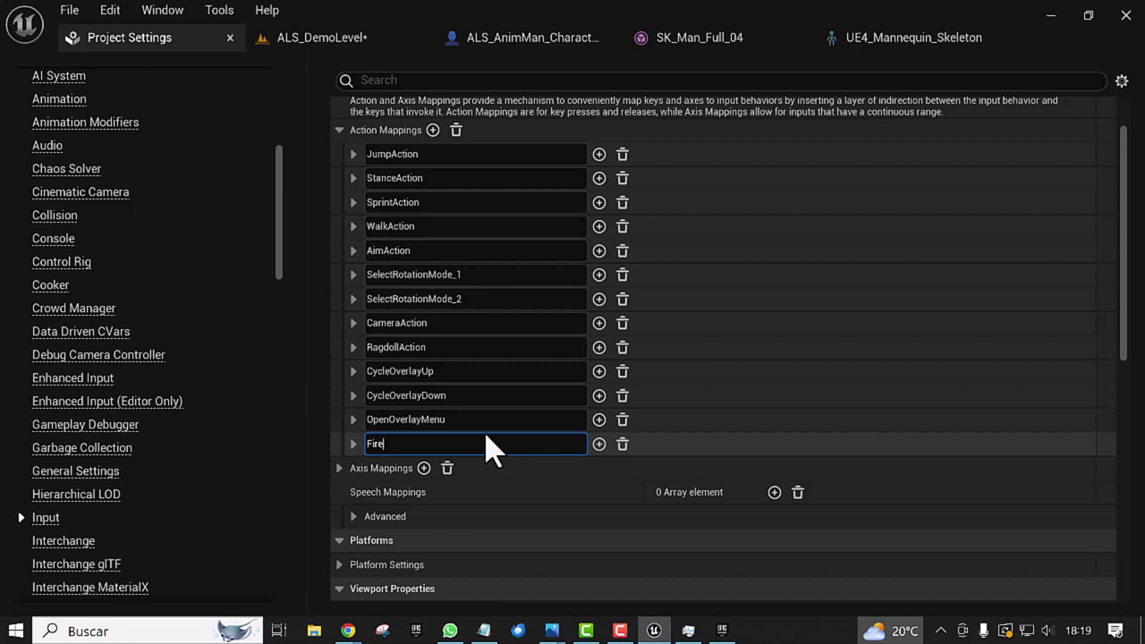
key("Return")
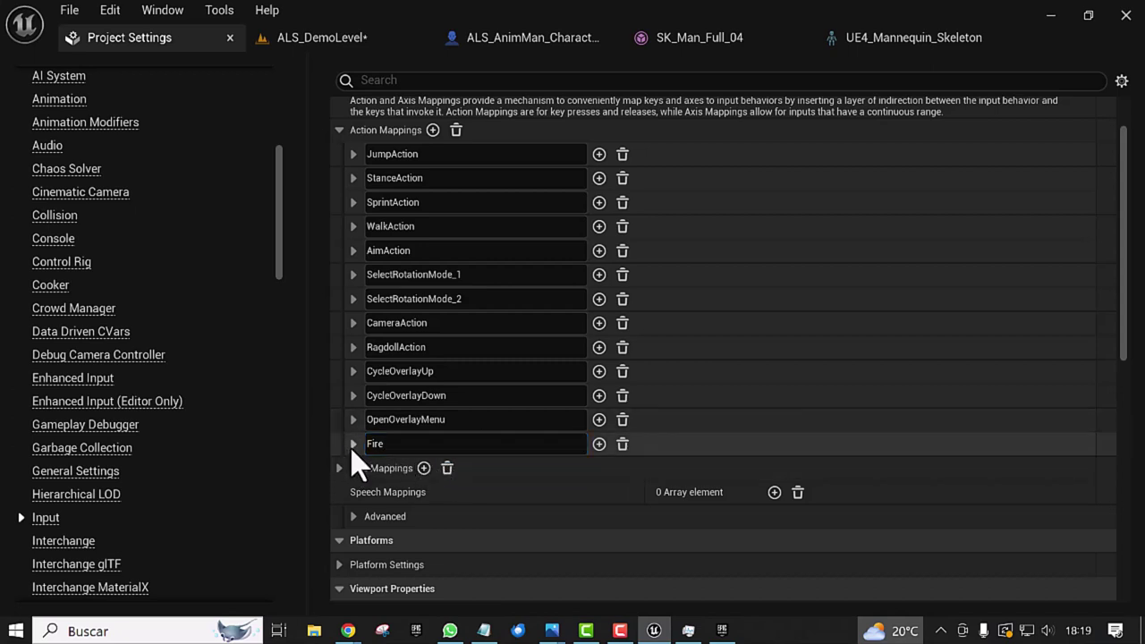
Step: Bind Fire to Left Mouse Button, then return to the character blueprint
left_click(353, 444)
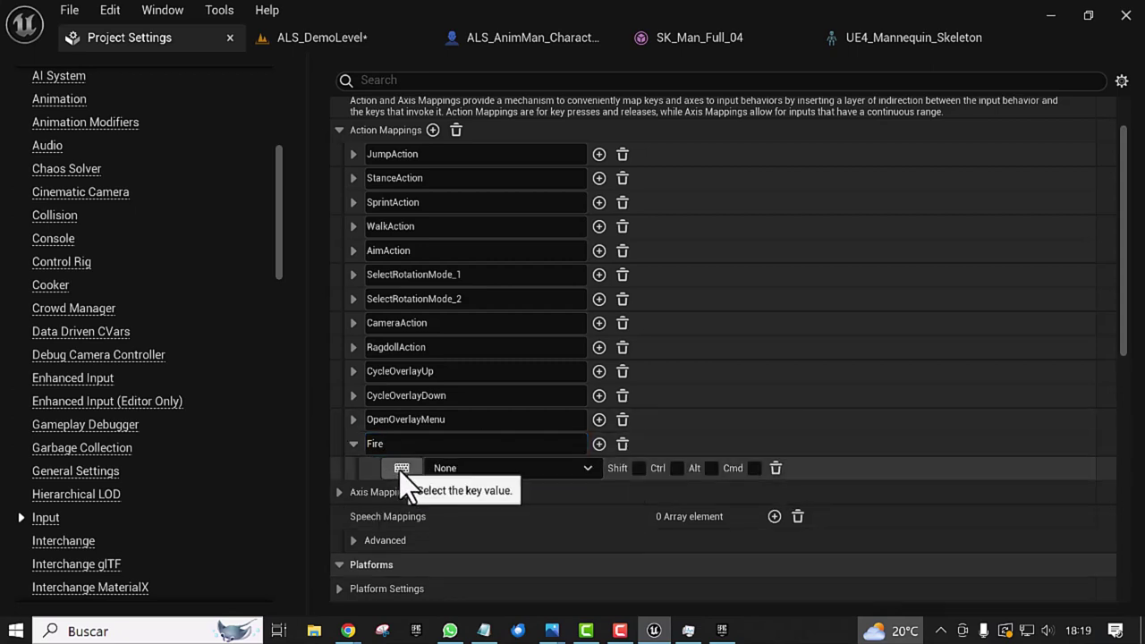
left_click(401, 470)
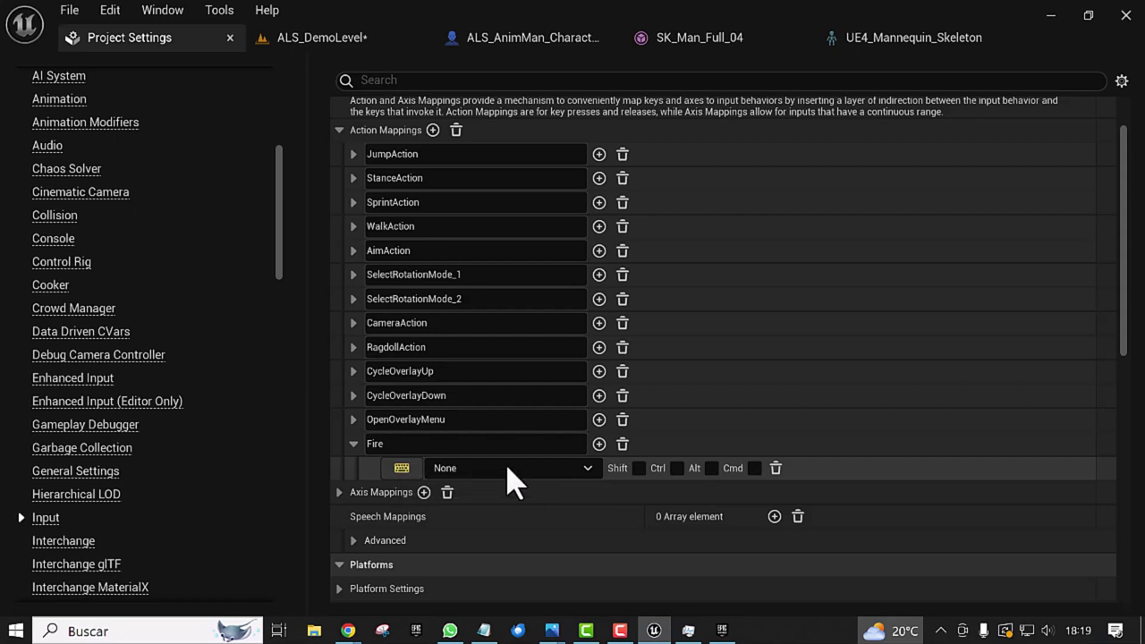
left_click(799, 351)
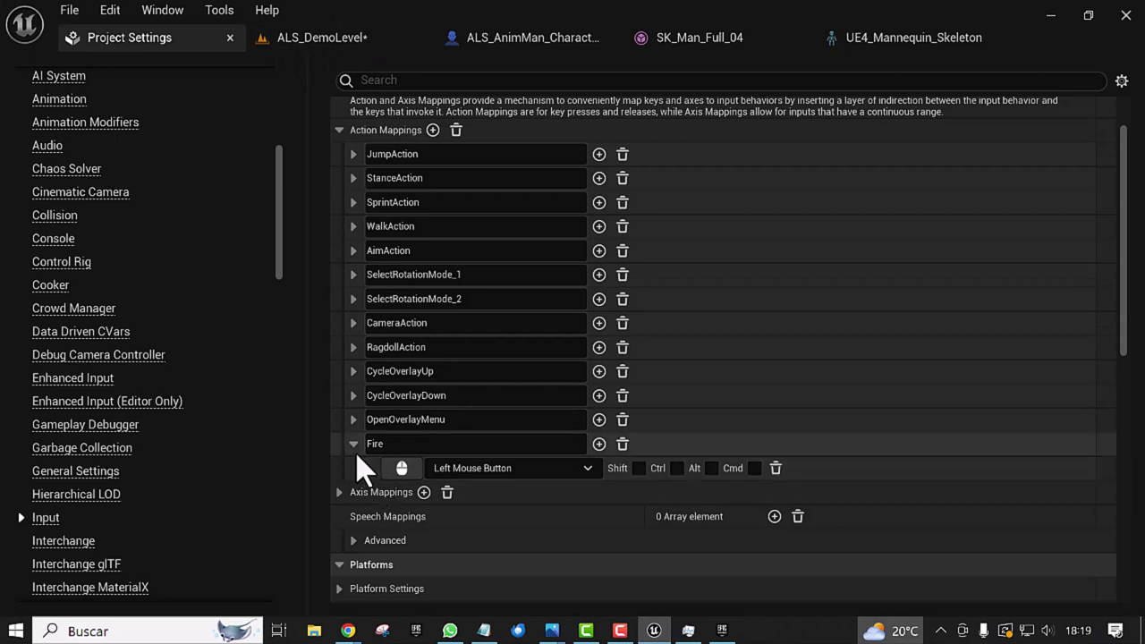
left_click(401, 468)
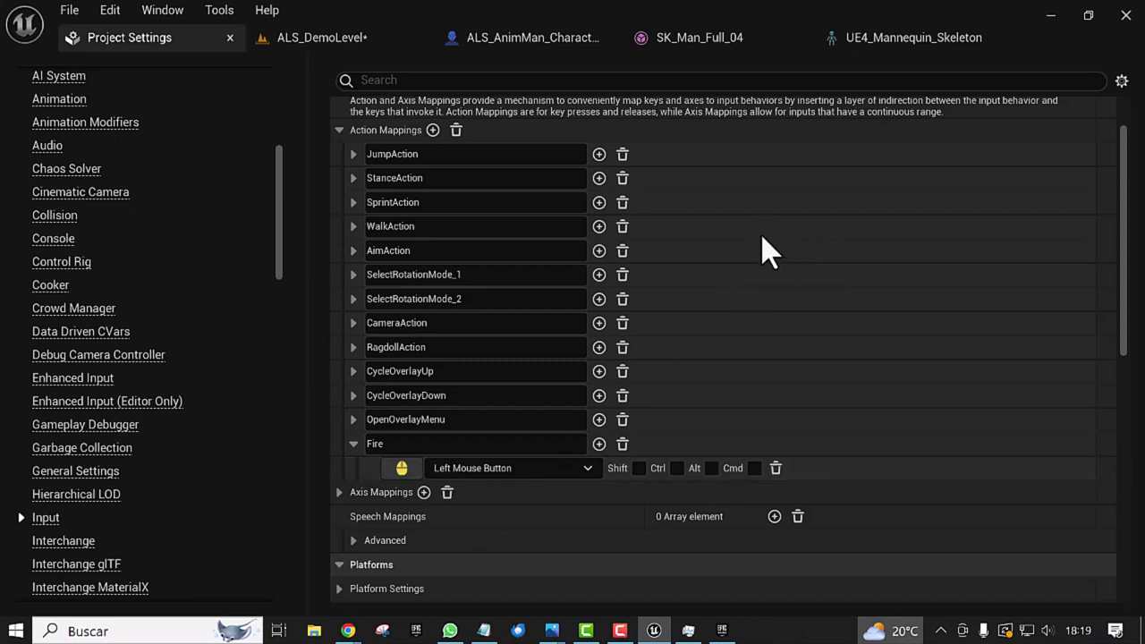
left_click(752, 273)
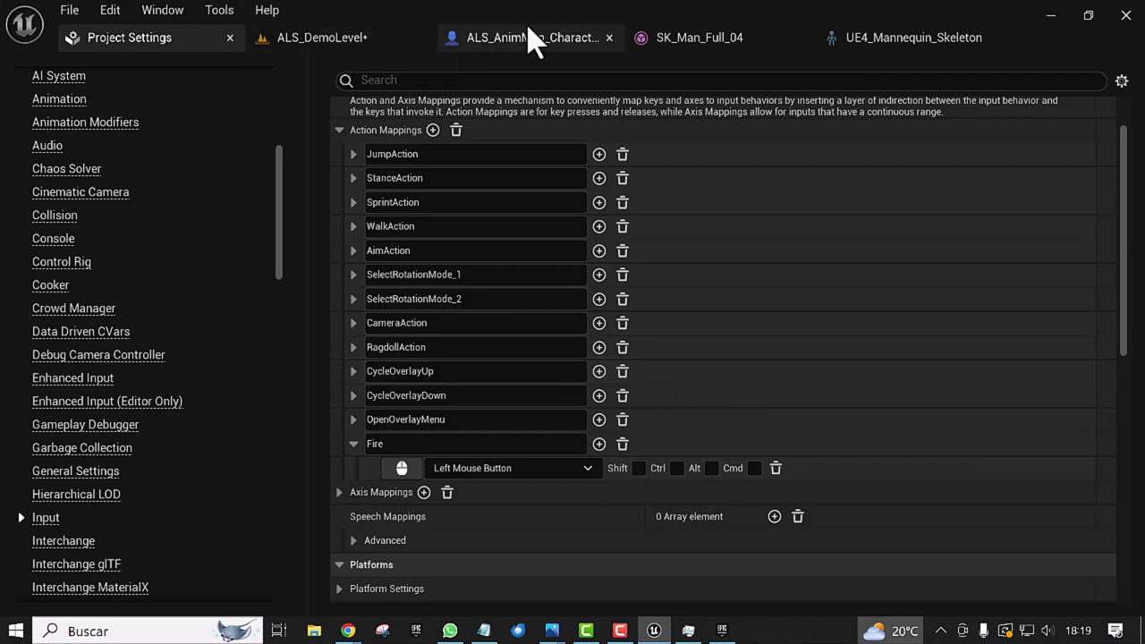
left_click(484, 35)
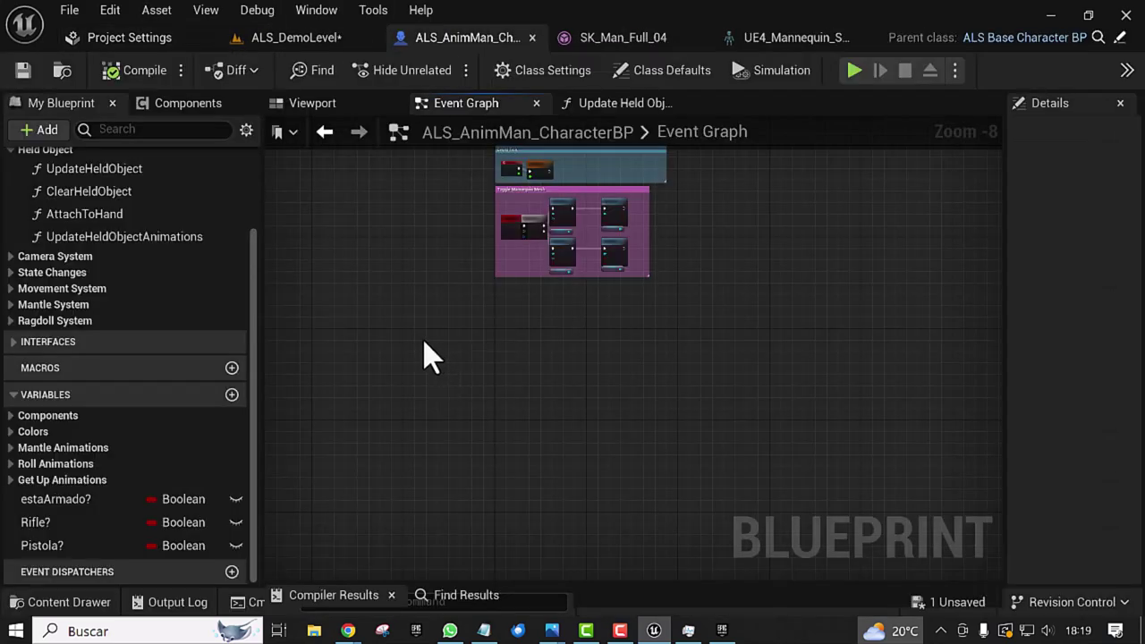
Step: Close the SK_Man_Full_04, UE4_Mannequin_Skeleton and Project Settings tabs
mouse_move(407, 335)
right_mouse_down()
mouse_move(329, 427)
mouse_move(402, 402)
right_mouse_up()
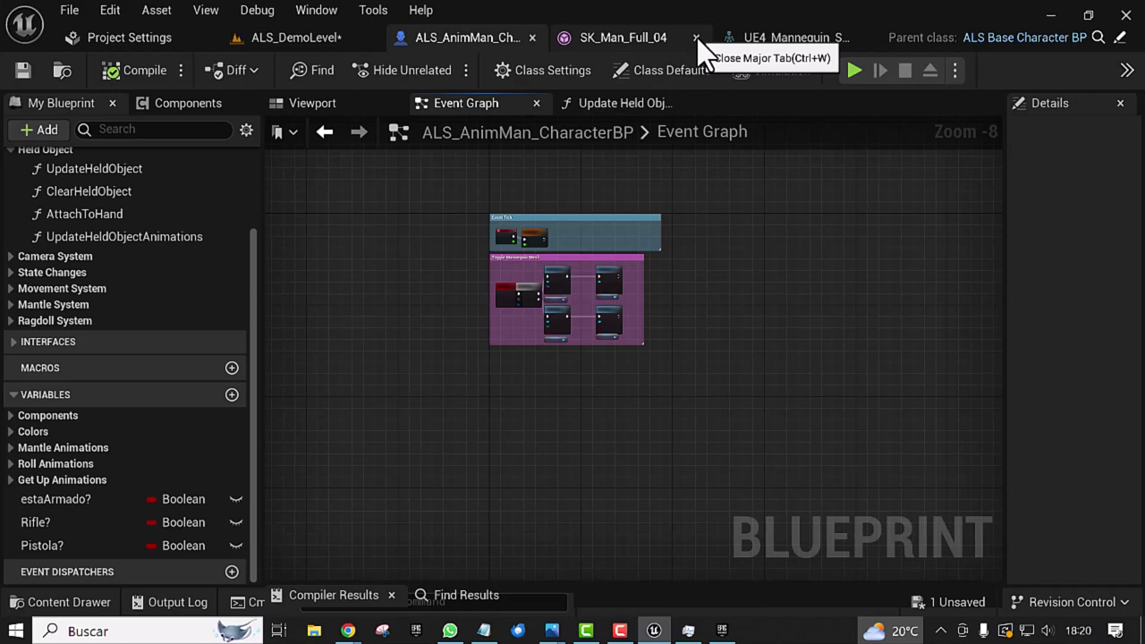
left_click(697, 39)
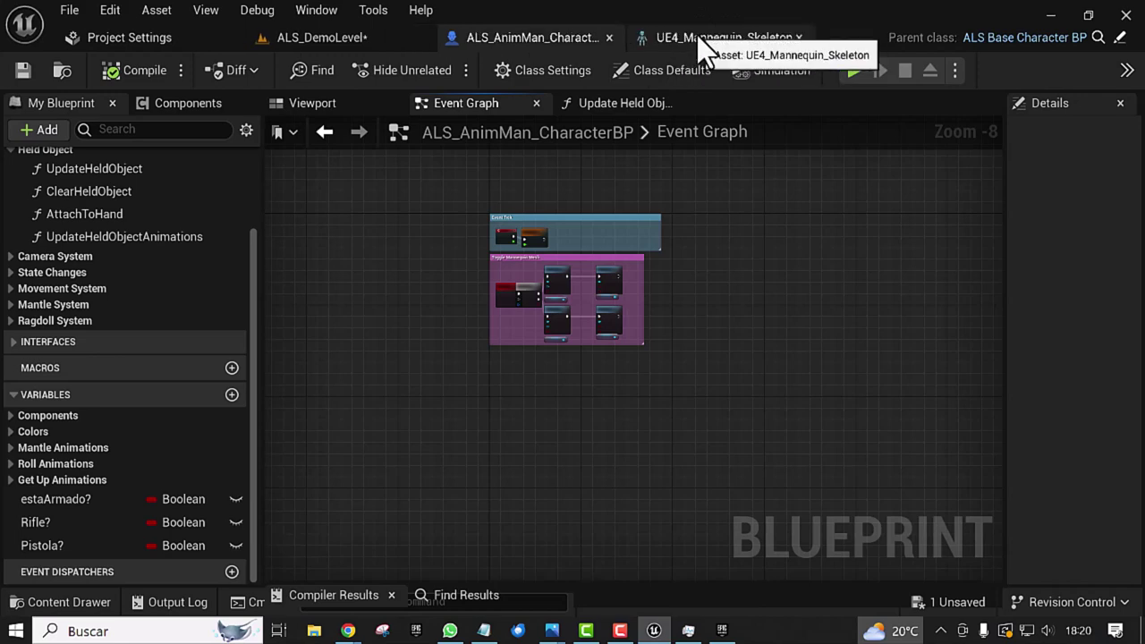
left_click(799, 38)
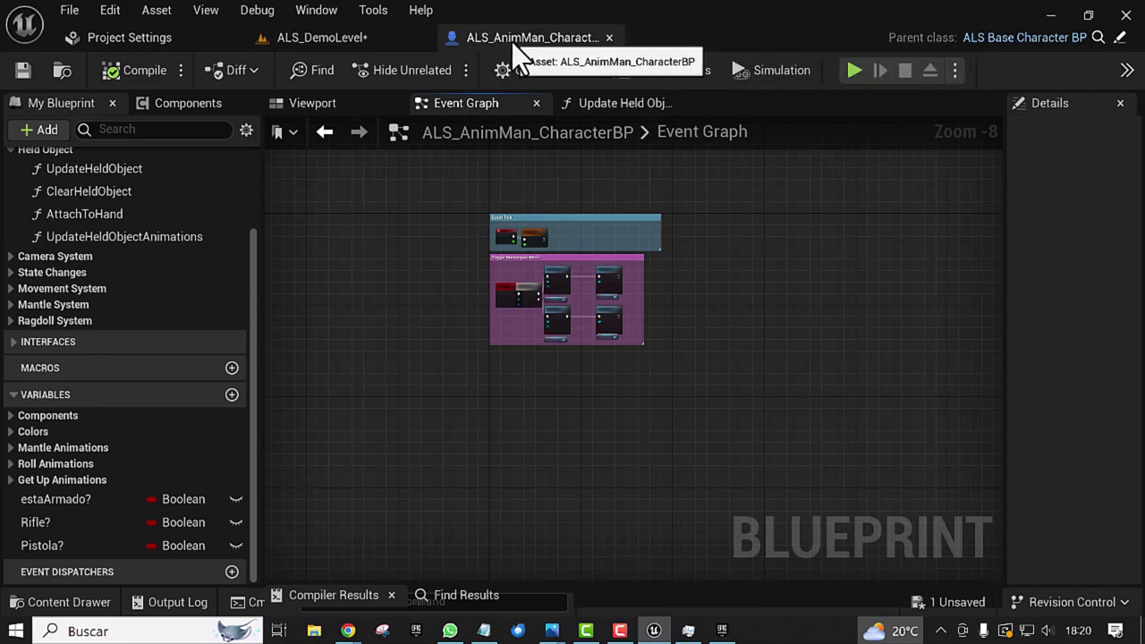
left_click(227, 40)
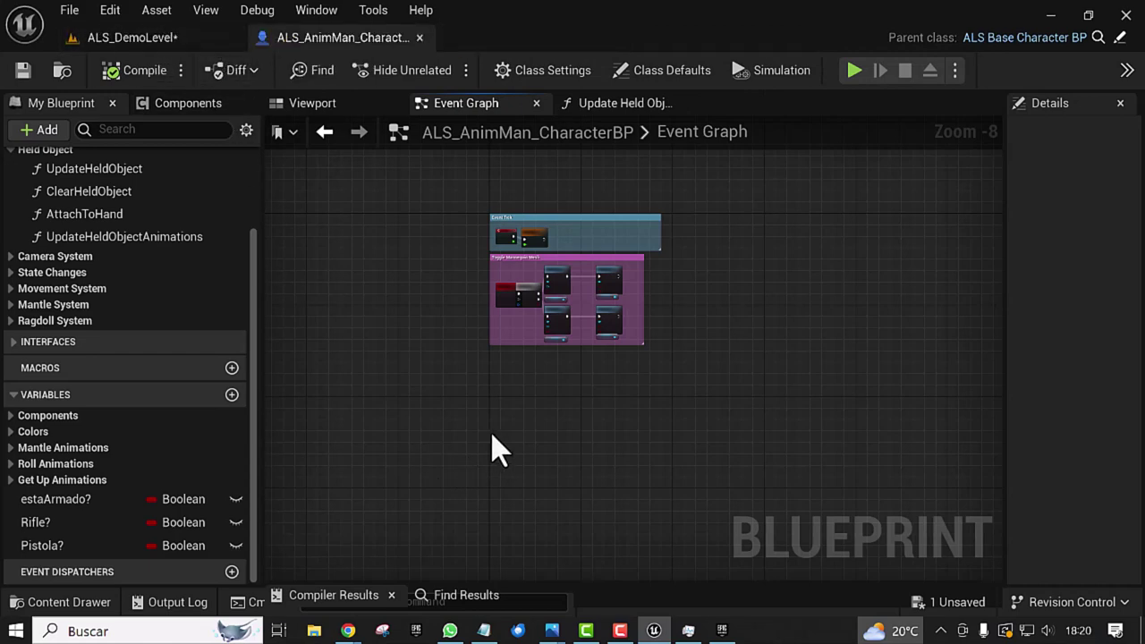
scroll(479, 439, "down", 2)
right_click_drag(472, 468, 520, 304)
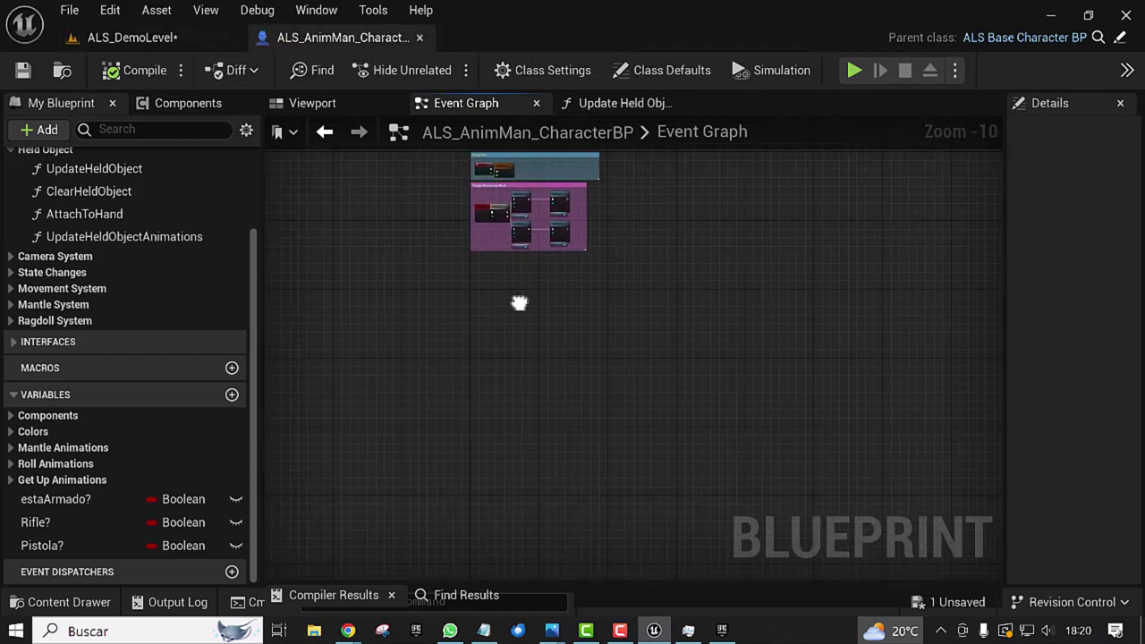
scroll(527, 394, "up", 1)
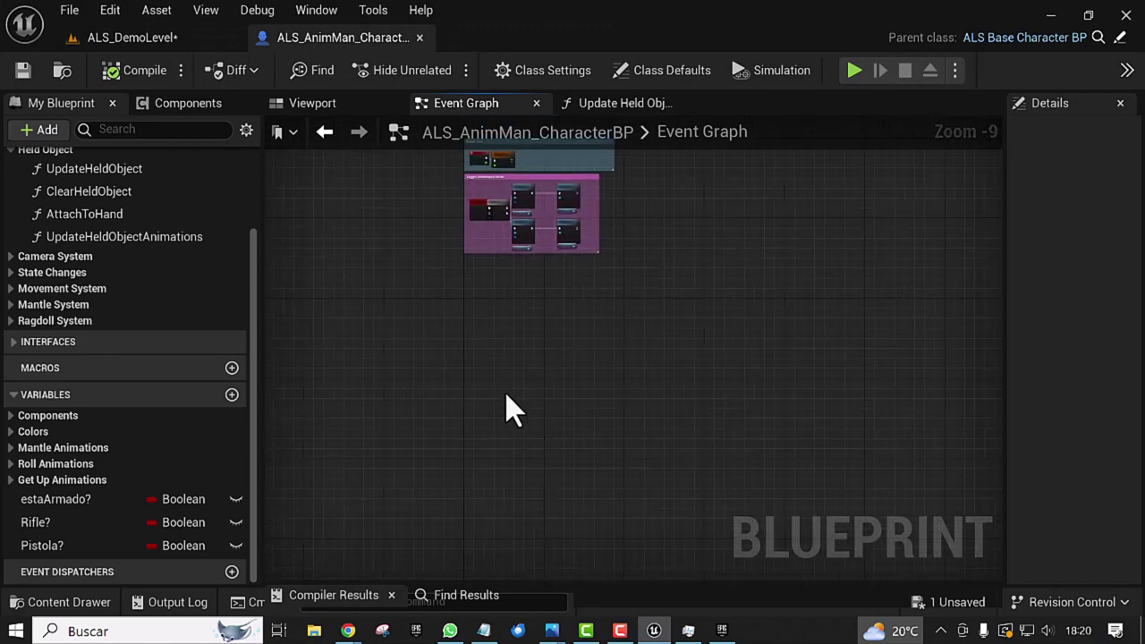
right_click_drag(525, 383, 492, 399)
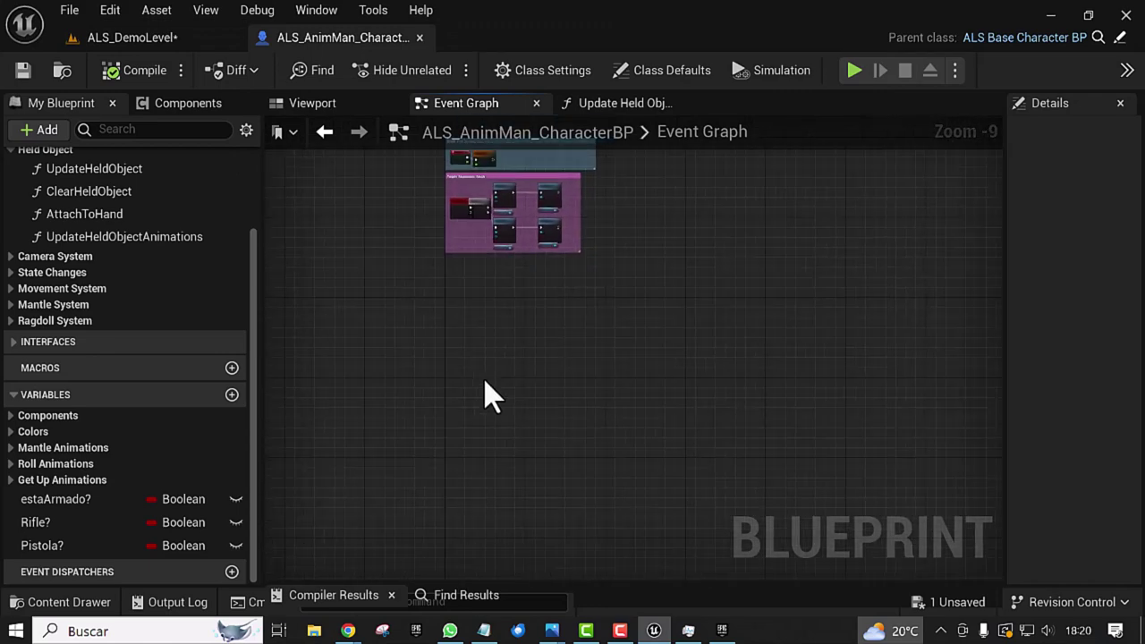
Step: Add an InputAction Fire event via a 'fir' search and drag a wire from Pressed
right_click(531, 410)
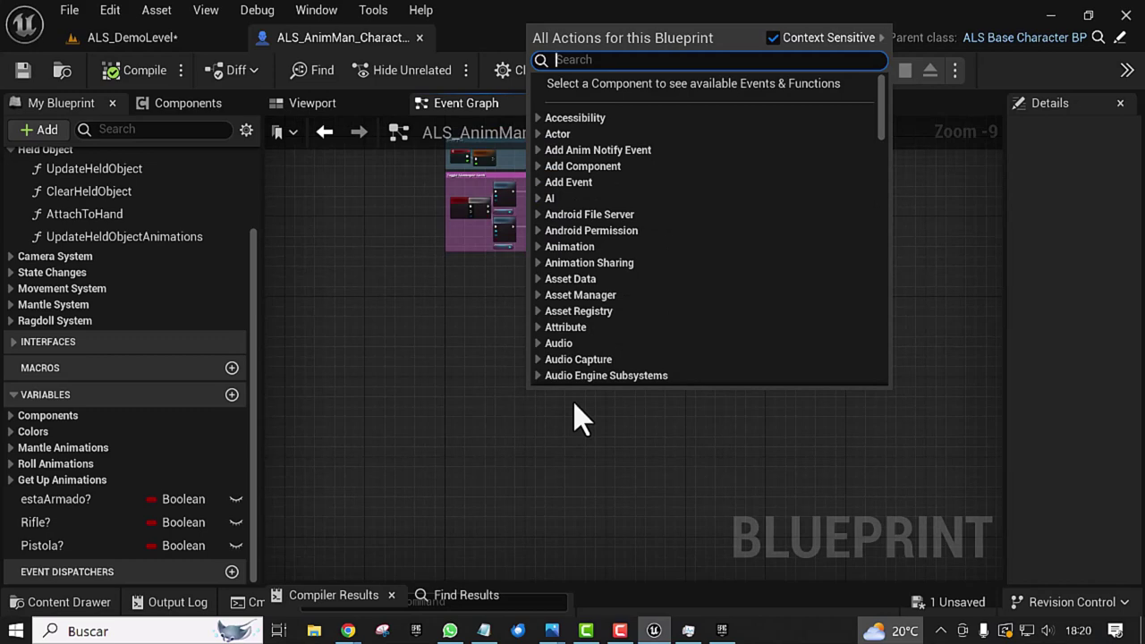
type("fi")
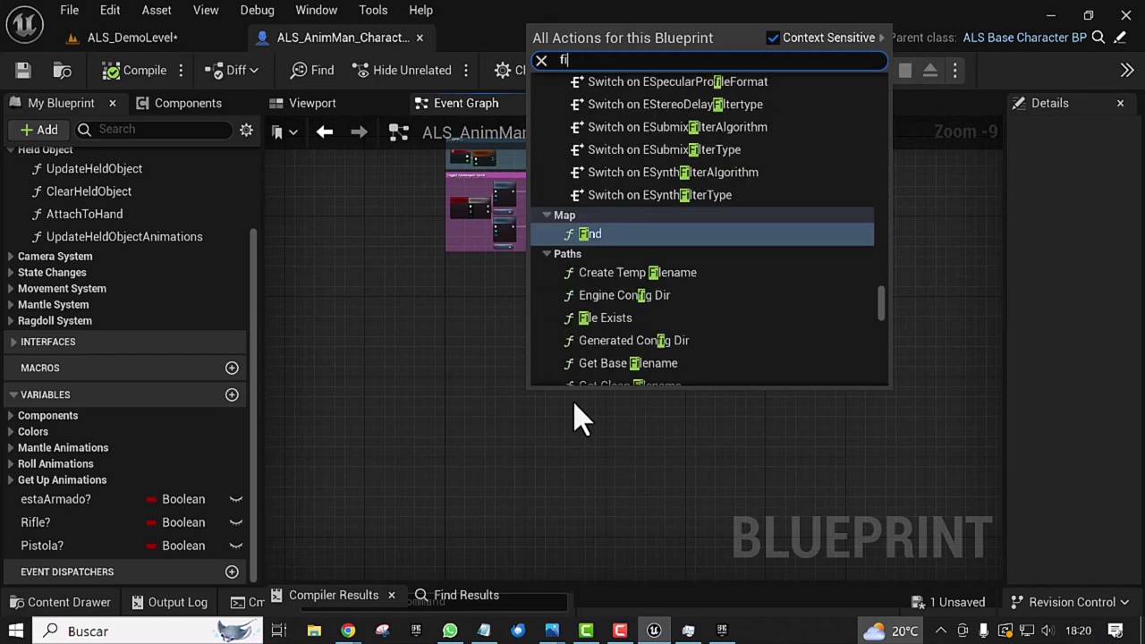
type("r")
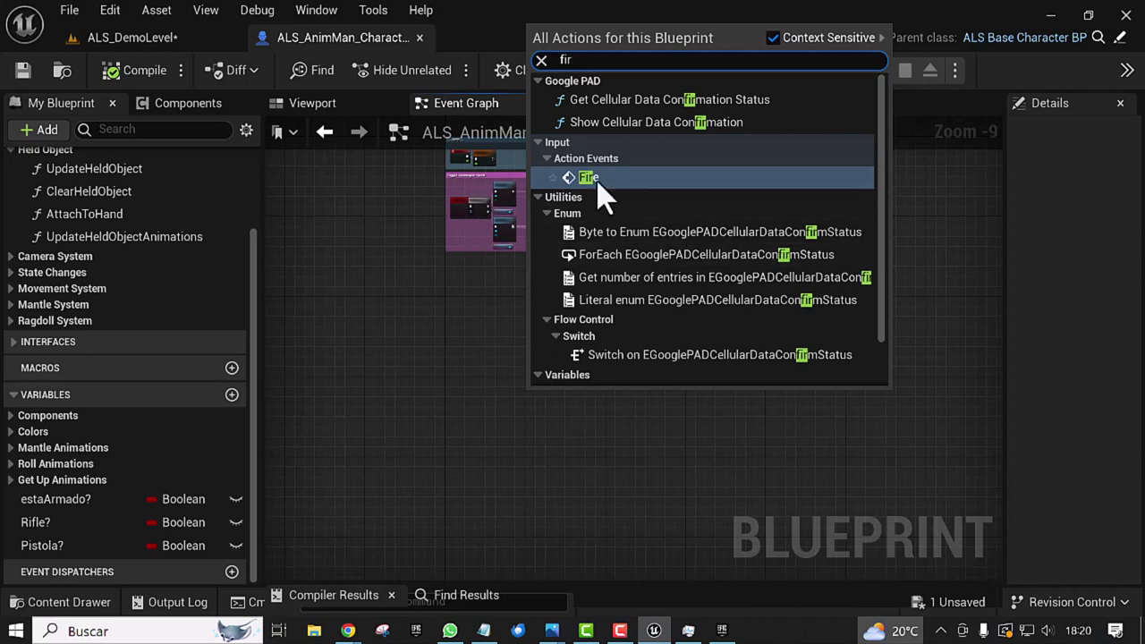
left_click(590, 177)
scroll(573, 385, "up", 4)
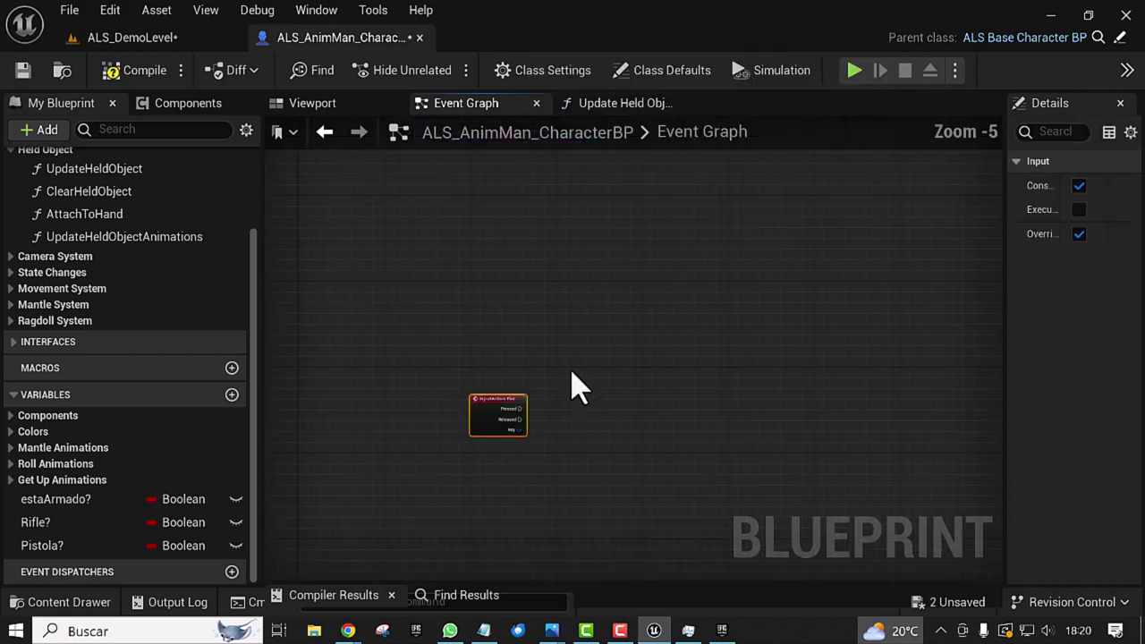
scroll(564, 421, "up", 3)
mouse_move(563, 427)
right_mouse_down()
mouse_move(501, 356)
mouse_move(491, 298)
right_mouse_up()
scroll(501, 356, "up", 2)
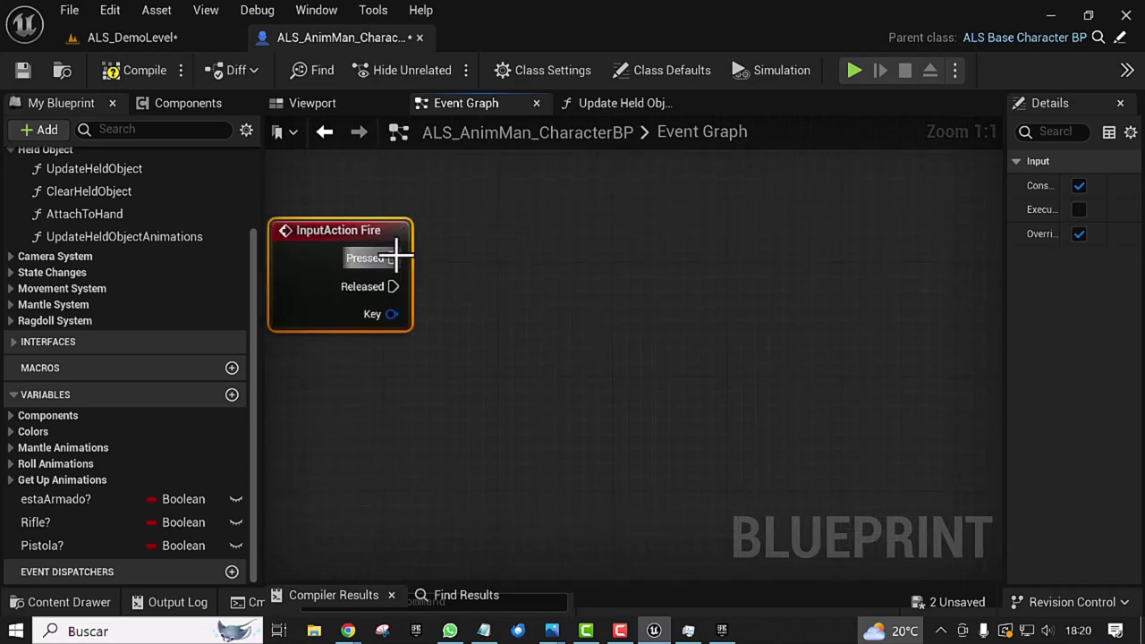
left_click_drag(393, 258, 704, 270)
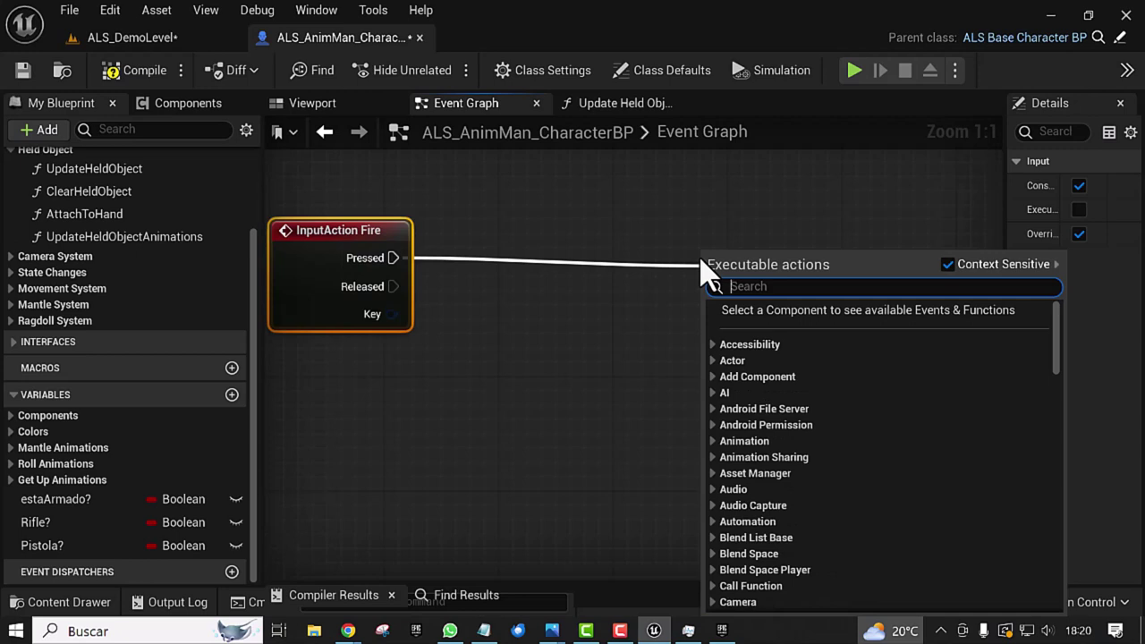
Step: Search 'line trace' and add a Line Trace By Channel node off Pressed
type("li")
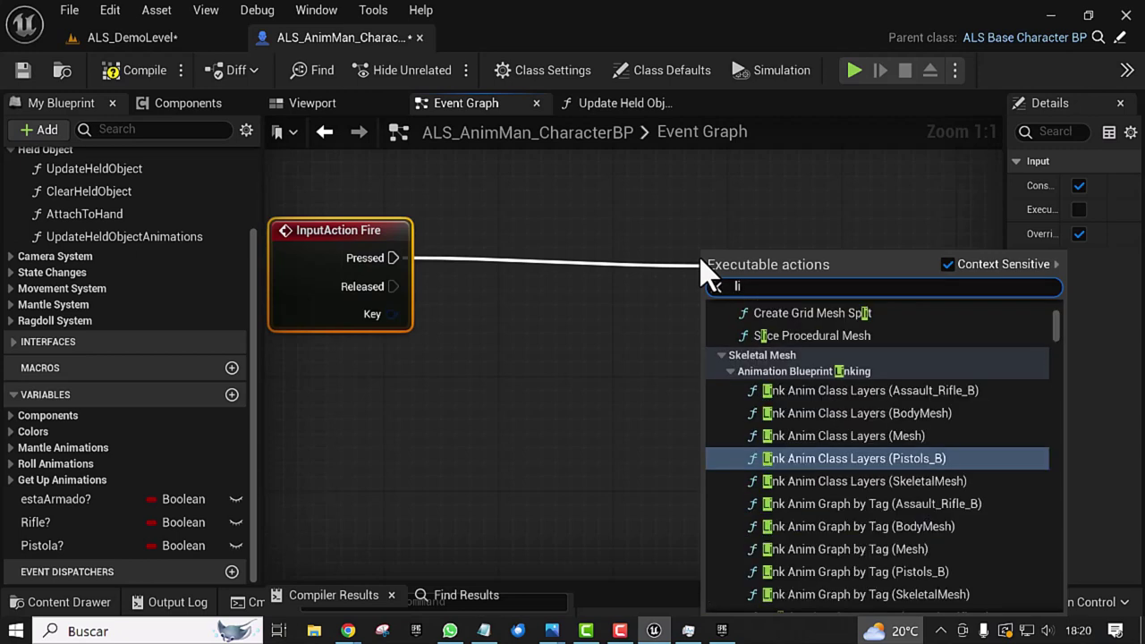
type("e")
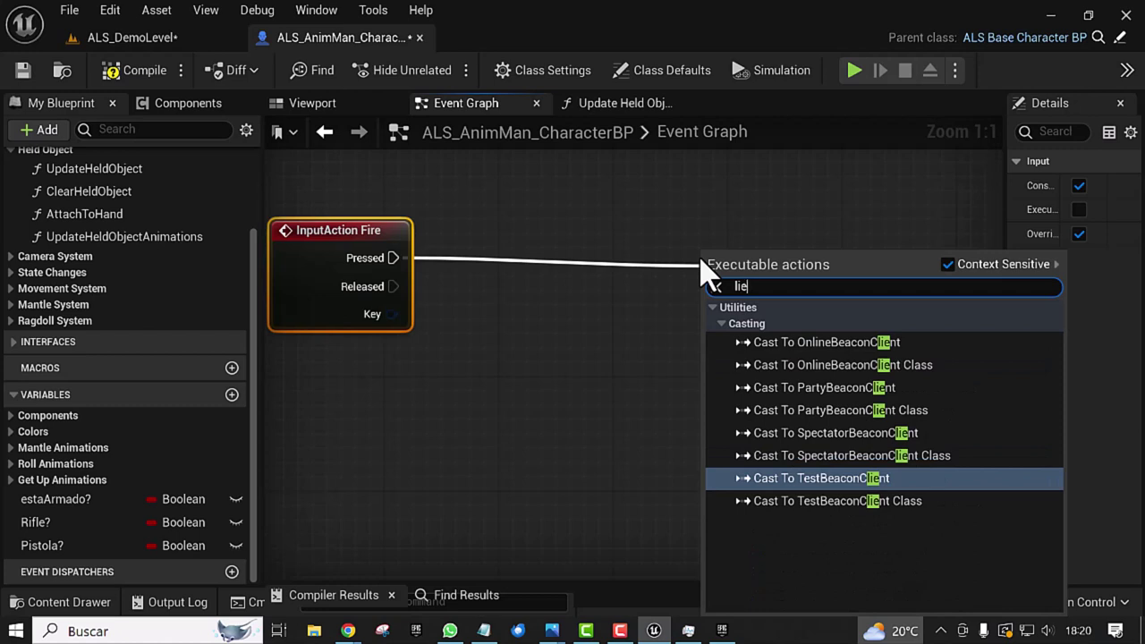
key("BackSpace")
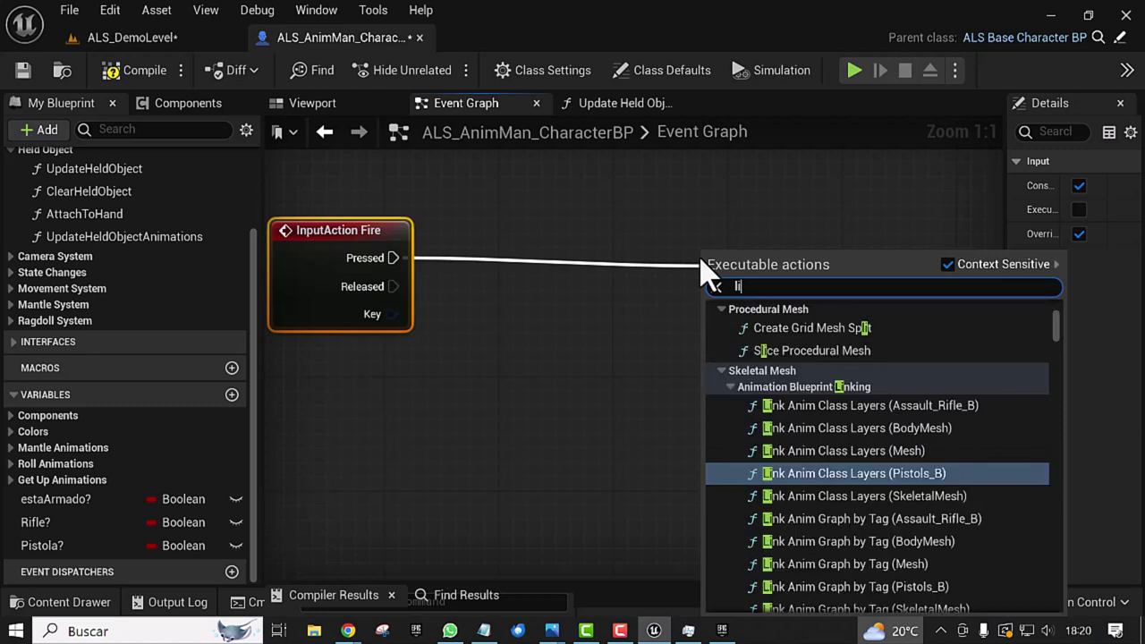
type("ne")
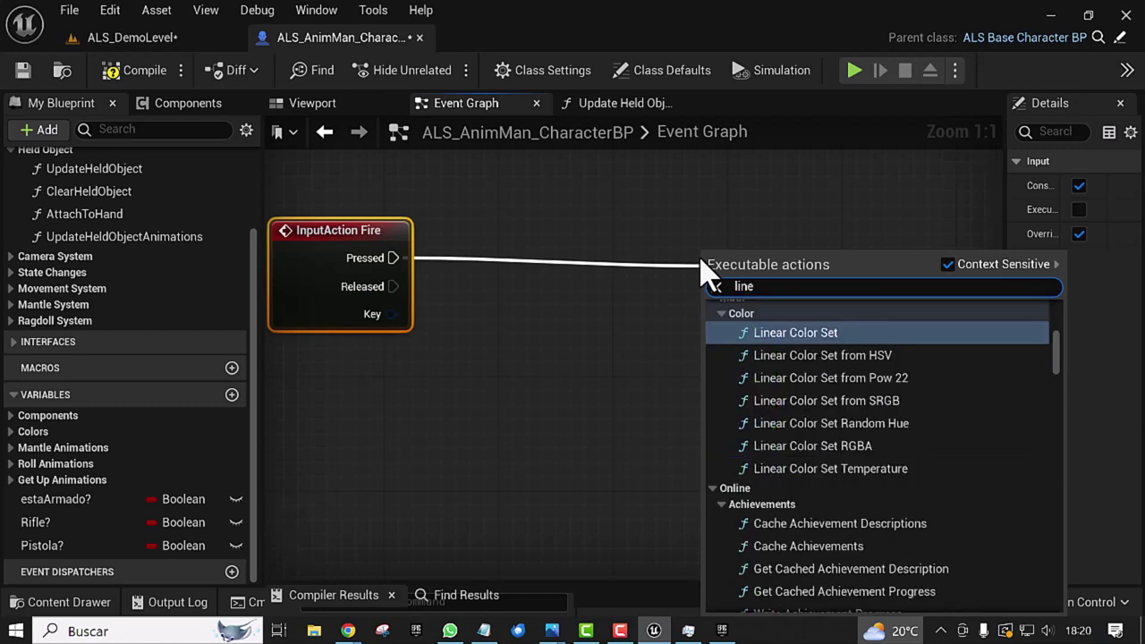
type(" trace")
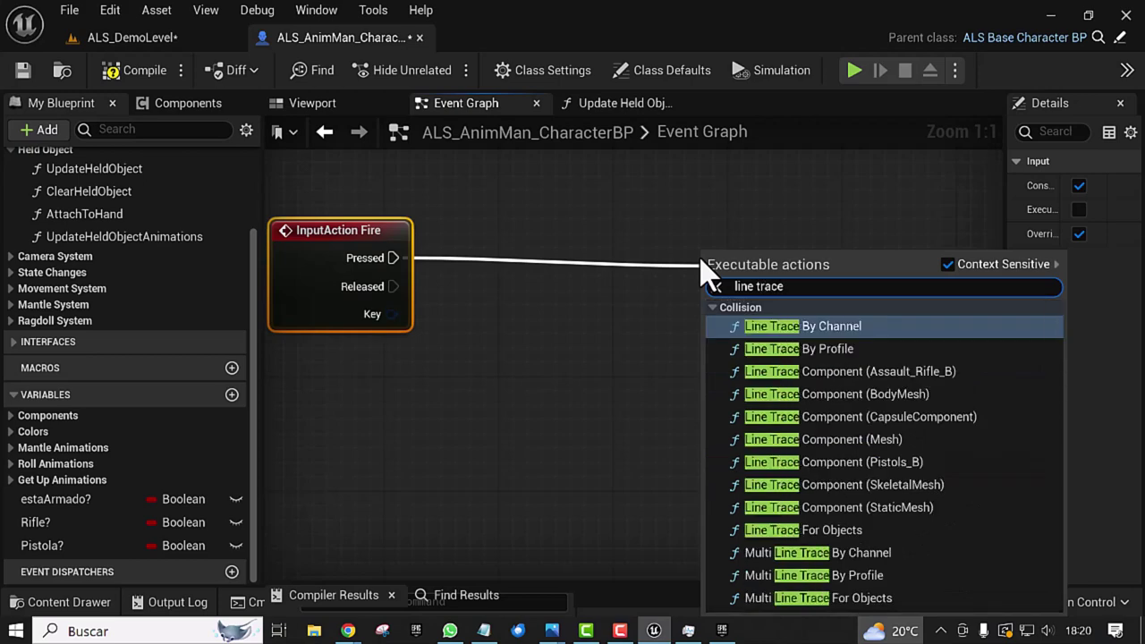
left_click(810, 325)
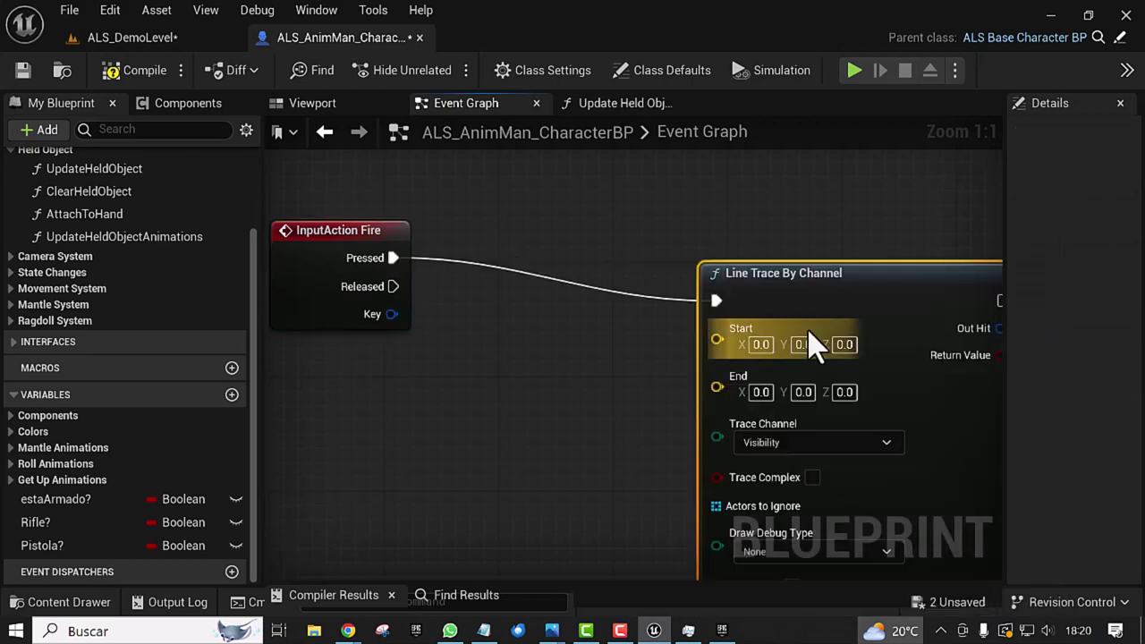
left_click_drag(761, 300, 828, 264)
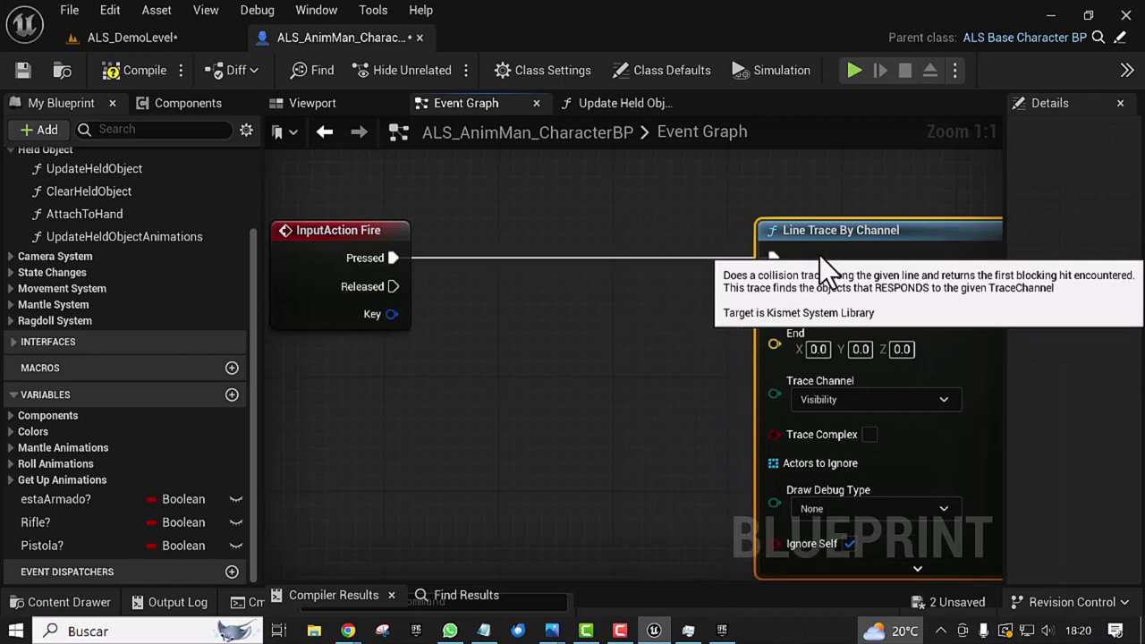
right_click_drag(491, 460, 614, 437)
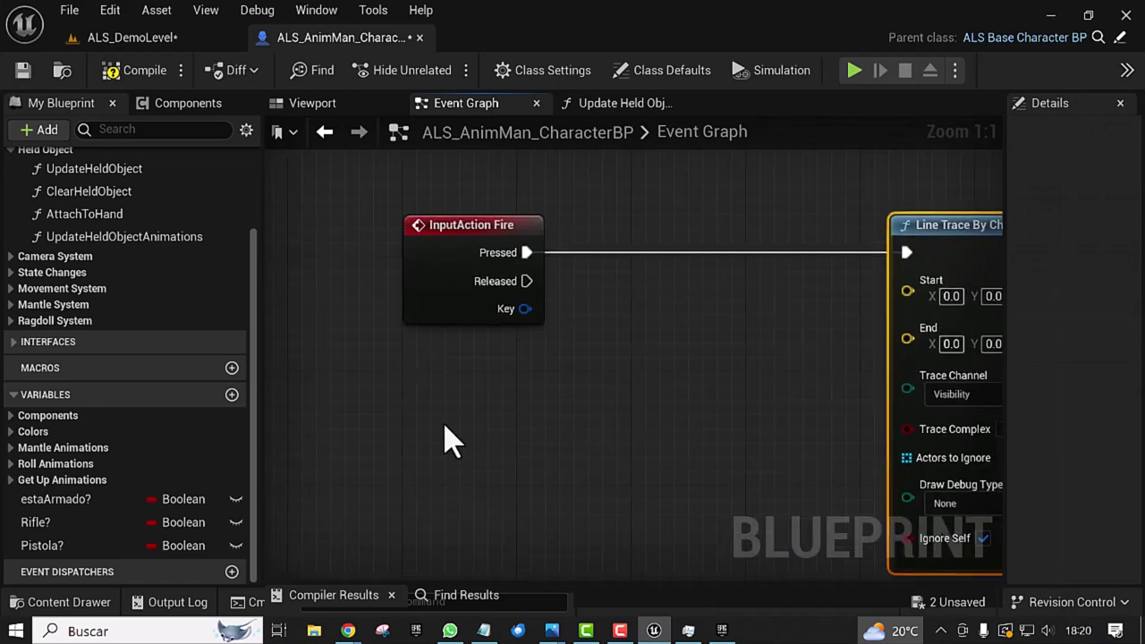
Step: Add a Get Player Camera Manager node and place it below the trace
right_click(450, 451)
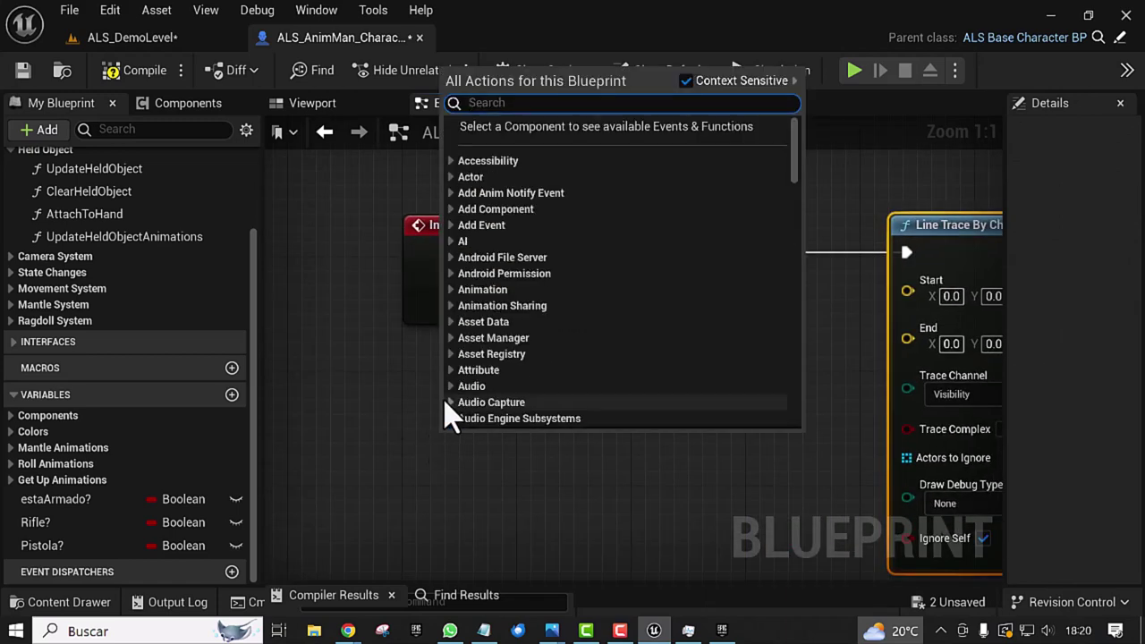
type("g")
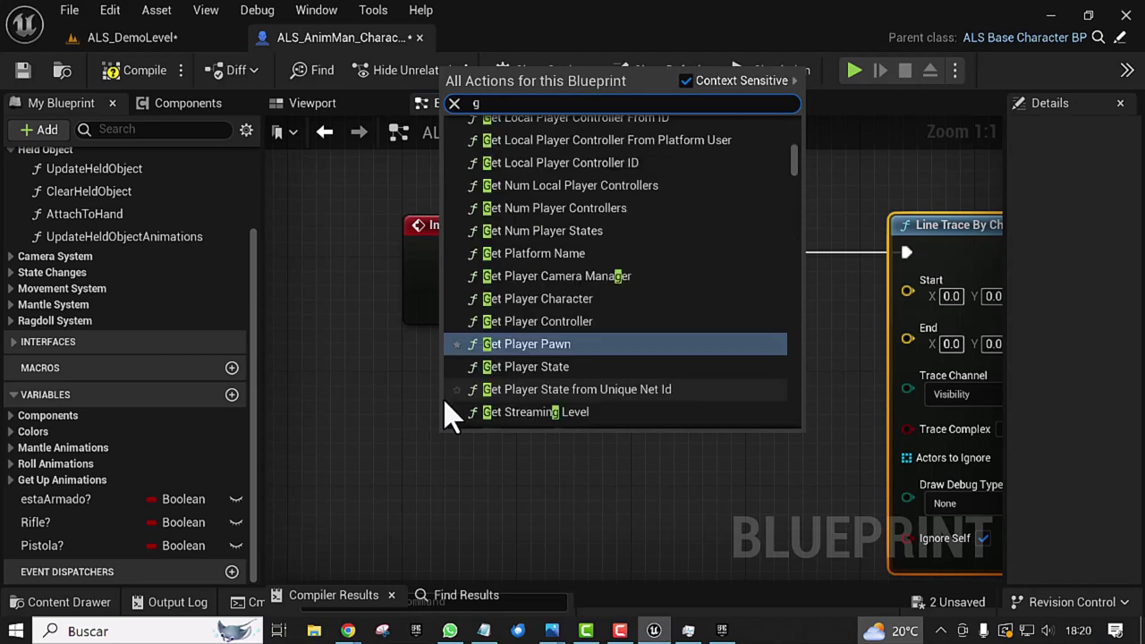
type("etpla")
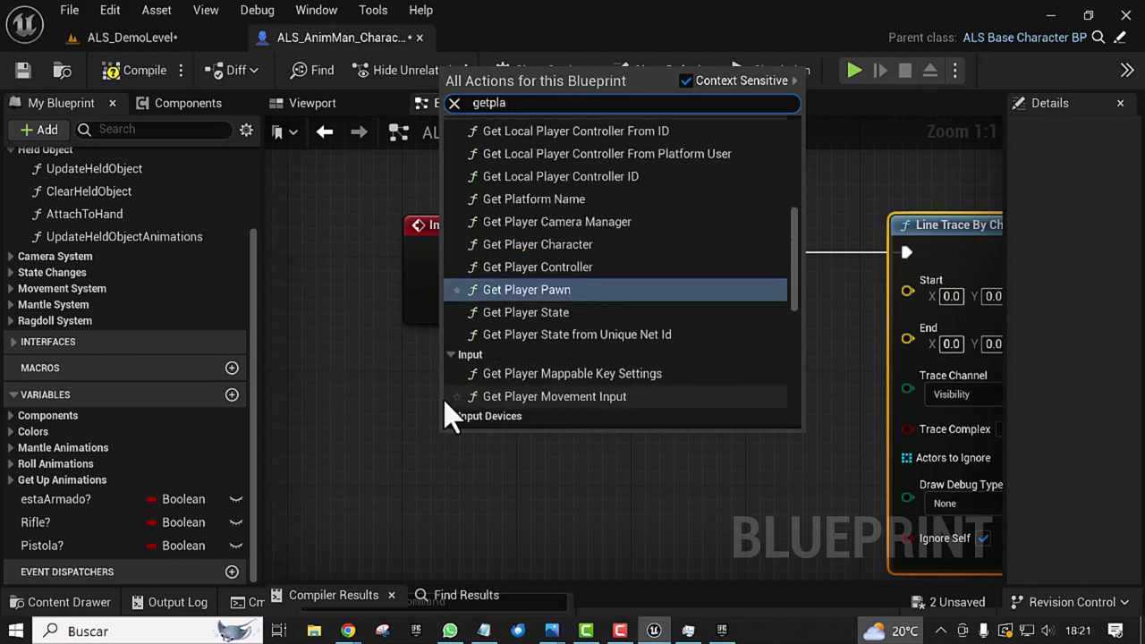
type("yerc")
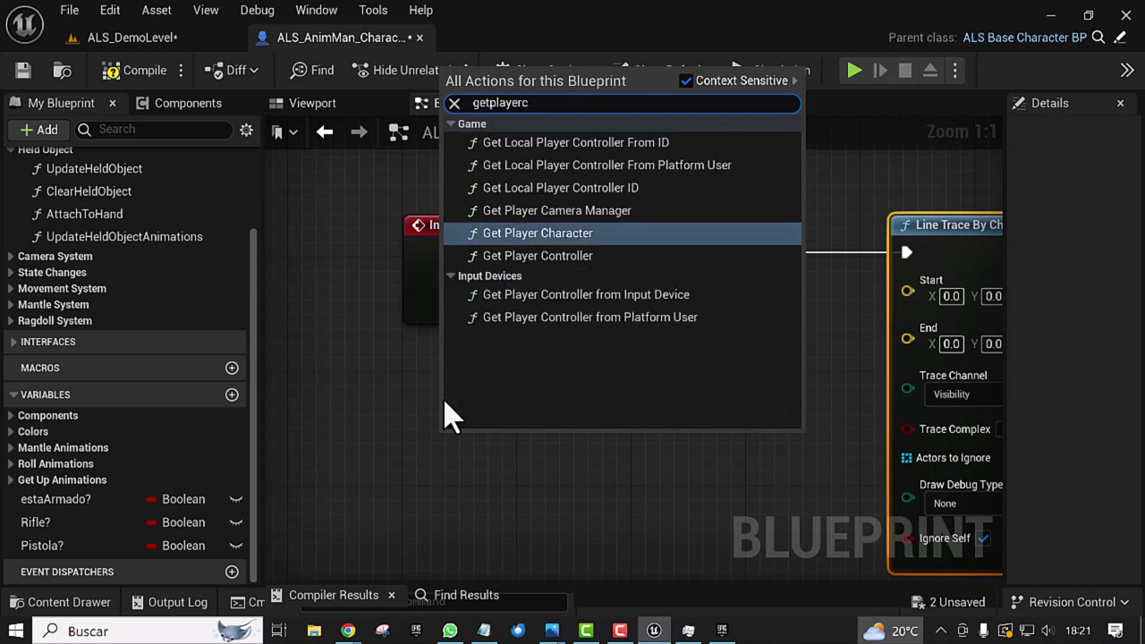
type("a")
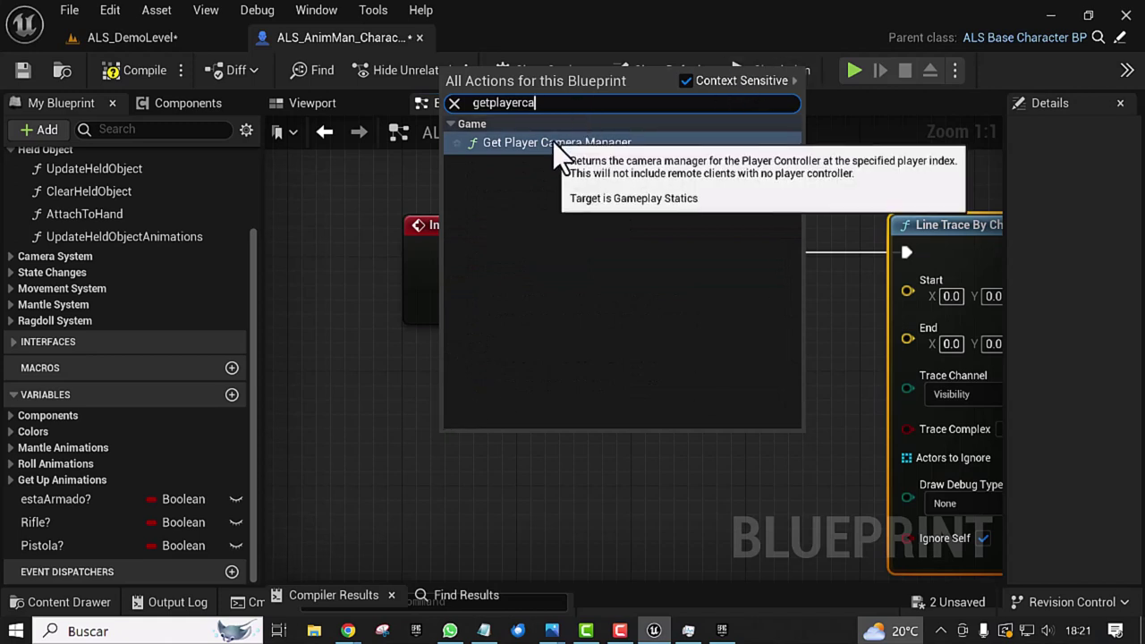
left_click(556, 145)
mouse_move(546, 469)
left_mouse_down()
mouse_move(391, 508)
mouse_move(404, 478)
left_mouse_up()
right_click_drag(495, 461, 506, 402)
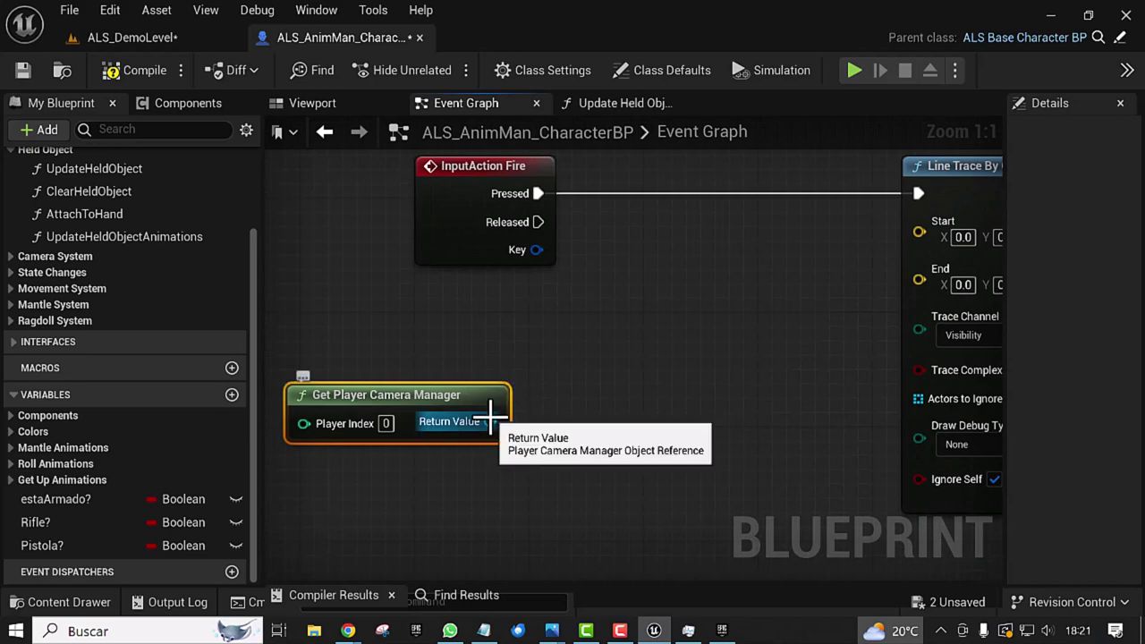
Step: Feed the camera manager's Return Value into a new Get Actor Location node
left_click_drag(490, 422, 501, 380)
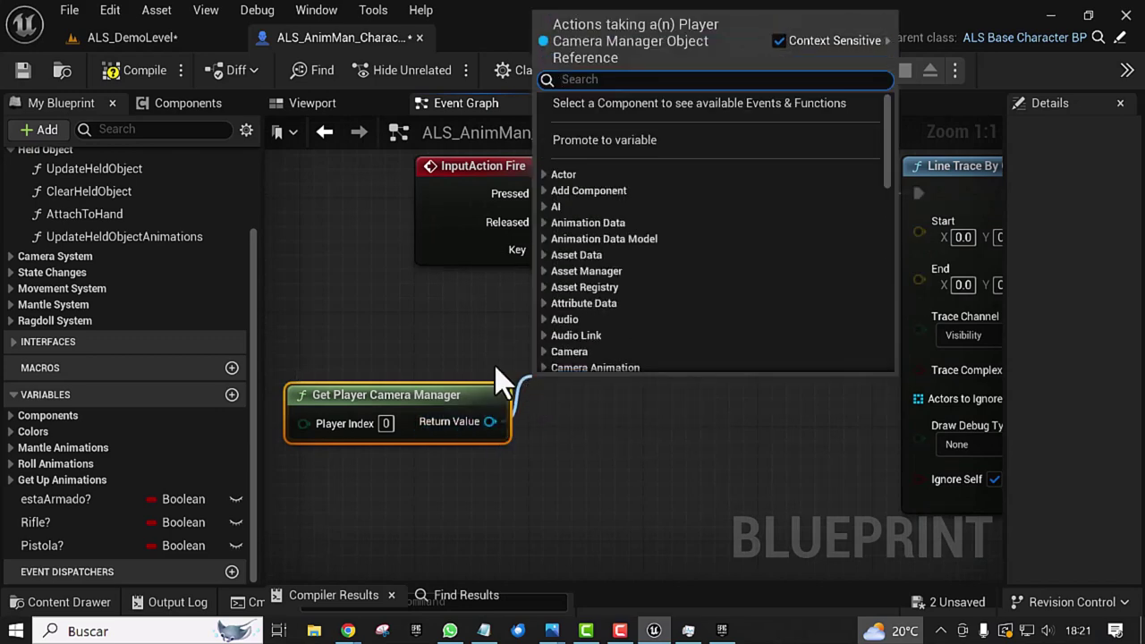
type("g")
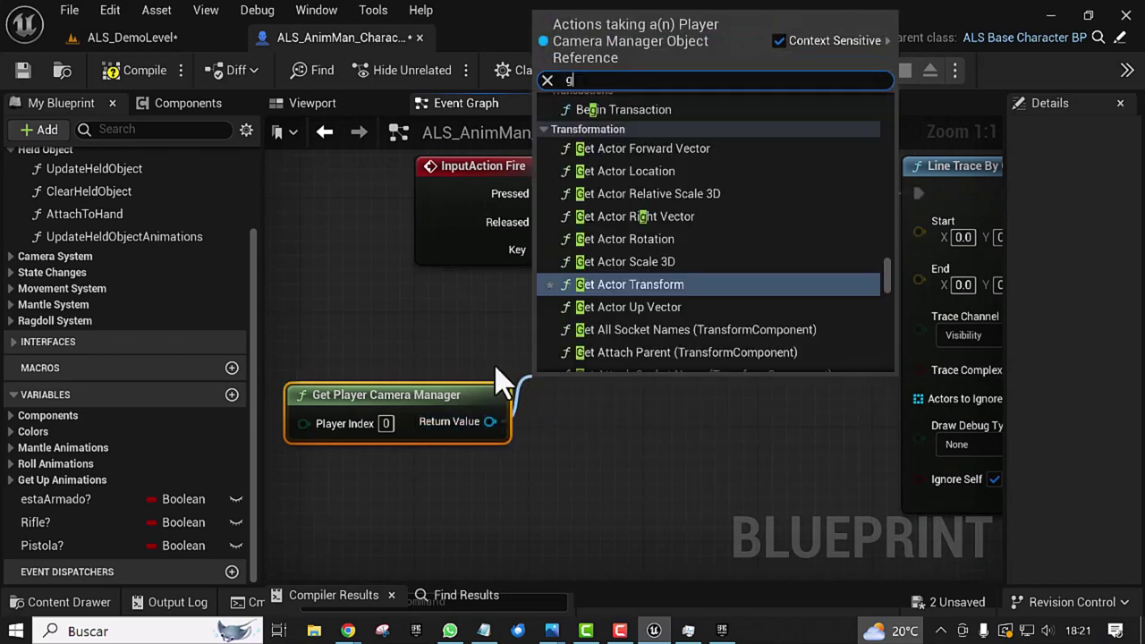
type("et ac")
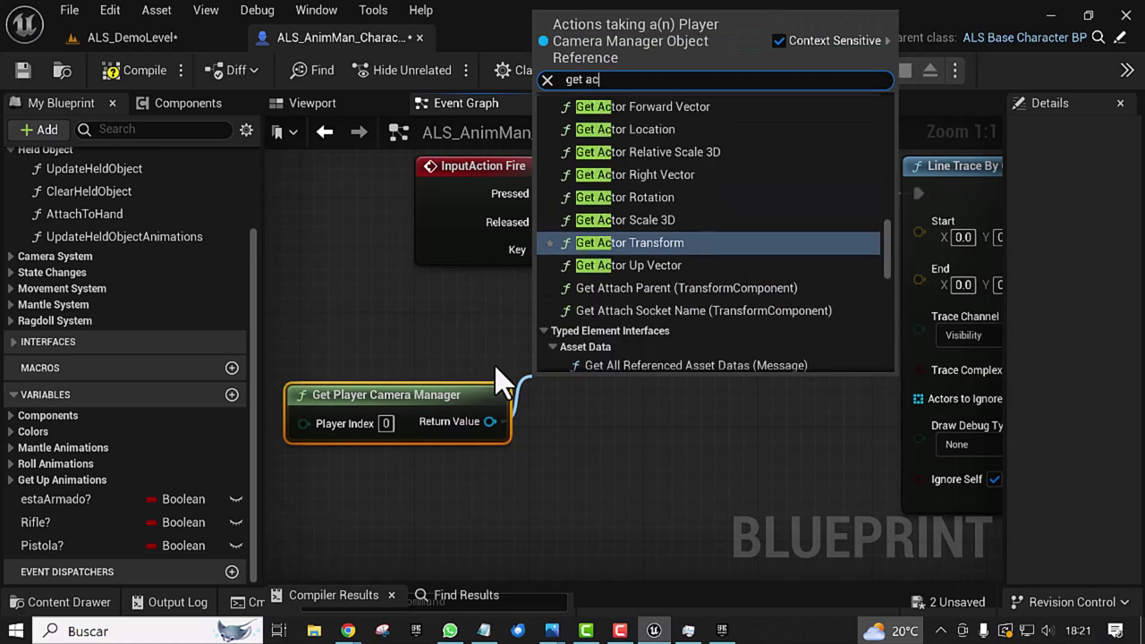
type("tor ")
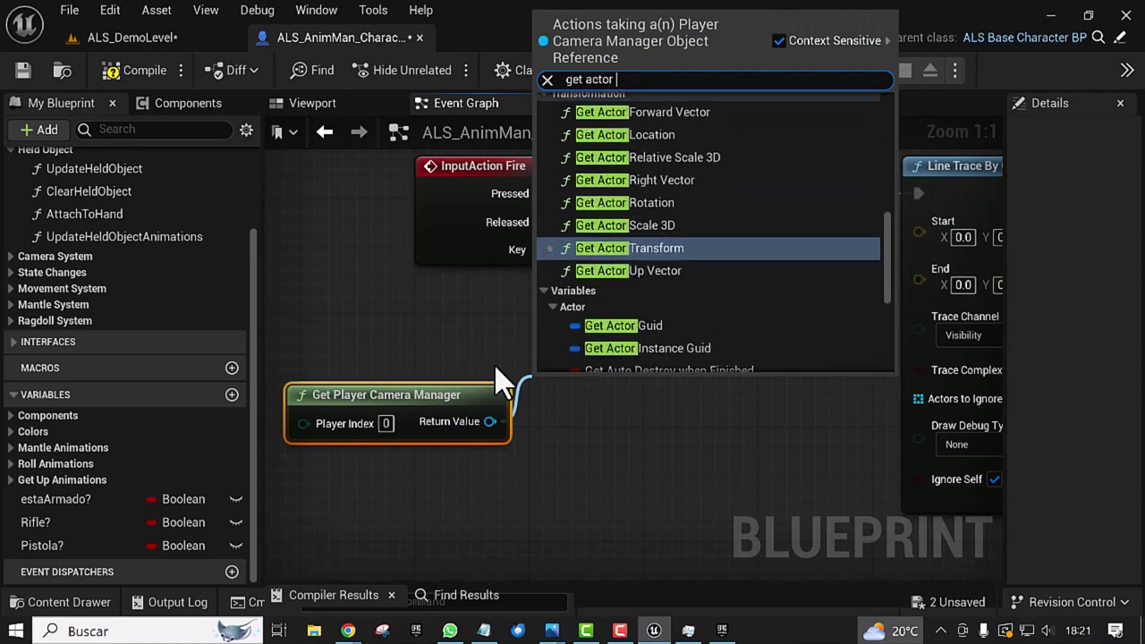
type("loc")
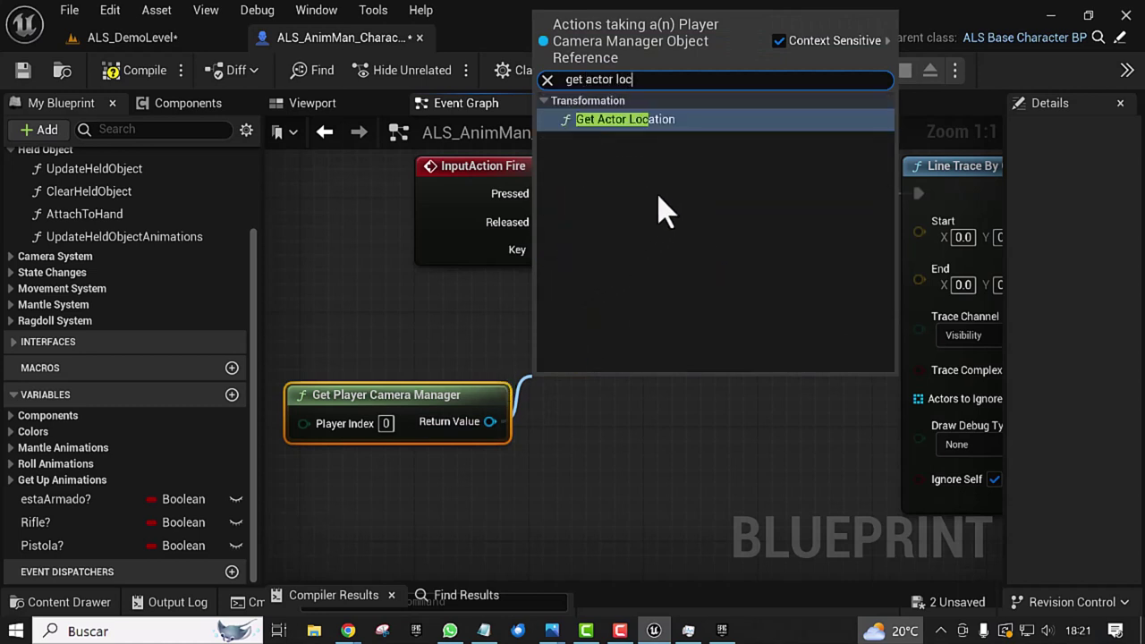
left_click(617, 124)
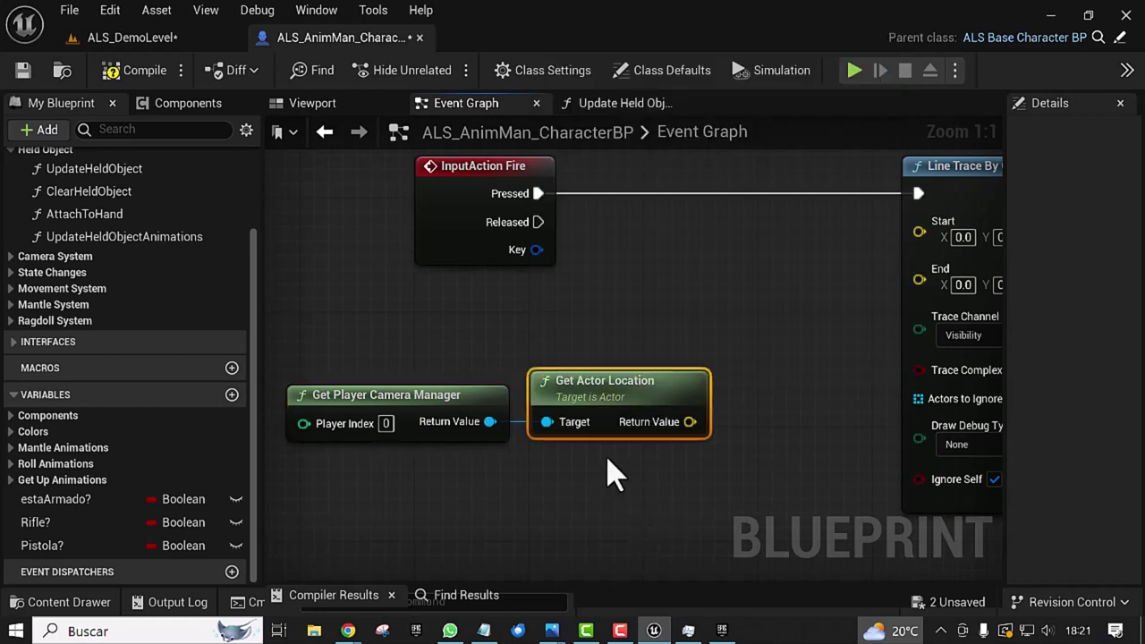
left_click_drag(582, 383, 581, 344)
right_click_drag(583, 421, 474, 381)
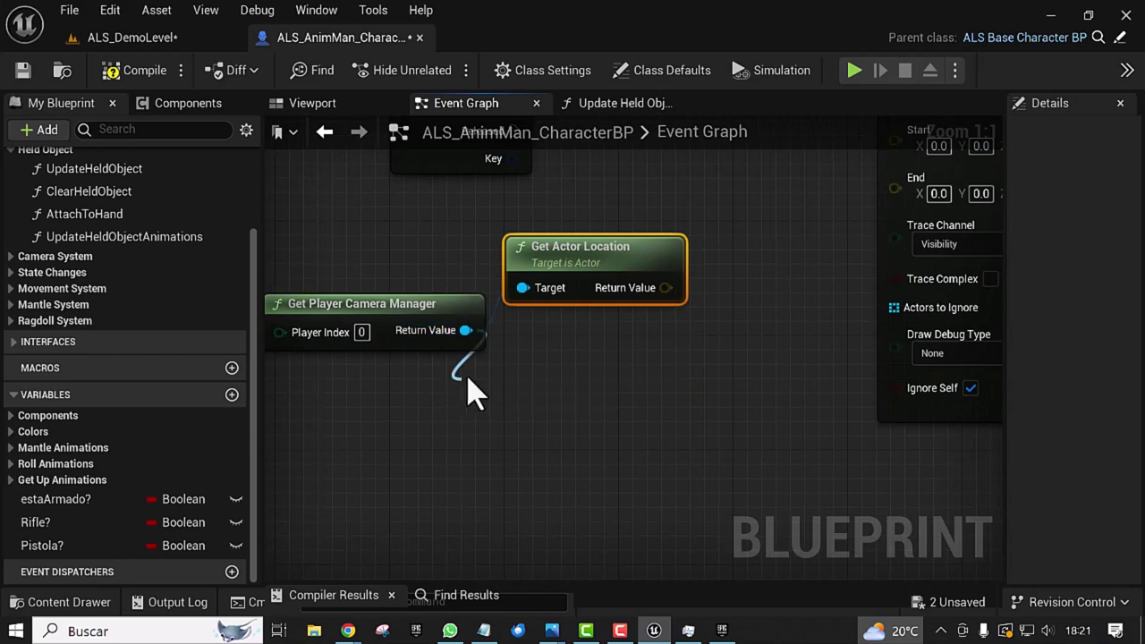
Step: Add a Get Actor Forward Vector node fed by the camera manager
left_click_drag(468, 330, 431, 354)
type("get ")
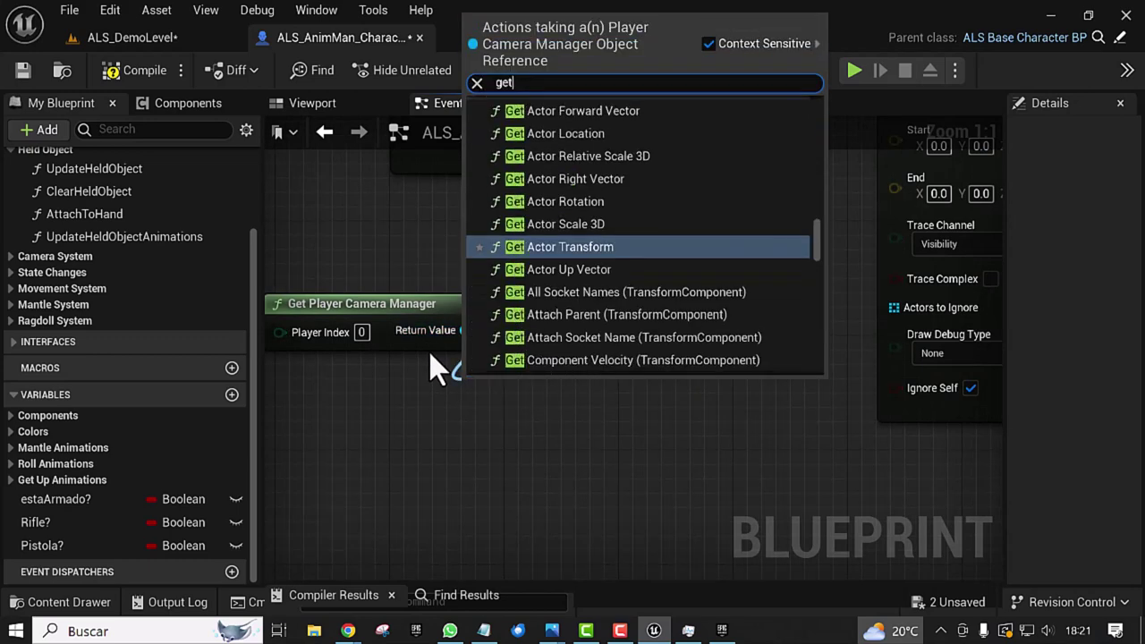
type("actor")
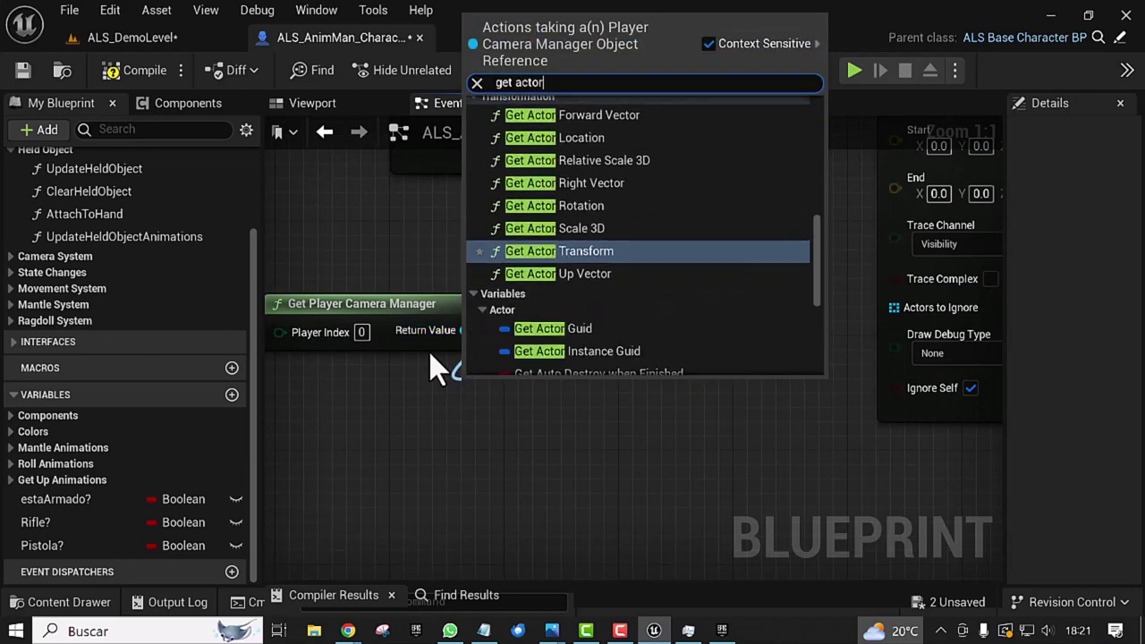
type("f")
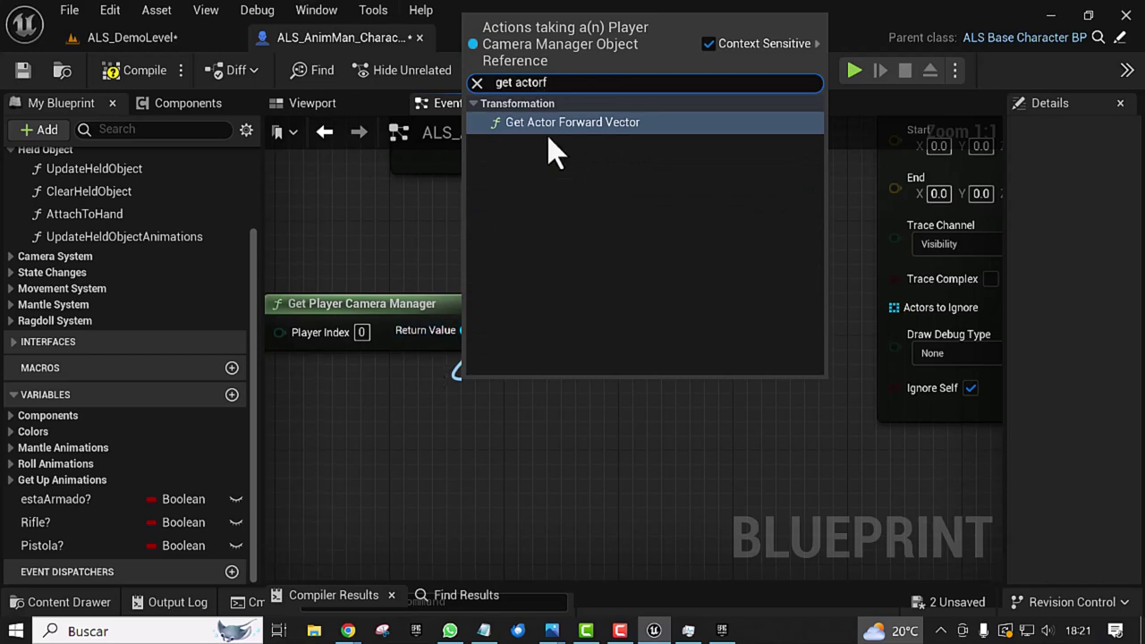
left_click(548, 123)
right_click_drag(501, 332, 539, 368)
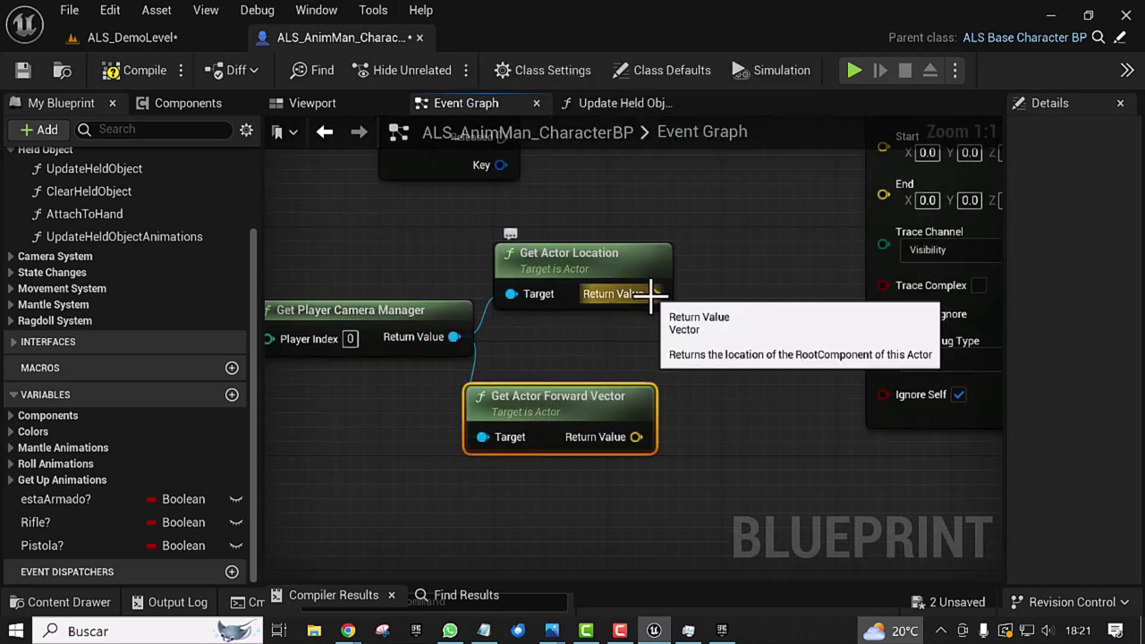
Step: Add a vector Add after Get Actor Location and start a '*' Multiply from the forward vector
left_click_drag(654, 294, 654, 340)
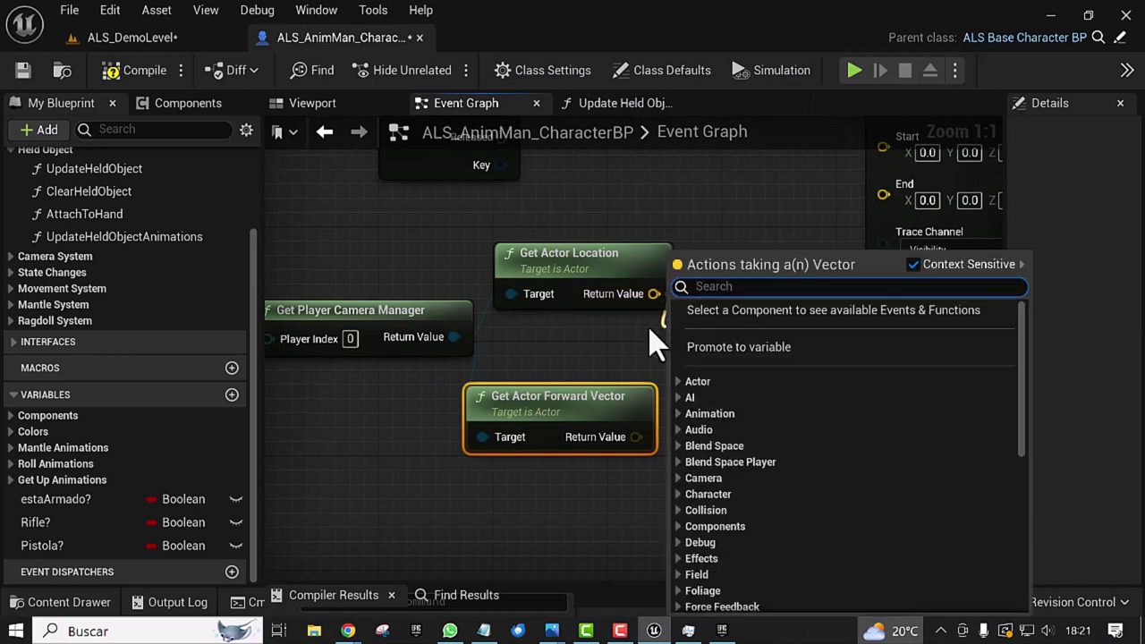
type("+")
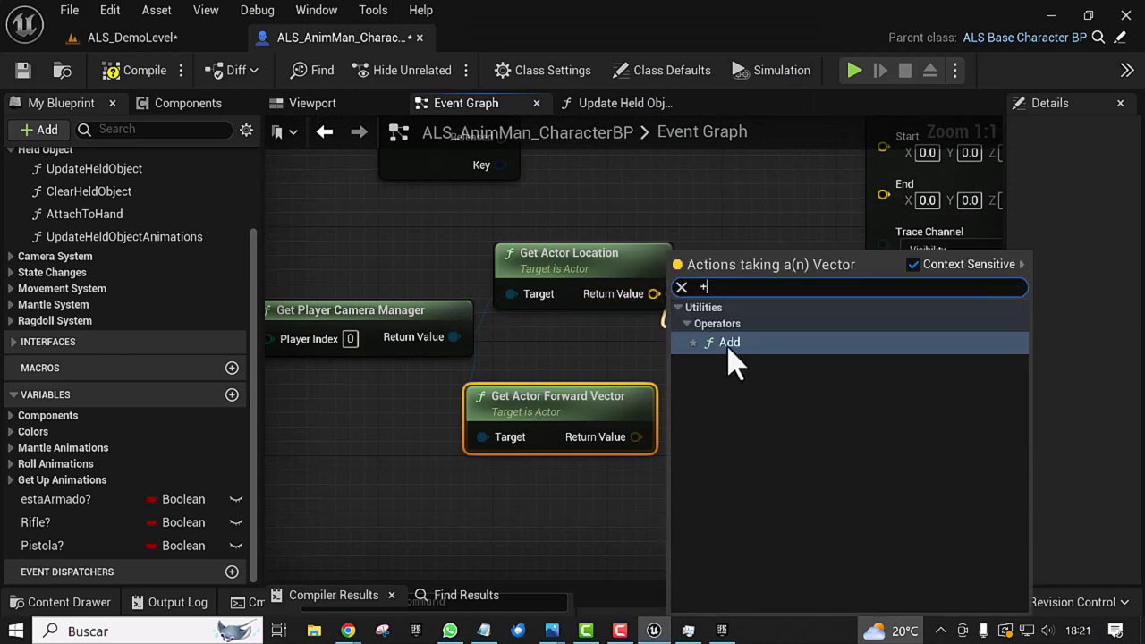
left_click(727, 345)
right_click_drag(716, 456, 535, 429)
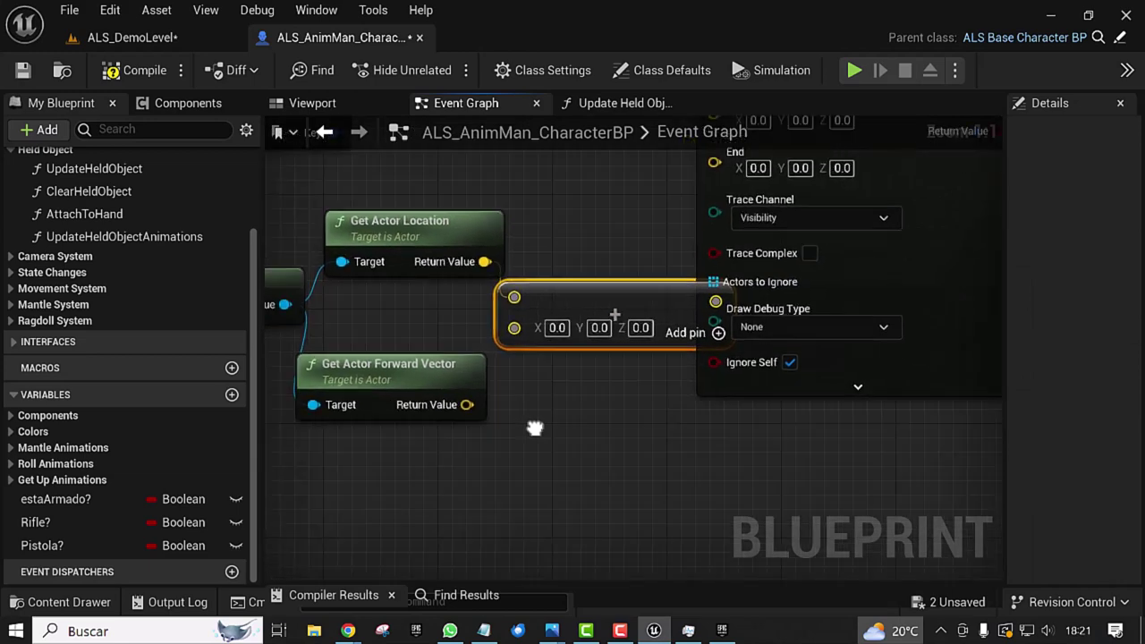
left_click_drag(467, 404, 506, 464)
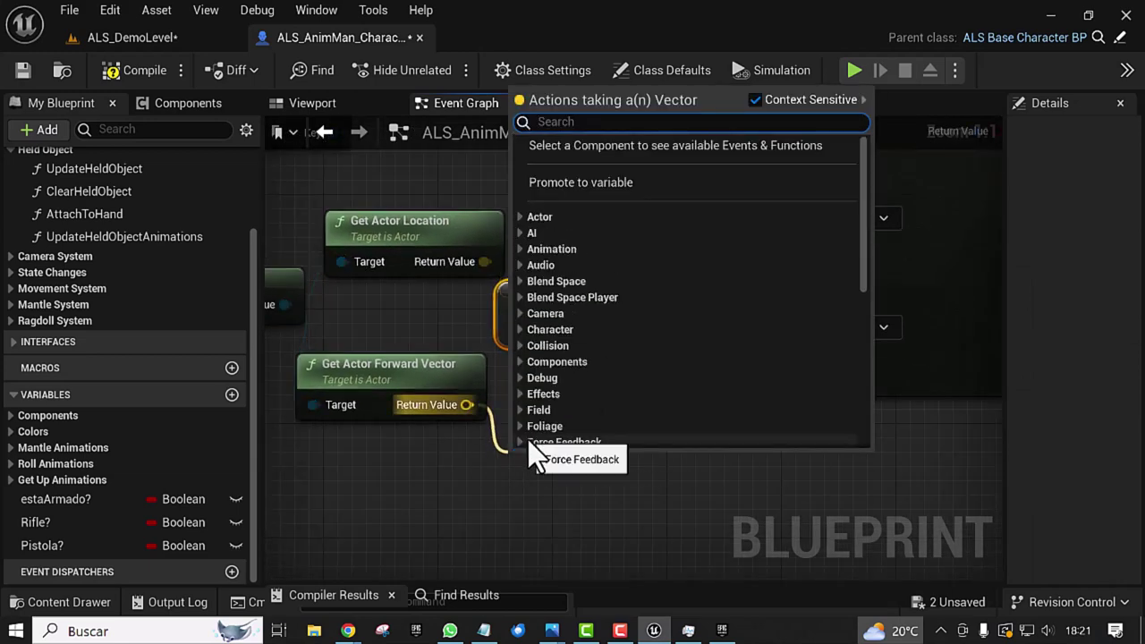
type("*")
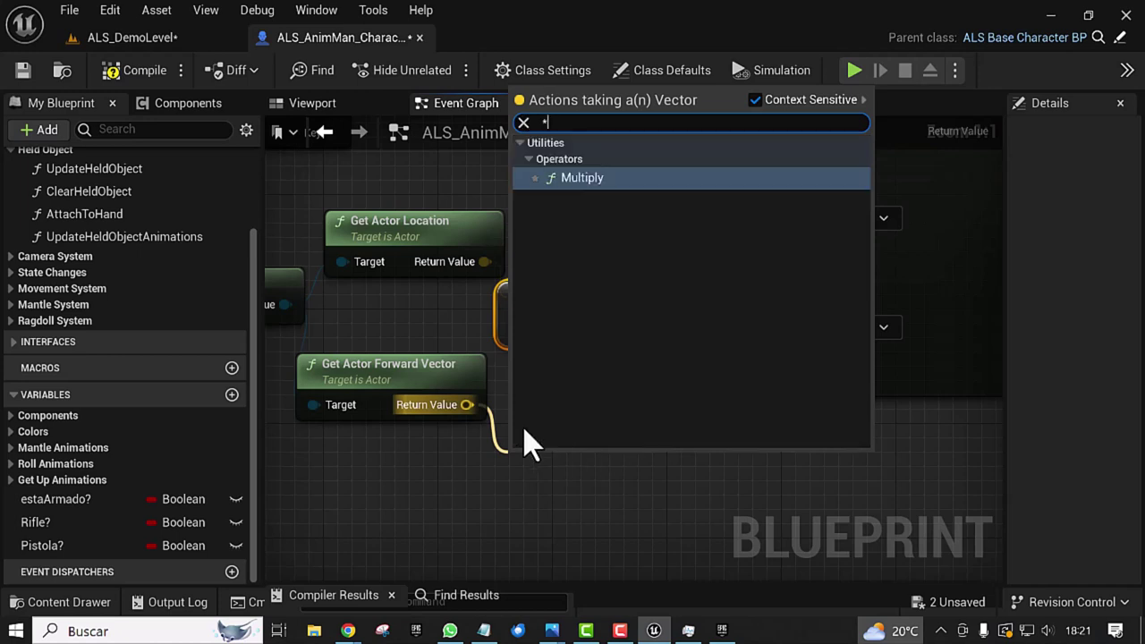
Step: Convert the forward-vector Multiply's second input to a single float set to 5000
left_click(573, 183)
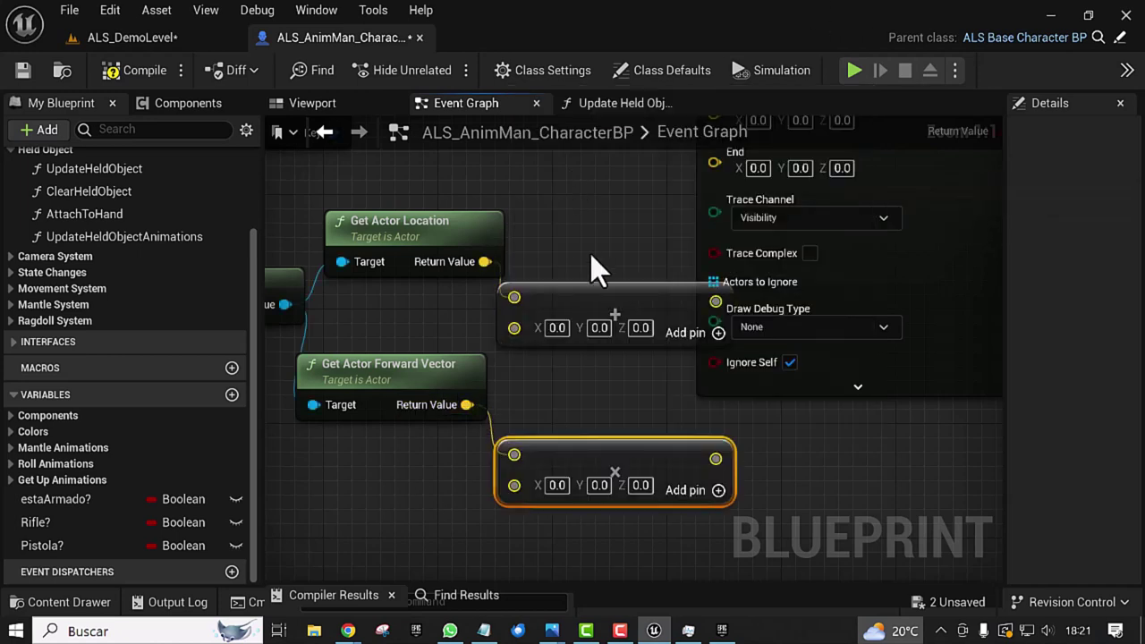
right_click(514, 485)
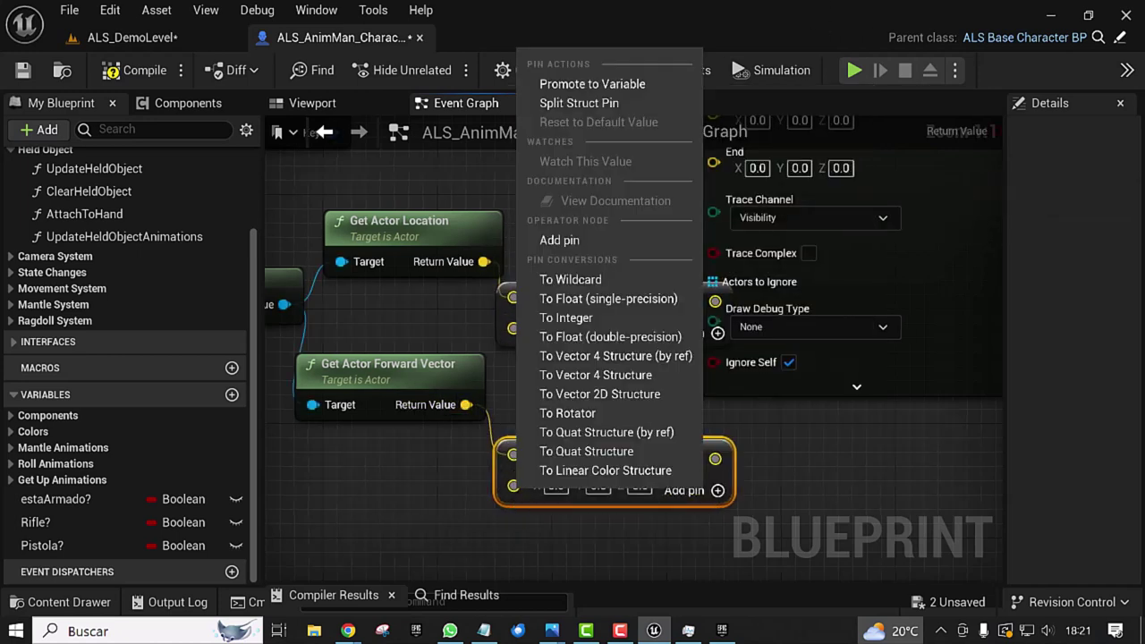
left_click(580, 298)
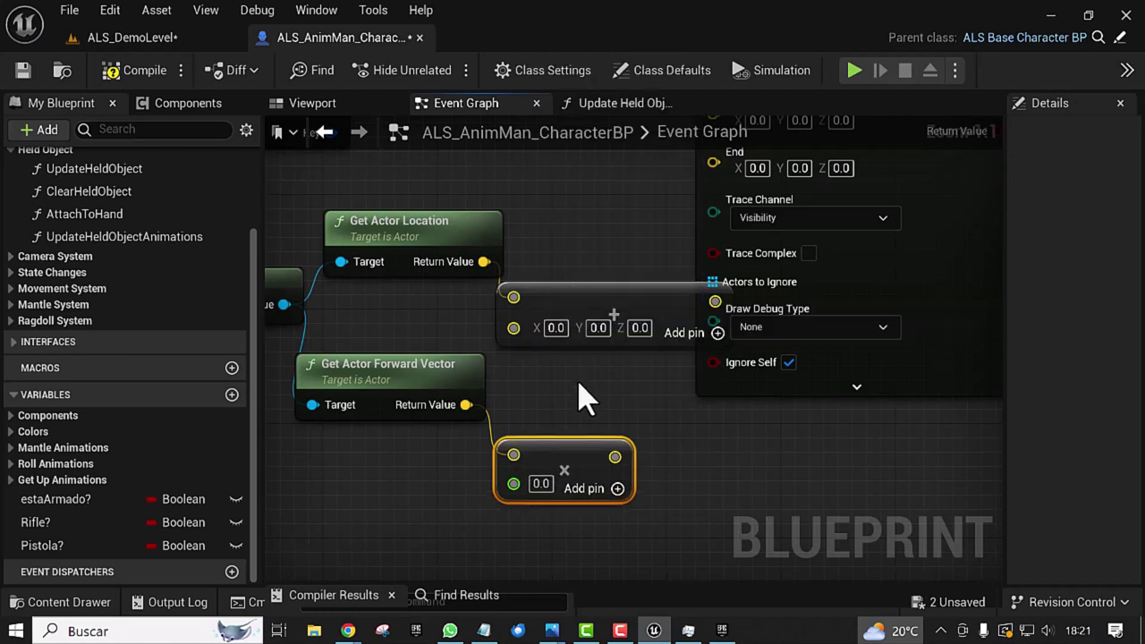
left_click(540, 484)
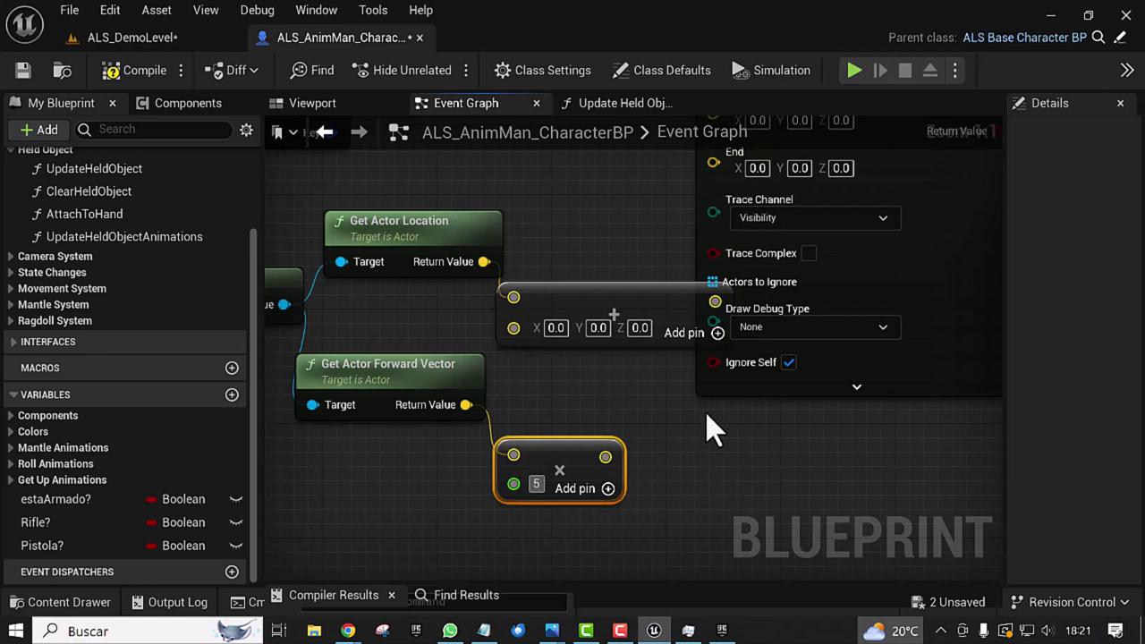
type("5000")
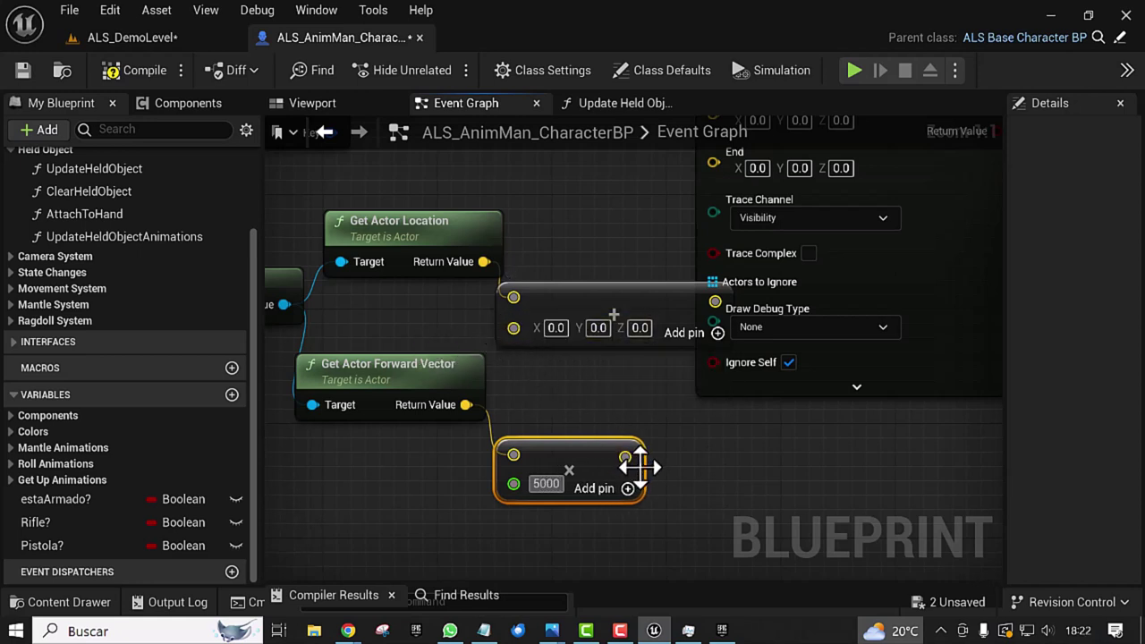
Step: Wire the scaled vector into Add, camera location into trace Start, and the sum into End
left_click_drag(625, 458, 528, 349)
right_click_drag(588, 383, 432, 340)
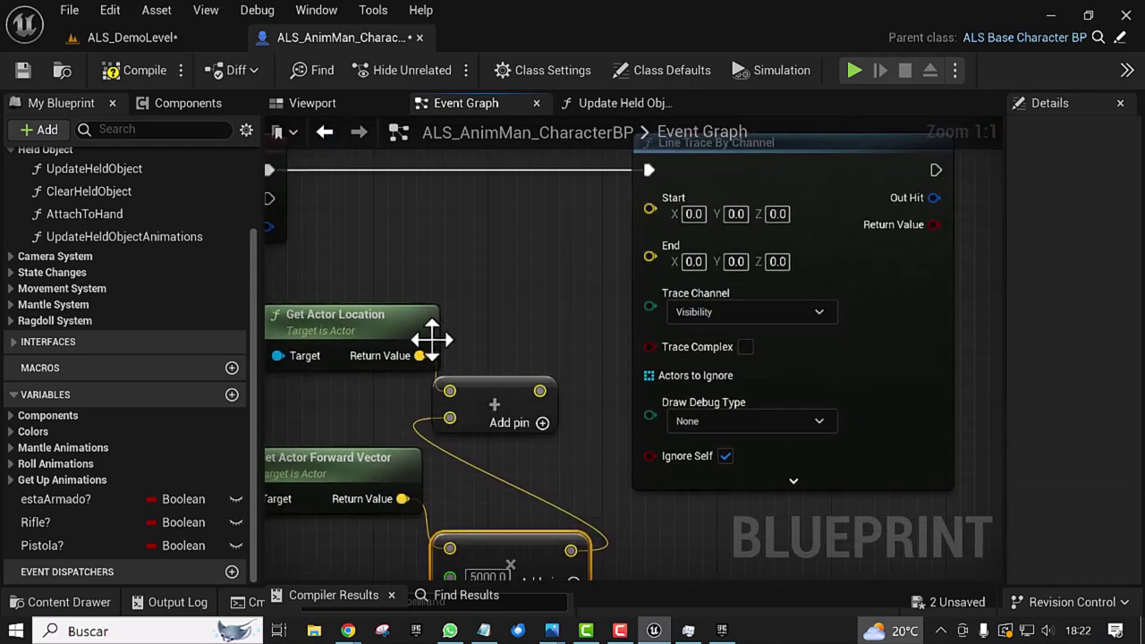
left_click_drag(419, 355, 649, 212)
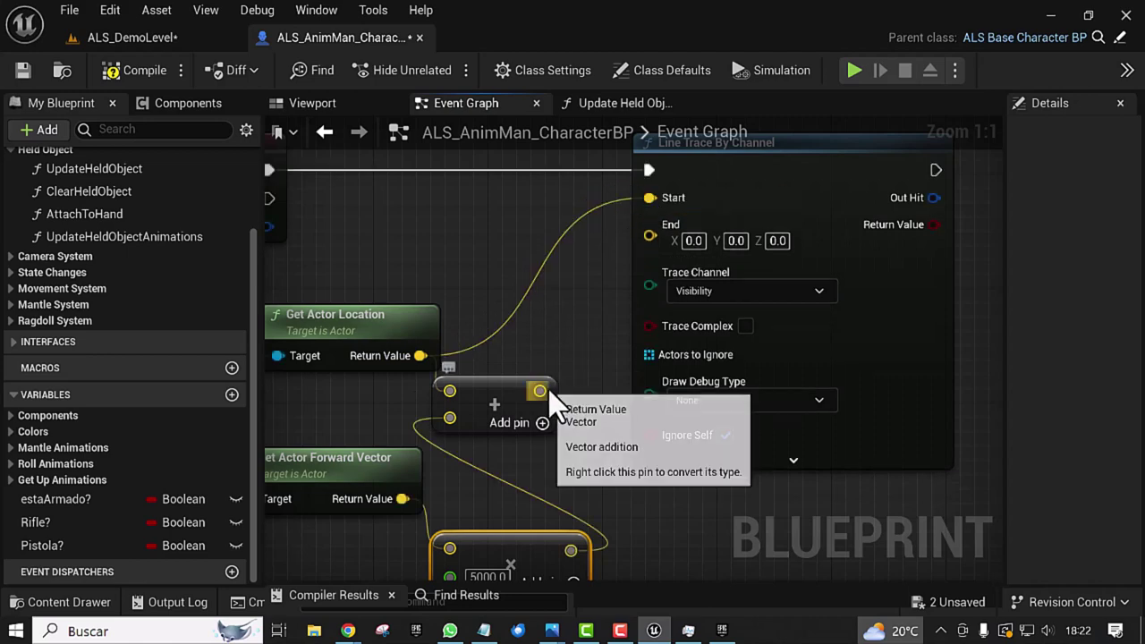
left_click_drag(540, 391, 648, 241)
right_click_drag(699, 528, 606, 451)
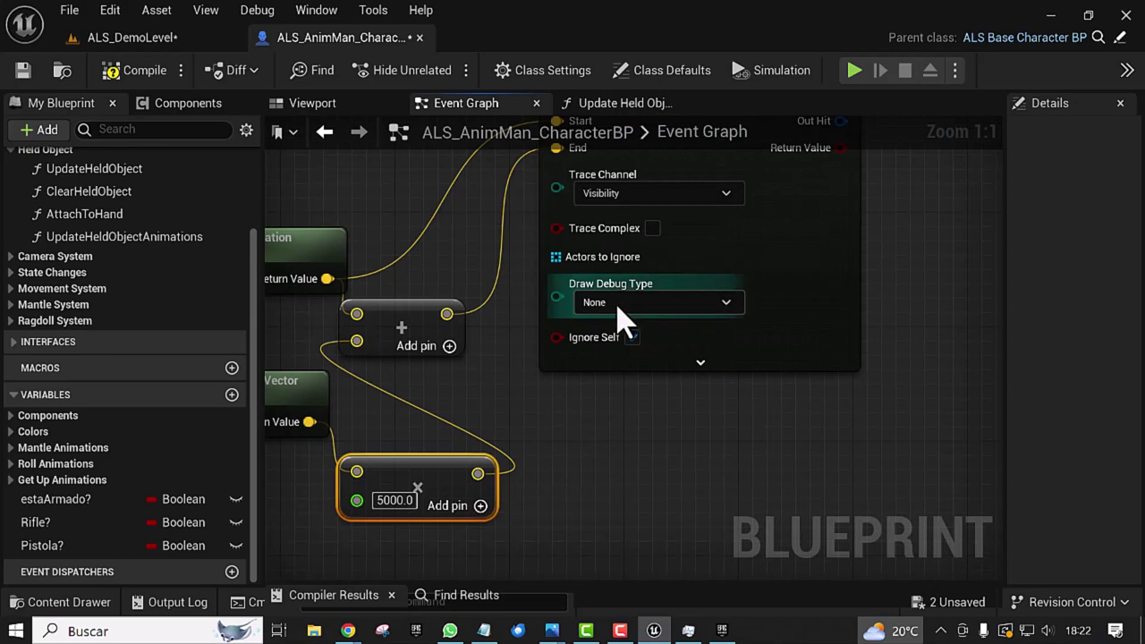
Step: Set the line trace's Draw Debug Type to For Duration
left_click(617, 307)
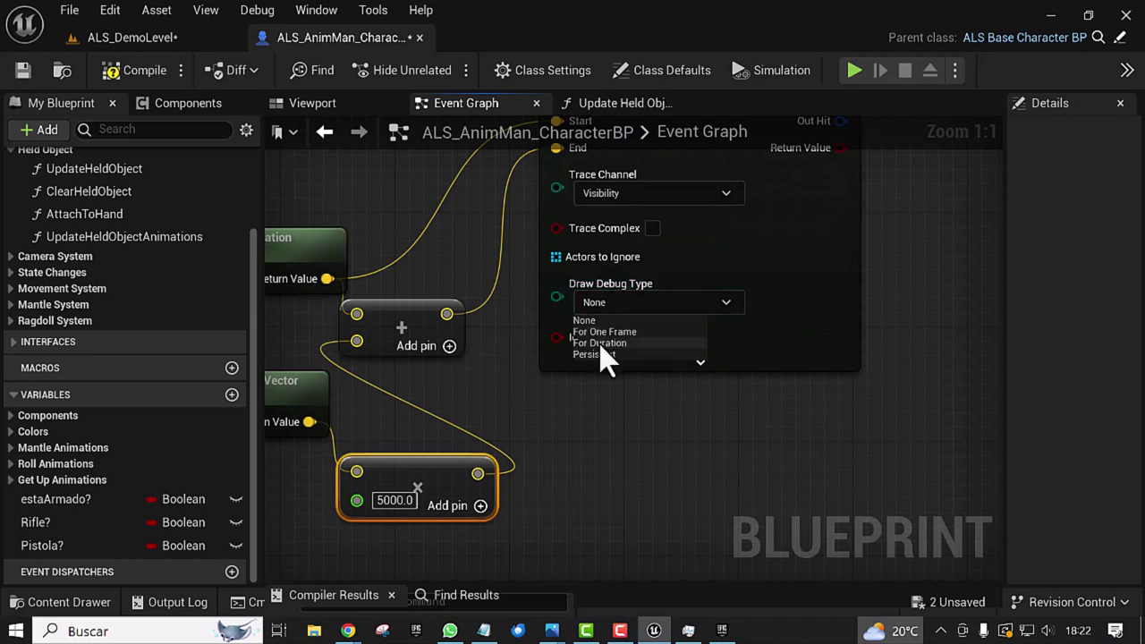
left_click(605, 344)
scroll(614, 438, "down", 3)
right_click_drag(670, 460, 521, 486)
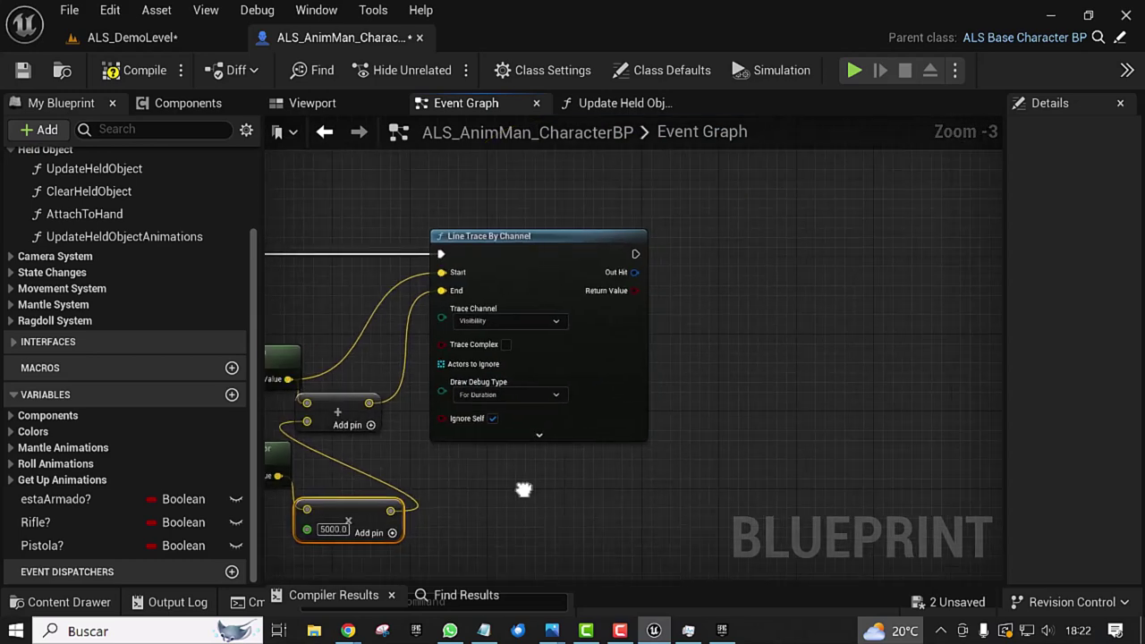
scroll(678, 392, "down", 2)
right_click_drag(810, 421, 666, 394)
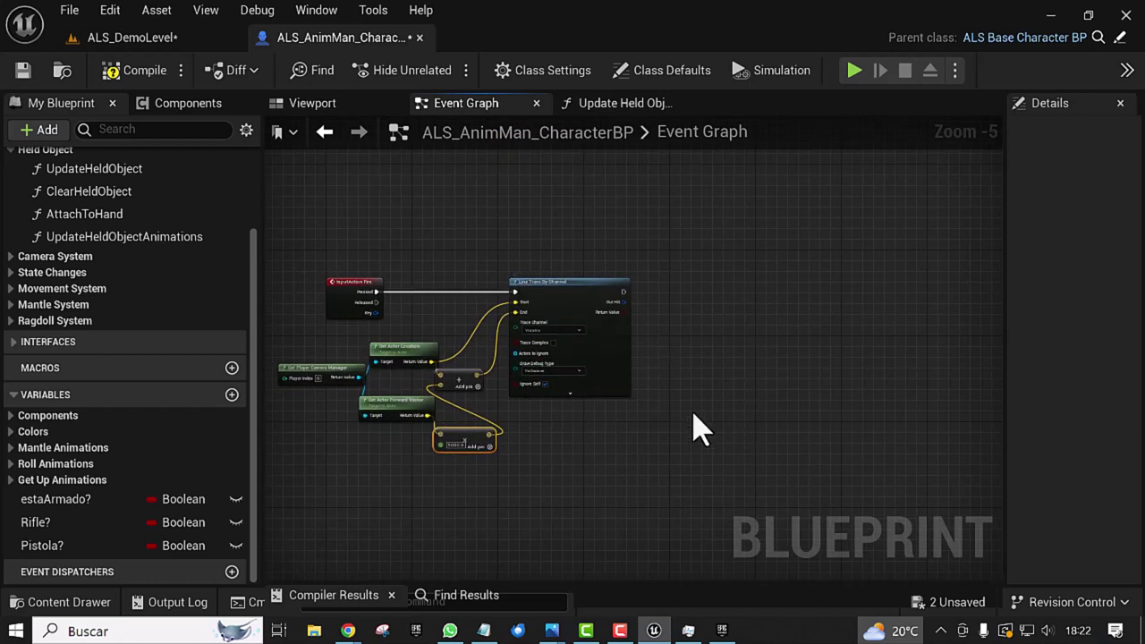
right_click_drag(707, 399, 683, 450)
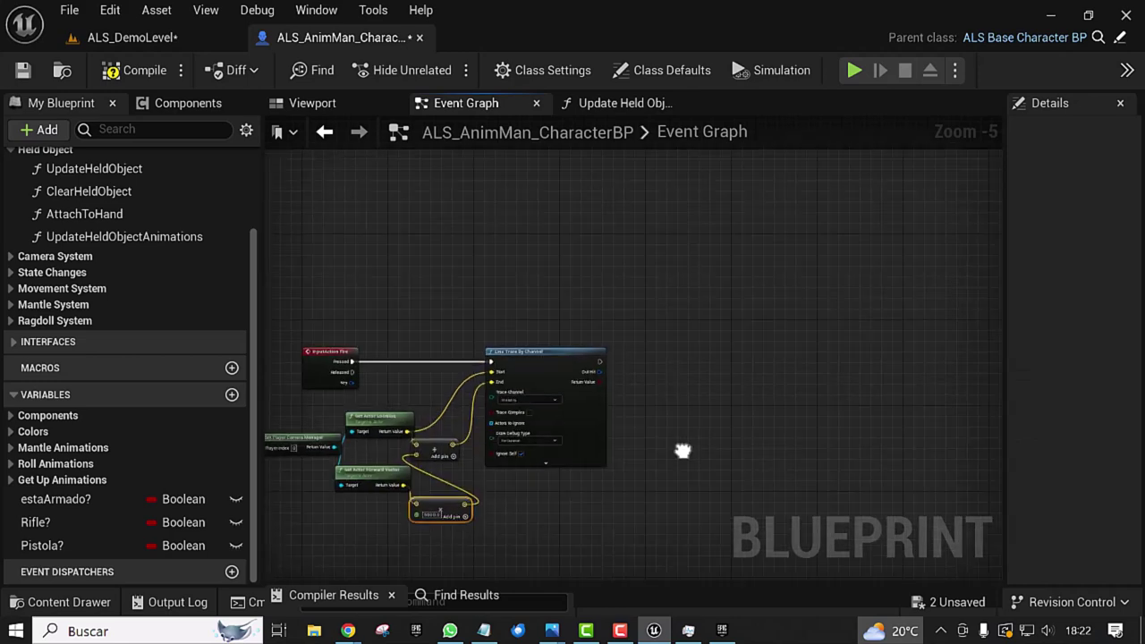
scroll(658, 465, "up", 3)
mouse_move(608, 430)
right_mouse_down()
mouse_move(686, 430)
mouse_move(582, 362)
right_mouse_up()
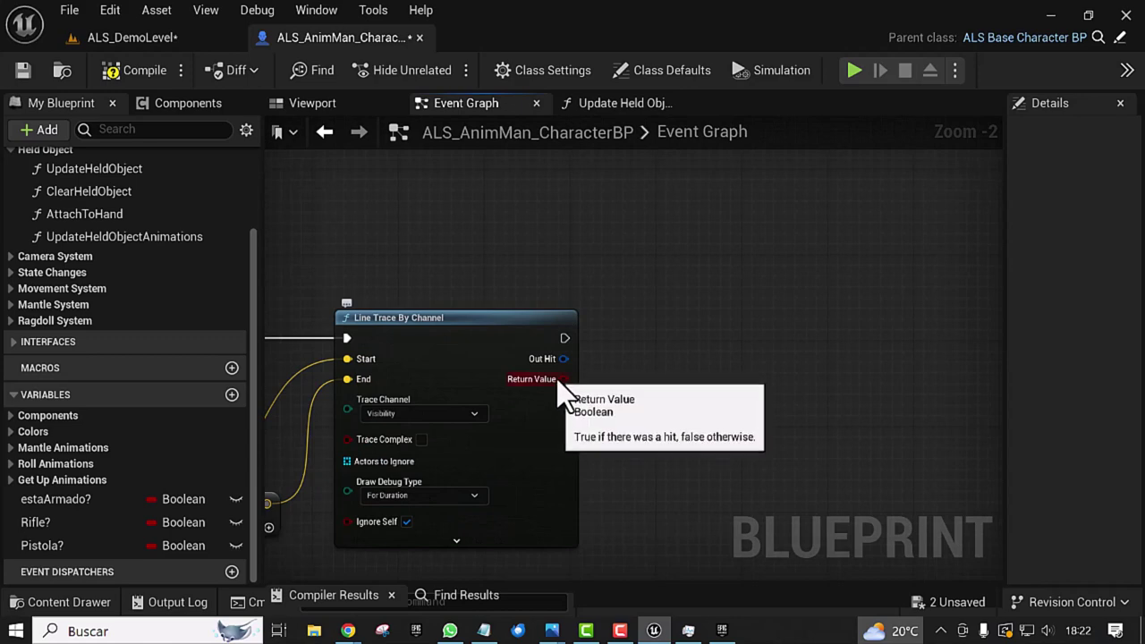
Step: Add a Branch node driven by the line trace's Return Value
left_click_drag(563, 379, 642, 341)
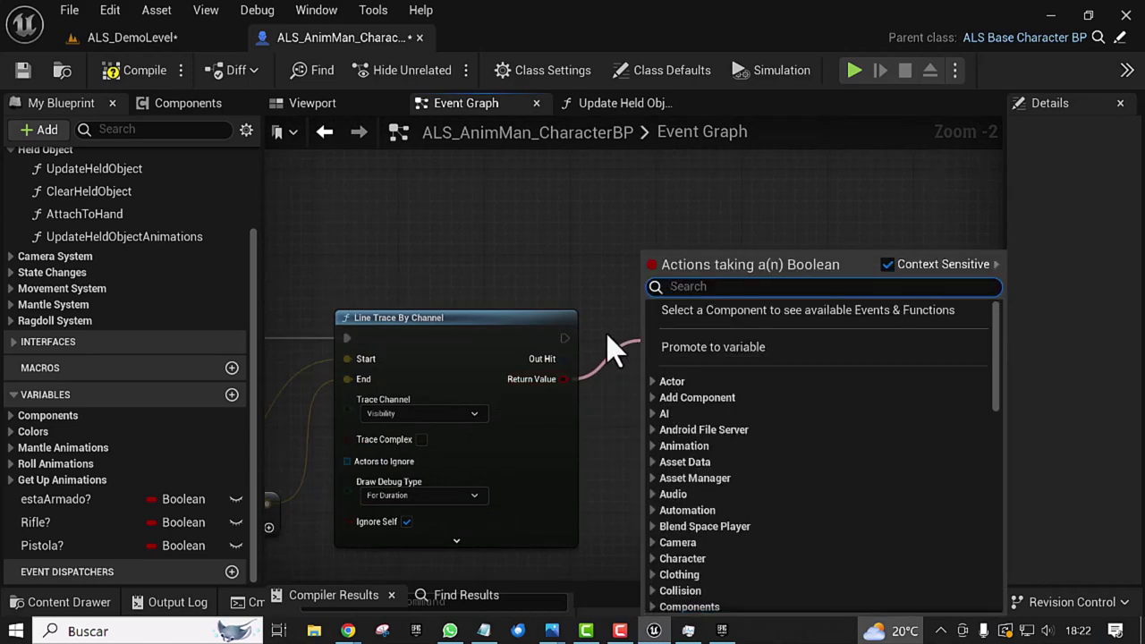
type("br")
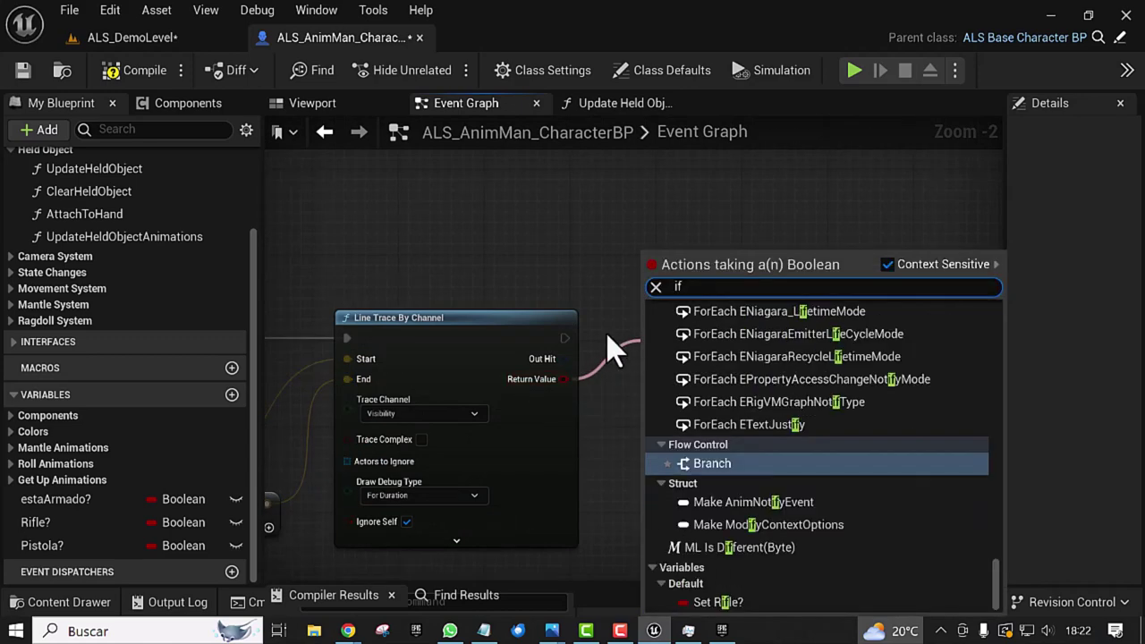
key("Return")
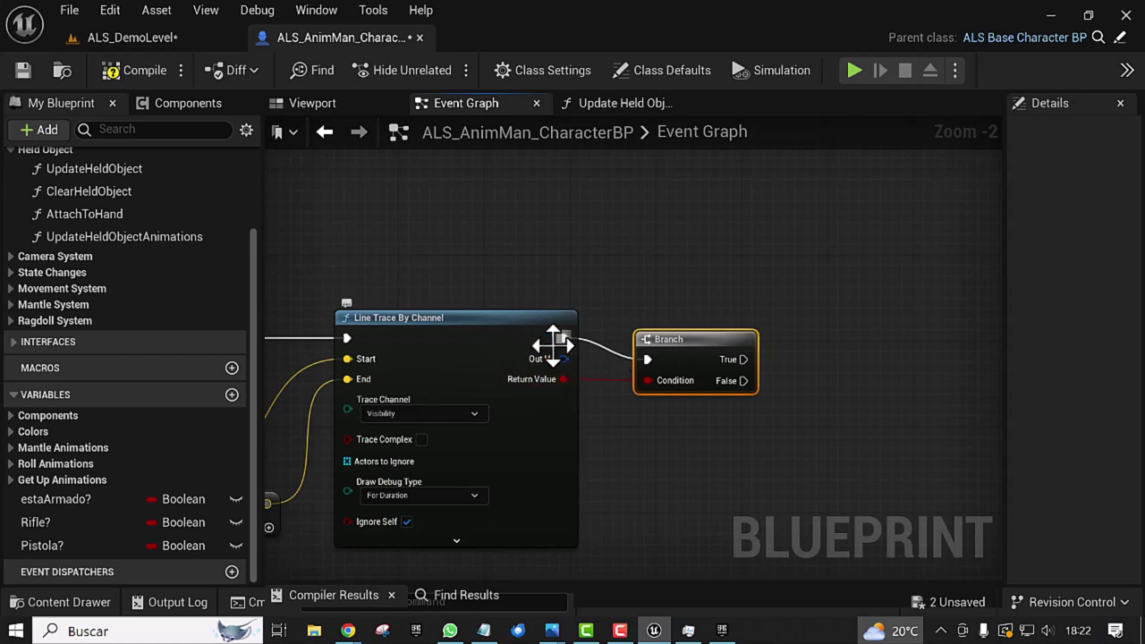
Step: Add an expanded Break Hit Result from Out Hit, arranged under the Branch
left_click_drag(563, 358, 634, 466)
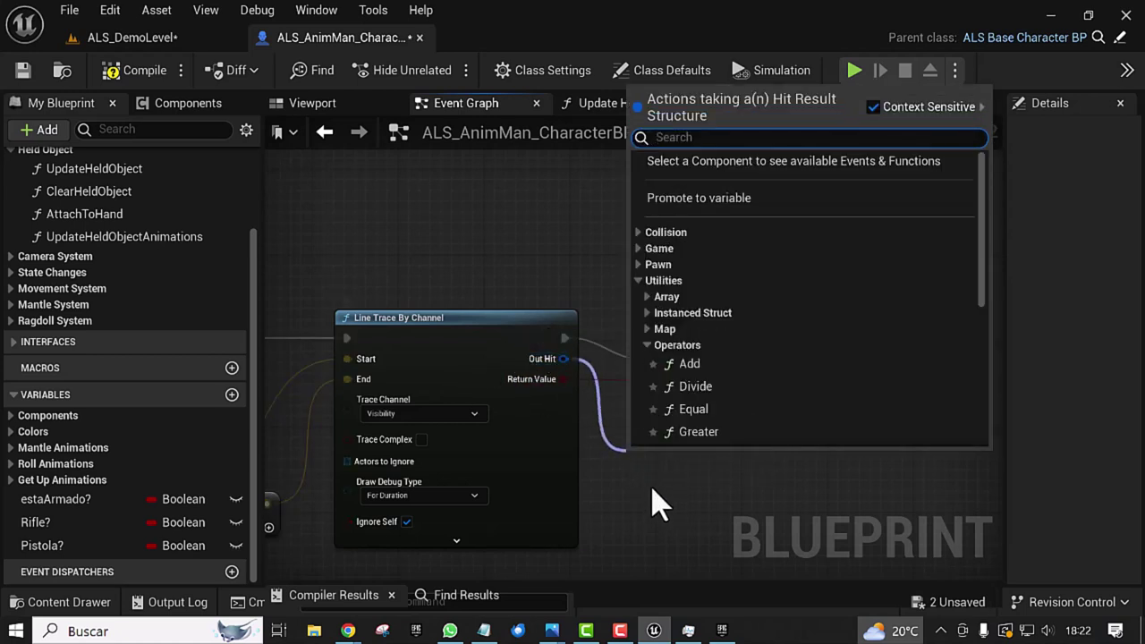
scroll(687, 411, "down", 3)
scroll(679, 394, "down", 5)
scroll(682, 407, "down", 1)
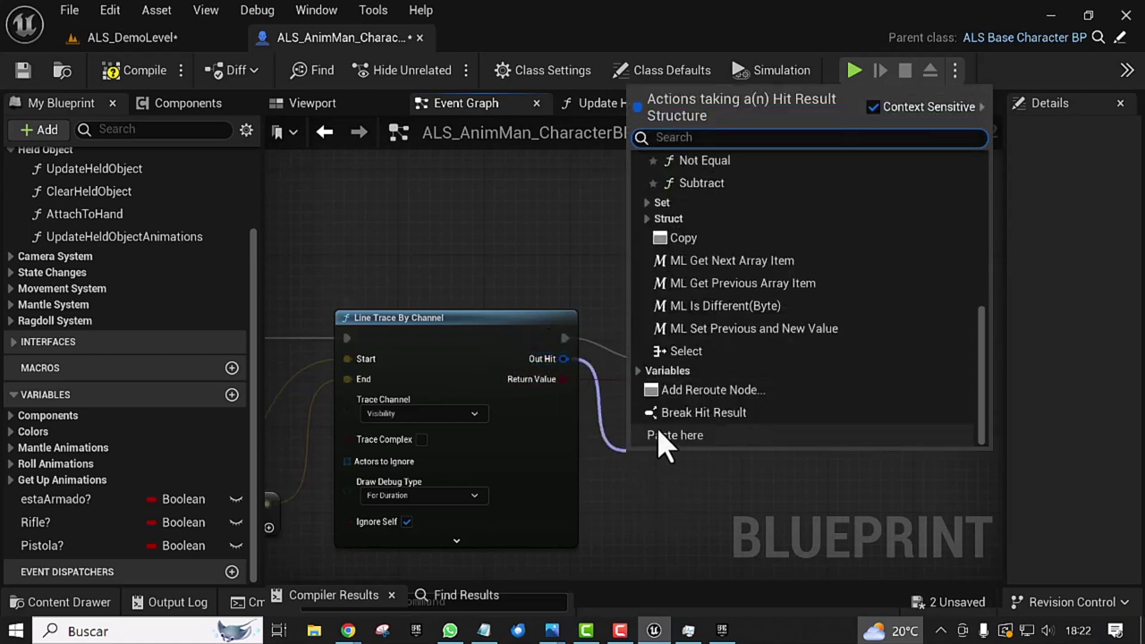
left_click(683, 412)
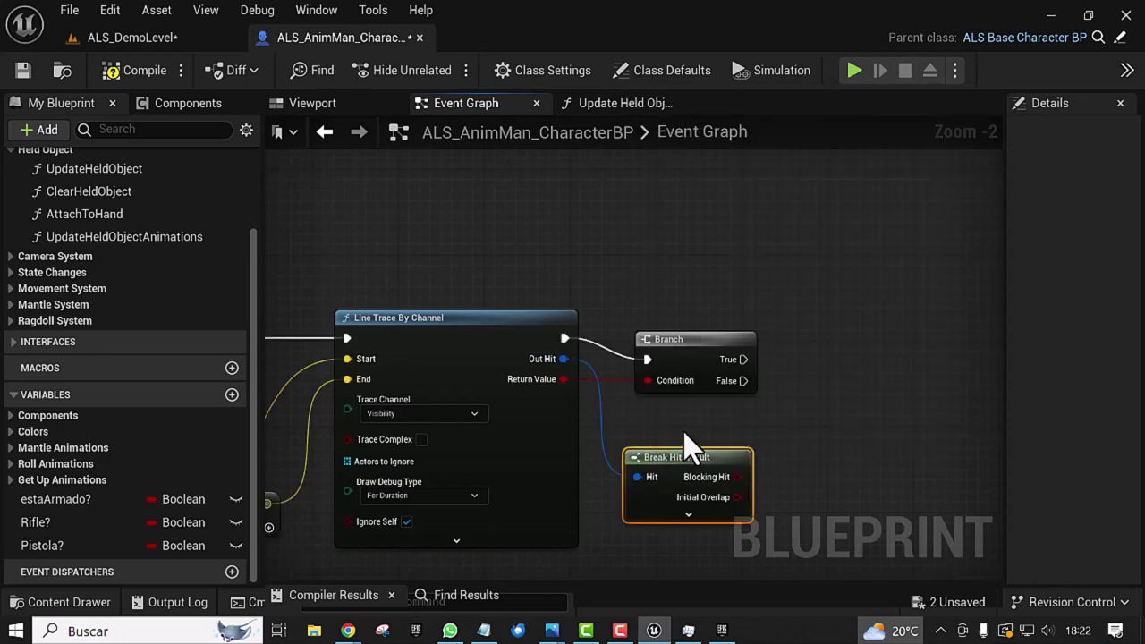
right_click_drag(671, 420, 601, 351)
left_click_drag(606, 396, 595, 354)
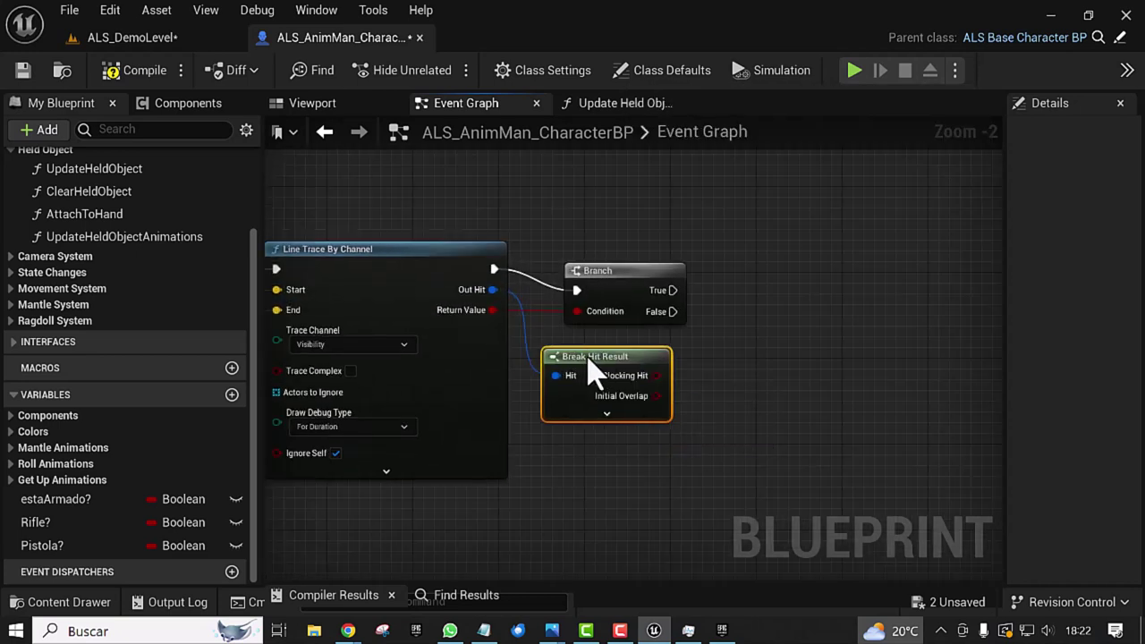
left_click(606, 405)
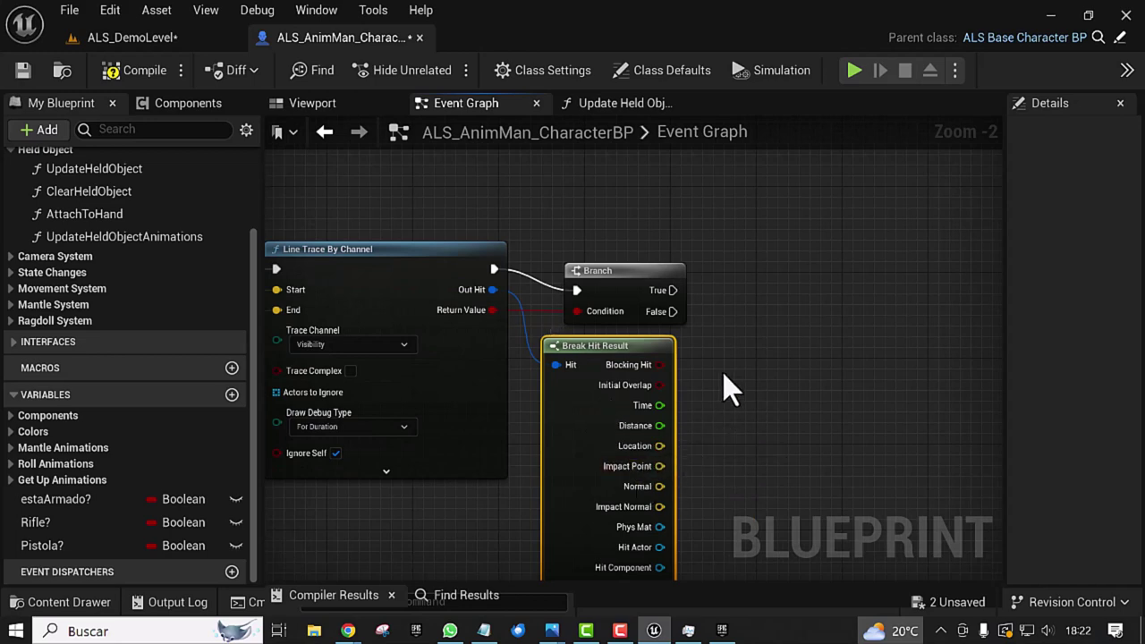
right_click_drag(724, 388, 647, 378)
left_click_drag(553, 300, 533, 296)
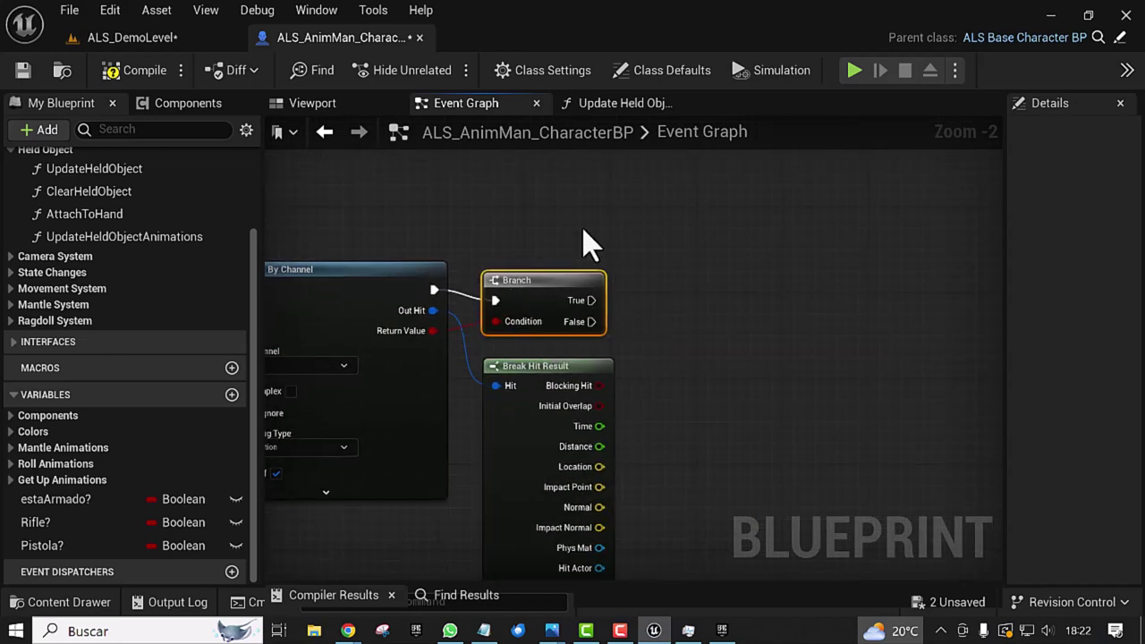
left_click(653, 270)
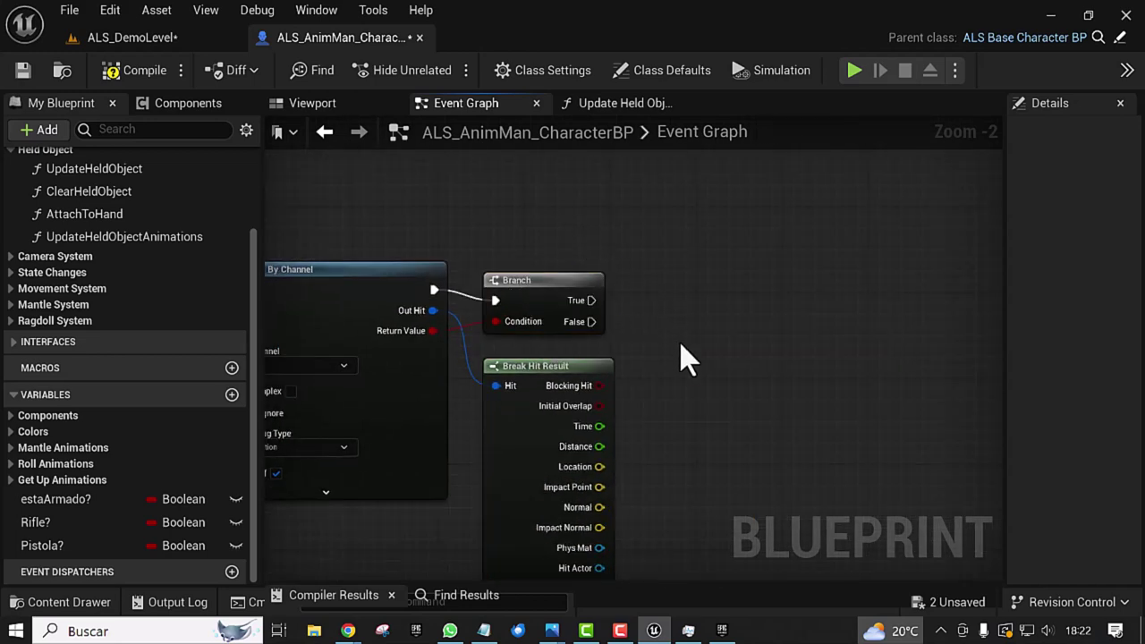
Step: Compile and save the character blueprint, then return to ALS_DemoLevel
left_click(116, 70)
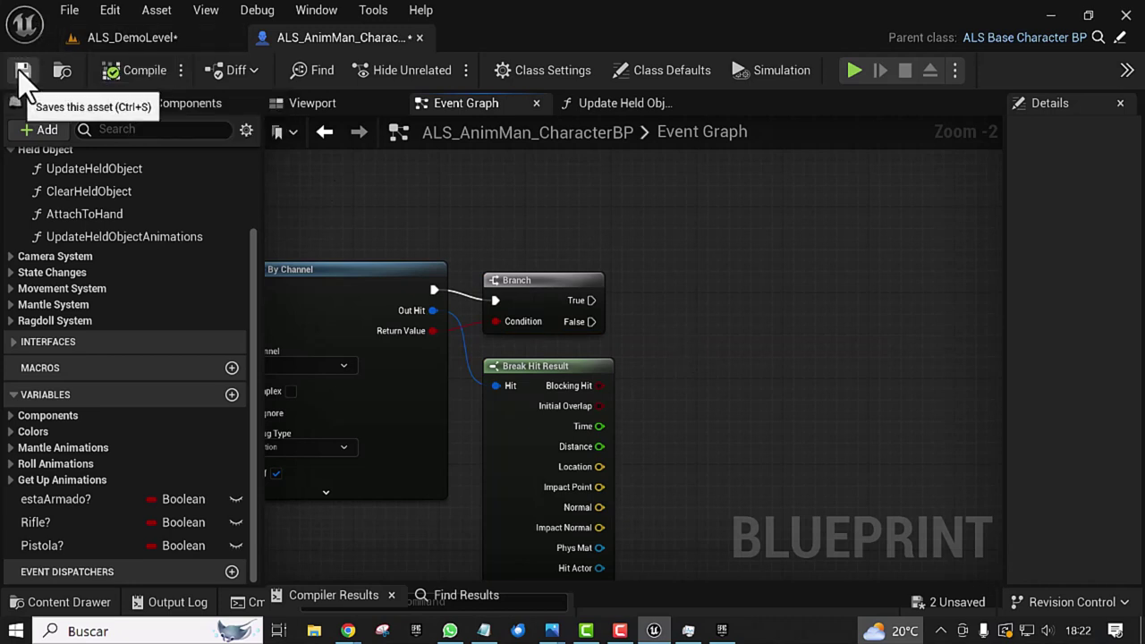
left_click(22, 71)
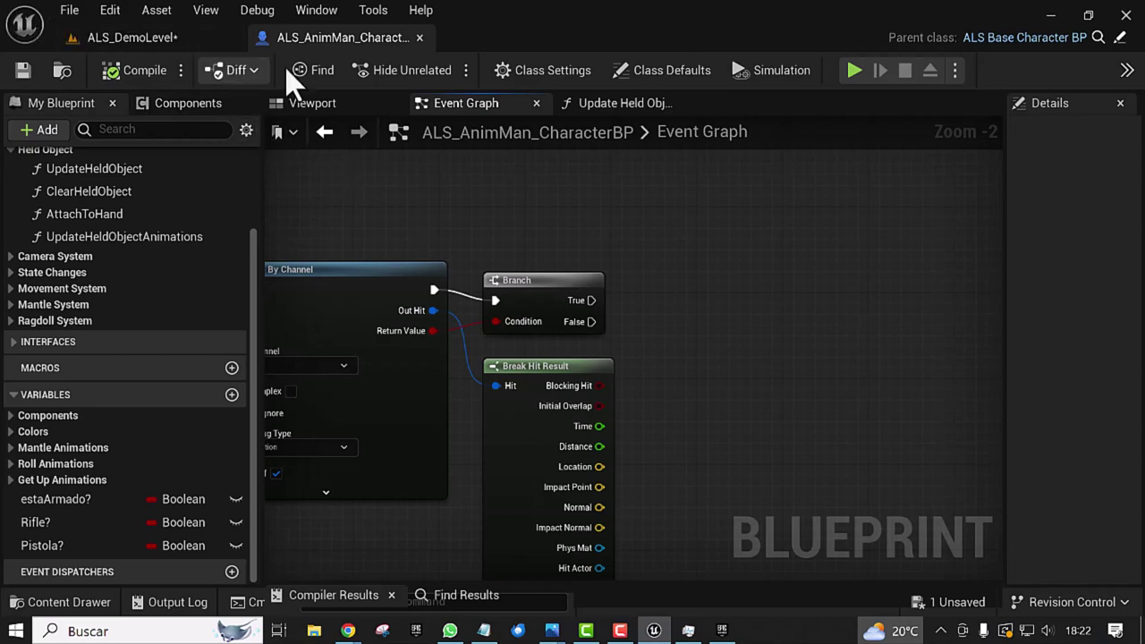
left_click(158, 46)
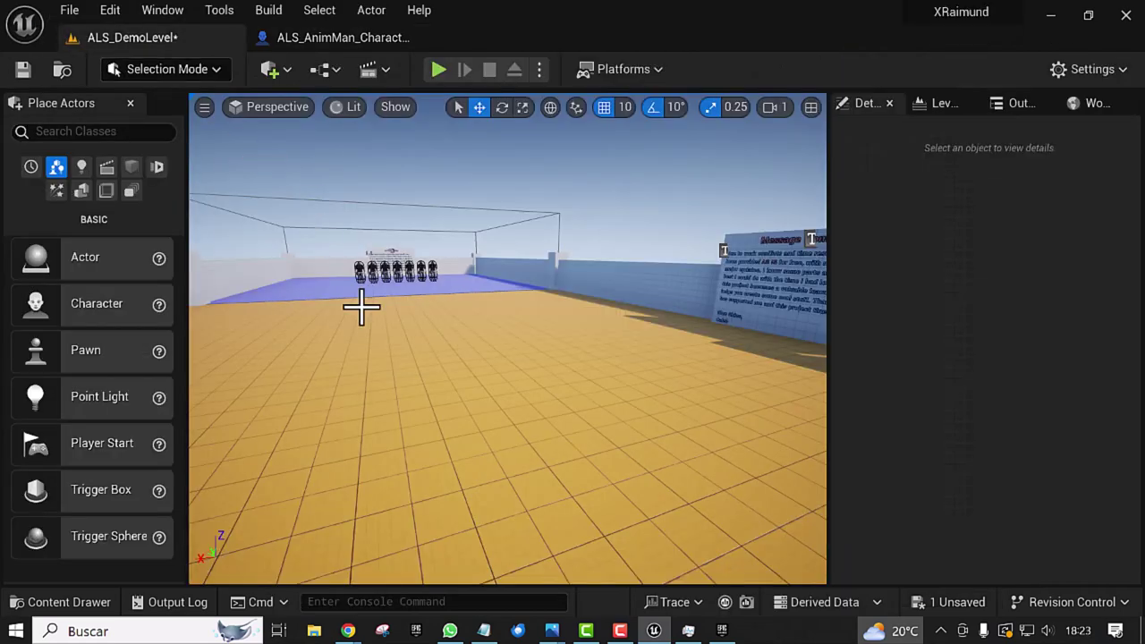
Step: Browse the Content Drawer to Content/AdvancedLocomotionV4/Blueprints/UI
right_click_drag(363, 307, 756, 210)
right_click_drag(391, 358, 391, 358)
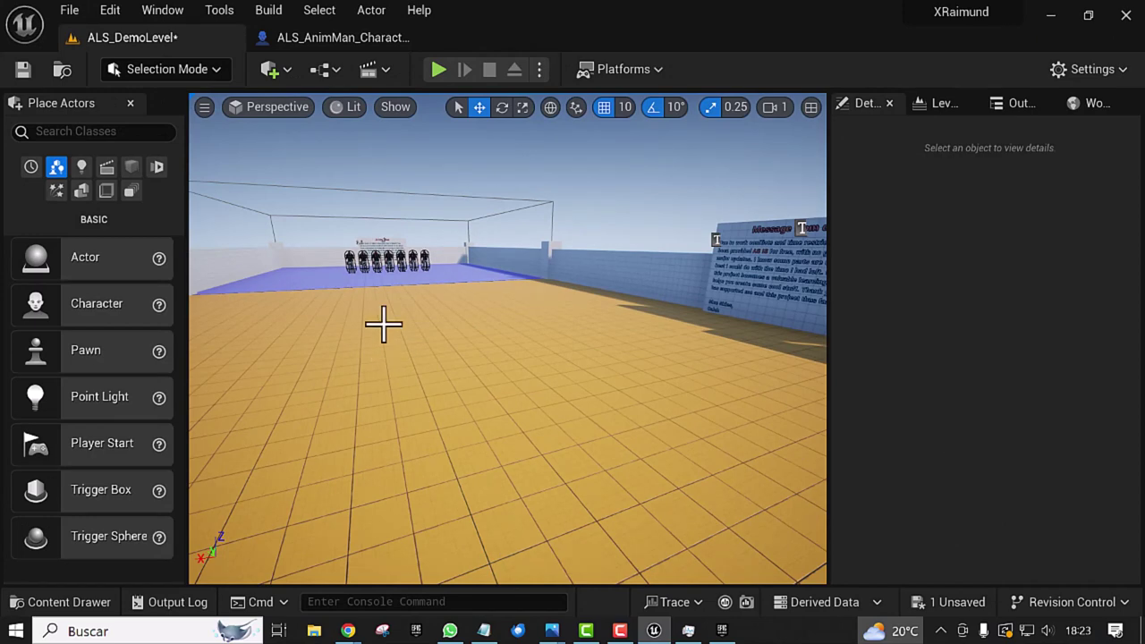
key("ctrl+space")
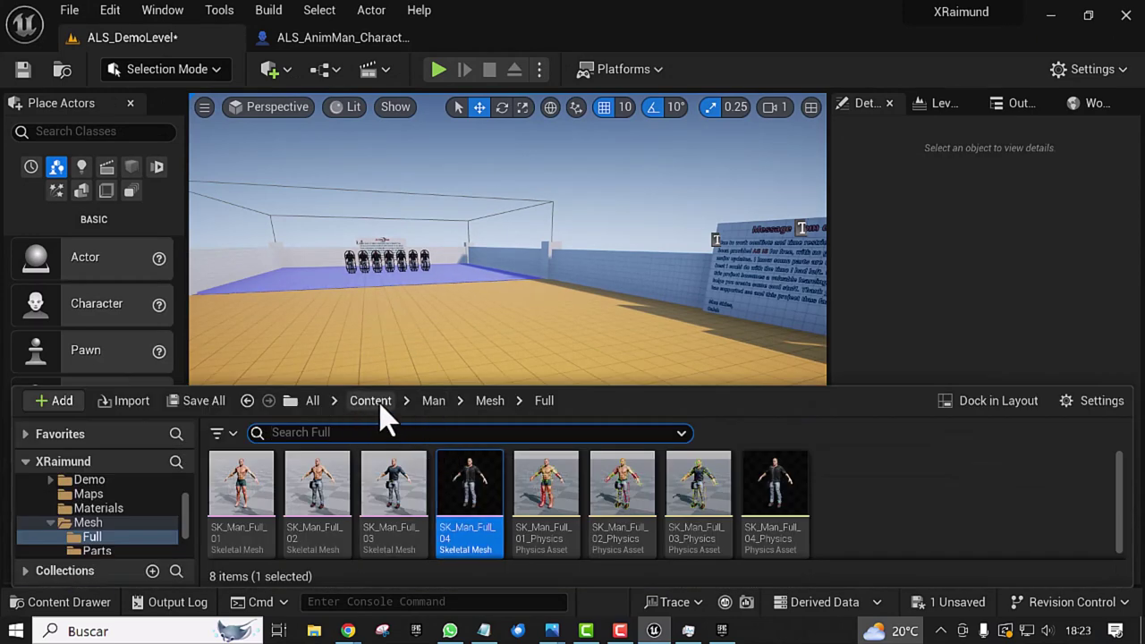
left_click(371, 402)
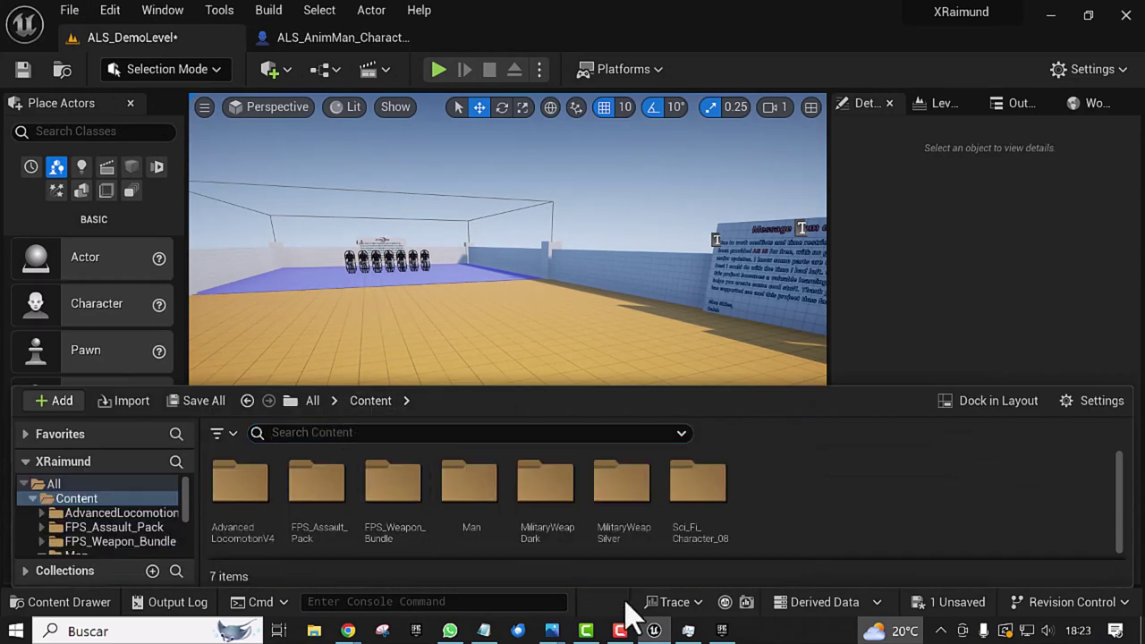
double_click(240, 486)
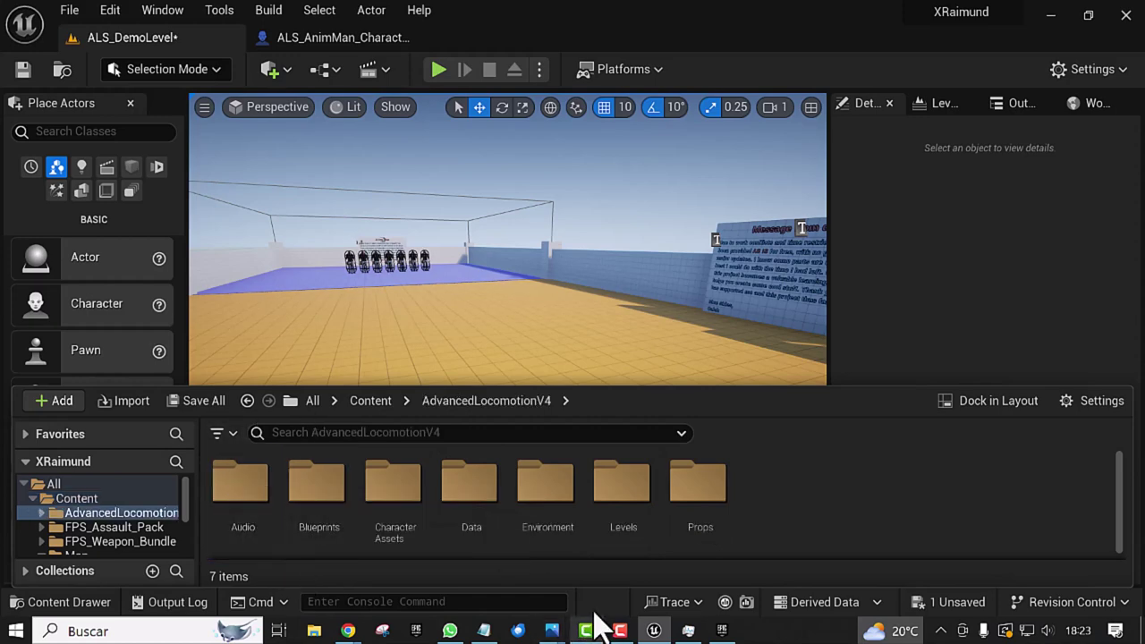
double_click(315, 495)
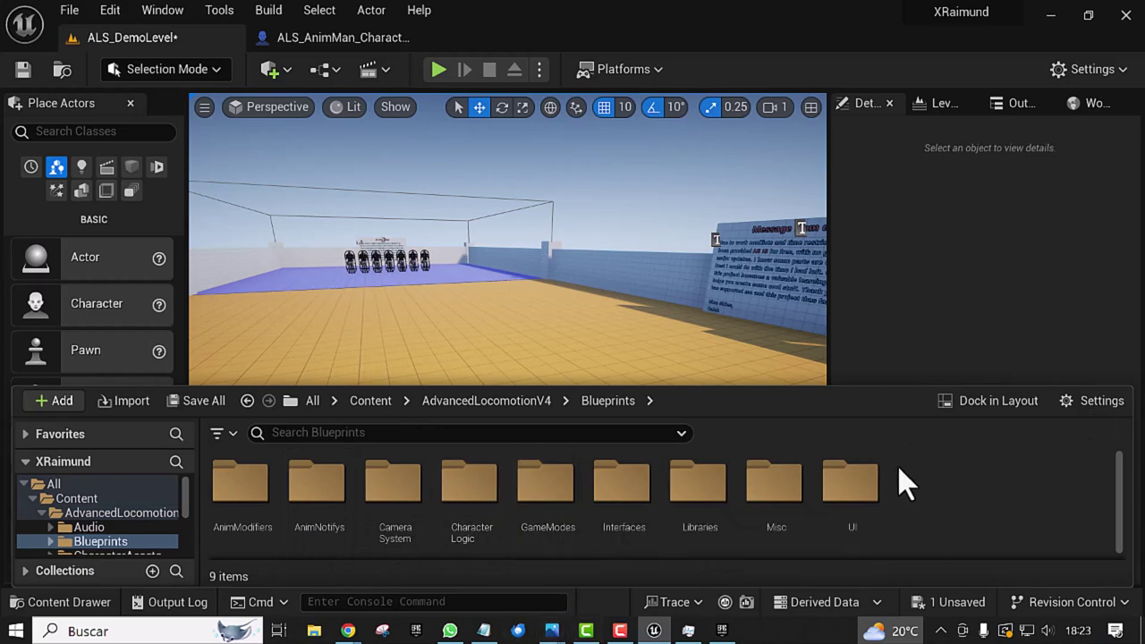
double_click(852, 483)
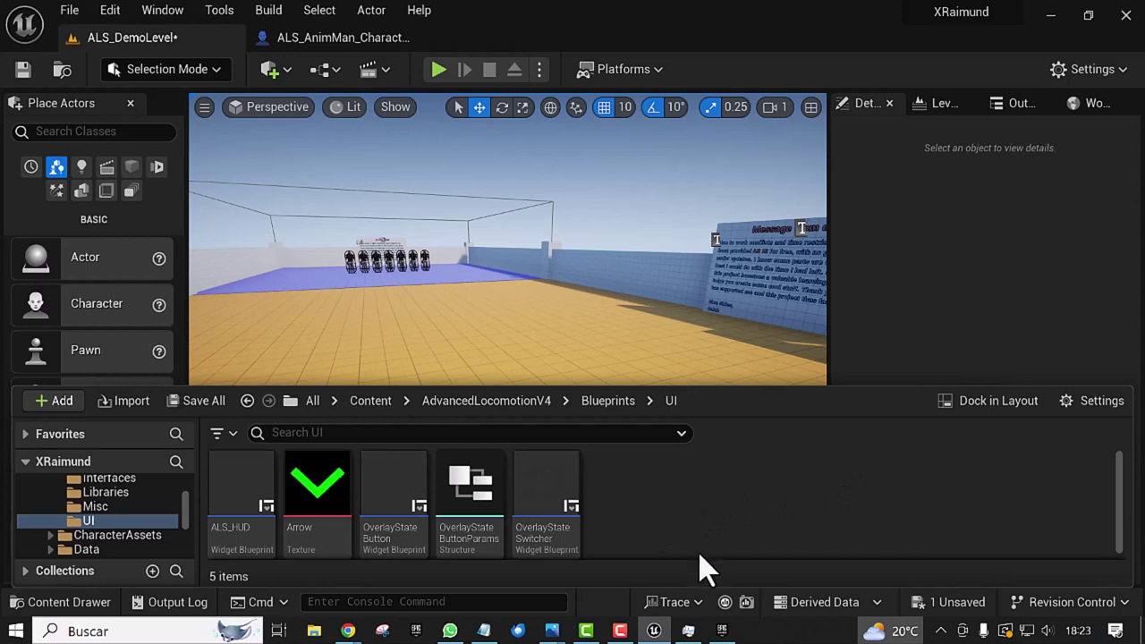
Step: Bring up the UI folder's create-asset menu and dismiss it without creating anything
right_click(684, 533)
scroll(752, 457, "down", 5)
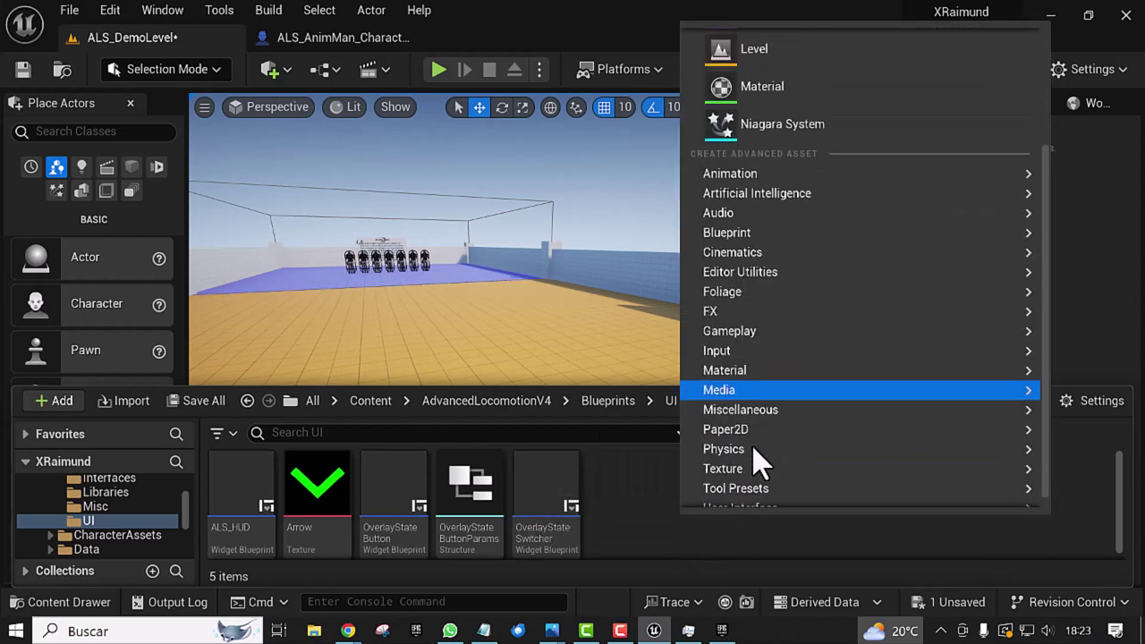
mouse_move(752, 487)
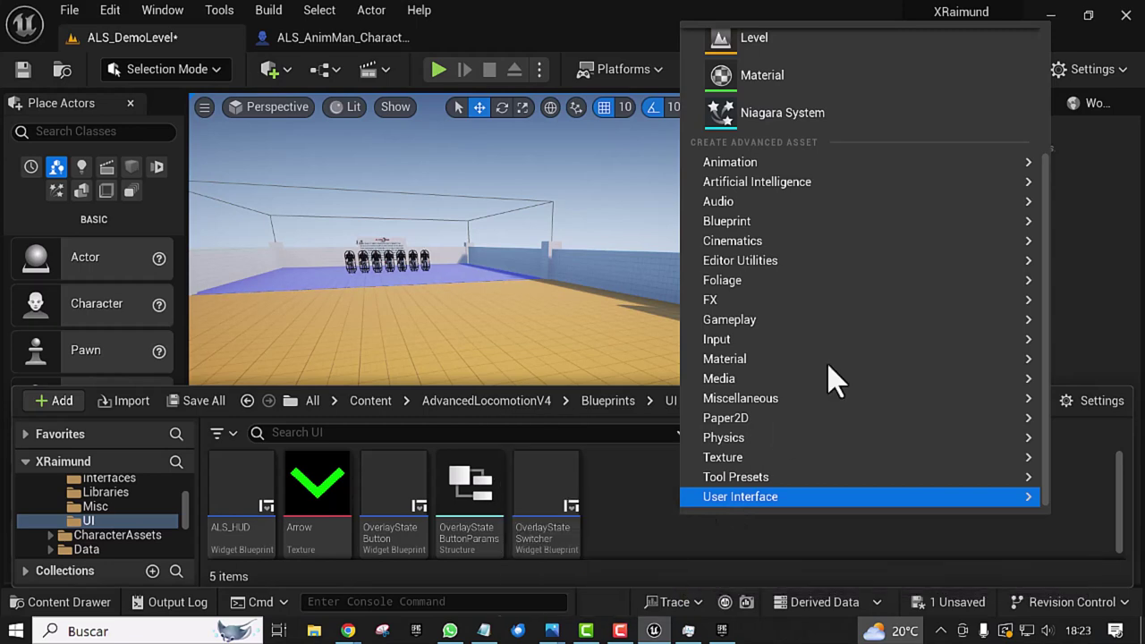
mouse_move(834, 477)
left_click(881, 553)
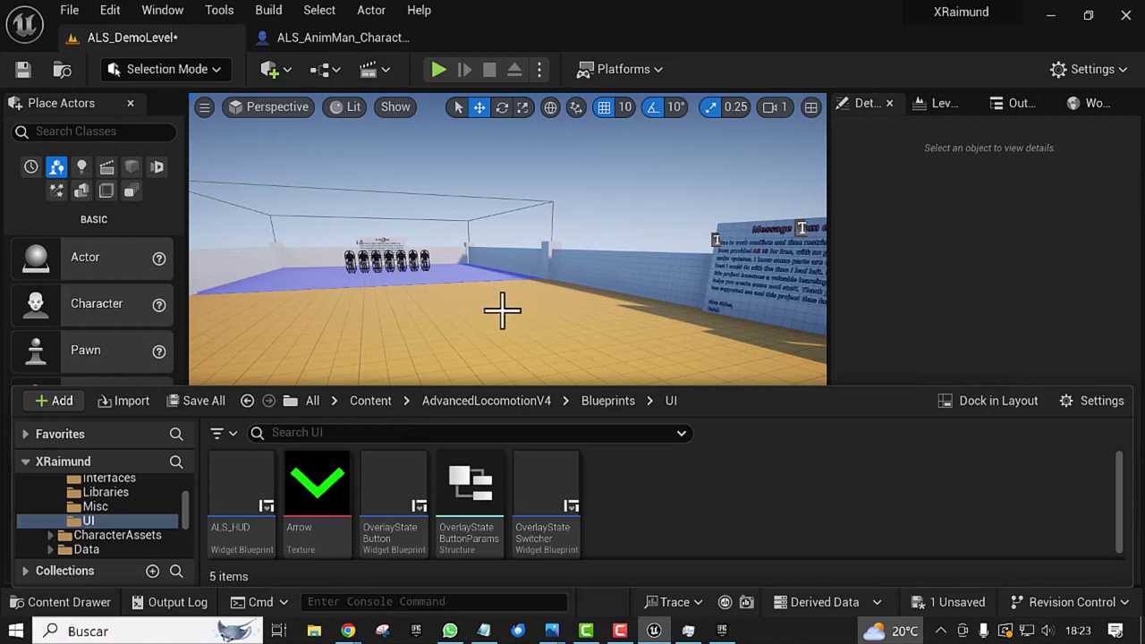
Step: Reopen the Content Drawer and open the ALS_HUD widget blueprint
right_click_drag(494, 308, 498, 297)
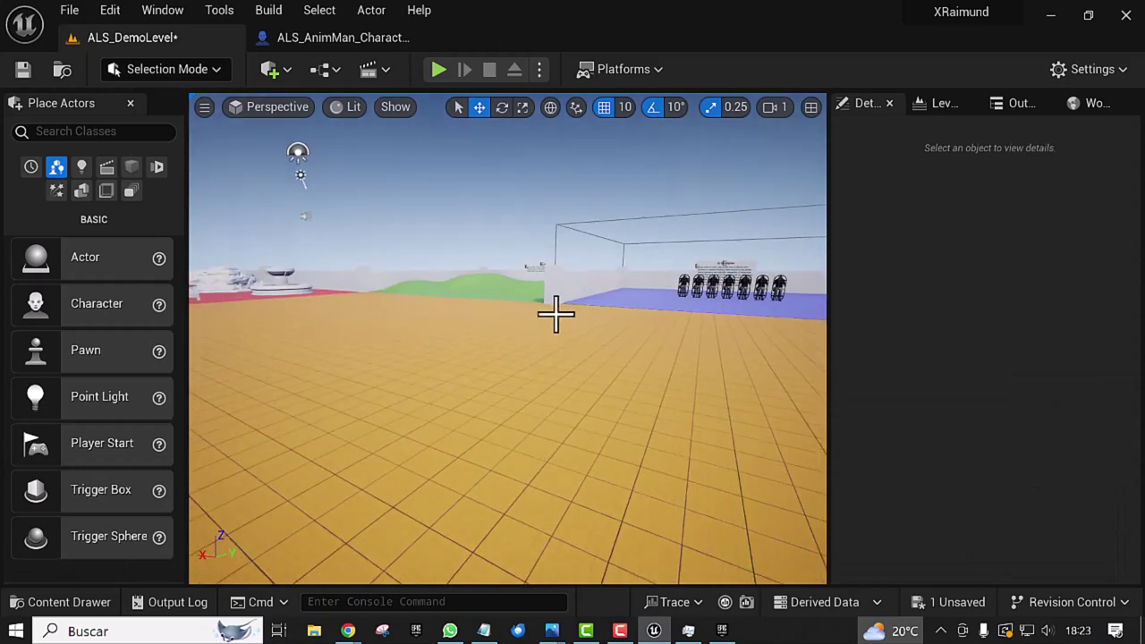
right_click_drag(447, 344, 469, 338)
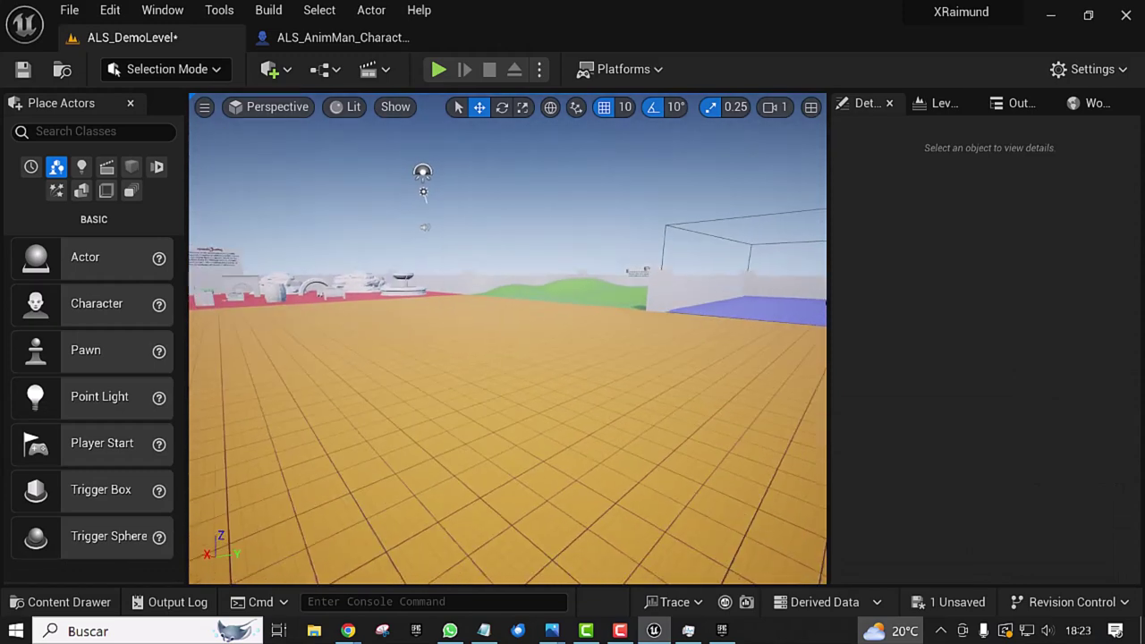
key("ctrl+space")
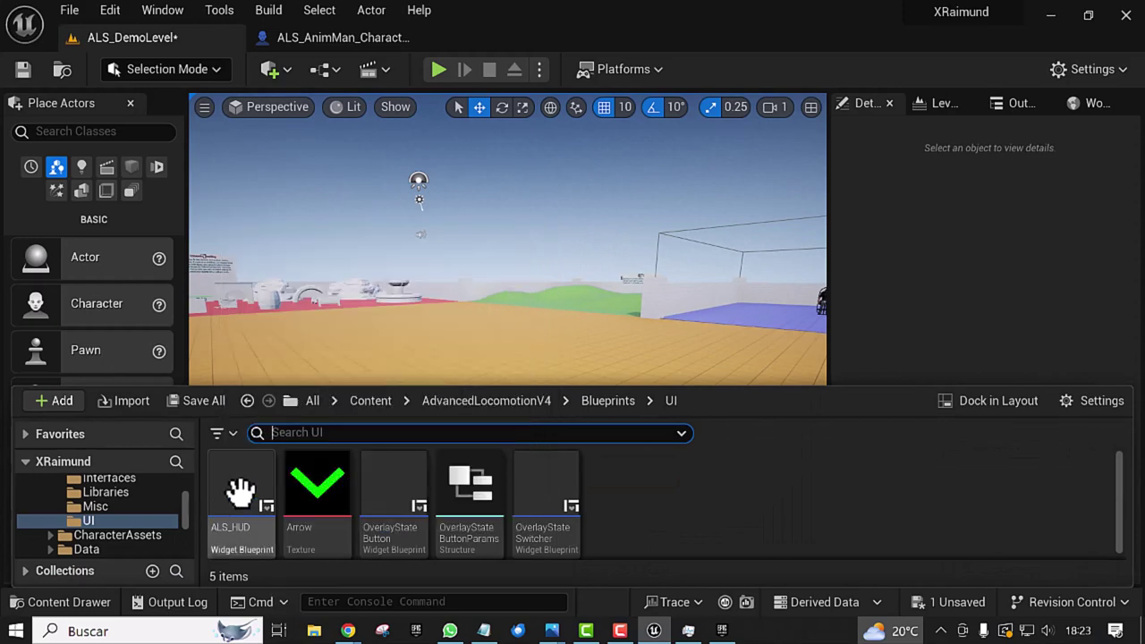
left_click(232, 492)
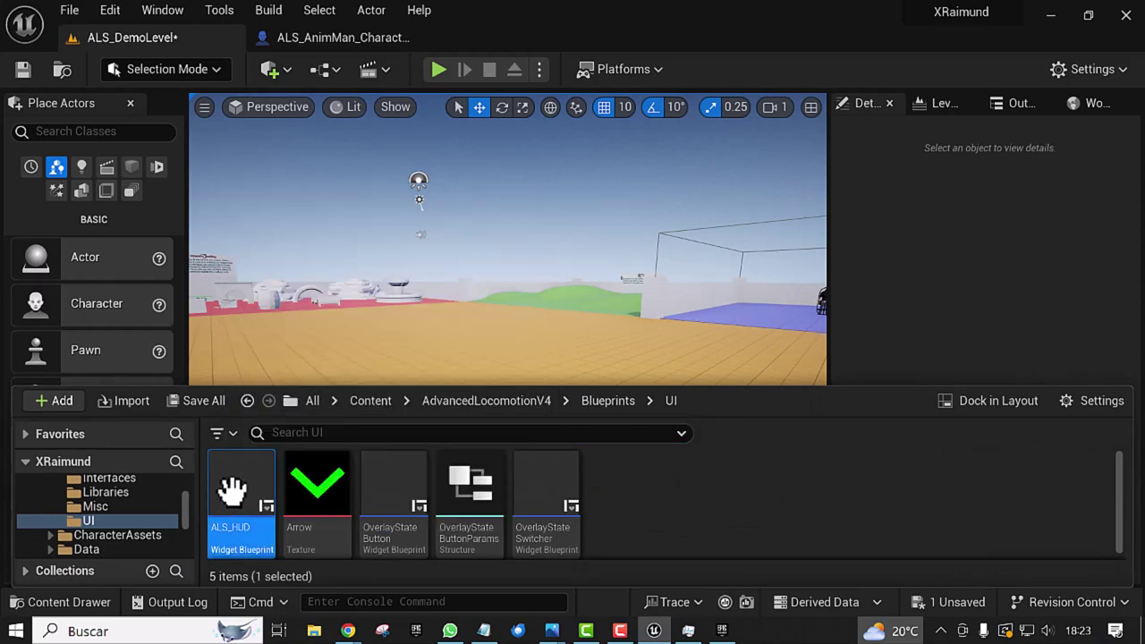
double_click(237, 493)
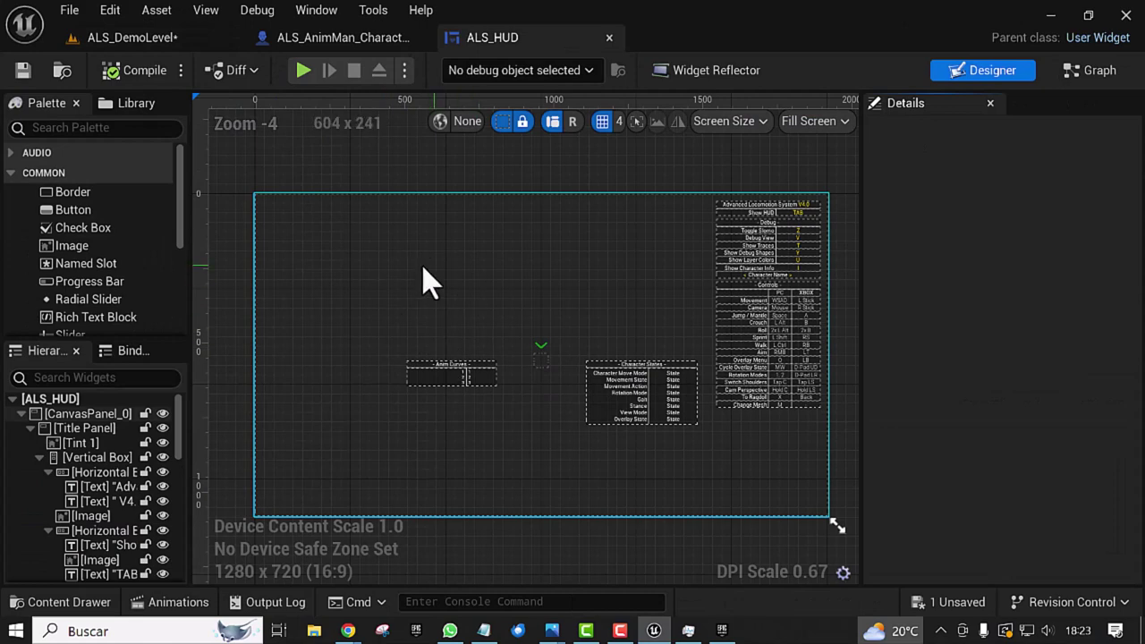
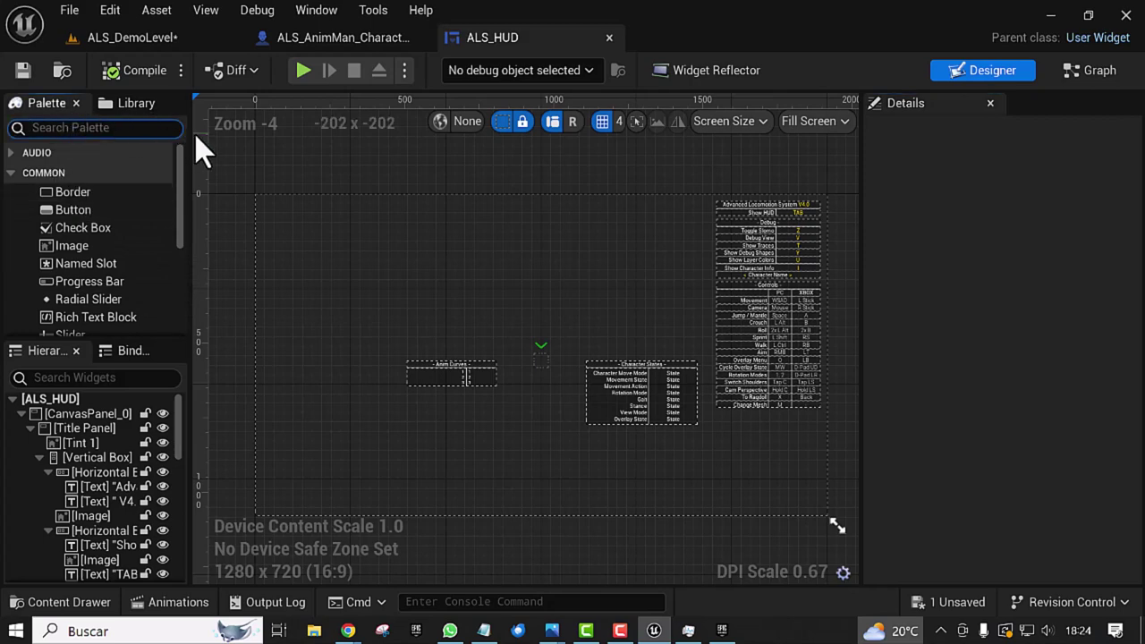
Step: Place an Image from the Palette on the ALS_HUD canvas and set Size X and Size Y to 5
type("ima")
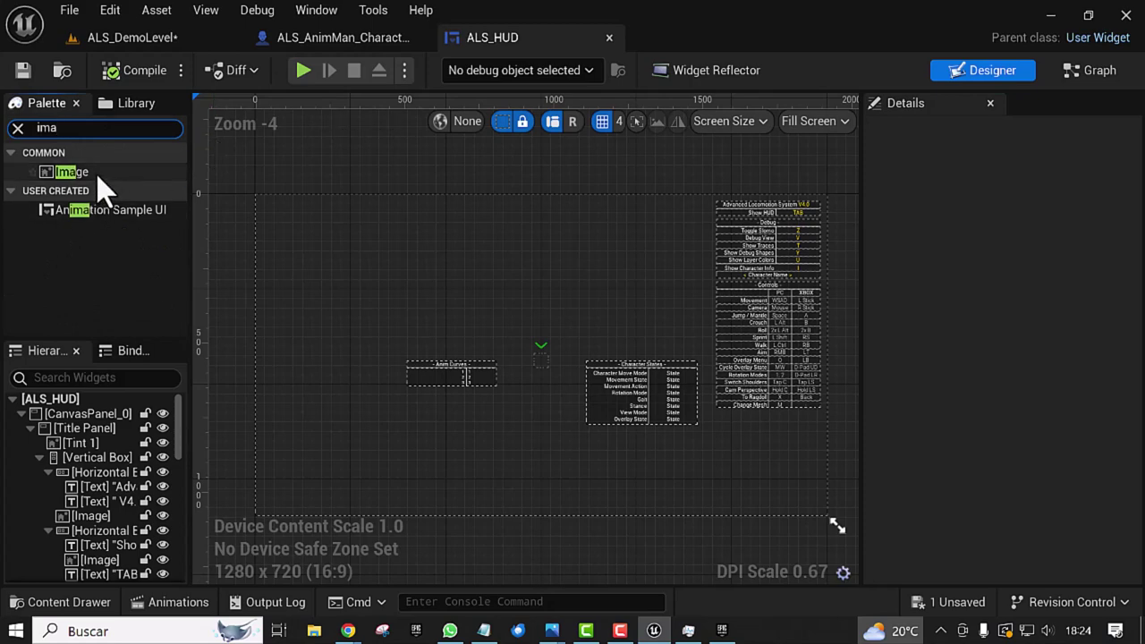
left_click(97, 174)
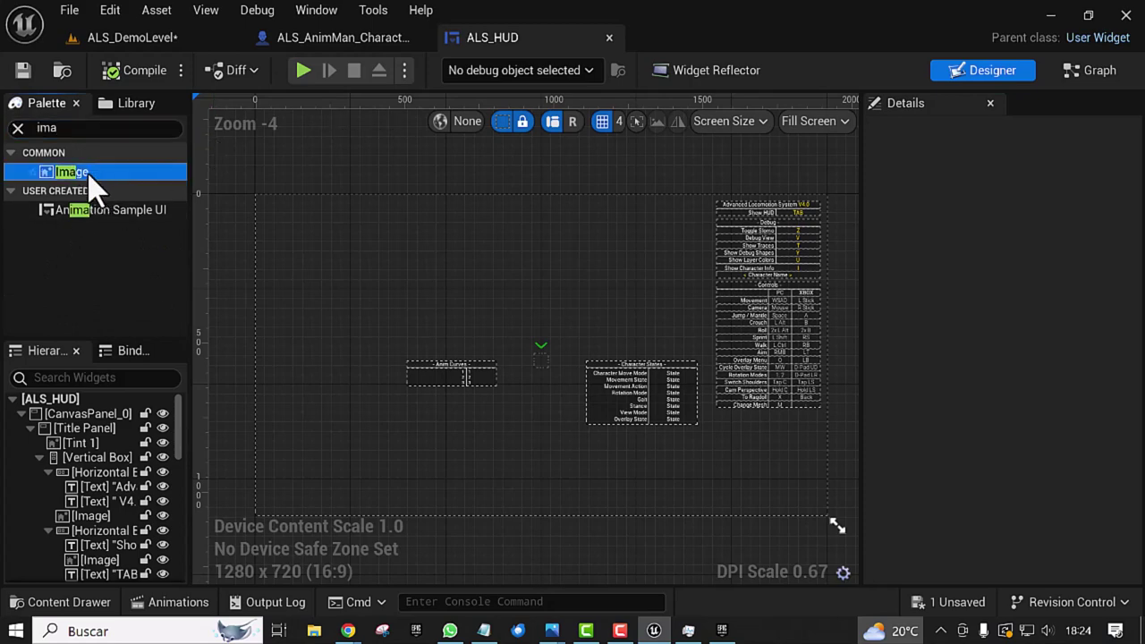
left_click_drag(89, 175, 337, 232)
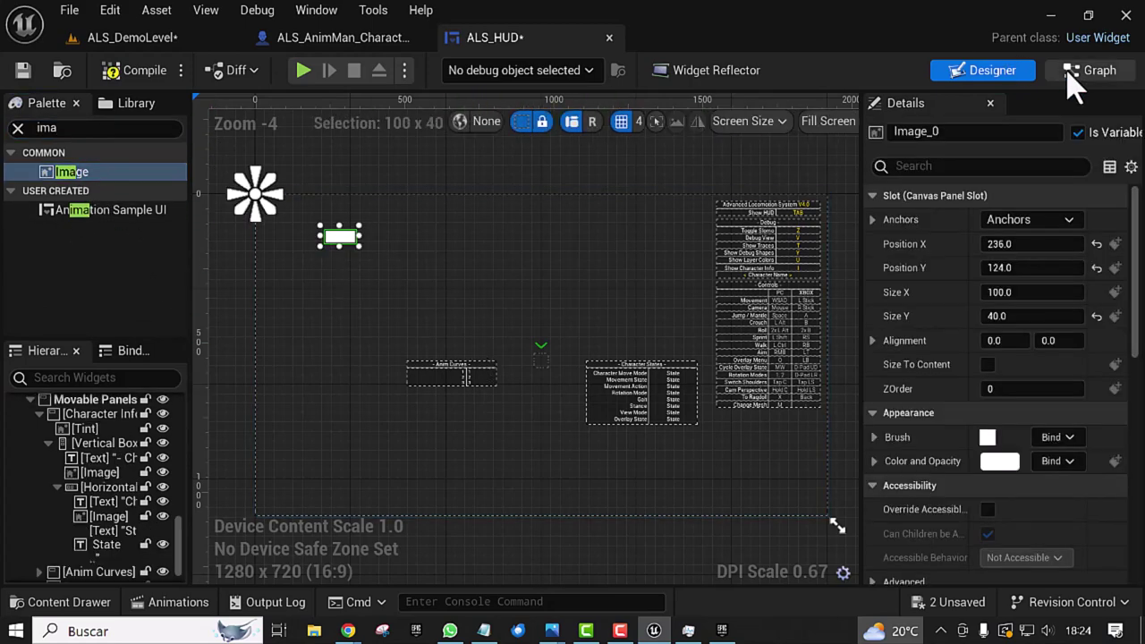
left_click(1006, 318)
type("5")
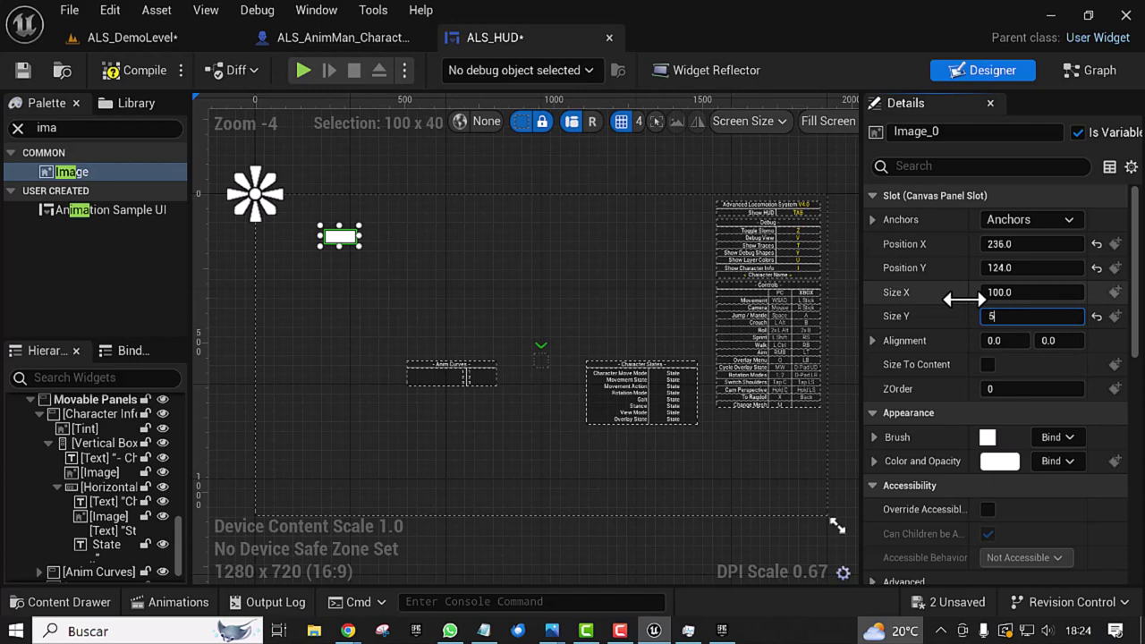
left_click(1007, 292)
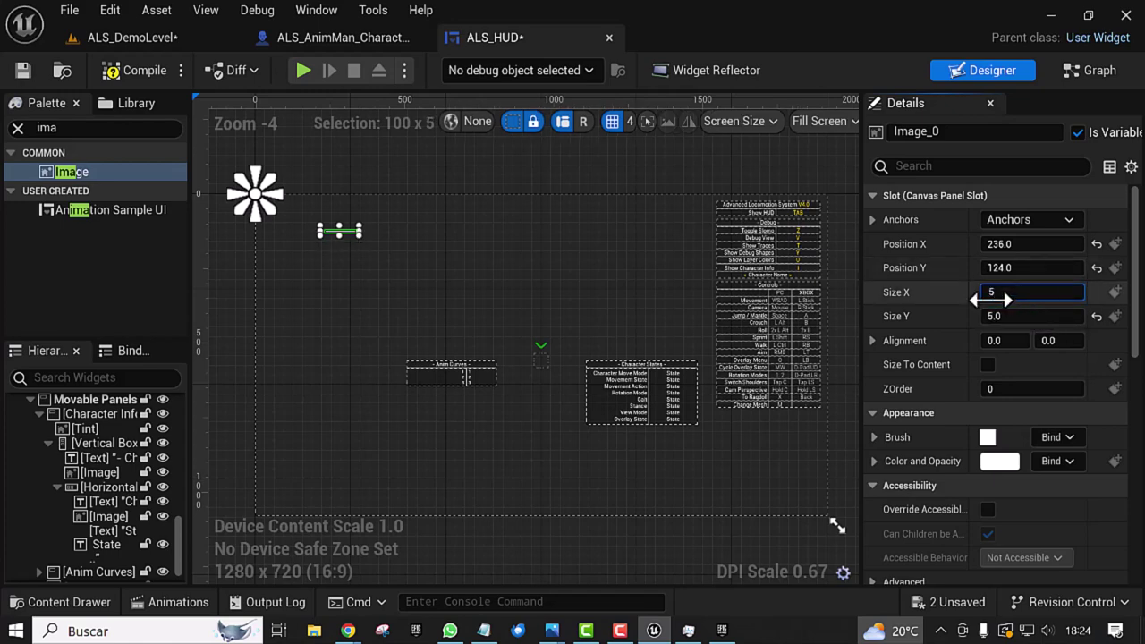
type("5")
key("Return")
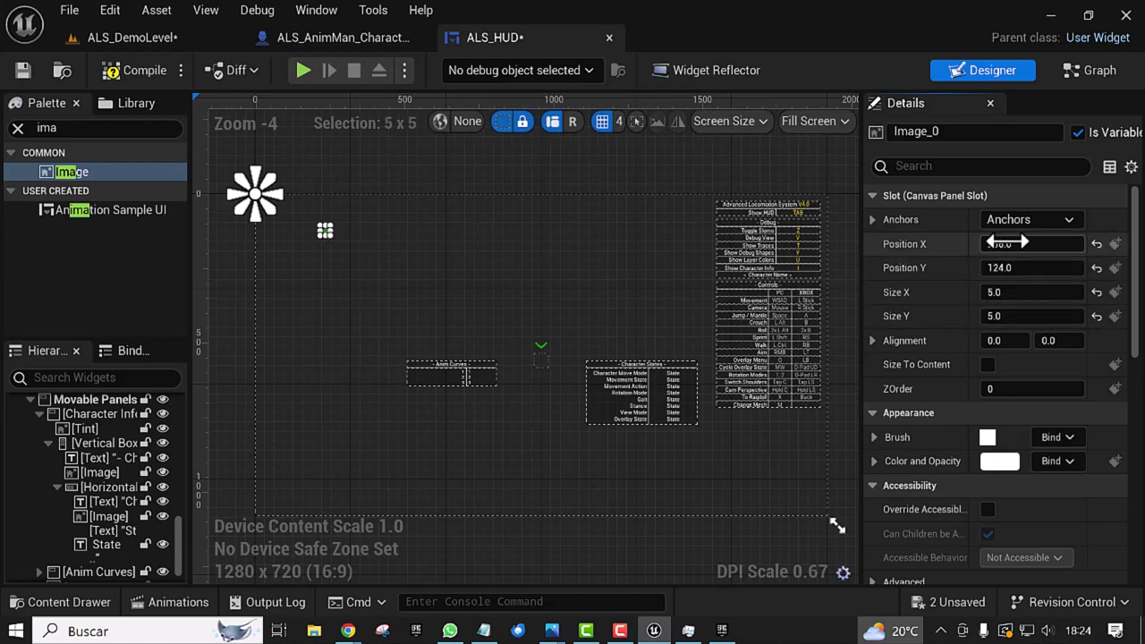
Step: Anchor Image_0 to the screen centre and set Position X and Position Y to -2.5
left_click(1025, 222)
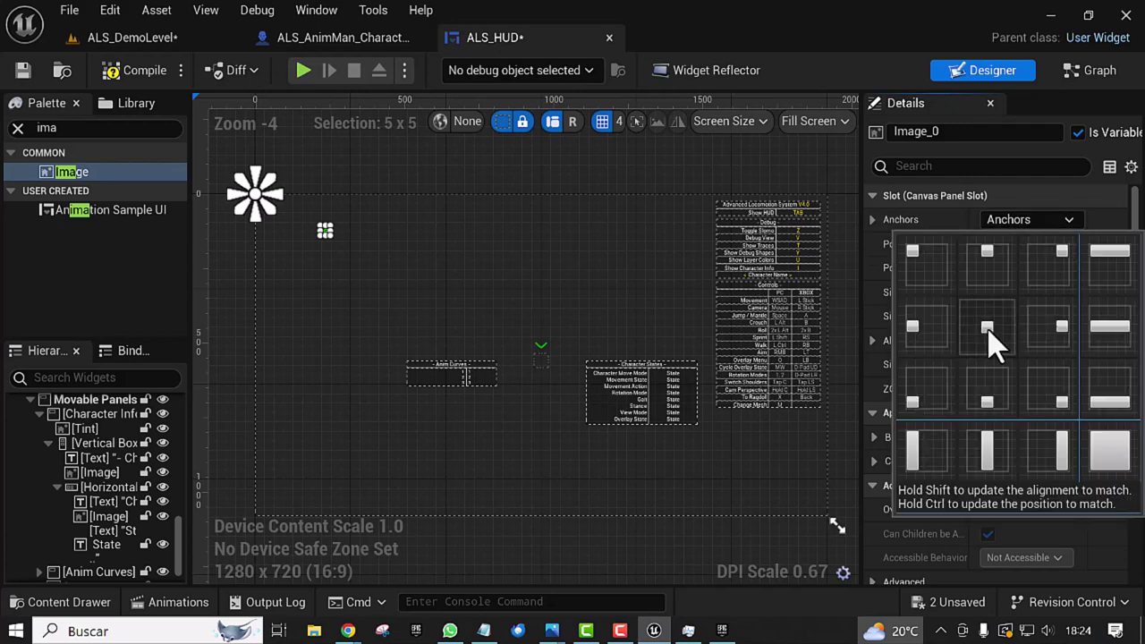
left_click(989, 328)
left_click(1015, 253)
type("-2.5")
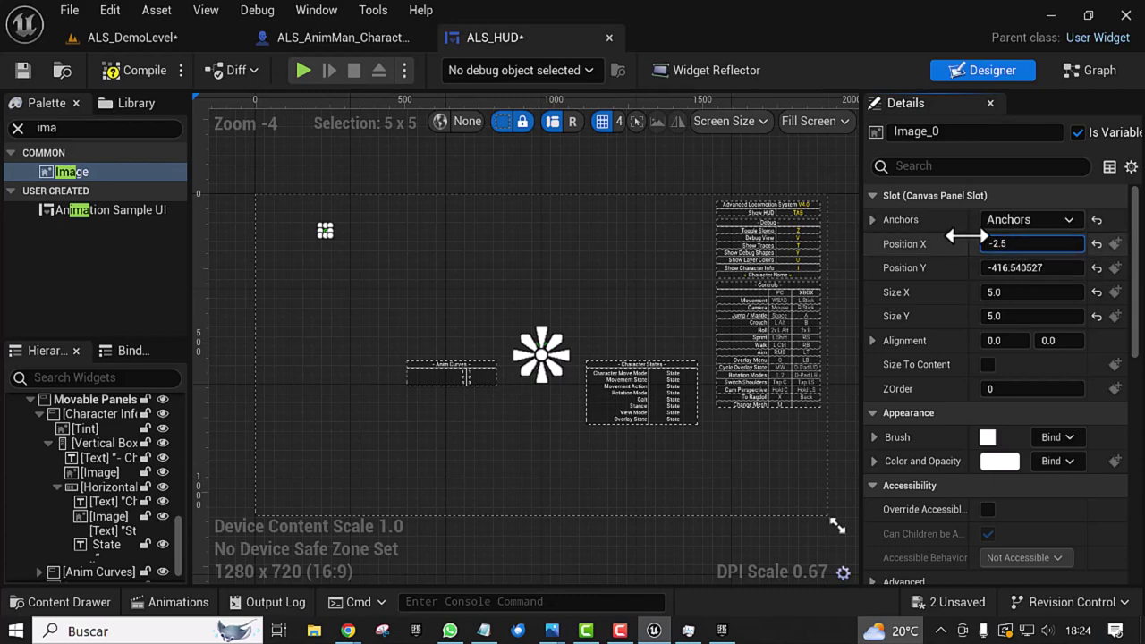
left_click(1002, 269)
type("-2.5")
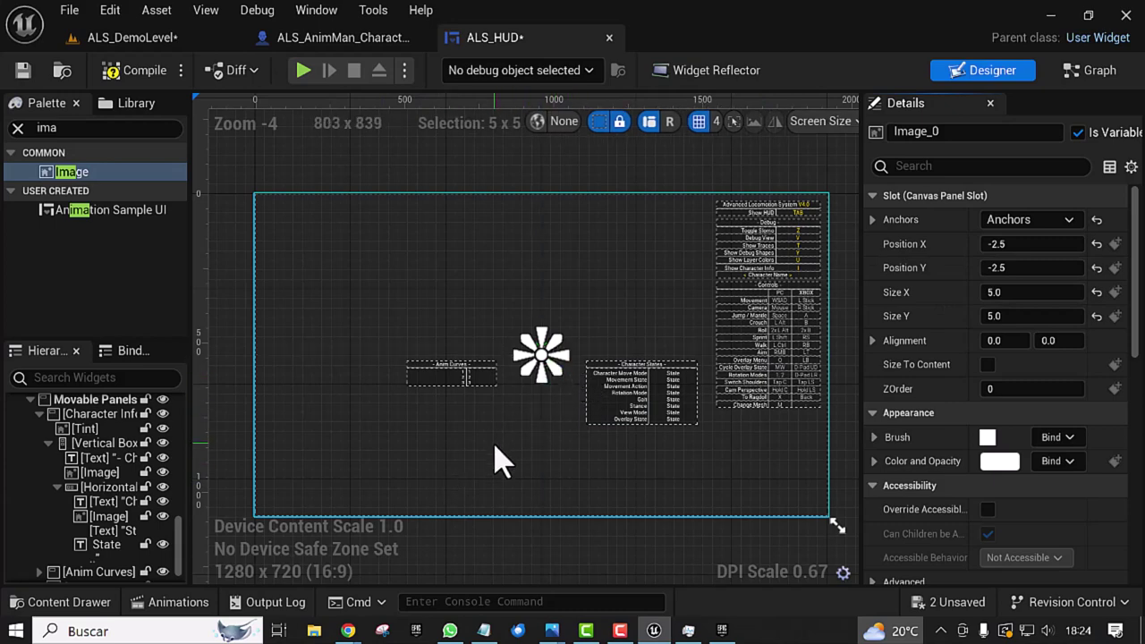
scroll(575, 535, "down", 1)
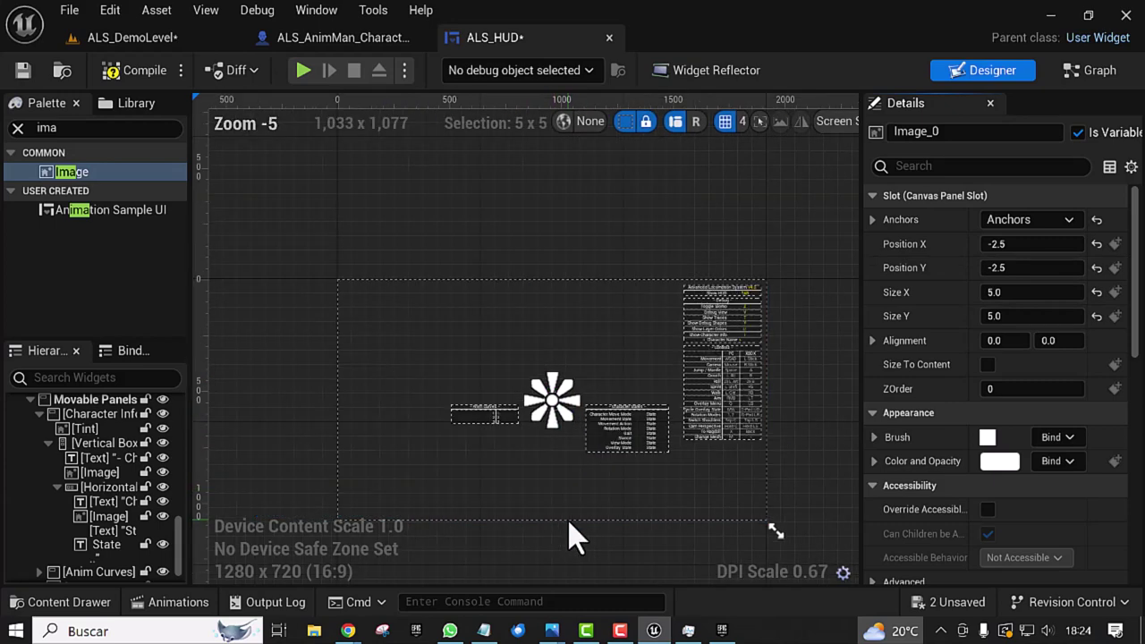
scroll(555, 524, "up", 2)
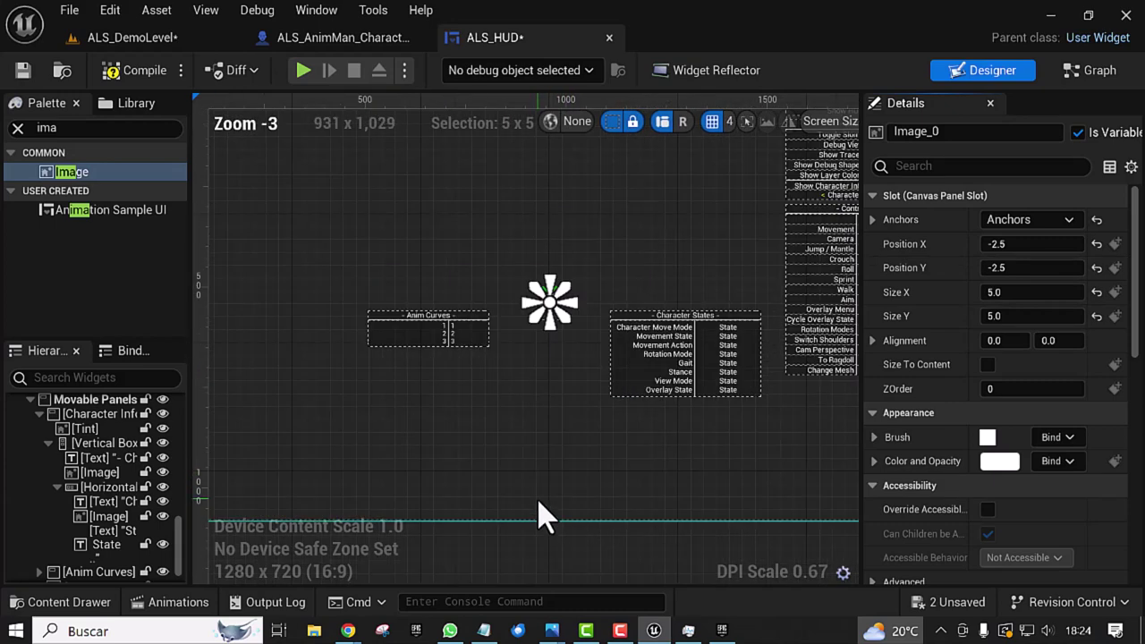
Step: Tint Image_0 pure red (FF0000FF), then compile and save the ALS_HUD widget
left_click(1000, 462)
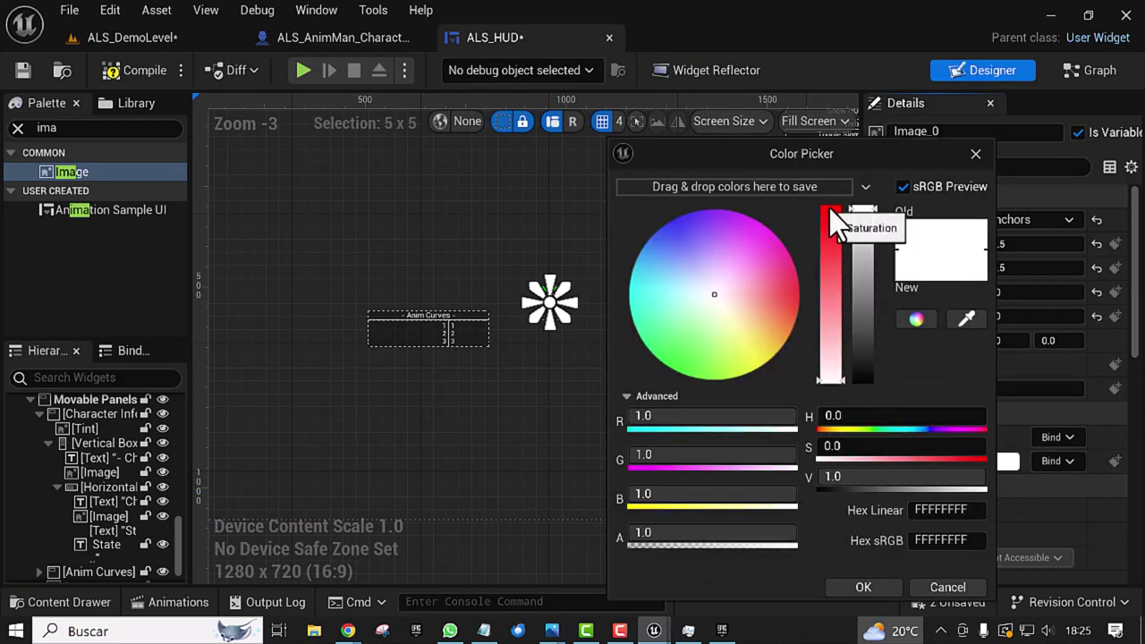
left_click(830, 209)
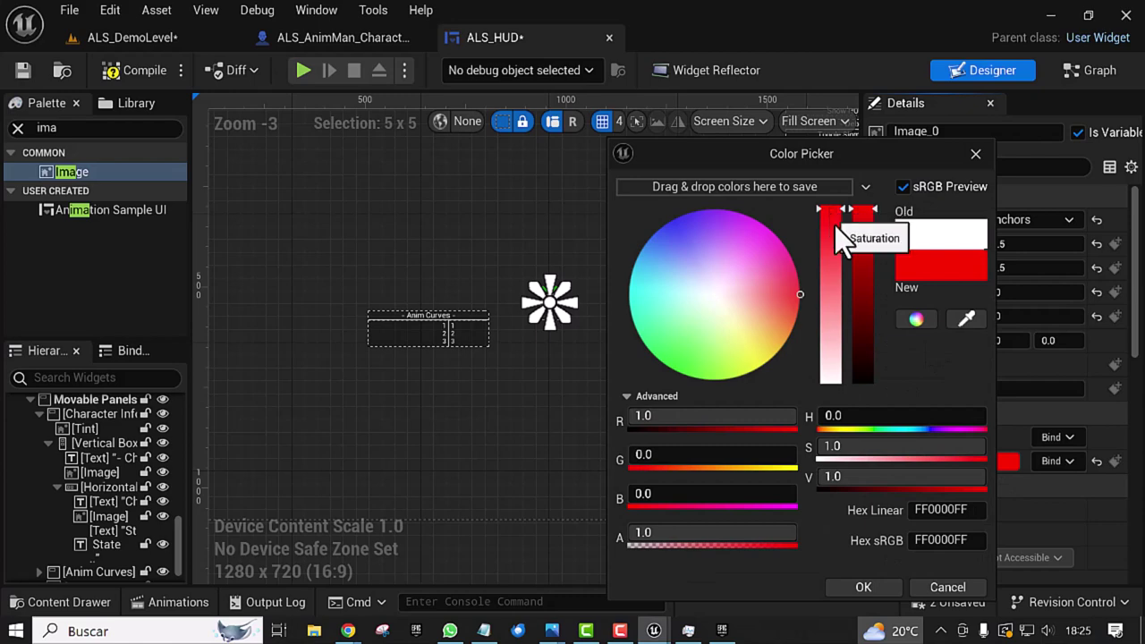
left_click(864, 588)
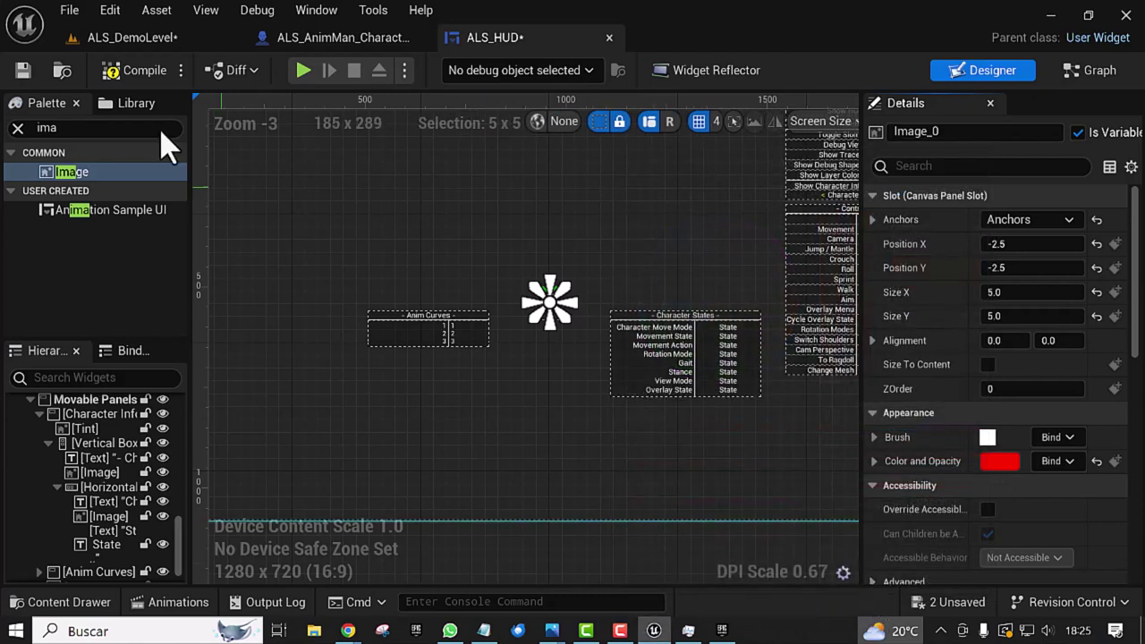
left_click(108, 68)
left_click(22, 70)
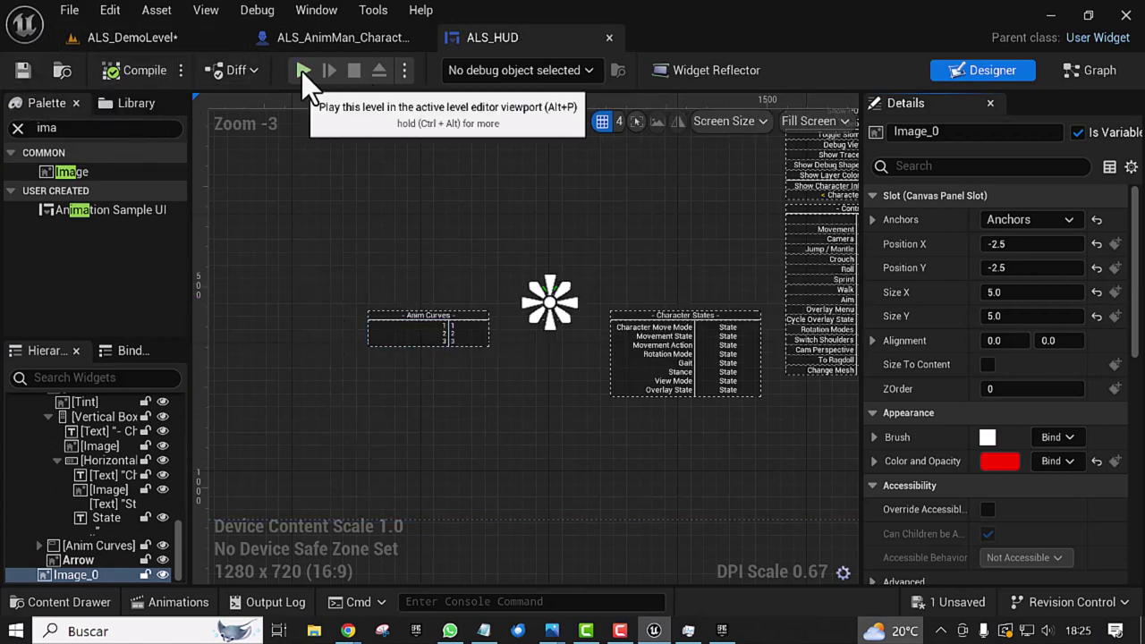
Step: Play ALS_DemoLevel to check the red centre dot, then stop the play session
left_click(144, 38)
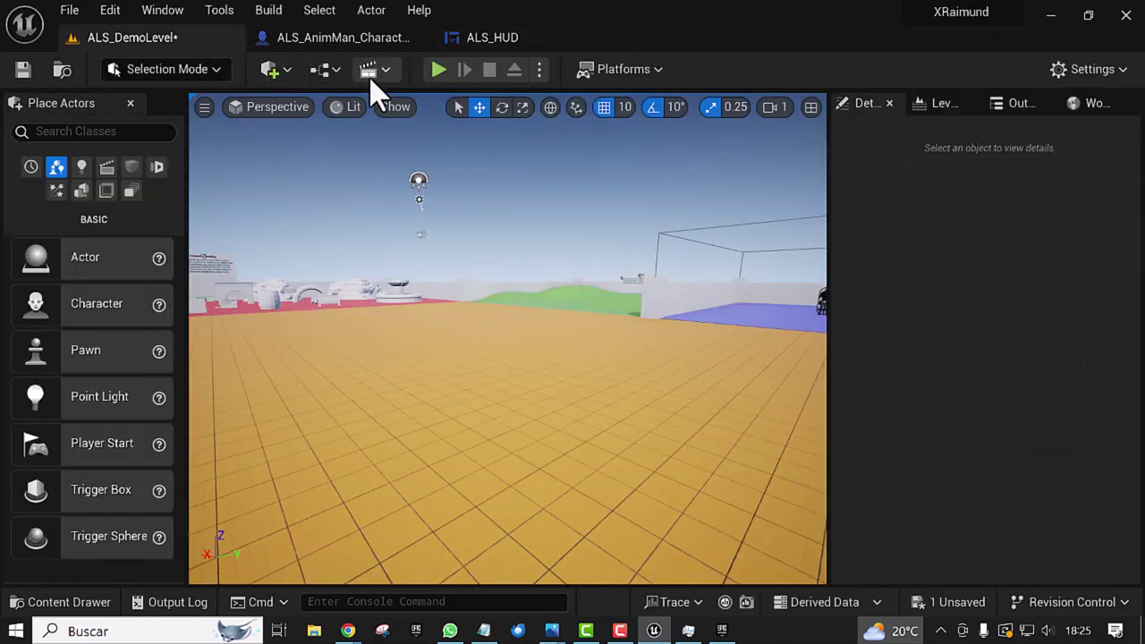
left_click(439, 71)
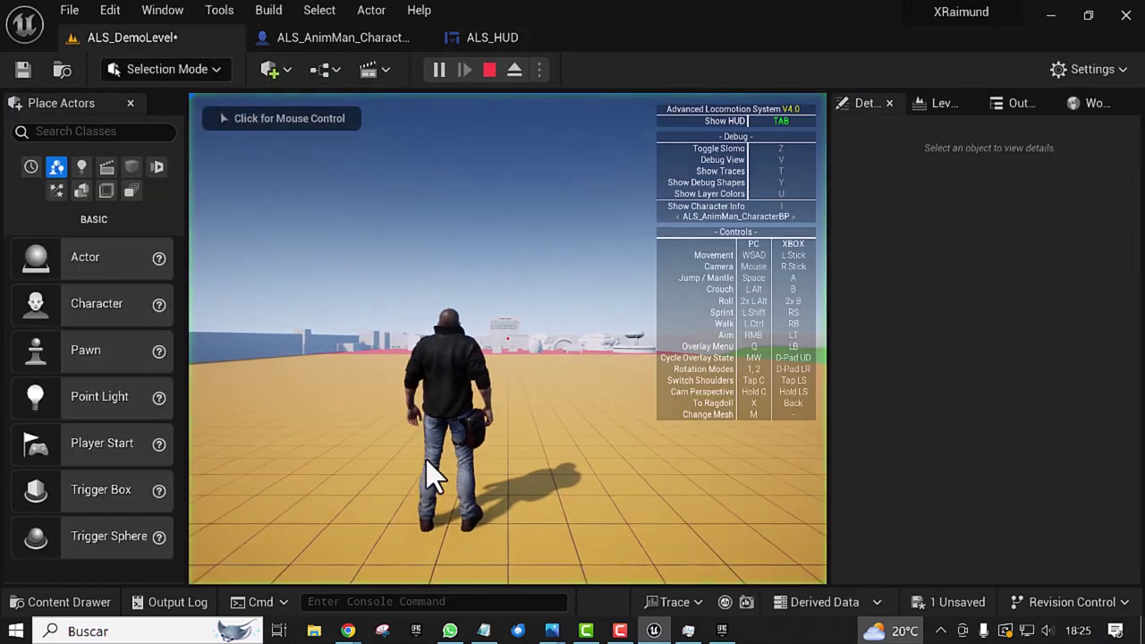
left_click(480, 396)
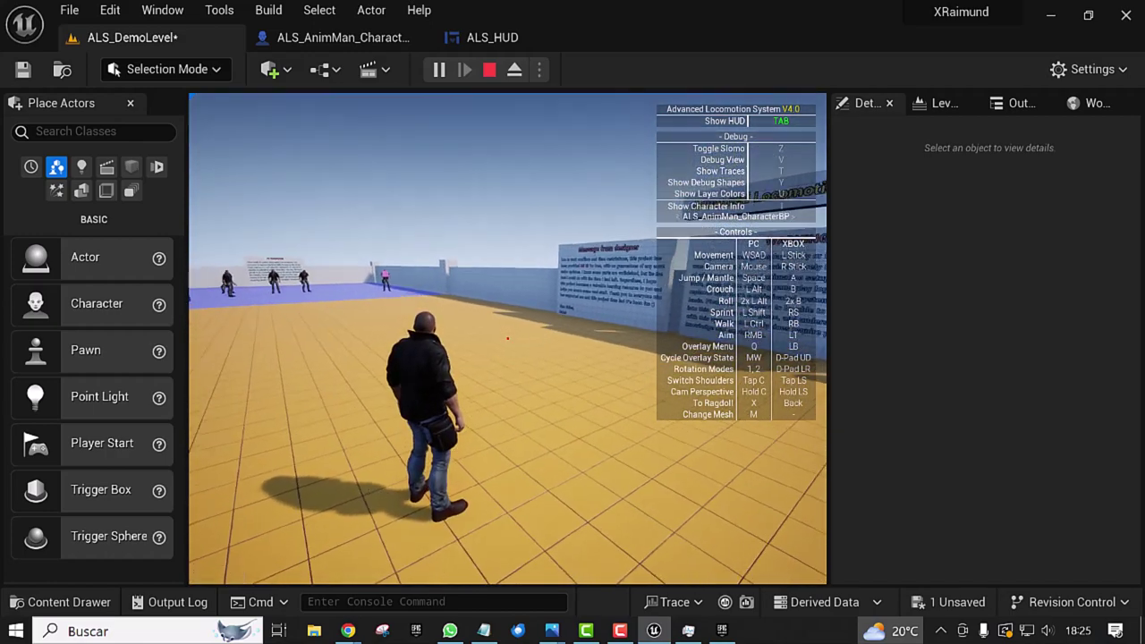
key("Escape")
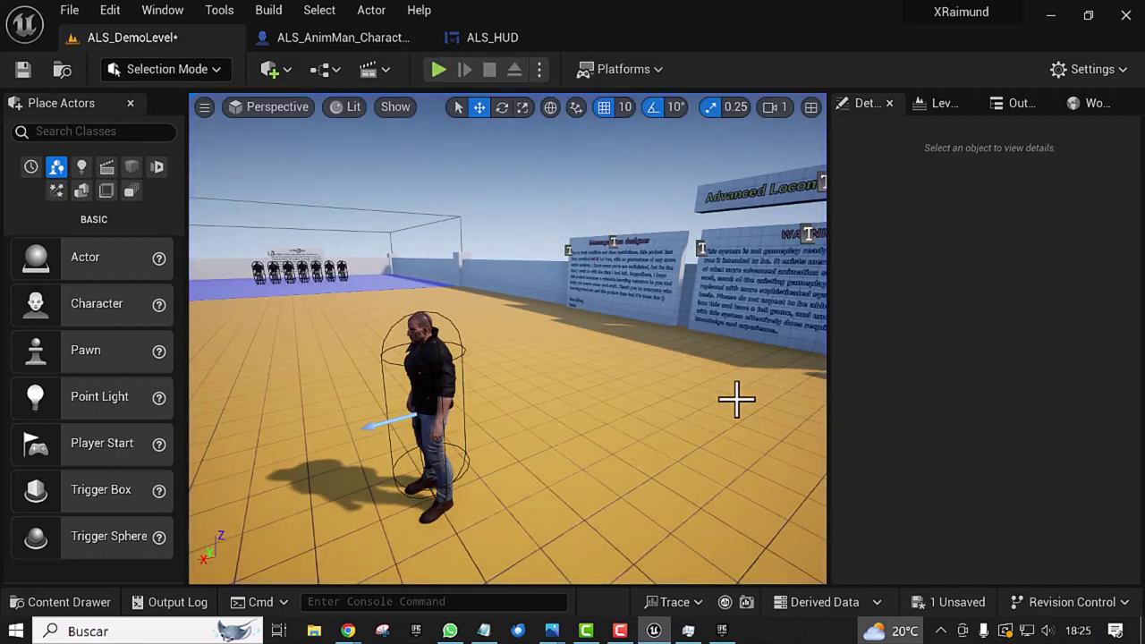
right_click_drag(565, 385, 528, 386)
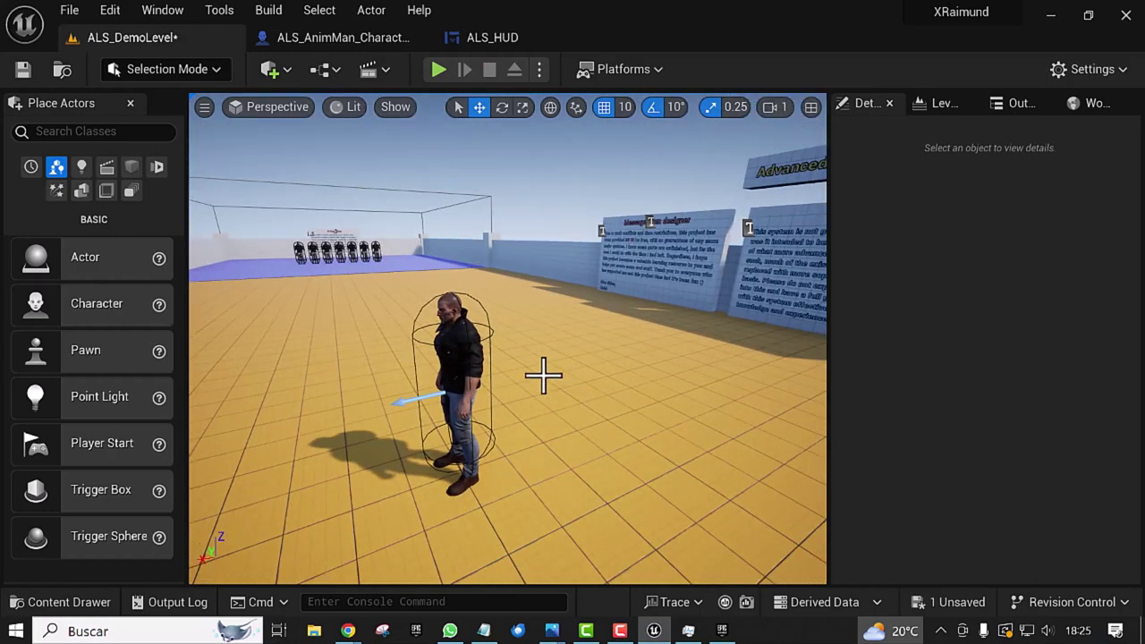
key("ctrl+space")
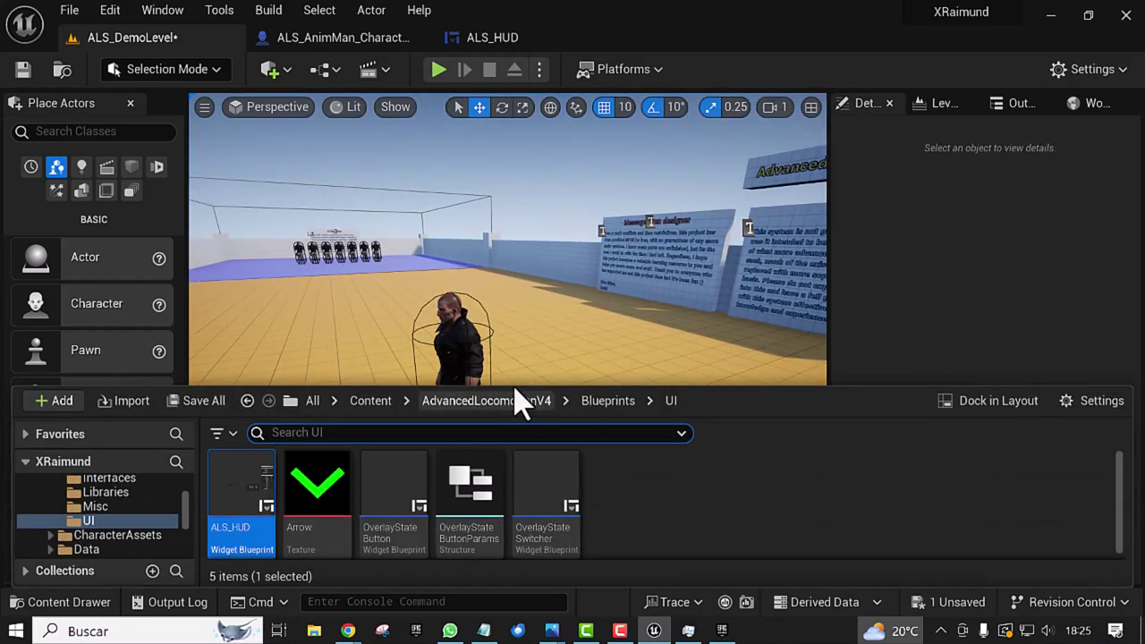
Step: Inspect the character Blueprint's Event Graph and component list around the Break Hit Result node
left_click(328, 41)
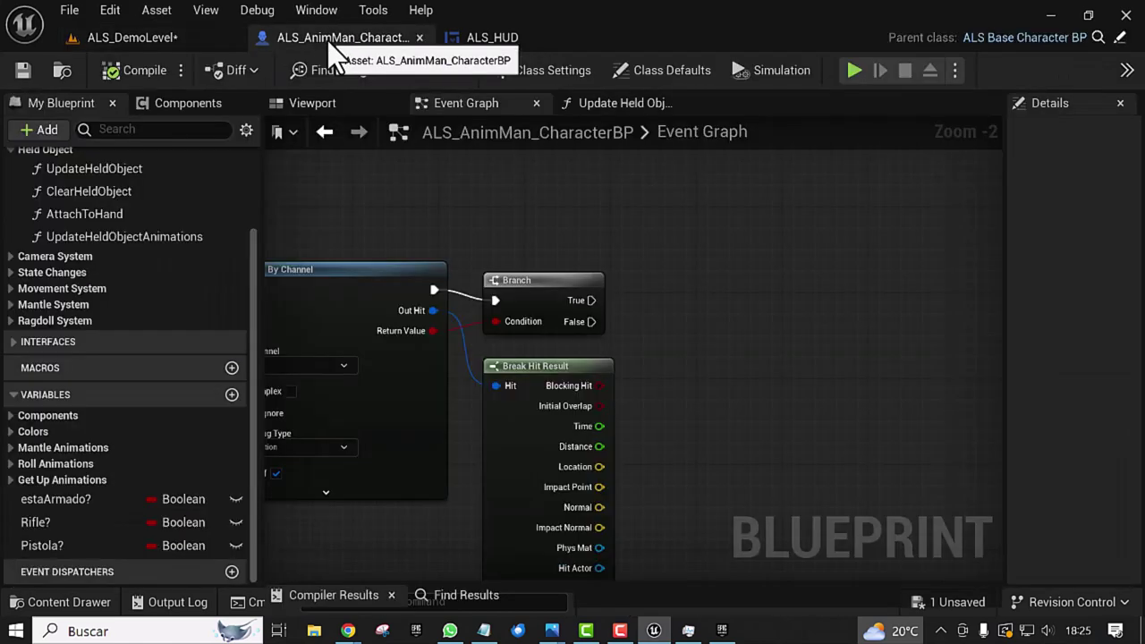
right_click_drag(586, 310, 621, 264)
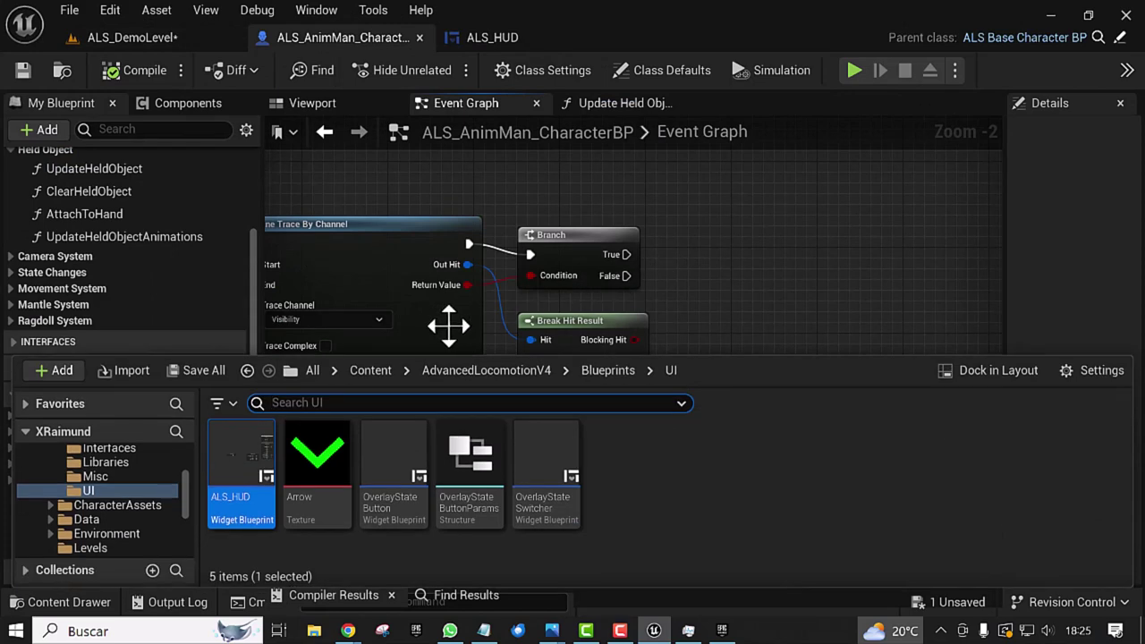
left_click(186, 106)
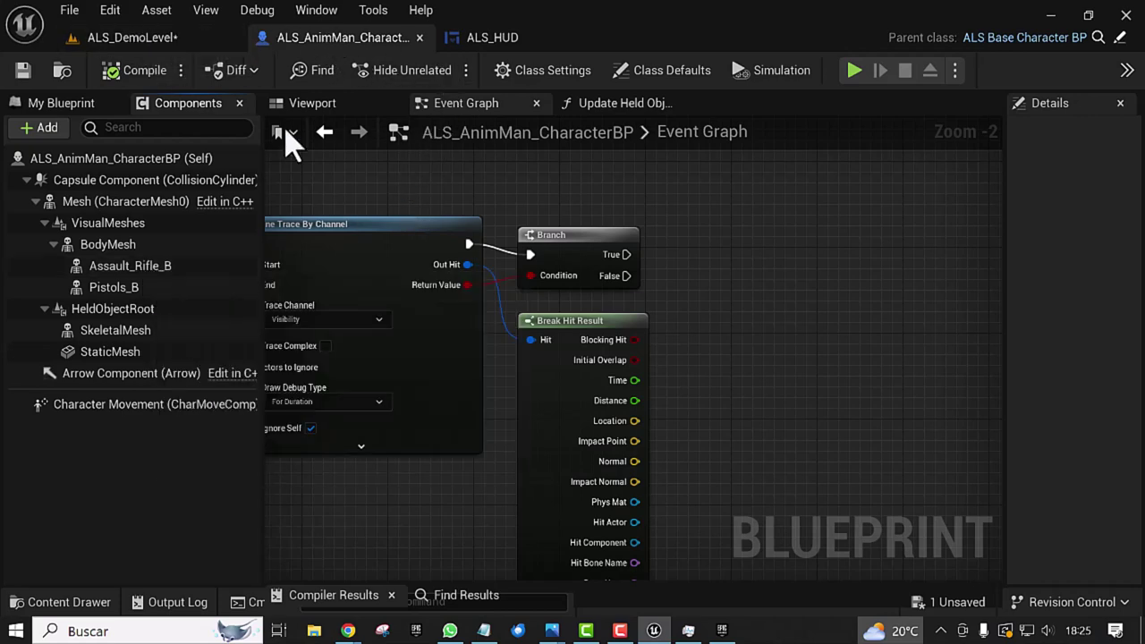
right_click_drag(745, 285, 725, 204)
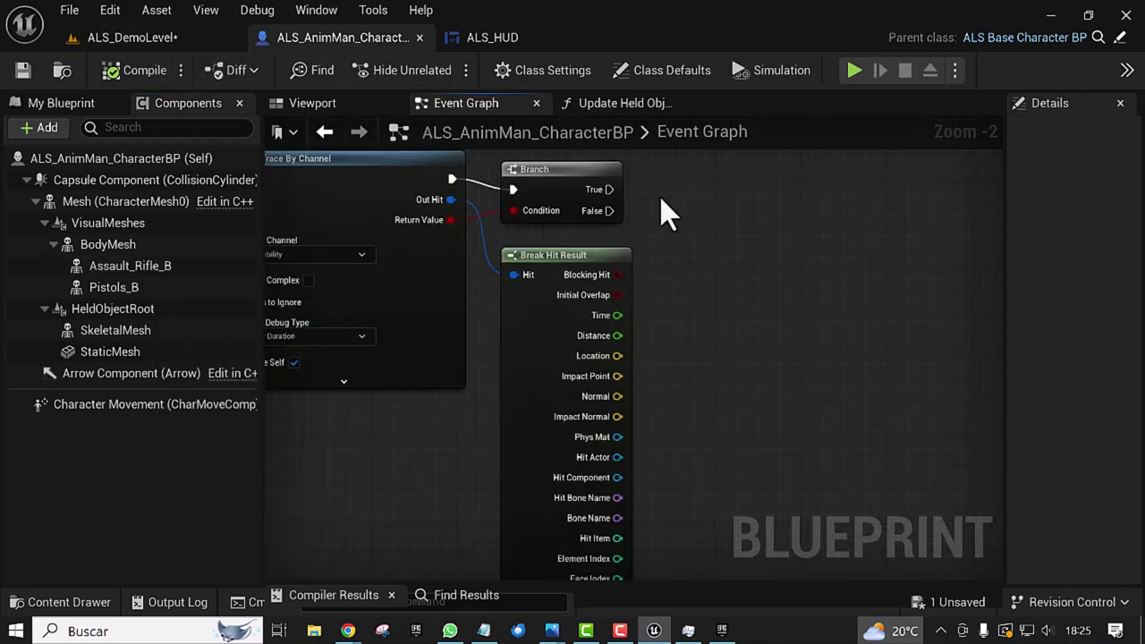
Step: Browse the content drawer from Content into MilitaryWeapDark > Weapons
key("ctrl+space")
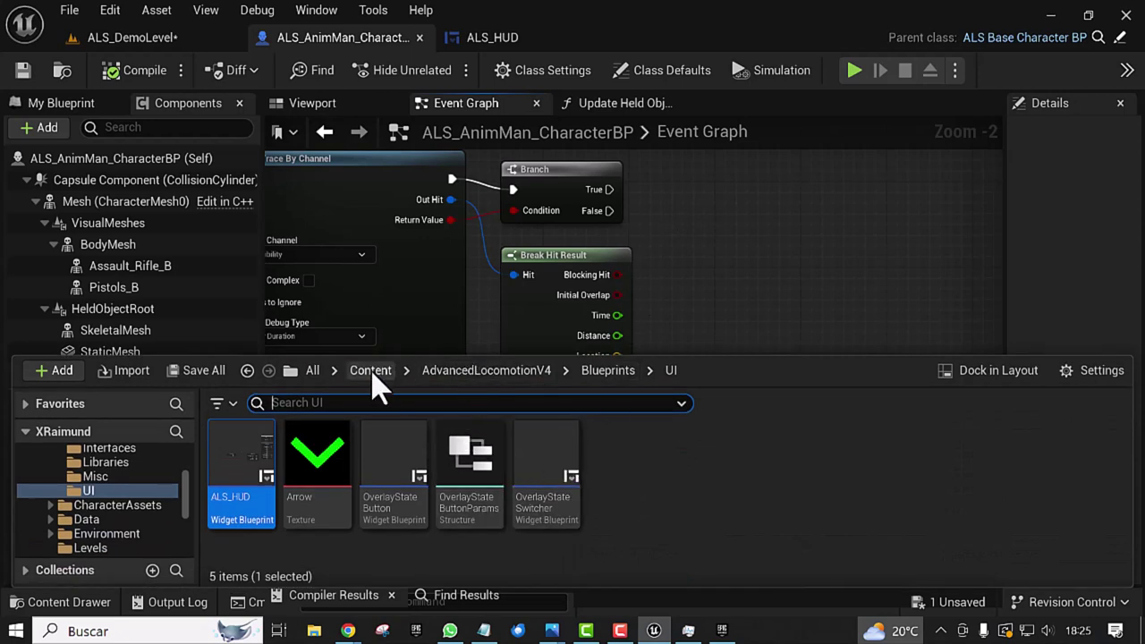
left_click(370, 371)
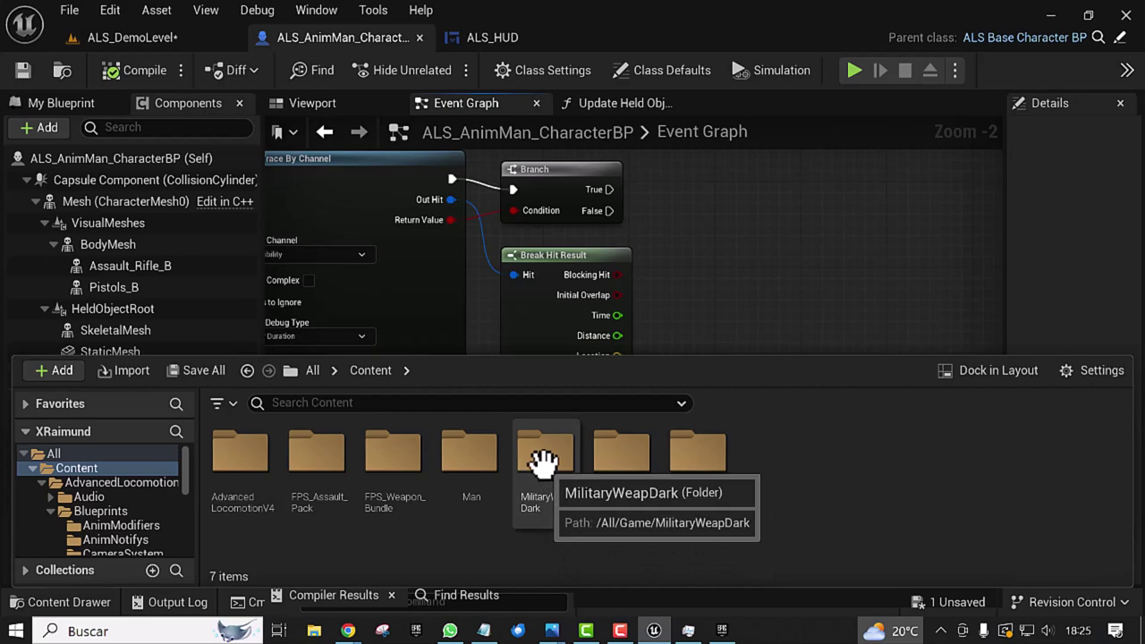
double_click(542, 461)
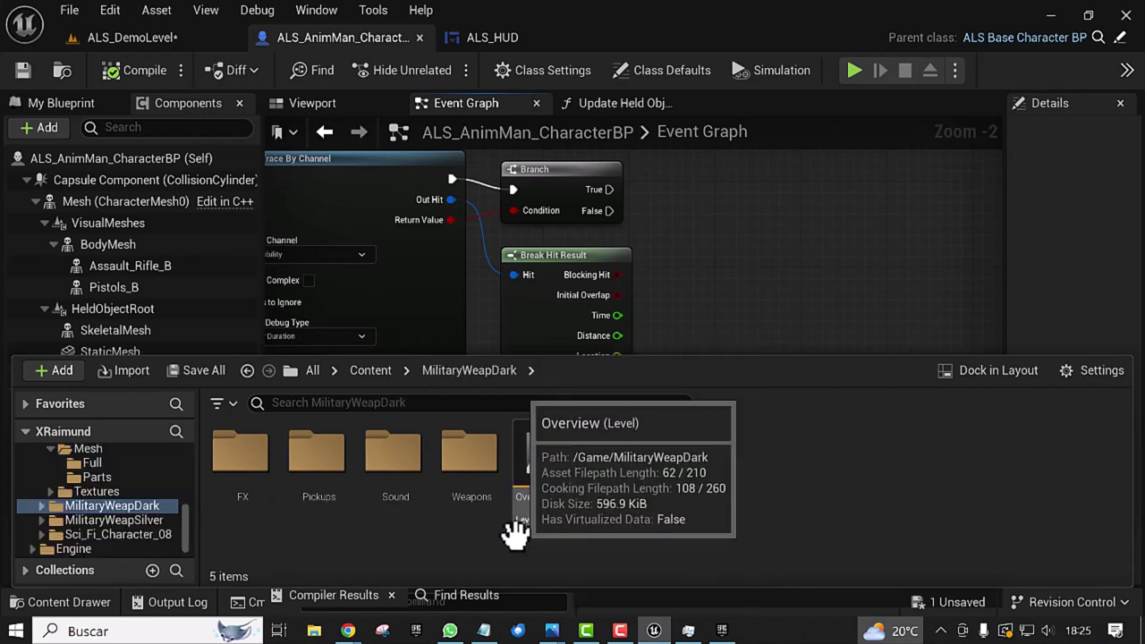
double_click(461, 454)
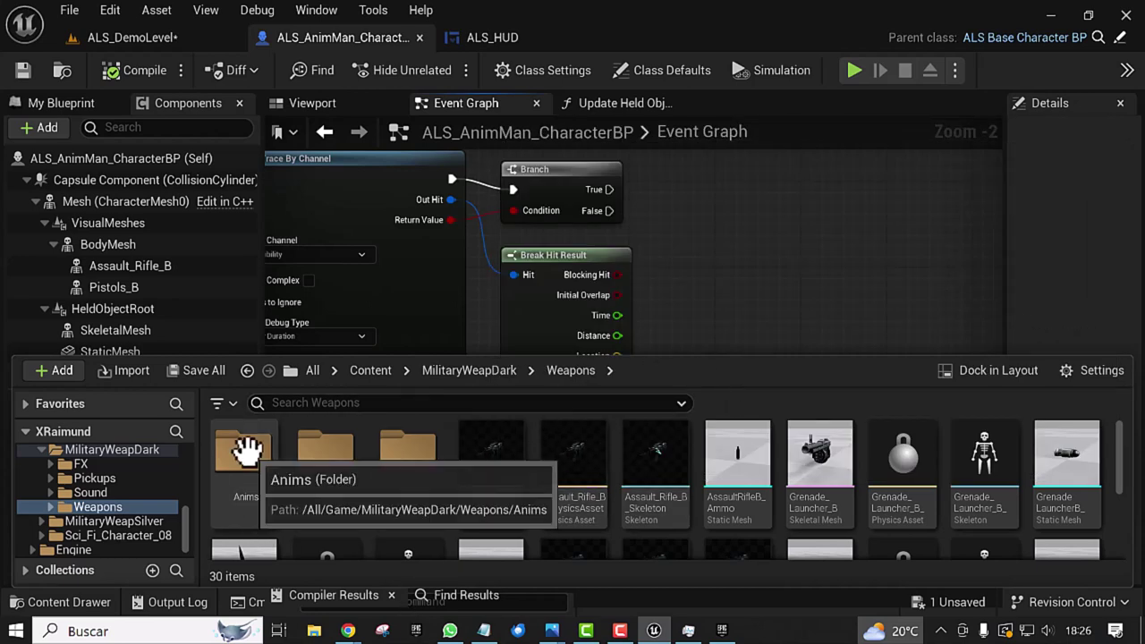
Step: Open the Anims folder, enlarge the drawer, browse the 18 animations and select Fire_Rifle_W
left_click(242, 463)
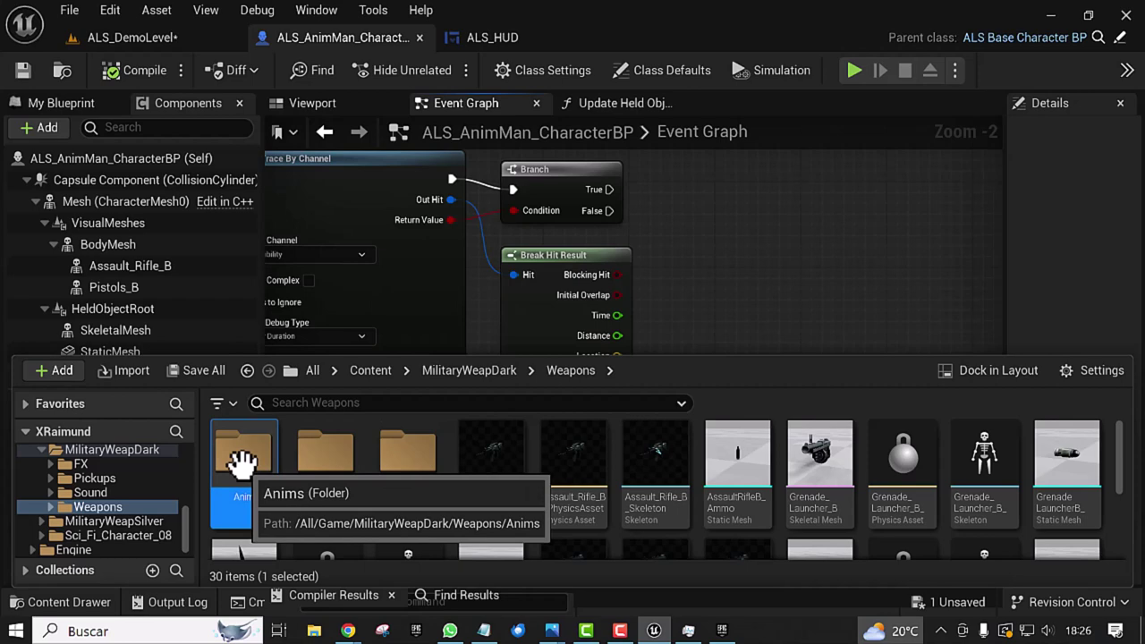
double_click(241, 462)
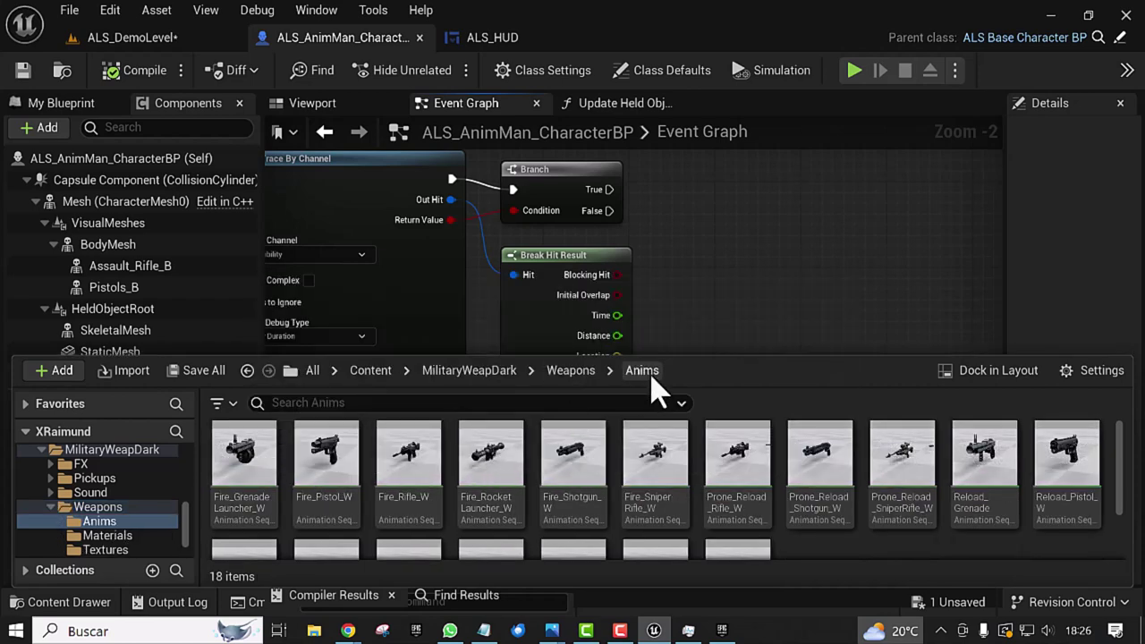
left_click_drag(655, 356, 642, 287)
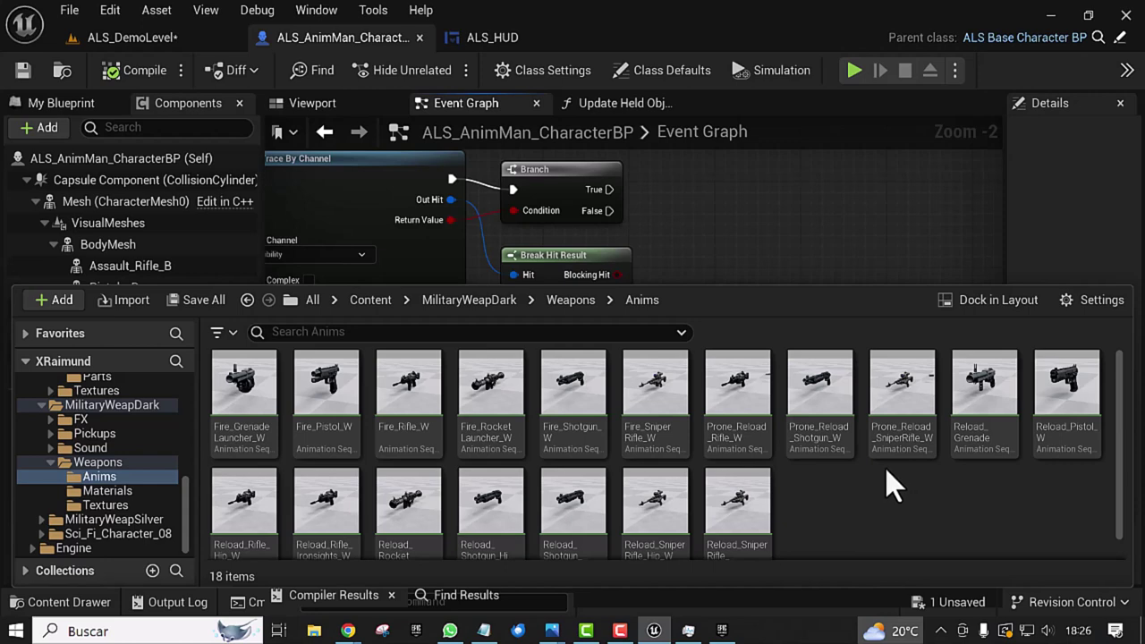
scroll(752, 488, "down", 1)
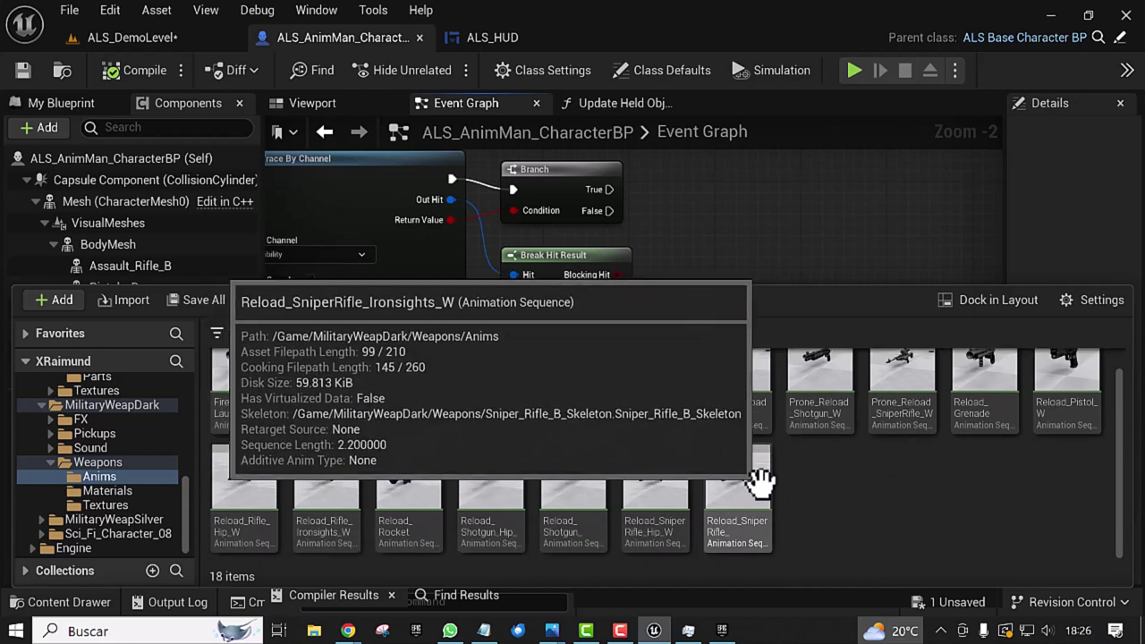
mouse_move(658, 474)
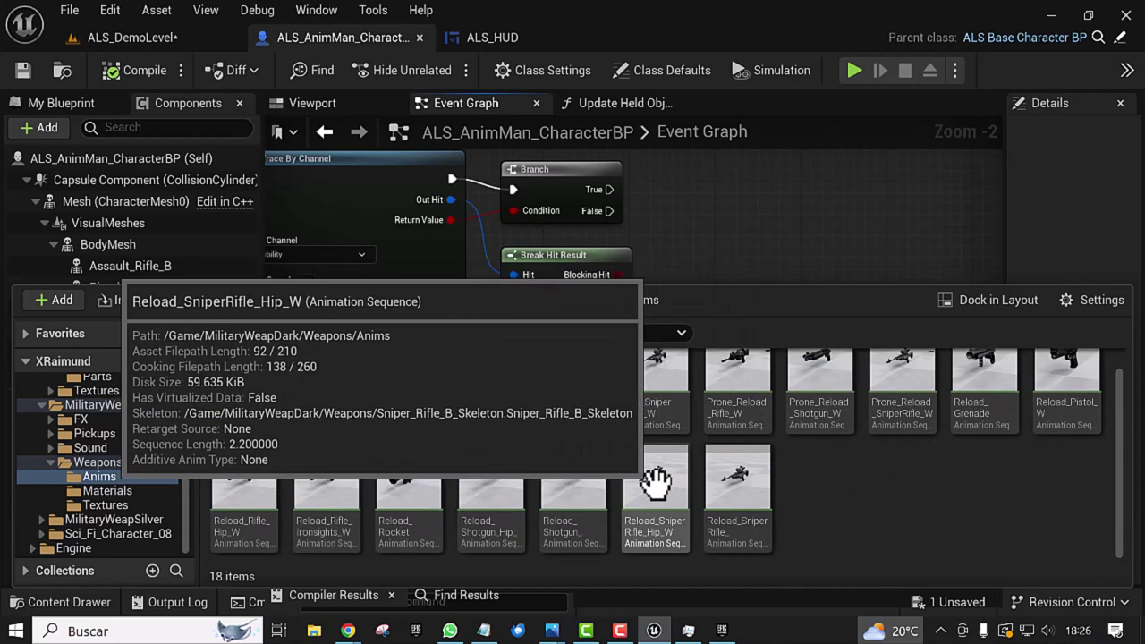
scroll(854, 503, "up", 1)
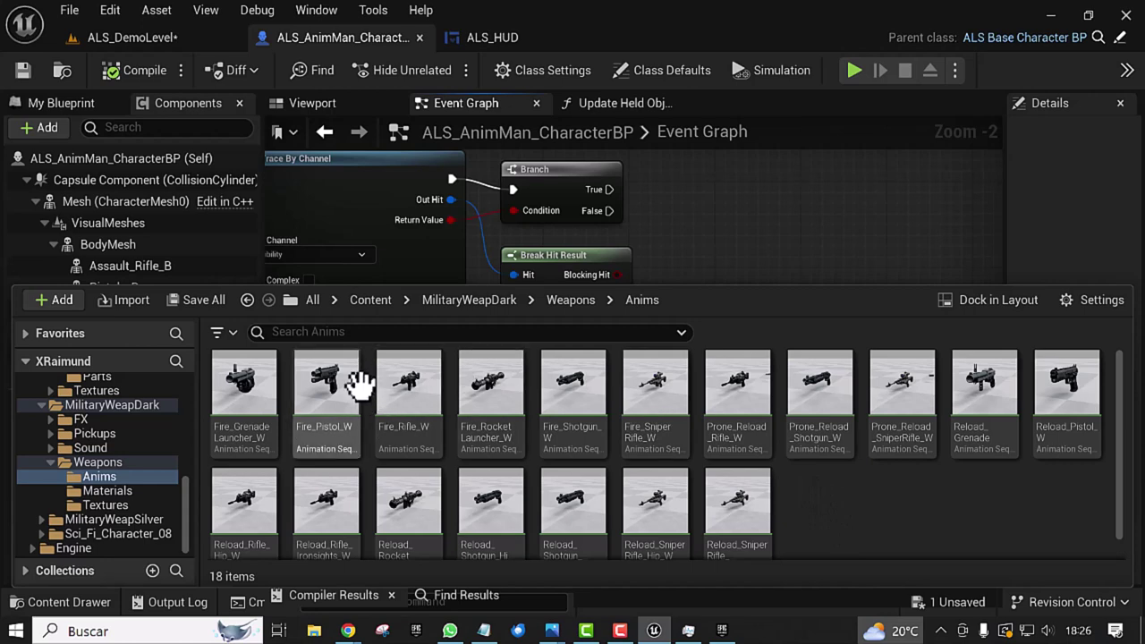
mouse_move(396, 380)
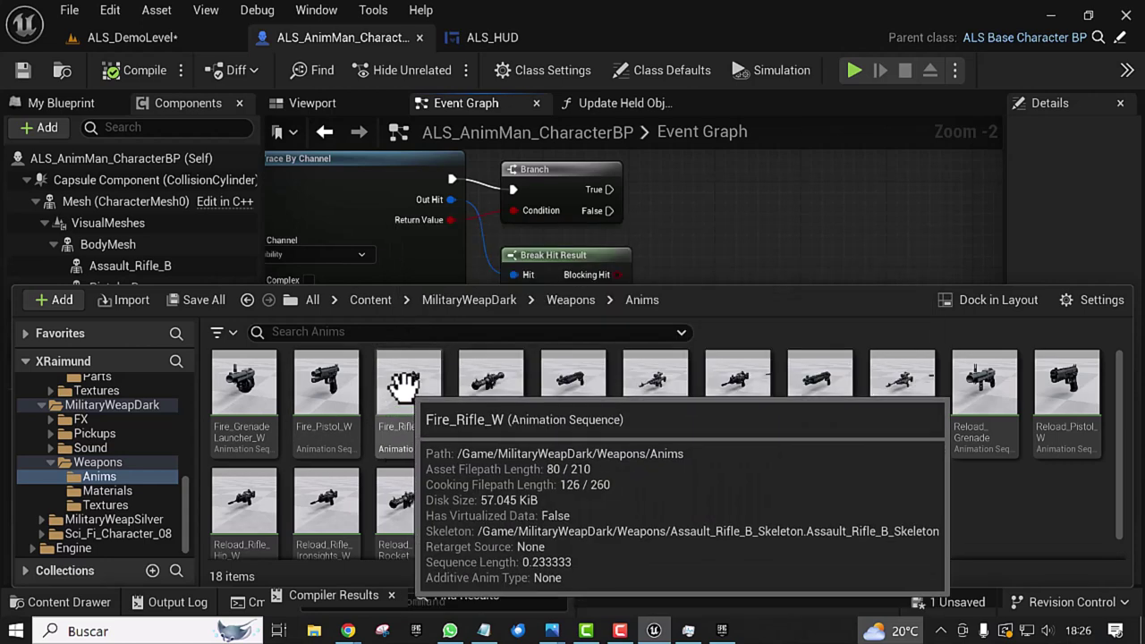
left_click(405, 385)
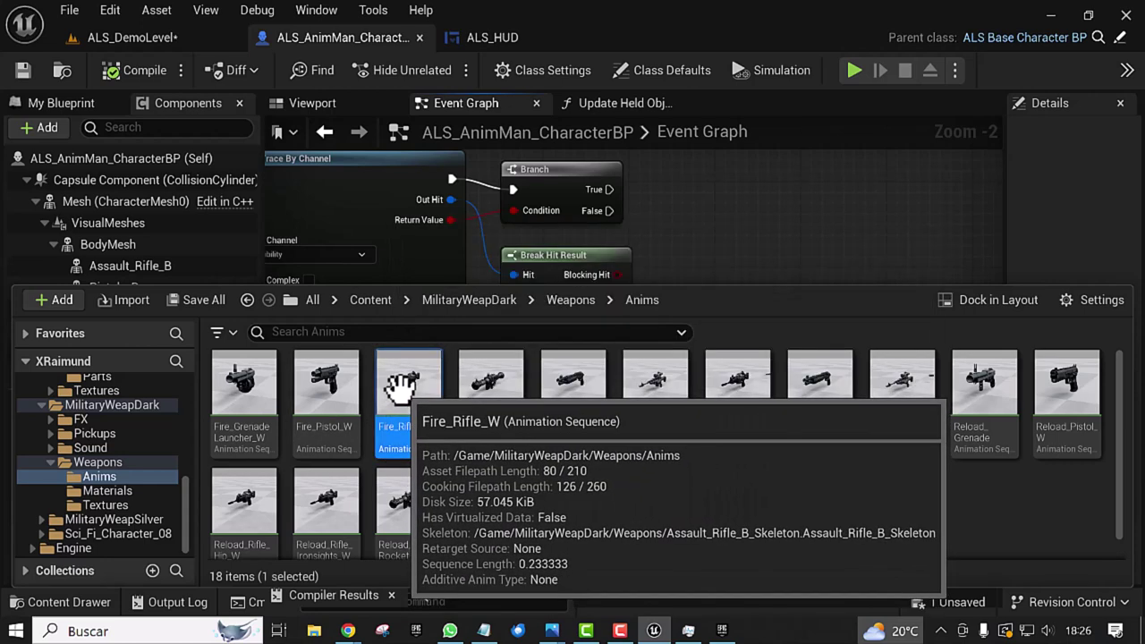
Step: Preview Fire_Rifle_W and its muzzle-flash notify from several angles, then close its editor
double_click(403, 387)
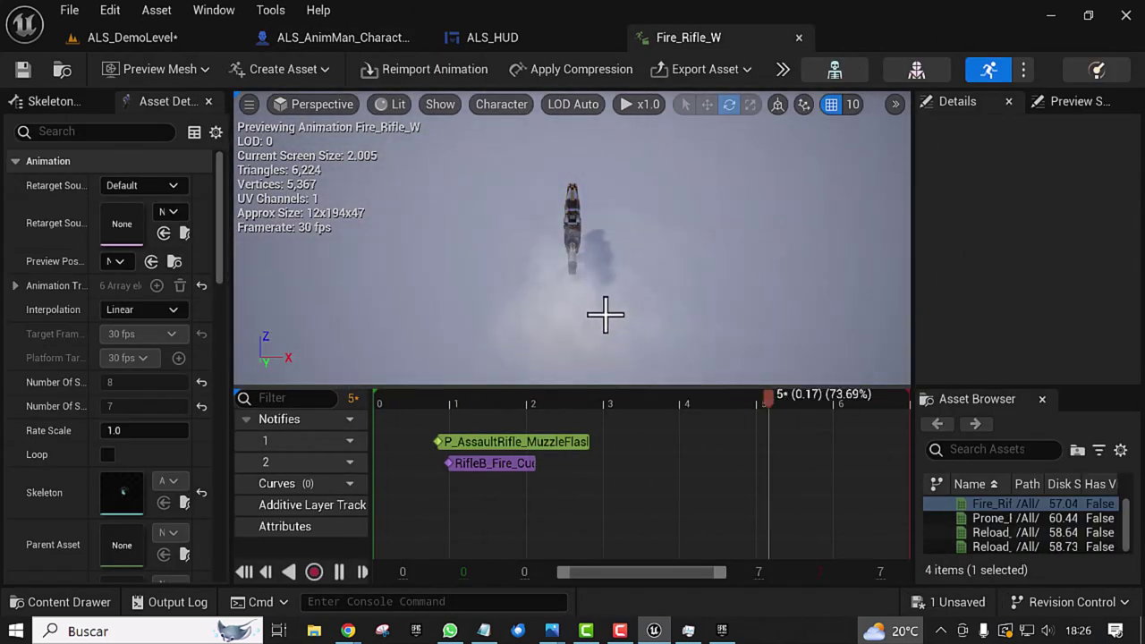
right_click_drag(649, 263, 646, 224)
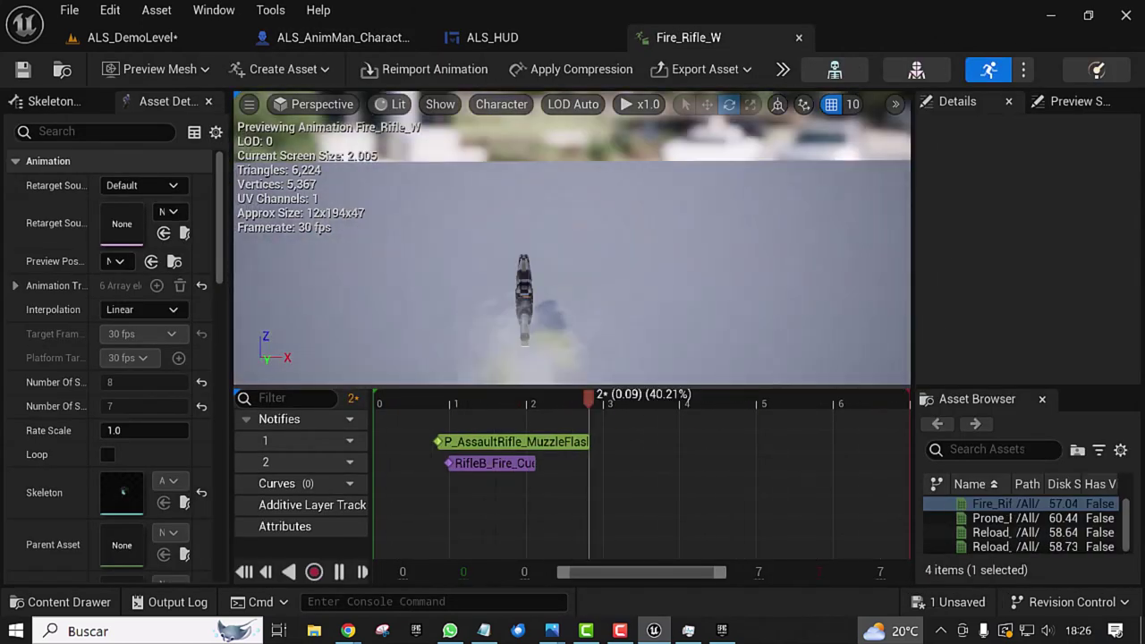
right_click_drag(652, 299, 651, 299)
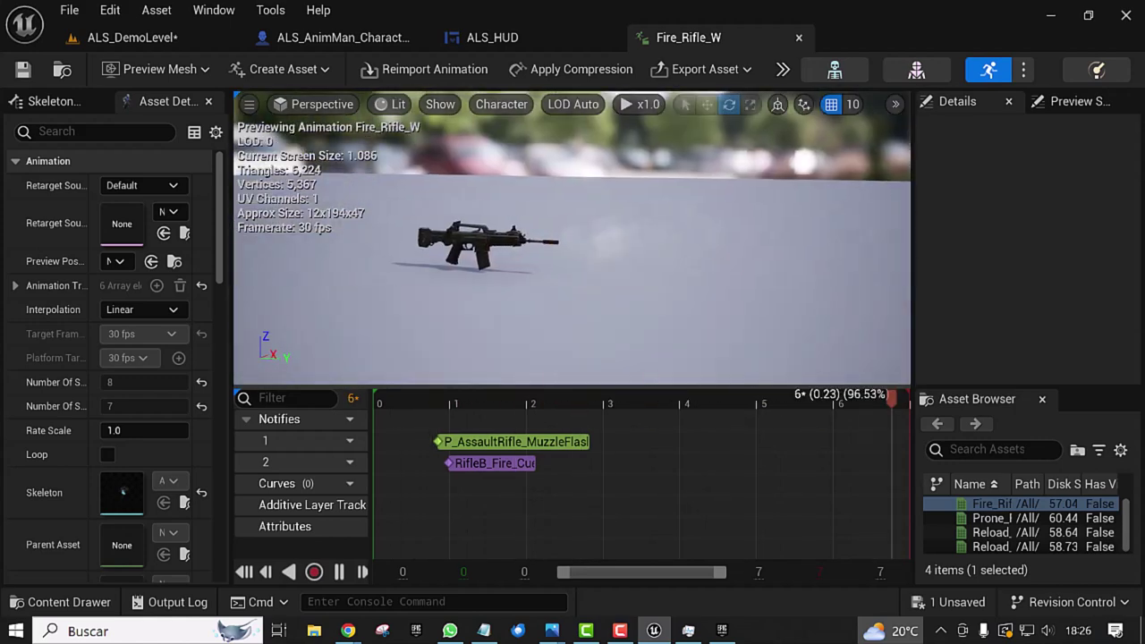
scroll(573, 238, "up", 5)
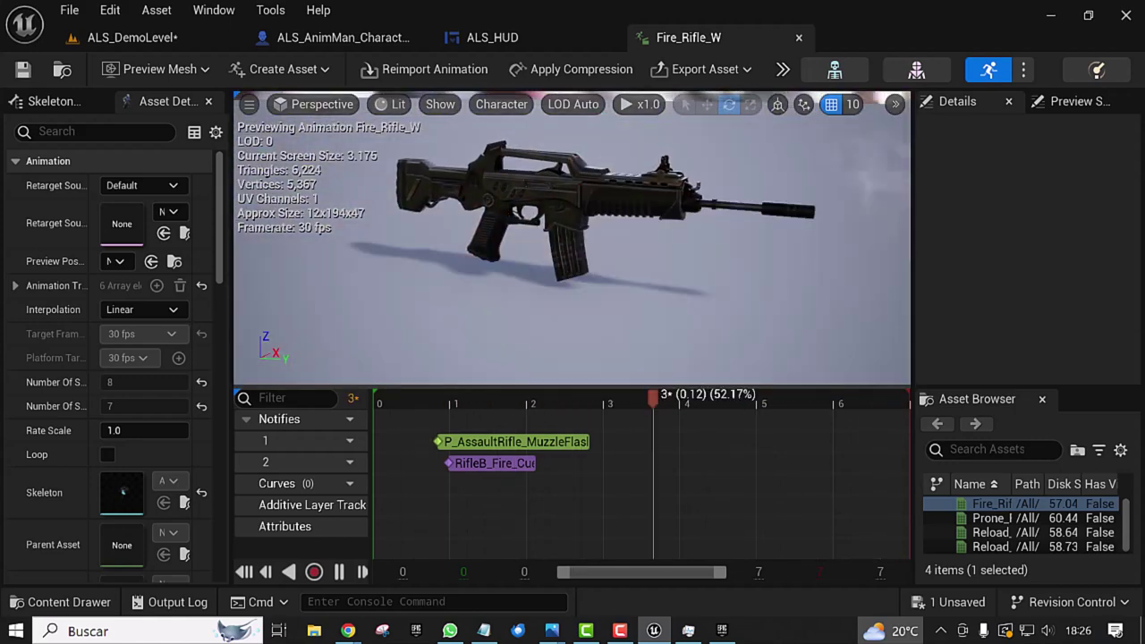
right_click_drag(573, 237, 555, 224)
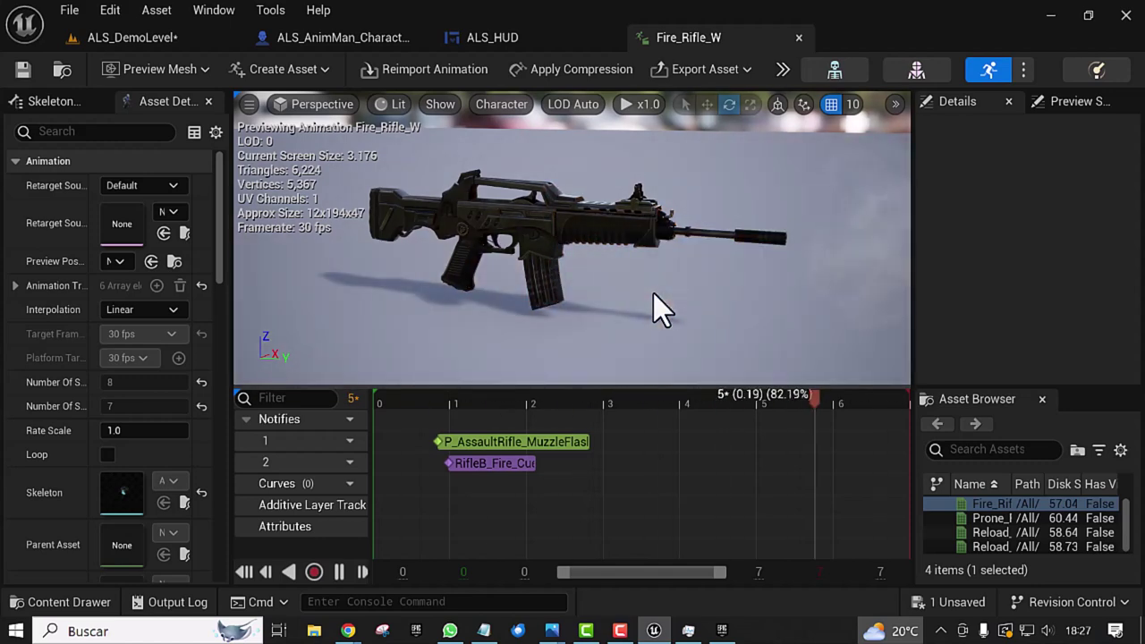
mouse_move(653, 293)
right_mouse_down()
mouse_move(631, 279)
mouse_move(642, 291)
right_mouse_up()
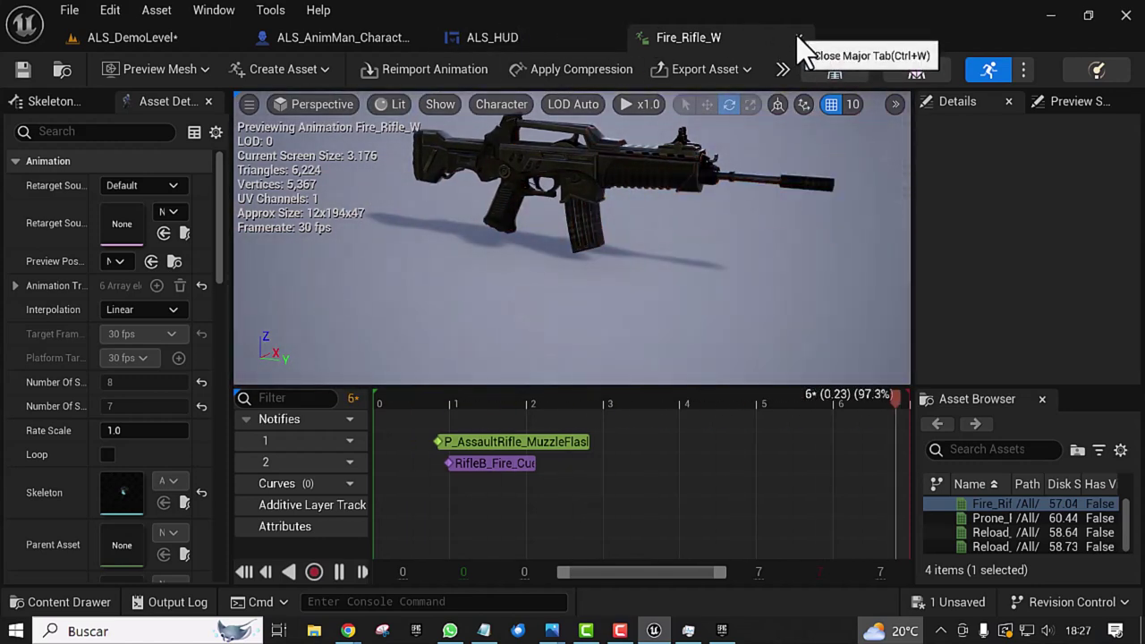
left_click(799, 38)
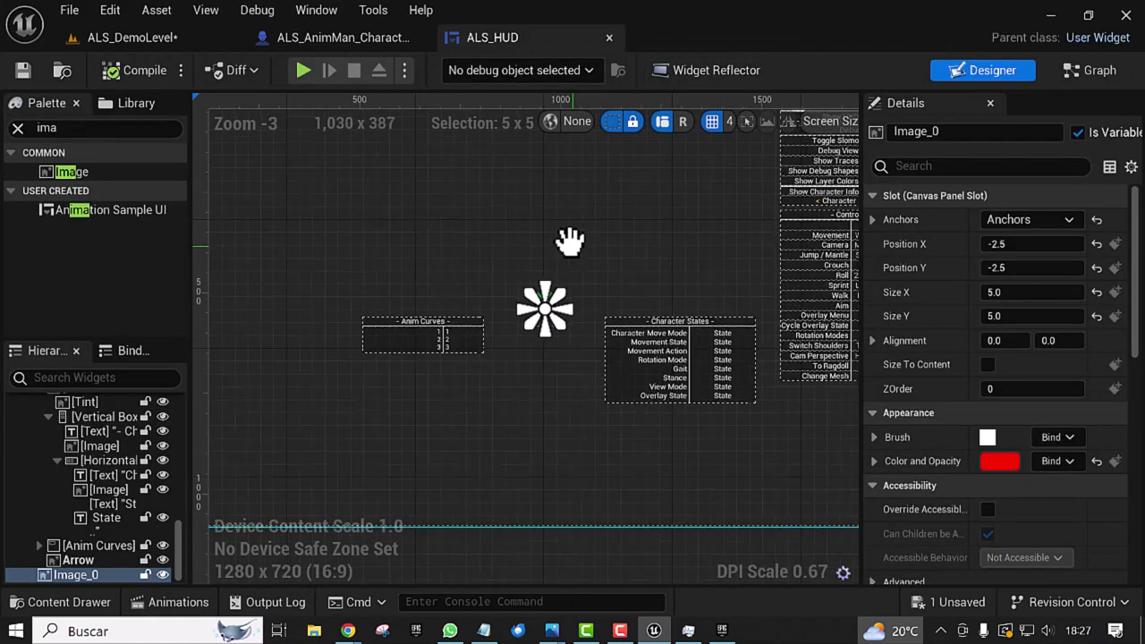
Step: Return to the ALS_AnimMan_CharacterBP Event Graph and make room after the Branch node
key("ctrl+space")
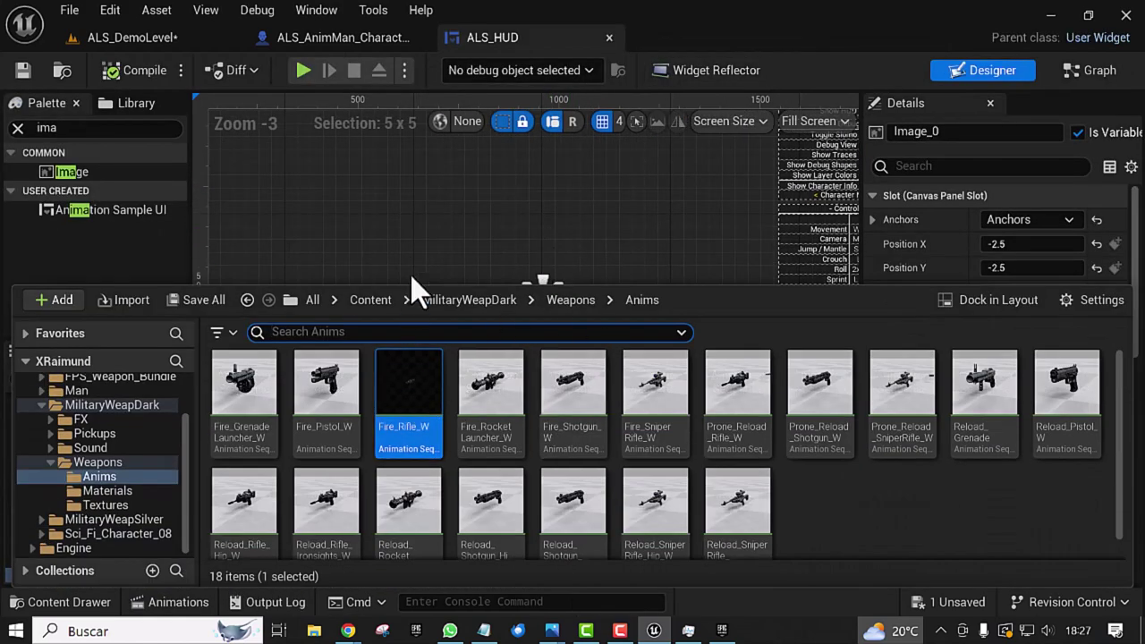
scroll(376, 250, "down", 2)
left_click(310, 40)
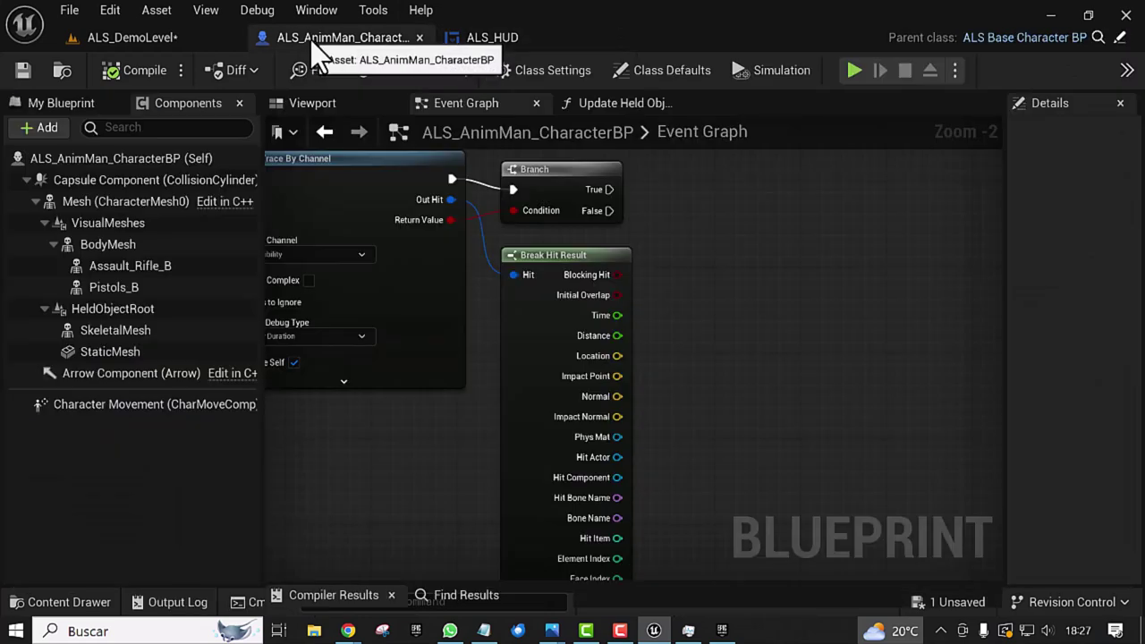
right_click_drag(665, 294, 548, 510)
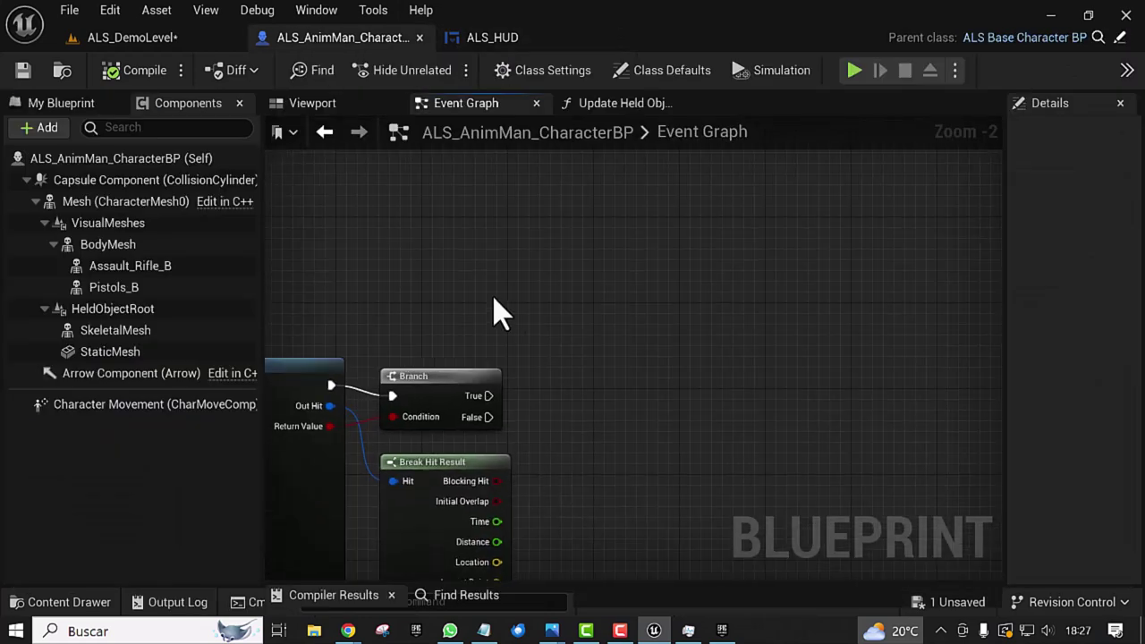
mouse_move(442, 369)
left_mouse_down()
mouse_move(461, 359)
mouse_move(574, 386)
left_mouse_up()
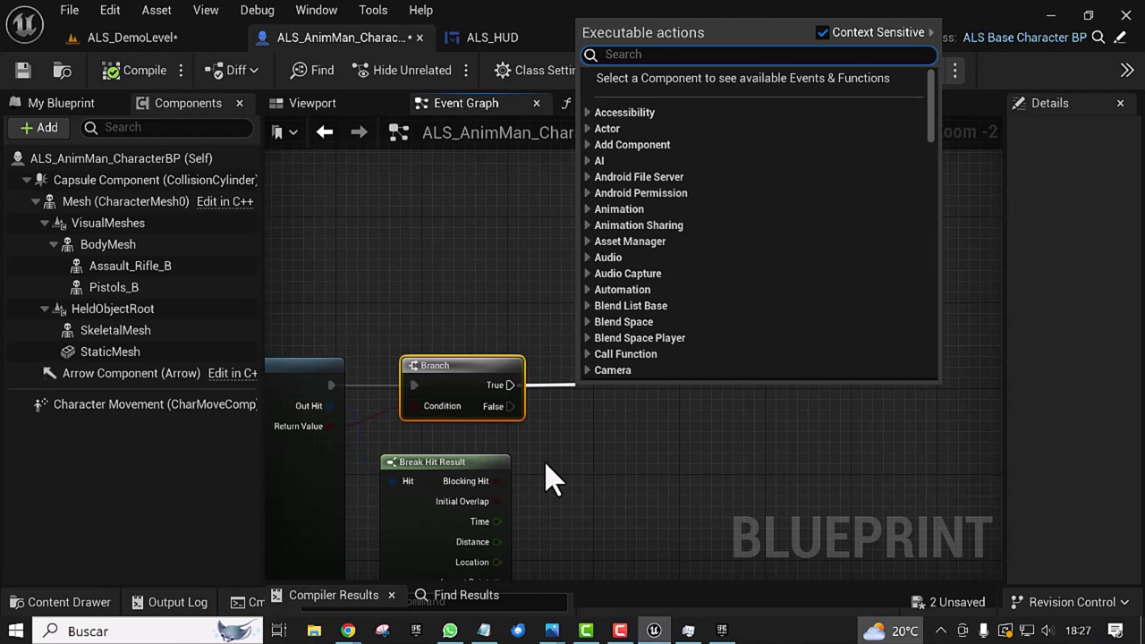
Step: Add a Sequence node off the Branch's True output and give it two extra output pins
type("seq")
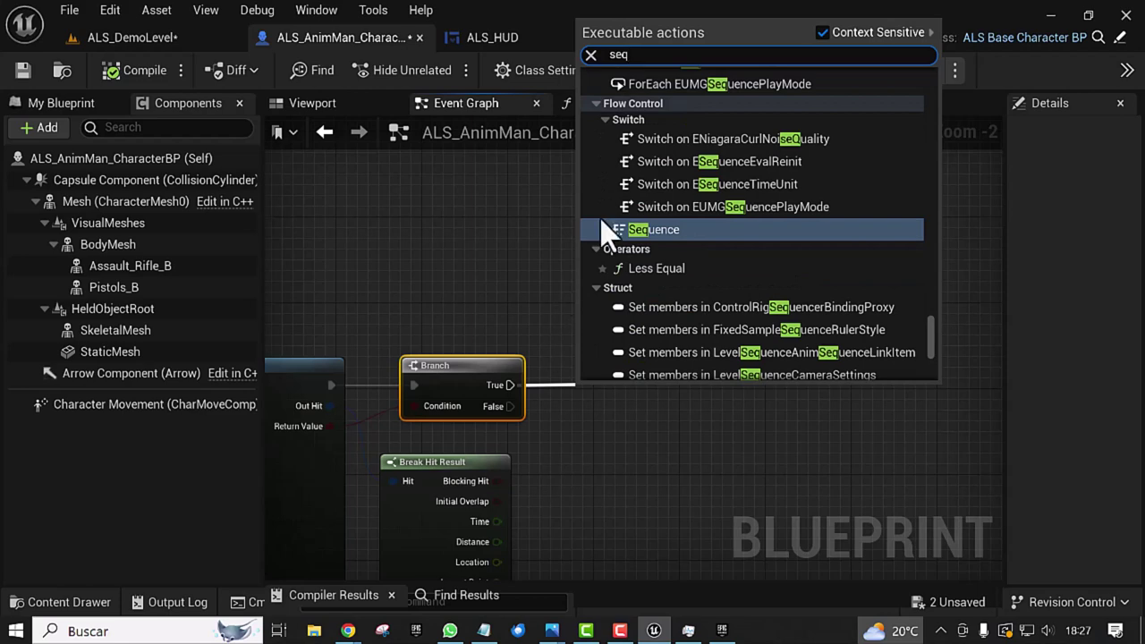
left_click(668, 231)
left_click_drag(618, 384, 640, 362)
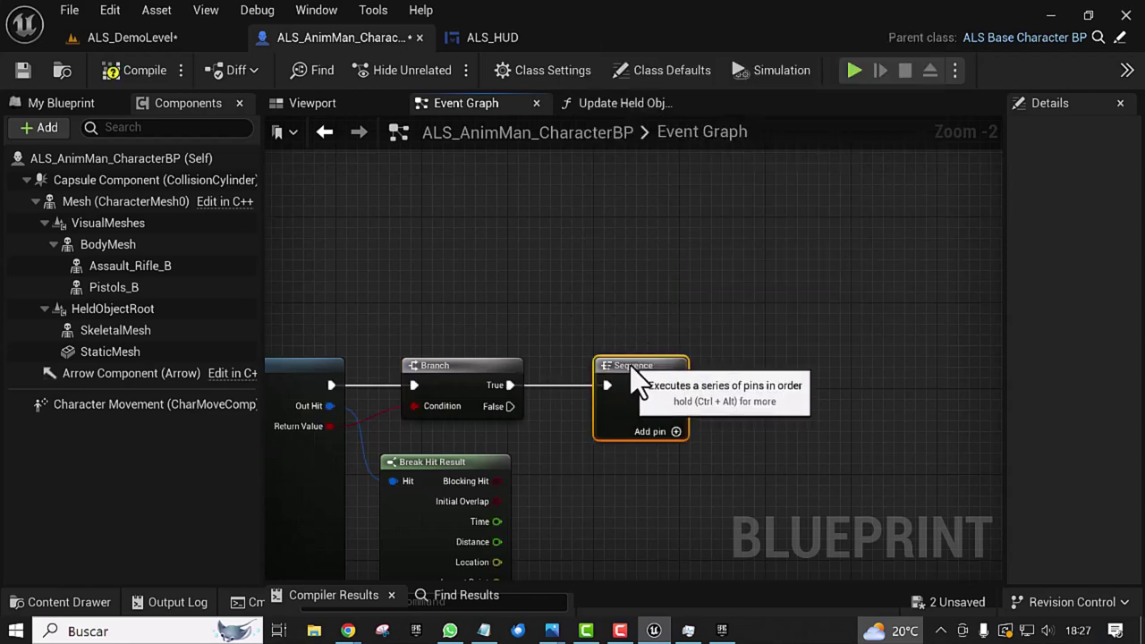
left_click(676, 432)
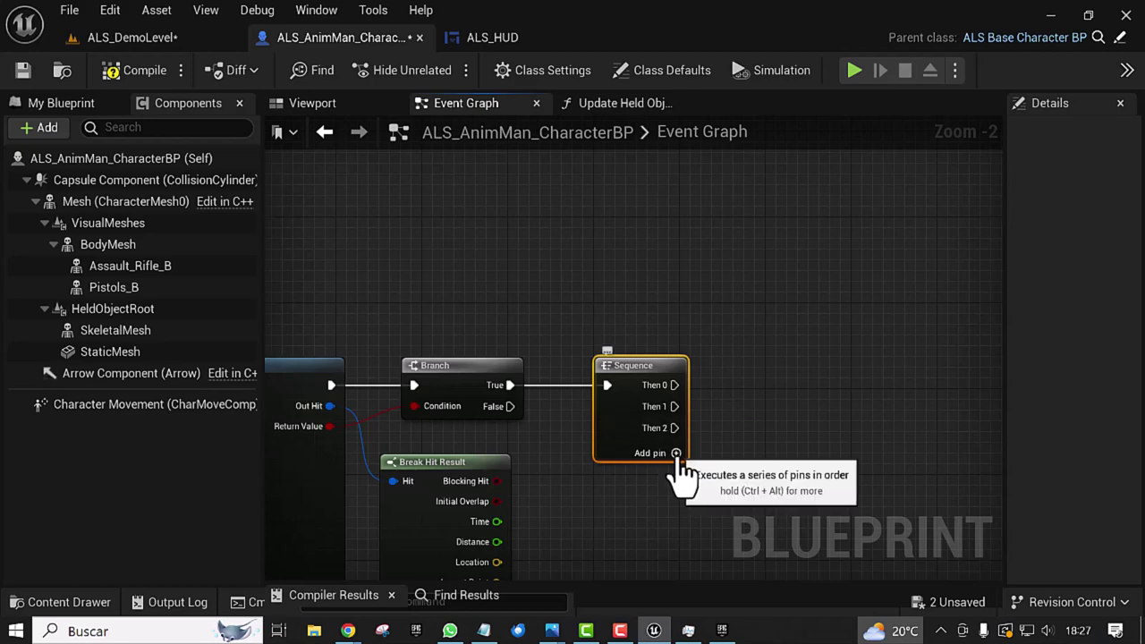
left_click(677, 453)
scroll(573, 535, "down", 2)
mouse_move(558, 537)
right_mouse_down()
mouse_move(836, 460)
mouse_move(890, 427)
right_mouse_up()
right_click_drag(387, 367, 432, 376)
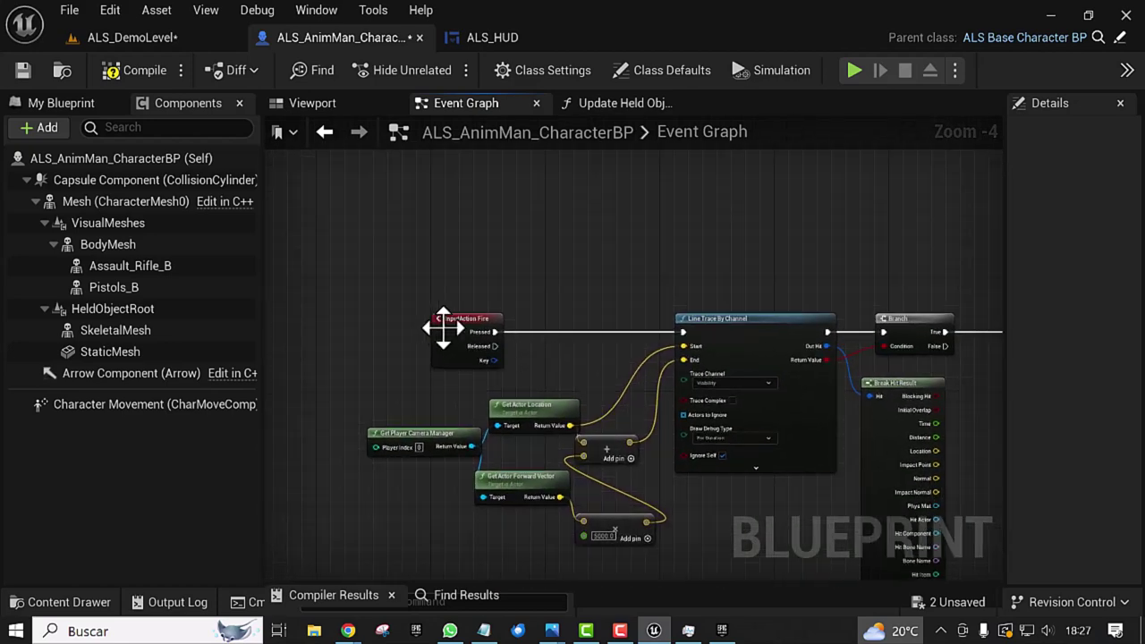
Step: Insert a Branch node from InputAction Fire's Pressed output ahead of Line Trace By Channel
left_click(414, 333)
left_click_drag(413, 333, 406, 326)
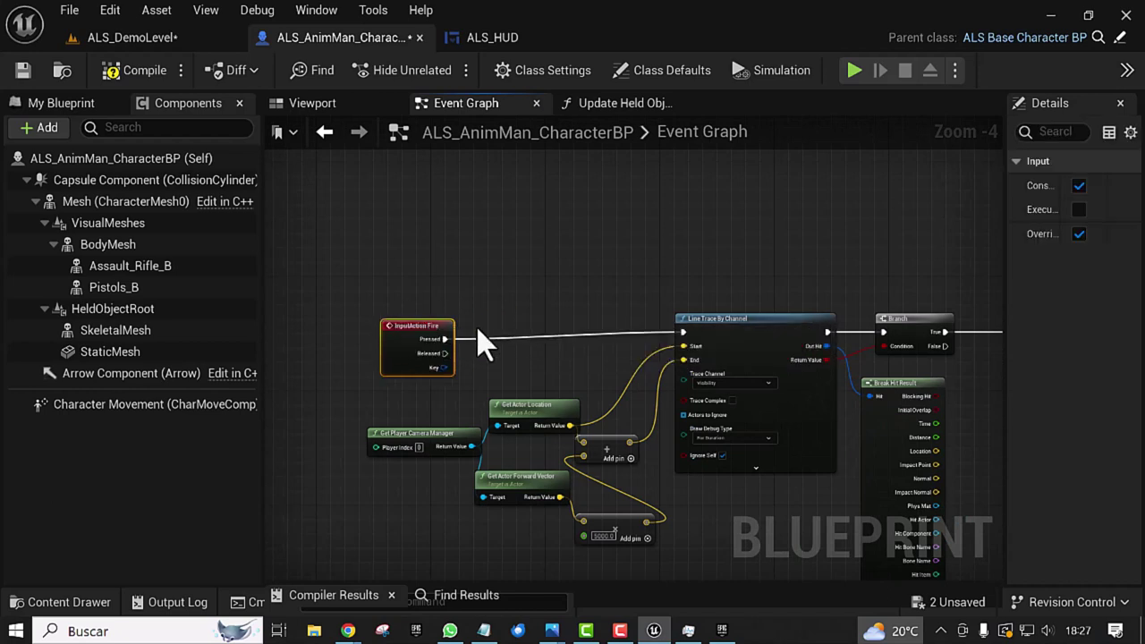
right_click_drag(479, 380, 492, 389)
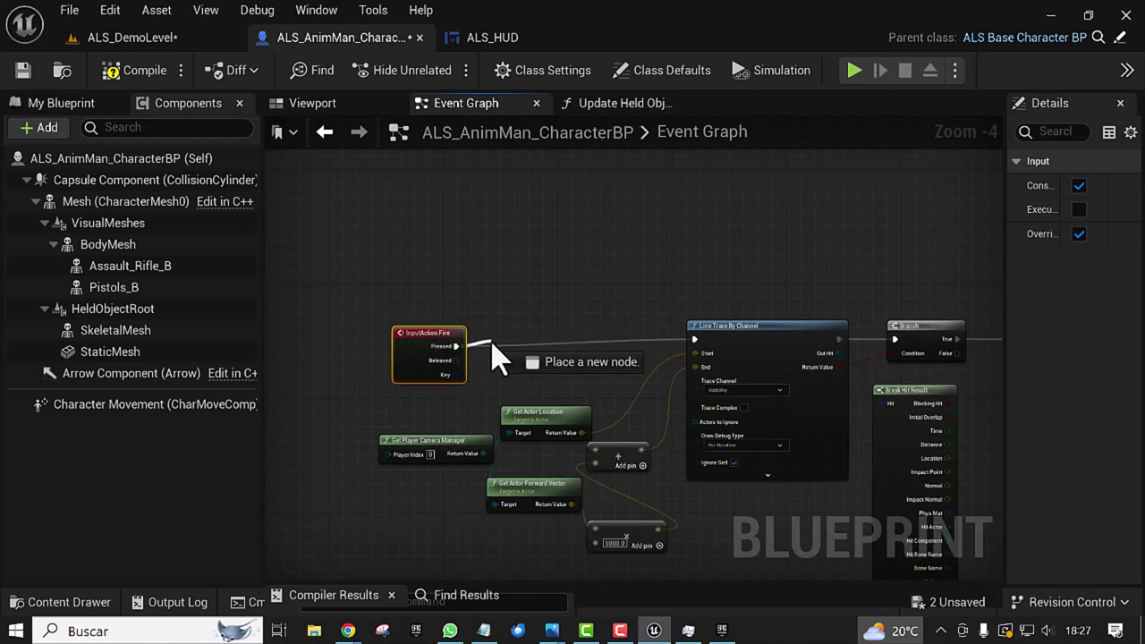
left_click_drag(459, 346, 498, 358)
type("branch")
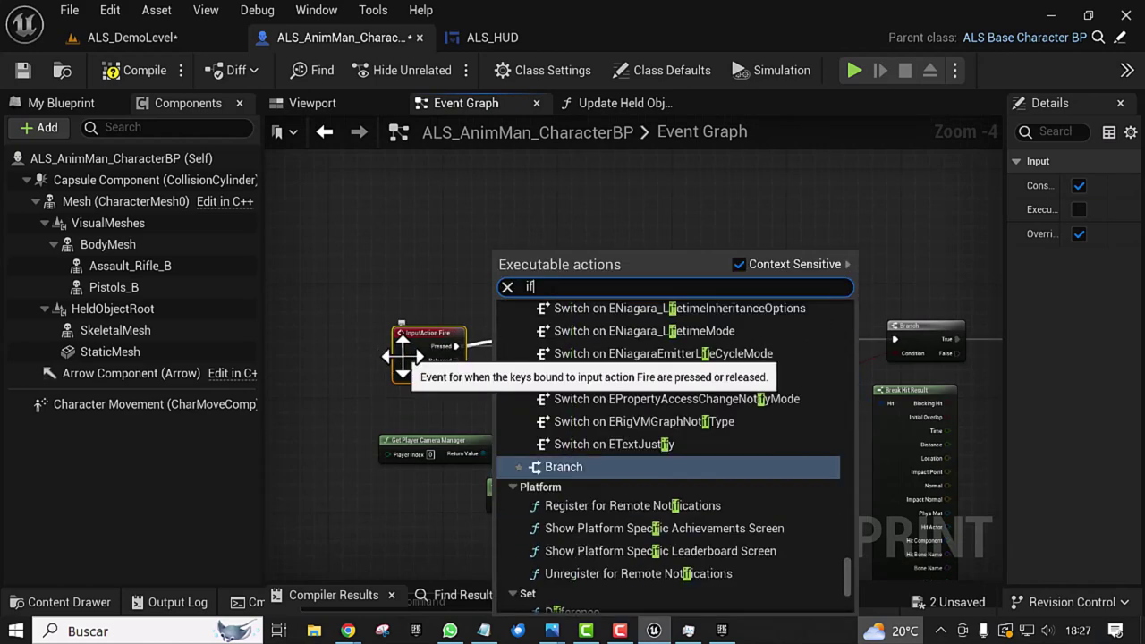
key("Return")
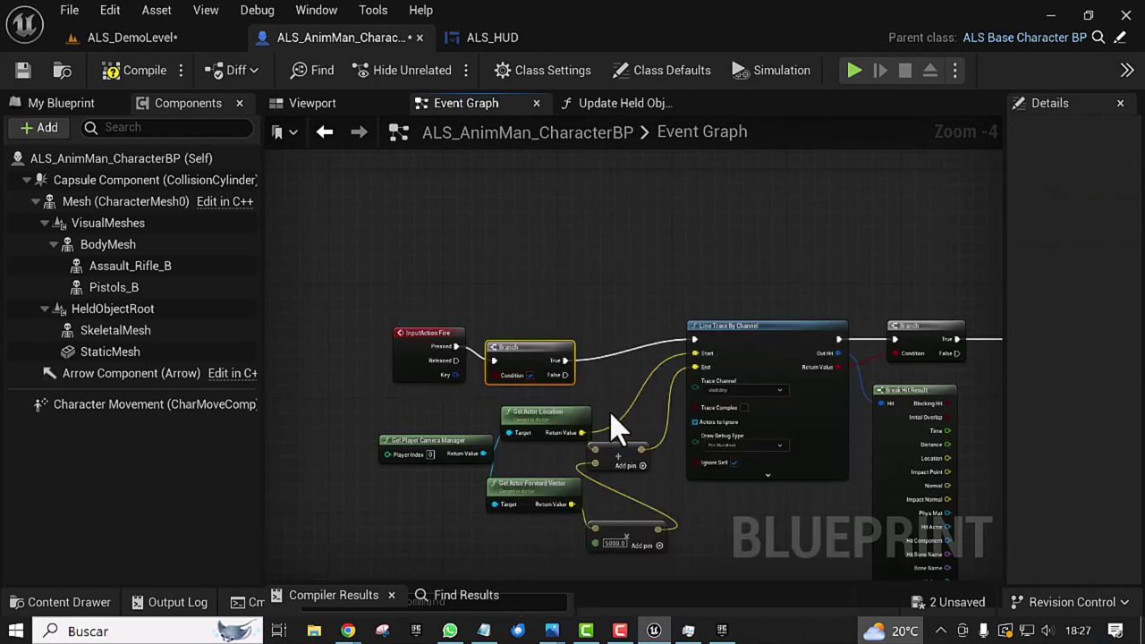
left_click_drag(526, 357, 519, 343)
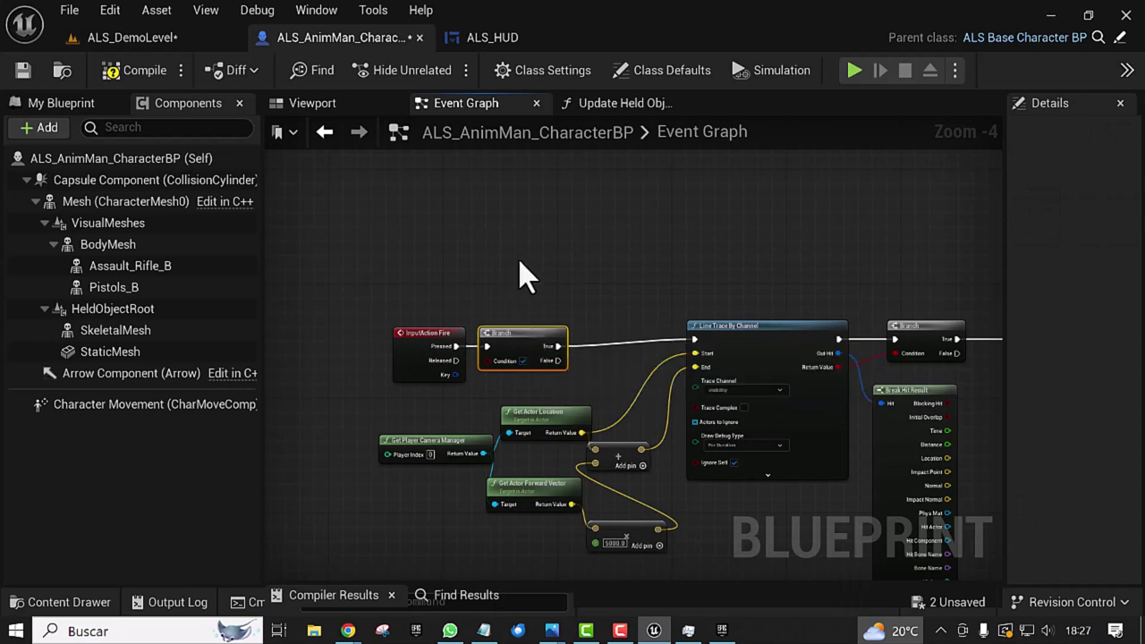
Step: Search the graph's action list for 'cast to', then dismiss it without adding a node
right_click_drag(527, 279, 702, 234)
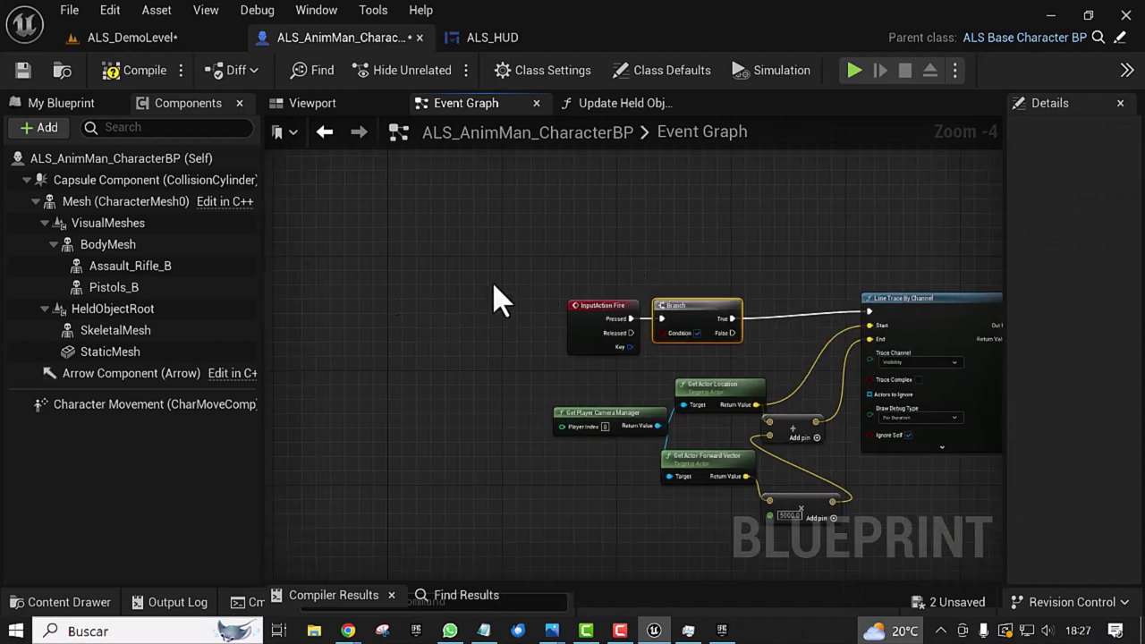
right_click(444, 289)
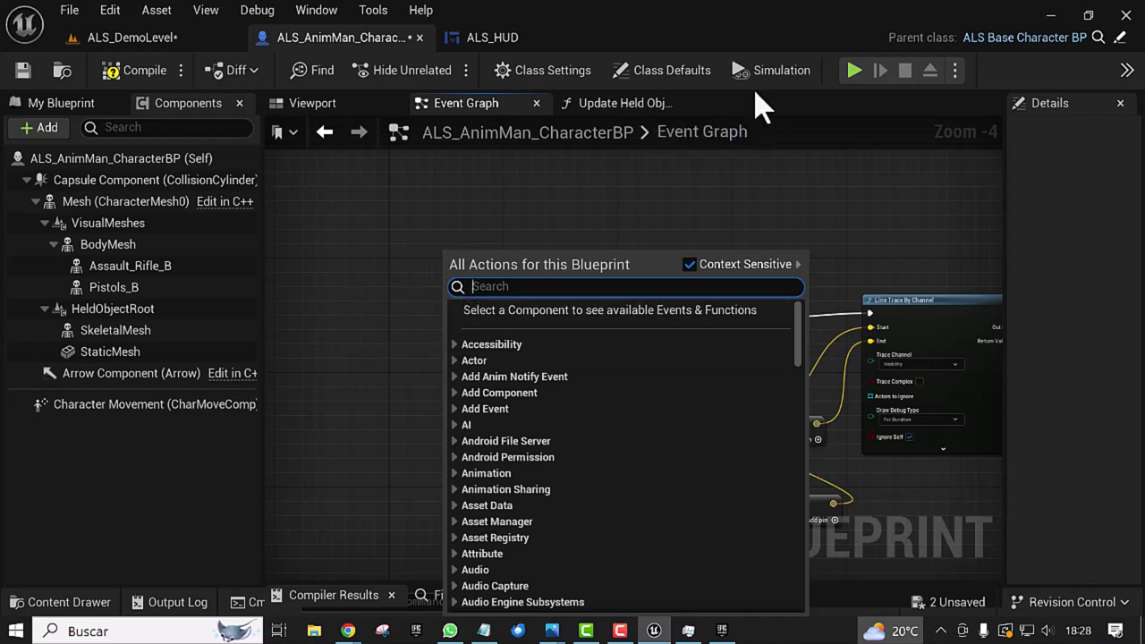
type("ca")
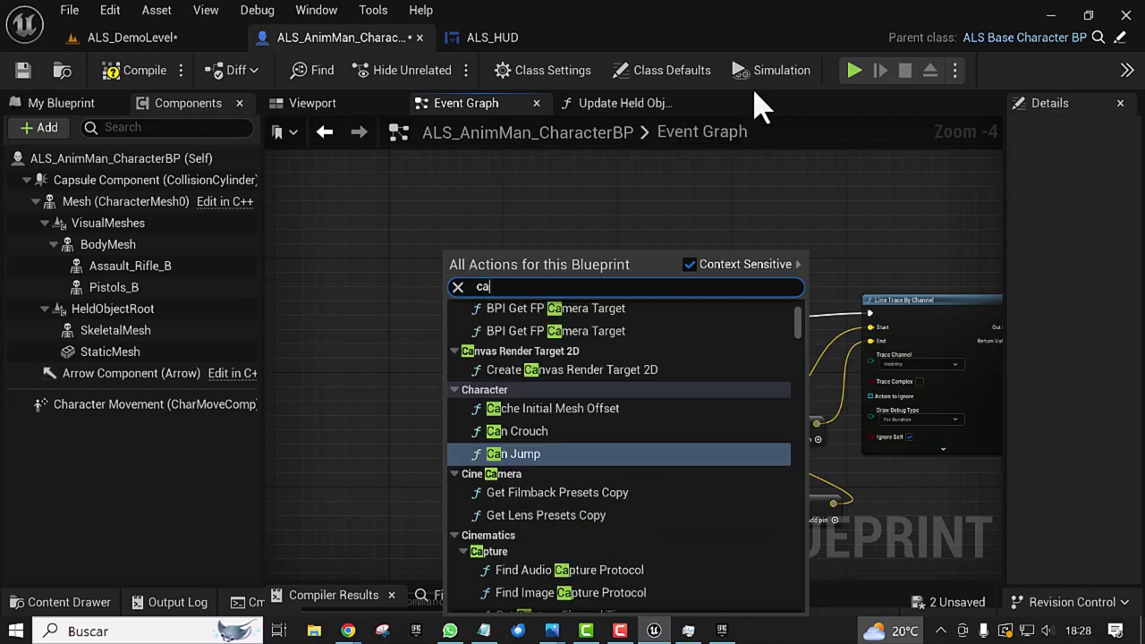
type("st to")
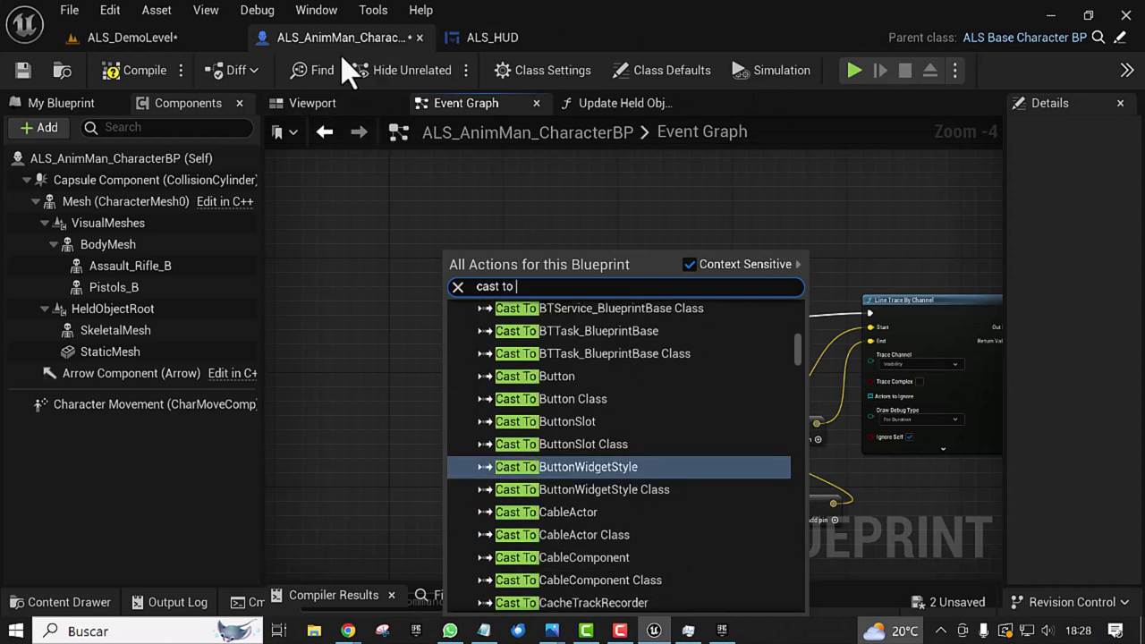
left_click(474, 221)
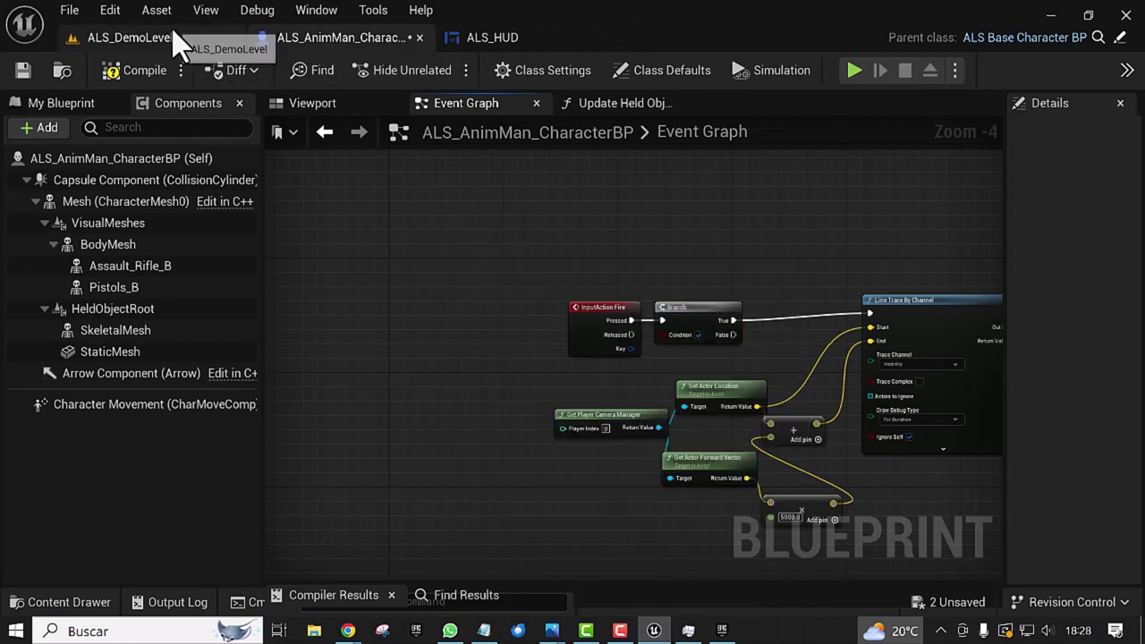
left_click(135, 37)
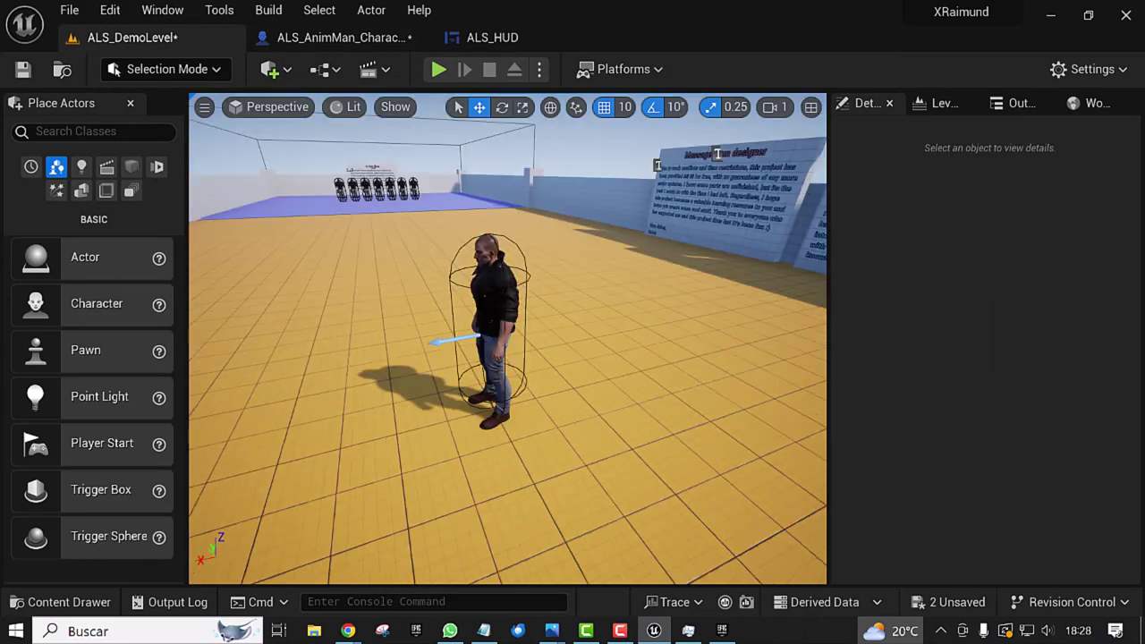
right_click_drag(526, 341, 526, 340)
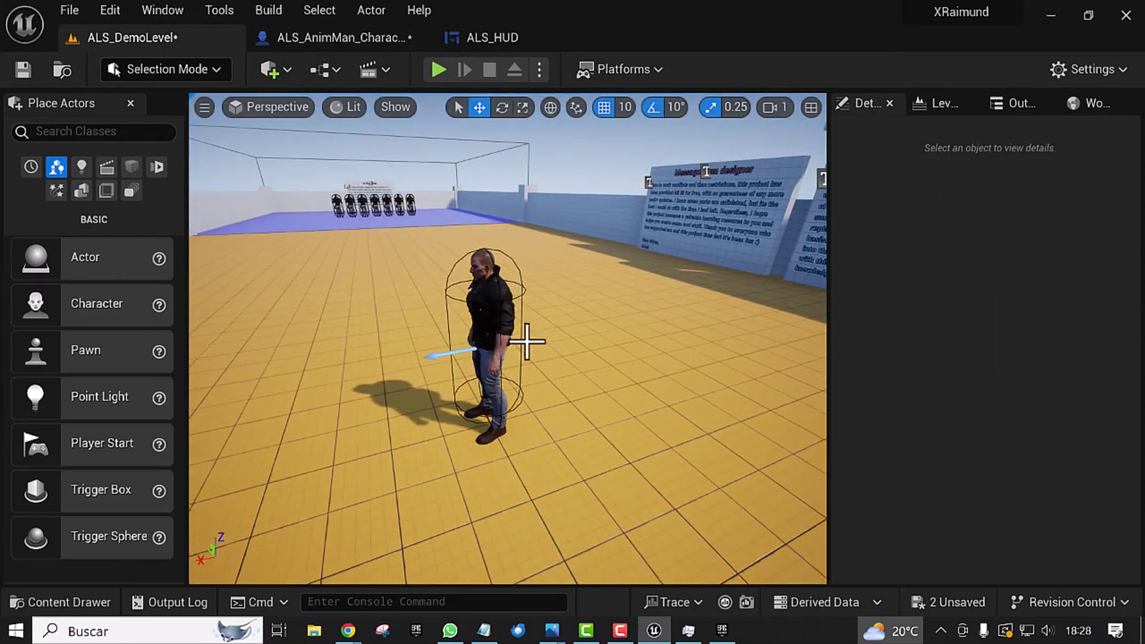
left_click(490, 309)
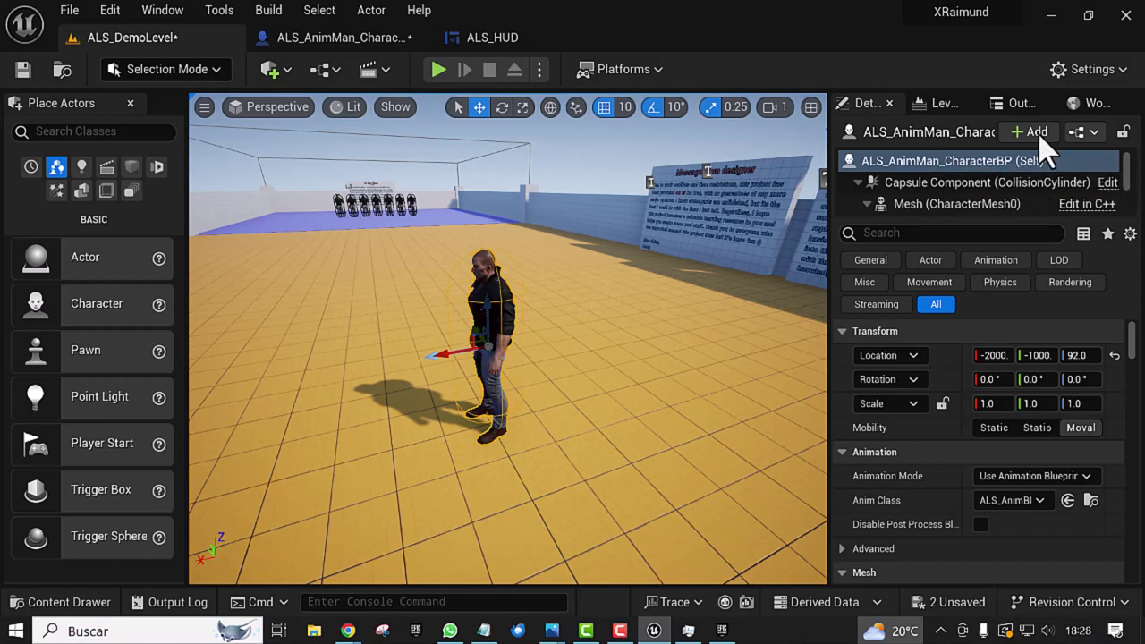
left_click(1022, 103)
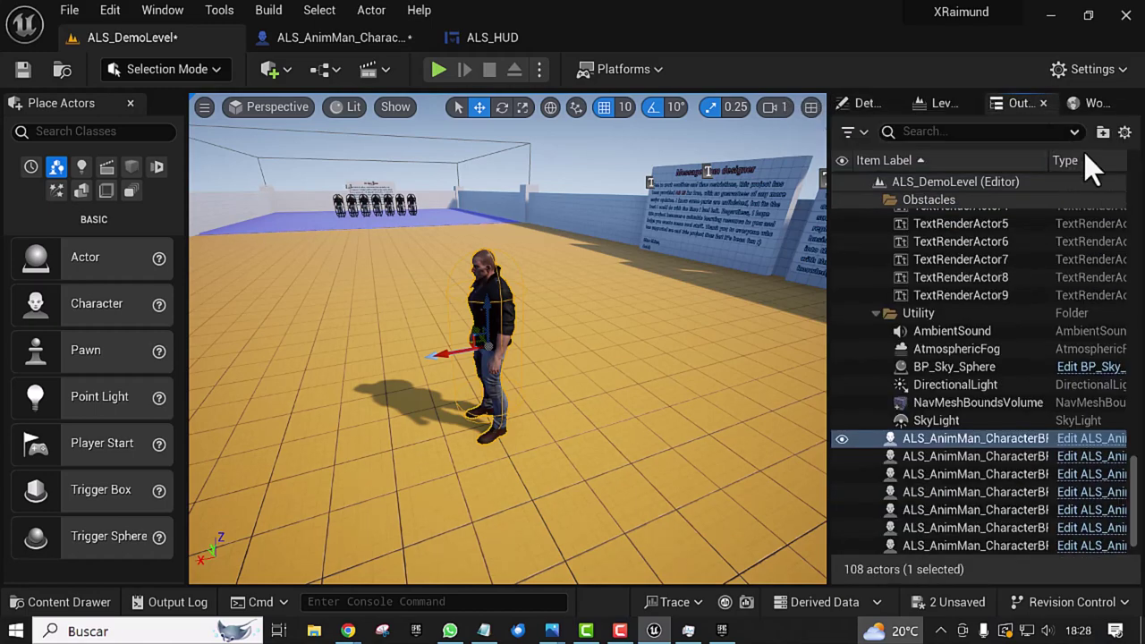
left_click(1099, 454)
scroll(435, 402, "down", 1)
Step: In AdvancedLocomotionV4 > Blueprints > CharacterLogic, create a child Blueprint of ALS_AnimMan_CharacterBP with the default name
scroll(453, 396, "down", 1)
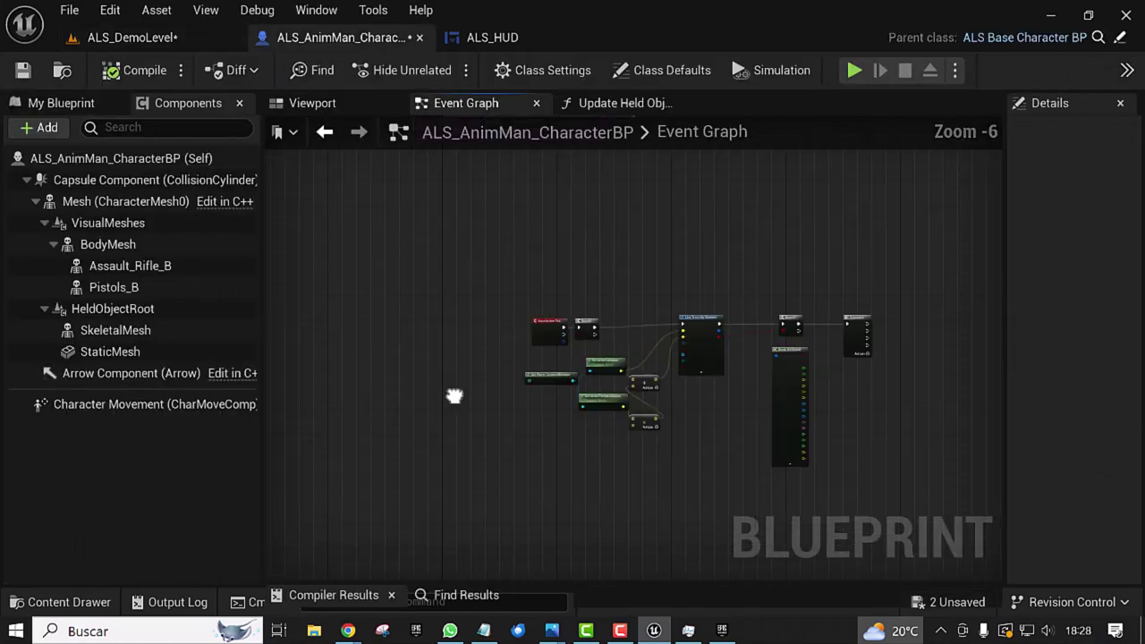
key("ctrl+space")
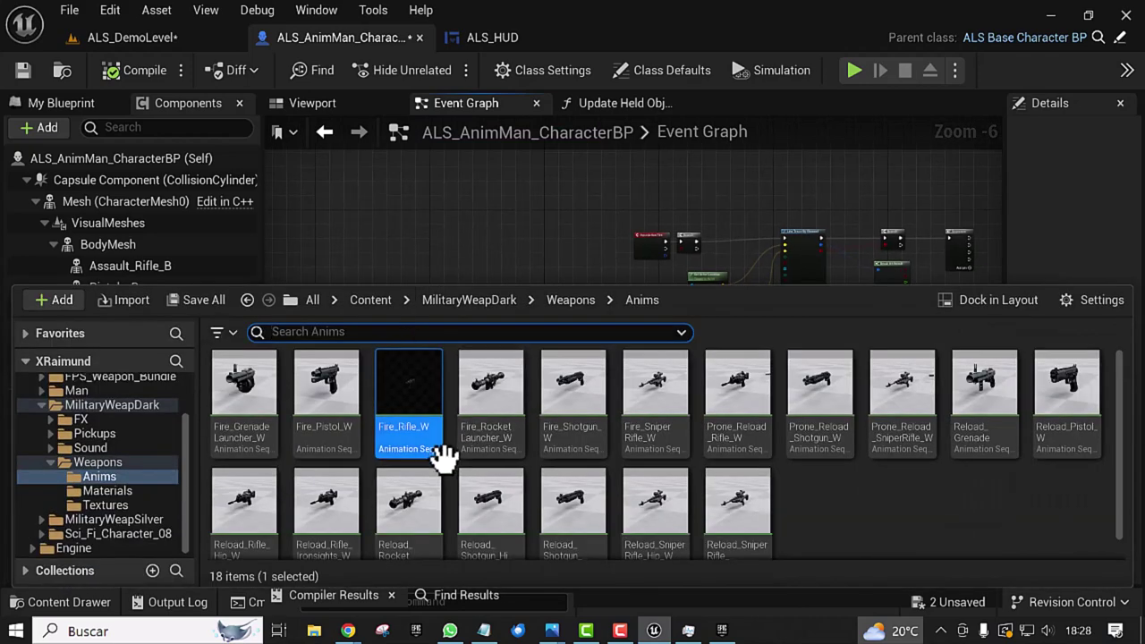
left_click(370, 300)
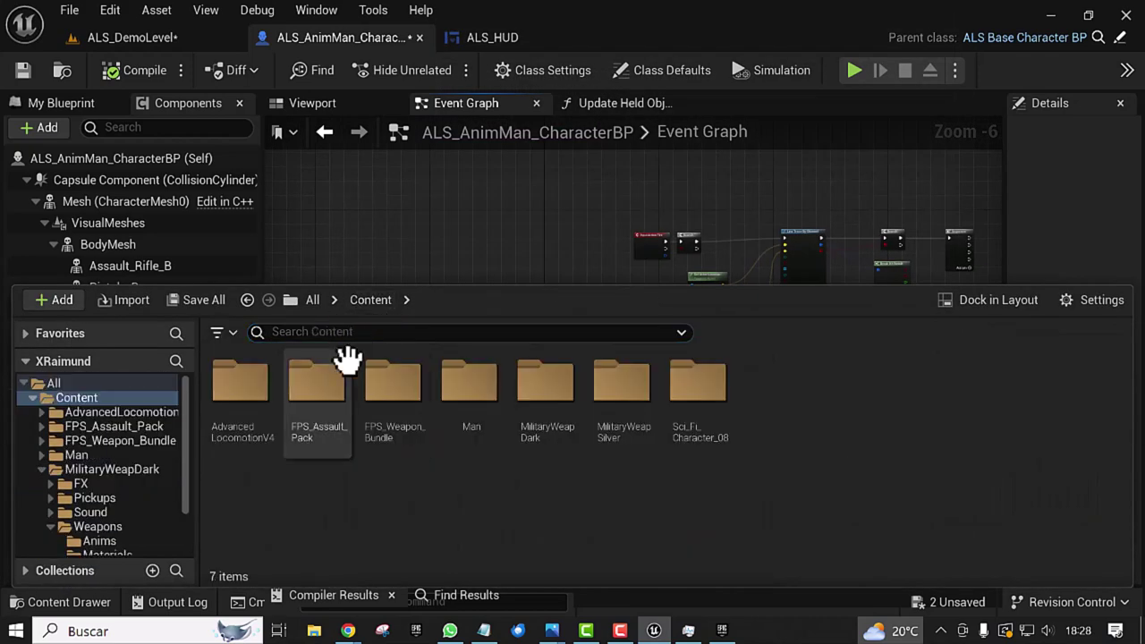
double_click(235, 388)
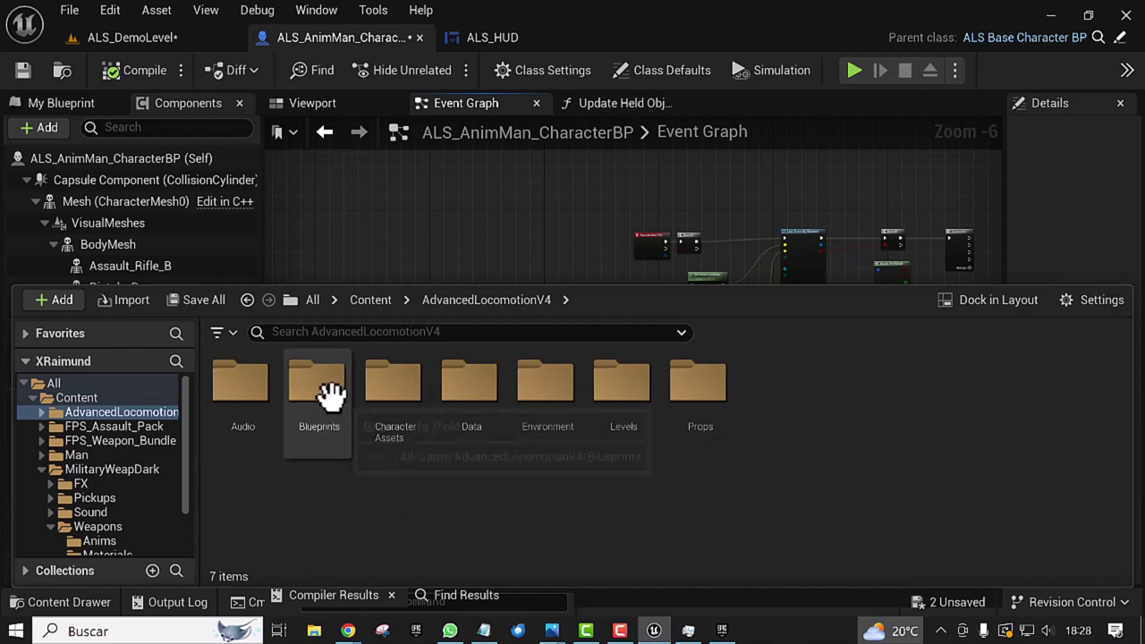
double_click(323, 390)
double_click(468, 394)
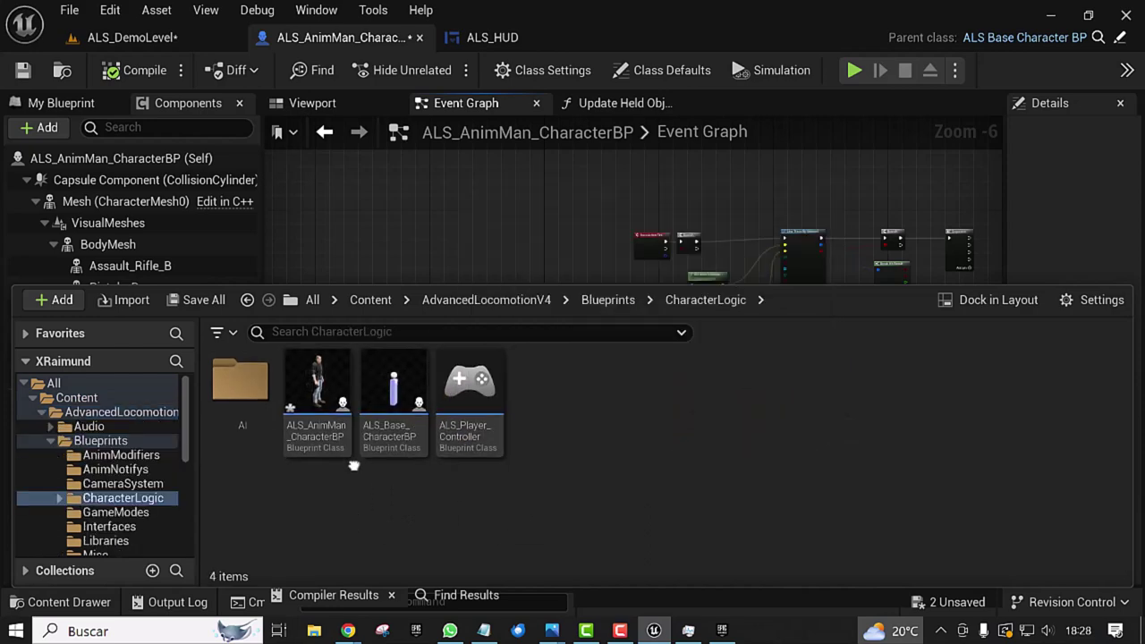
right_click(313, 374)
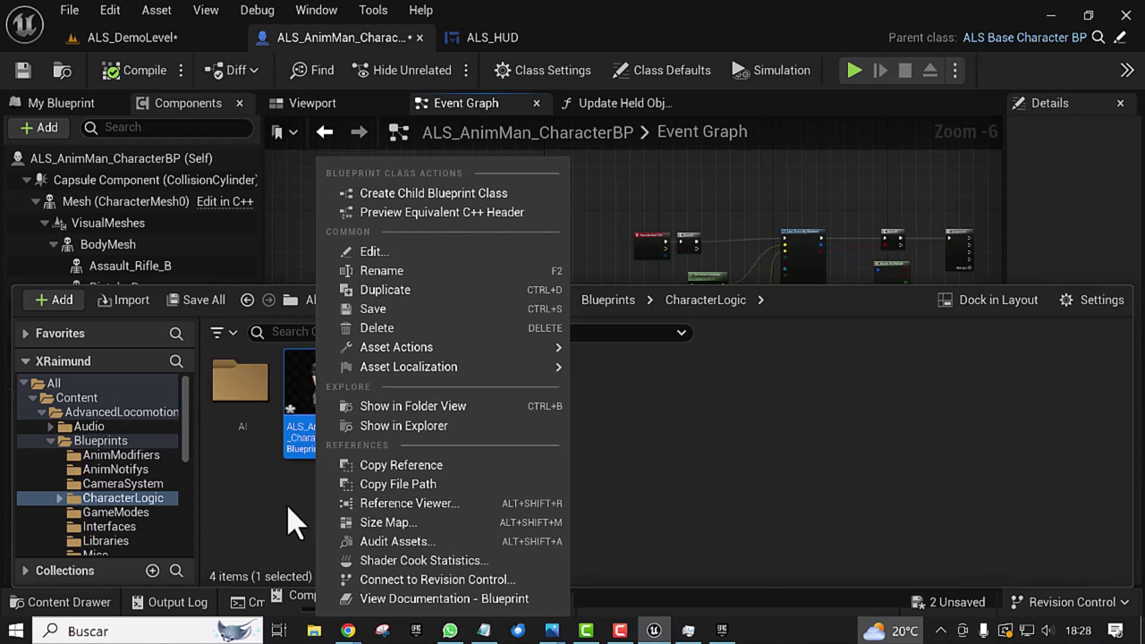
left_click(415, 196)
key("Return")
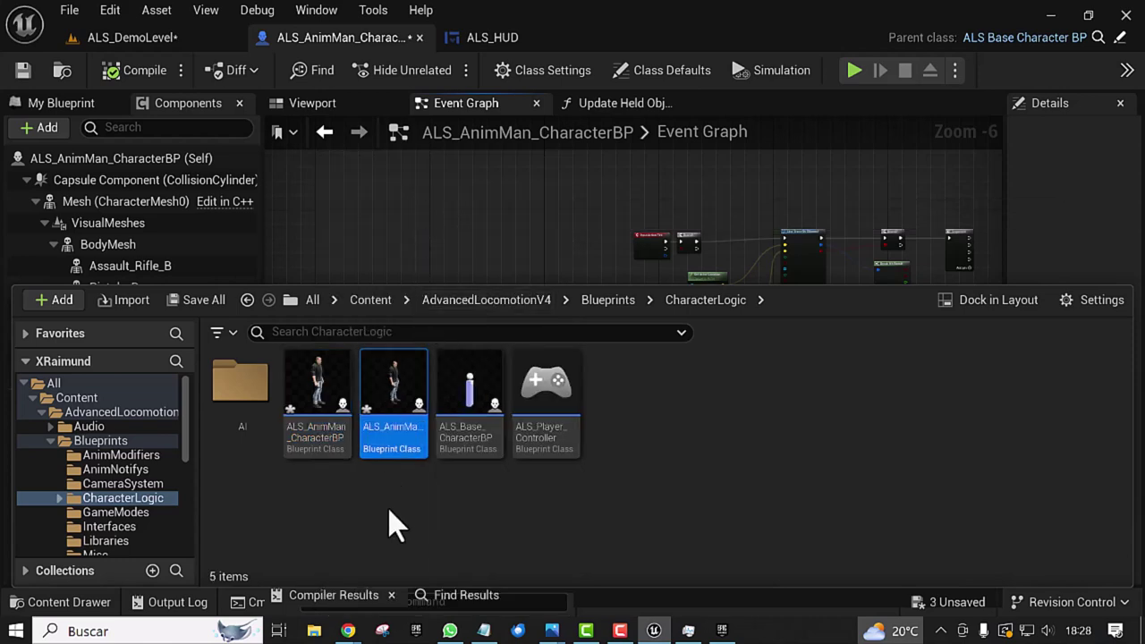
Step: Rename the original ALS_AnimMan_CharacterBP to the user's account name
left_click(306, 427)
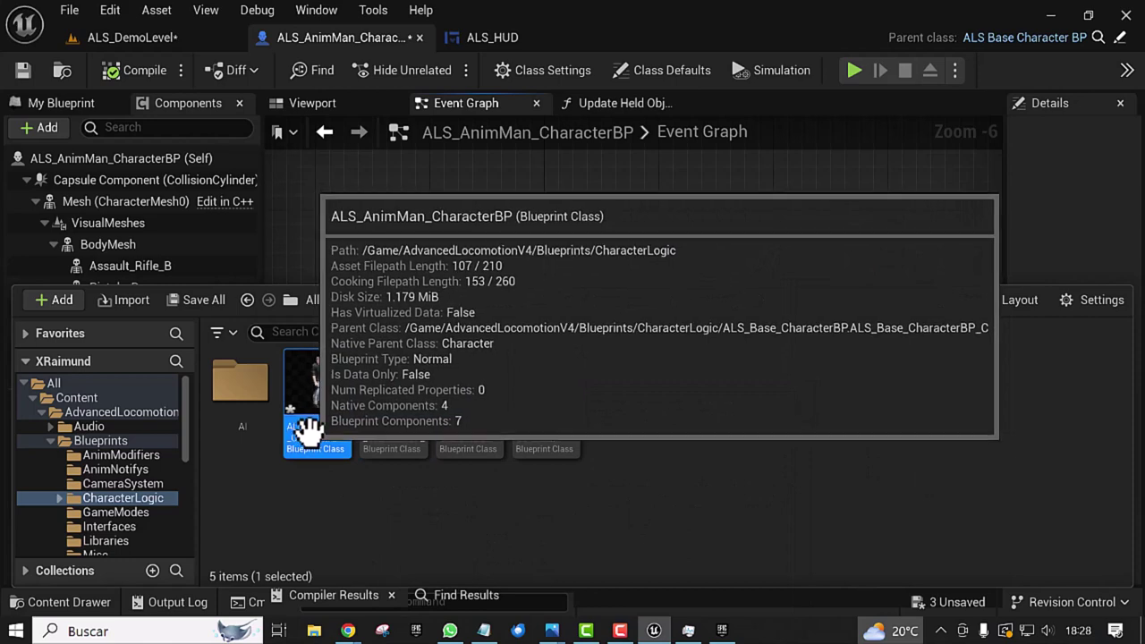
right_click(309, 430)
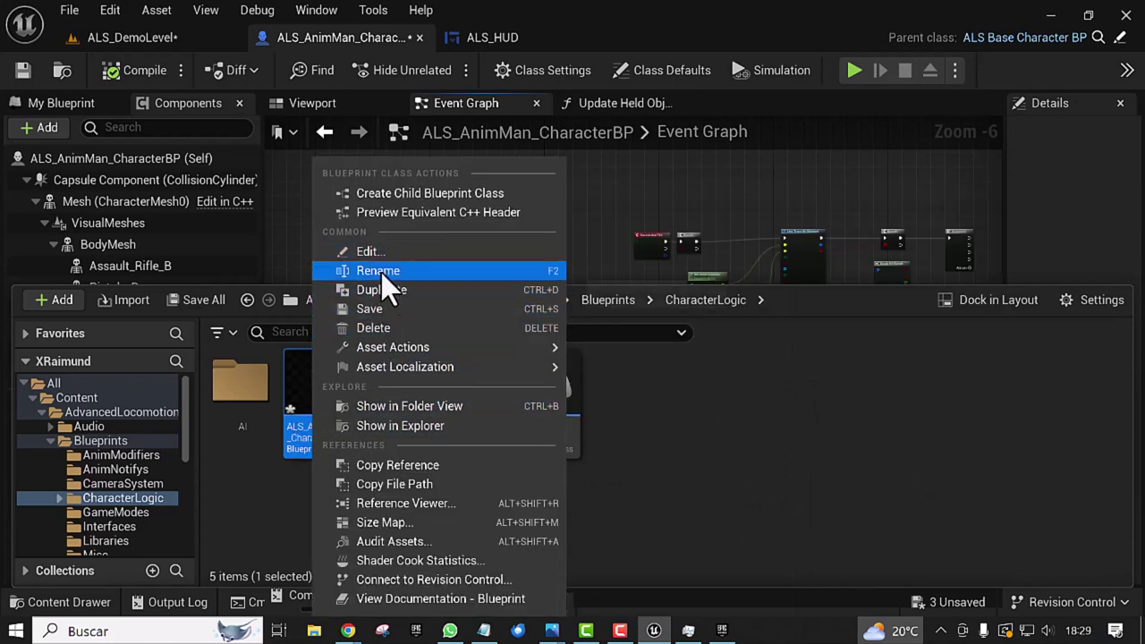
left_click(380, 272)
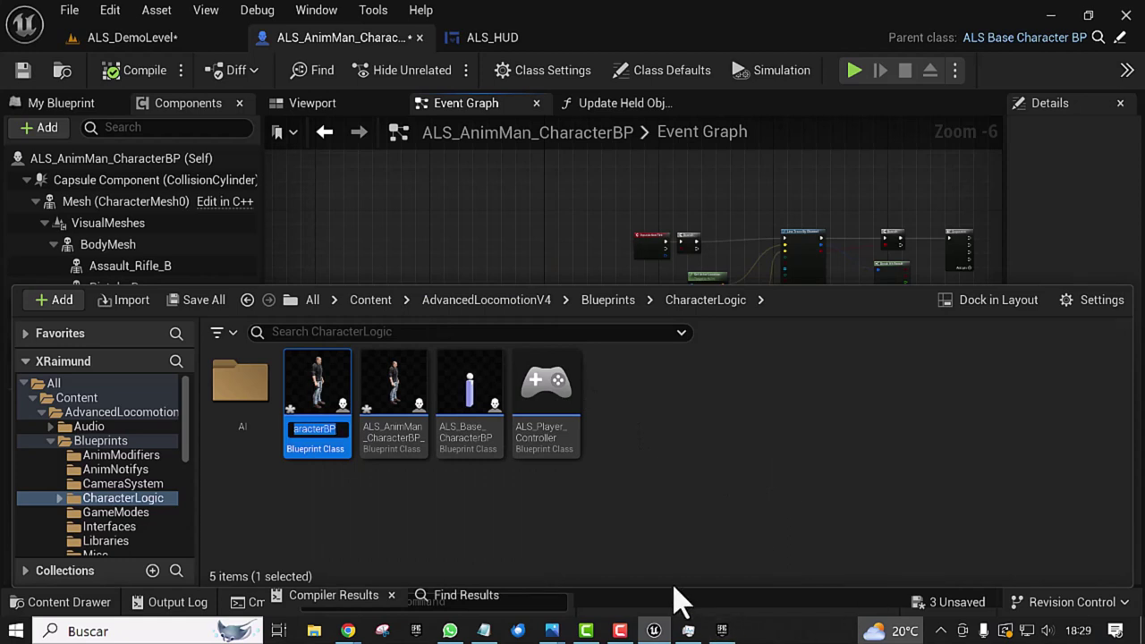
mouse_move(659, 634)
type("XRaimund")
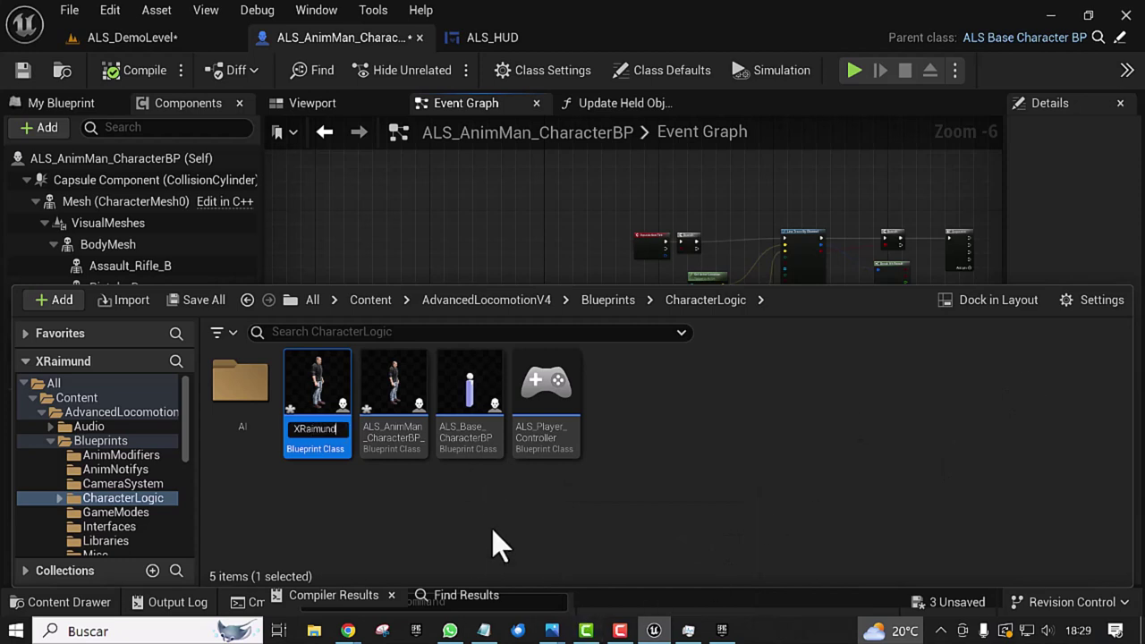
key("Return")
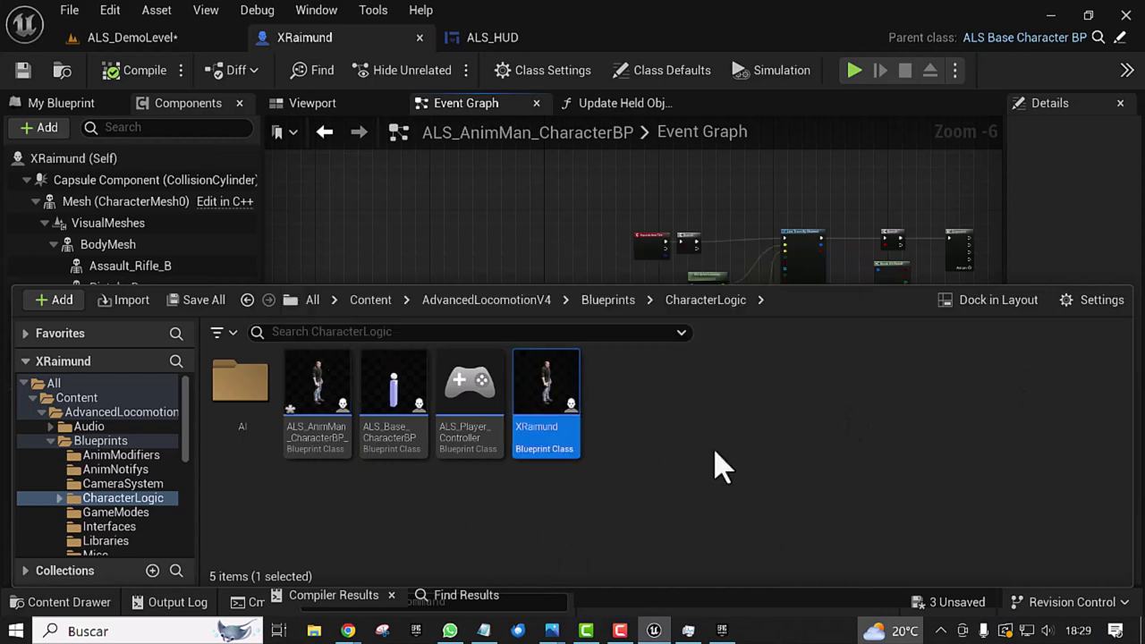
Step: Back in the Event Graph, bring InputAction Fire into view and open the add-node list
left_click(330, 39)
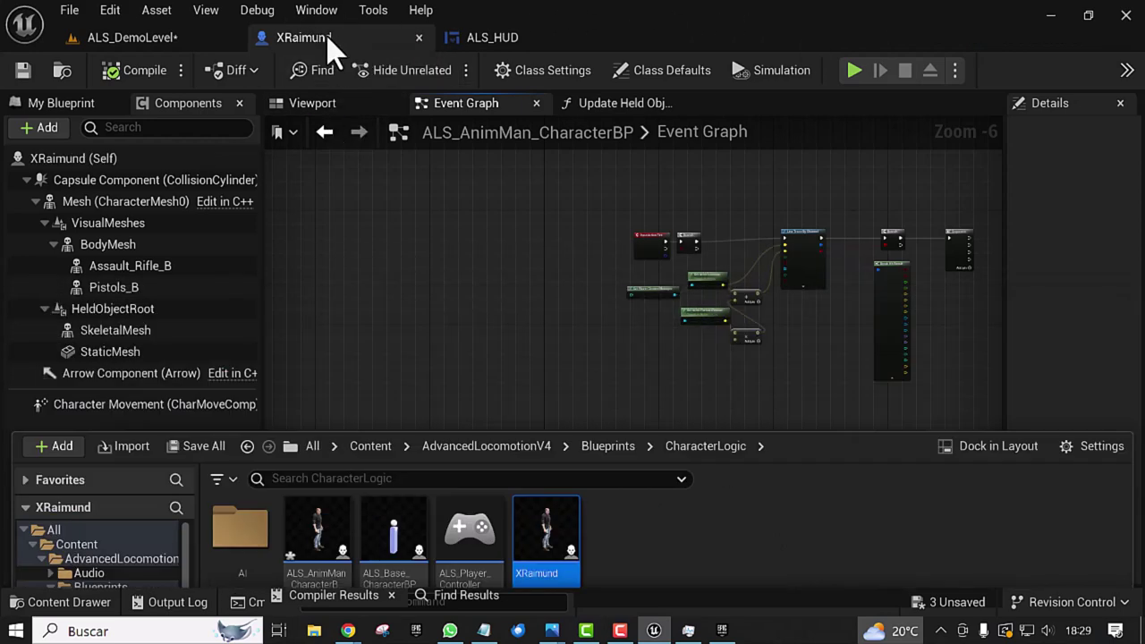
scroll(542, 456, "up", 1)
scroll(509, 491, "up", 1)
scroll(513, 438, "up", 2)
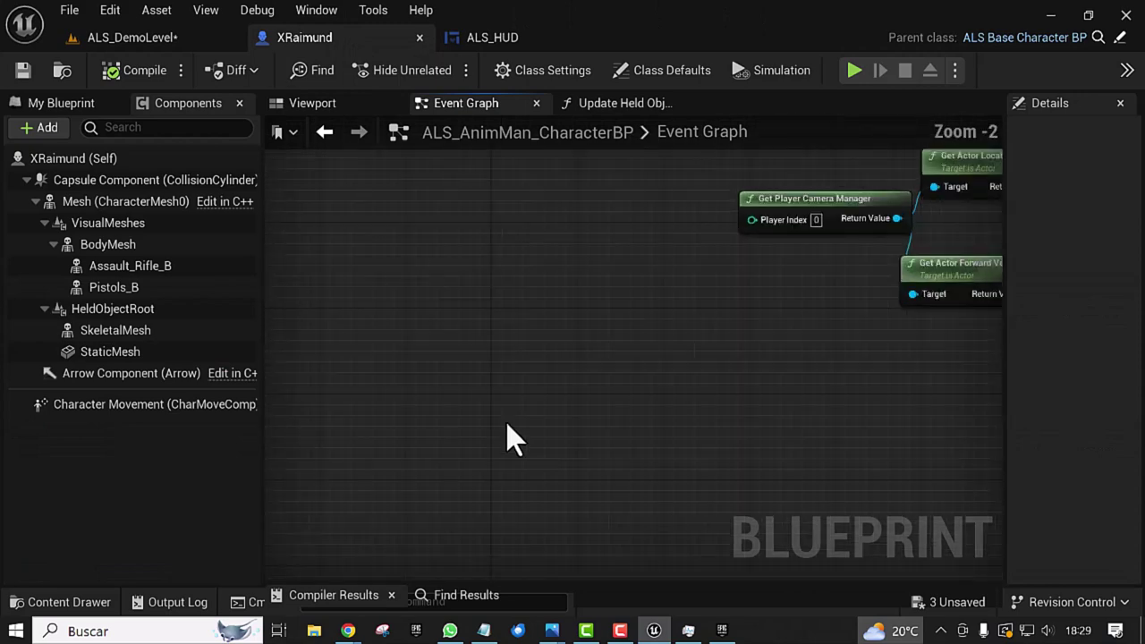
right_click_drag(513, 439, 524, 498)
scroll(504, 545, "down", 1)
mouse_move(542, 537)
right_mouse_down()
mouse_move(599, 511)
mouse_move(592, 533)
right_mouse_up()
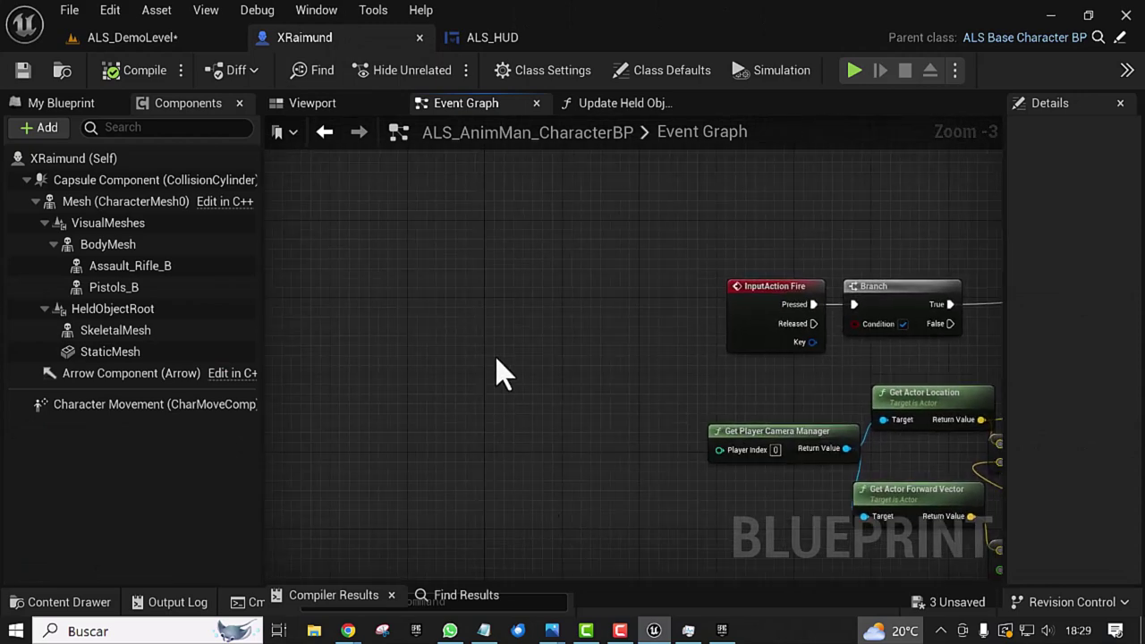
right_click(537, 256)
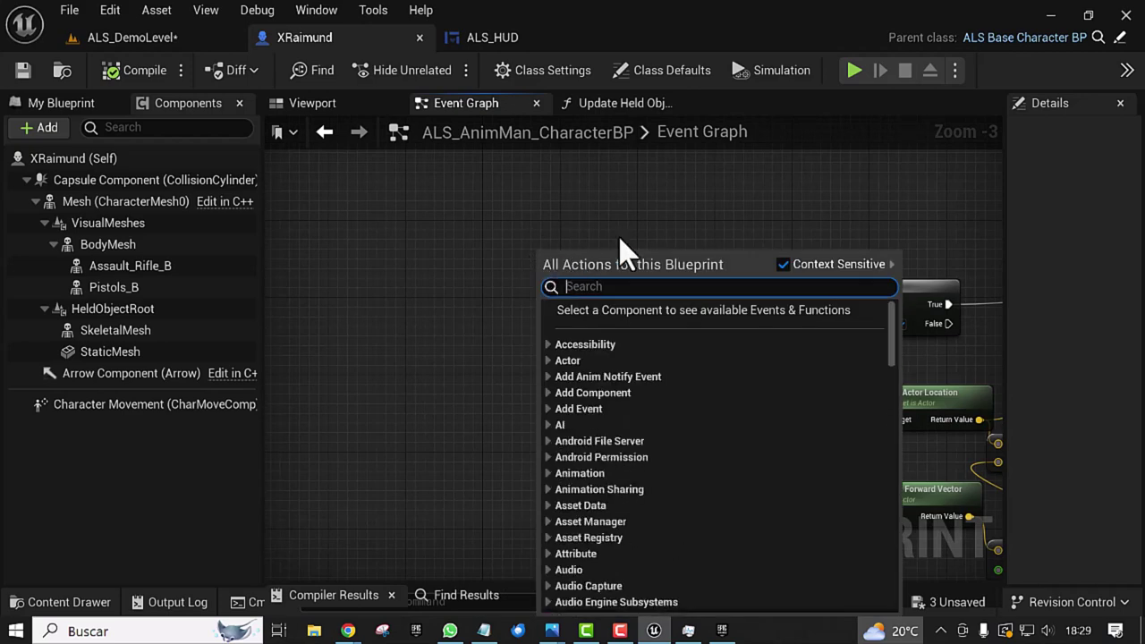
Step: Add a Cast To XRaimund node with Get Player Character wired into its Object input
type("cast")
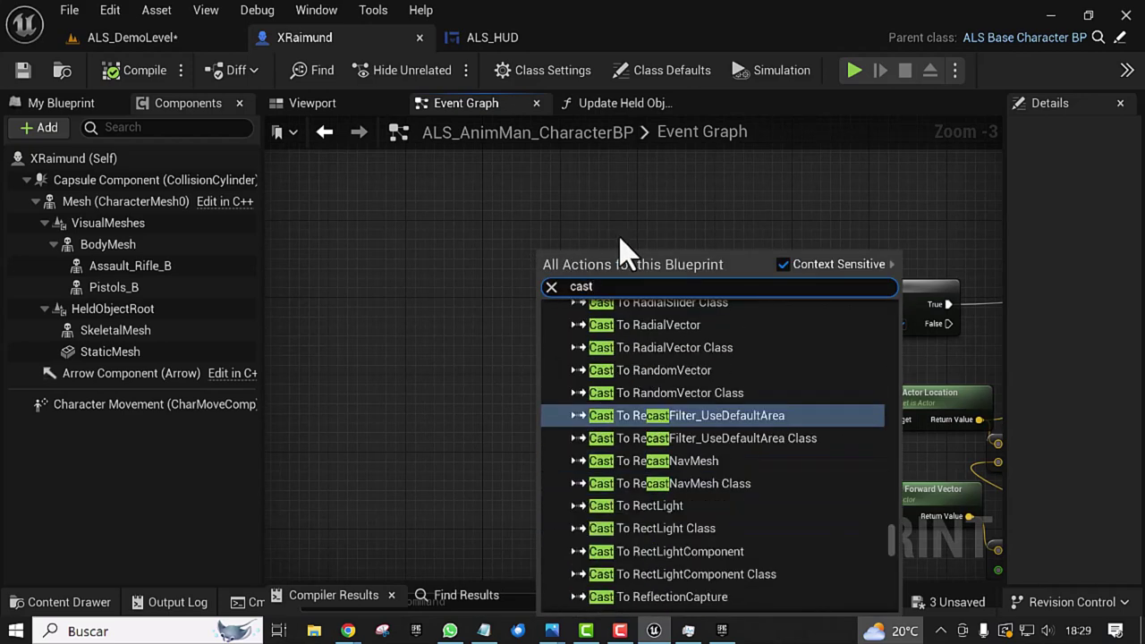
type(" to x")
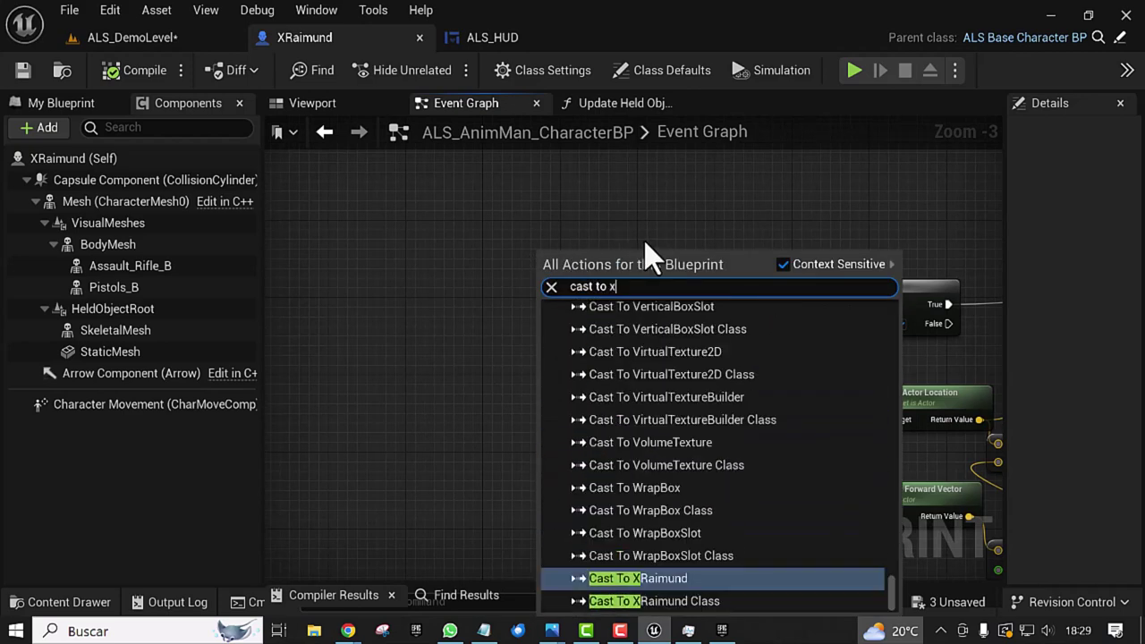
type("ra")
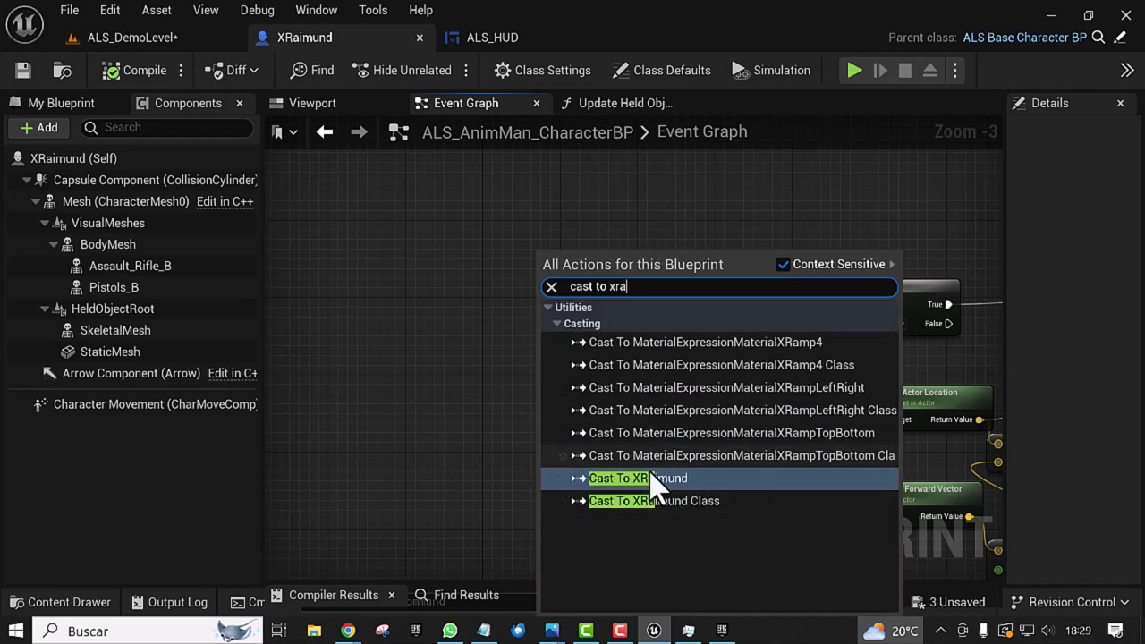
left_click(650, 474)
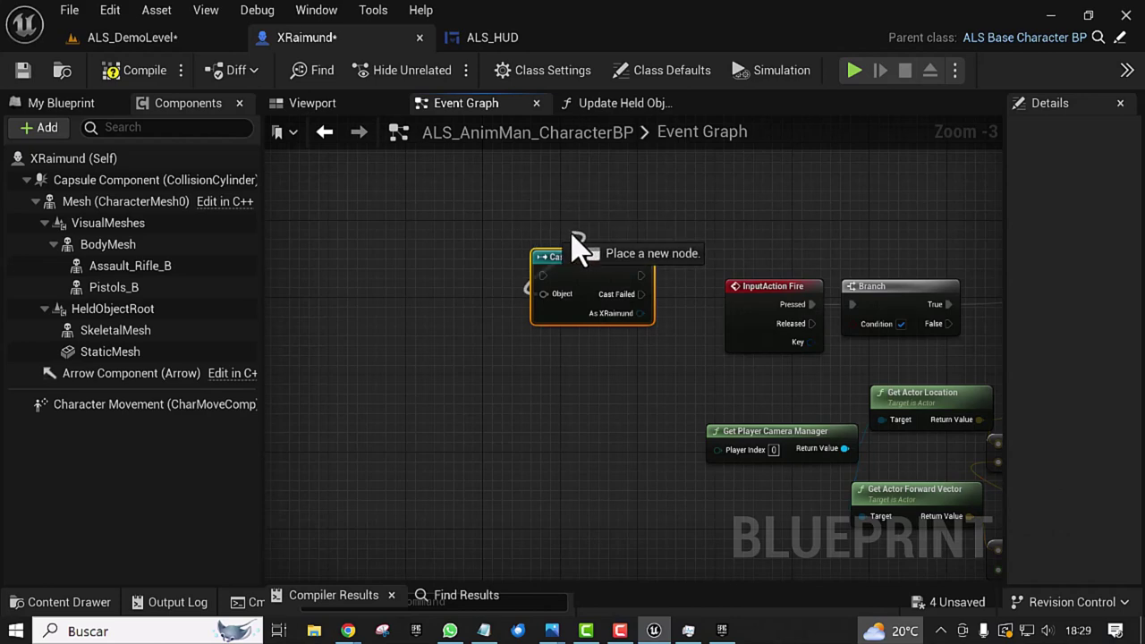
left_click_drag(542, 294, 577, 238)
type("get")
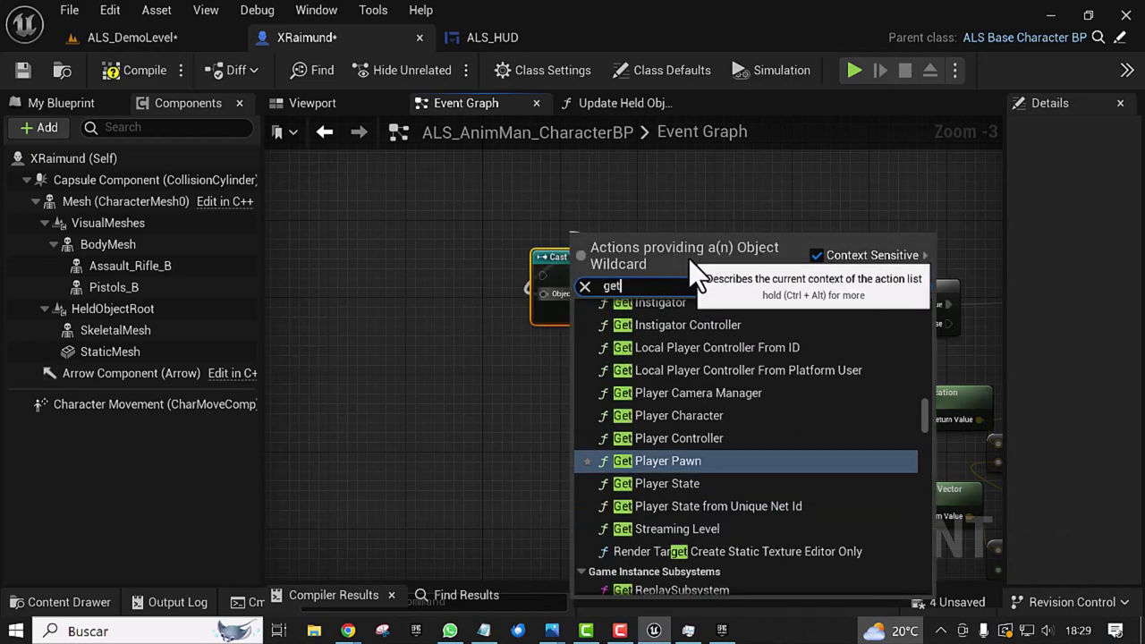
type("pla")
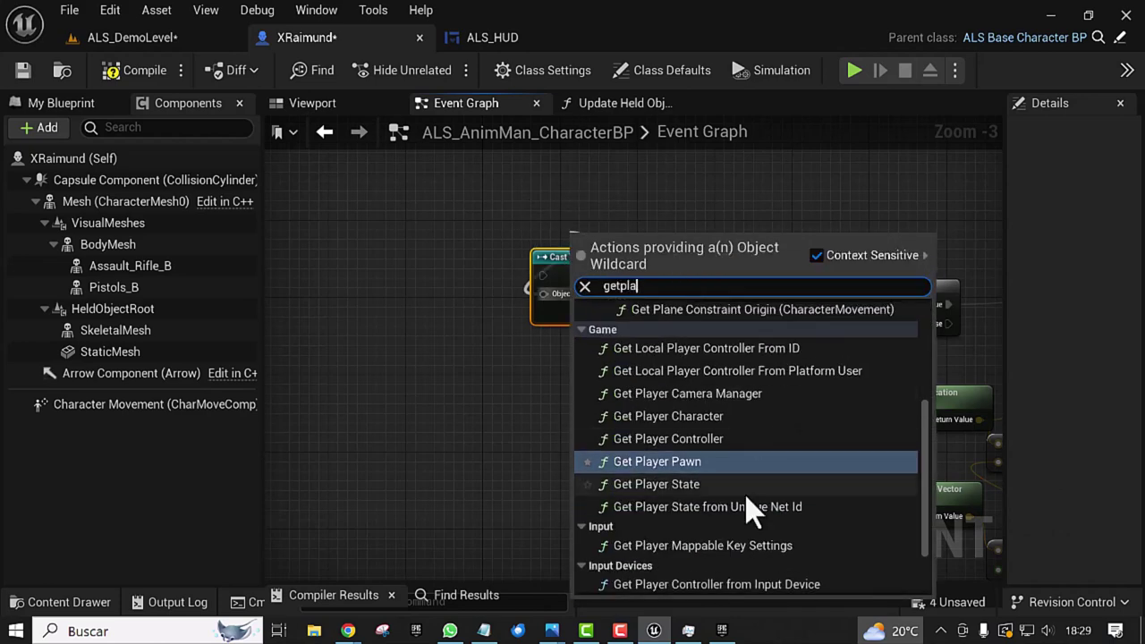
left_click(671, 416)
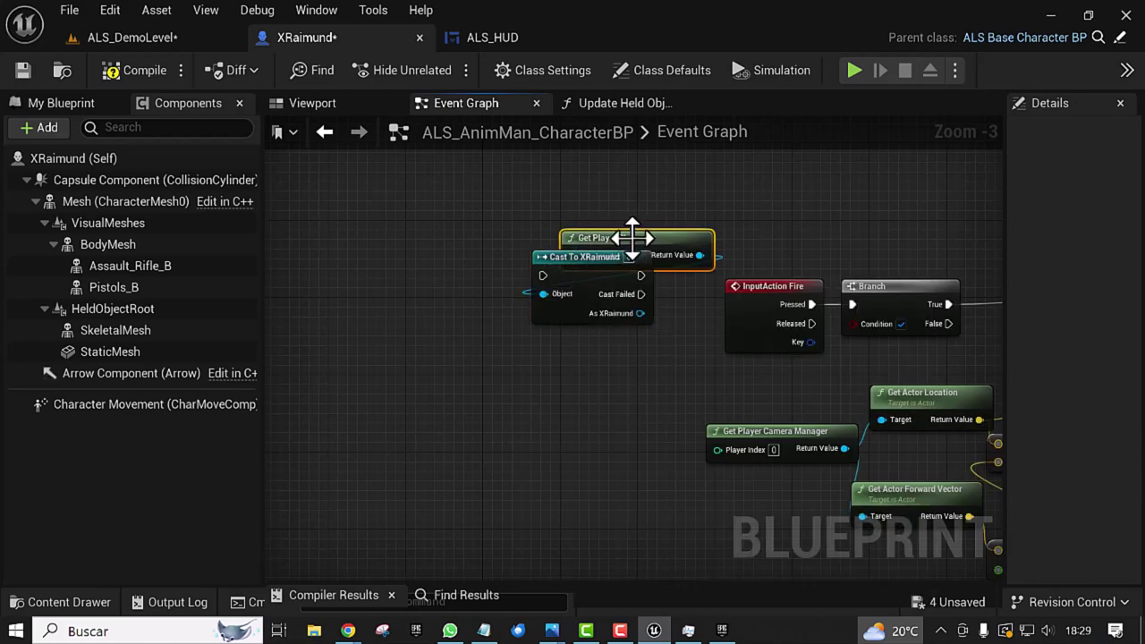
left_click_drag(627, 234, 577, 207)
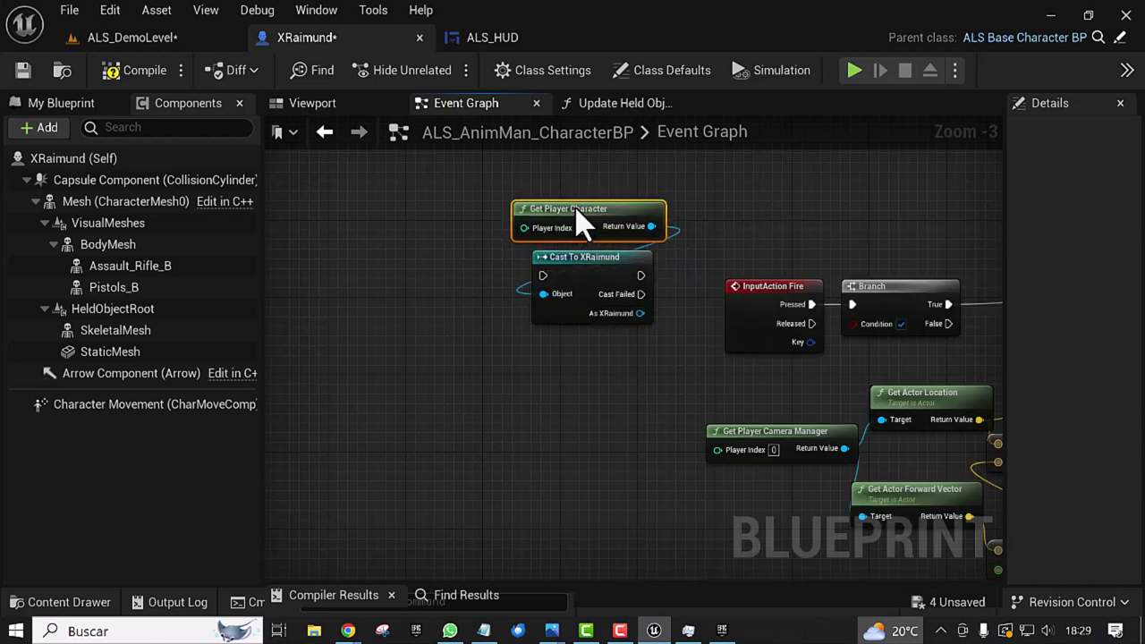
Step: Convert the Cast To XRaimund node into a pure cast
left_click(583, 283)
right_click(582, 279)
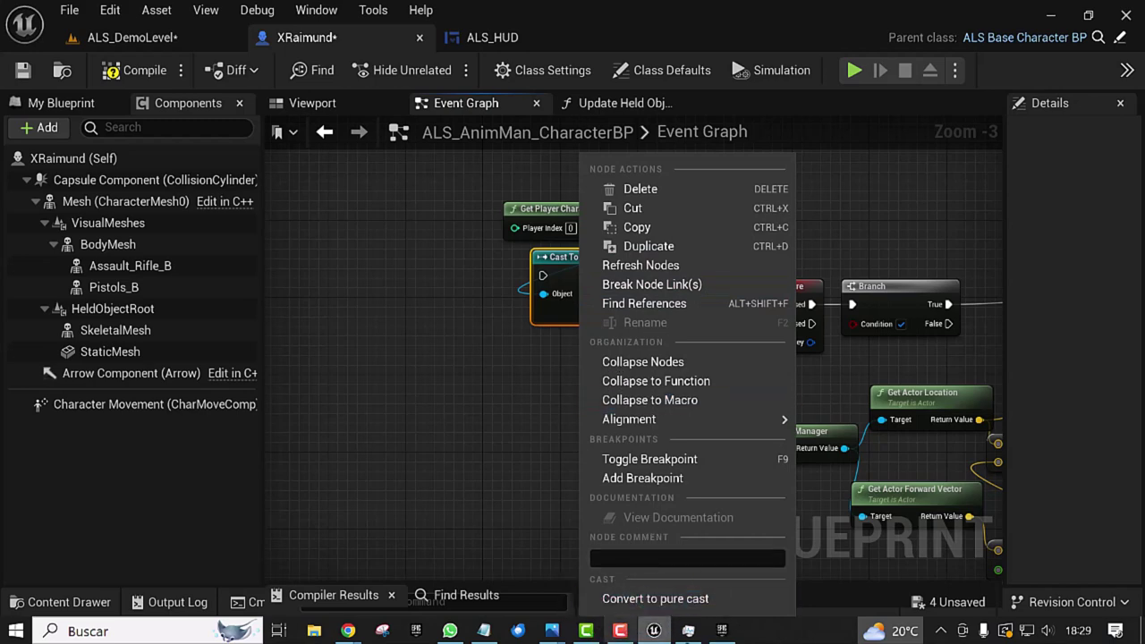
left_click(662, 600)
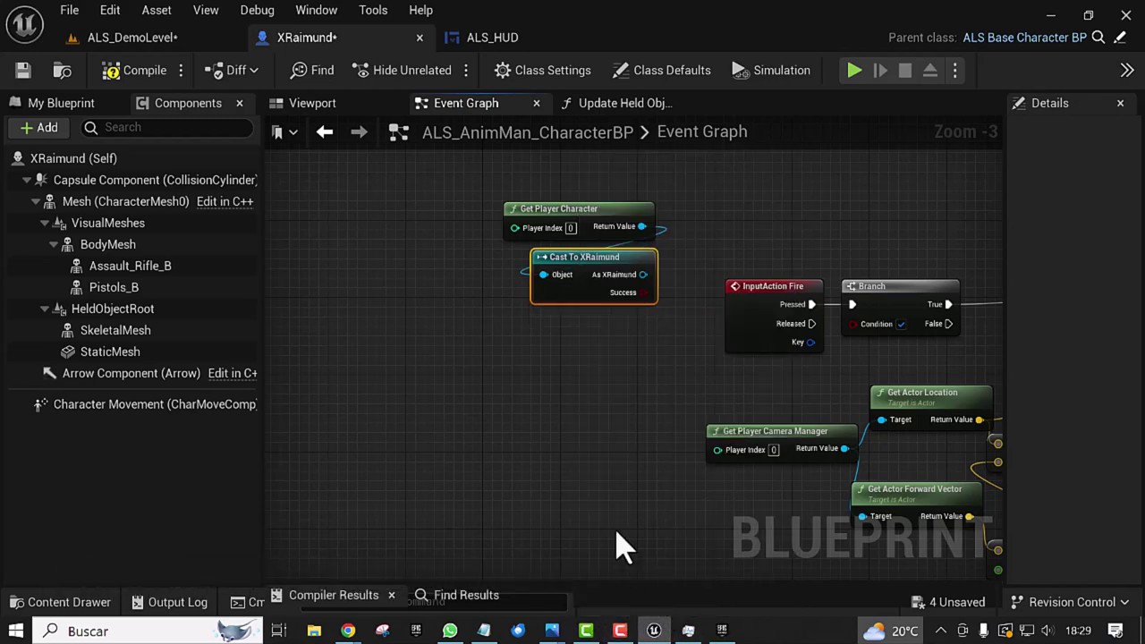
mouse_move(604, 380)
right_mouse_down()
mouse_move(515, 445)
mouse_move(445, 424)
mouse_move(454, 417)
right_mouse_up()
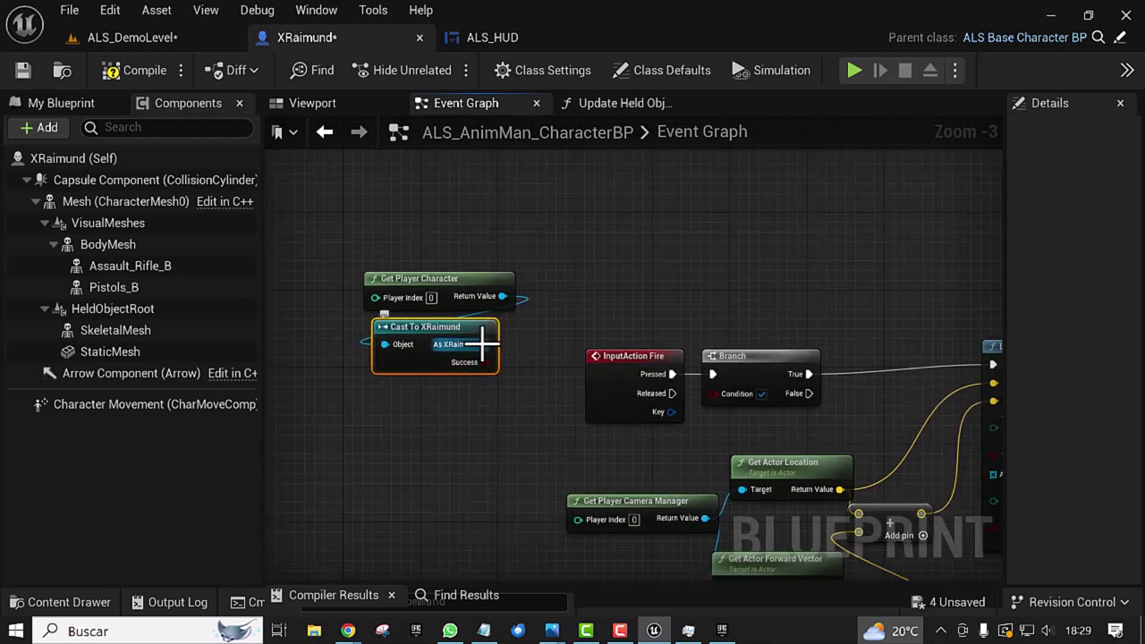
Step: Add a Get Esta Armado? getter from the As XRaimund output and wire it into the Fire Branch's Condition
left_click_drag(486, 362, 501, 438)
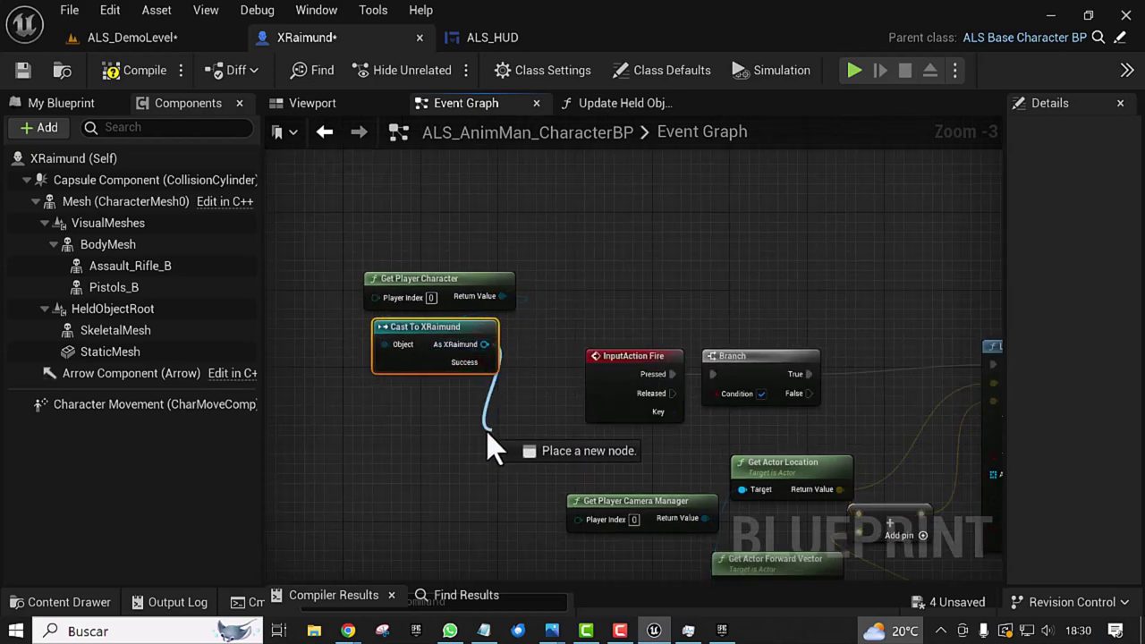
left_click_drag(501, 439, 483, 447)
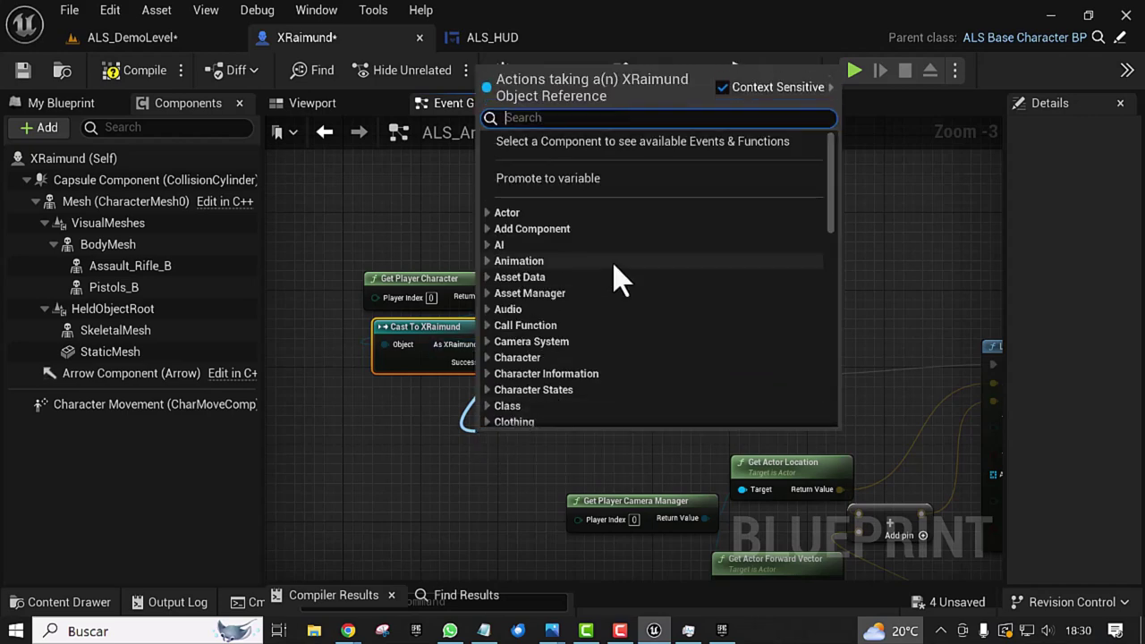
type("e")
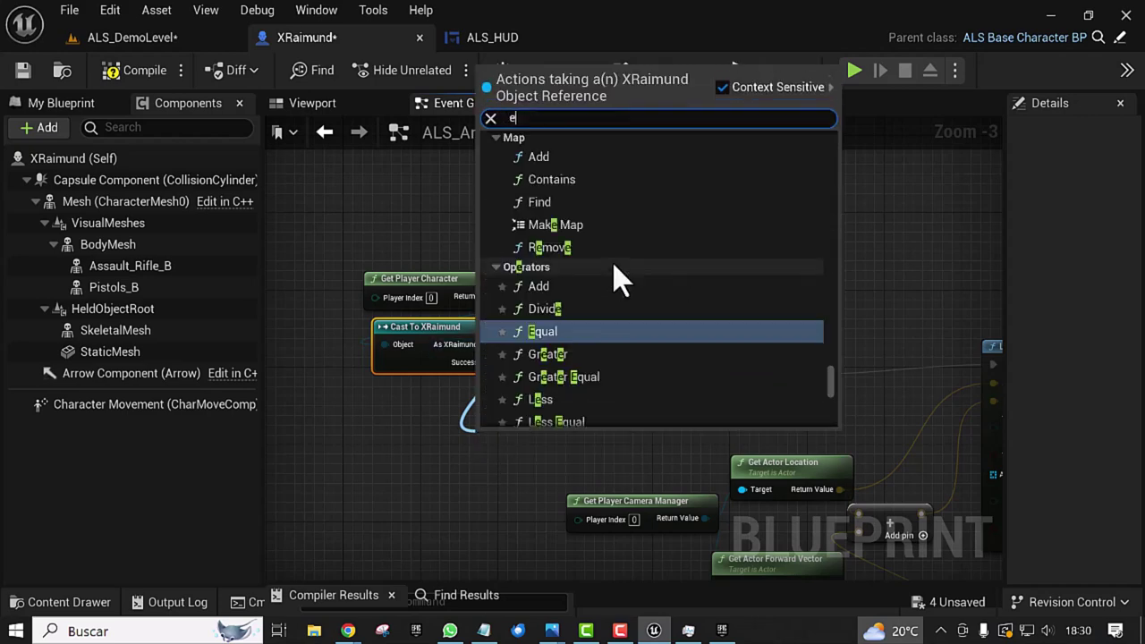
type("sta")
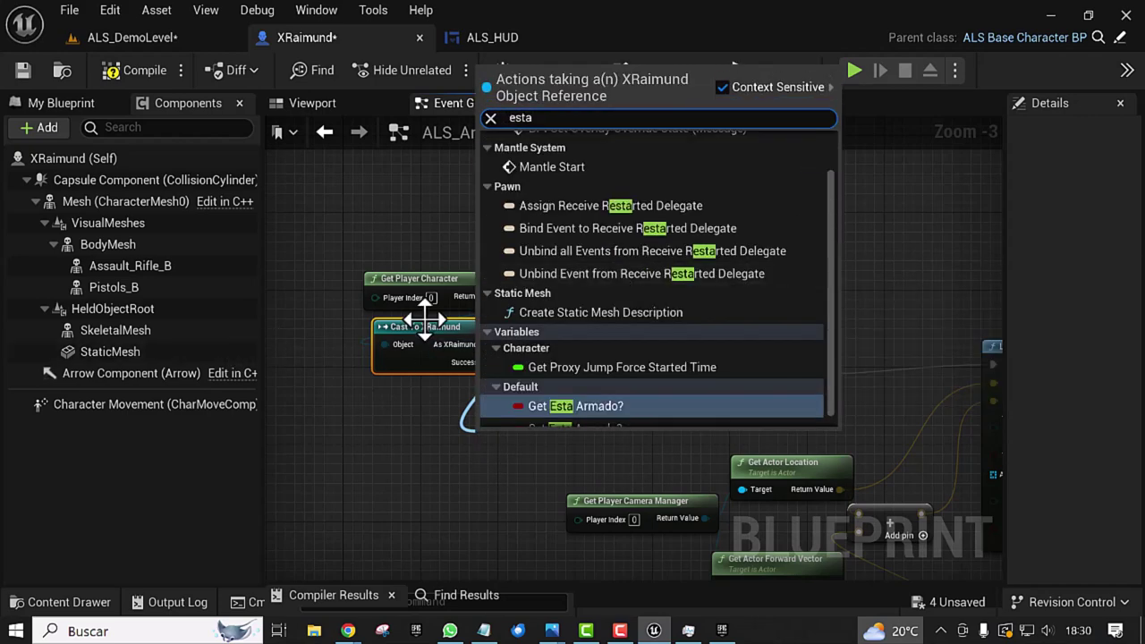
left_click(593, 410)
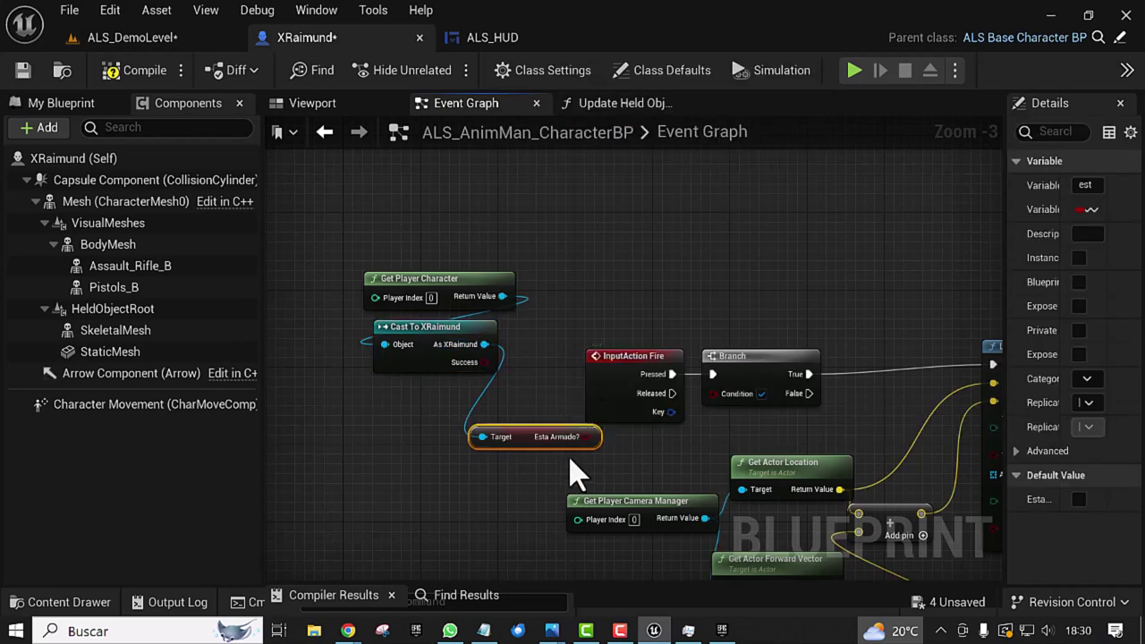
right_click_drag(571, 468, 376, 447)
left_click_drag(368, 446, 464, 457)
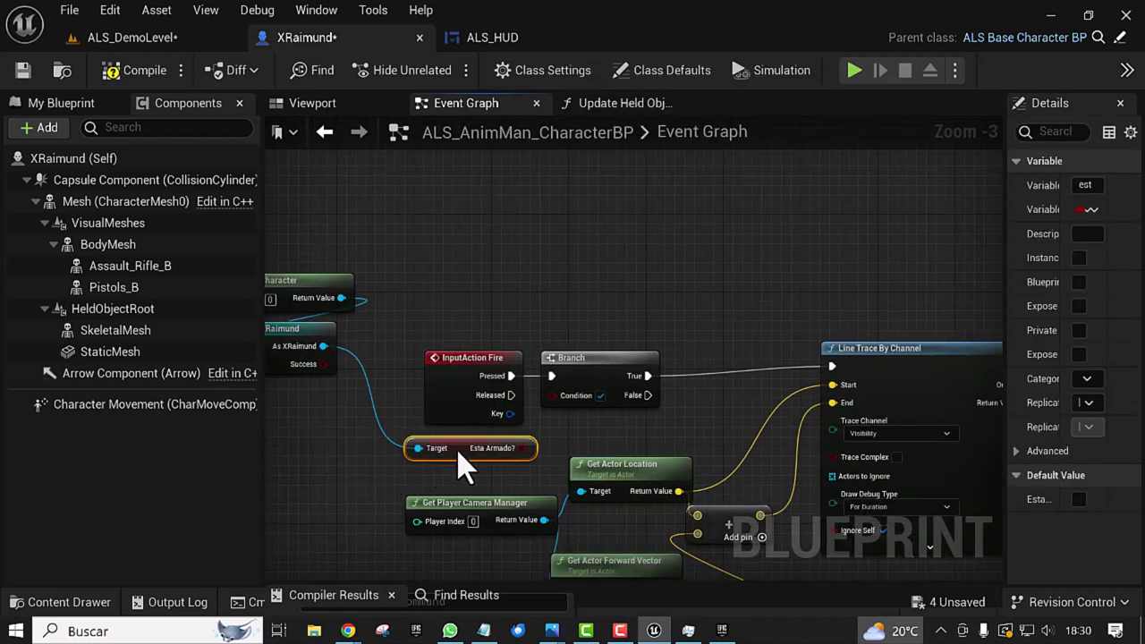
right_click_drag(573, 438, 533, 407)
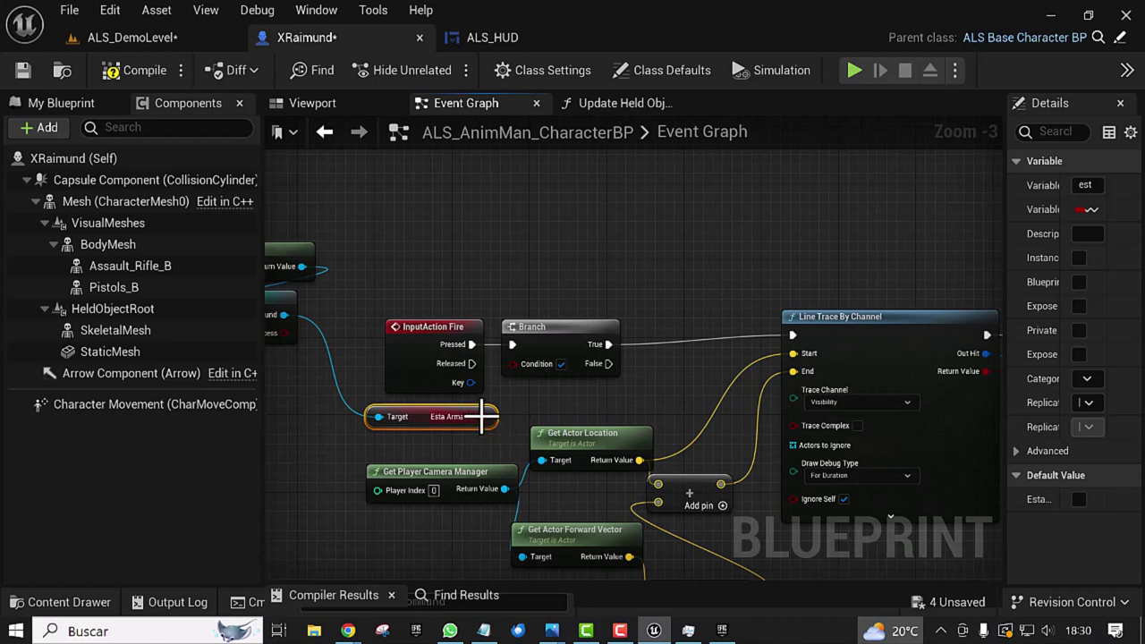
left_click_drag(483, 416, 528, 375)
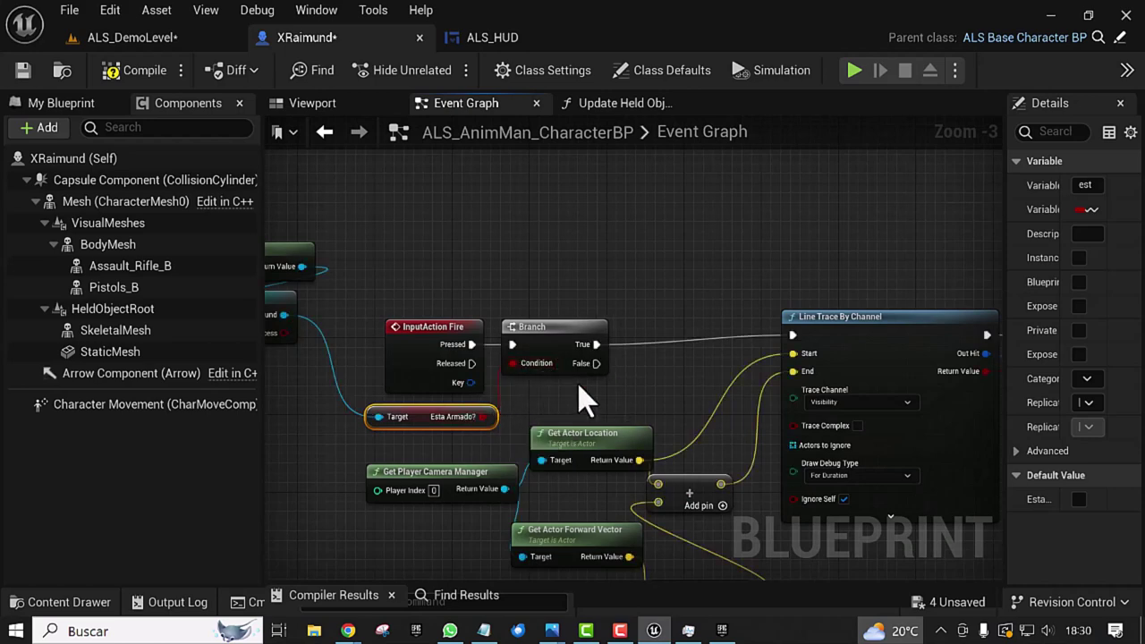
right_click_drag(510, 268, 600, 250)
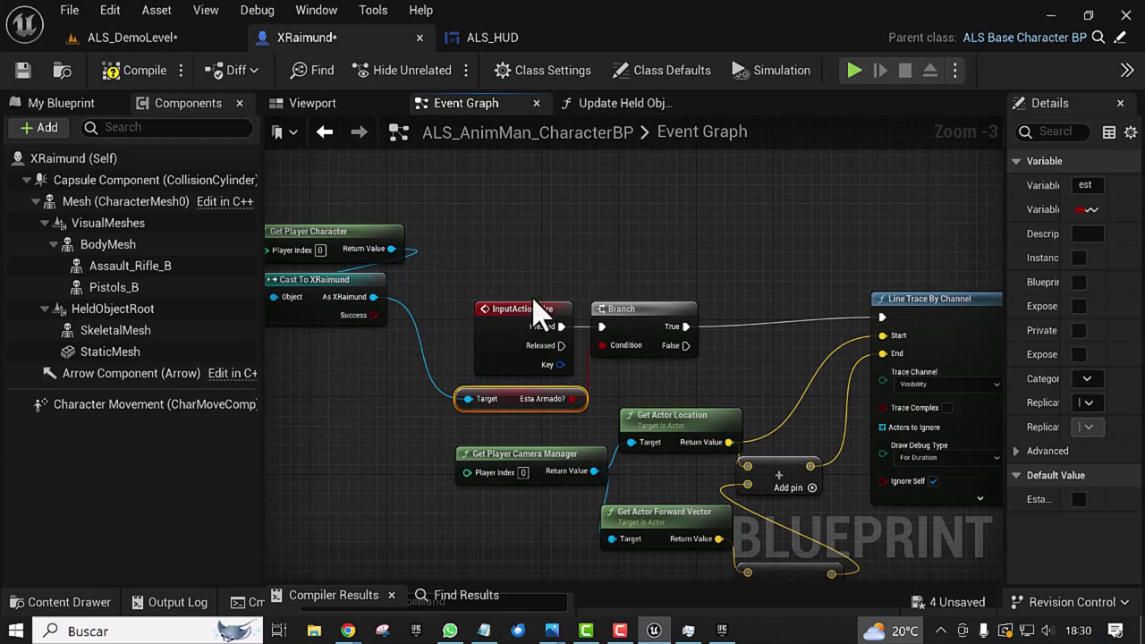
left_click(598, 106)
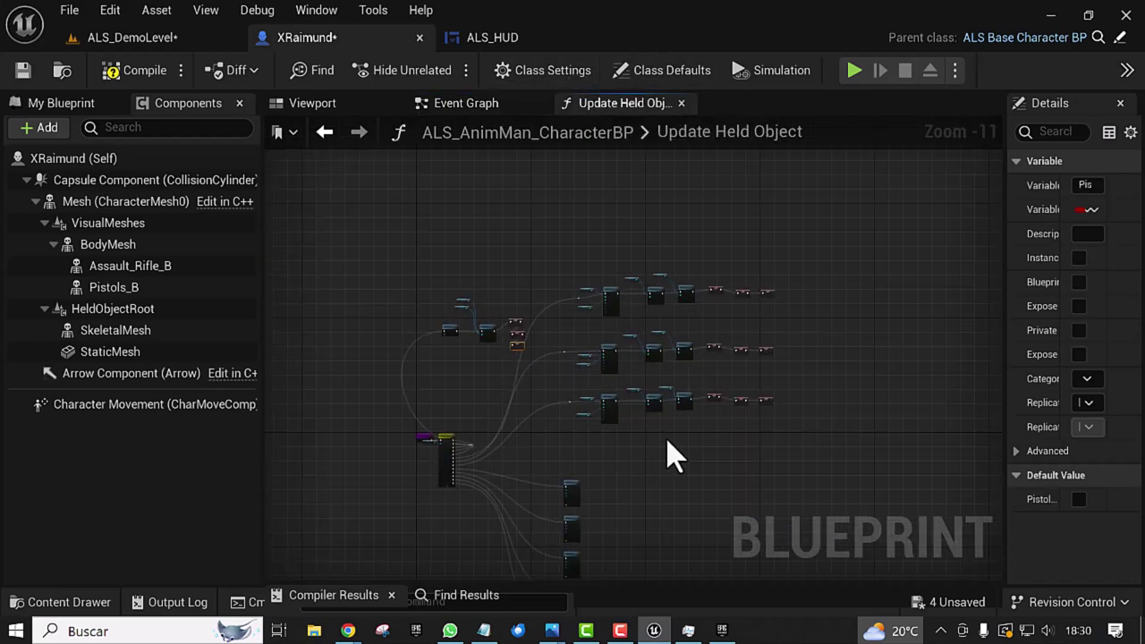
scroll(667, 441, "up", 4)
mouse_move(676, 455)
right_mouse_down()
mouse_move(626, 545)
mouse_move(552, 616)
right_mouse_up()
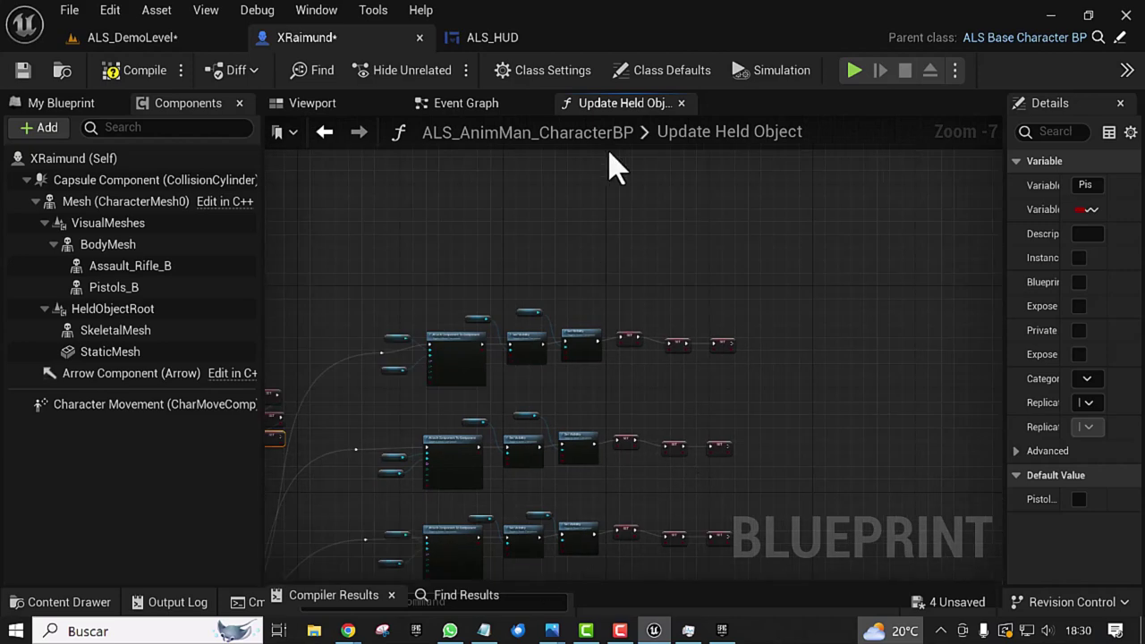
scroll(554, 497, "up", 4)
mouse_move(575, 402)
right_mouse_down()
mouse_move(578, 450)
mouse_move(506, 382)
right_mouse_up()
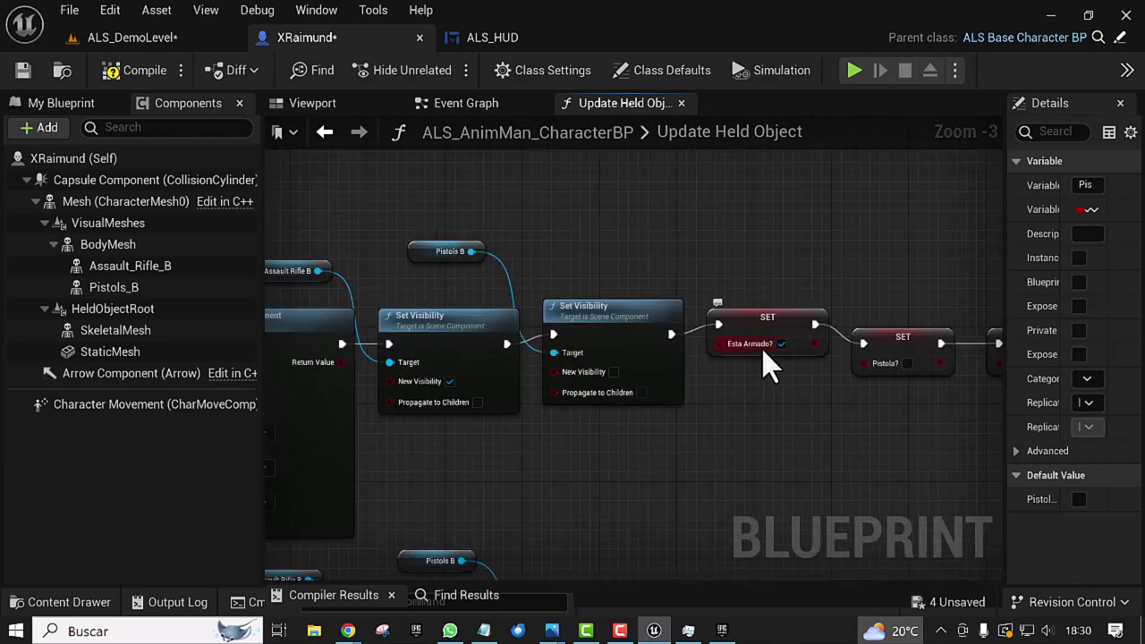
right_click_drag(750, 357, 785, 371)
scroll(535, 528, "down", 2)
scroll(535, 528, "down", 1)
mouse_move(514, 501)
right_mouse_down()
mouse_move(644, 260)
mouse_move(599, 261)
mouse_move(976, 453)
mouse_move(750, 457)
right_mouse_up()
scroll(550, 453, "up", 3)
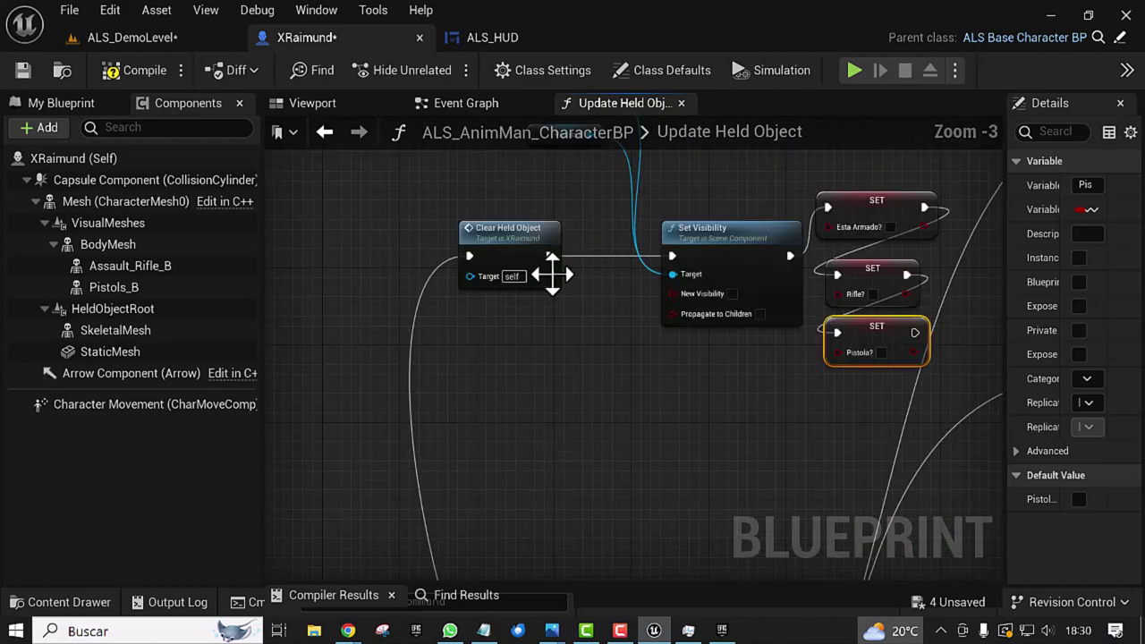
mouse_move(537, 501)
right_mouse_down()
mouse_move(548, 189)
mouse_move(562, 121)
right_mouse_up()
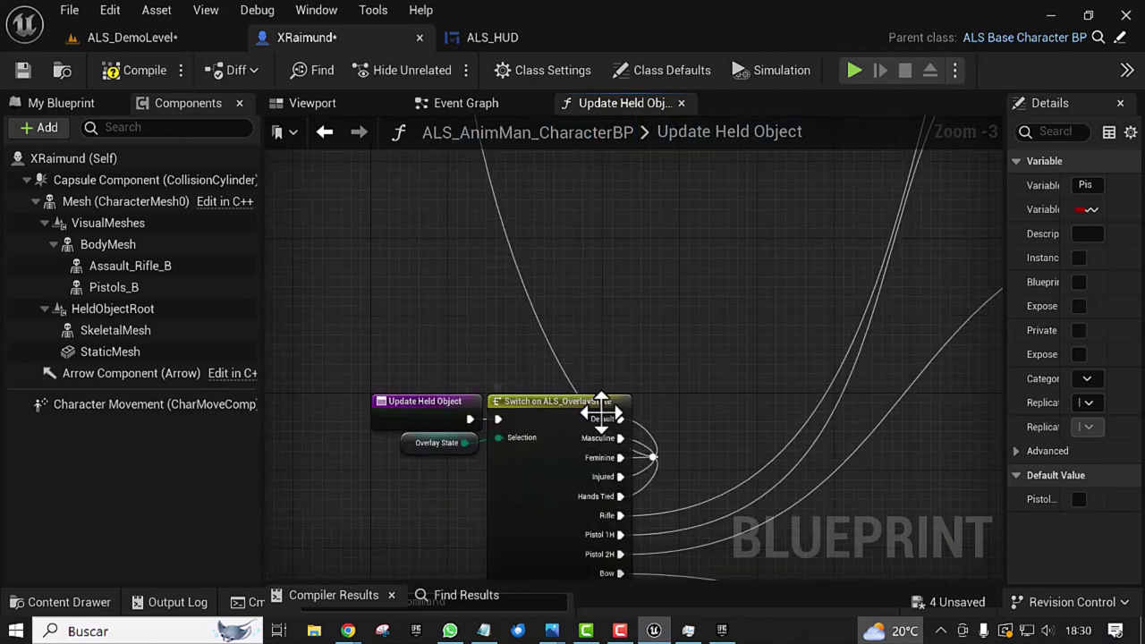
mouse_move(701, 364)
right_mouse_down()
mouse_move(523, 536)
mouse_move(402, 581)
right_mouse_up()
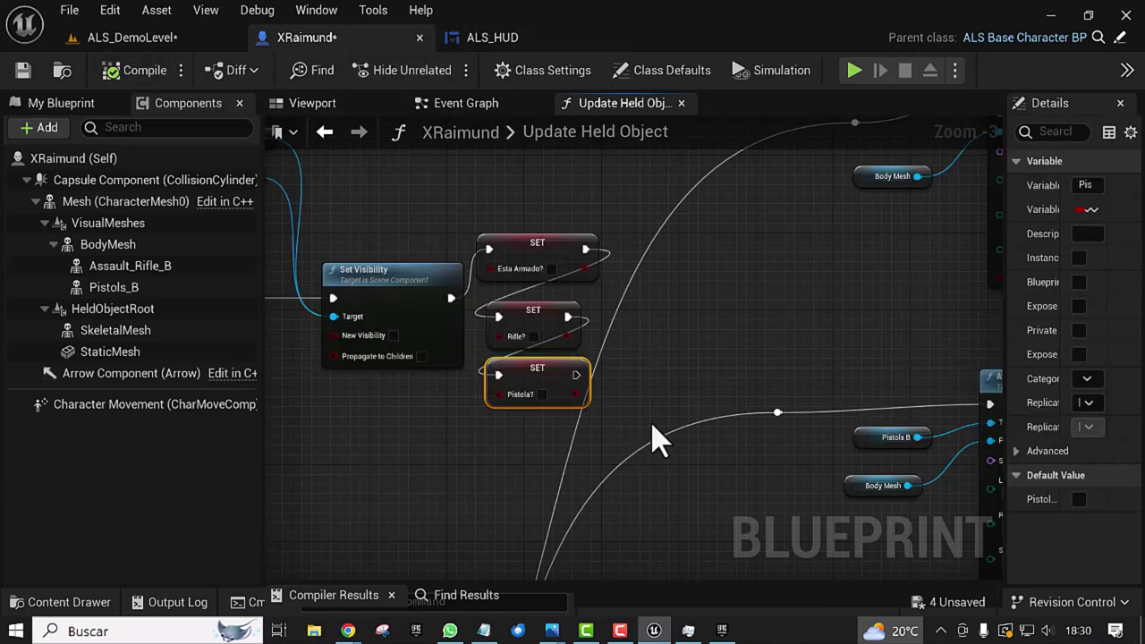
Step: Add a Branch node after the Sequence's Then 0 output
left_click(466, 104)
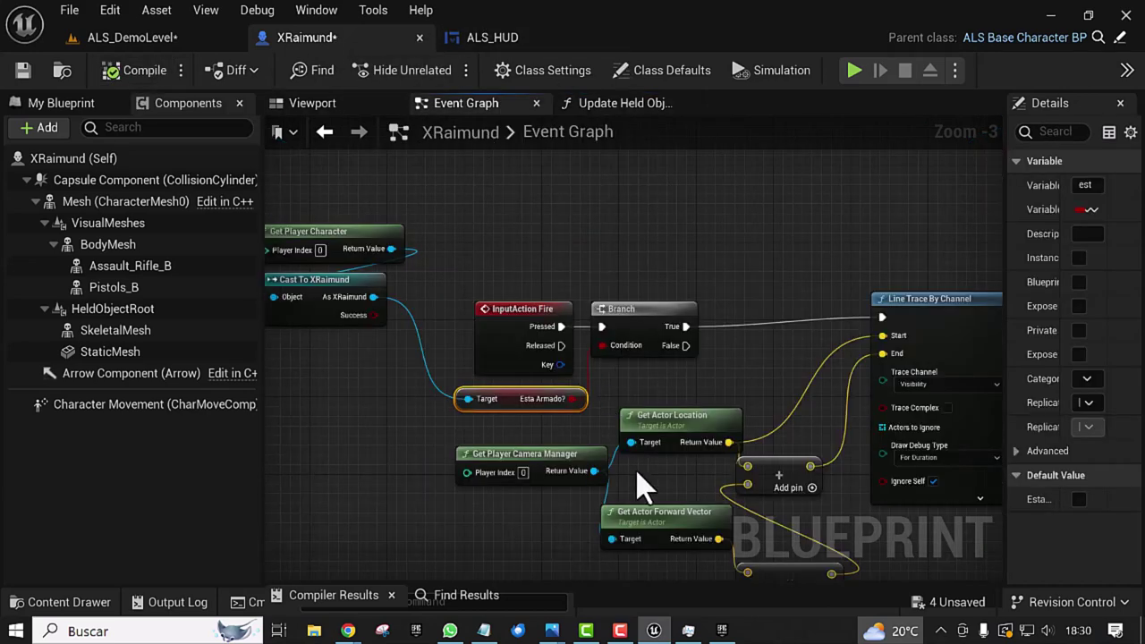
right_click_drag(456, 548, 465, 462)
scroll(818, 468, "down", 1)
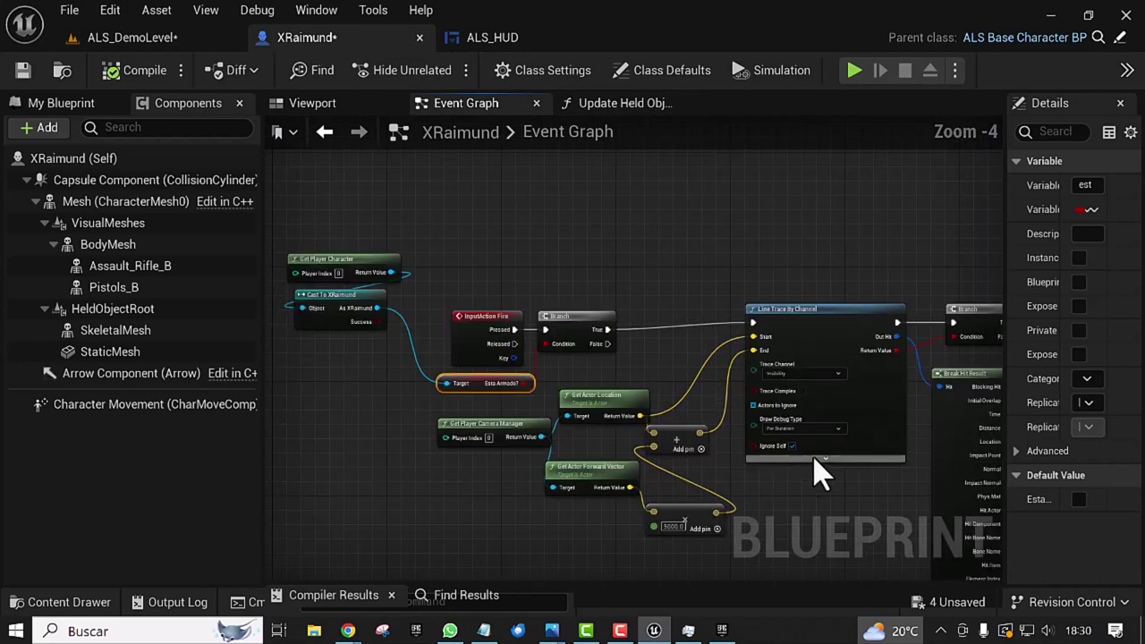
mouse_move(818, 468)
right_mouse_down()
mouse_move(765, 496)
mouse_move(296, 507)
right_mouse_up()
right_click_drag(635, 463, 498, 494)
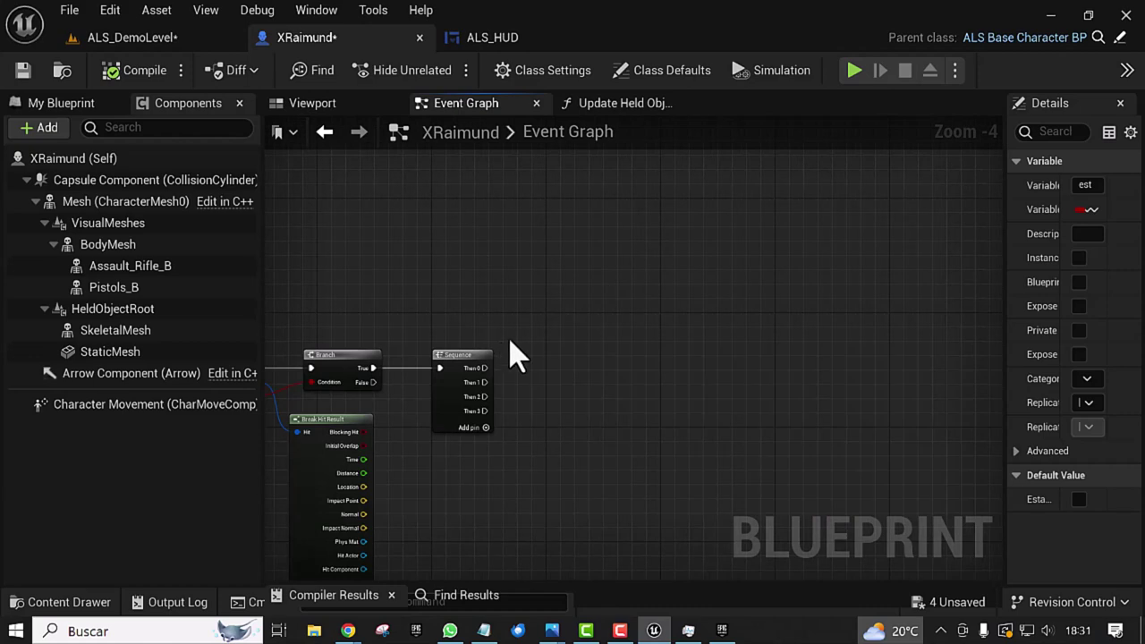
left_click_drag(484, 368, 608, 365)
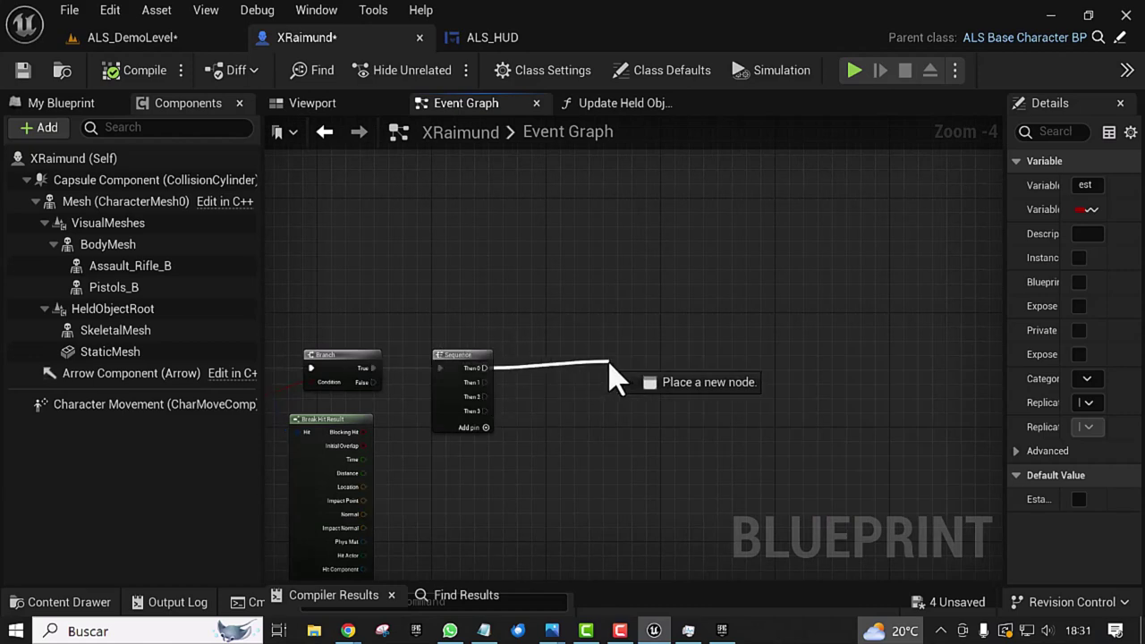
type("f")
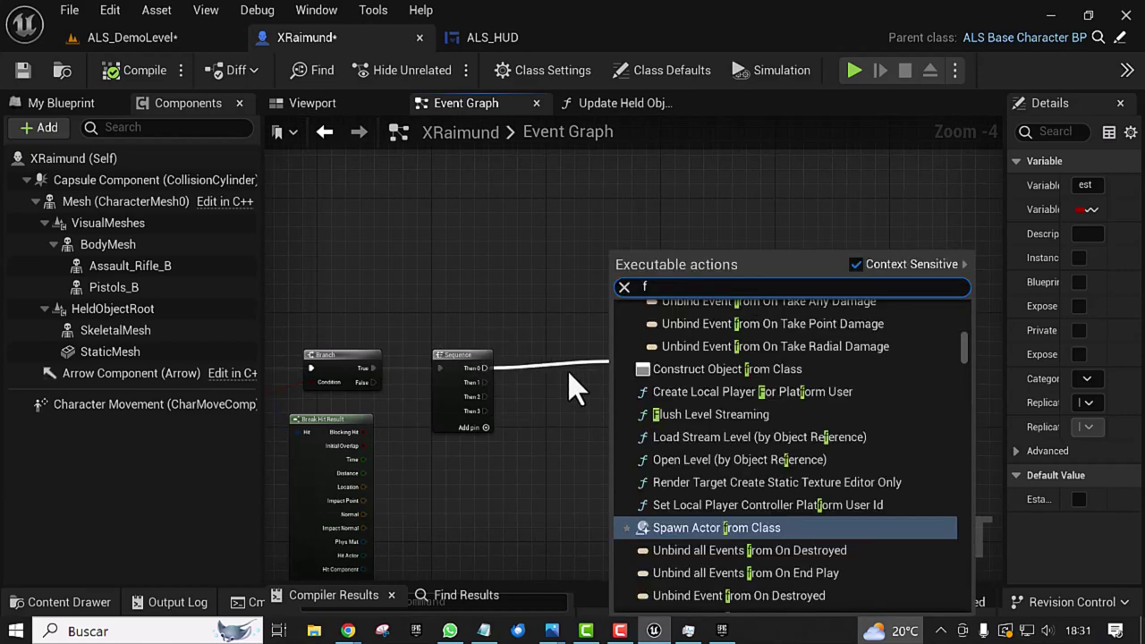
type("i")
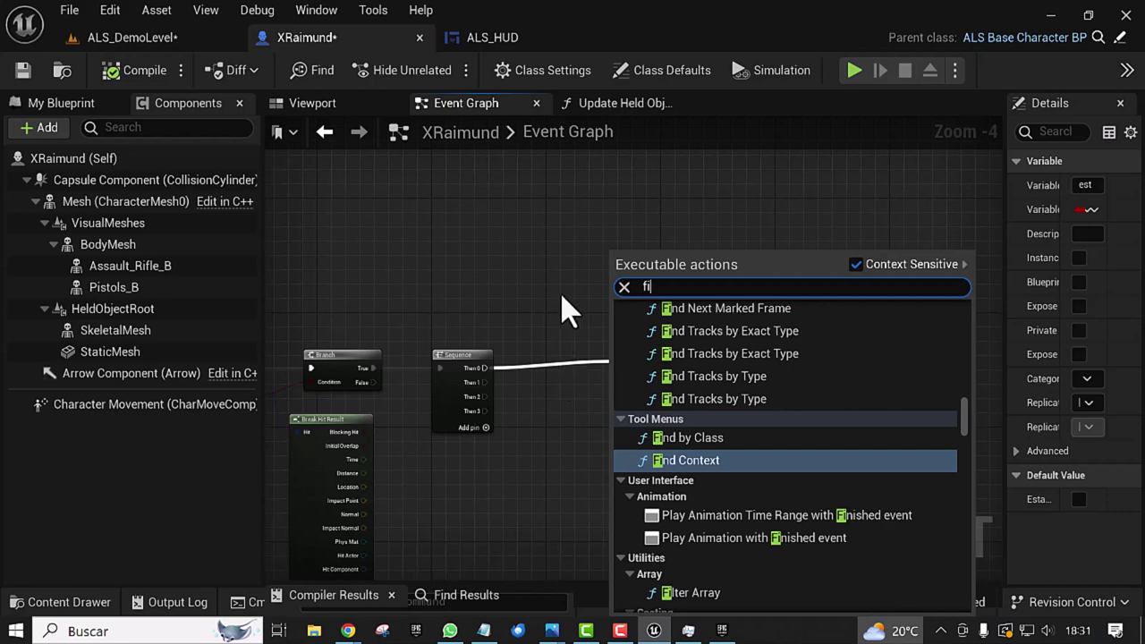
key("BackSpace")
key("BackSpace")
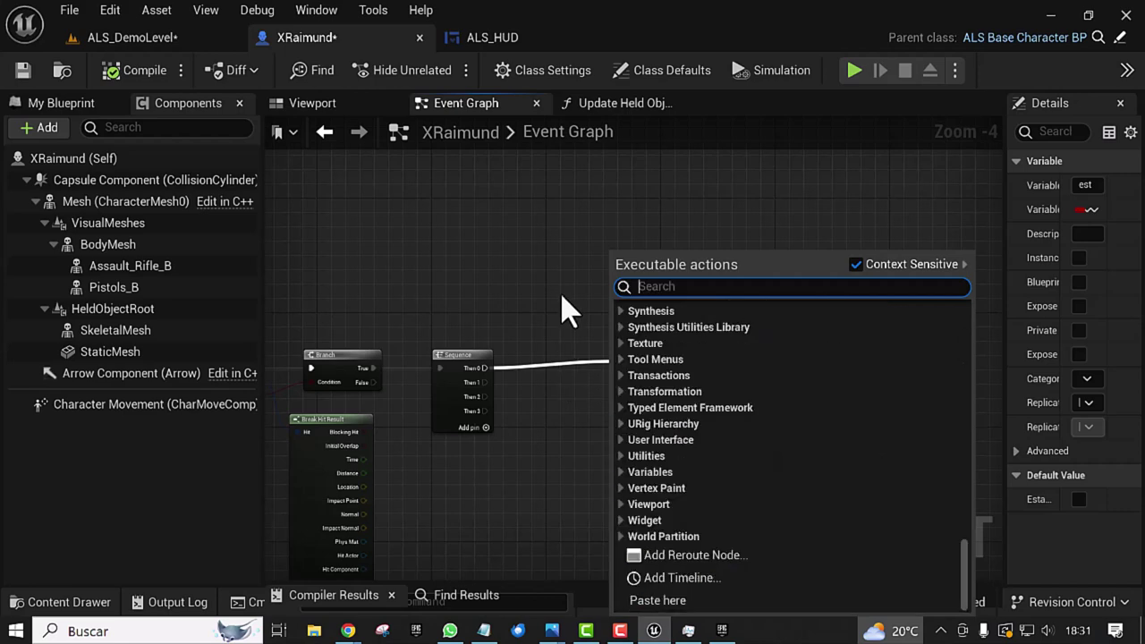
type("if")
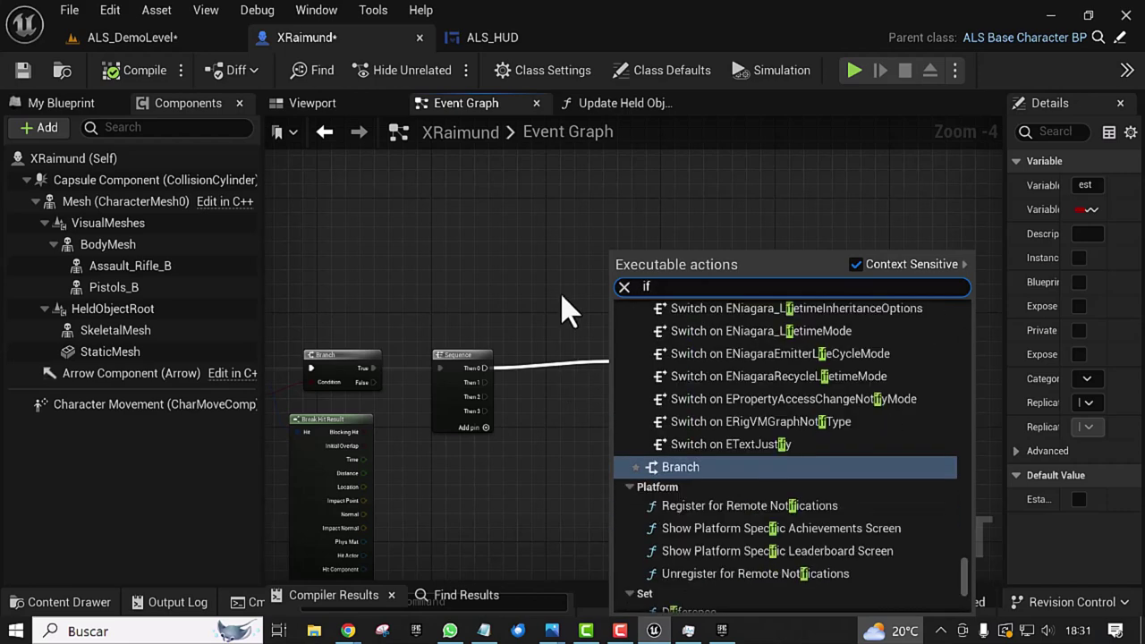
left_click(707, 468)
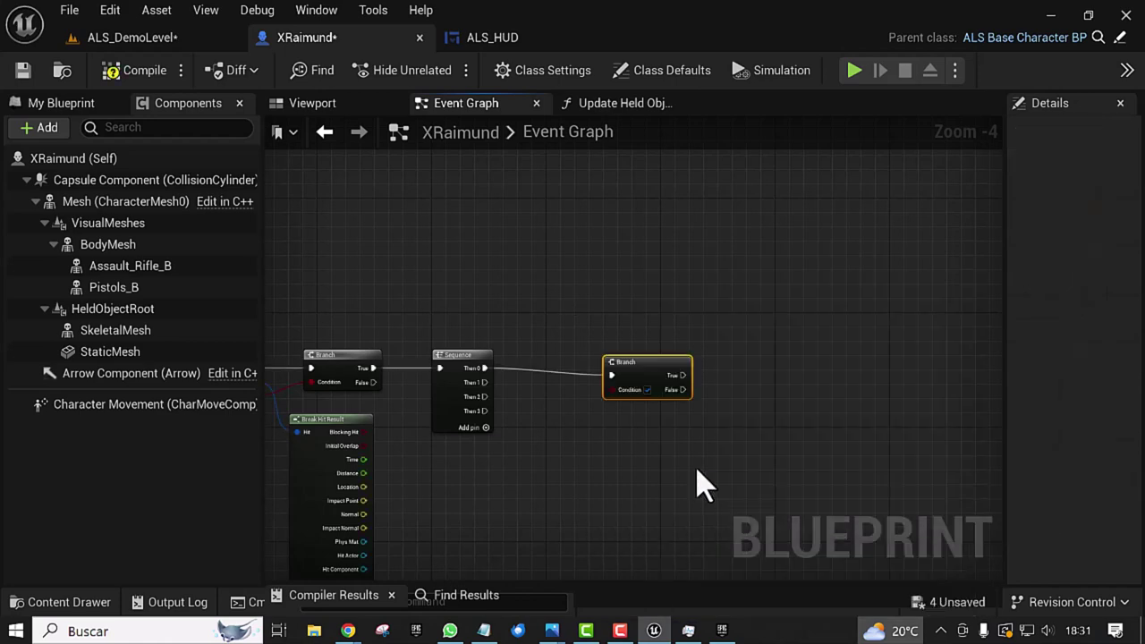
Step: Duplicate the Branch below the first and connect Sequence Then 1 to the copy
left_click_drag(647, 367, 669, 324)
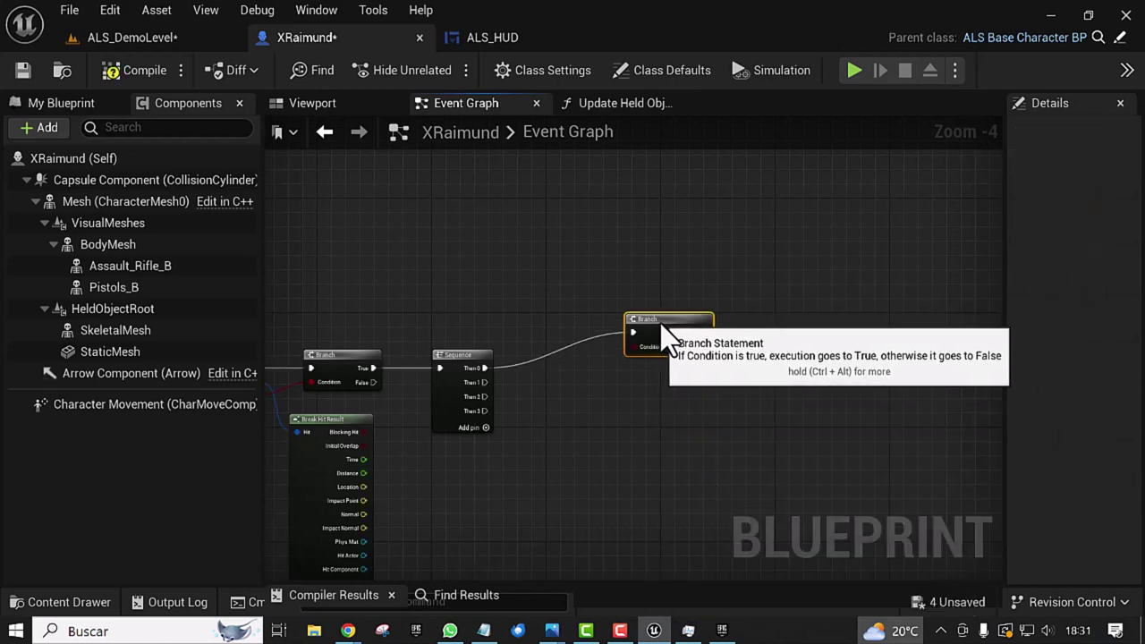
scroll(639, 435, "up", 2)
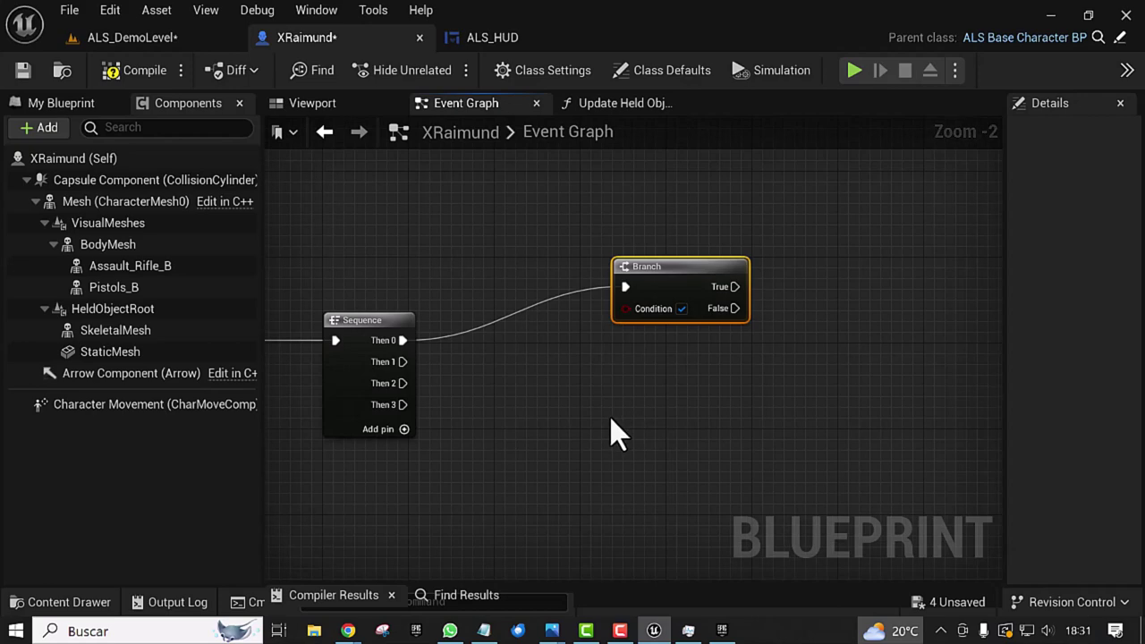
right_click_drag(618, 435, 629, 379)
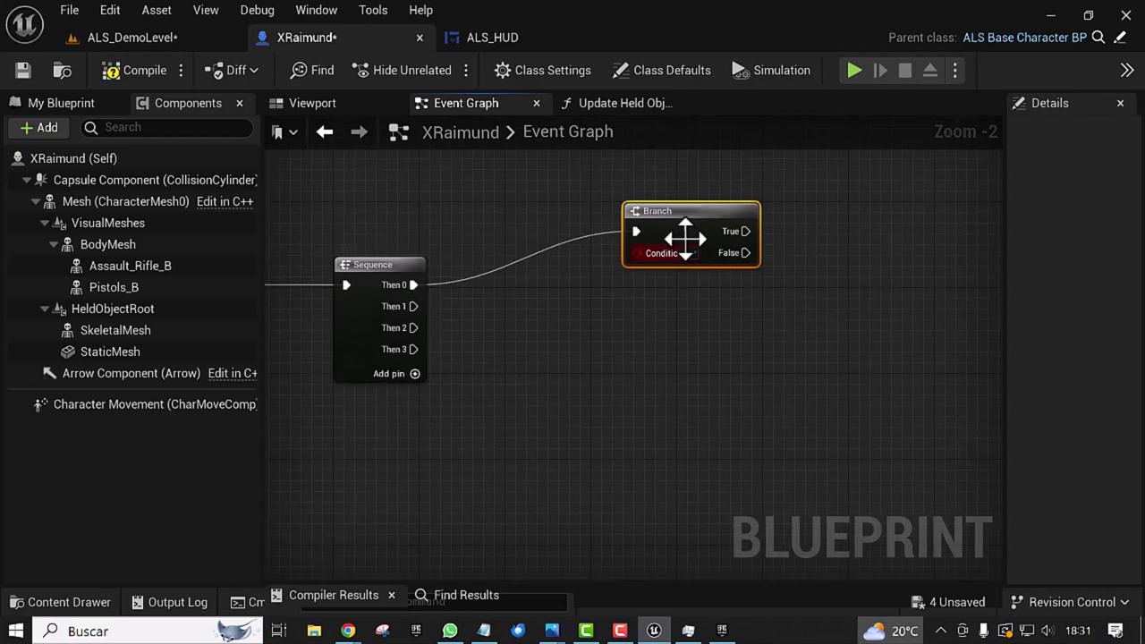
left_click_drag(682, 238, 672, 249)
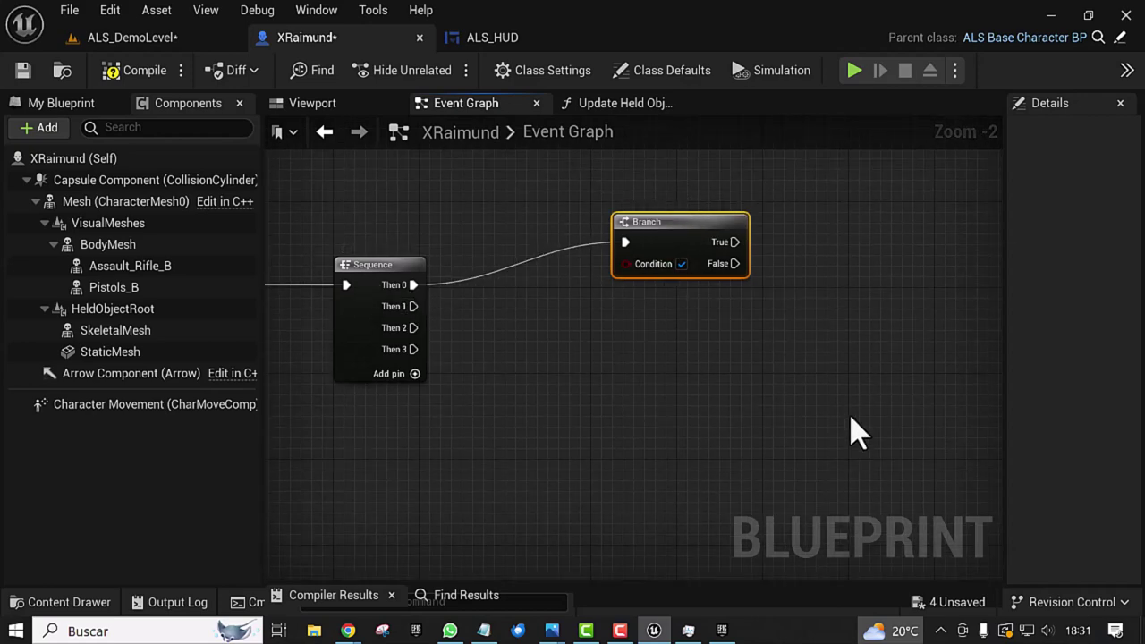
key("ctrl+d")
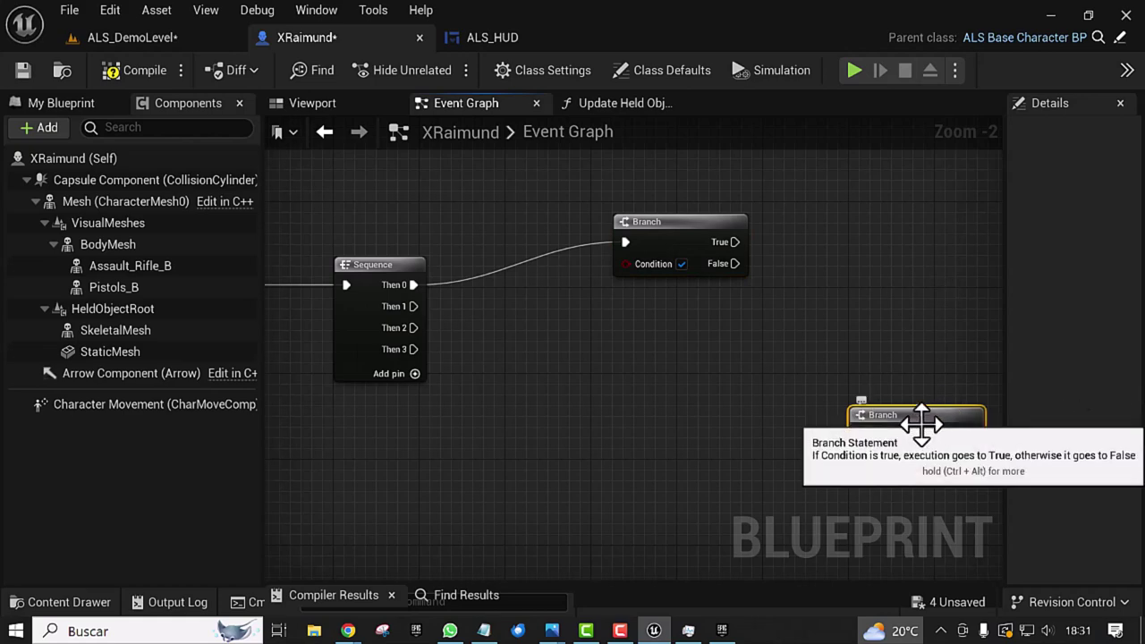
mouse_move(920, 421)
left_mouse_down()
mouse_move(680, 497)
mouse_move(691, 442)
mouse_move(680, 400)
left_mouse_up()
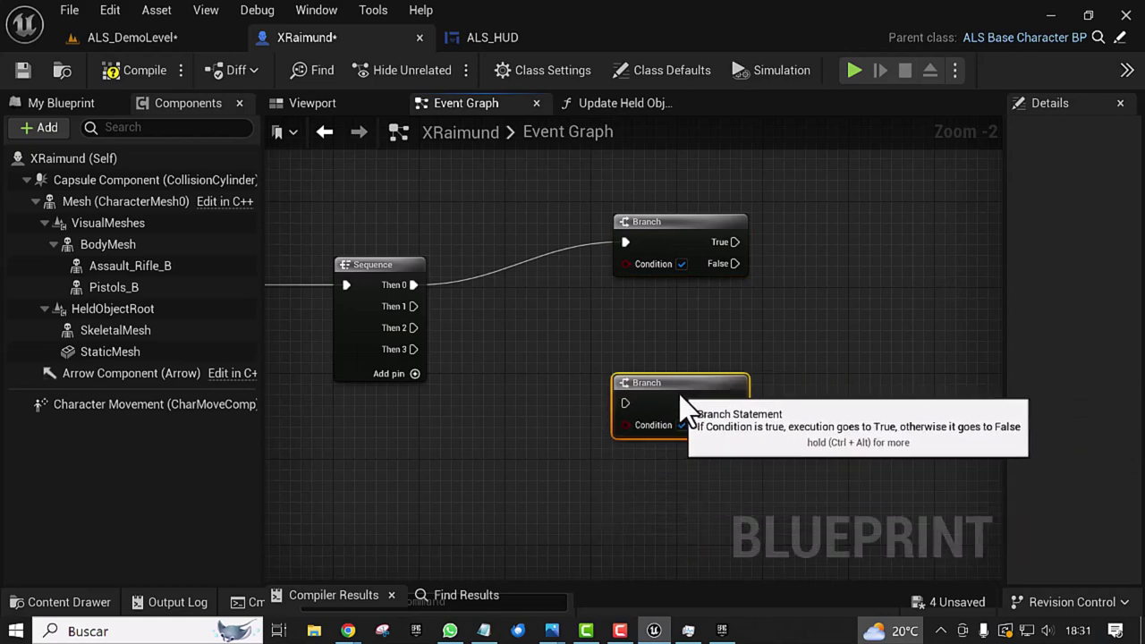
left_click_drag(413, 306, 626, 403)
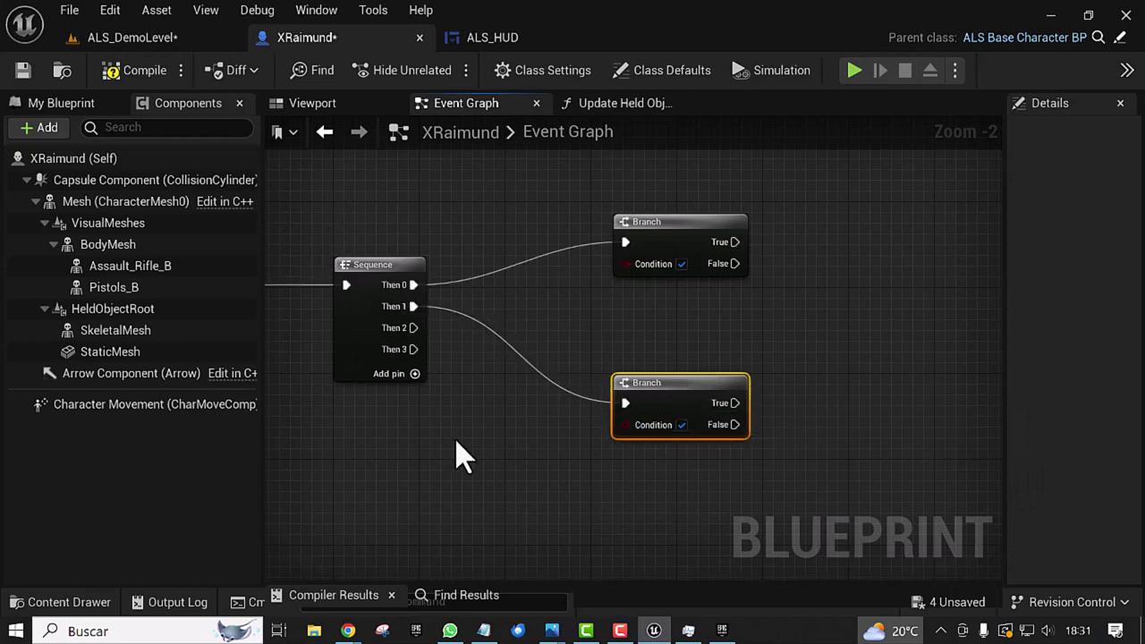
Step: Select Get Player Character and Cast To XRaimund, then pull a wire from As XRaimund toward the Branches
scroll(454, 438, "down", 2)
right_click_drag(422, 499, 484, 326)
scroll(439, 300, "down", 1)
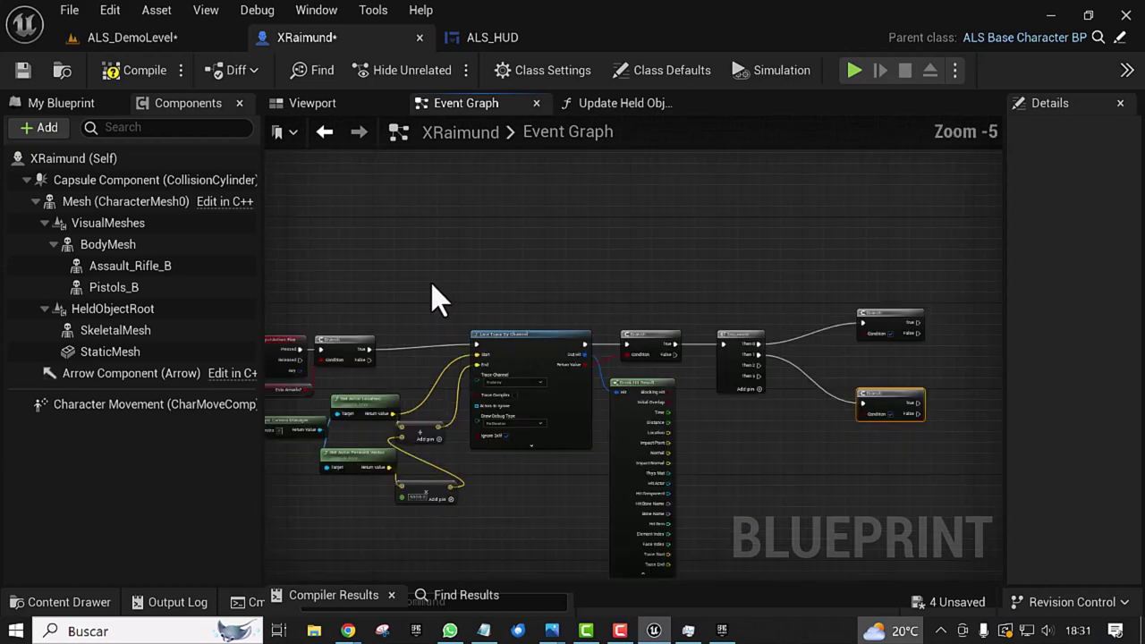
mouse_move(433, 300)
right_mouse_down()
mouse_move(634, 256)
mouse_move(634, 273)
mouse_move(779, 273)
right_mouse_up()
scroll(626, 290, "up", 2)
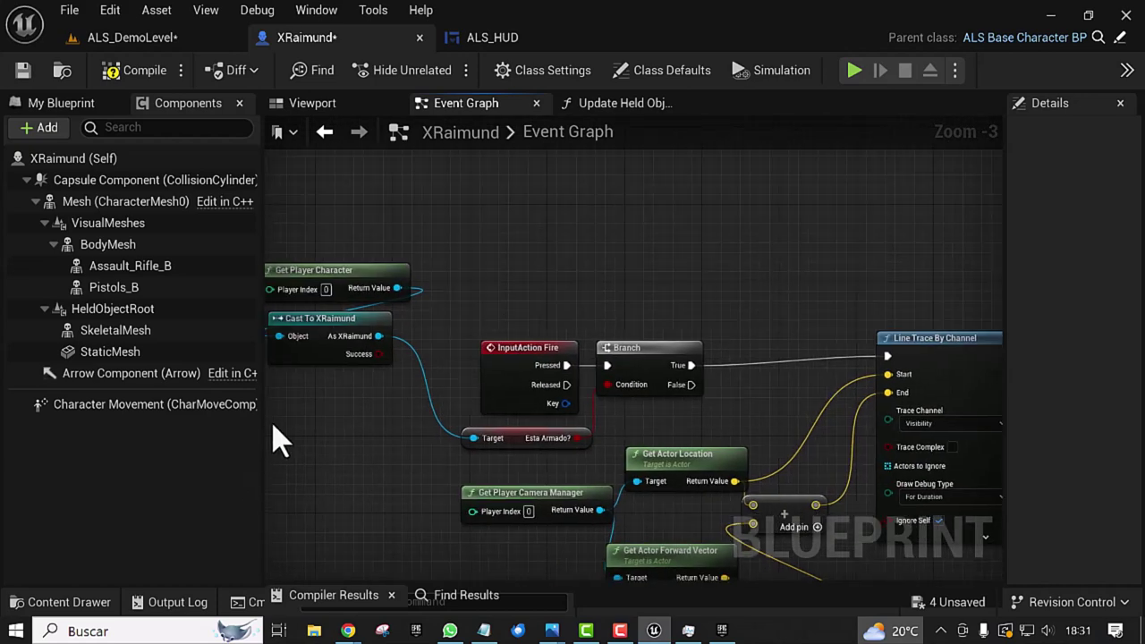
left_click_drag(339, 371, 375, 234)
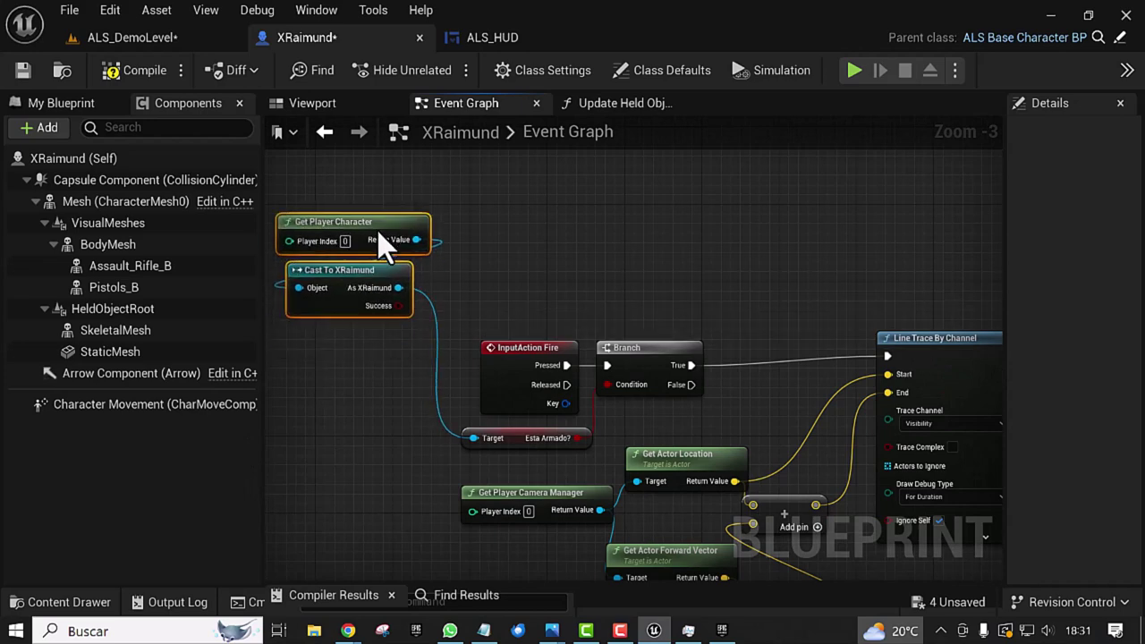
mouse_move(650, 272)
right_mouse_down()
mouse_move(564, 258)
mouse_move(534, 283)
right_mouse_up()
left_click_drag(301, 289, 904, 322)
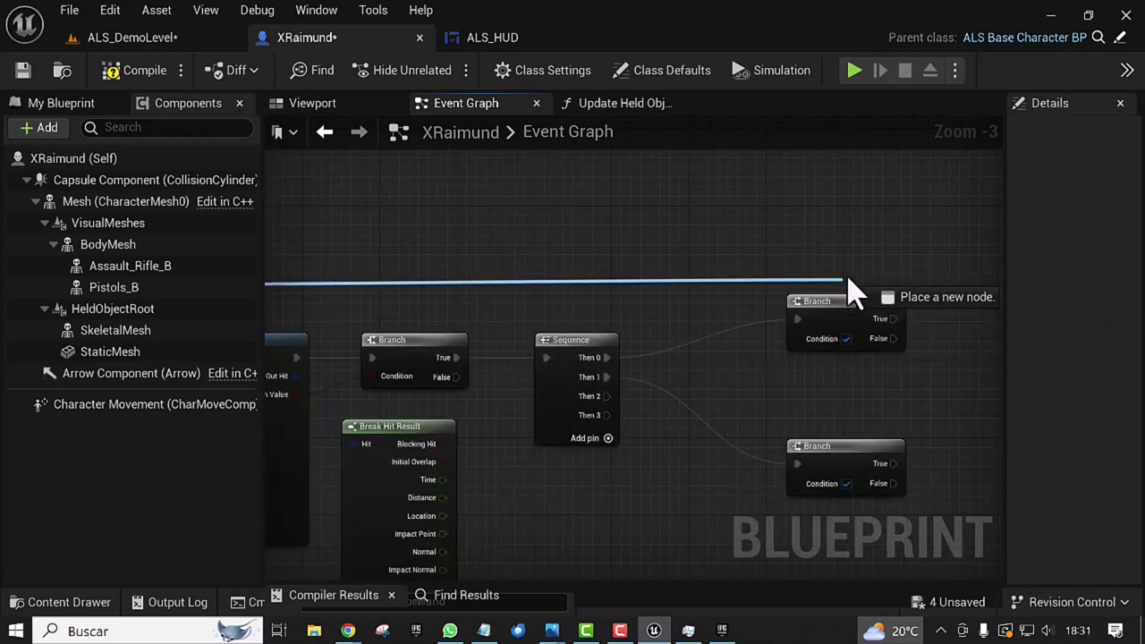
Step: Add a Get Rifle? getter from the XRaimund reference wire
left_click_drag(904, 322, 693, 288)
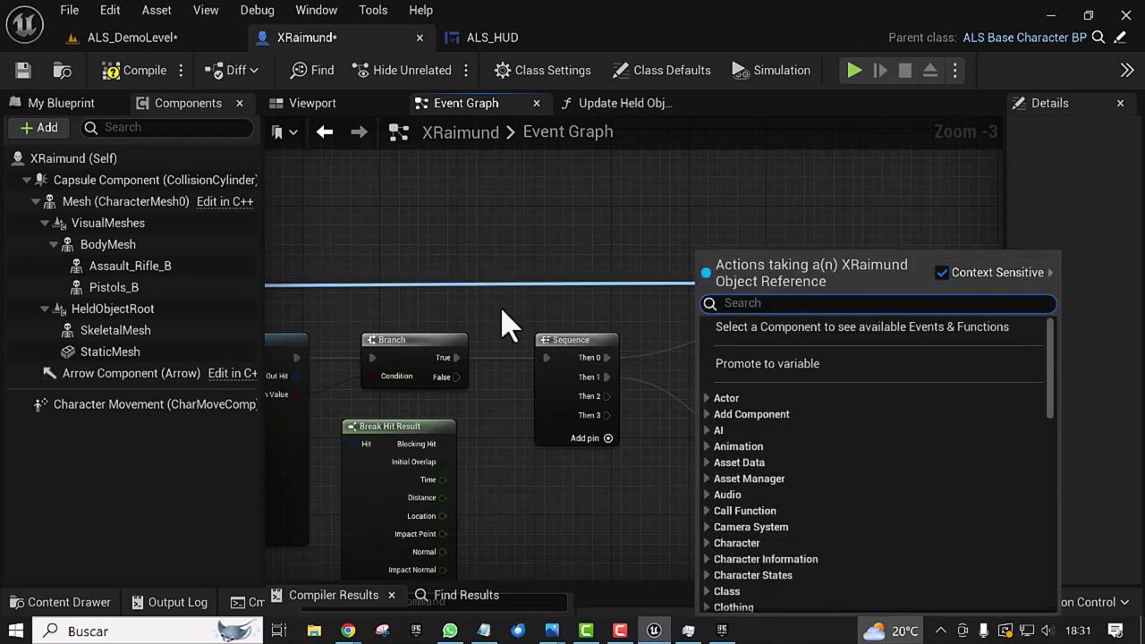
type("rifle")
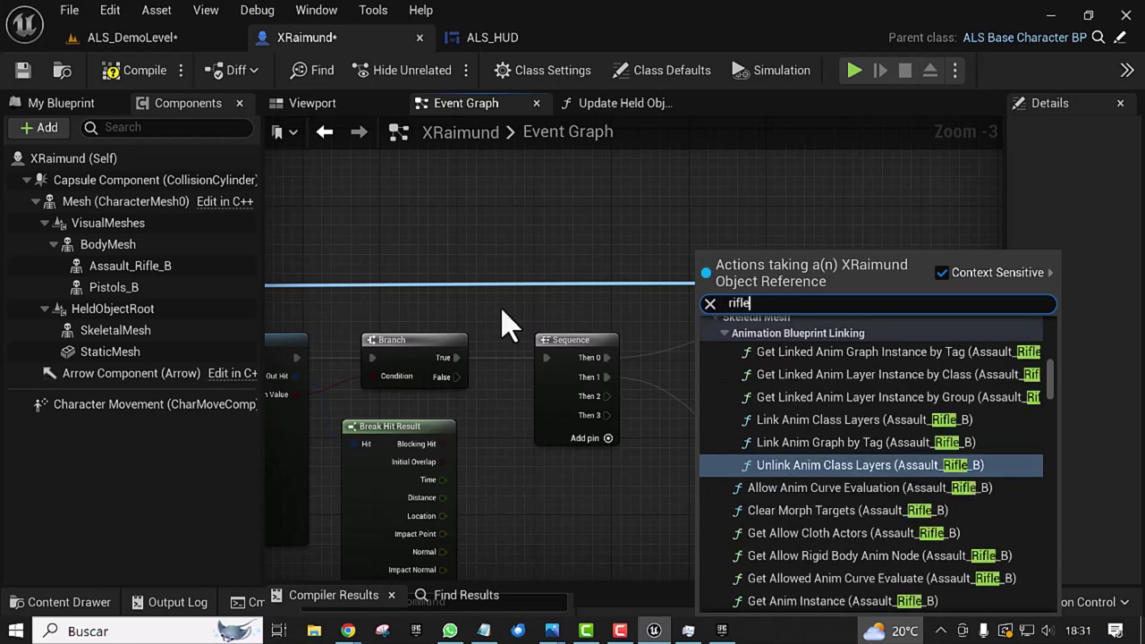
scroll(805, 475, "down", 2)
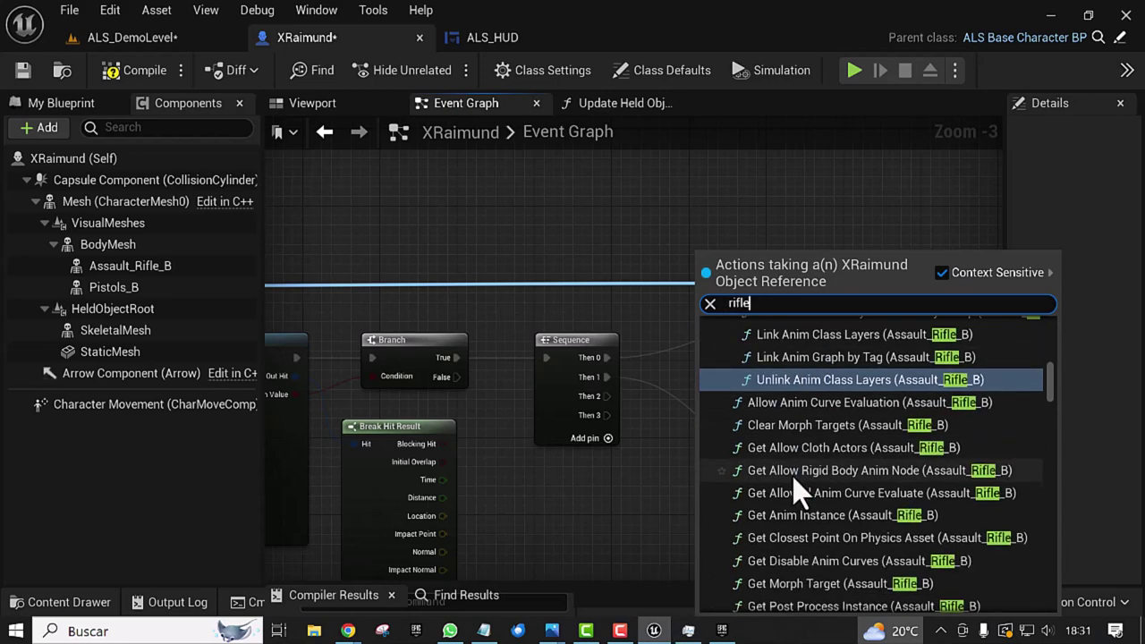
scroll(794, 496, "down", 5)
scroll(792, 517, "down", 3)
scroll(791, 533, "down", 3)
scroll(795, 541, "down", 3)
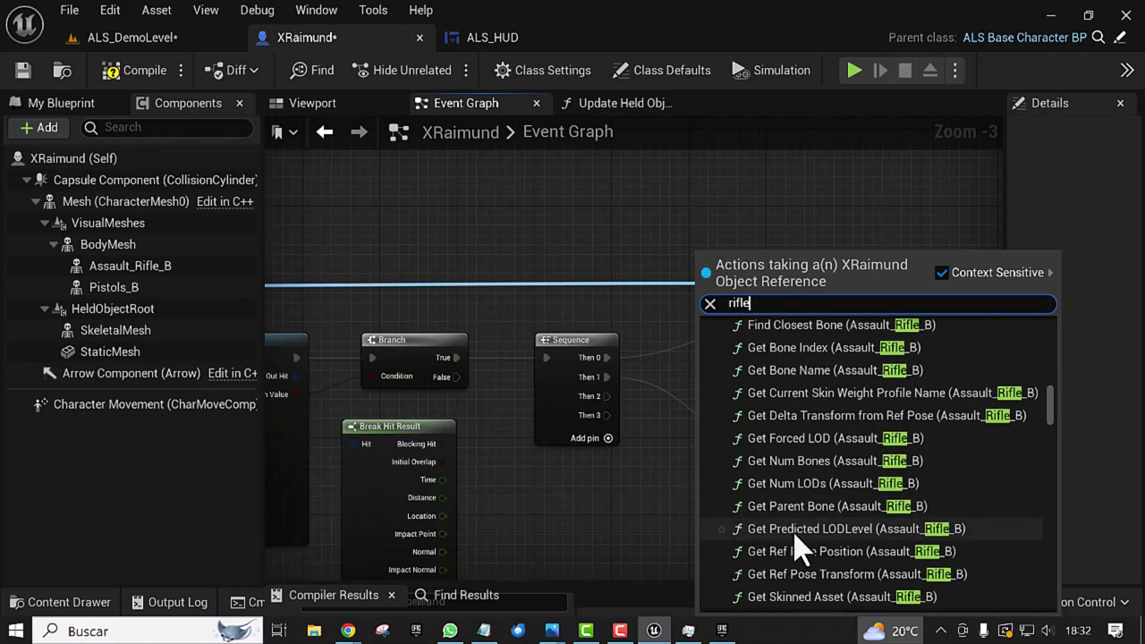
scroll(794, 536, "down", 3)
left_click_drag(1056, 416, 994, 631)
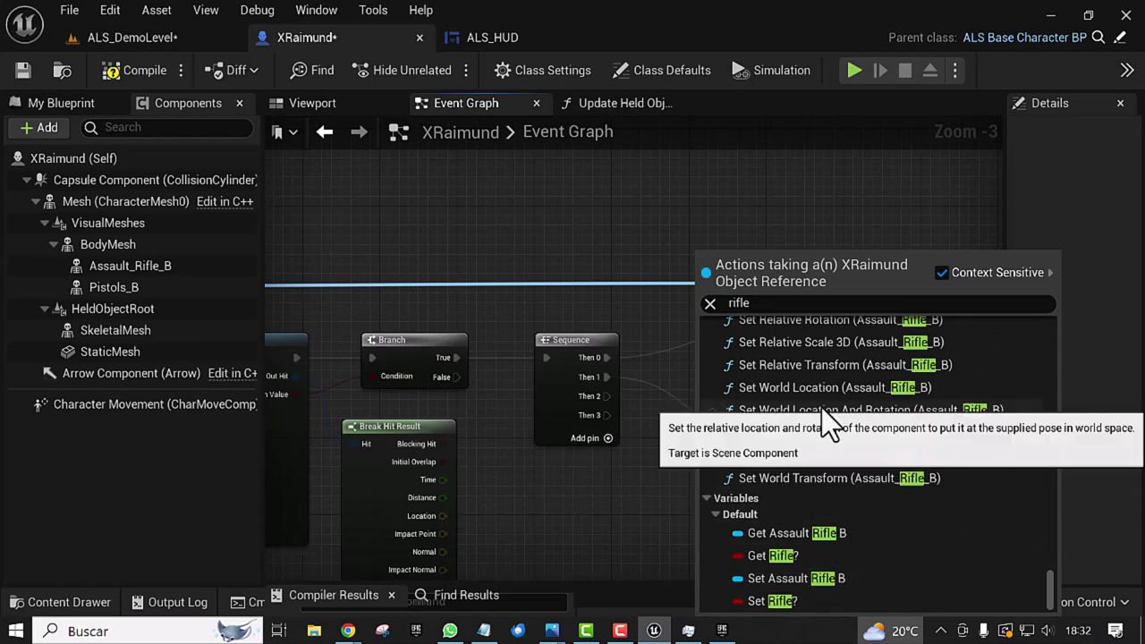
left_click(776, 557)
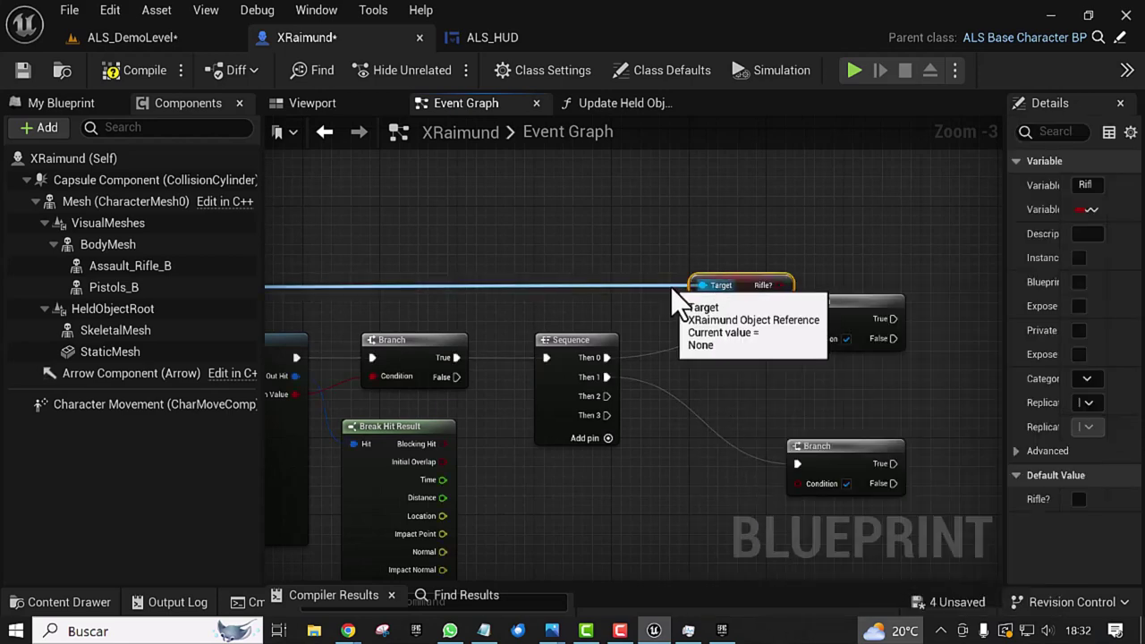
Step: Add a reroute, wire Rifle? into the upper Branch Condition and Then 0 into its exec
double_click(599, 284)
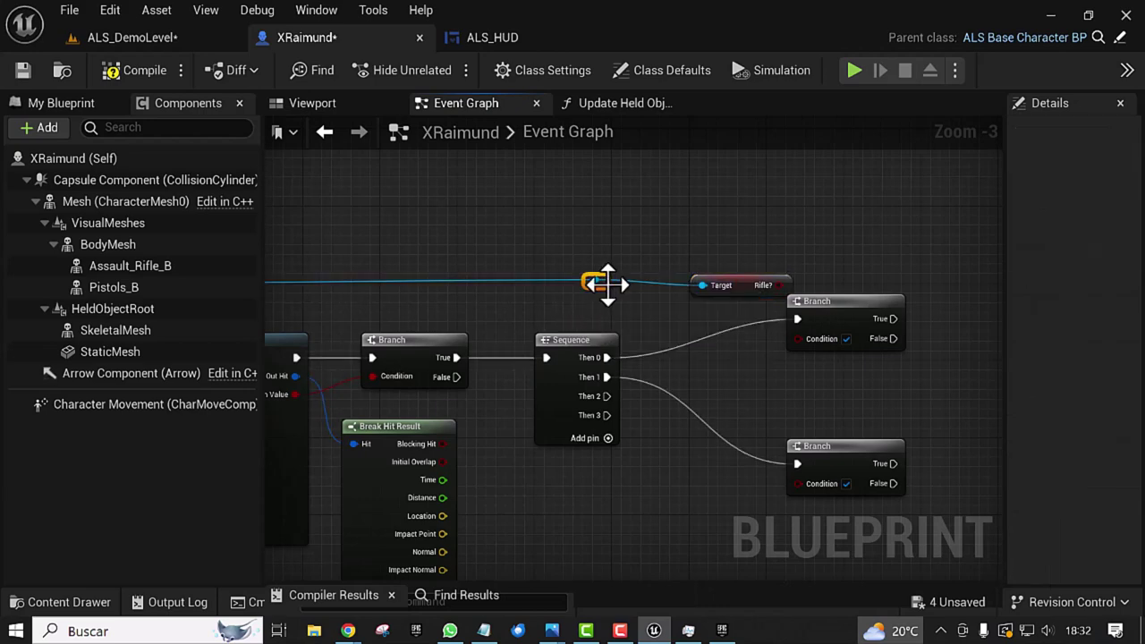
left_click(746, 284)
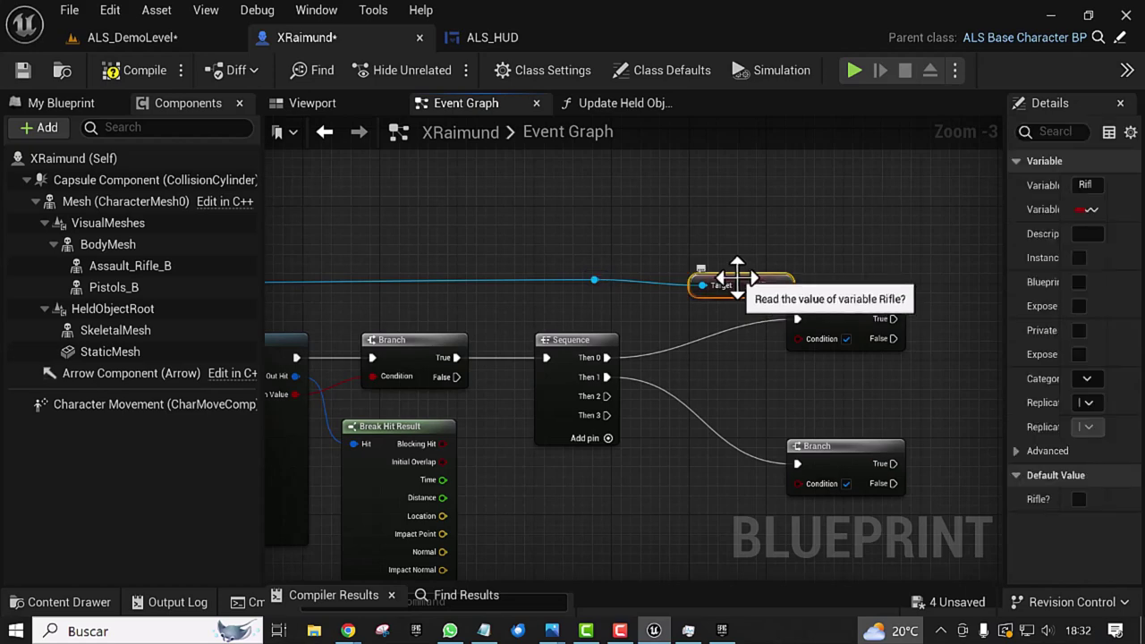
mouse_move(745, 284)
left_mouse_down()
mouse_move(713, 343)
mouse_move(723, 344)
left_mouse_up()
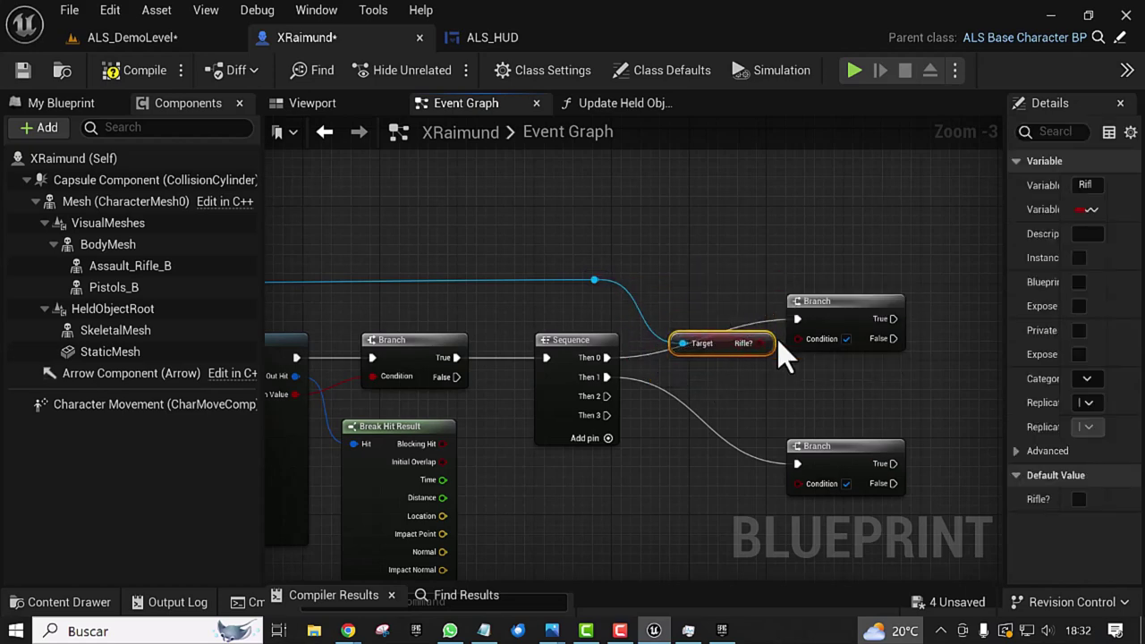
left_click_drag(759, 343, 798, 339)
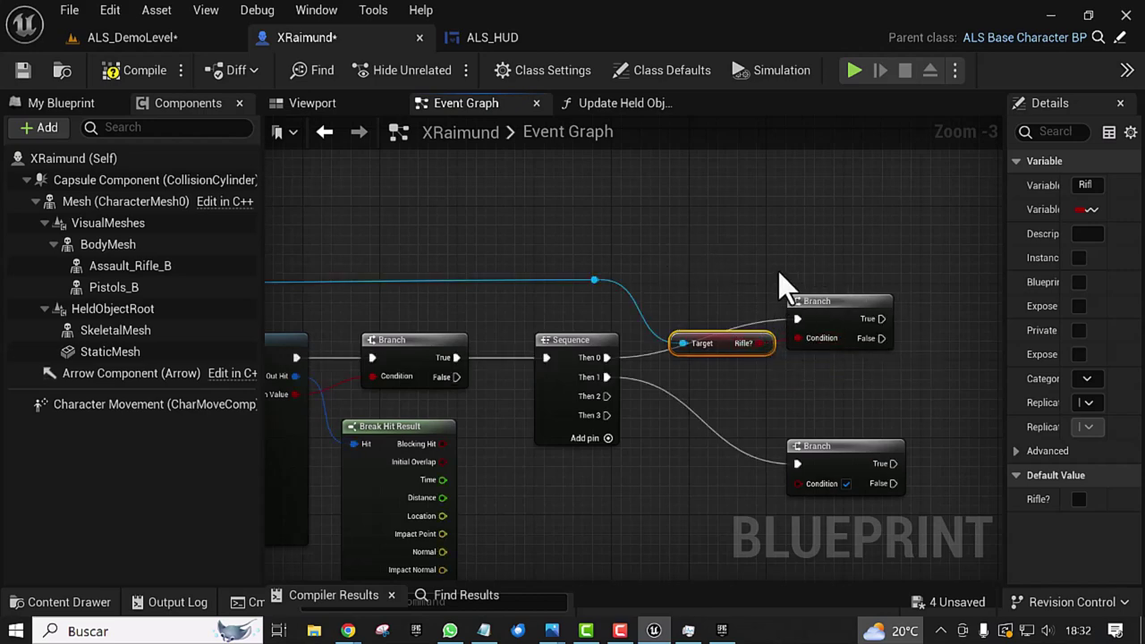
left_click_drag(794, 316, 796, 320)
Step: Add a Get Pistola? getter from the XRaimund reroute and wire it into the lower Branch Condition
double_click(759, 320)
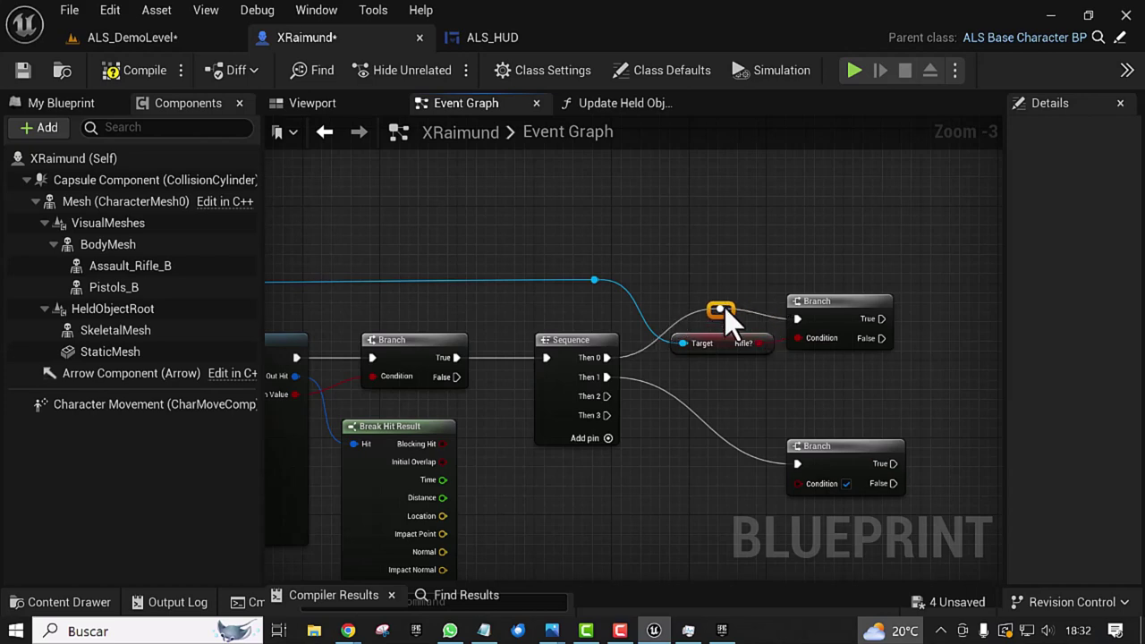
left_click_drag(727, 310, 678, 319)
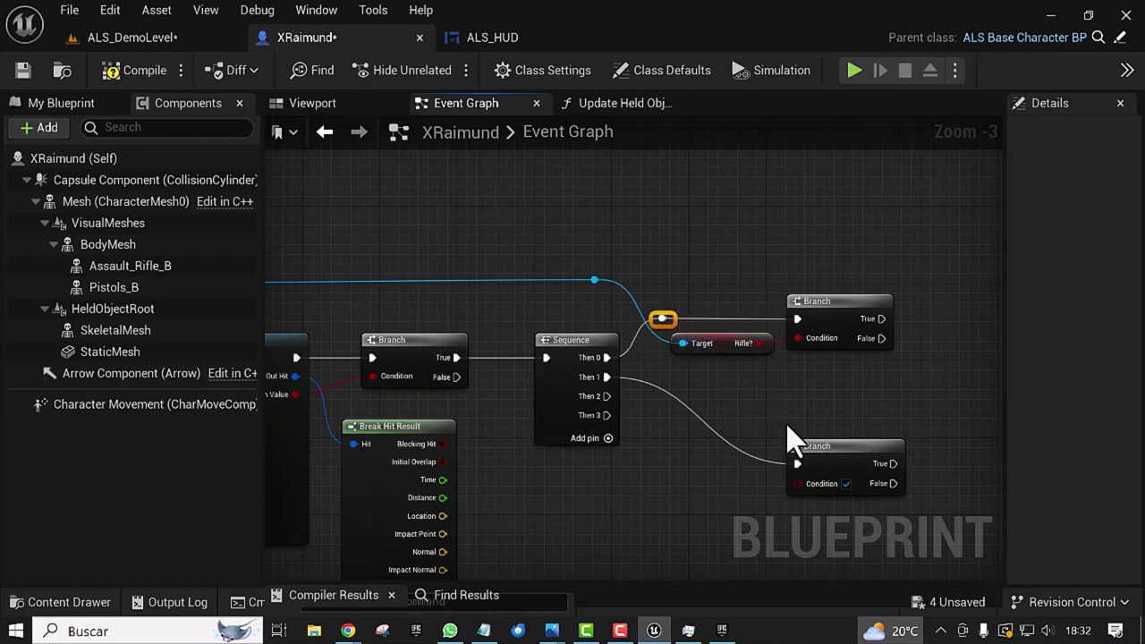
left_click_drag(818, 454, 810, 400)
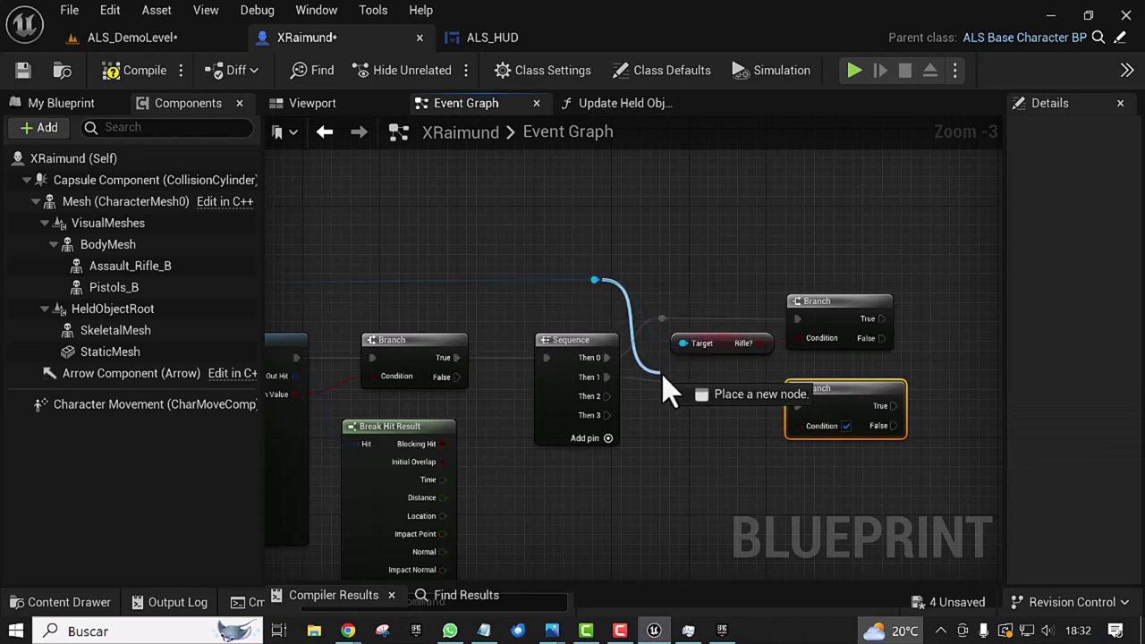
left_click_drag(594, 281, 652, 394)
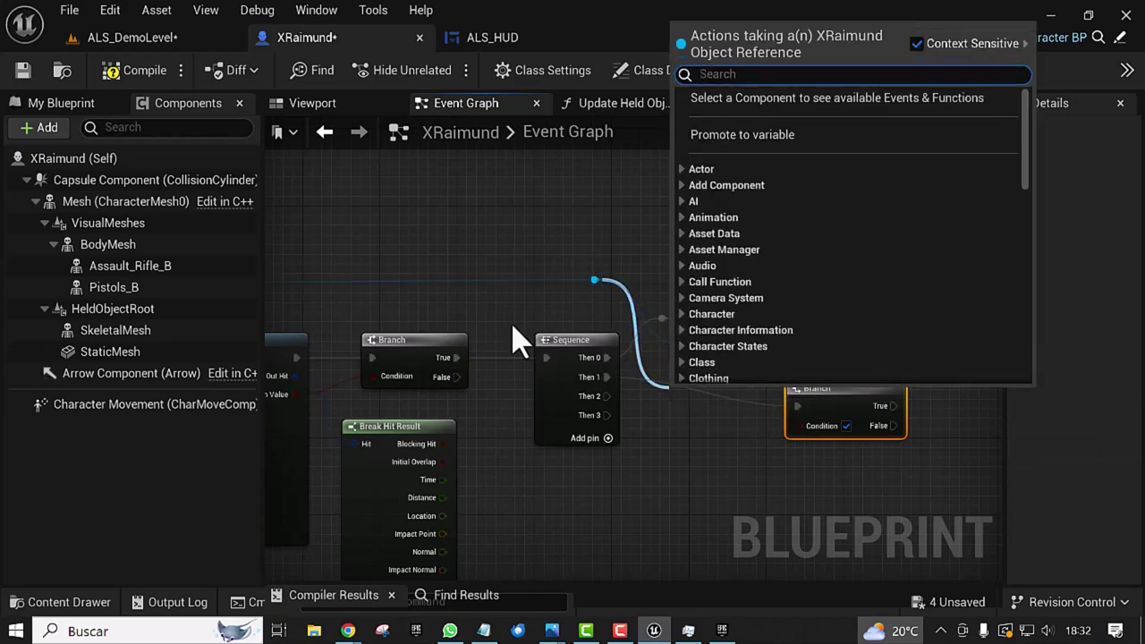
type("get")
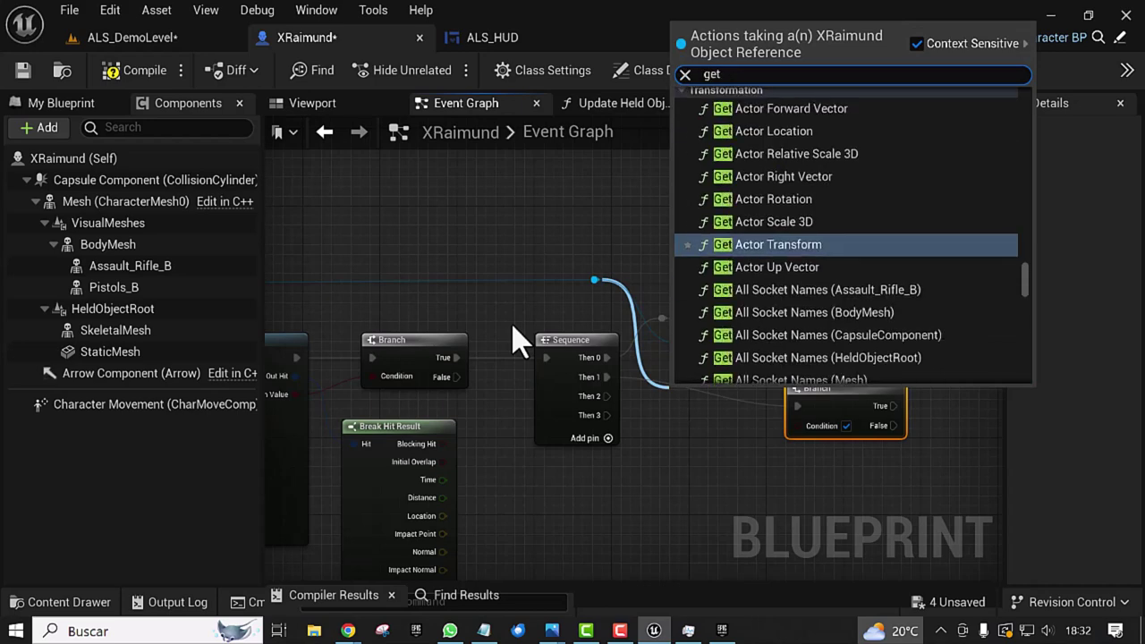
type("pis")
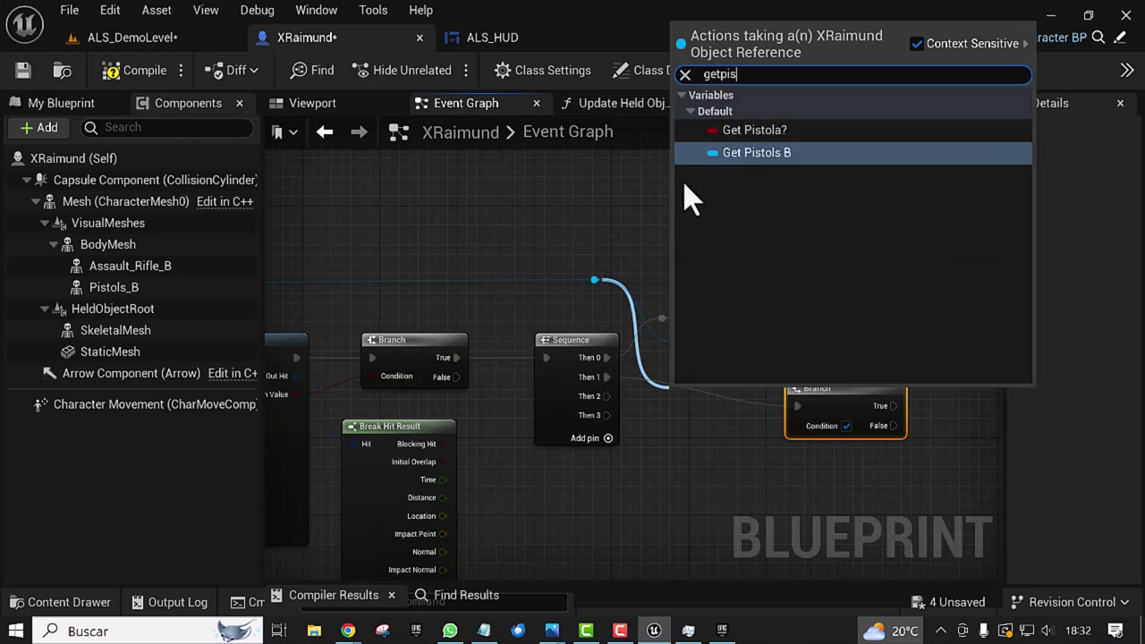
left_click(746, 132)
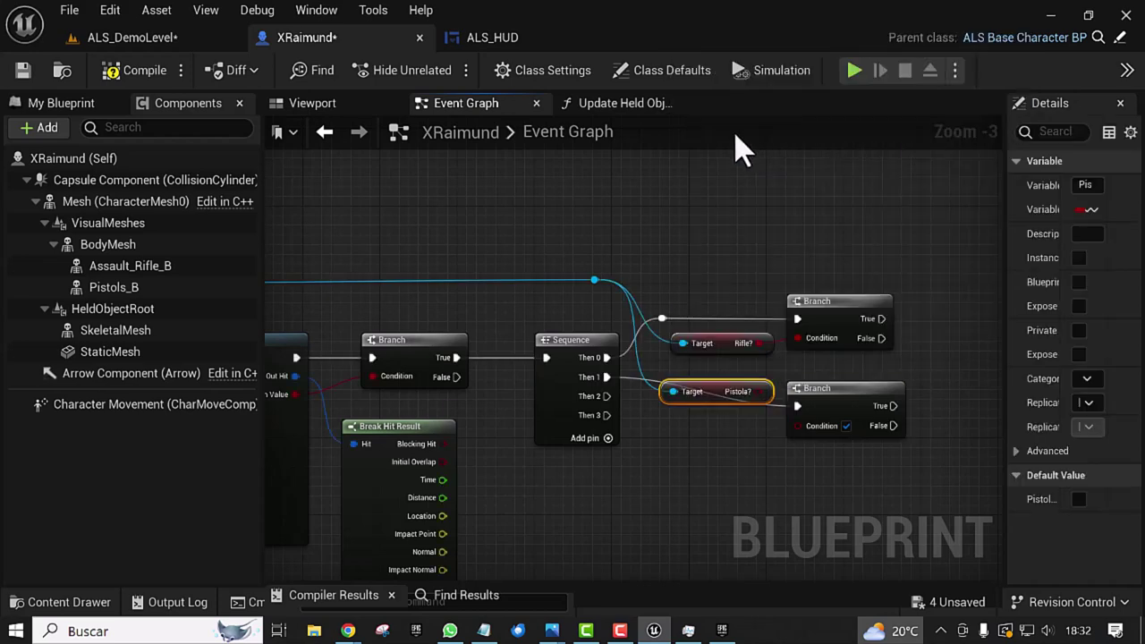
right_click_drag(768, 503, 716, 463)
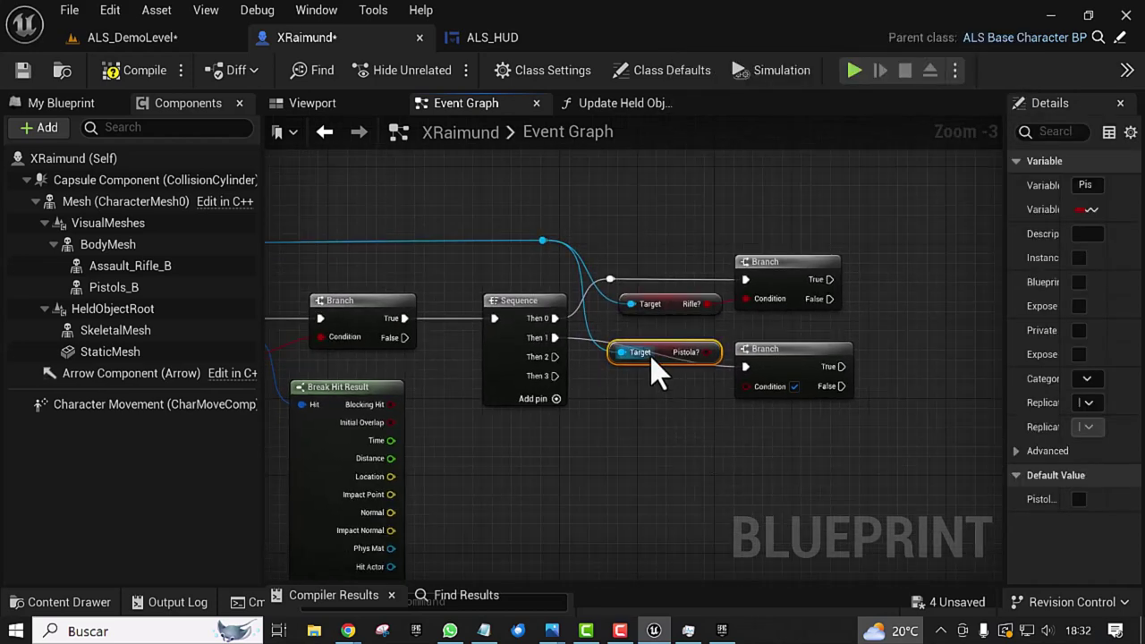
mouse_move(622, 352)
left_mouse_down()
mouse_move(669, 373)
mouse_move(667, 388)
mouse_move(780, 397)
left_mouse_up()
key("Escape")
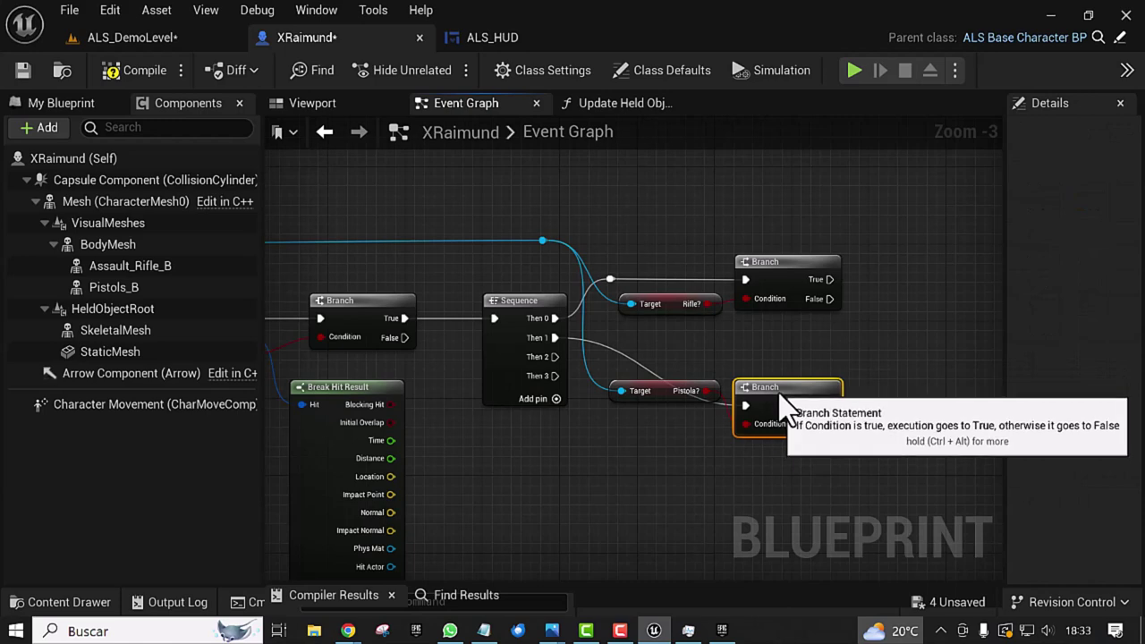
Step: Add a reroute on the Then 1 wire and tidy the lower Branch's position
mouse_move(779, 395)
left_mouse_down()
mouse_move(781, 370)
mouse_move(781, 400)
left_mouse_up()
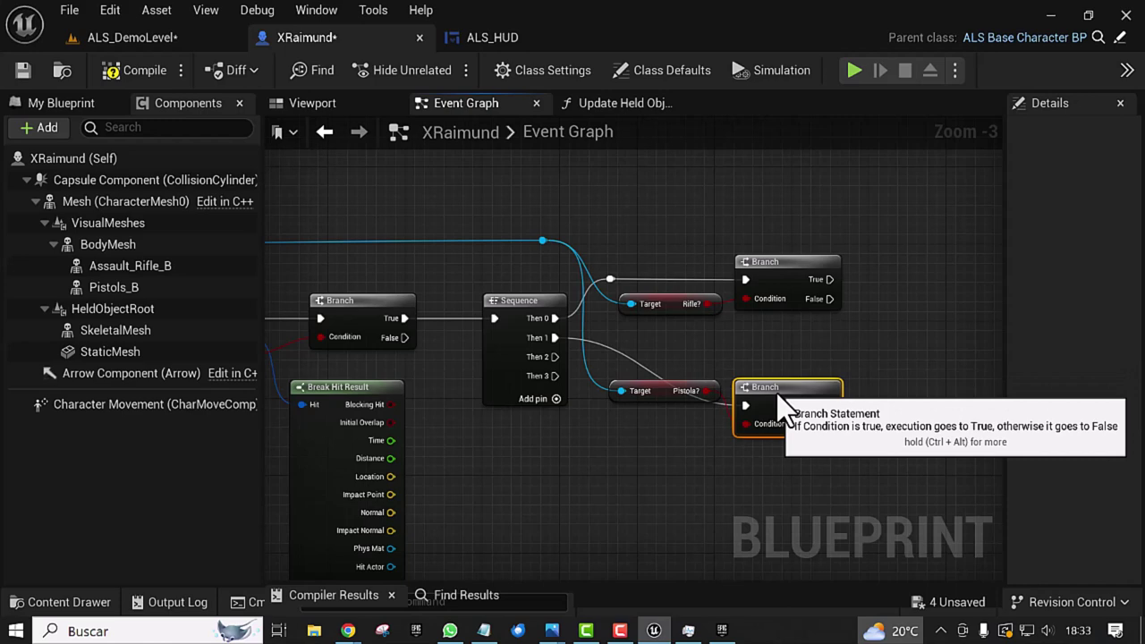
double_click(632, 358)
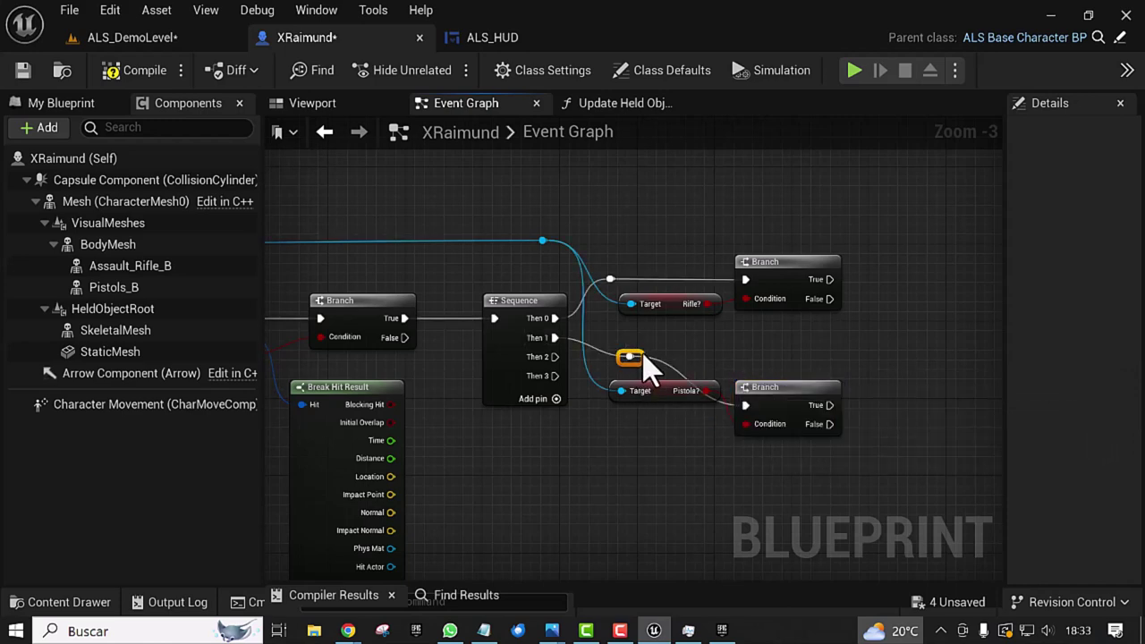
mouse_move(638, 355)
left_mouse_down()
mouse_move(636, 417)
mouse_move(624, 417)
left_mouse_up()
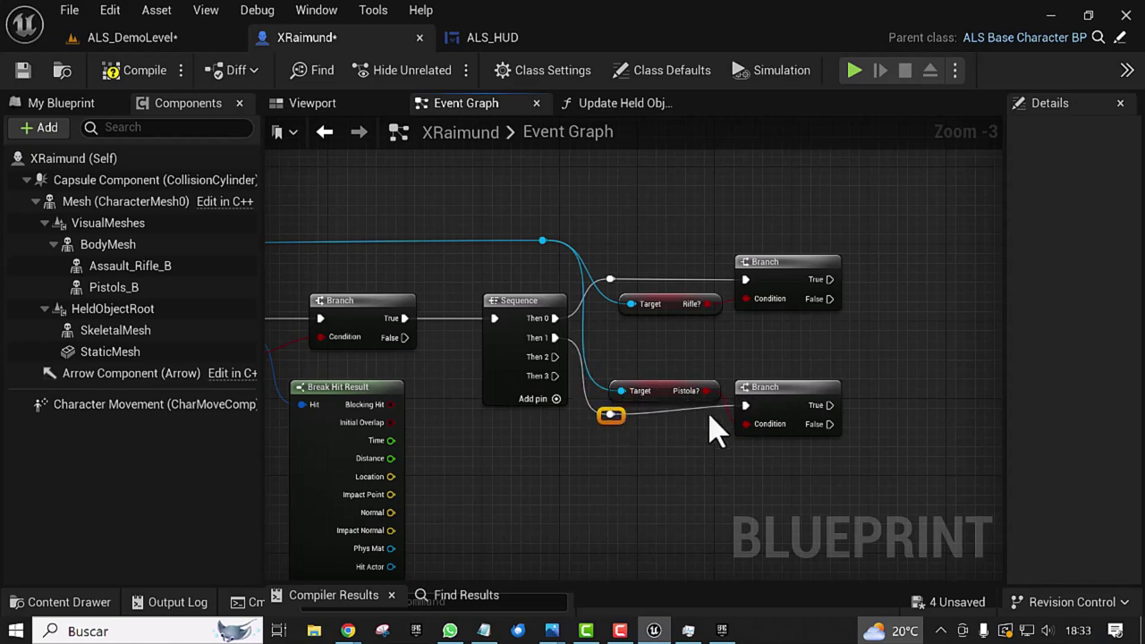
left_click_drag(777, 390, 778, 401)
left_click(651, 498)
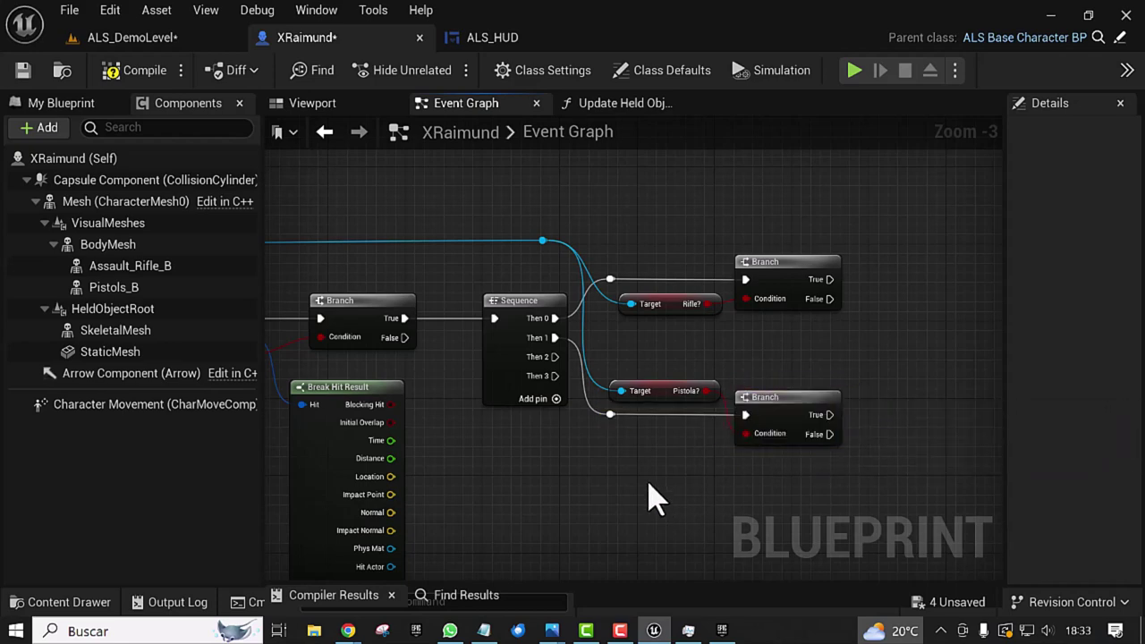
right_click_drag(645, 485, 596, 401)
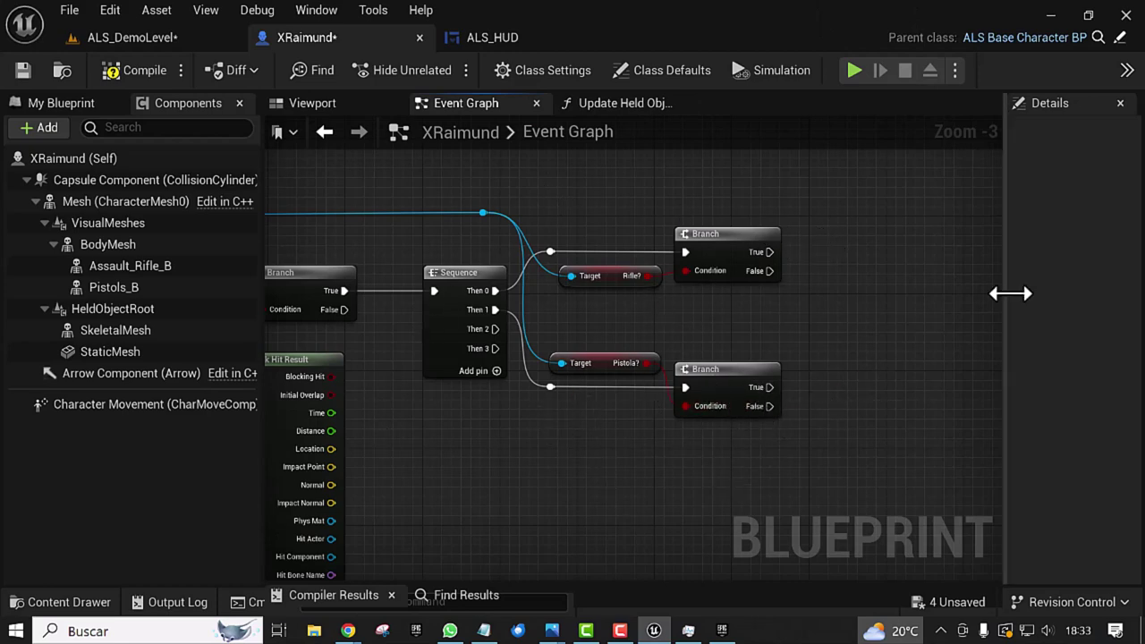
Step: Add a Play Animation node targeting Assault_Rifle_B, run from the rifle Branch's True output
mouse_move(892, 320)
right_mouse_down()
mouse_move(697, 457)
mouse_move(792, 376)
right_mouse_up()
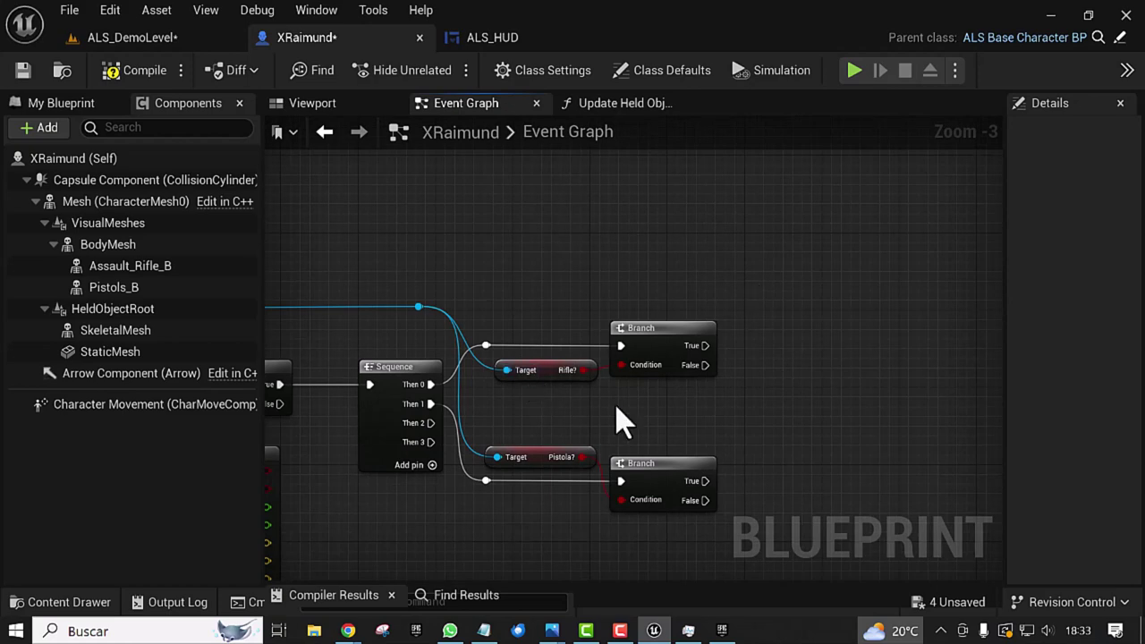
mouse_move(128, 268)
left_mouse_down()
mouse_move(580, 265)
mouse_move(725, 295)
mouse_move(716, 284)
left_mouse_up()
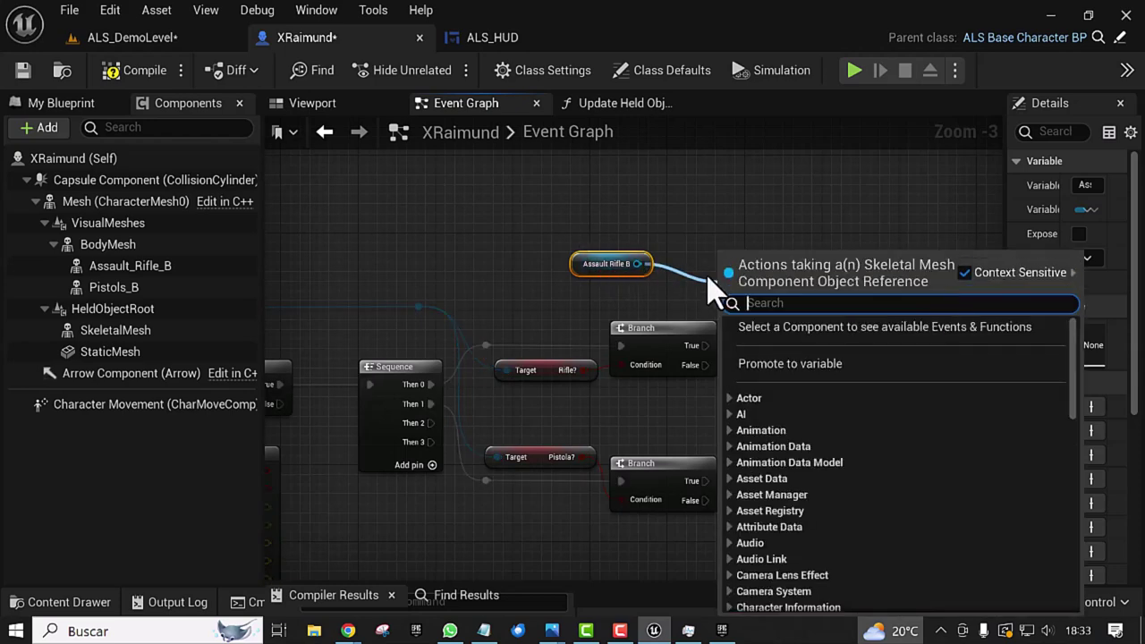
type("pla")
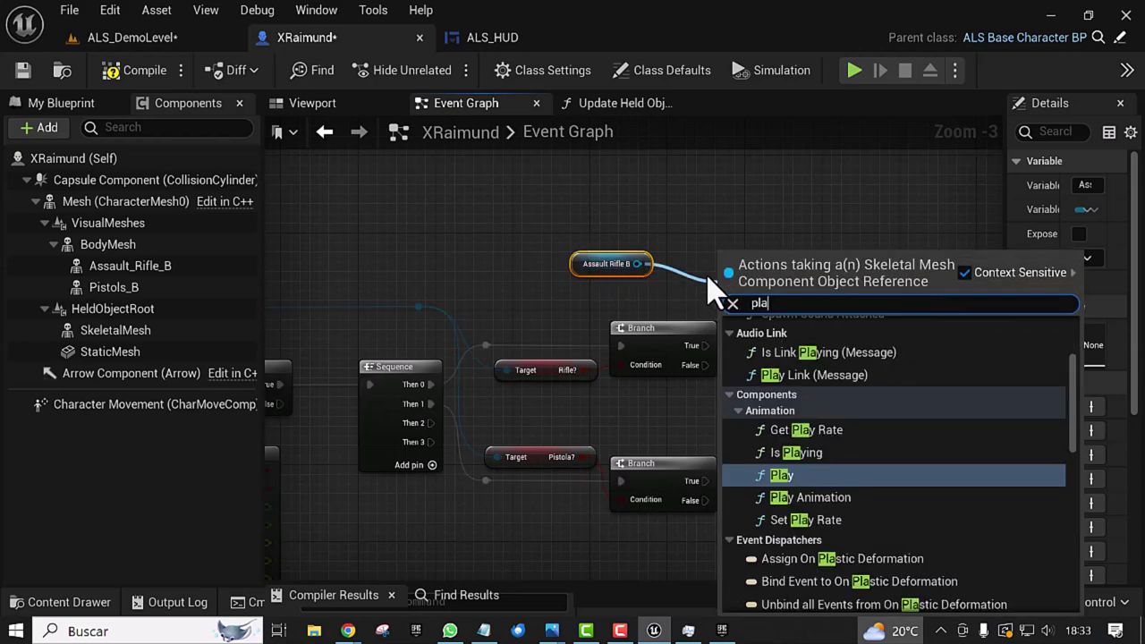
type("ya")
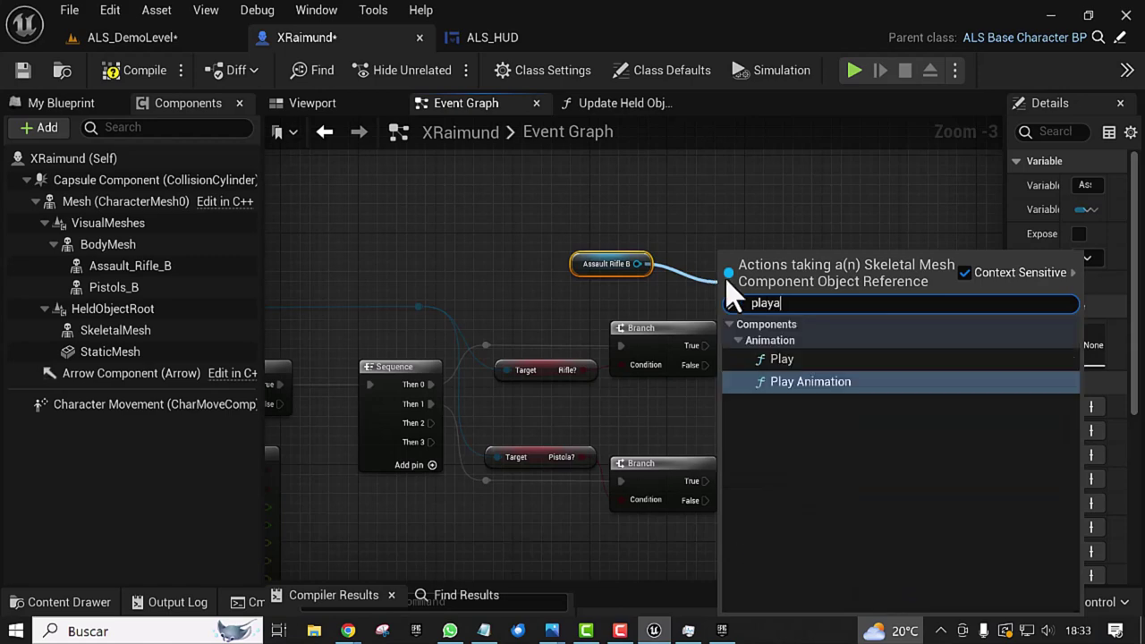
left_click(810, 382)
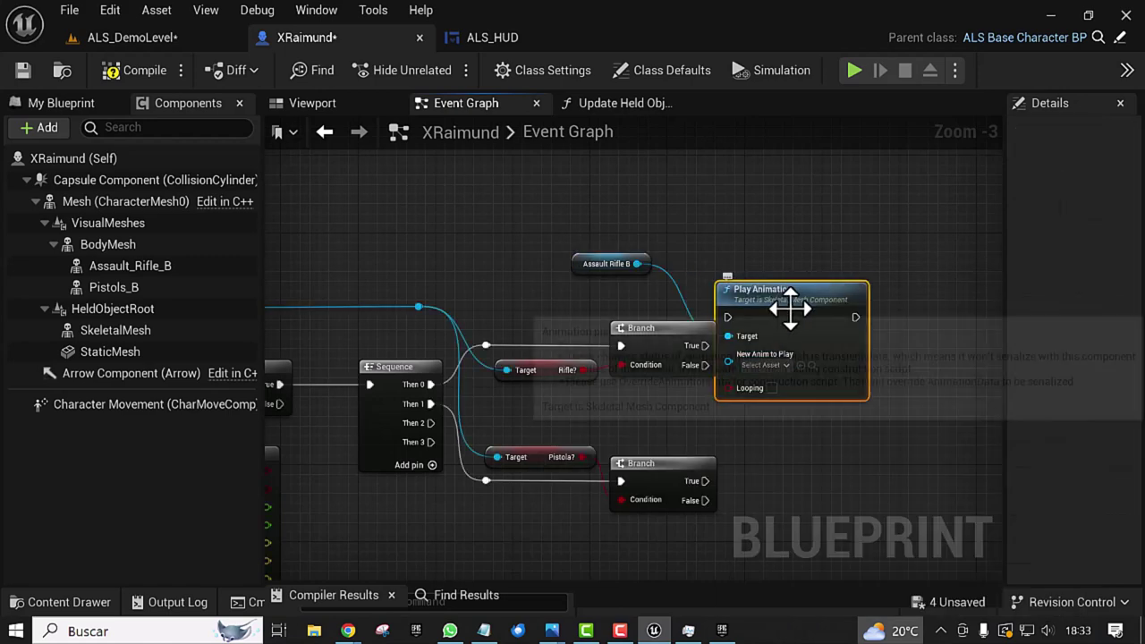
left_click_drag(793, 307, 842, 357)
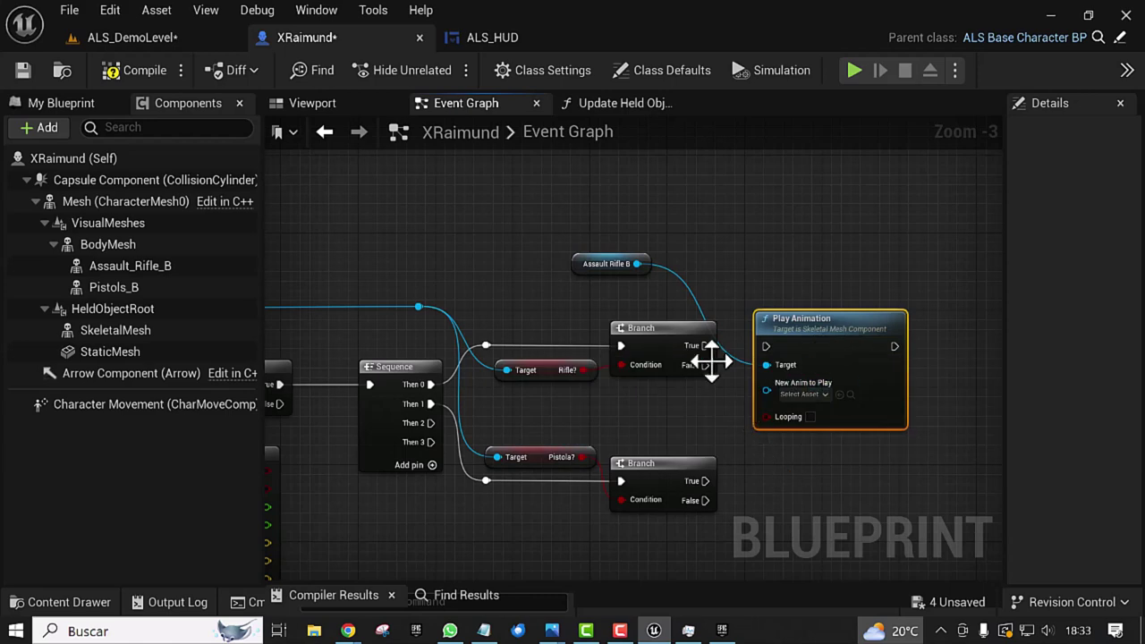
mouse_move(705, 345)
left_mouse_down()
mouse_move(756, 362)
mouse_move(767, 353)
left_mouse_up()
right_click_drag(773, 454, 744, 440)
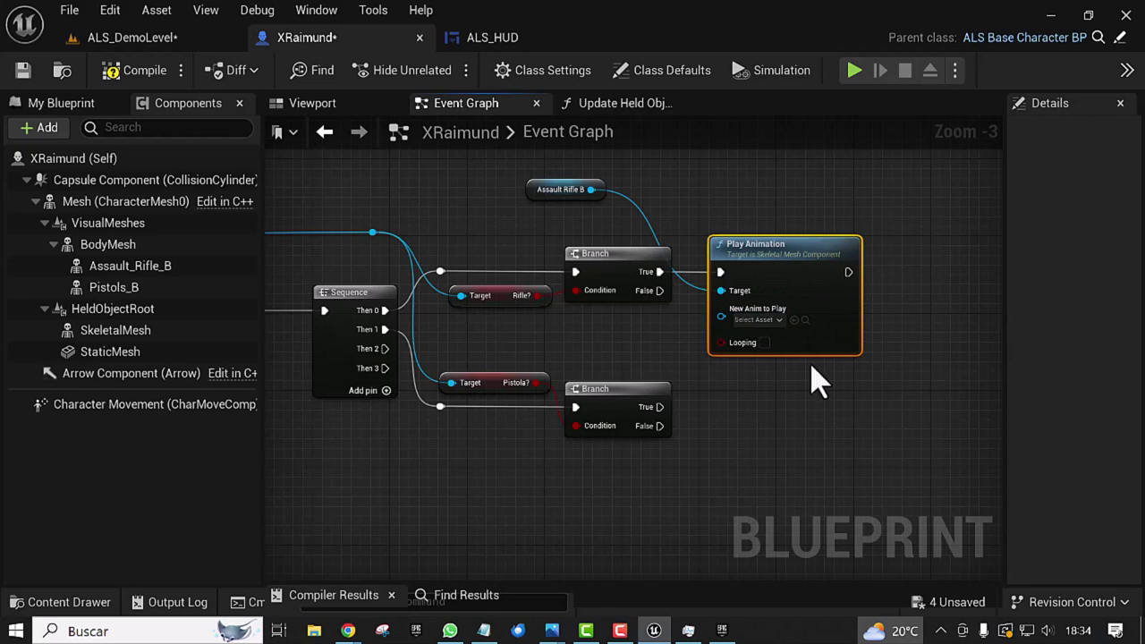
Step: Copy the Play Animation node for the pistol Branch's True output, targeting Pistols B
key("ctrl+c")
key("ctrl+v")
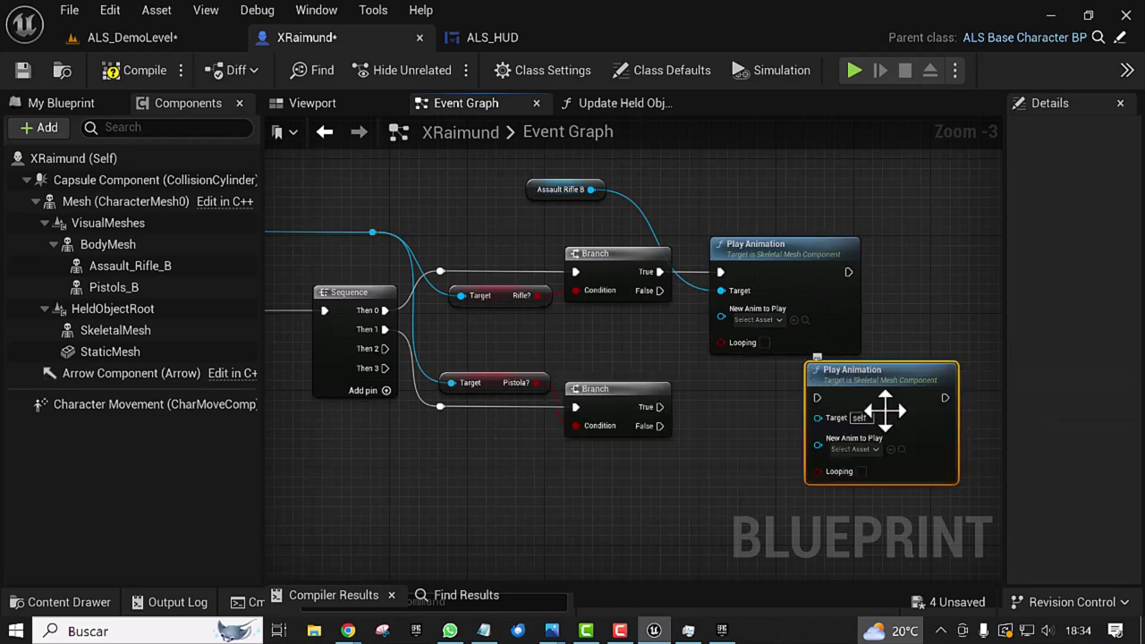
mouse_move(929, 411)
left_mouse_down()
mouse_move(801, 441)
mouse_move(819, 437)
left_mouse_up()
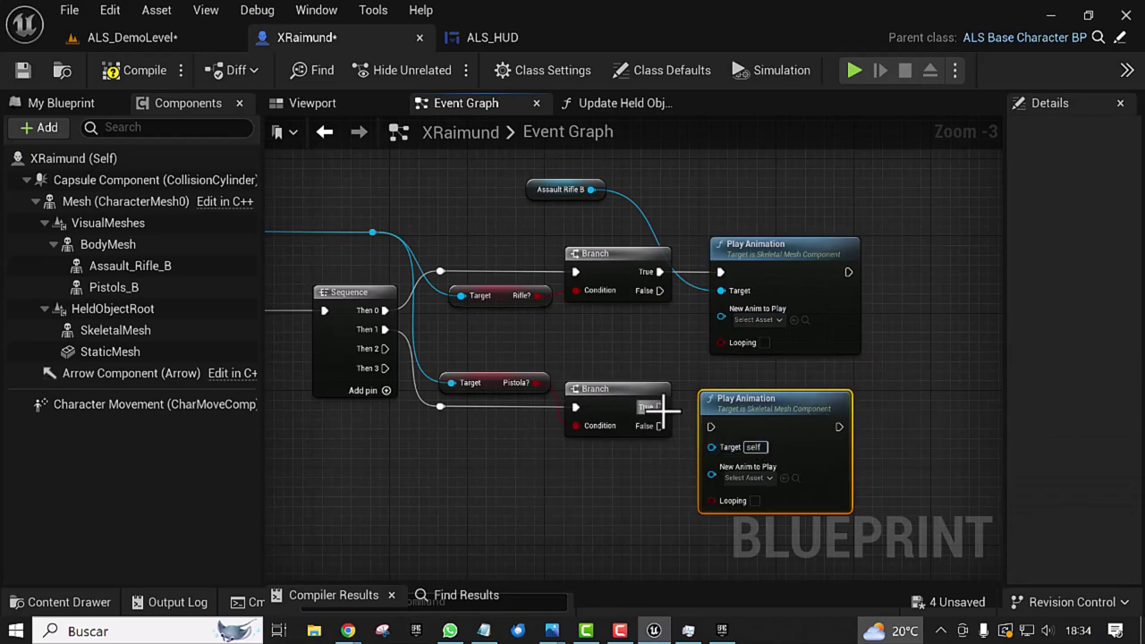
left_click_drag(652, 405, 711, 427)
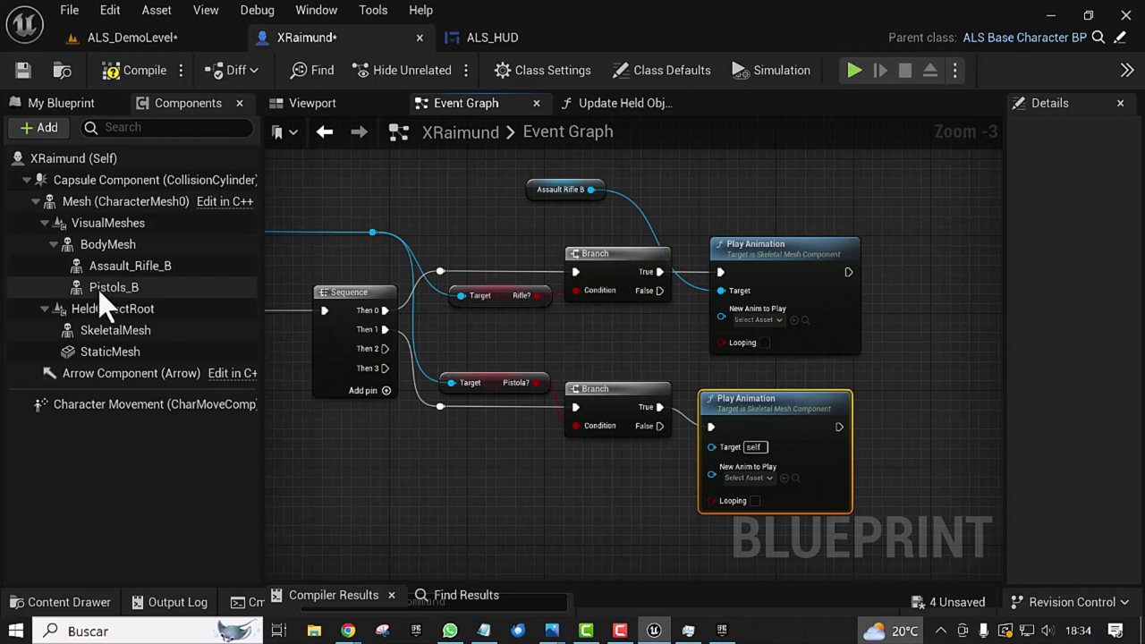
mouse_move(104, 304)
left_mouse_down()
mouse_move(562, 479)
mouse_move(689, 483)
mouse_move(716, 449)
left_mouse_up()
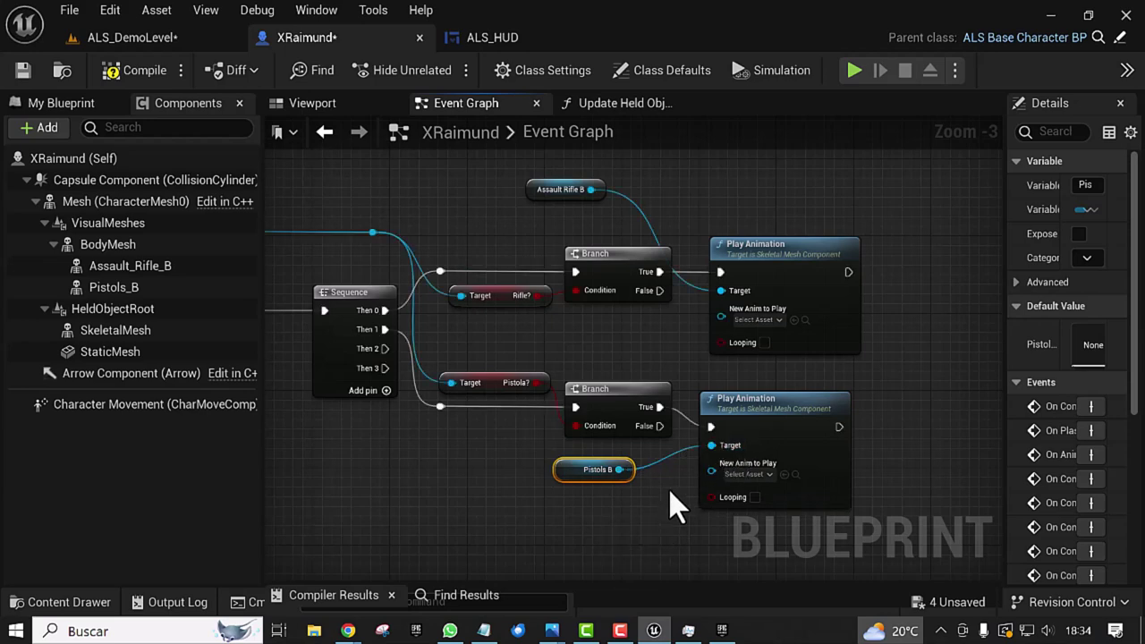
right_click_drag(669, 491, 612, 496)
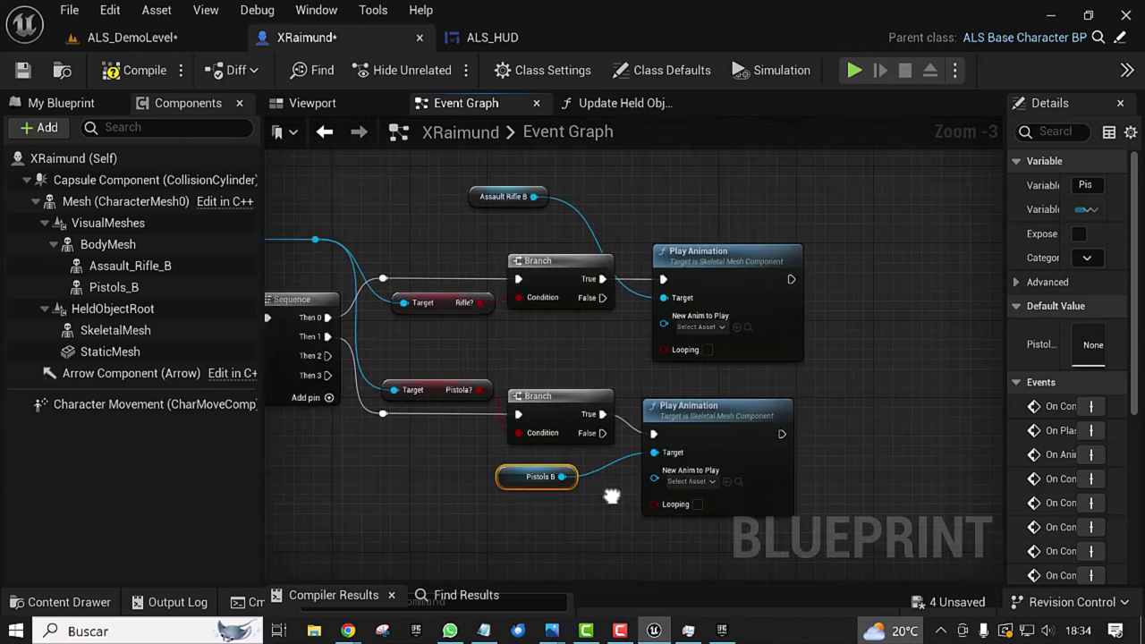
Step: Assign Fire_Rifle_W from MilitaryWeapDark/Weapons/Anims as the rifle Play Animation's New Anim to Play
left_click(155, 37)
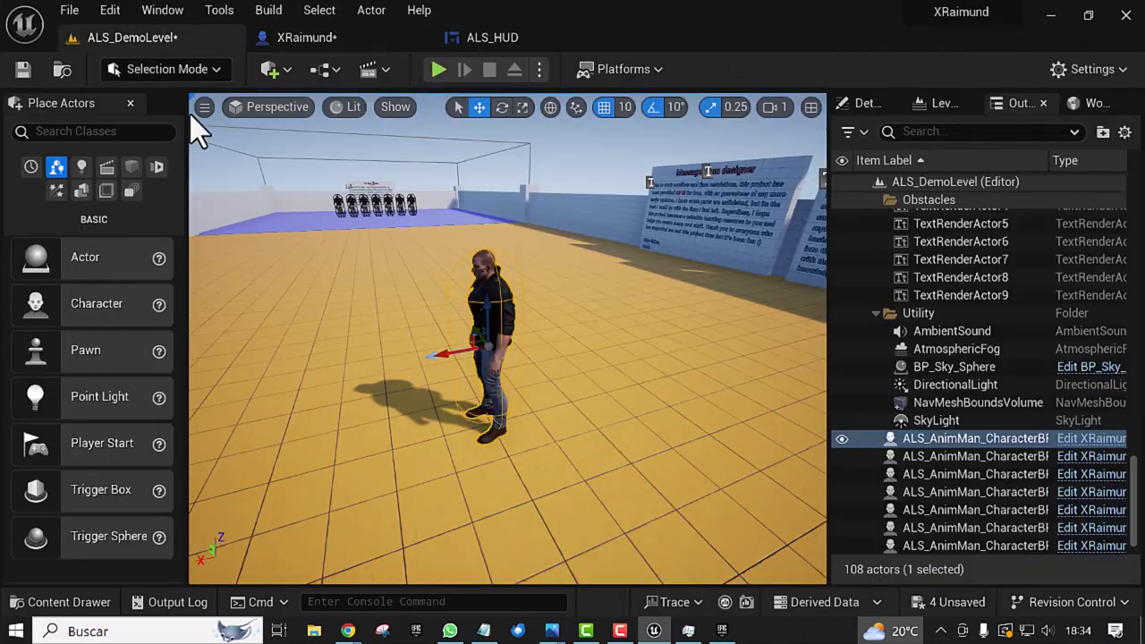
left_click_drag(647, 472, 614, 435)
key("ctrl+space")
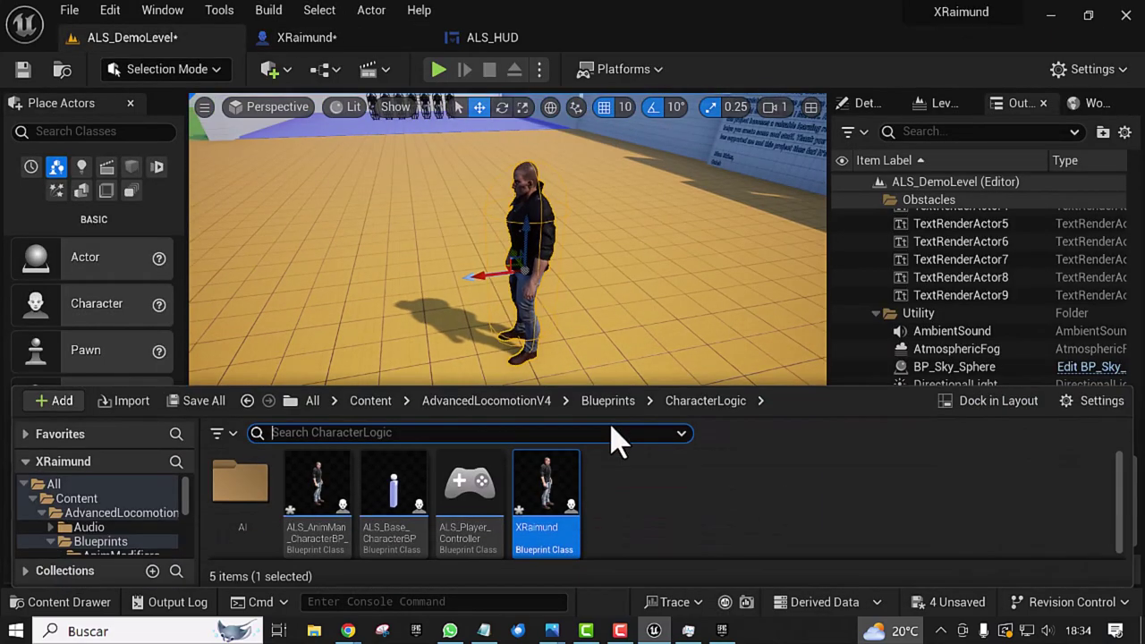
left_click(370, 400)
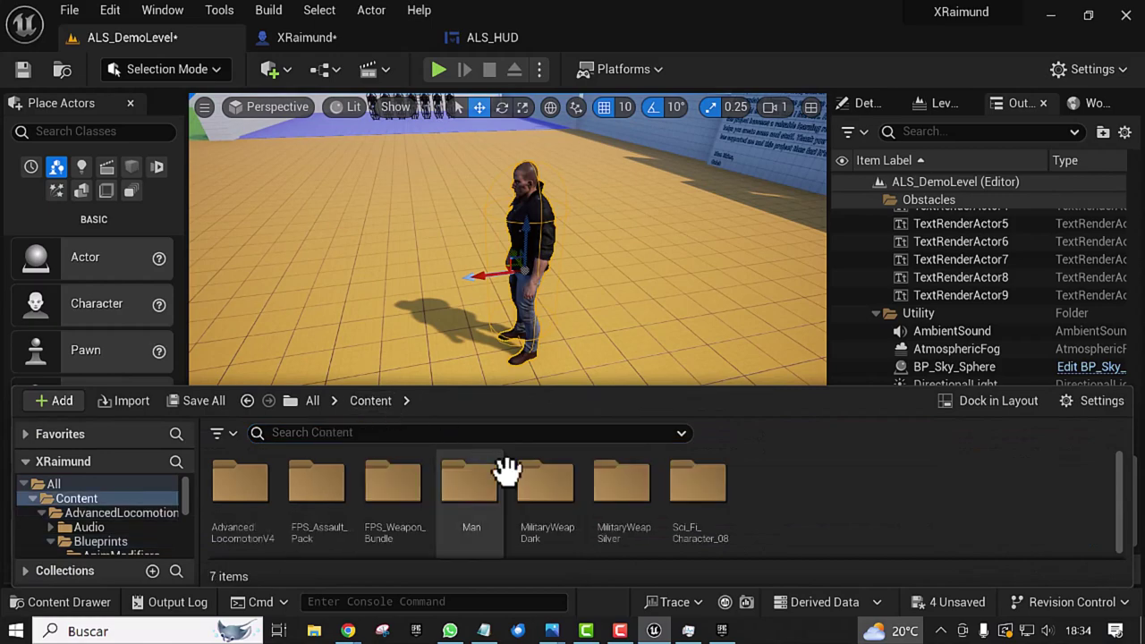
double_click(538, 488)
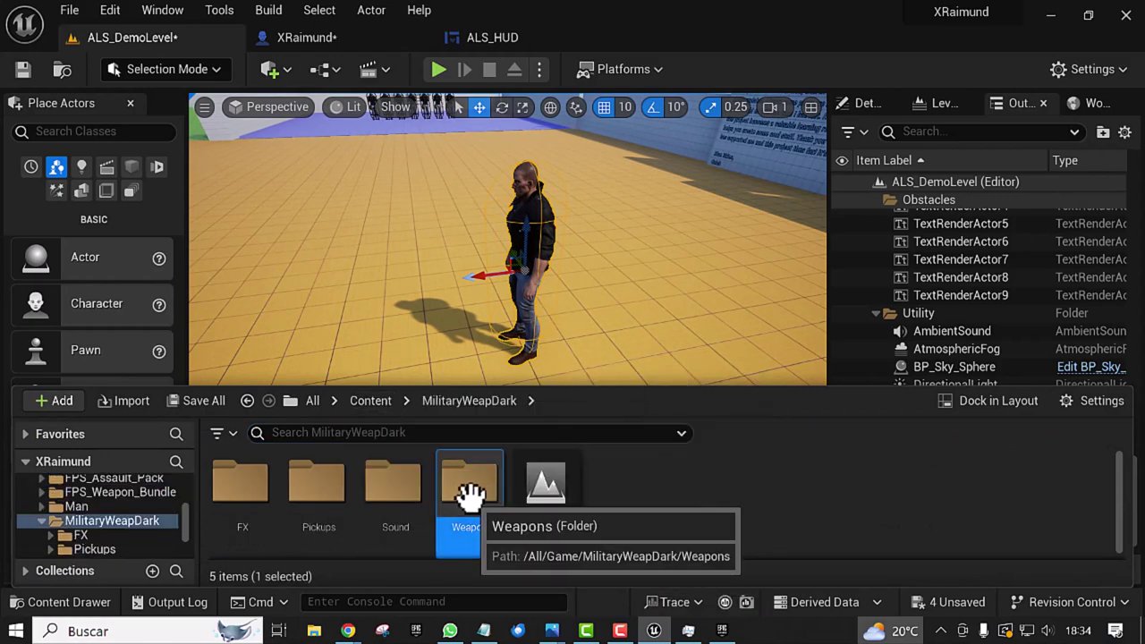
double_click(468, 495)
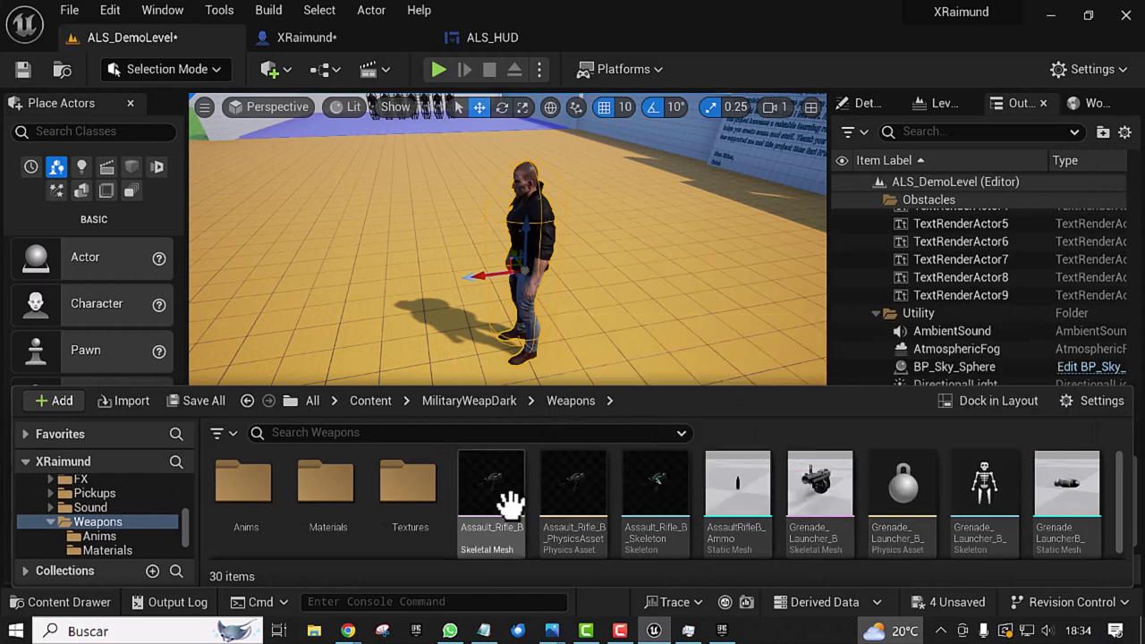
left_click(240, 484)
double_click(240, 484)
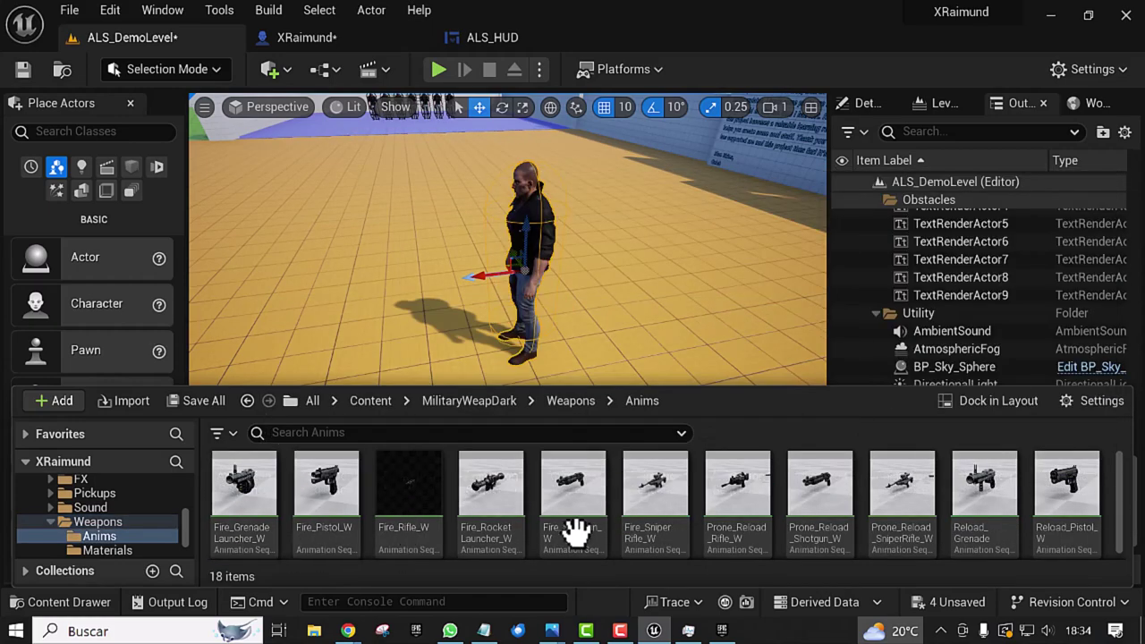
left_click(411, 502)
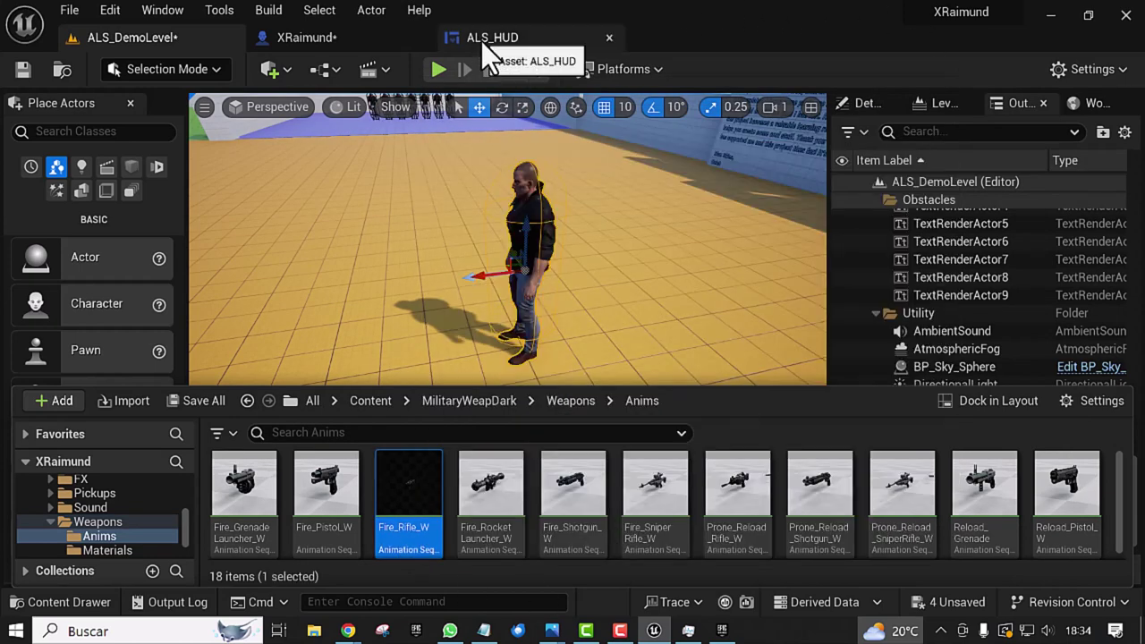
left_click(308, 36)
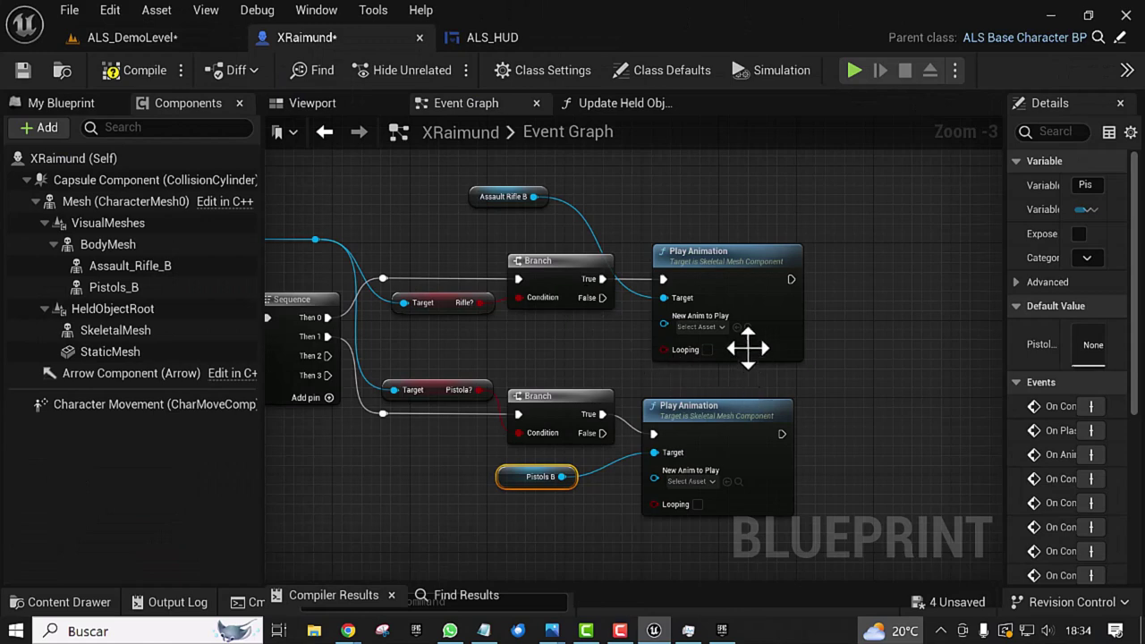
left_click(737, 325)
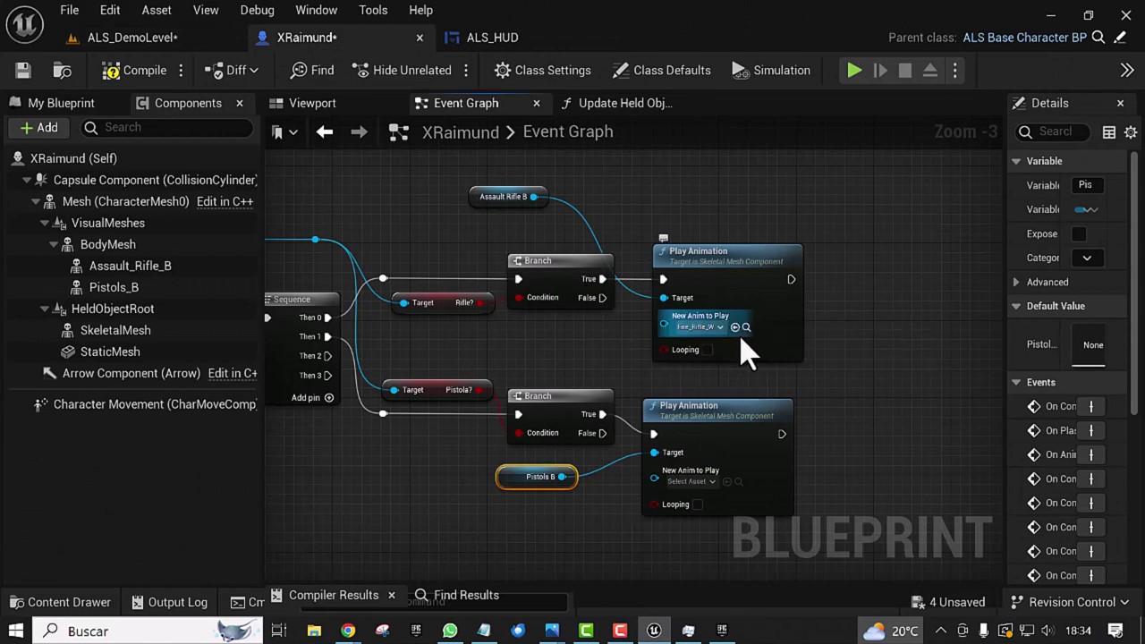
Step: Select and preview the Fire_Pistol_W animation in the Content Drawer
left_click(120, 40)
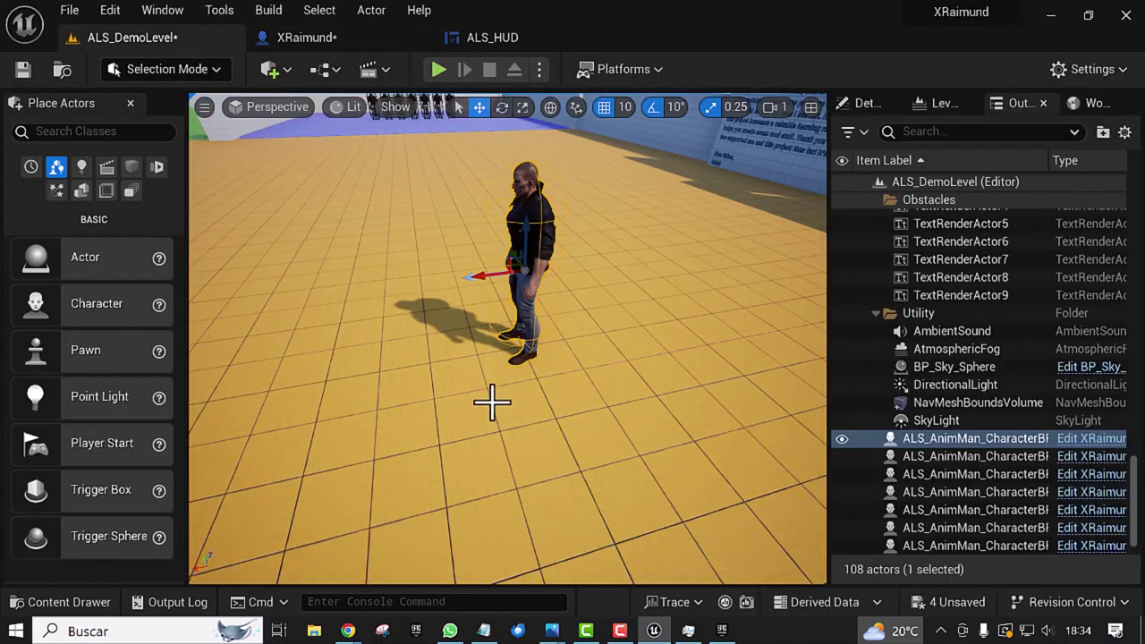
key("f")
key("ctrl+space")
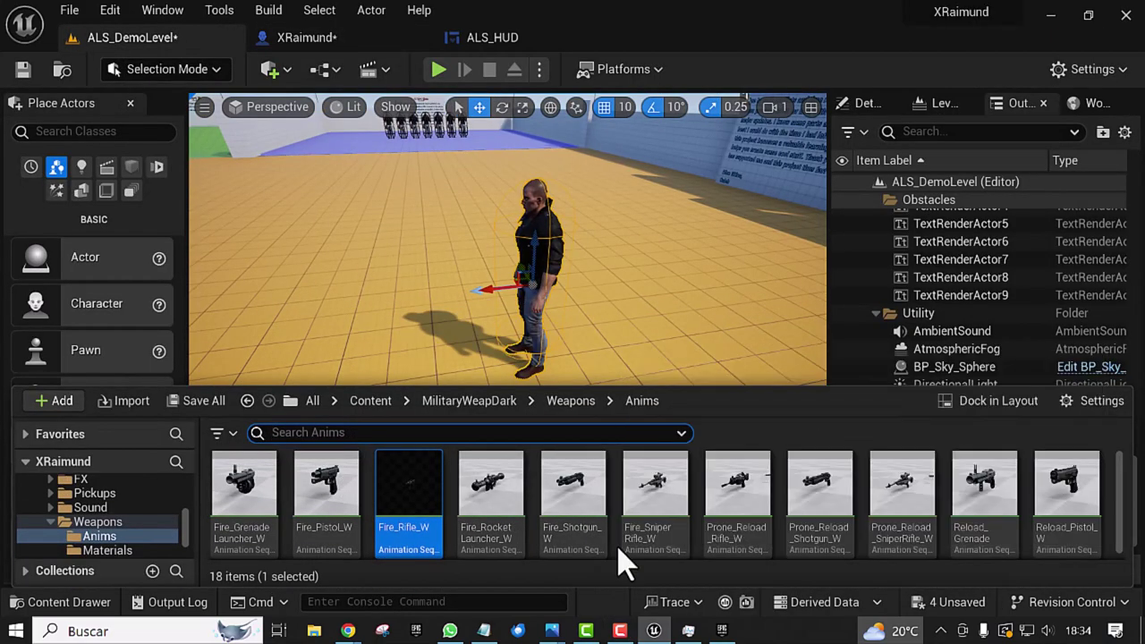
scroll(537, 539, "down", 1)
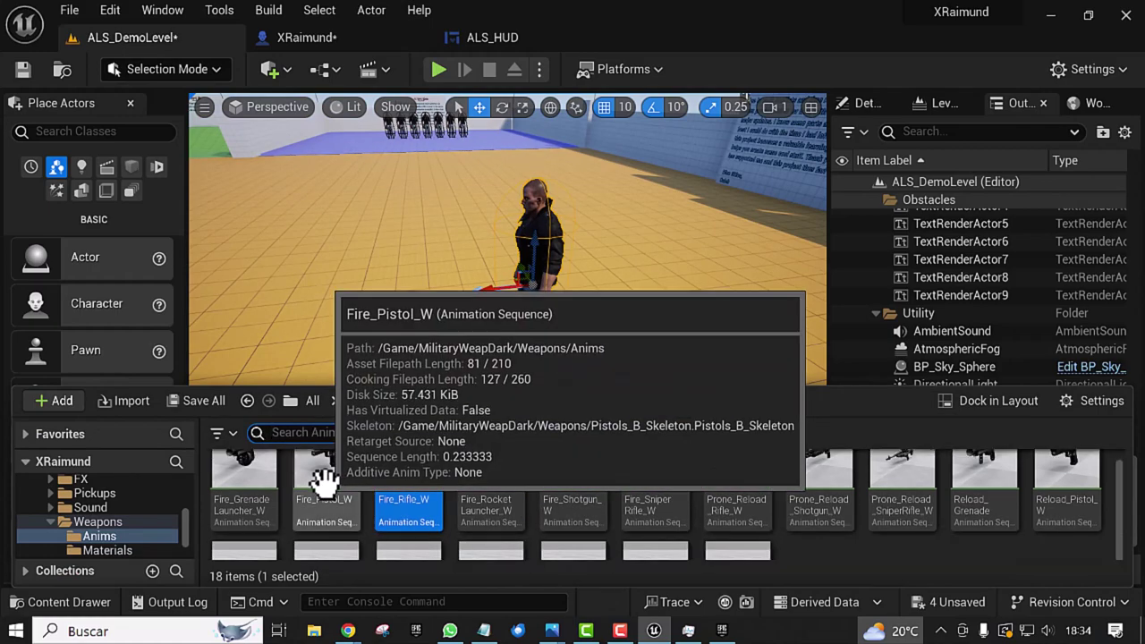
left_click(318, 489)
double_click(320, 493)
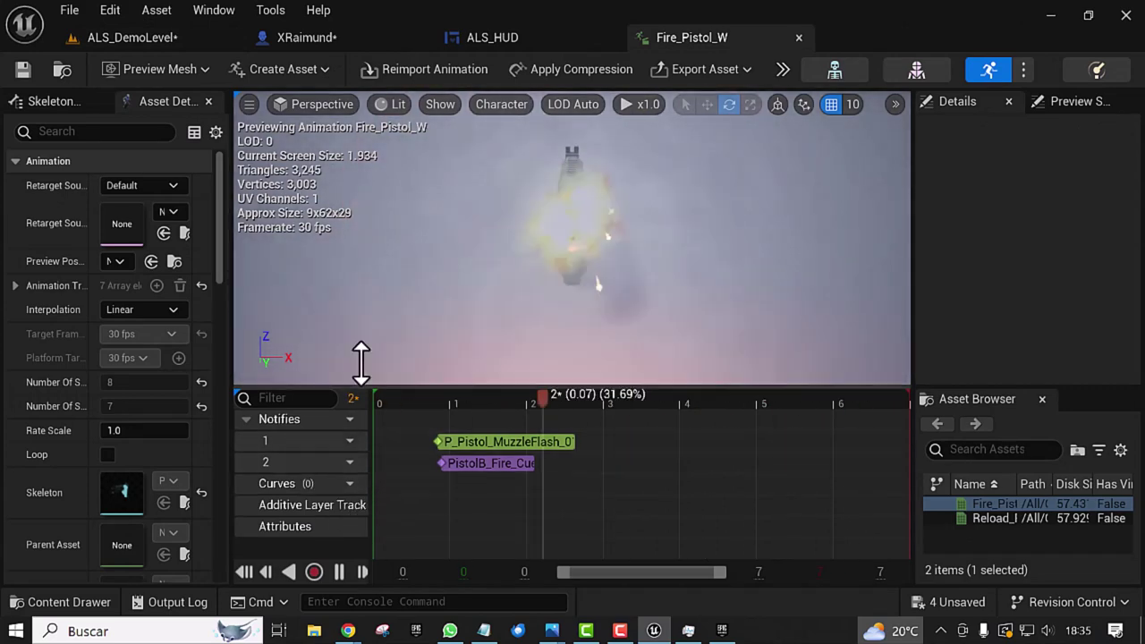
left_click(799, 37)
Step: Assign Fire_Pistol_W as New Anim to Play on the pistol's Play Animation node
left_click(94, 36)
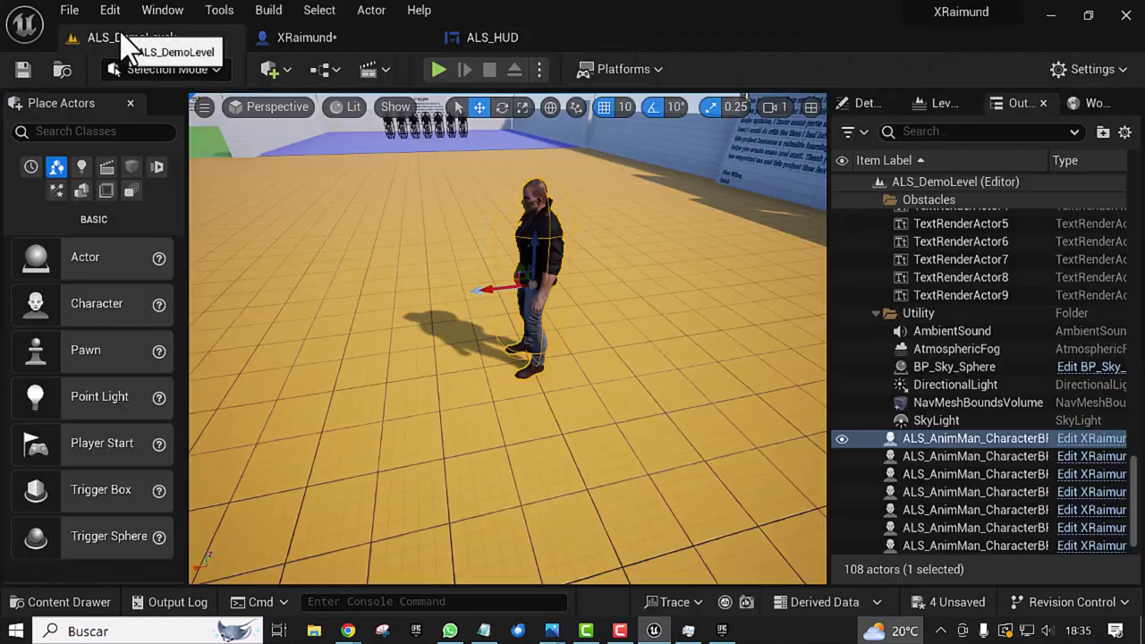
scroll(414, 391, "up", 3)
scroll(402, 376, "down", 3)
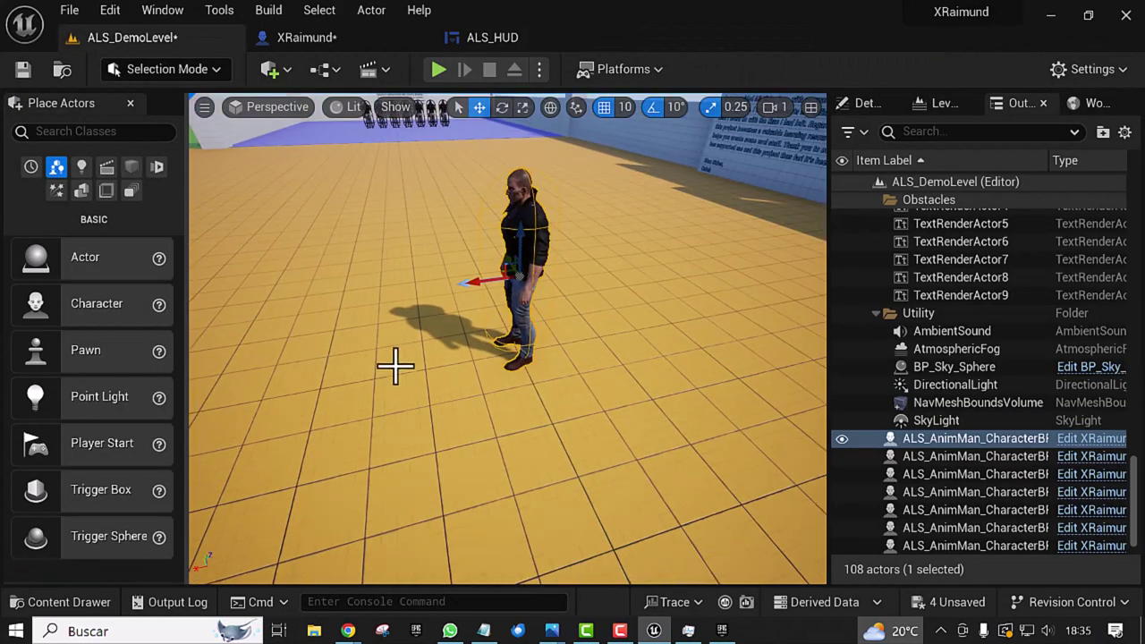
key("ctrl+space")
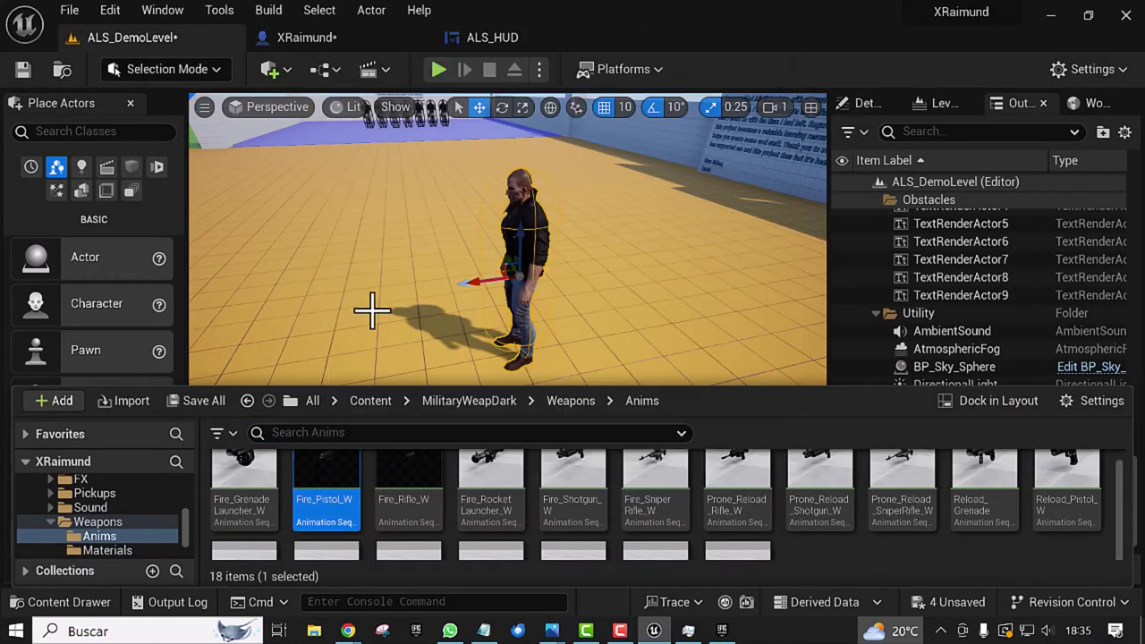
key("ctrl+space")
left_click(332, 37)
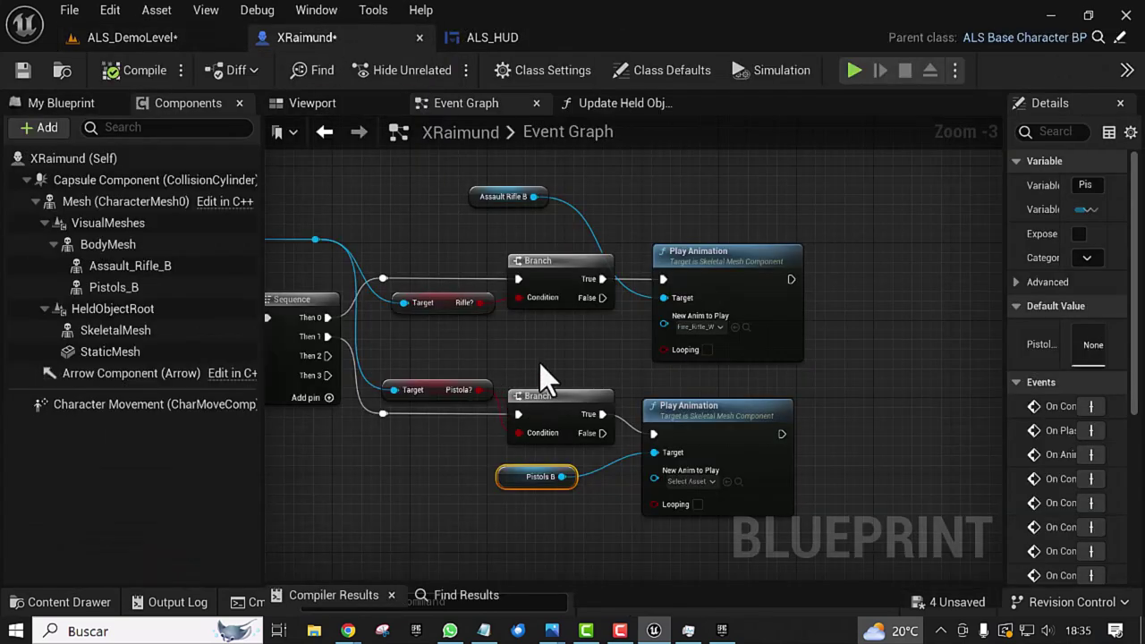
left_click(732, 483)
left_click(532, 534)
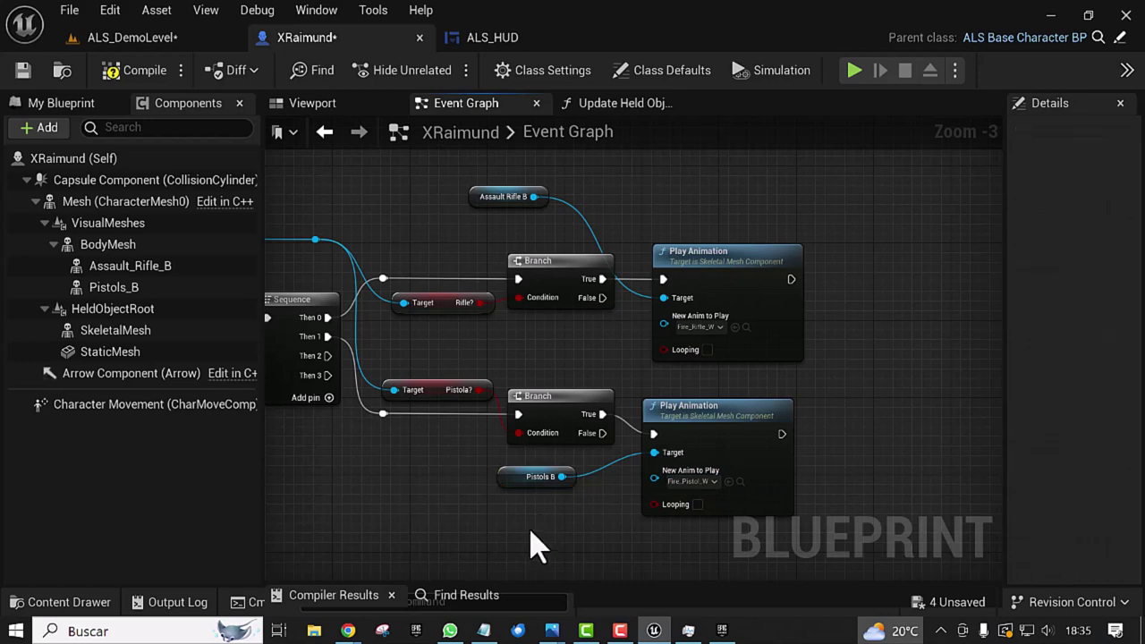
Step: Pan the graph to review both Play Animation nodes, then return to ALS_DemoLevel
right_click(554, 354)
scroll(537, 376, "down", 1)
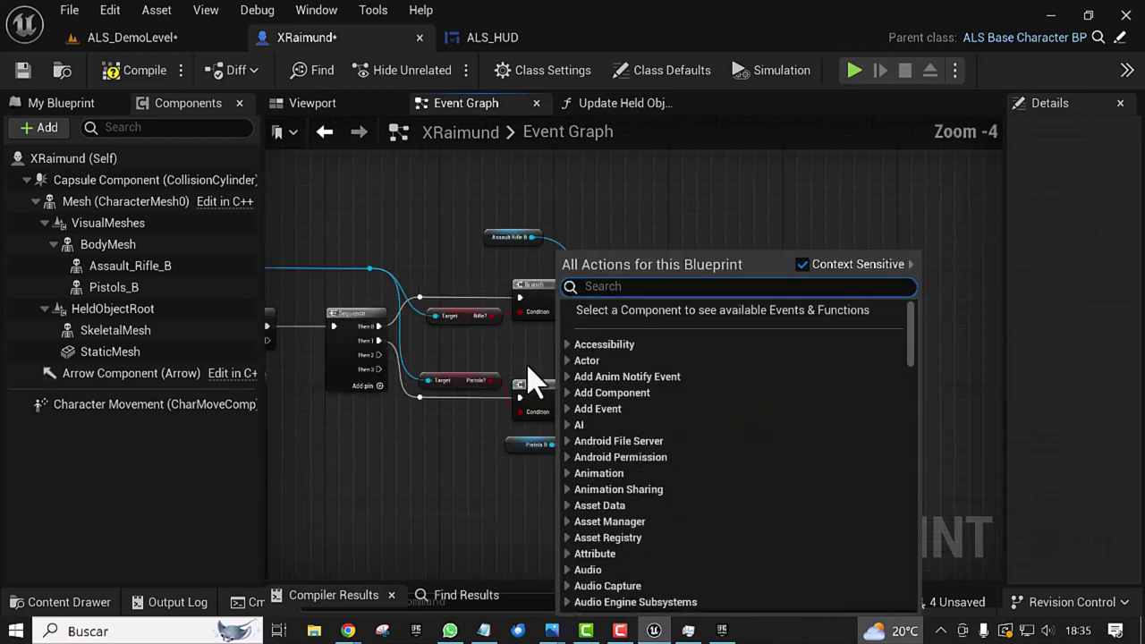
right_click_drag(417, 548, 425, 512)
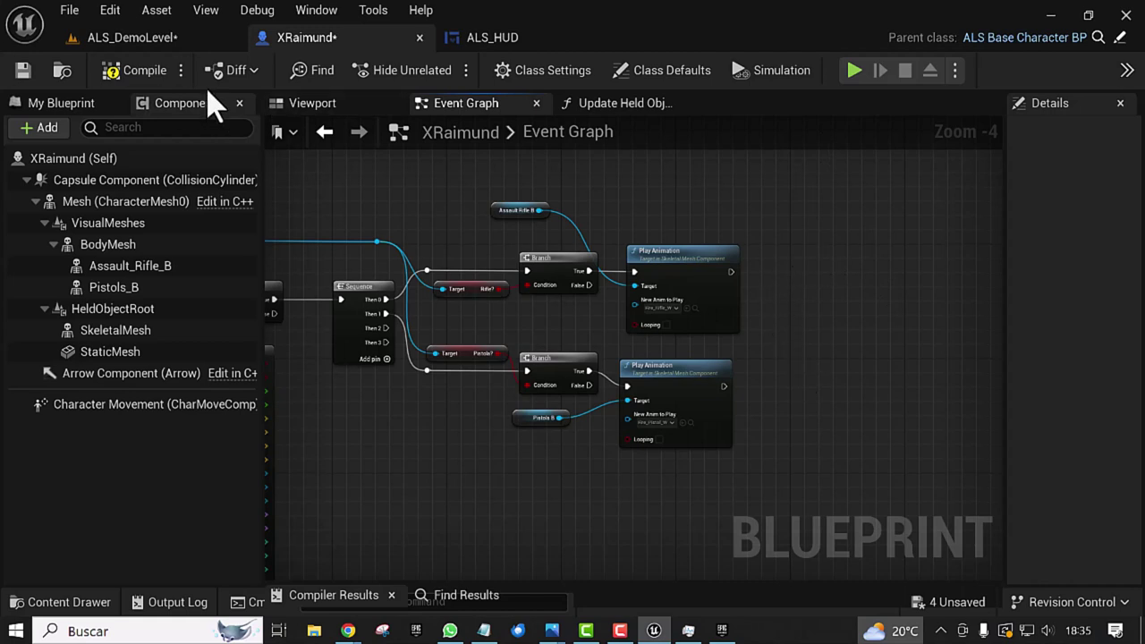
left_click(125, 38)
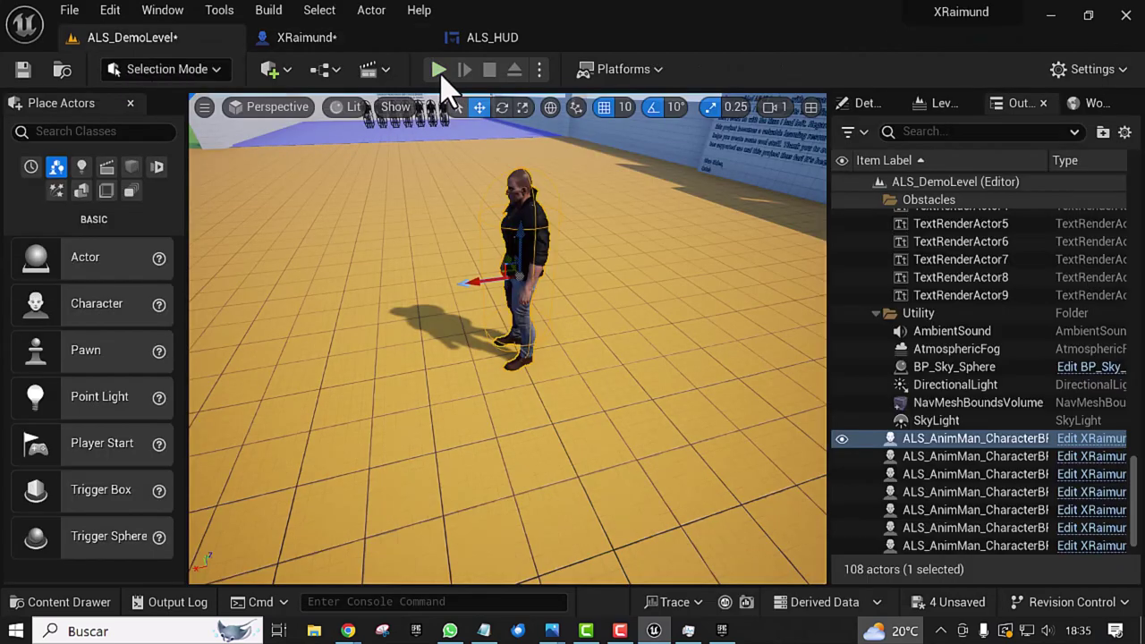
Step: Start a quick in-editor play session, then release the mouse and stop it
left_click(439, 68)
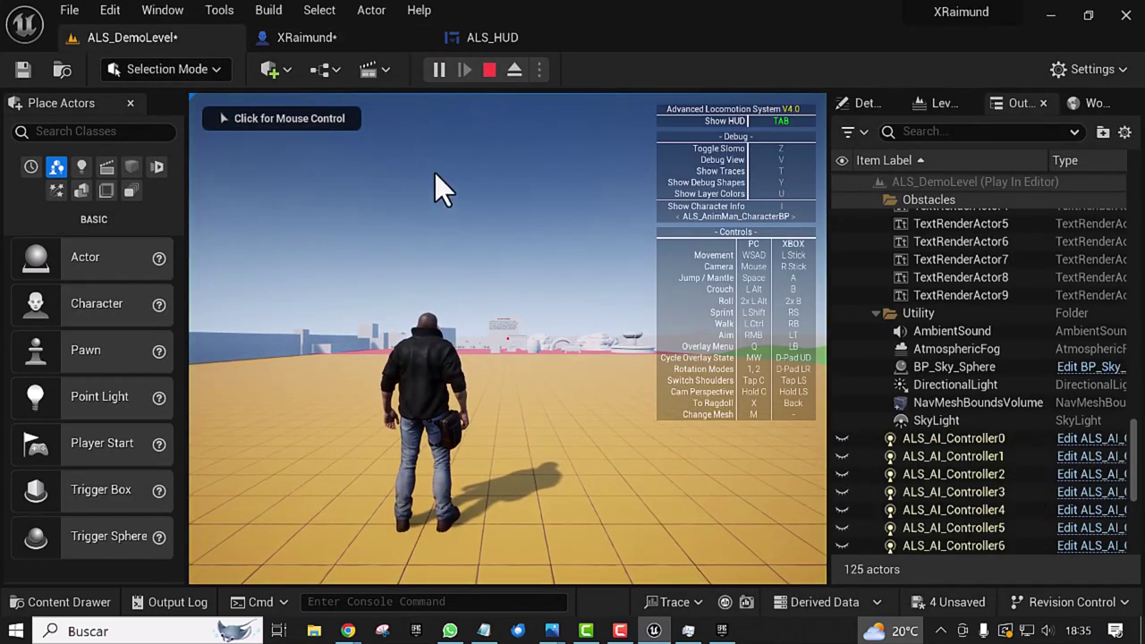
left_click(340, 206)
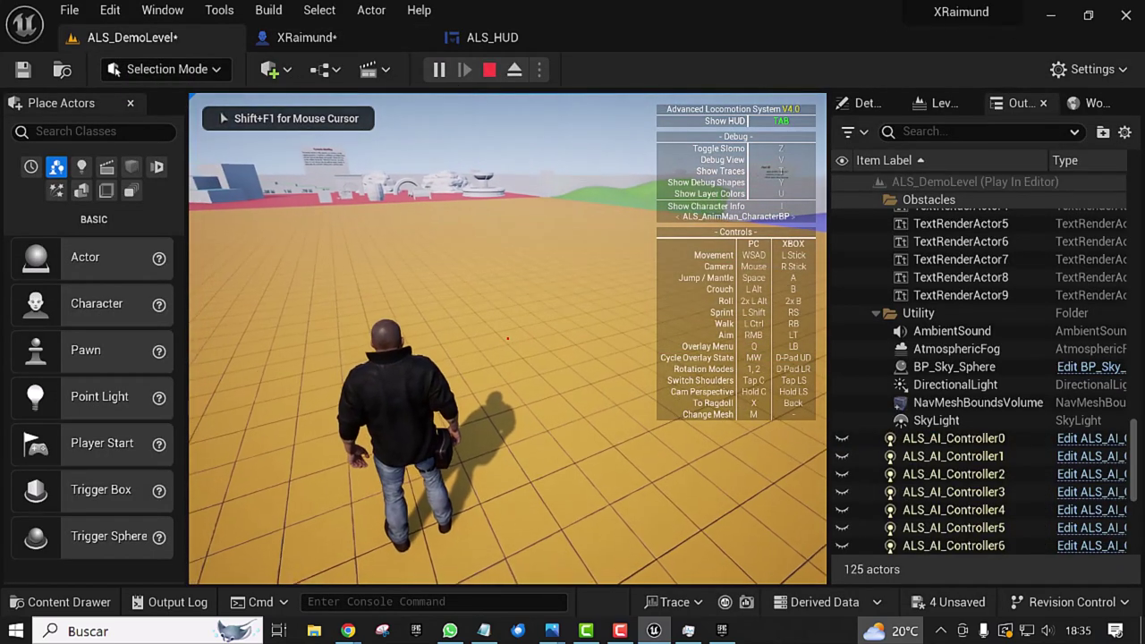
key("shift+F1")
key("Escape")
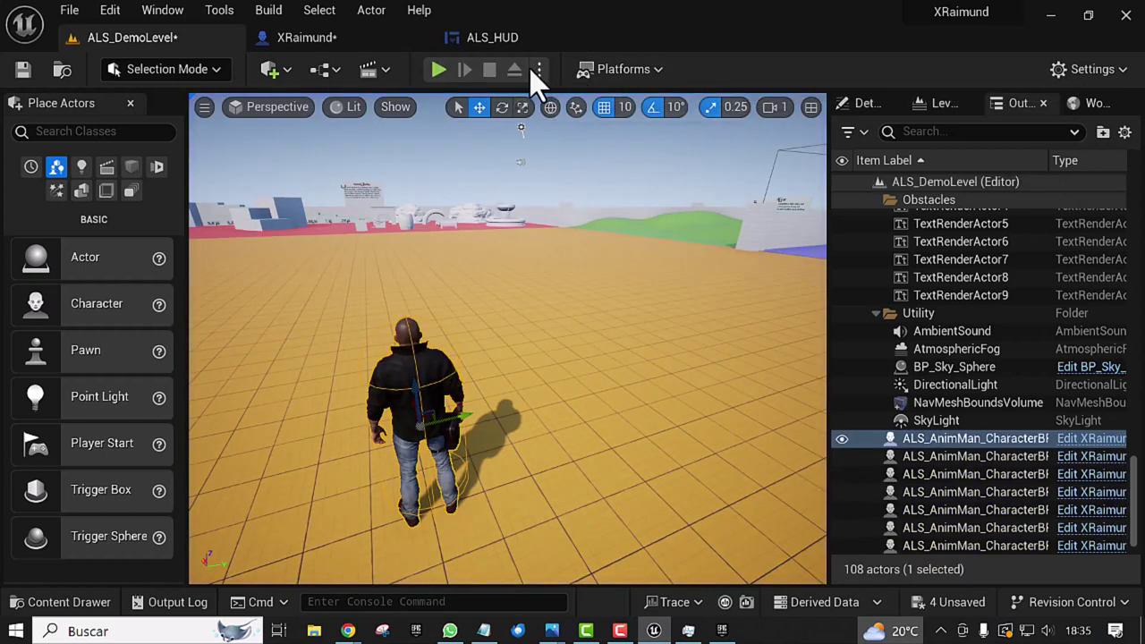
Step: Play the level in a maximized New Editor Window (PIE) and run the character forward
left_click(541, 72)
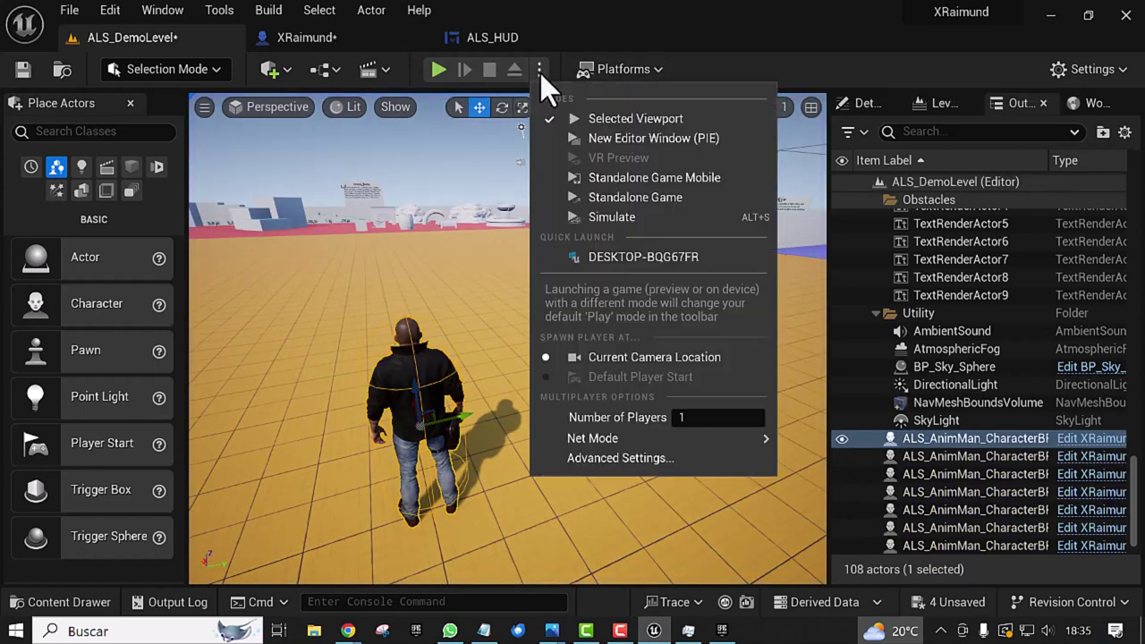
left_click(603, 138)
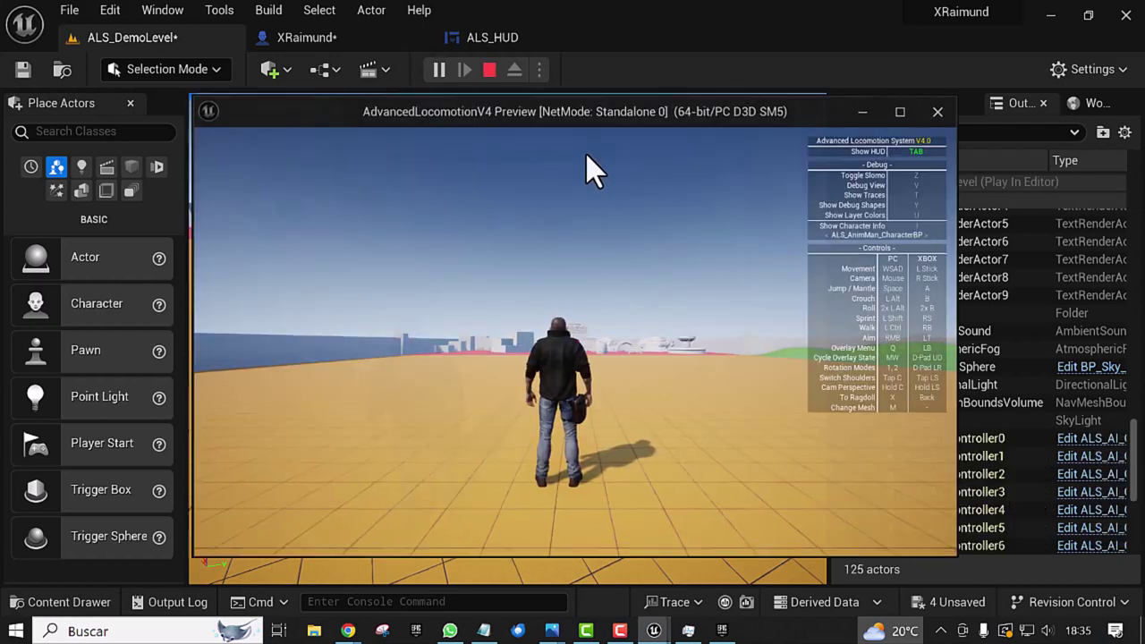
left_click(900, 111)
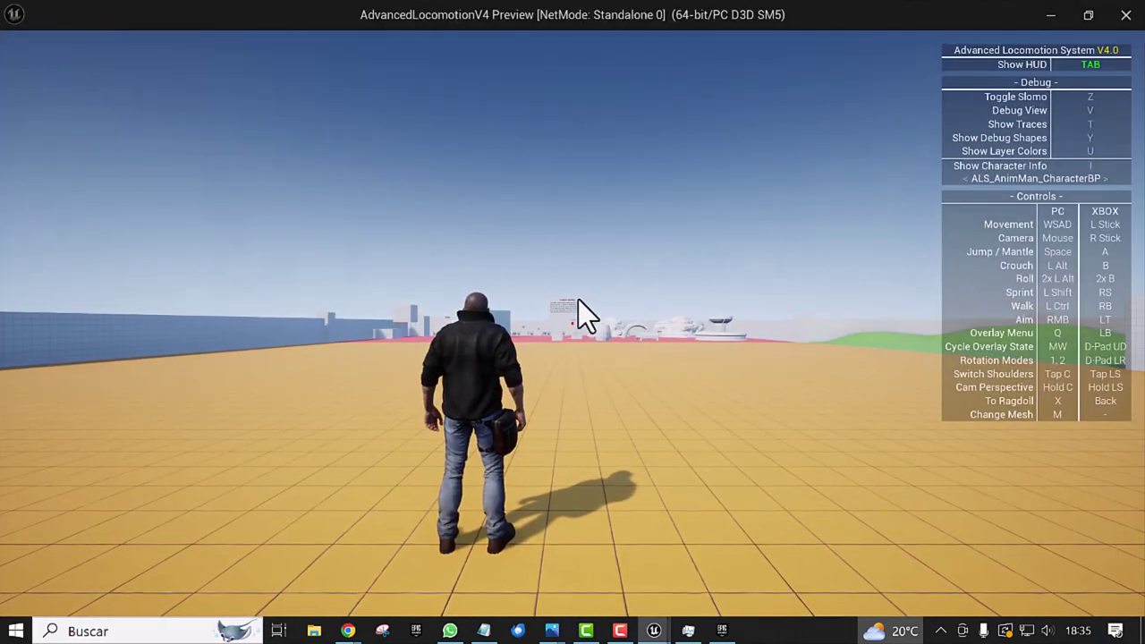
left_click(578, 300)
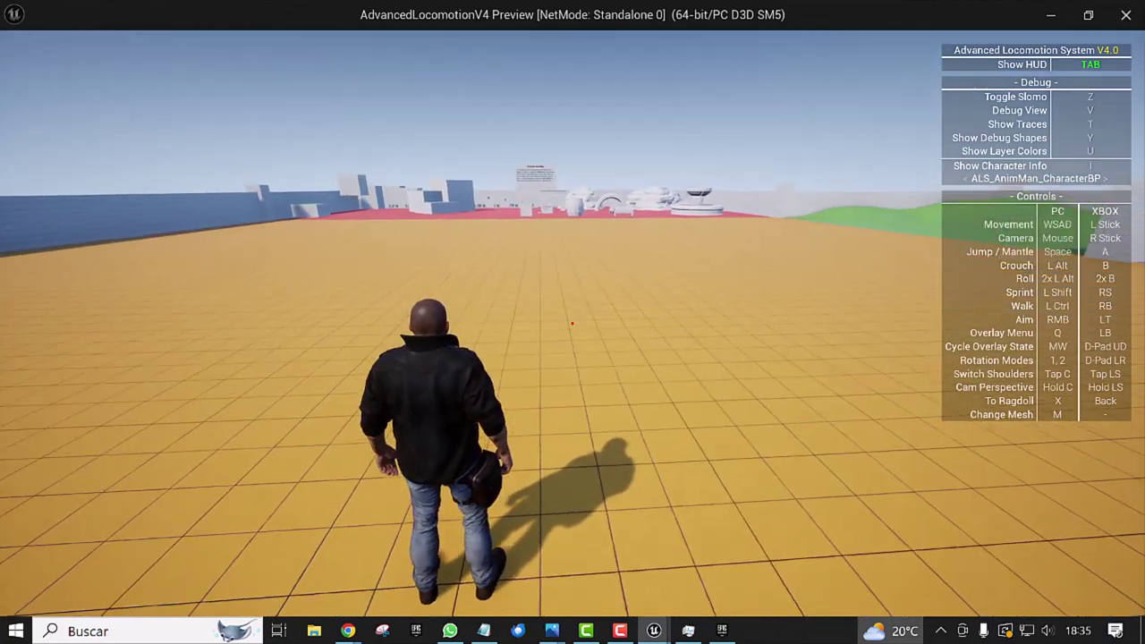
key("w")
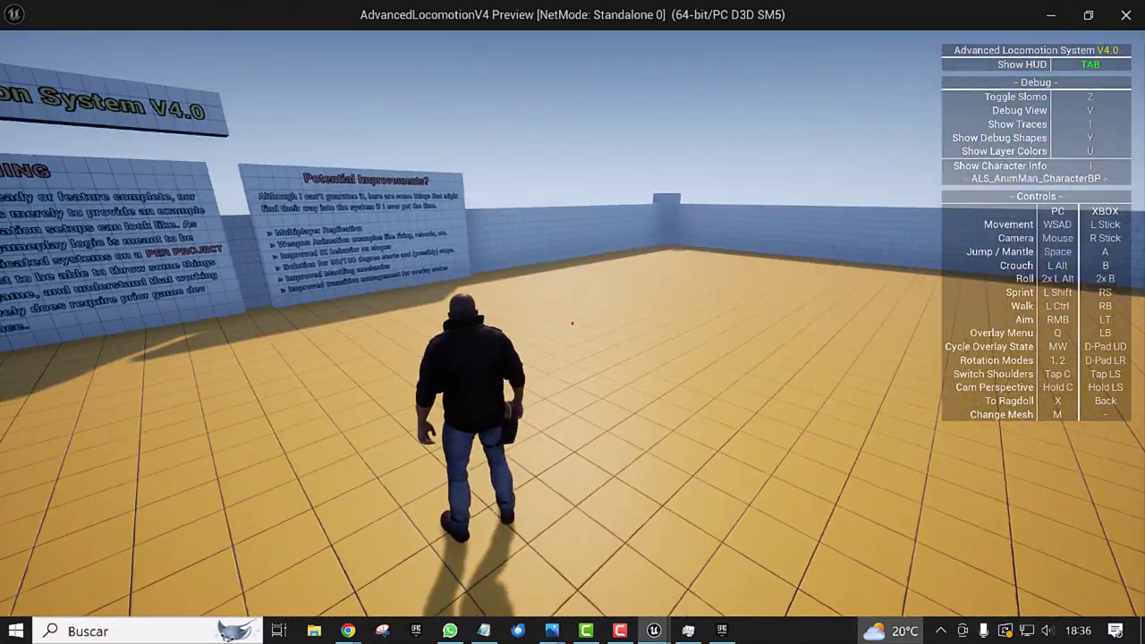
Step: Switch to the Rifle overlay, crouch and aim, and fire several rifle shots
key("q")
scroll(573, 323, "down", 3)
scroll(573, 323, "down", 2)
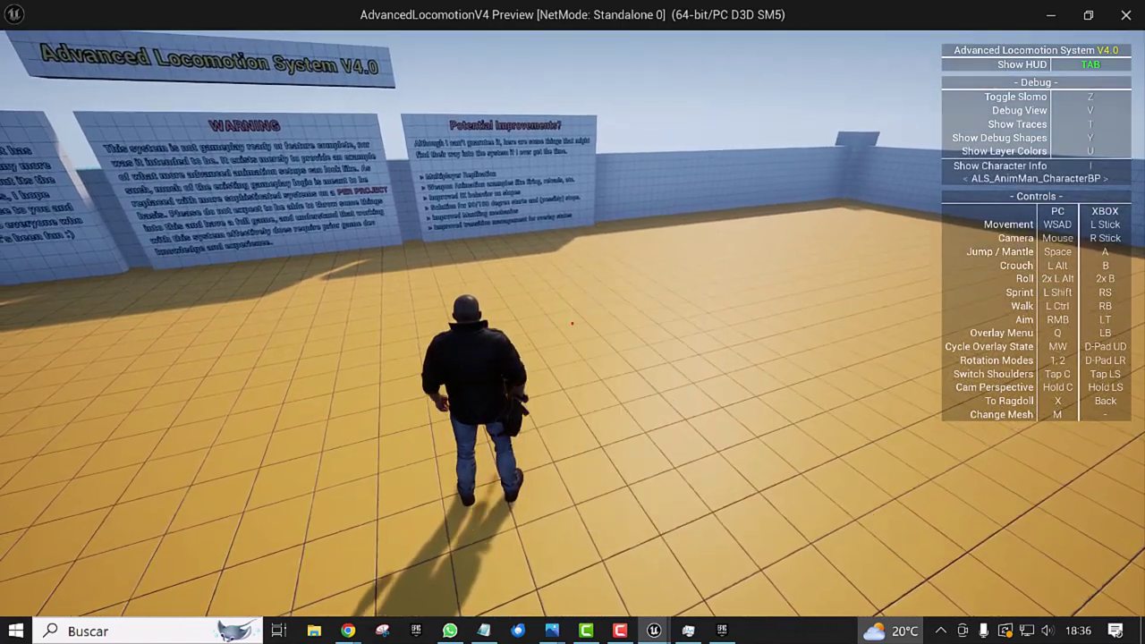
key("alt")
right_click(572, 323)
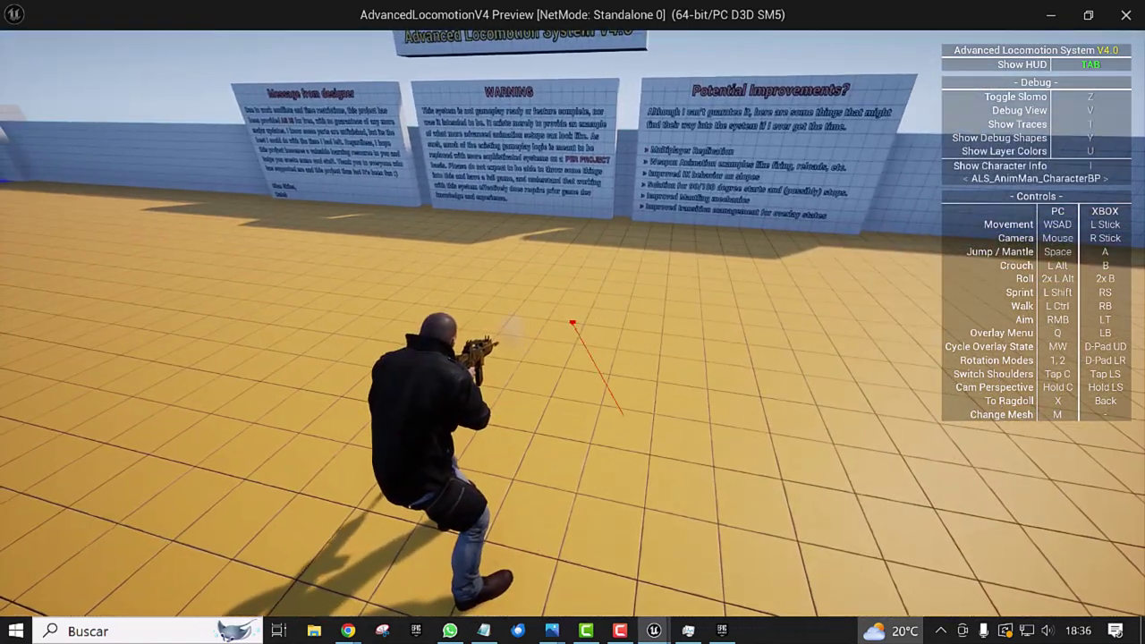
key("t")
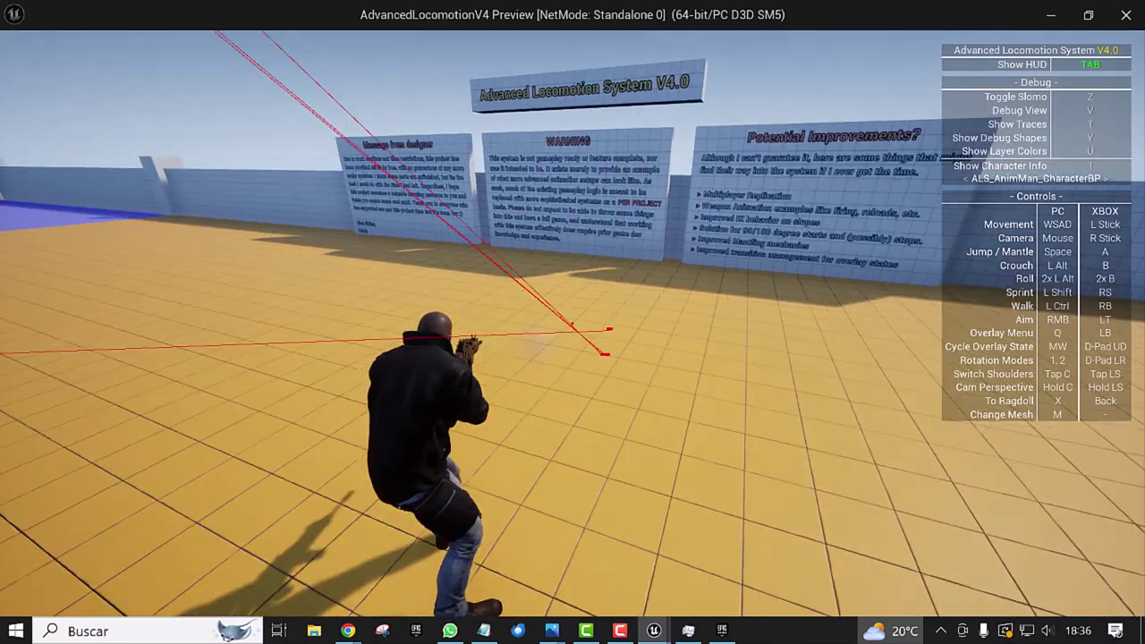
left_click(573, 322)
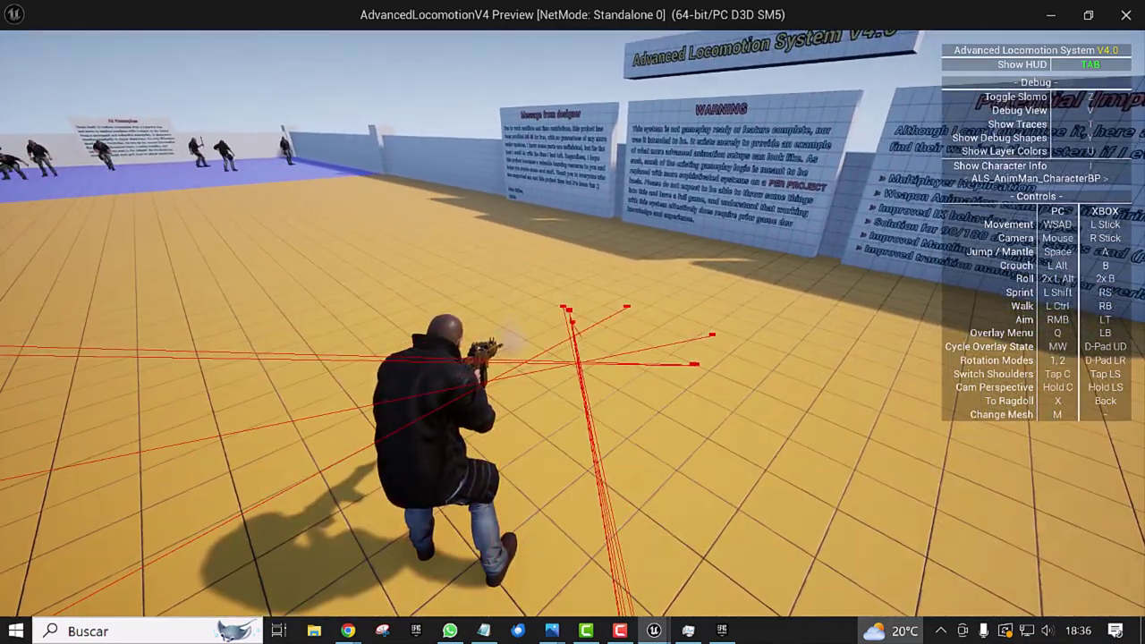
left_click(573, 322)
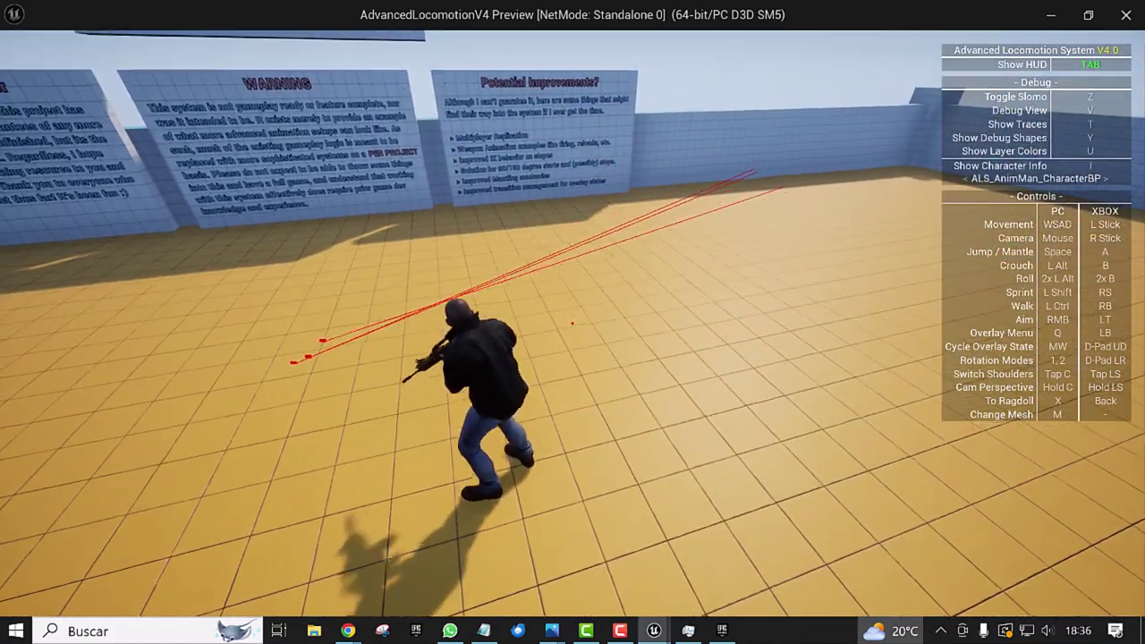
key("w")
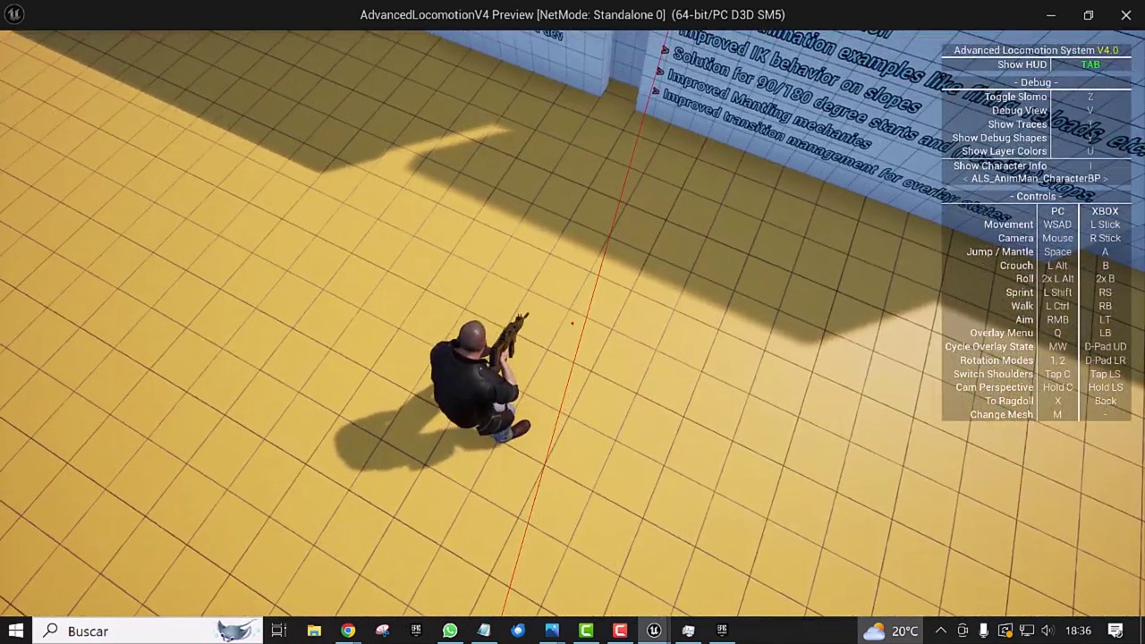
Step: Switch to the Pistol 1H overlay, aim the pistol, then close the game window
key("q")
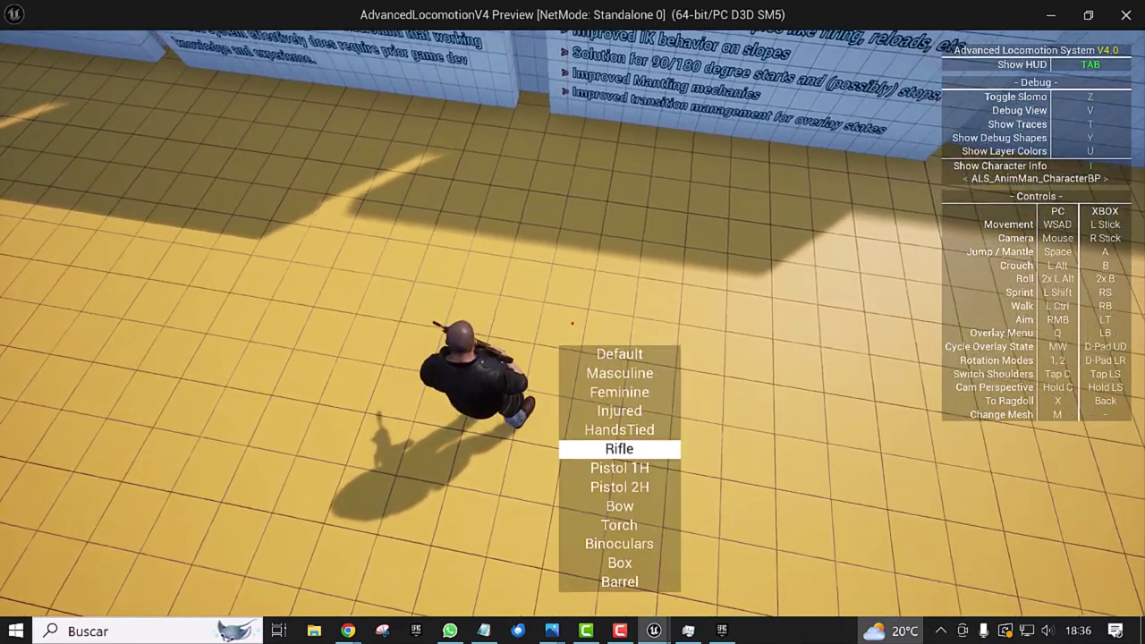
scroll(573, 322, "down", 1)
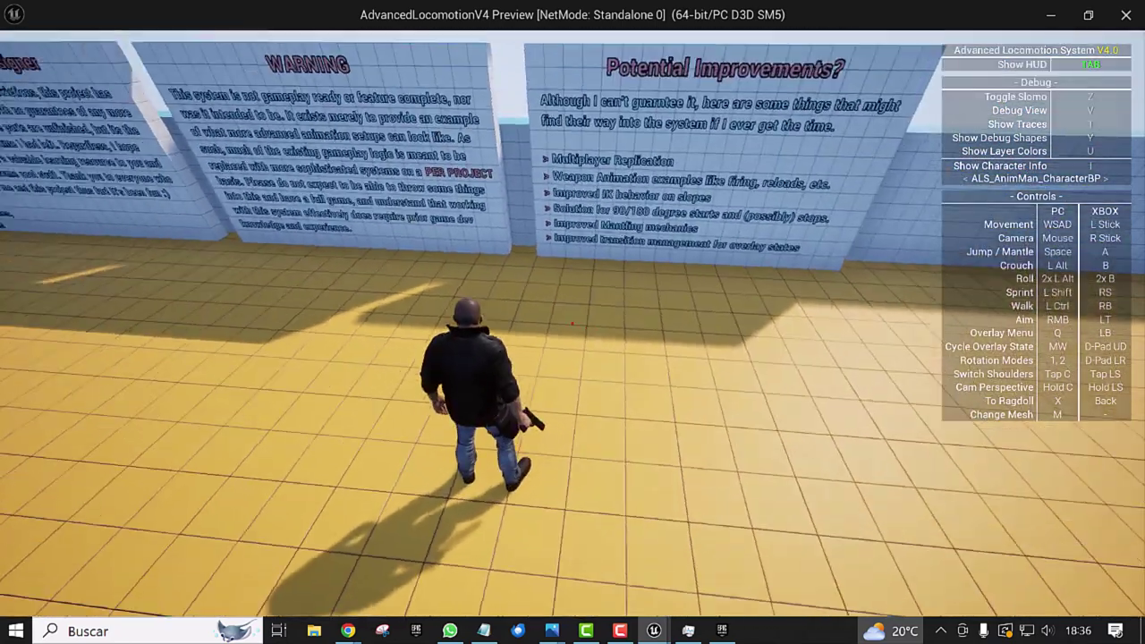
right_click(573, 322)
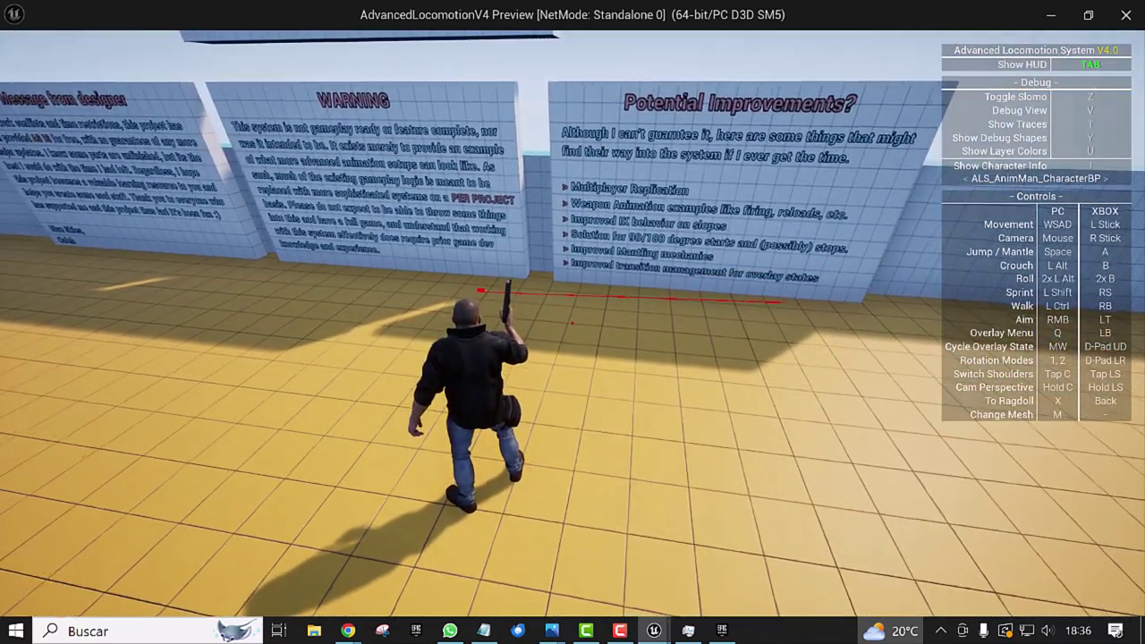
key("Escape")
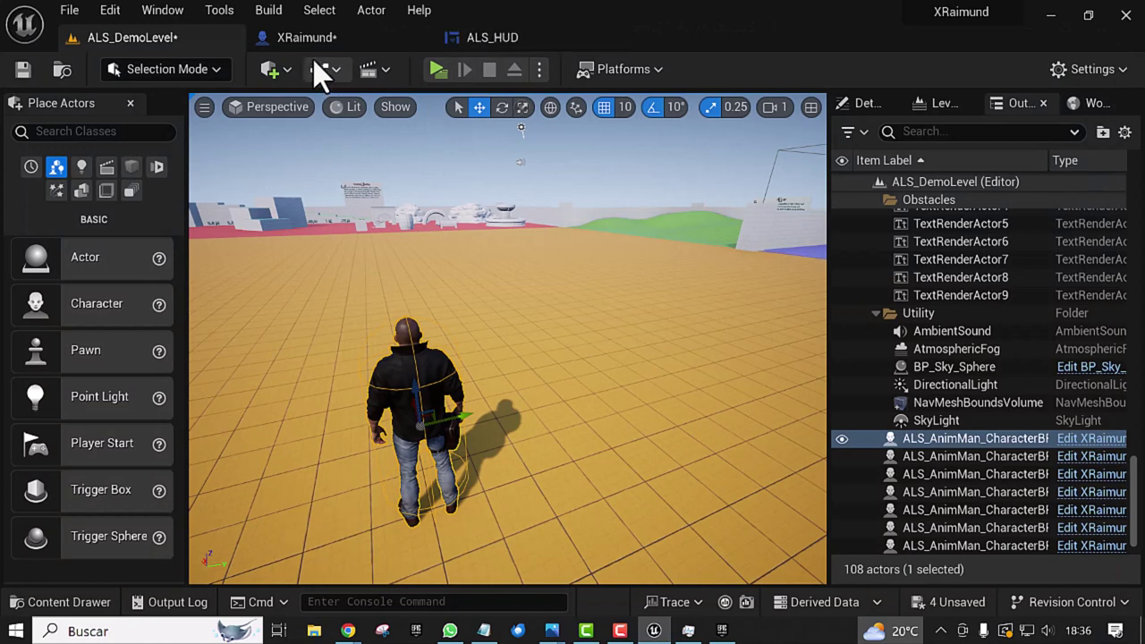
Step: Return to the XRaimund Event Graph with the line trace nodes in view
left_click(309, 42)
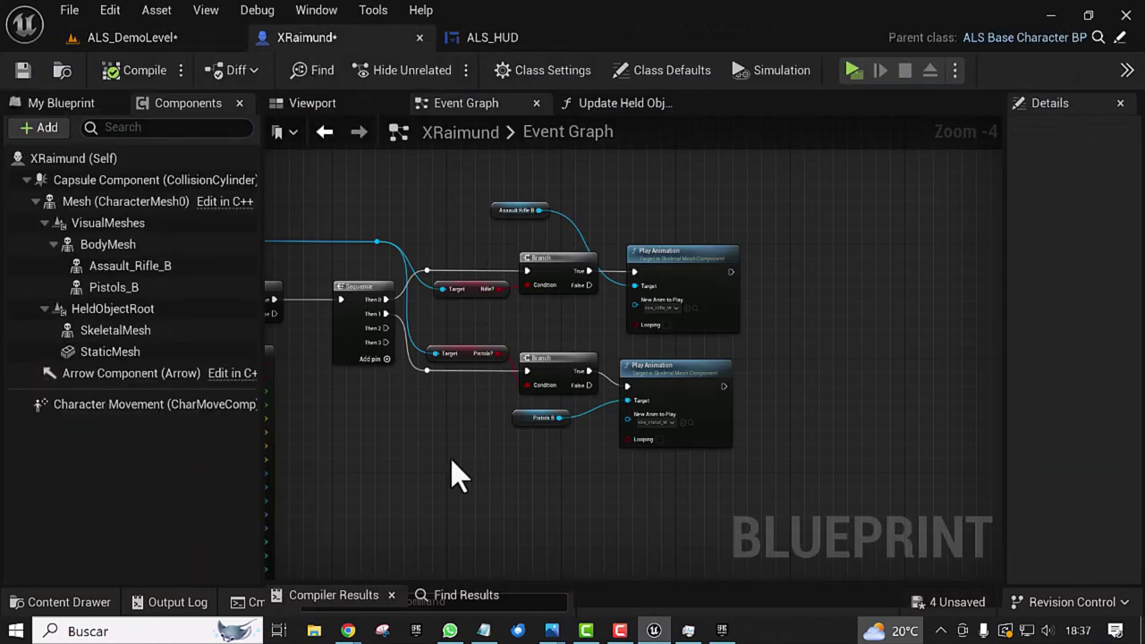
scroll(439, 473, "down", 1)
right_click_drag(439, 508, 564, 403)
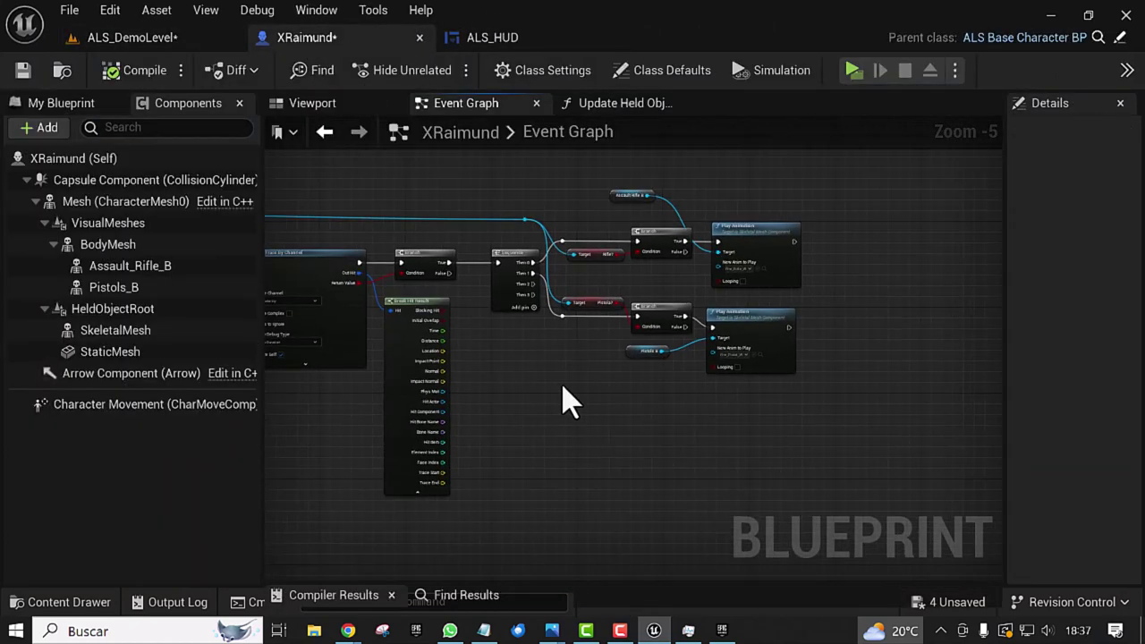
Step: Change the Line Trace By Channel node's Draw Debug Type from For Duration to None
right_click_drag(527, 457, 525, 402)
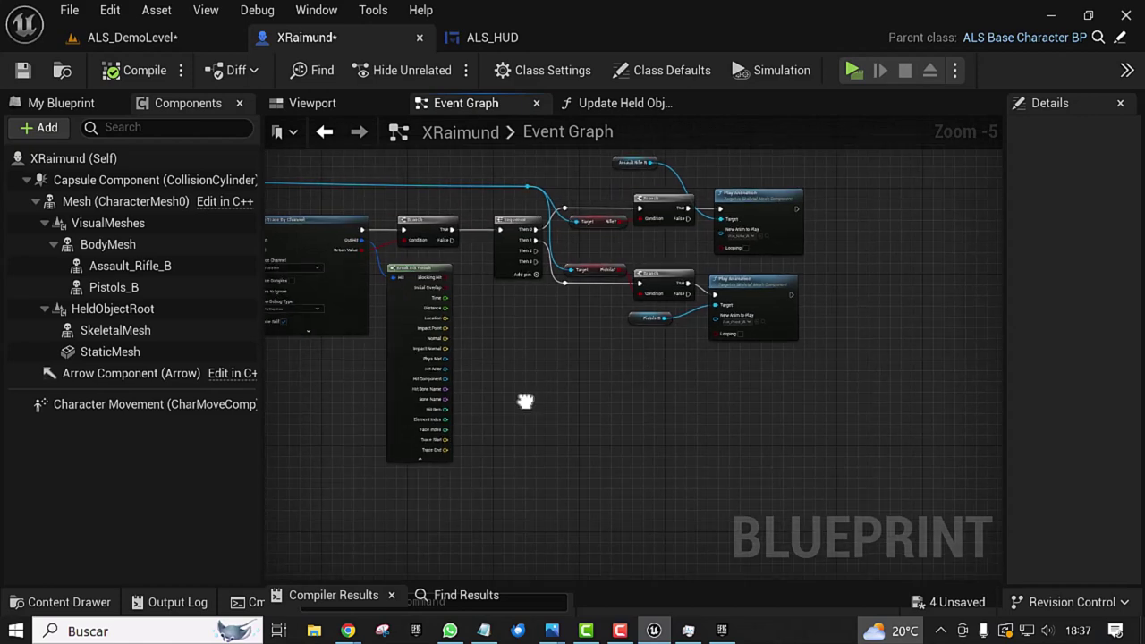
mouse_move(525, 401)
right_mouse_down()
mouse_move(481, 411)
mouse_move(442, 439)
mouse_move(455, 409)
right_mouse_up()
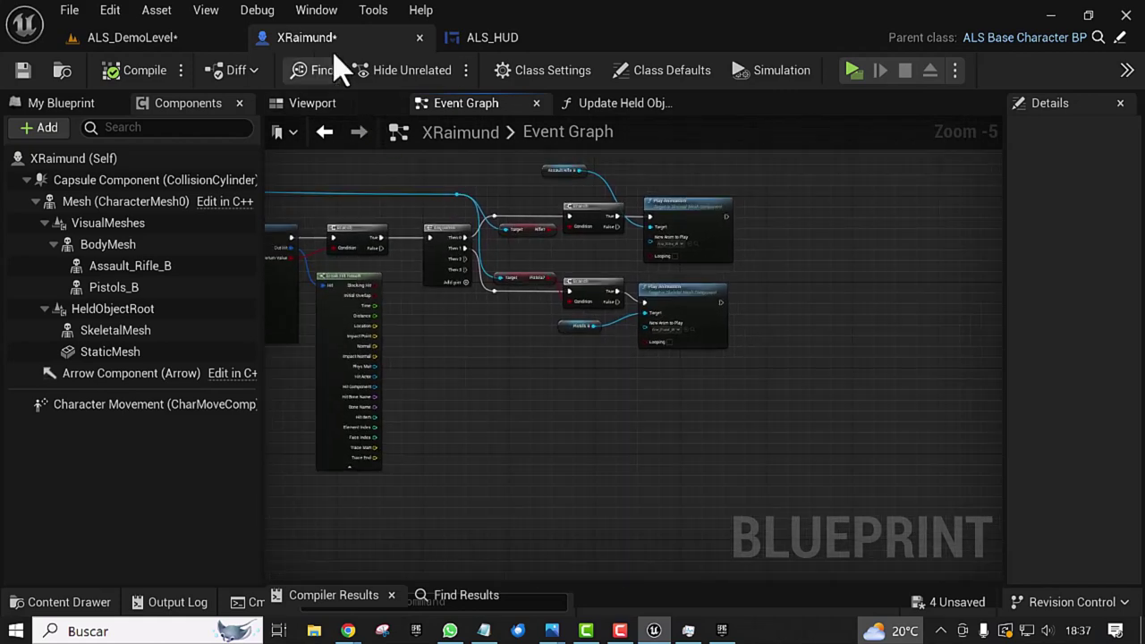
left_click(120, 42)
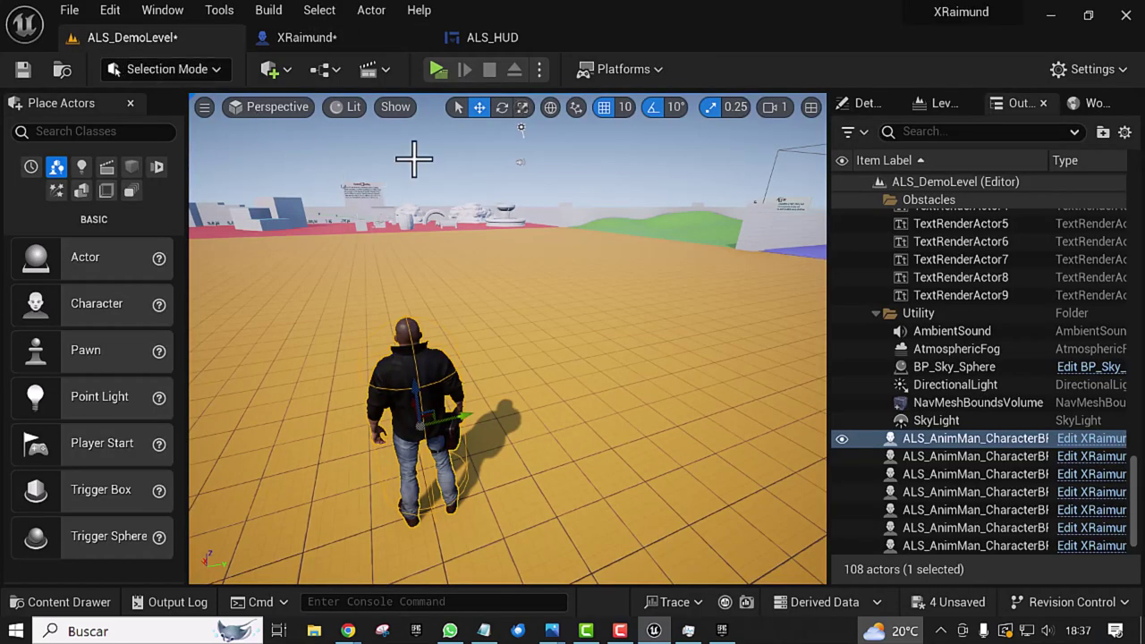
left_click(305, 41)
scroll(438, 460, "down", 2)
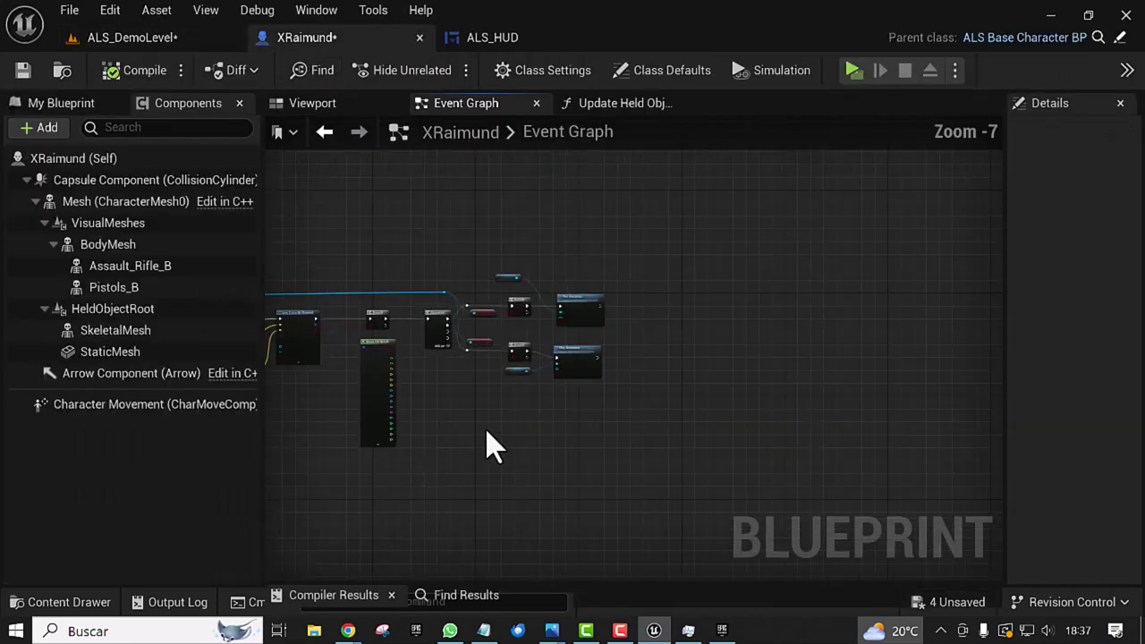
scroll(445, 384, "up", 5)
scroll(430, 286, "up", 1)
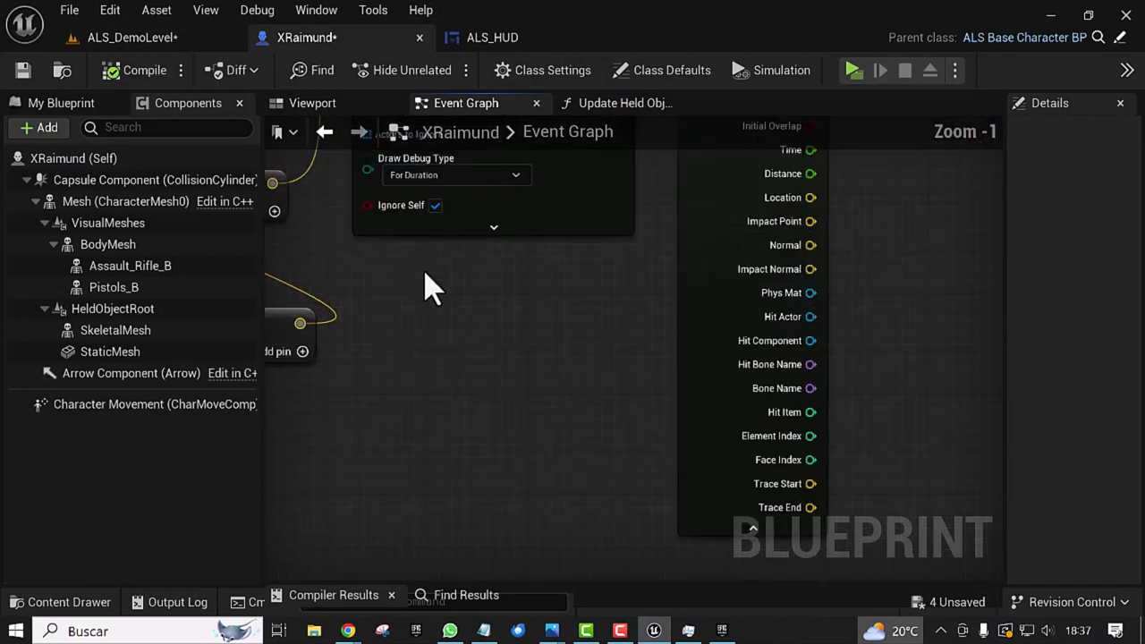
scroll(402, 396, "up", 1)
left_click(416, 234)
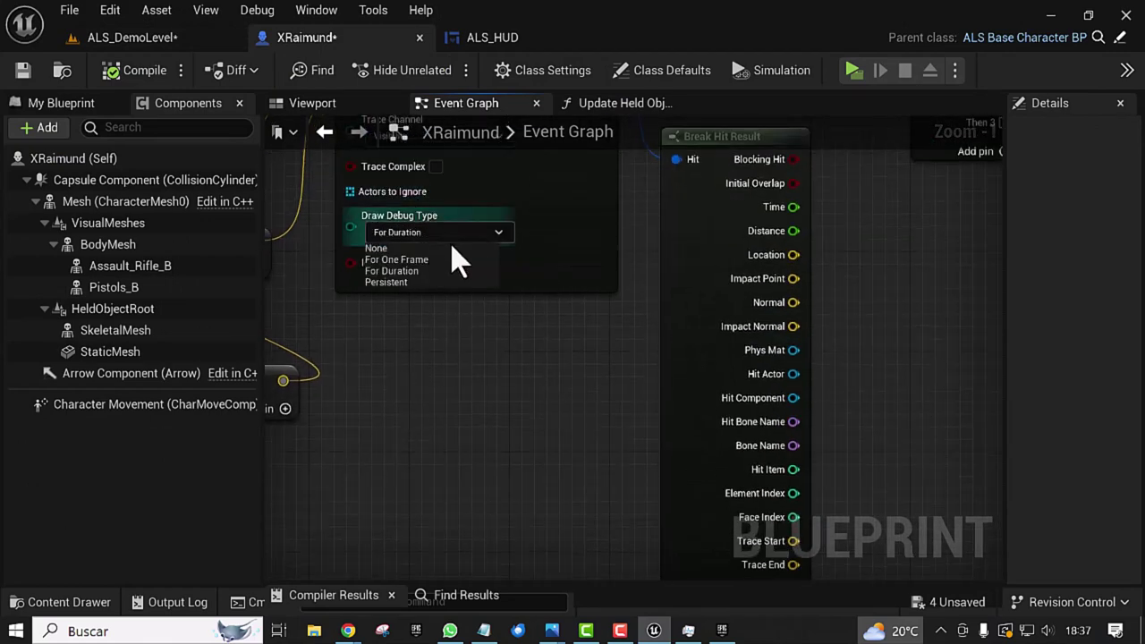
left_click(386, 251)
scroll(524, 409, "down", 3)
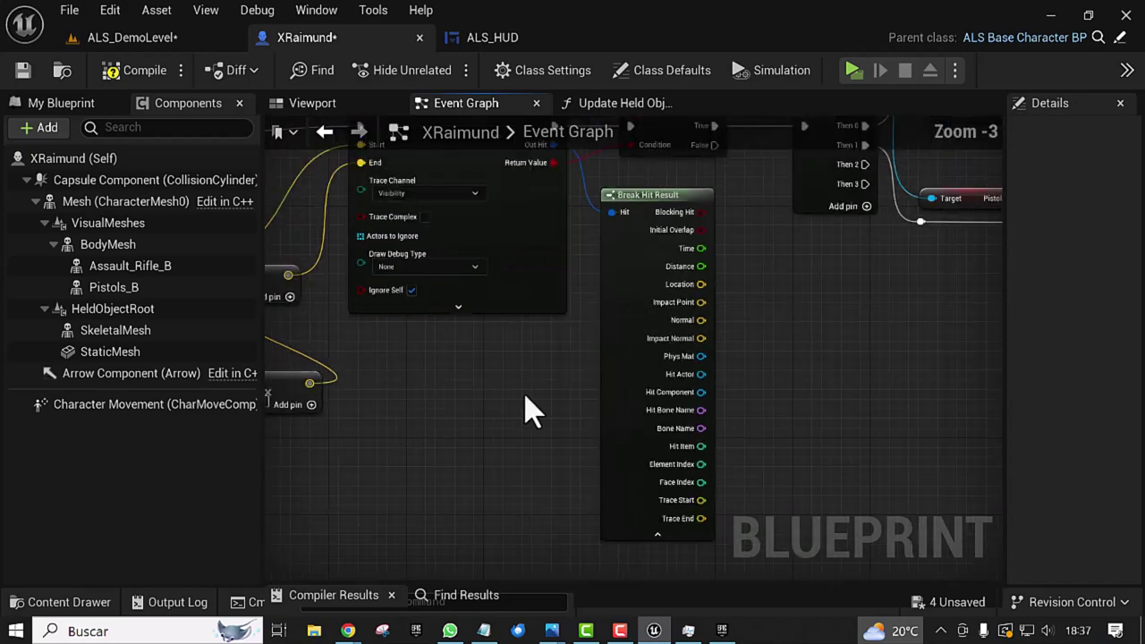
mouse_move(524, 409)
right_mouse_down()
mouse_move(742, 506)
mouse_move(517, 578)
mouse_move(440, 460)
mouse_move(394, 483)
right_mouse_up()
scroll(517, 578, "down", 1)
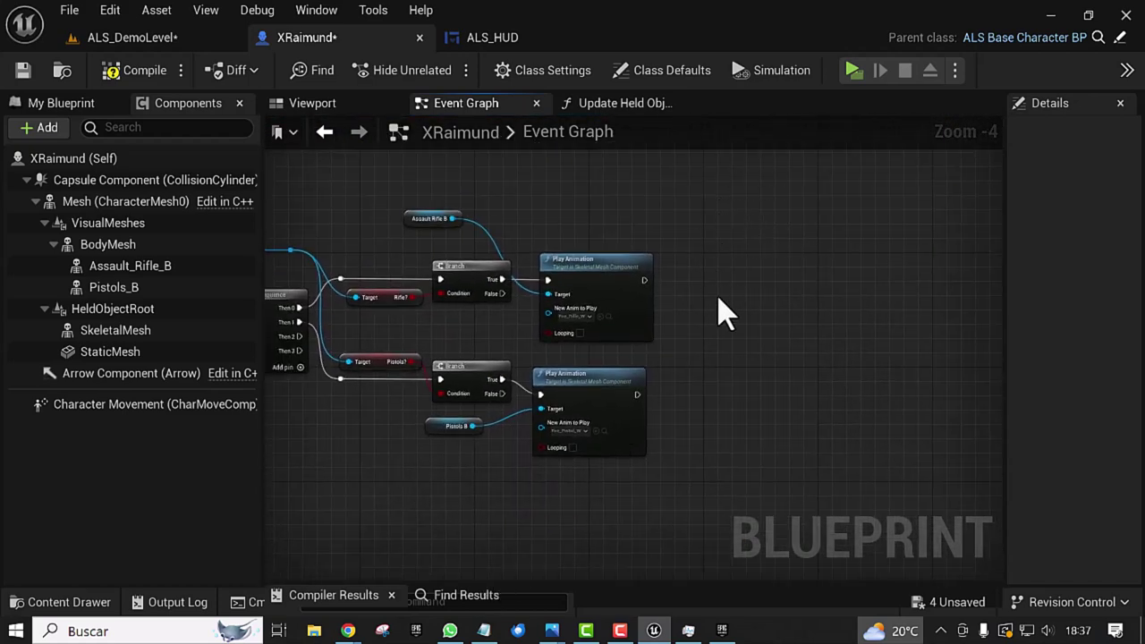
Step: Add a Spawn Emitter at Location node after the rifle's Play Animation node
right_click_drag(716, 289, 624, 298)
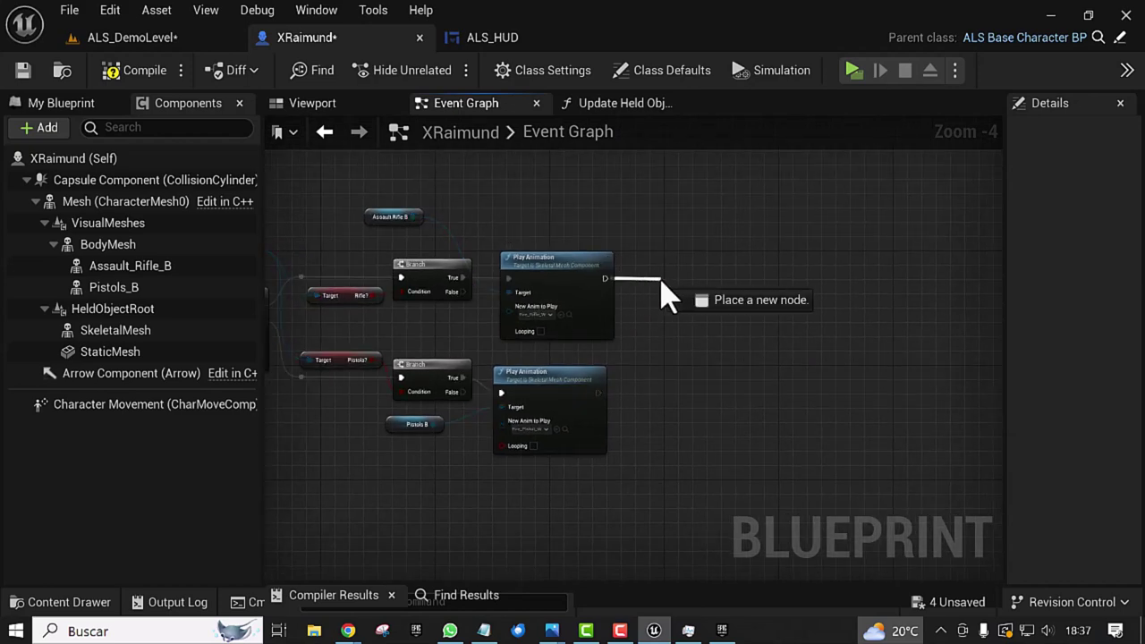
left_click_drag(604, 279, 667, 284)
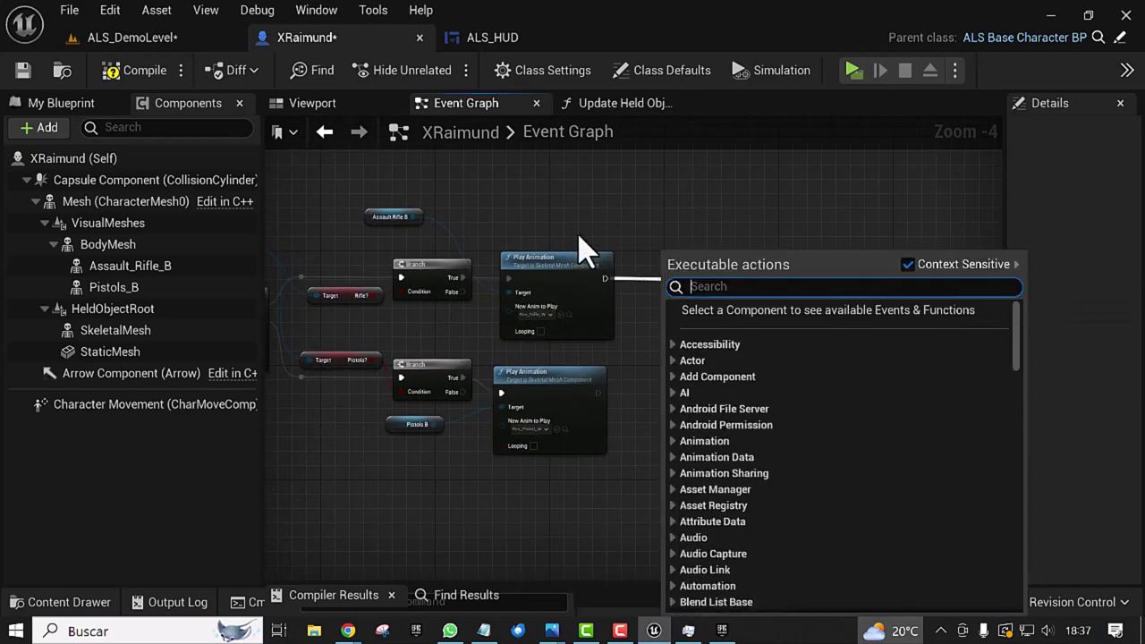
type("spawn")
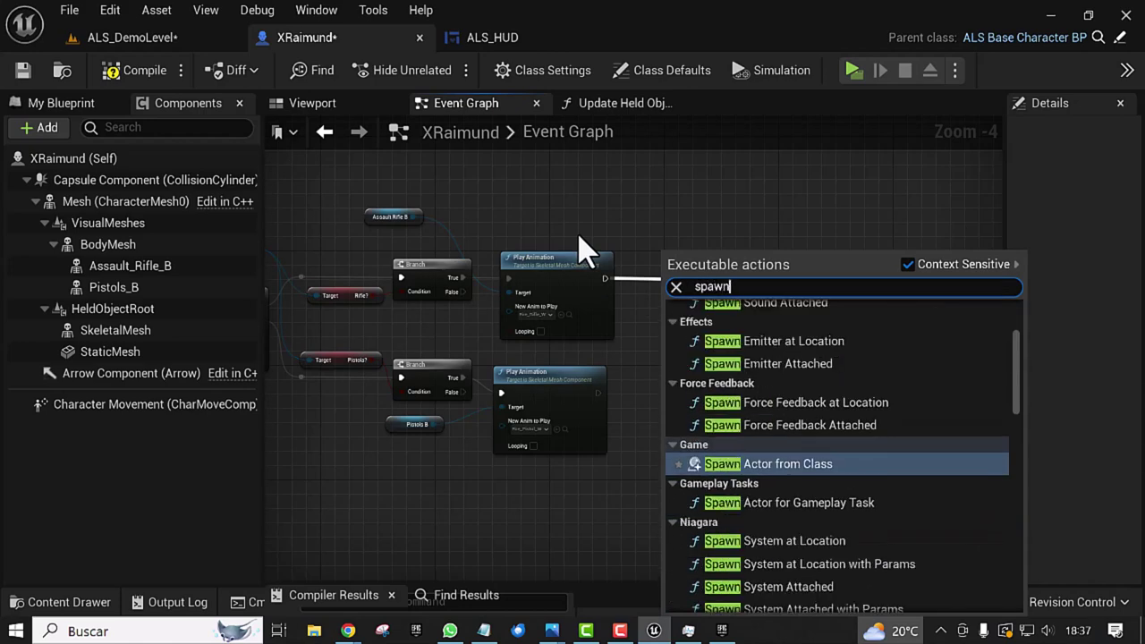
left_click(767, 343)
left_click_drag(756, 305, 804, 281)
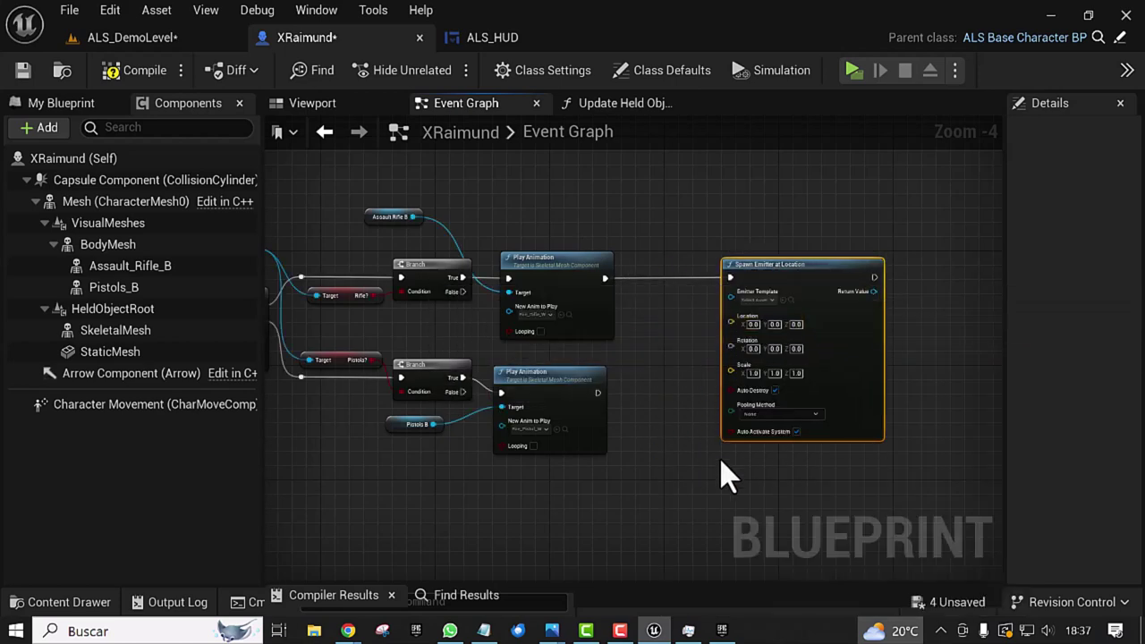
Step: Duplicate the emitter node, wire the pistol Play Animation into the copy, and arrange both
key("ctrl+d")
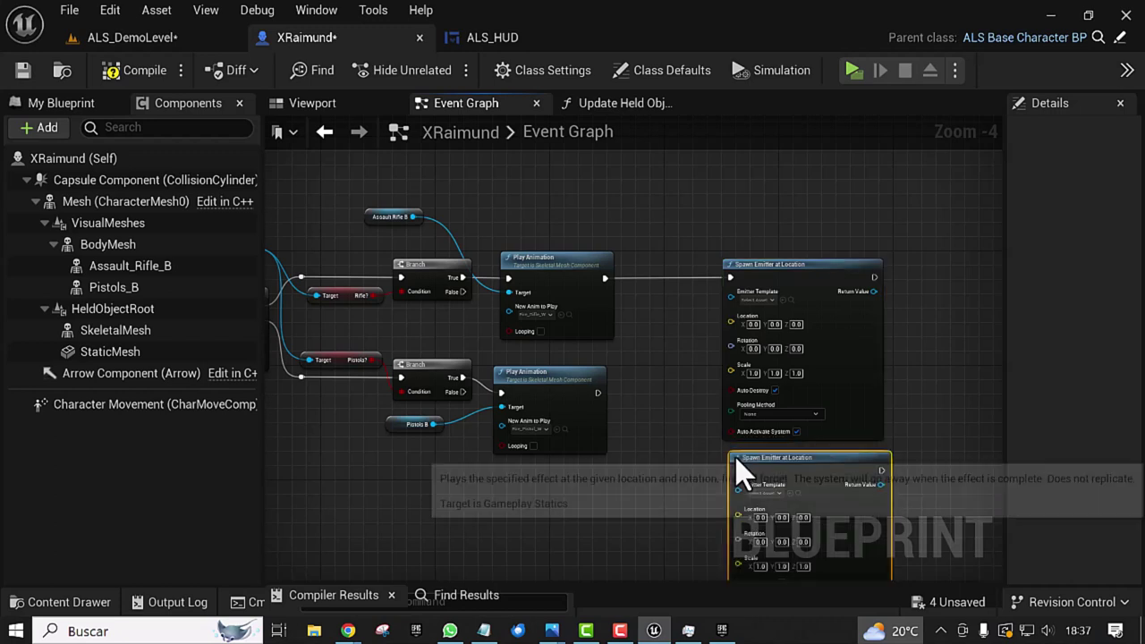
mouse_move(596, 392)
left_mouse_down()
mouse_move(748, 476)
mouse_move(734, 458)
left_mouse_up()
left_click_drag(809, 289, 812, 189)
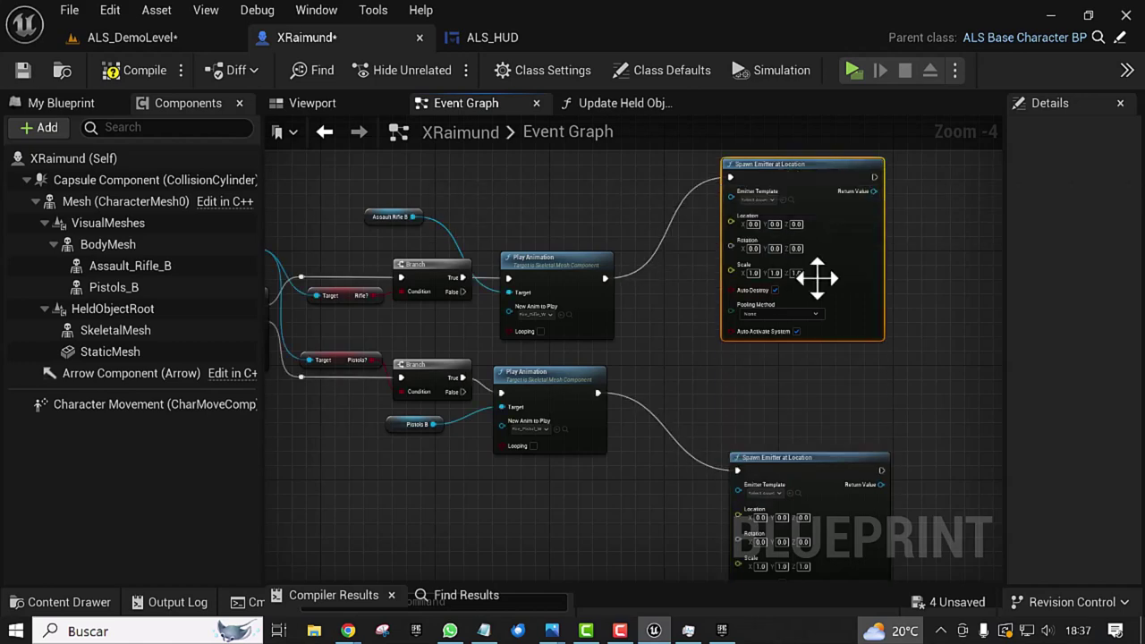
left_click_drag(821, 508, 807, 465)
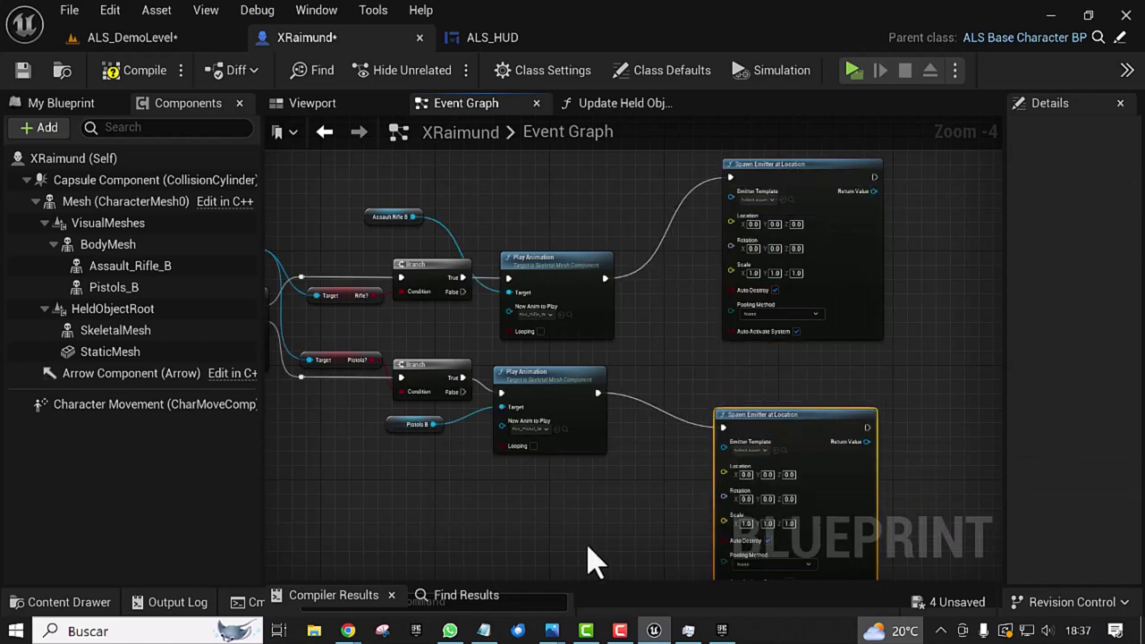
right_click_drag(376, 528, 666, 473)
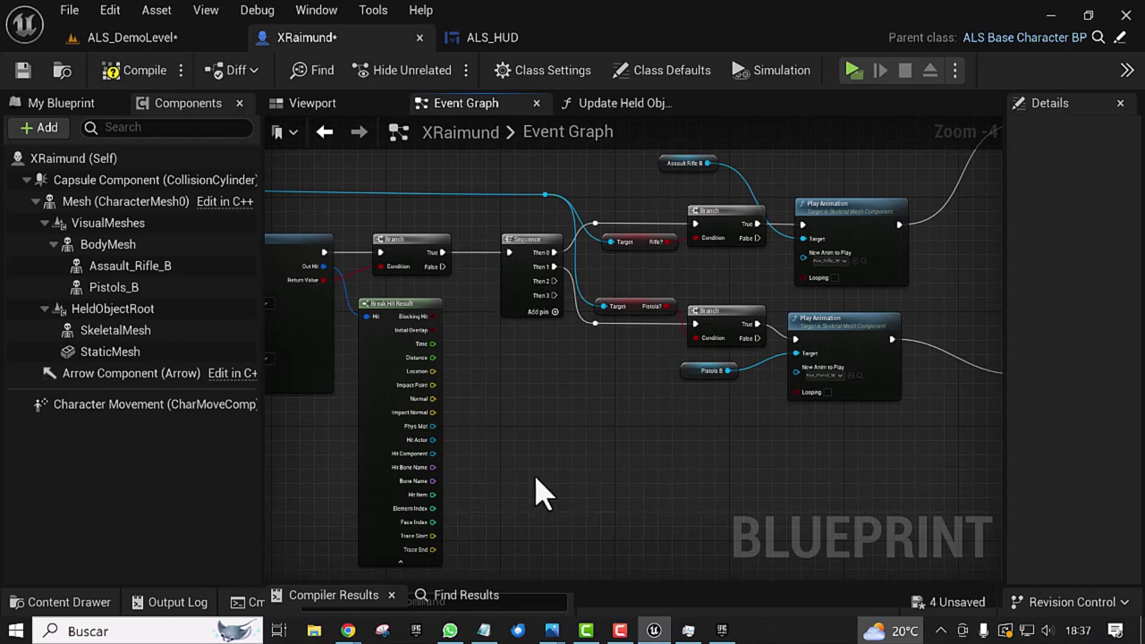
Step: Connect Break Hit Result's Impact Point to the pistol emitter's Location pin
scroll(534, 493, "up", 1)
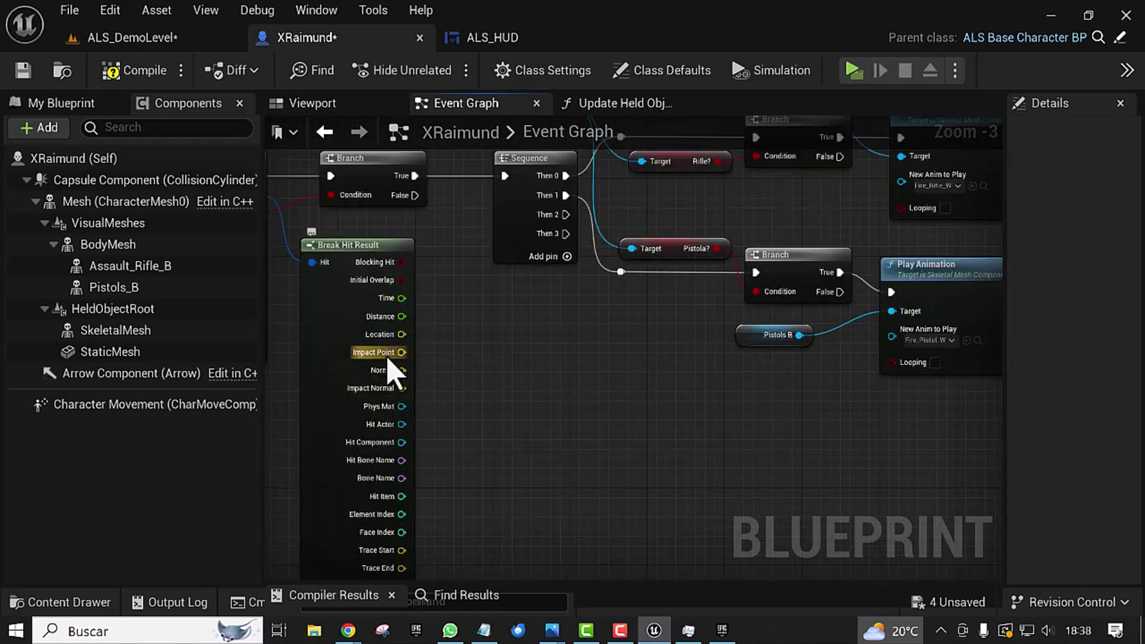
mouse_move(401, 352)
left_mouse_down()
mouse_move(458, 388)
mouse_move(357, 403)
left_mouse_up()
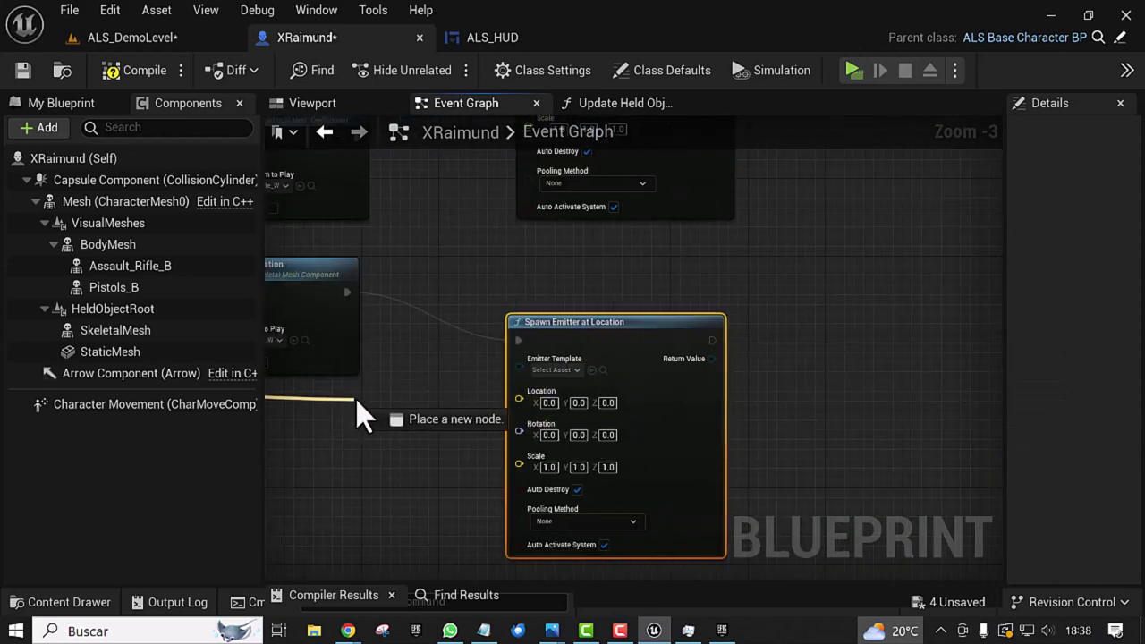
mouse_move(357, 414)
left_mouse_down()
mouse_move(931, 470)
mouse_move(935, 398)
mouse_move(471, 423)
mouse_move(617, 410)
mouse_move(612, 394)
left_mouse_up()
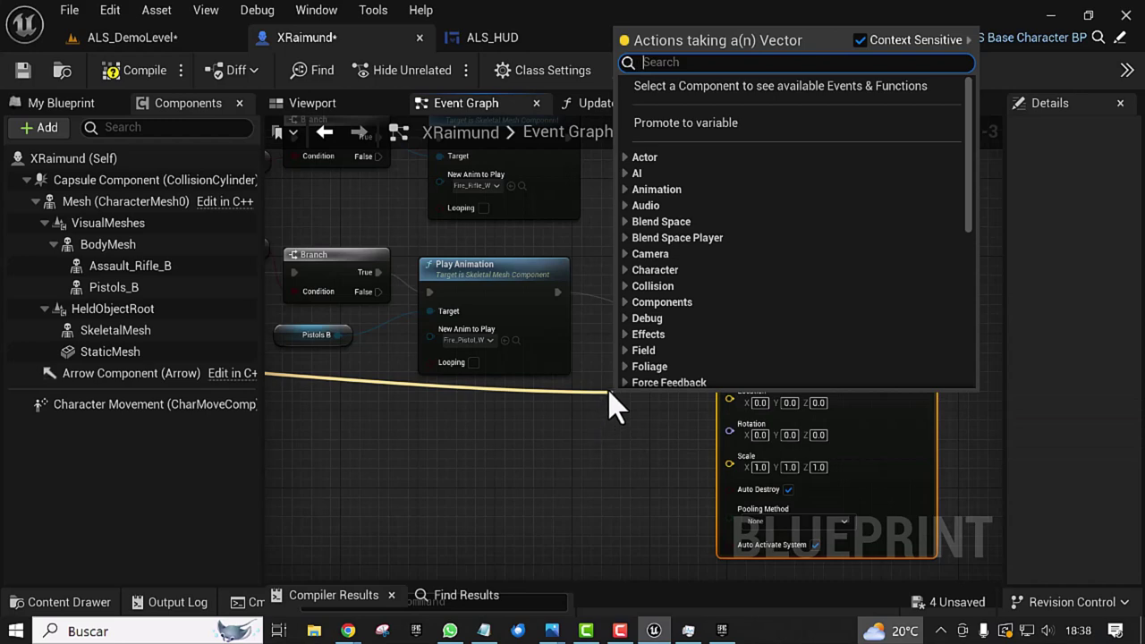
left_click(596, 425)
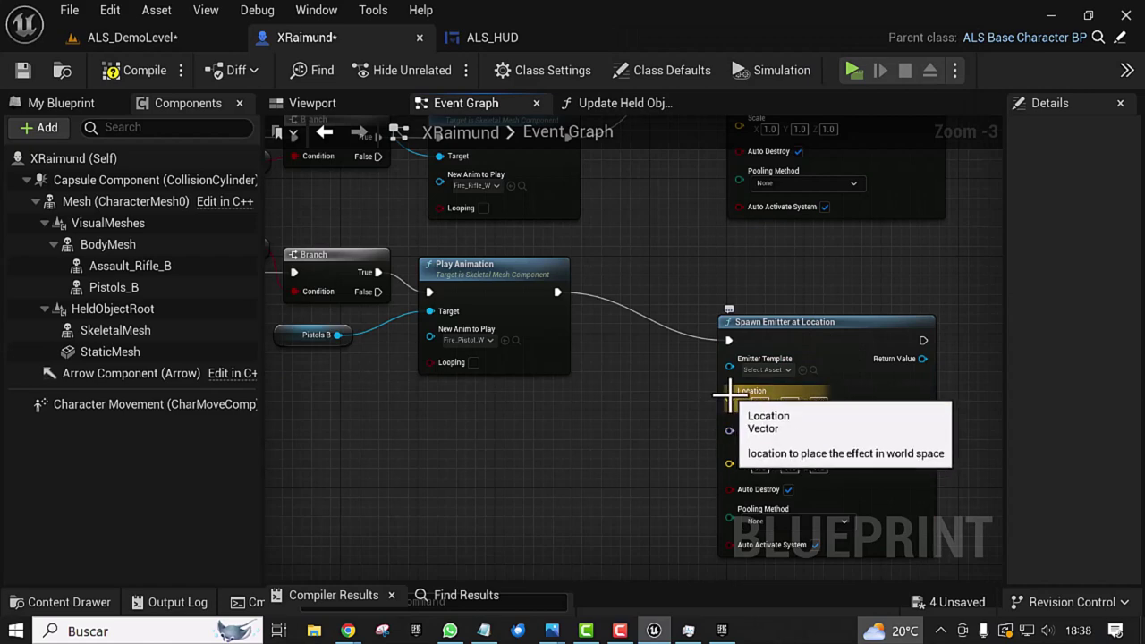
mouse_move(730, 399)
left_mouse_down()
mouse_move(472, 419)
mouse_move(383, 376)
left_mouse_up()
right_click_drag(908, 529, 702, 466)
scroll(680, 478, "down", 3)
scroll(626, 489, "down", 1)
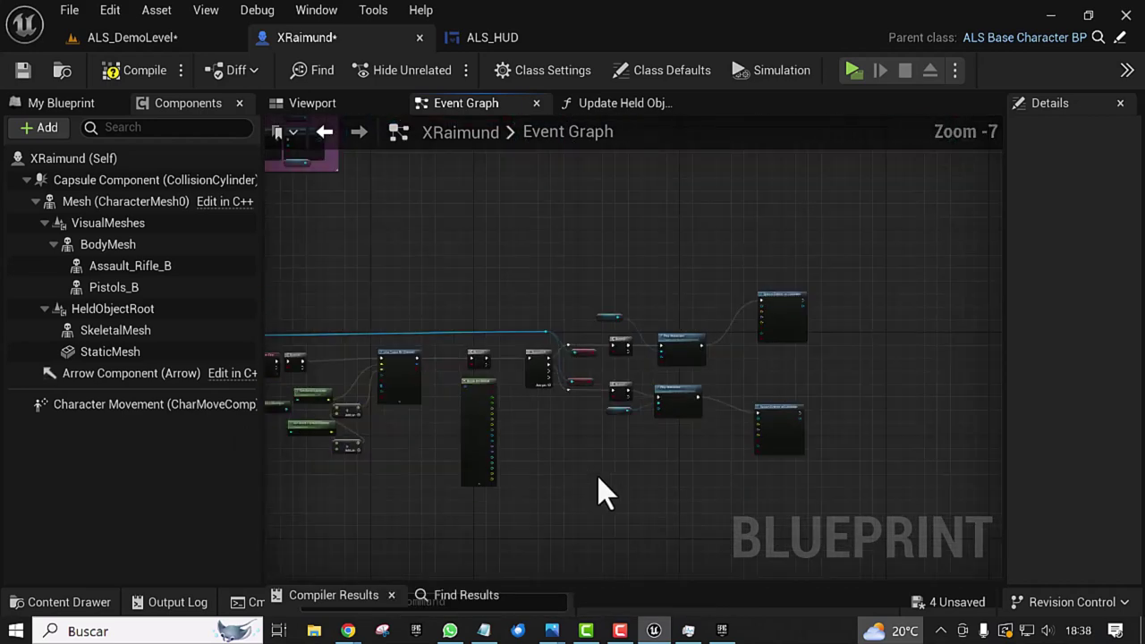
scroll(598, 504, "up", 3)
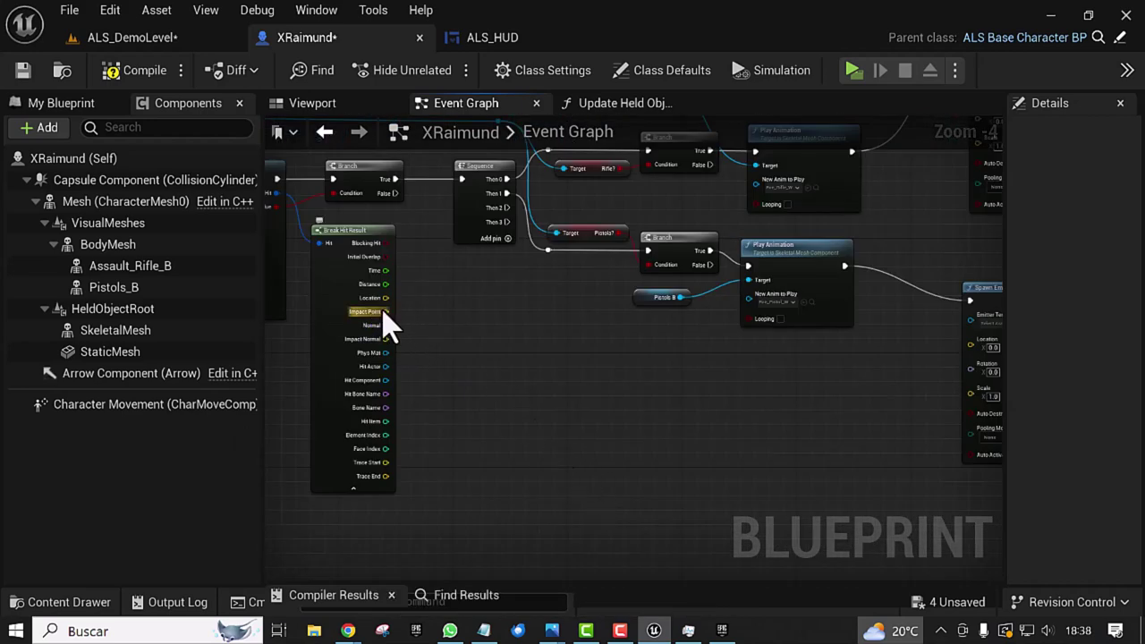
left_click_drag(385, 313, 976, 354)
mouse_move(800, 317)
right_mouse_down()
mouse_move(529, 445)
mouse_move(717, 452)
right_mouse_up()
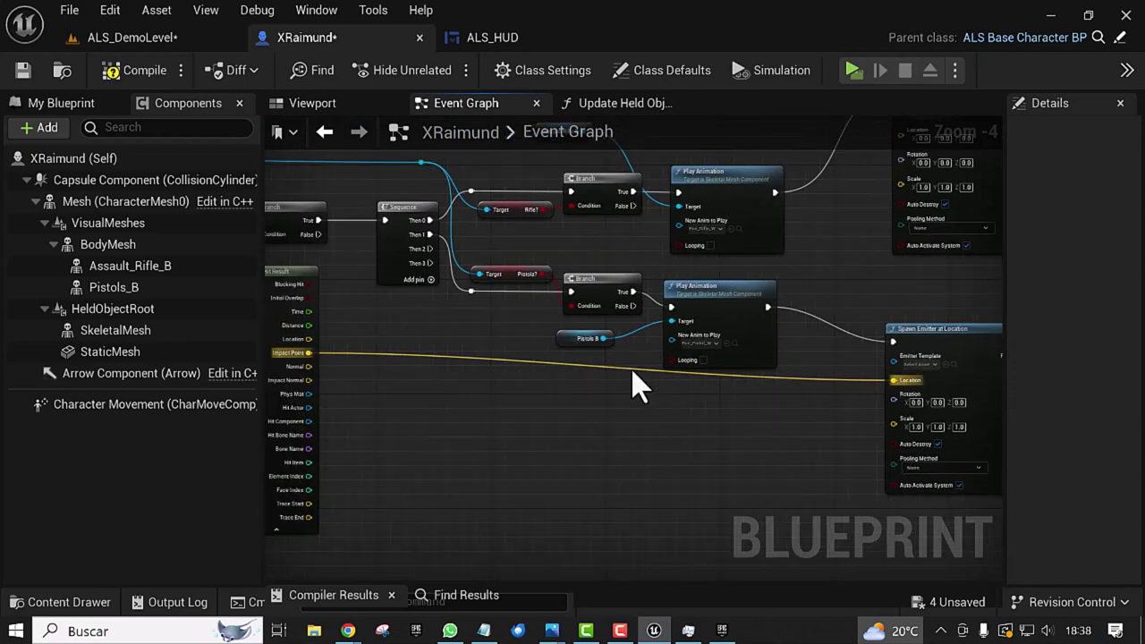
Step: Add reroute points on the Impact Point wire and connect it to the rifle emitter's Location
double_click(630, 365)
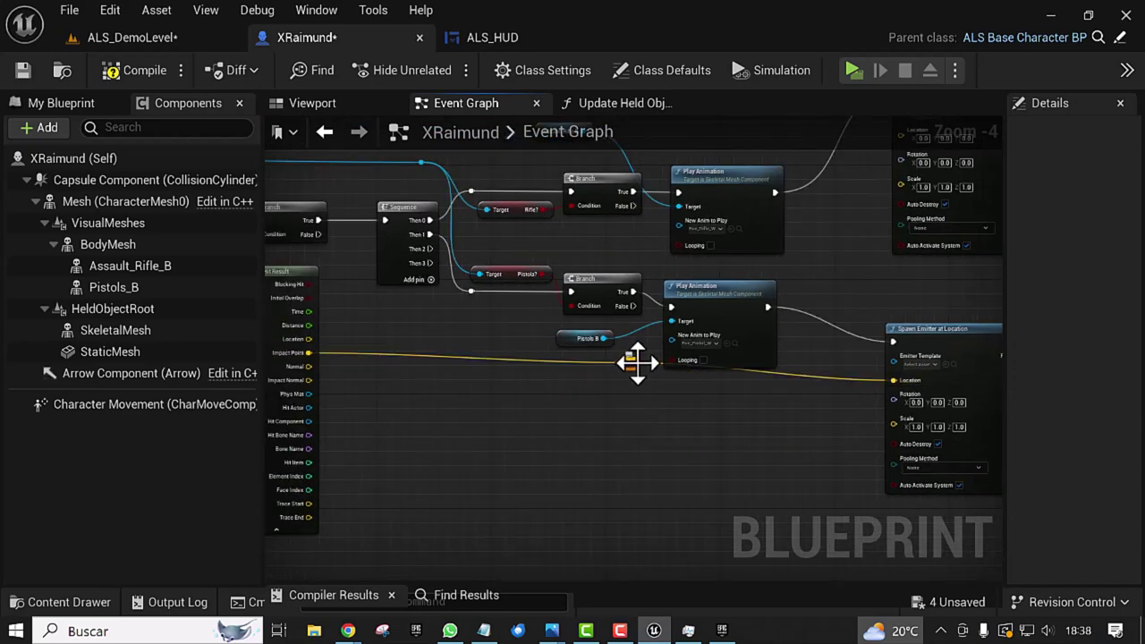
left_click_drag(636, 362, 634, 357)
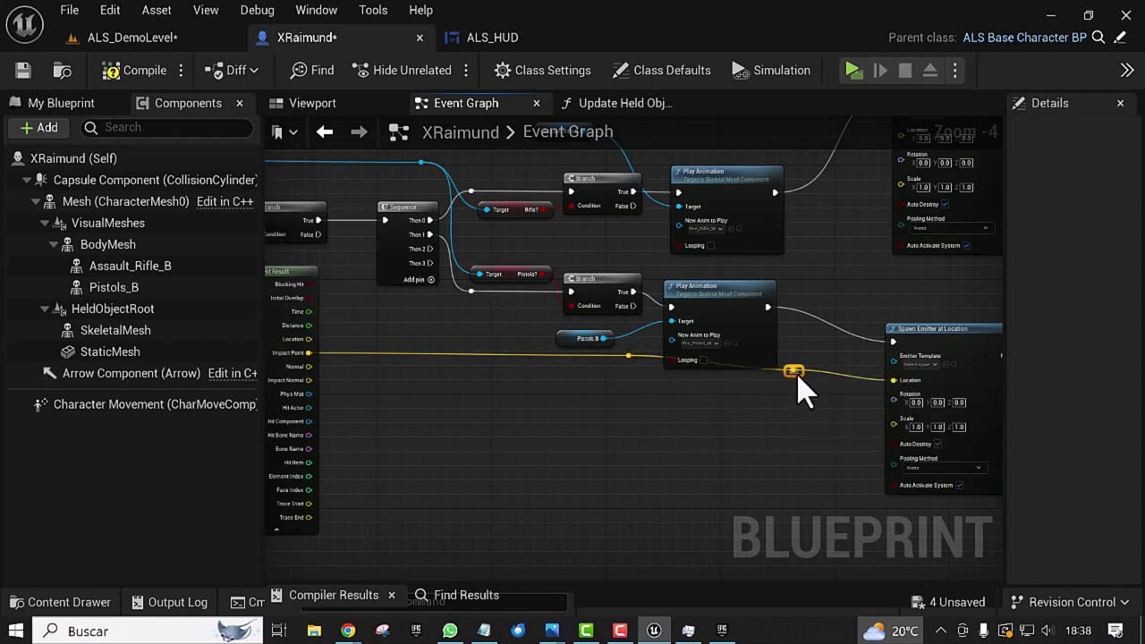
left_click_drag(797, 375, 789, 385)
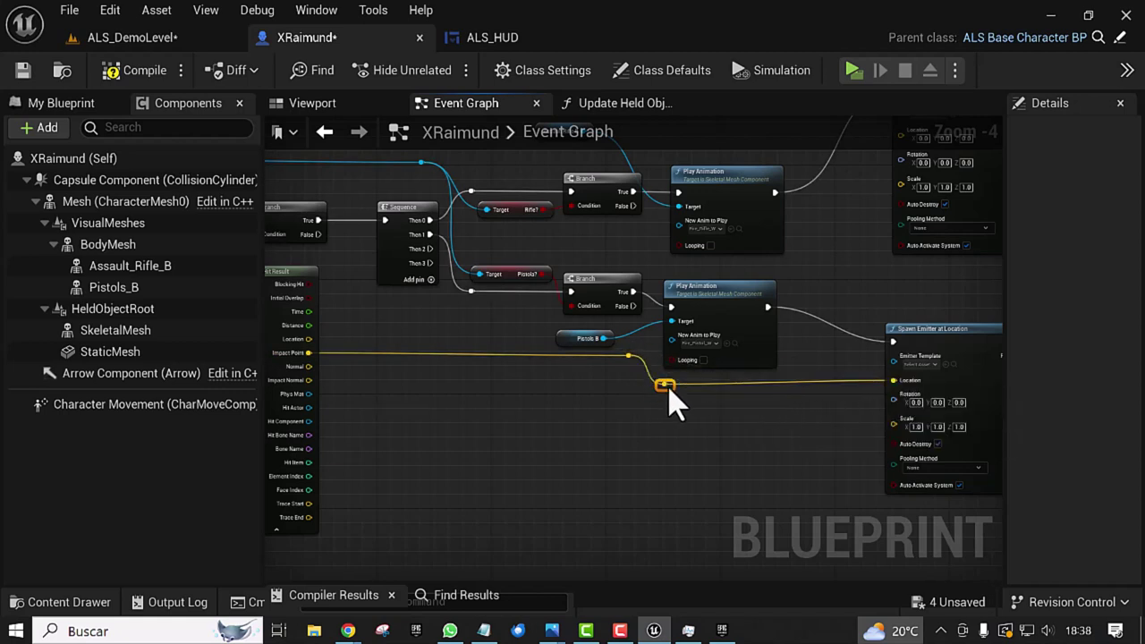
left_click_drag(648, 376, 656, 385)
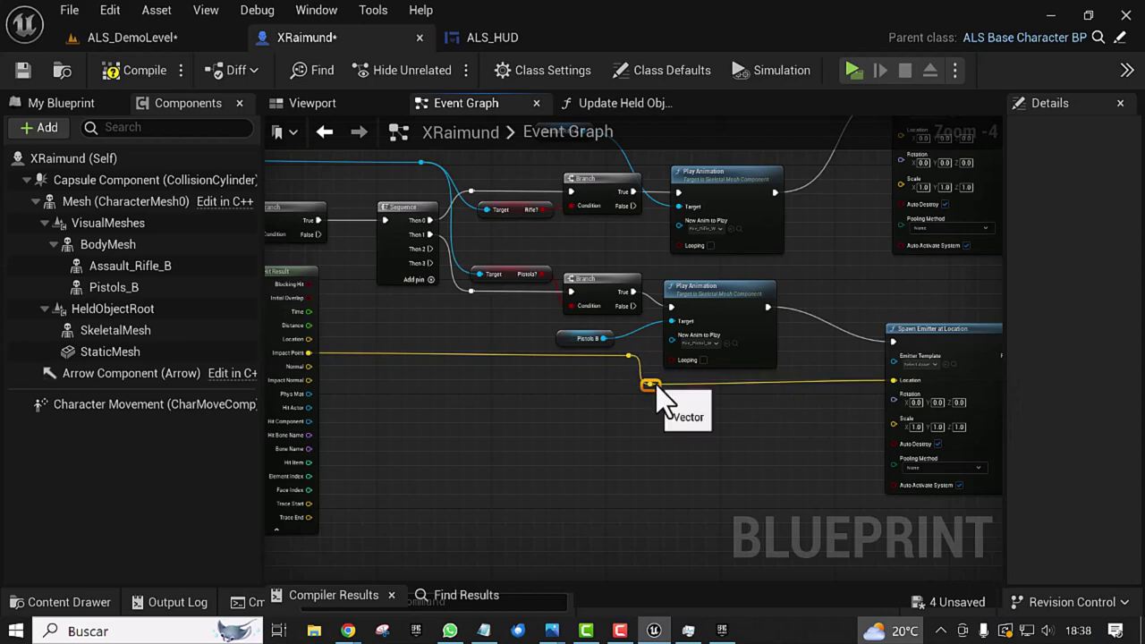
mouse_move(823, 418)
right_mouse_down()
mouse_move(702, 451)
mouse_move(698, 439)
right_mouse_up()
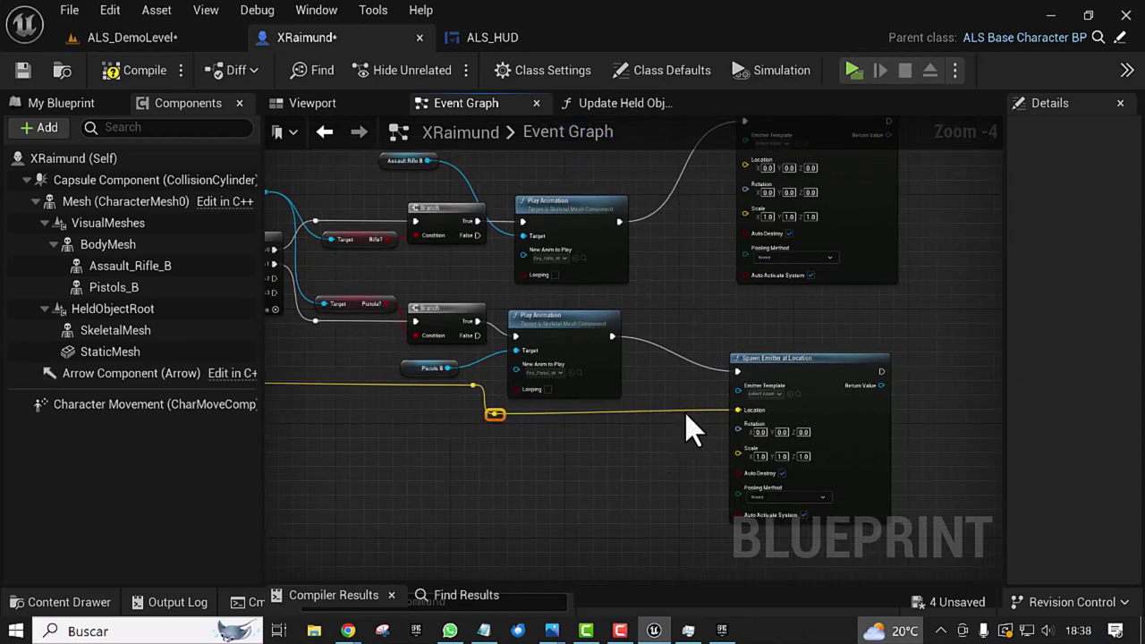
left_click(686, 413)
double_click(684, 411)
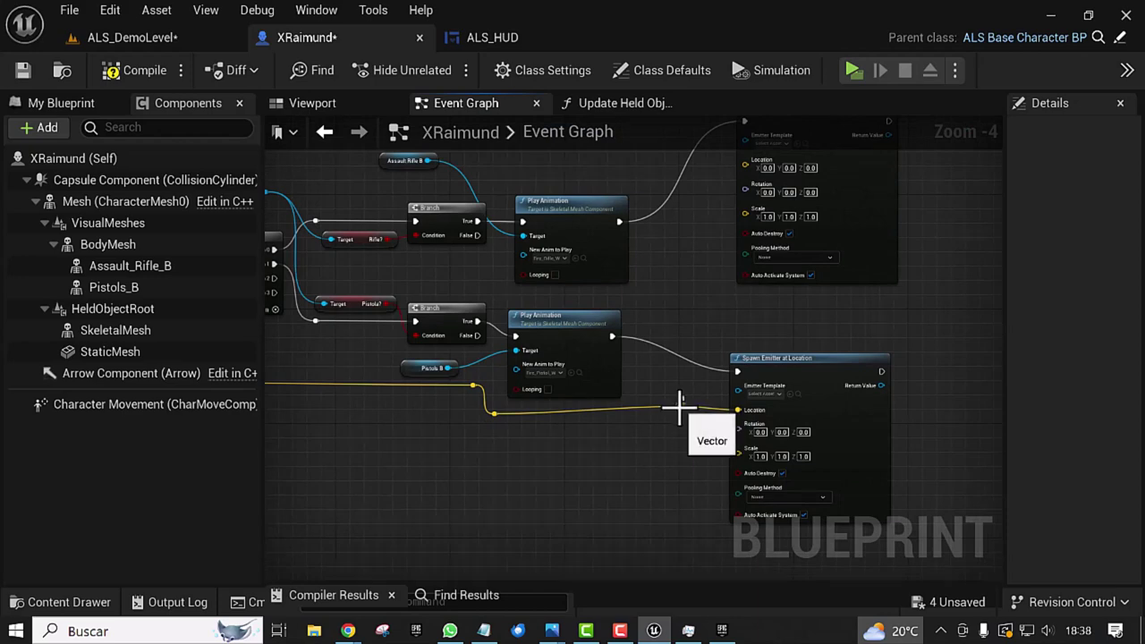
left_click_drag(681, 409, 745, 168)
right_click_drag(694, 395, 714, 358)
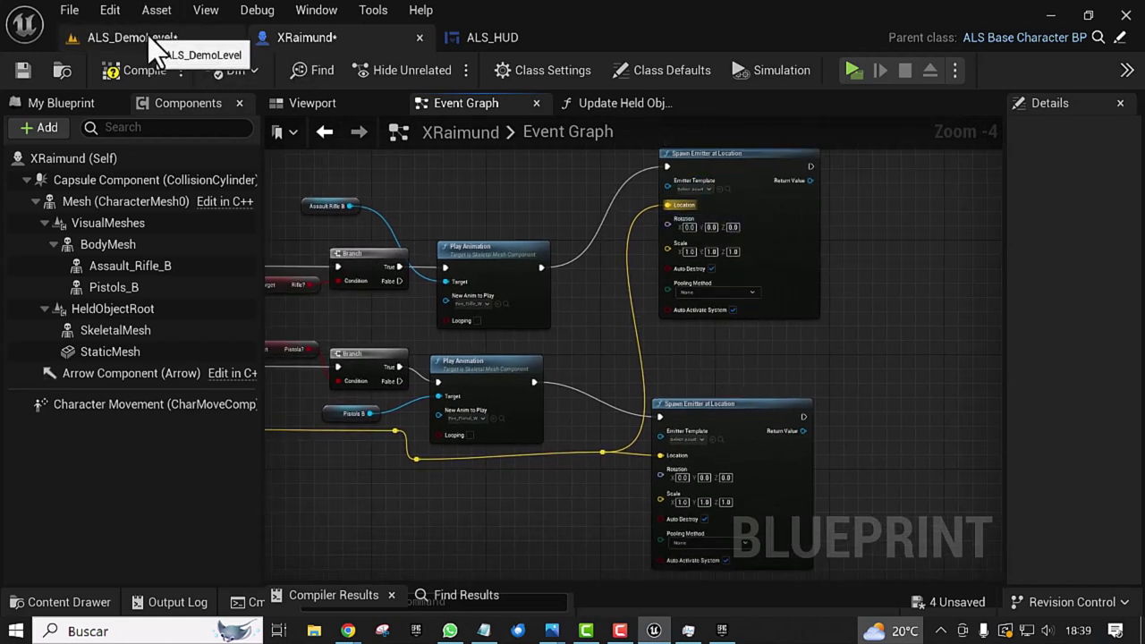
Step: Open the Content Drawer on MilitaryWeapDark > FX and enlarge it to browse the 29 particle systems
left_click(174, 42)
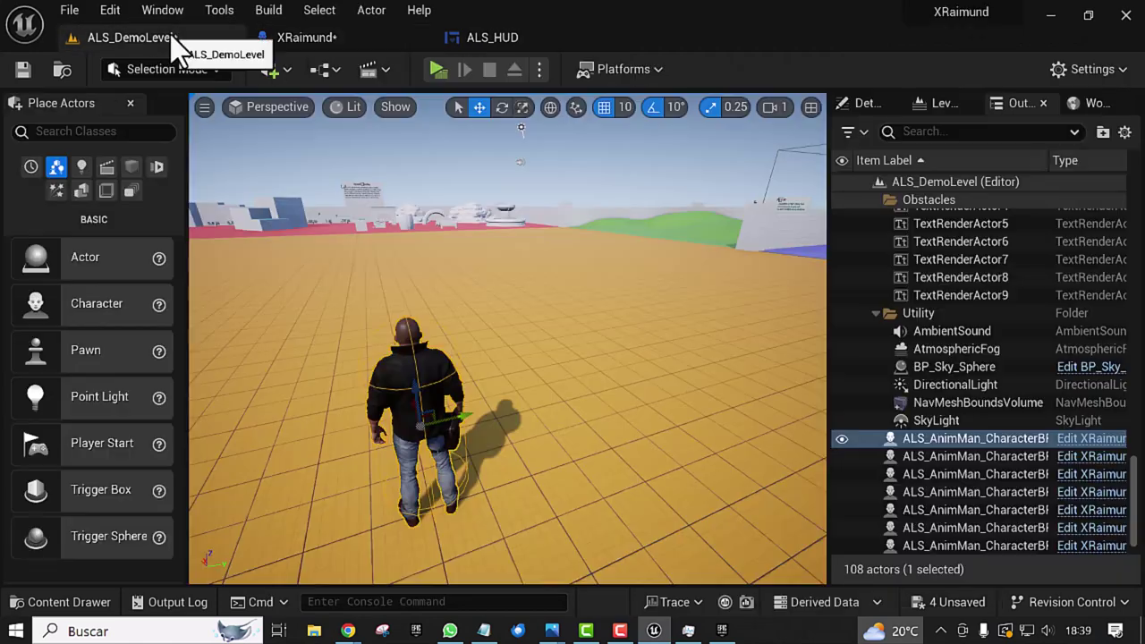
right_click_drag(468, 243, 468, 296)
key("ctrl+space")
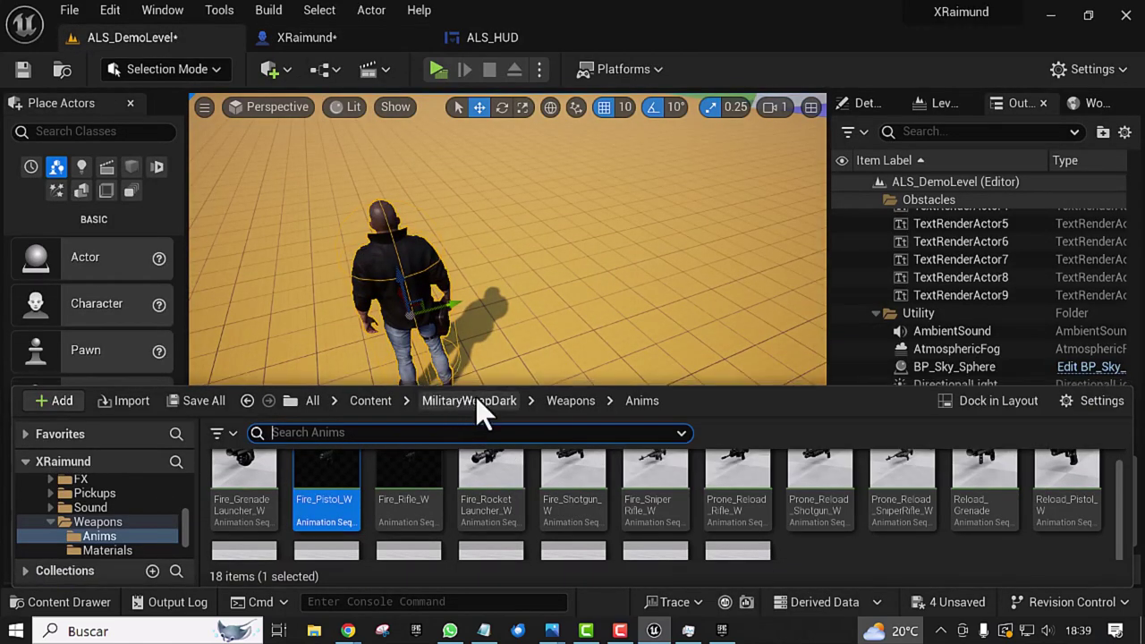
left_click(474, 401)
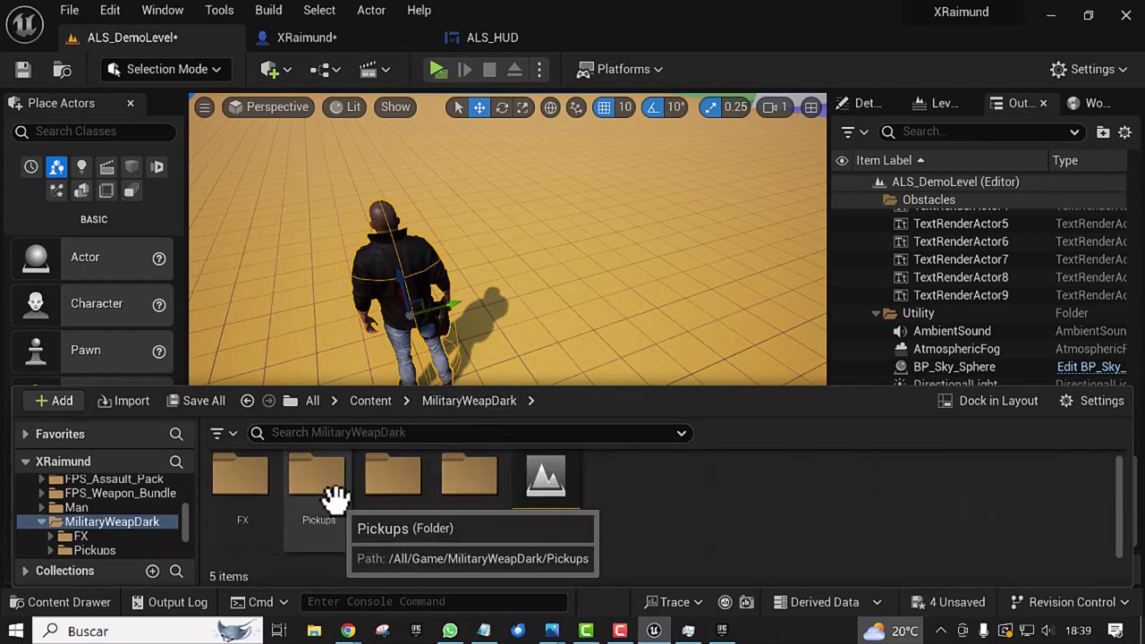
double_click(238, 481)
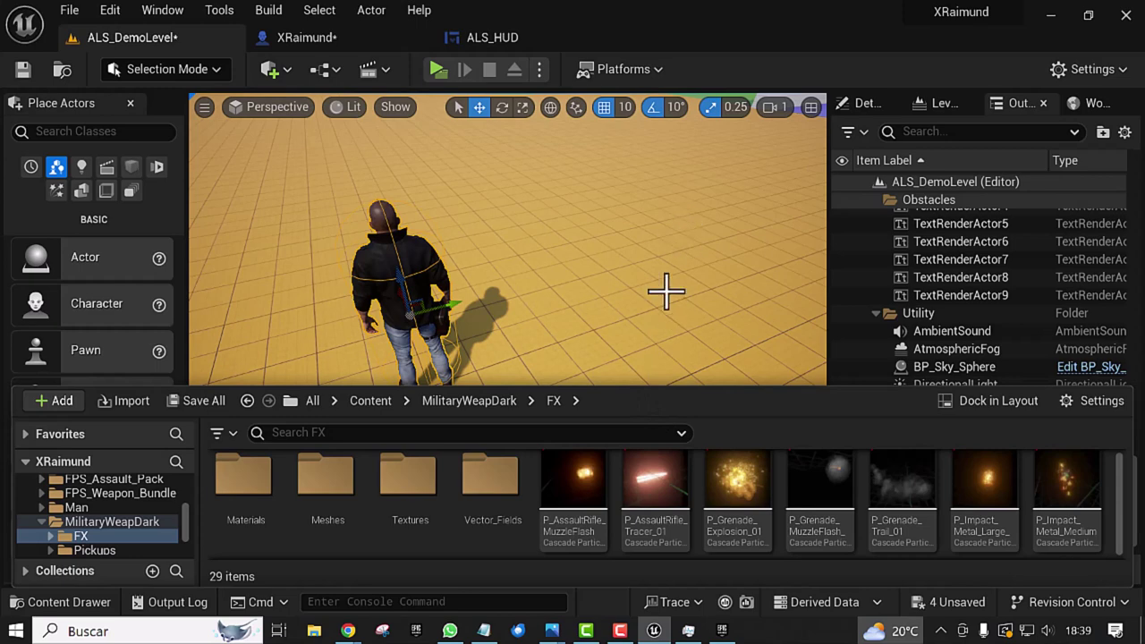
left_click_drag(626, 386, 648, 240)
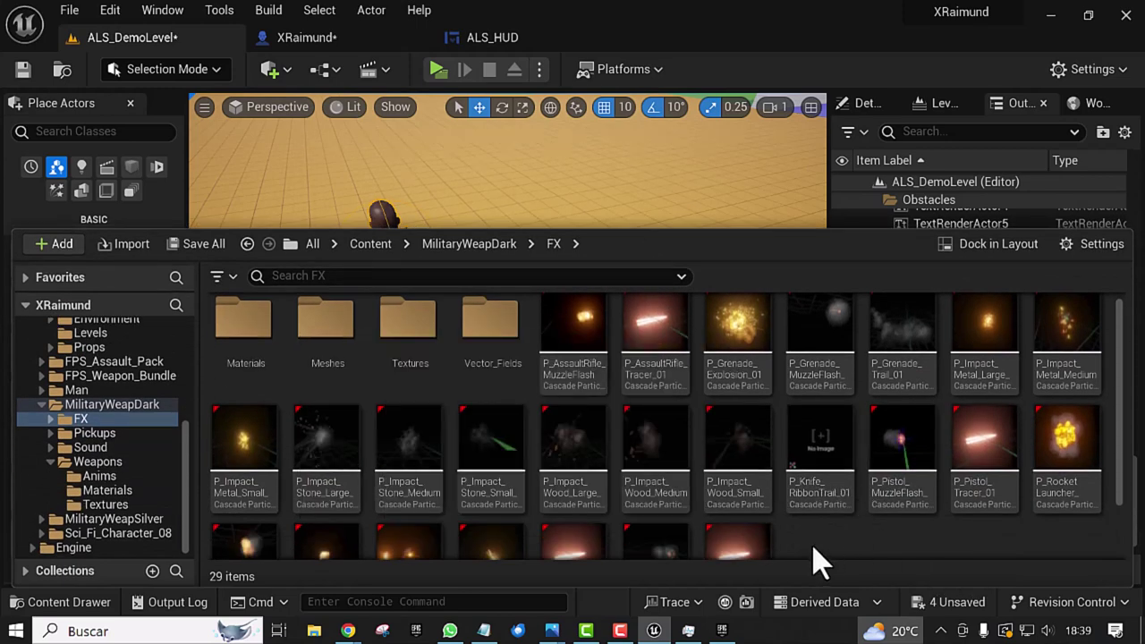
scroll(818, 562, "down", 1)
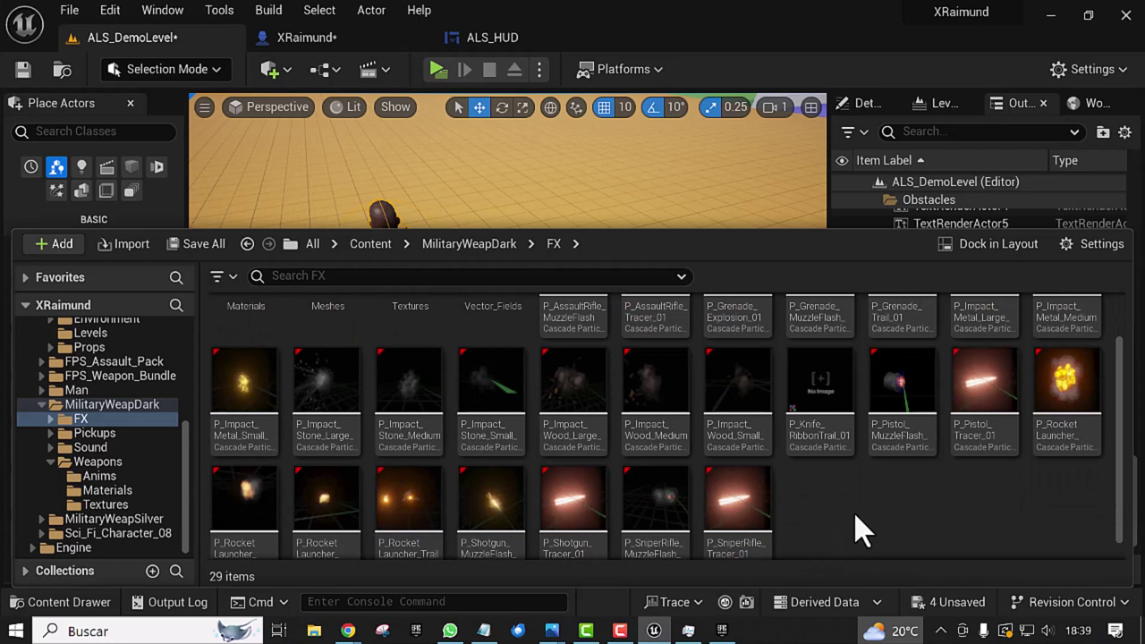
scroll(841, 523, "down", 1)
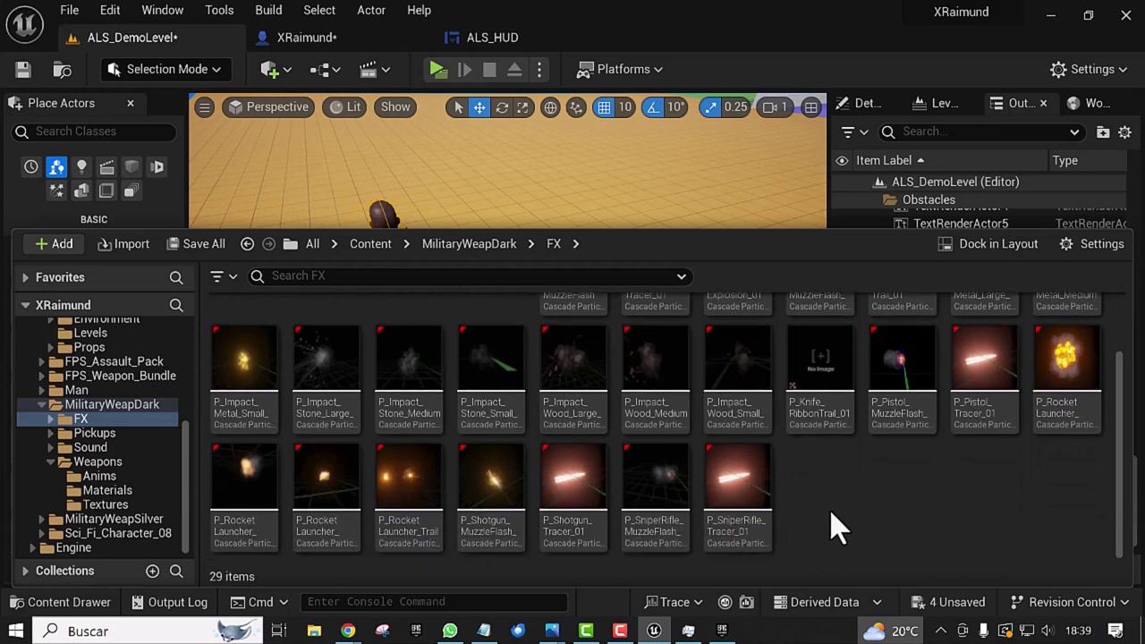
scroll(825, 526, "up", 2)
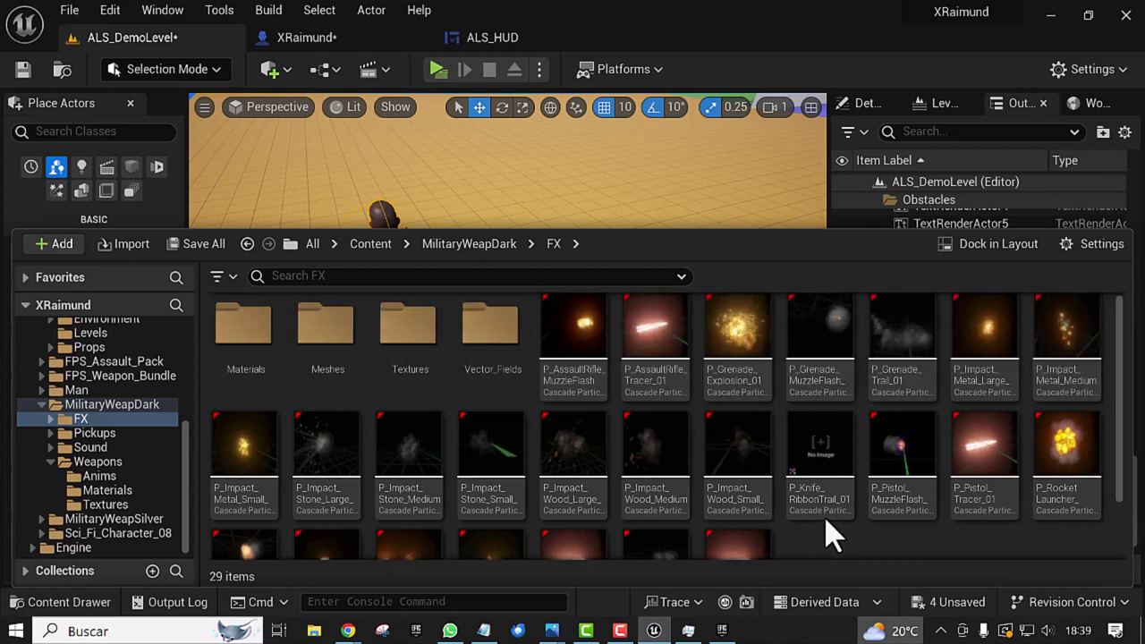
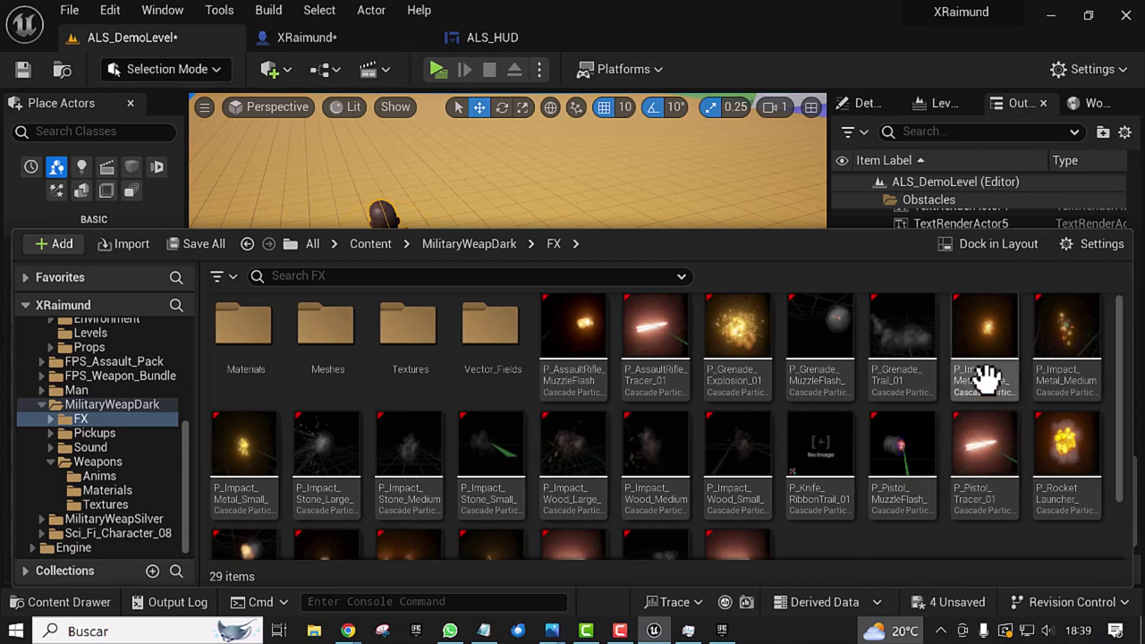
Step: Assign P_Impact_Metal_Small_01 as the Emitter Template of XRaimund's upper Spawn Emitter at Location node
mouse_move(984, 336)
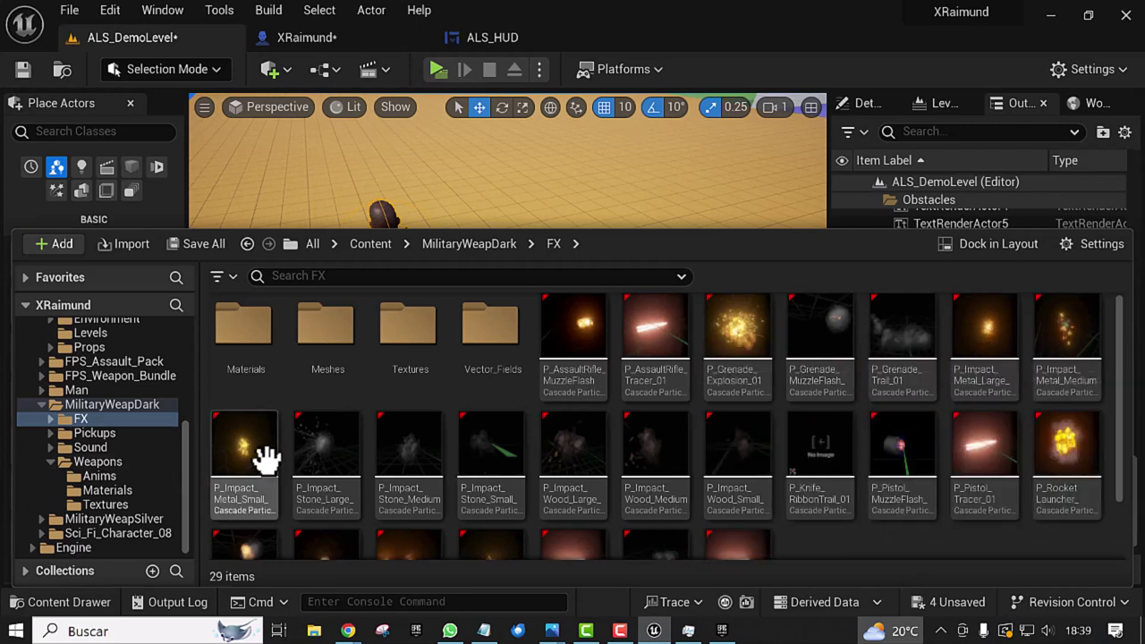
mouse_move(236, 459)
left_click(242, 484)
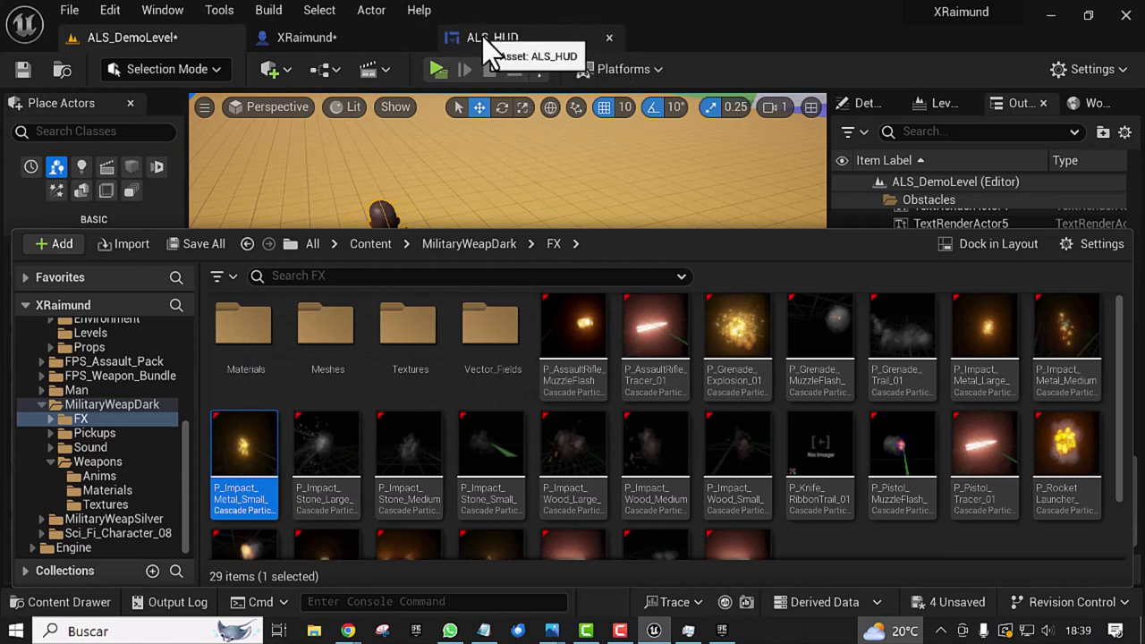
left_click(323, 38)
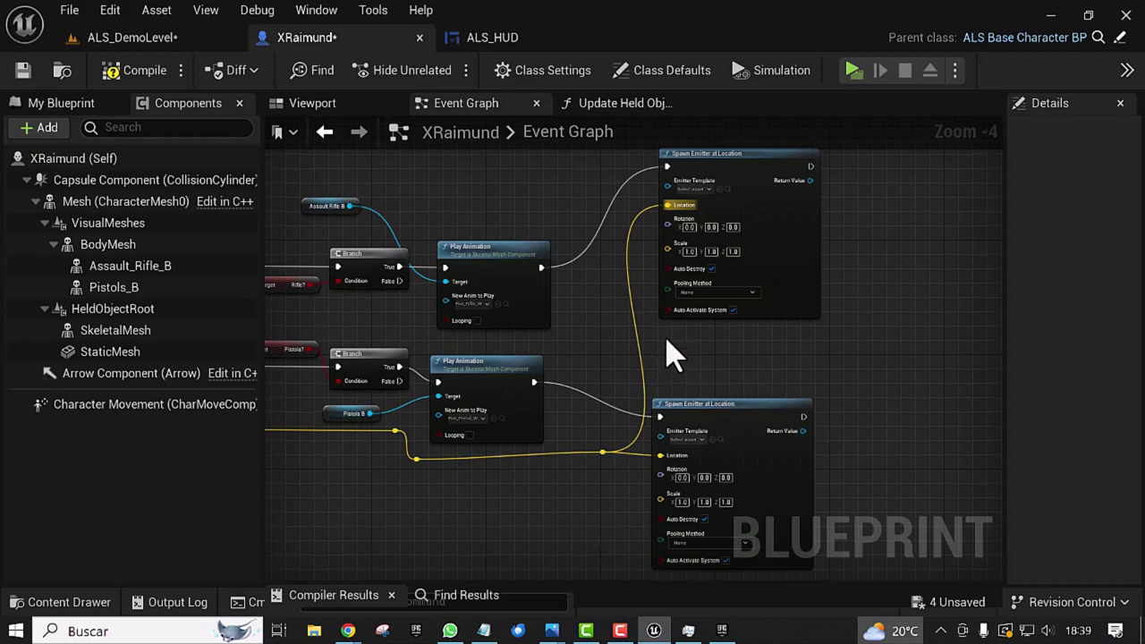
left_click(720, 188)
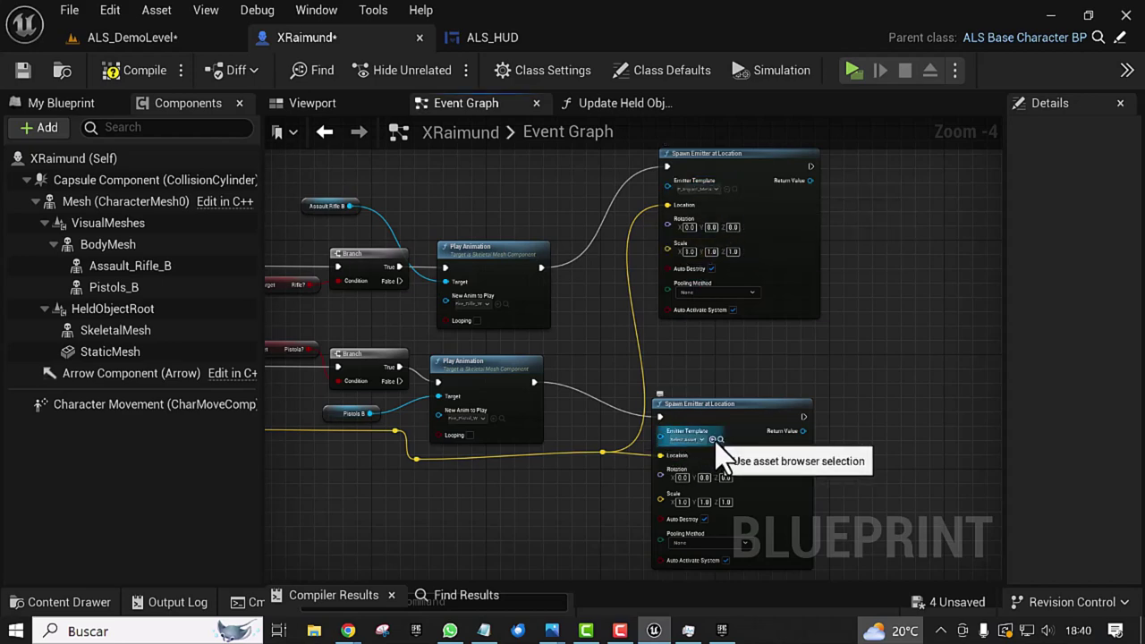
Step: Assign P_Impact_Metal_Large_01 to the lower Spawn Emitter at Location node, then return to ALS_DemoLevel
left_click(147, 41)
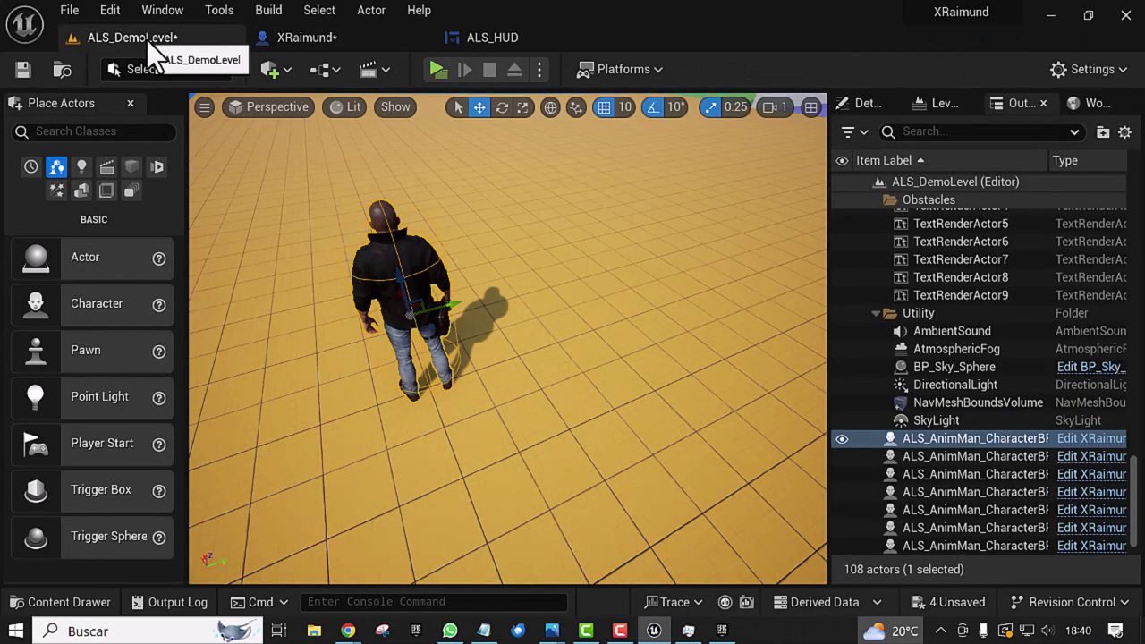
key("ctrl+space")
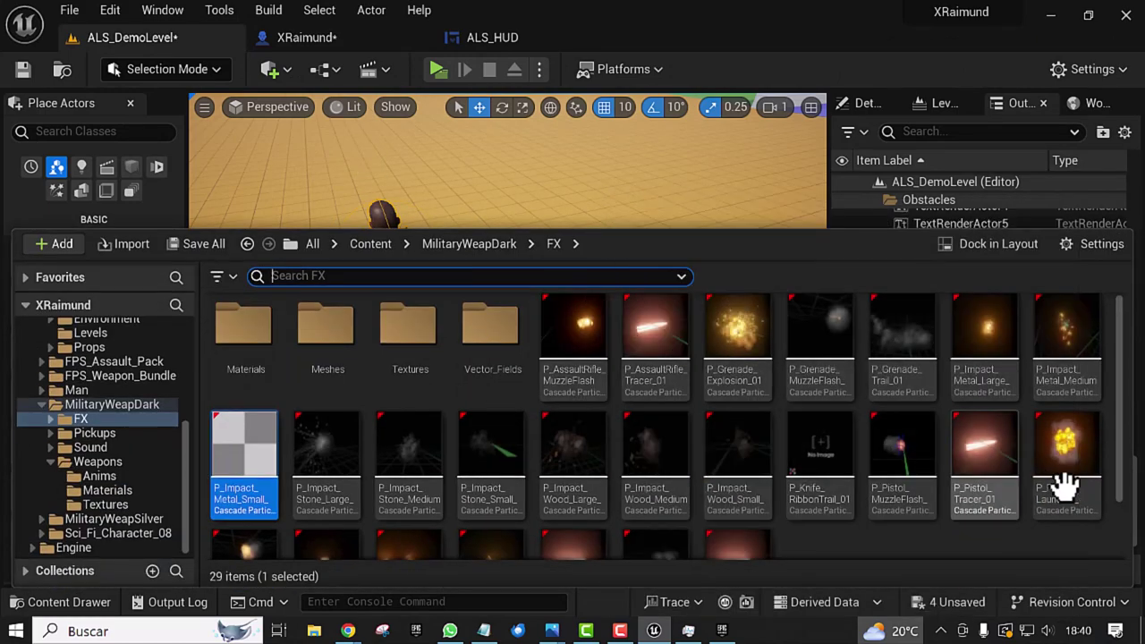
left_click(981, 376)
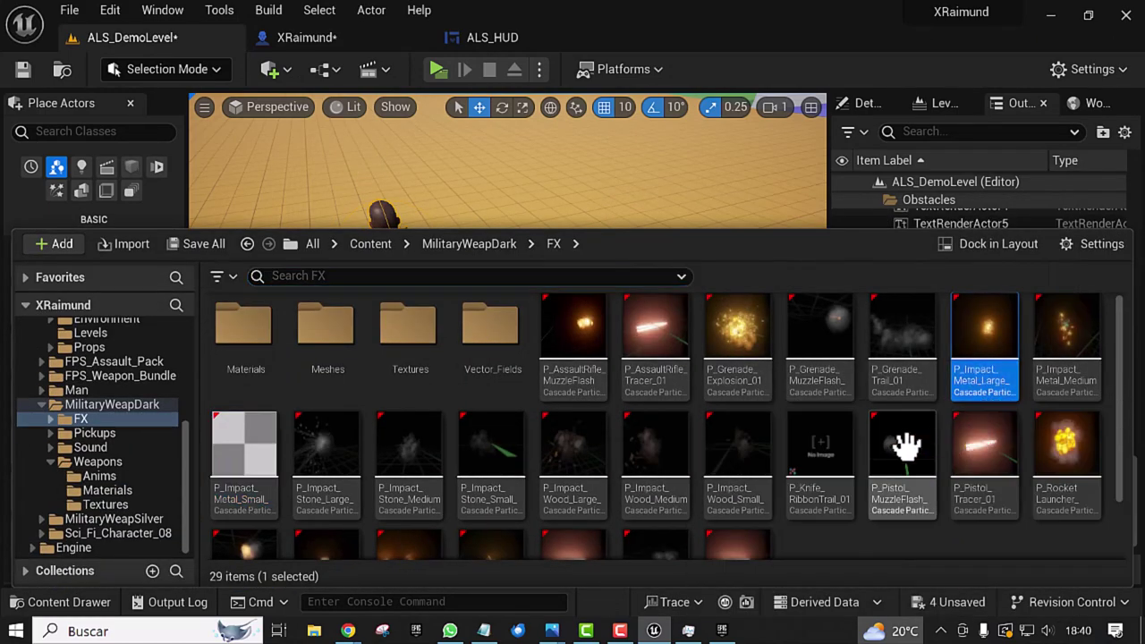
left_click(307, 43)
scroll(701, 465, "up", 2)
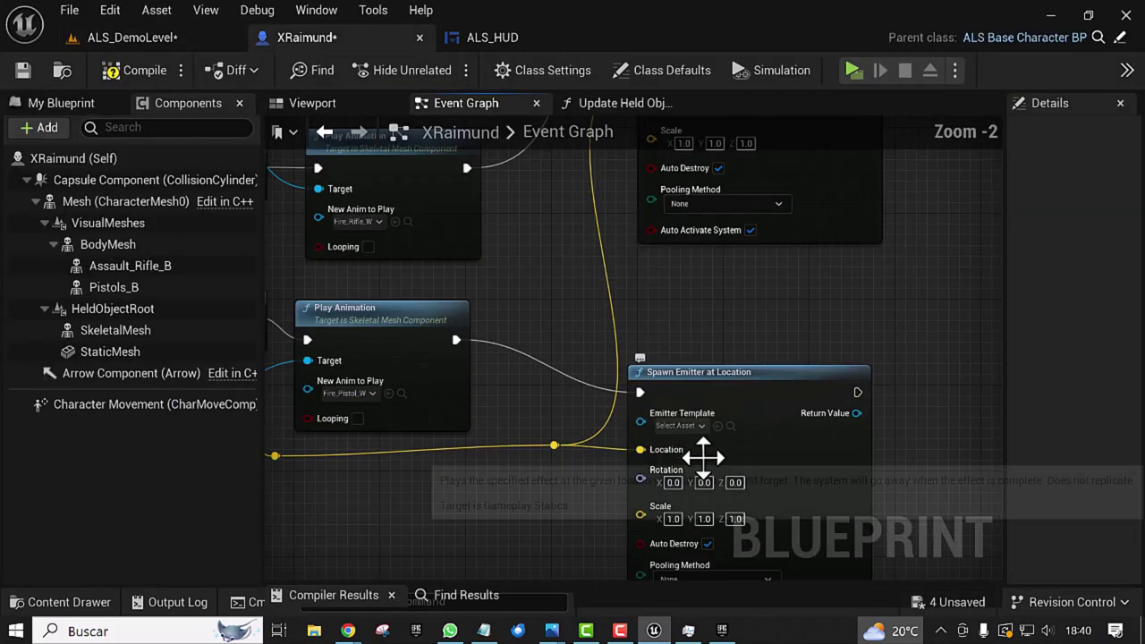
left_click(729, 427)
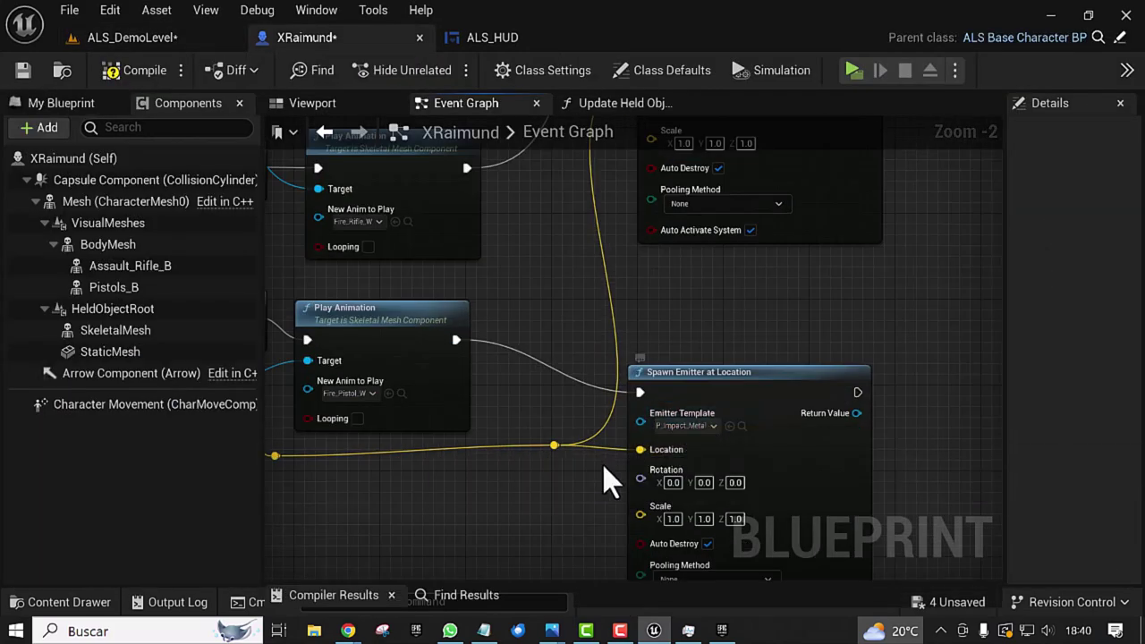
scroll(537, 504, "down", 1)
scroll(475, 497, "down", 1)
right_click_drag(474, 498, 526, 481)
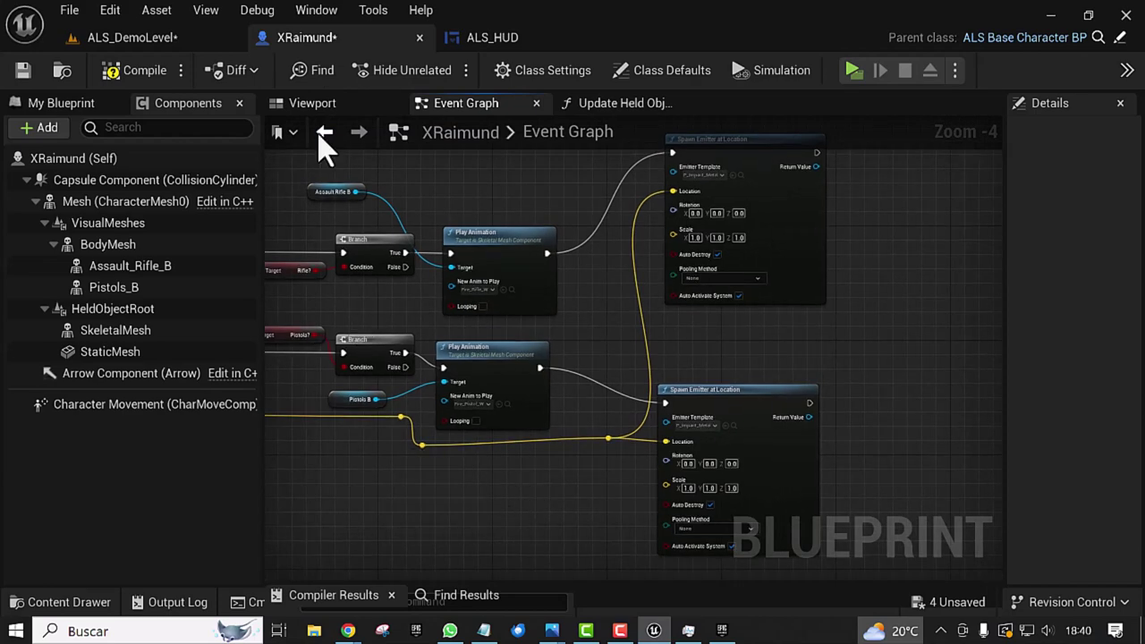
left_click(114, 39)
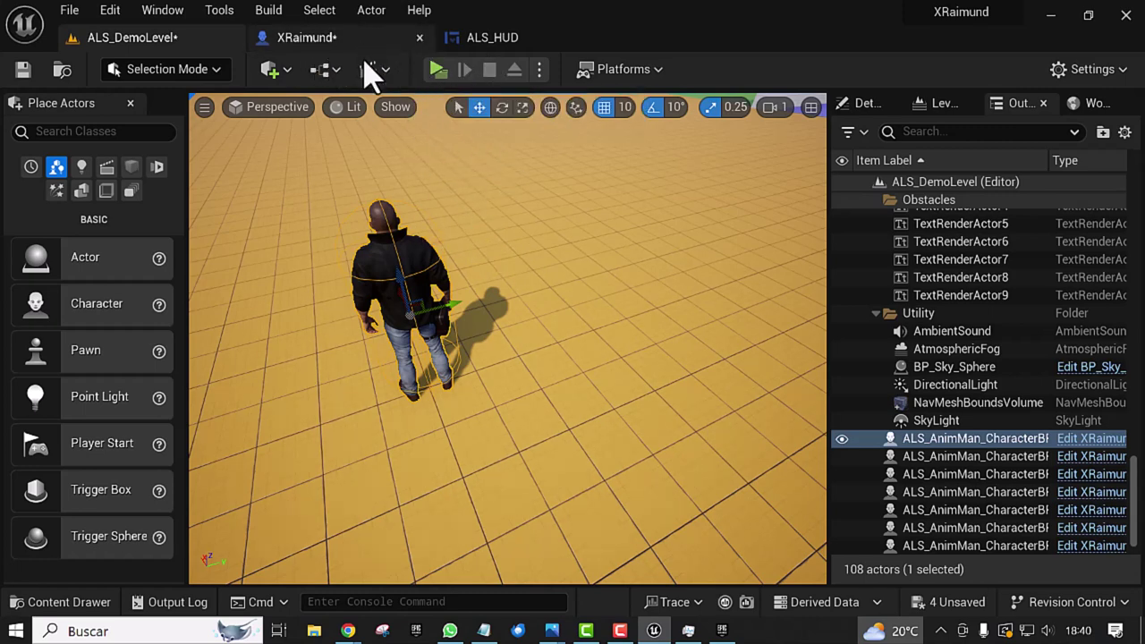
left_click(436, 68)
left_click(548, 316)
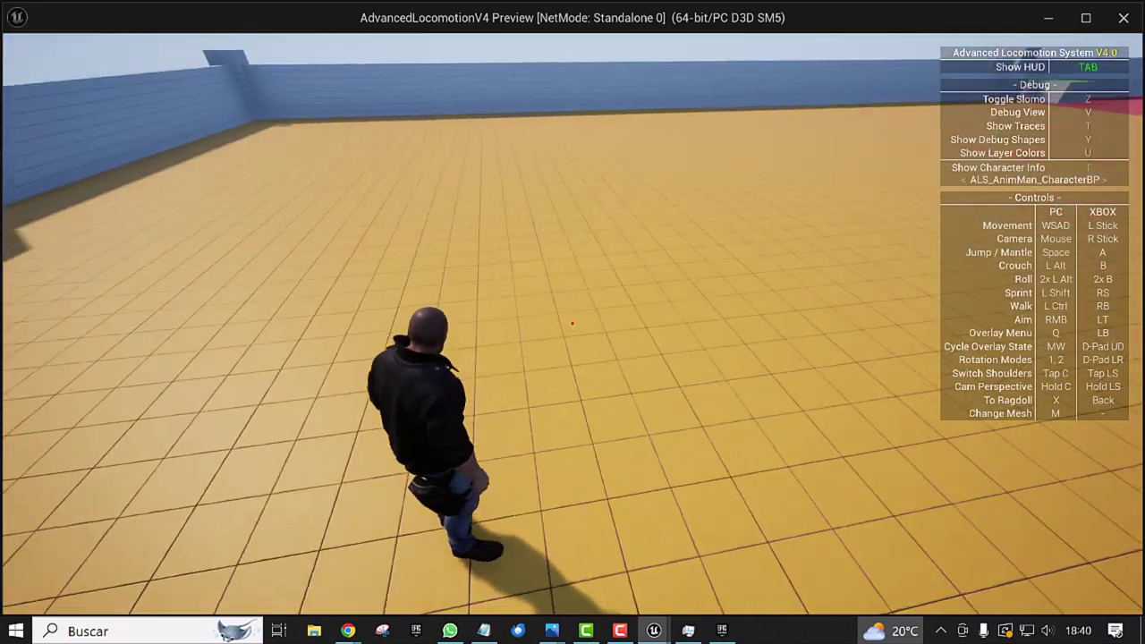
key("Tab")
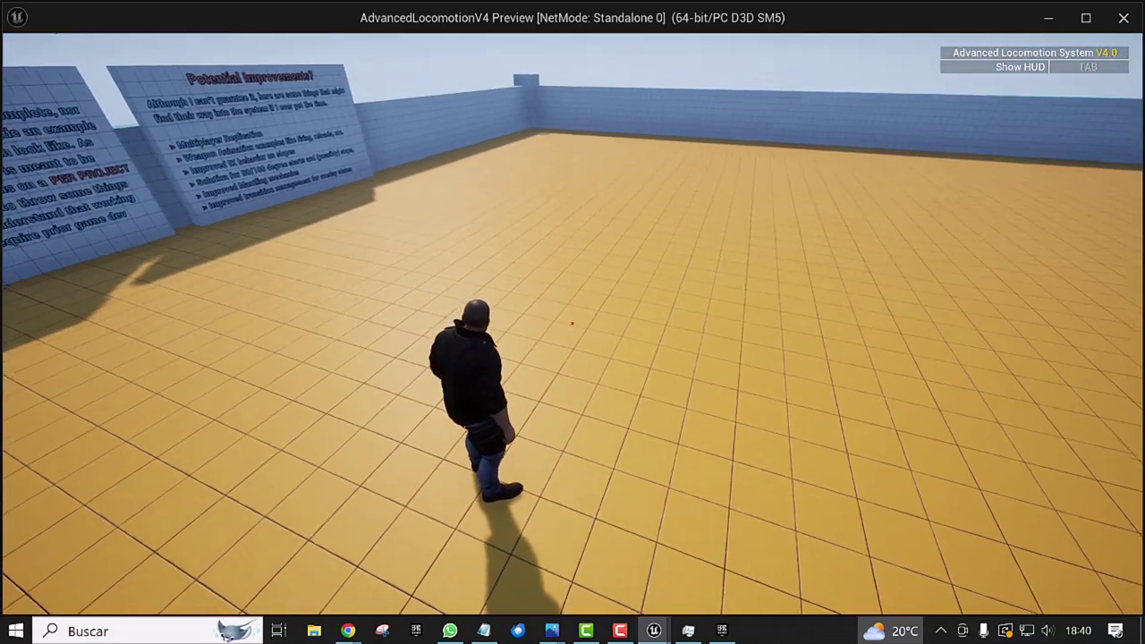
key("q")
scroll(573, 322, "down", 2)
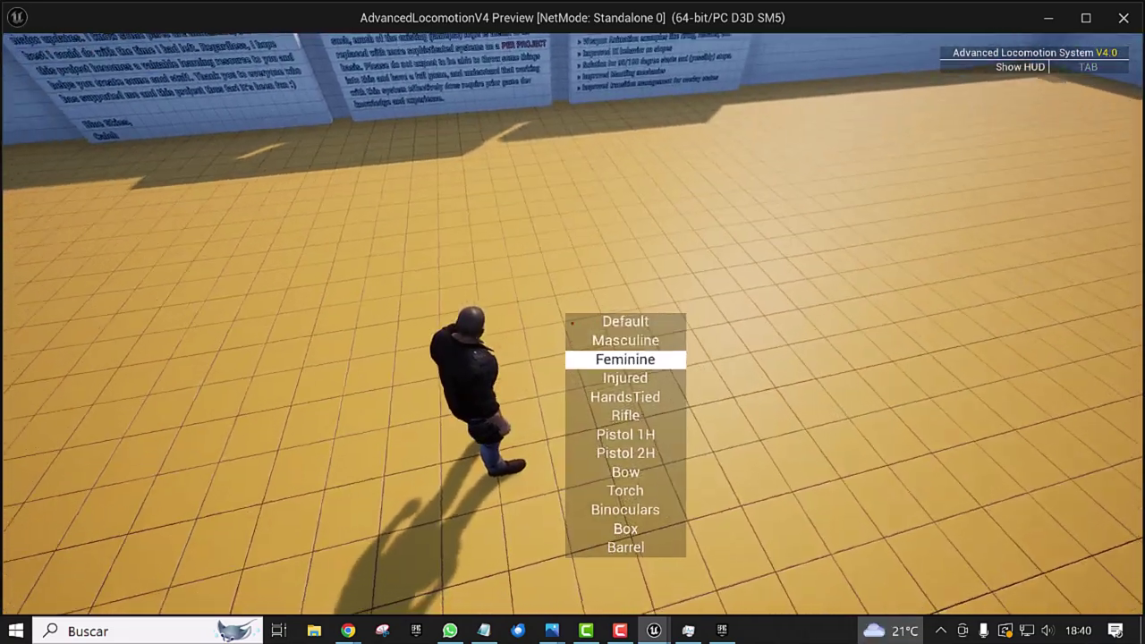
scroll(572, 322, "down", 2)
scroll(573, 322, "down", 1)
key("c")
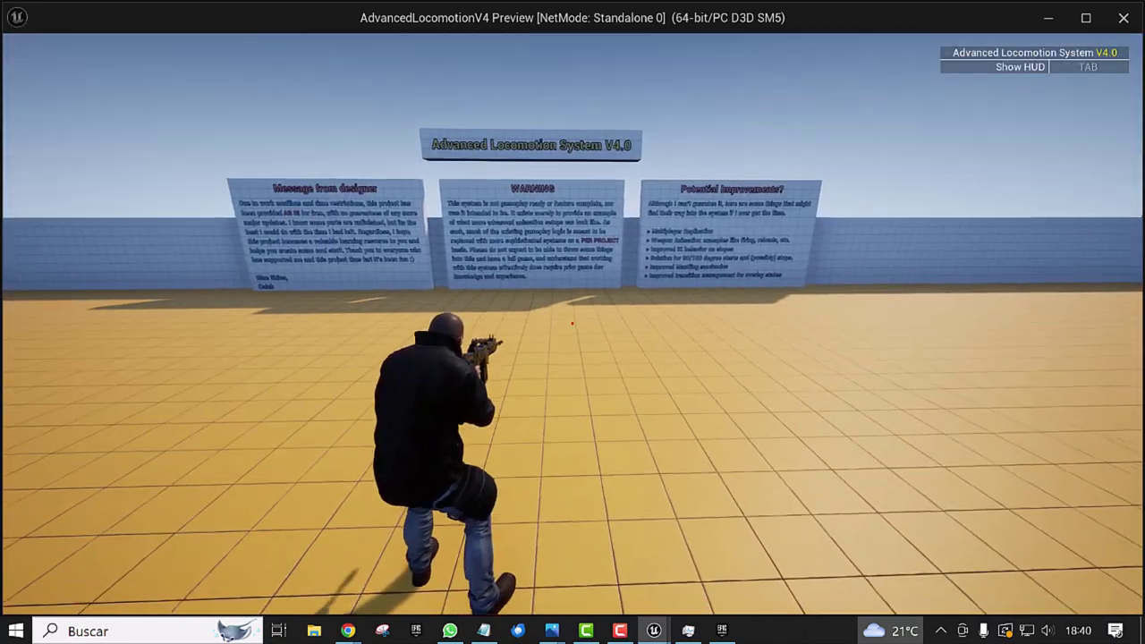
left_click(573, 322)
left_click(573, 322)
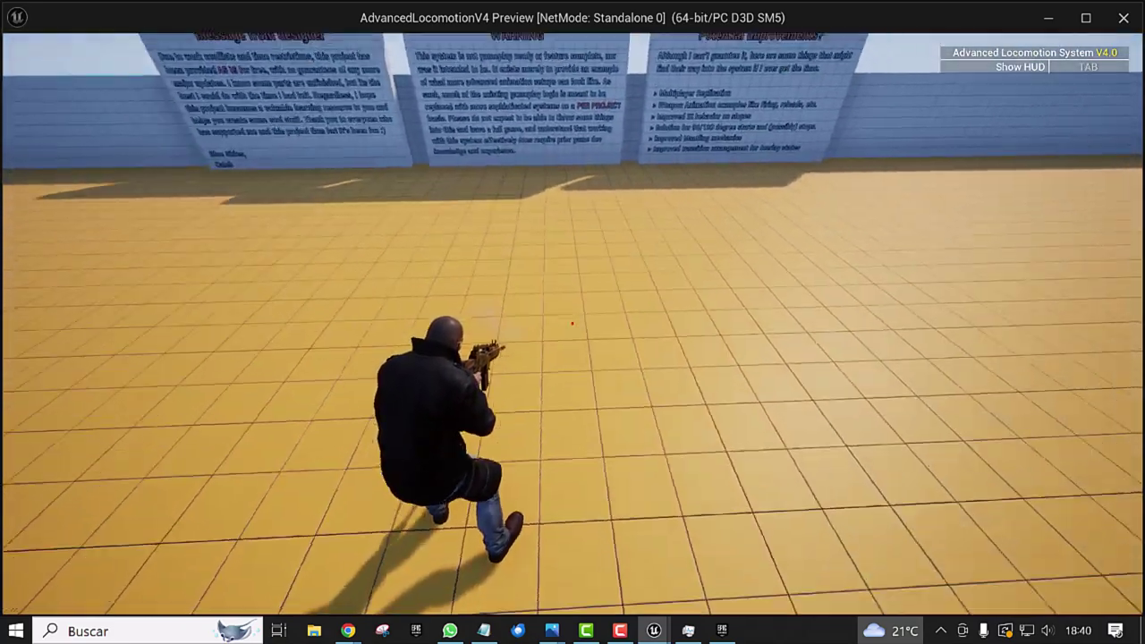
left_click(573, 322)
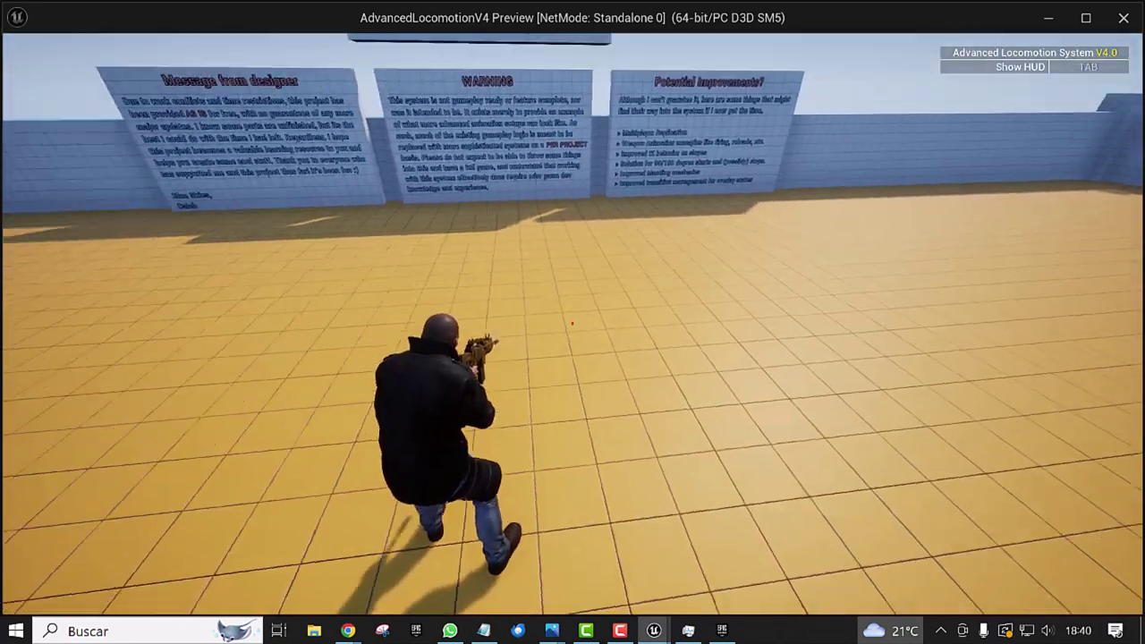
left_click(573, 322)
left_click(573, 323)
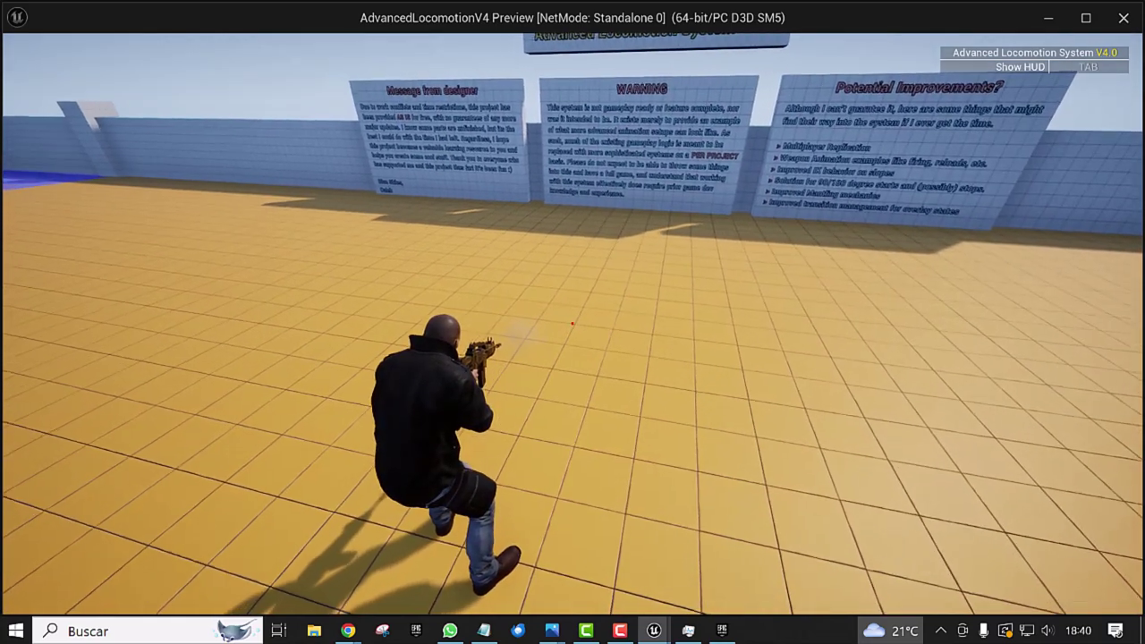
left_click(573, 322)
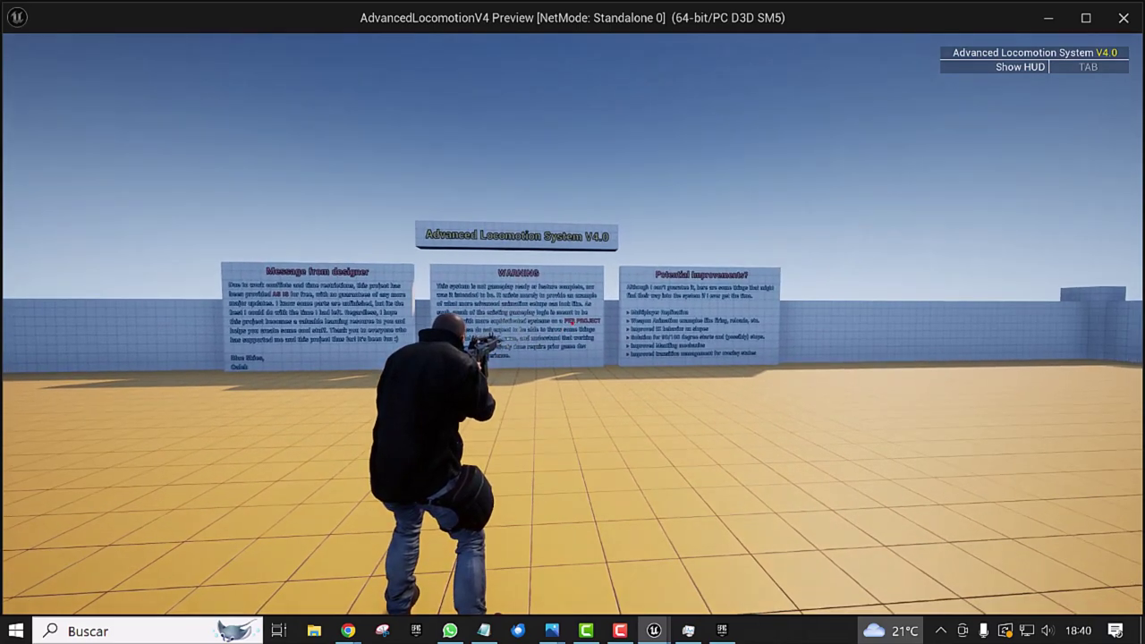
key("c")
key("Escape")
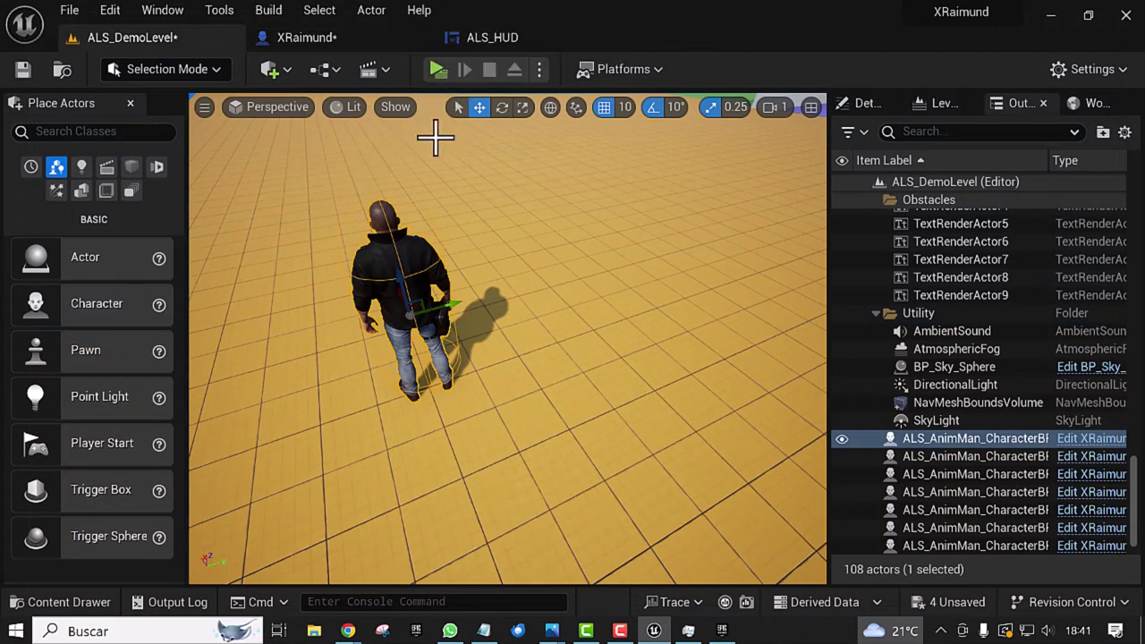
Step: Set Image_0's Color and Opacity in ALS_HUD to light green B6FFA0
left_click(476, 43)
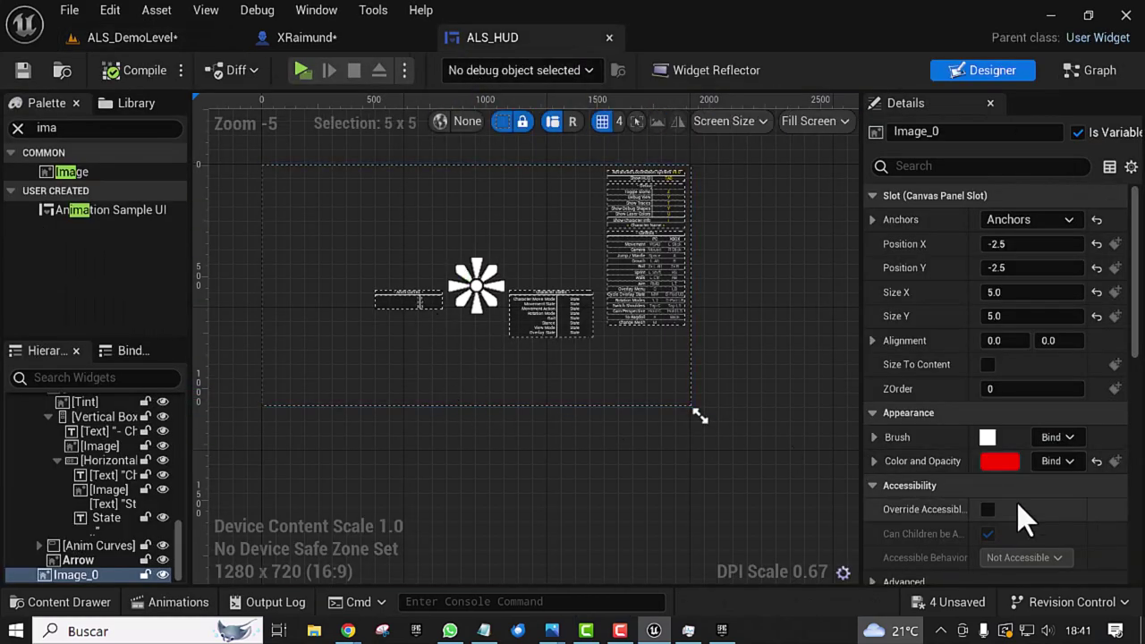
left_click(994, 459)
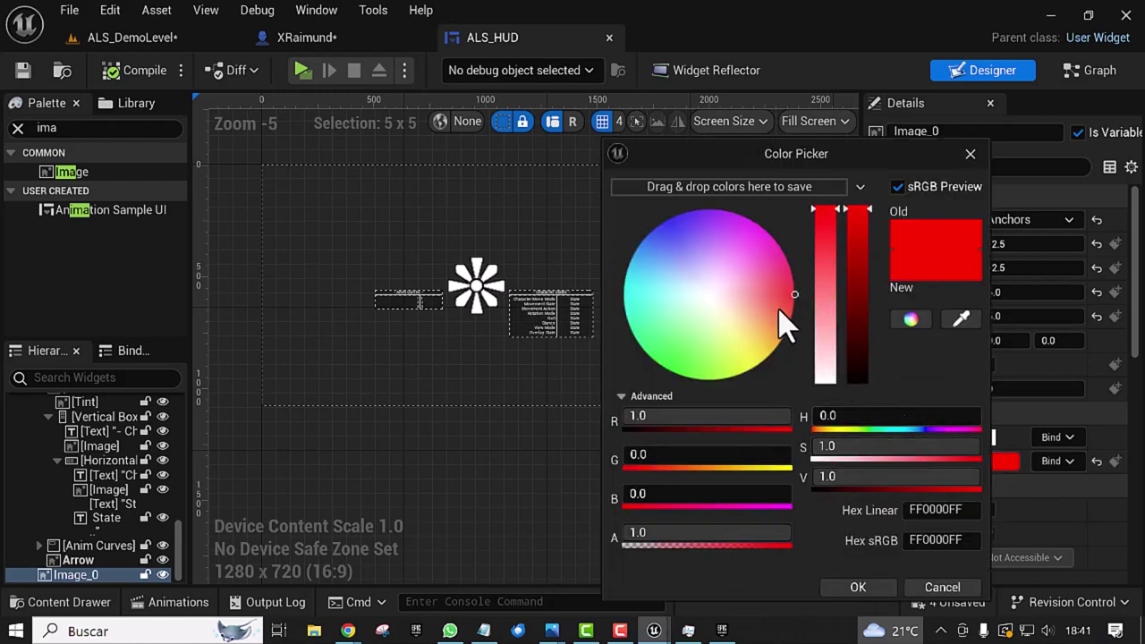
left_click(690, 348)
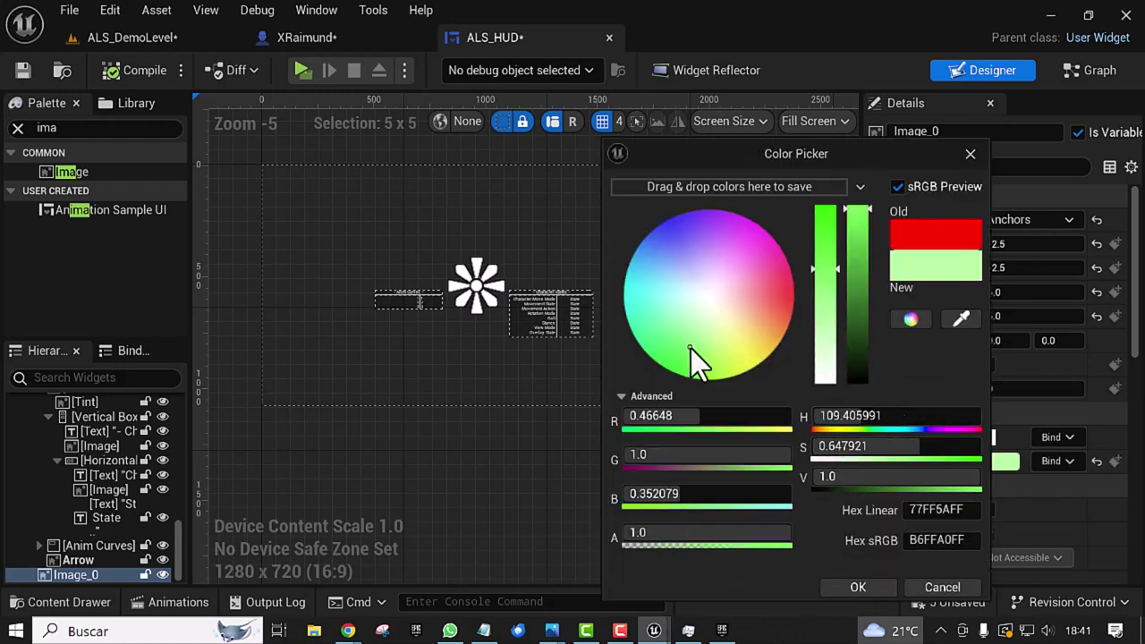
left_click(857, 587)
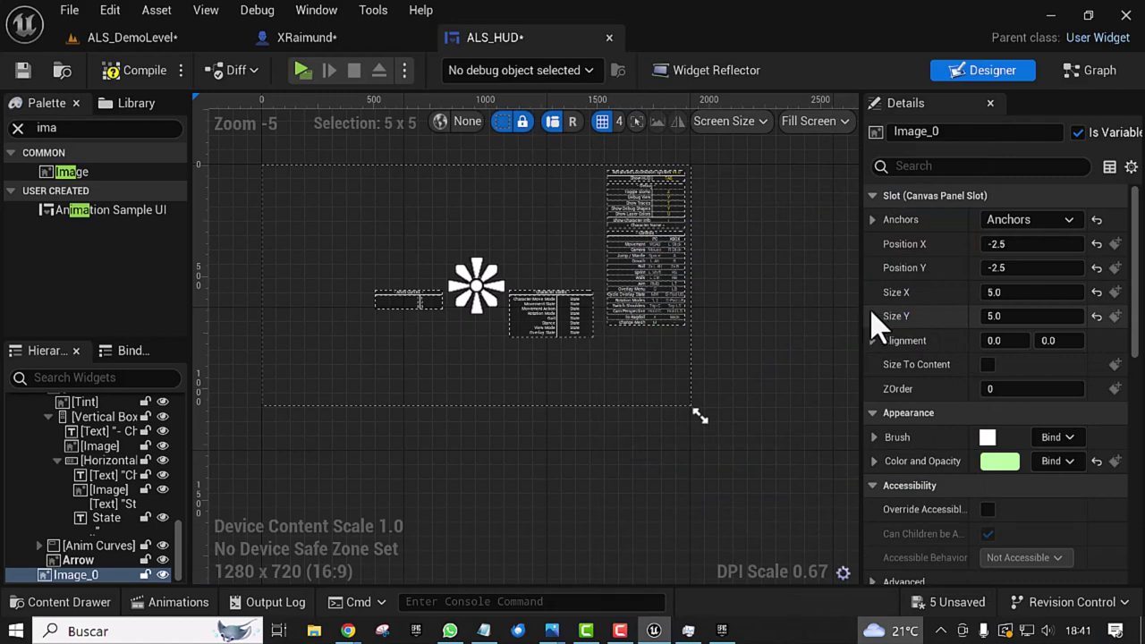
left_click(99, 40)
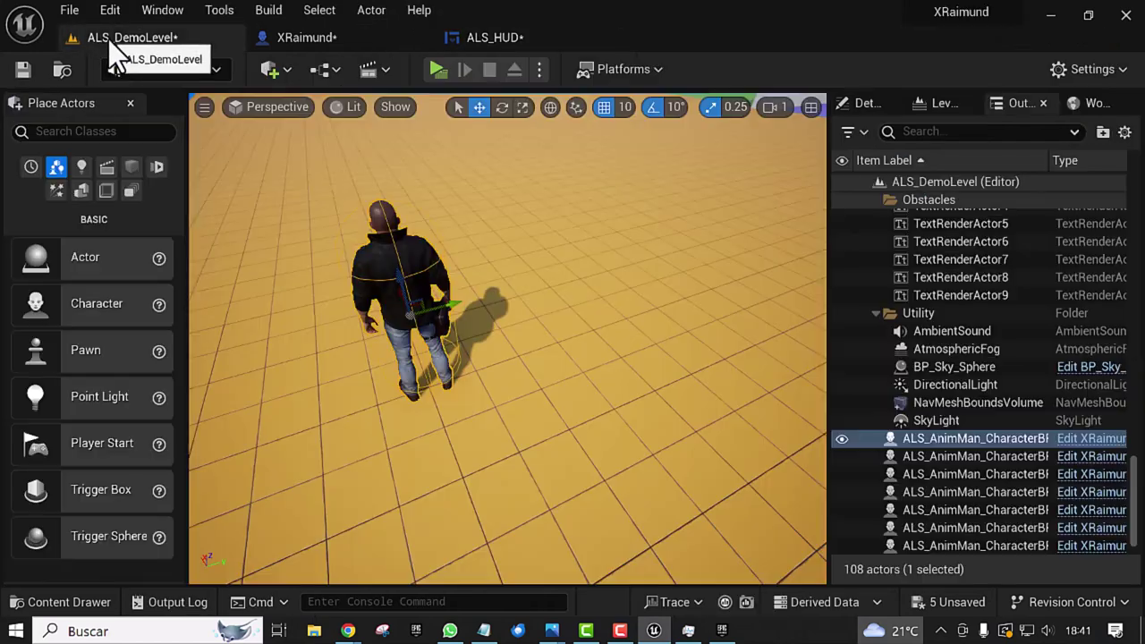
left_click(435, 69)
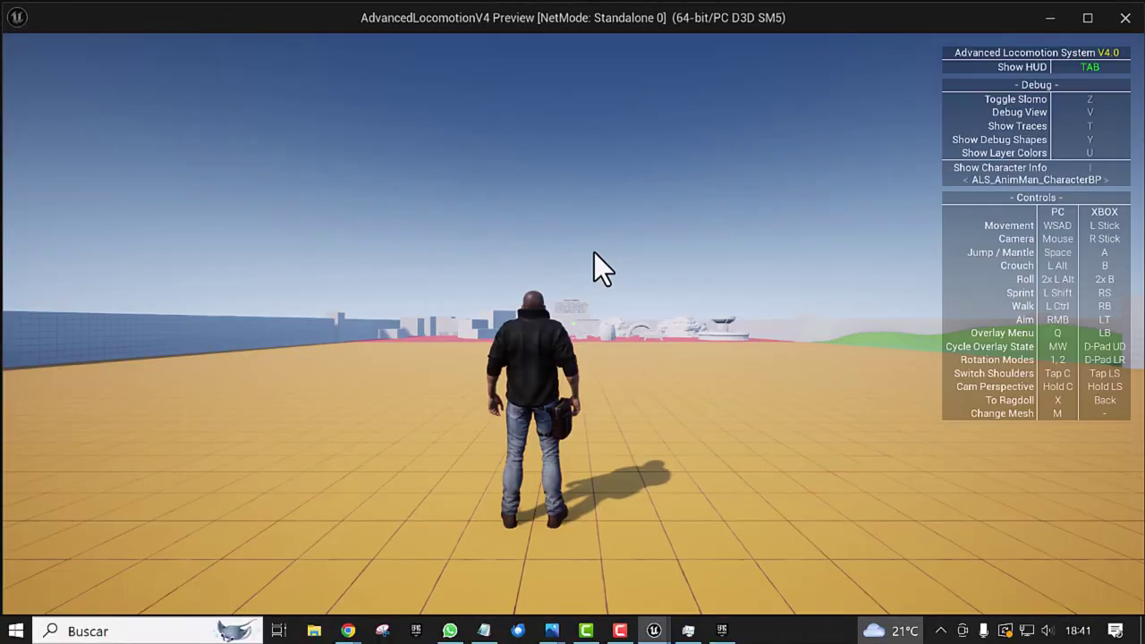
key("w")
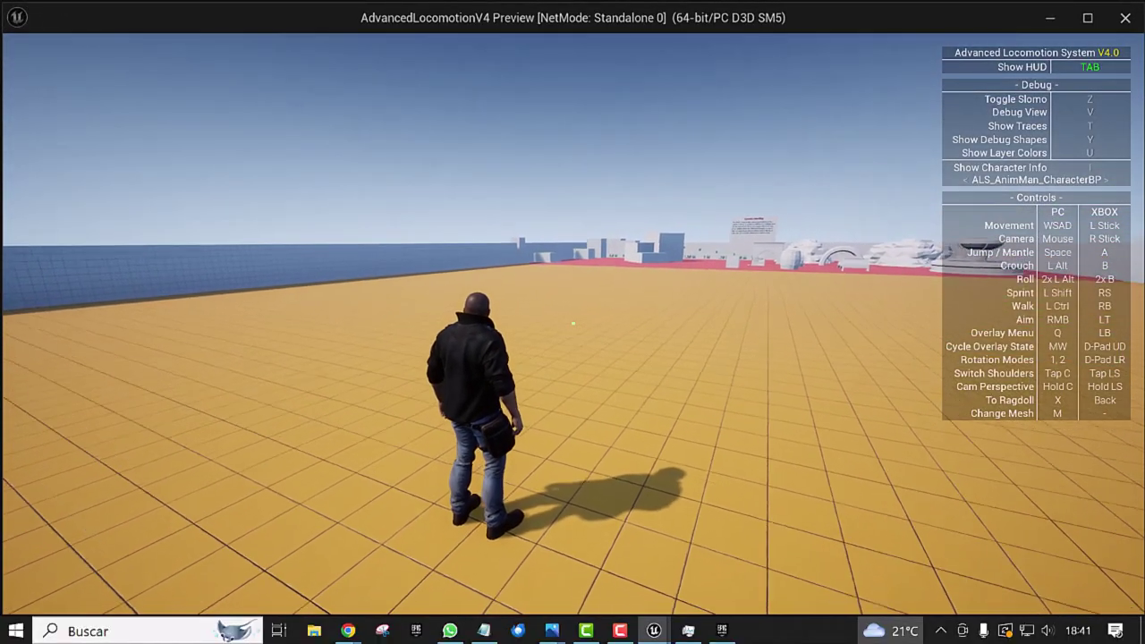
key("grave")
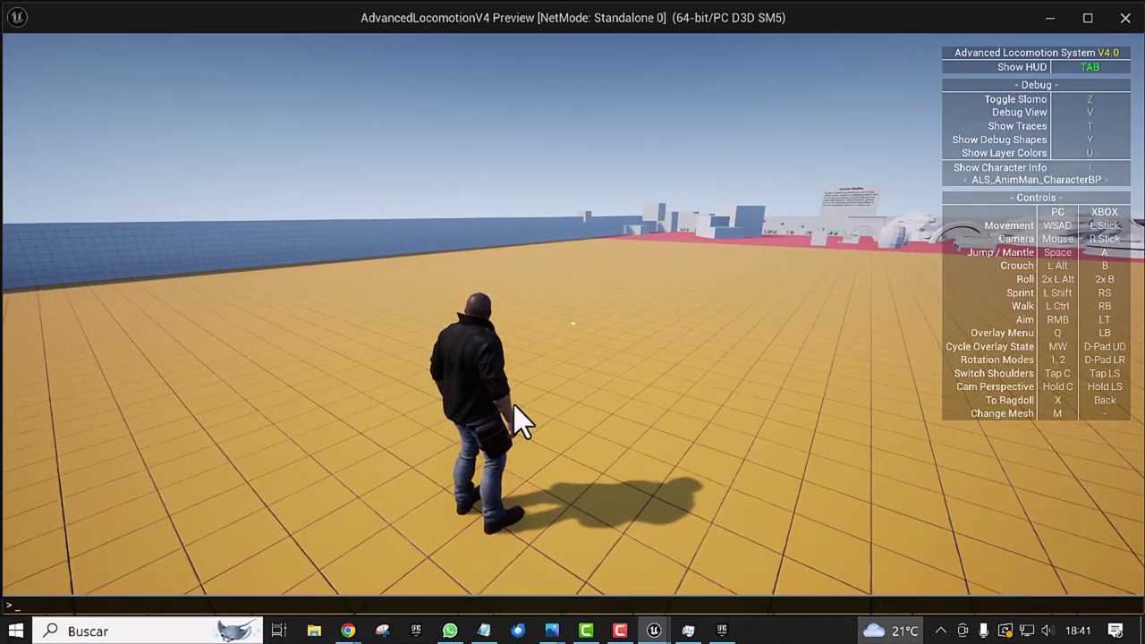
key("Escape")
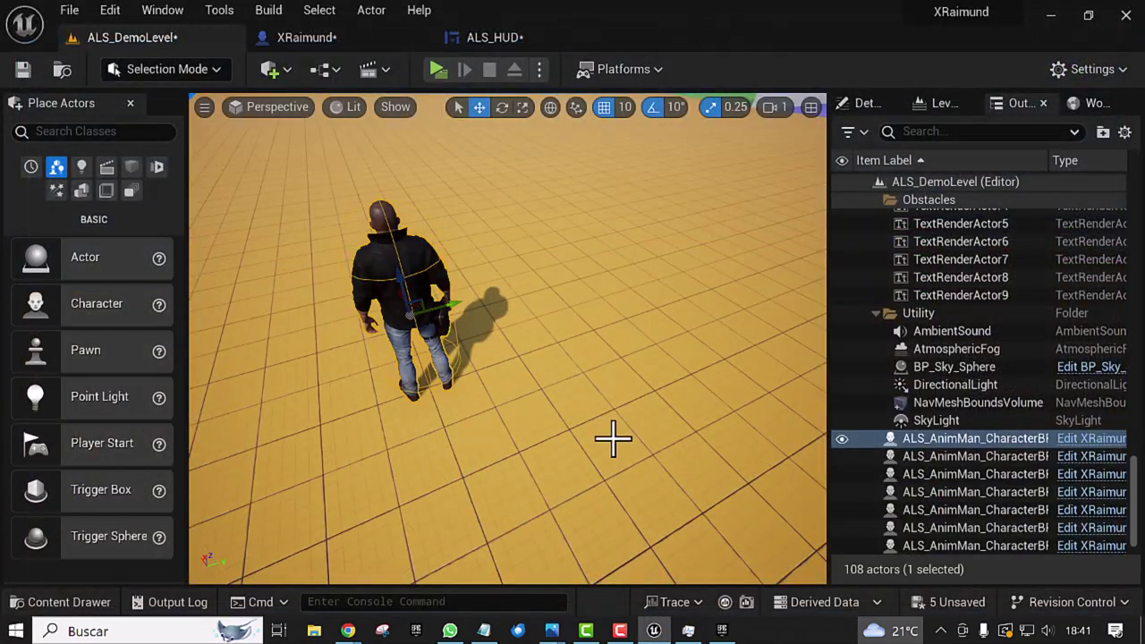
Step: Select the Image_0 crosshair widget in the ALS_HUD designer
left_click(490, 38)
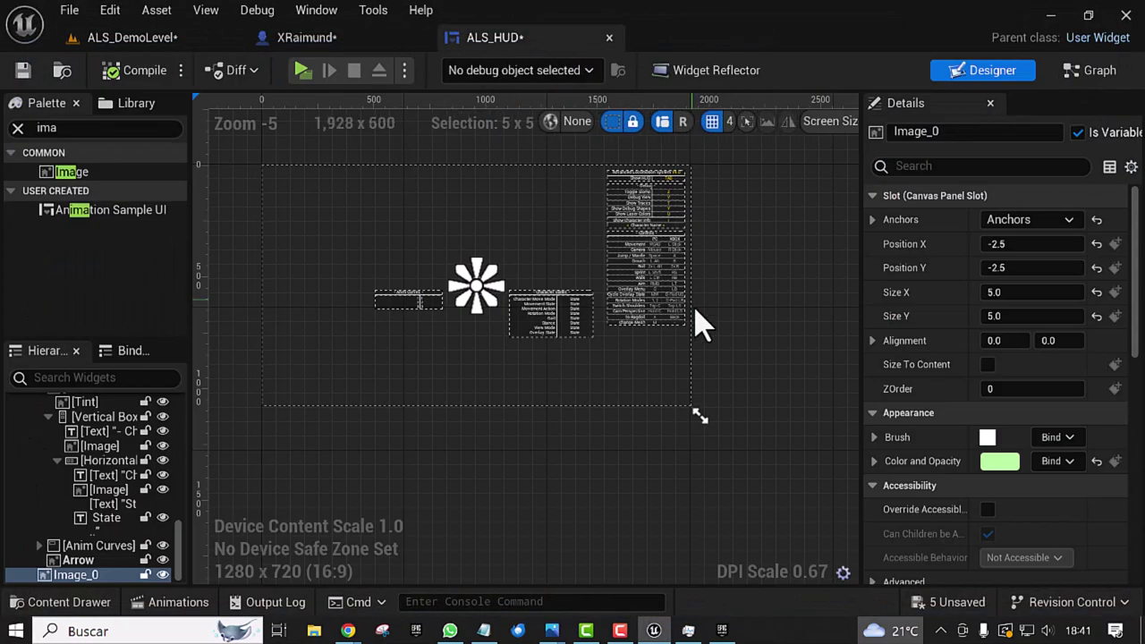
right_click(848, 381)
left_click(800, 325)
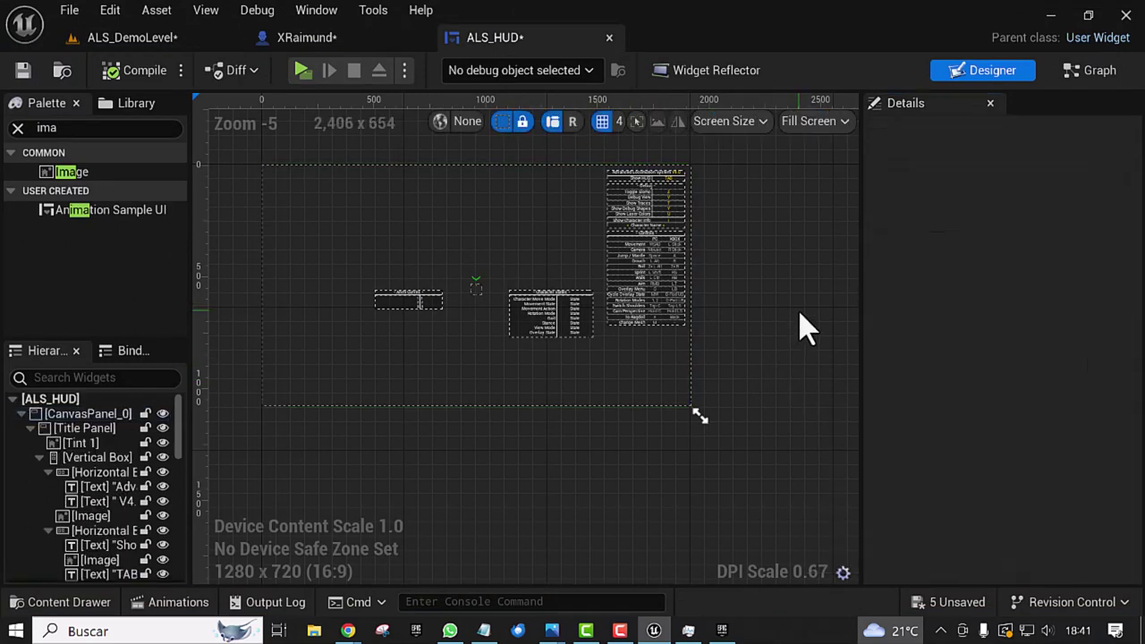
right_click(756, 313)
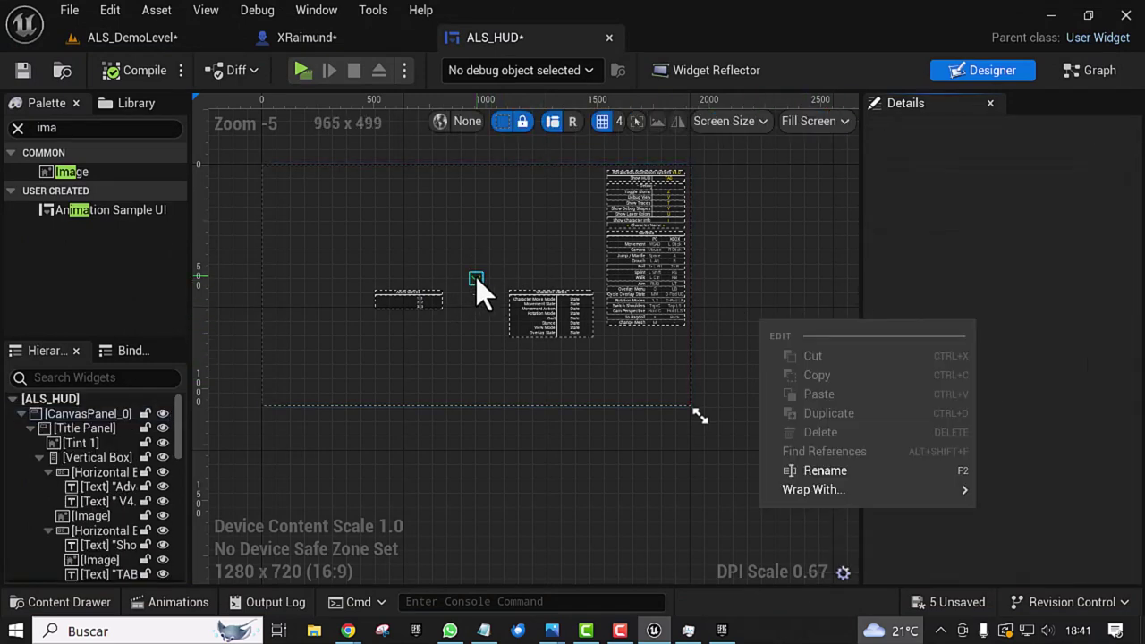
scroll(116, 569, "down", 3)
scroll(116, 569, "down", 3)
scroll(117, 569, "down", 3)
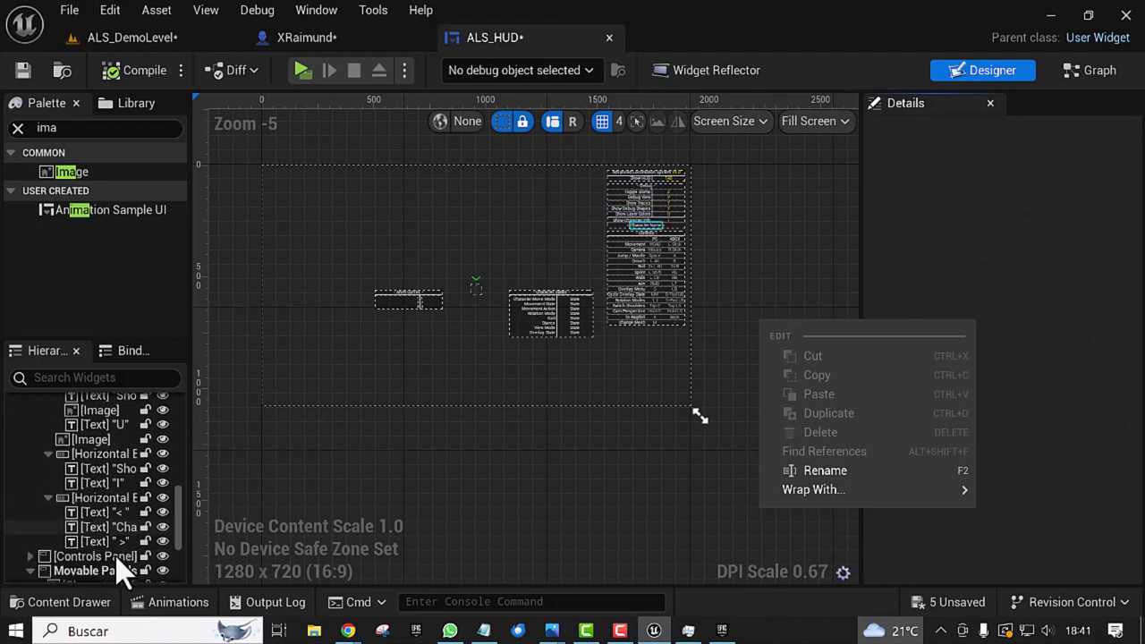
scroll(115, 570, "down", 3)
scroll(114, 578, "down", 3)
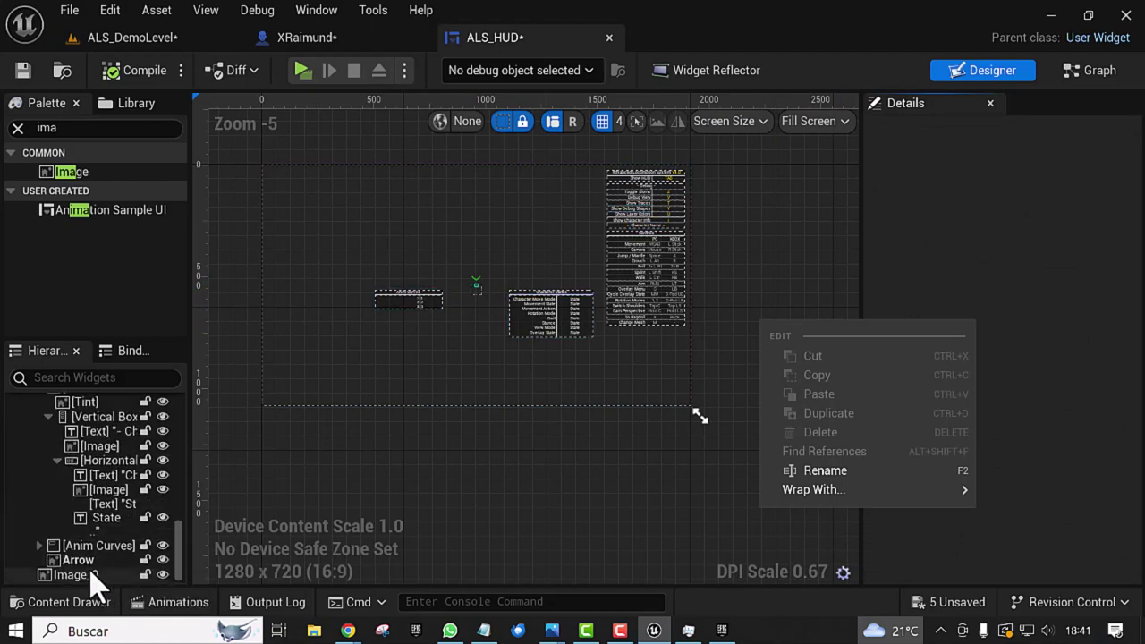
left_click(88, 576)
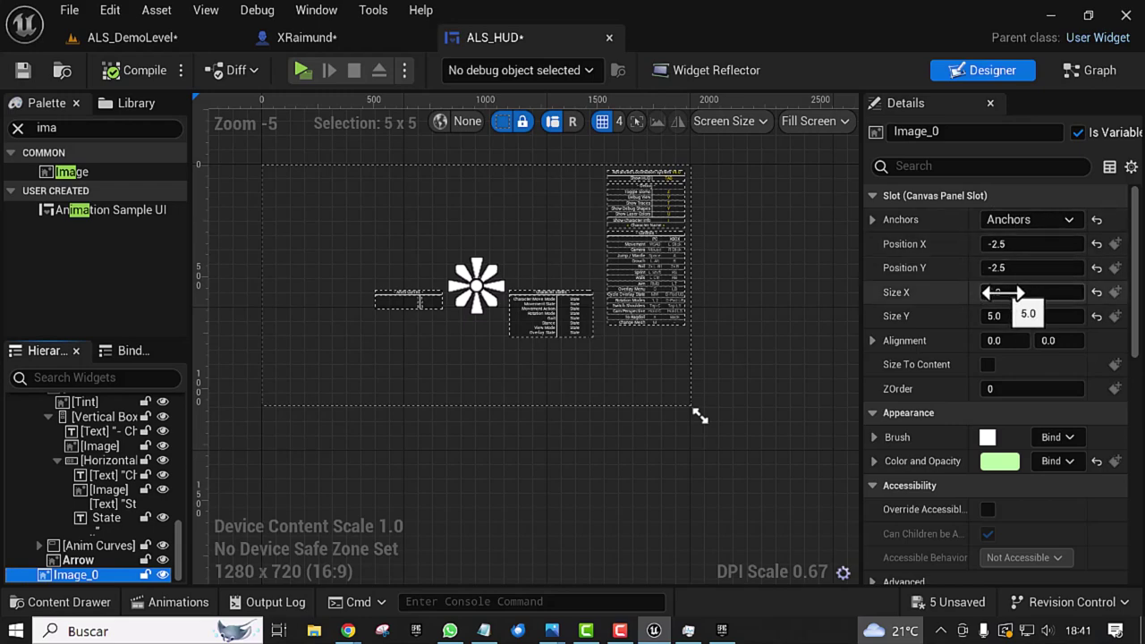
Step: Set Image_0's Size X and Size Y to 3
left_click(1003, 293)
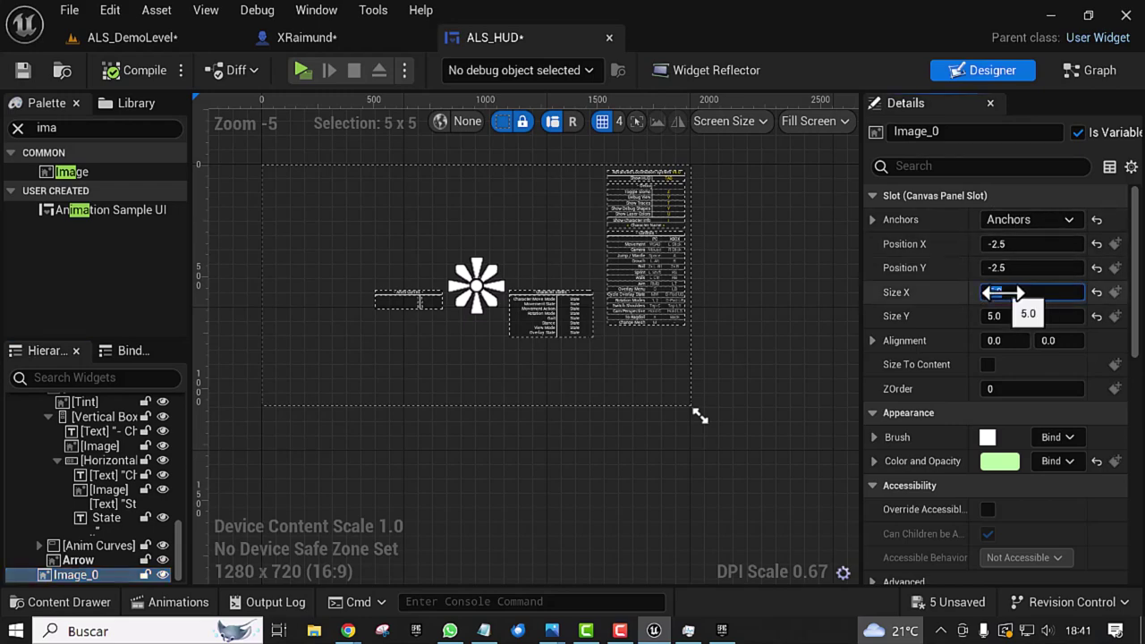
type("3")
key("Return")
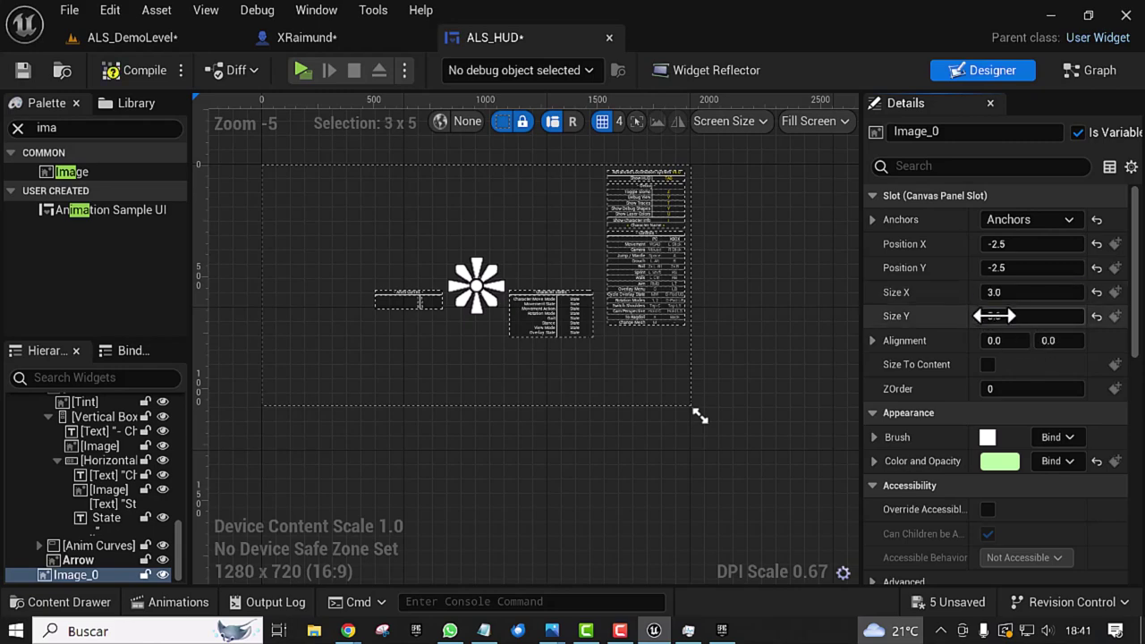
left_click(1003, 317)
type("3")
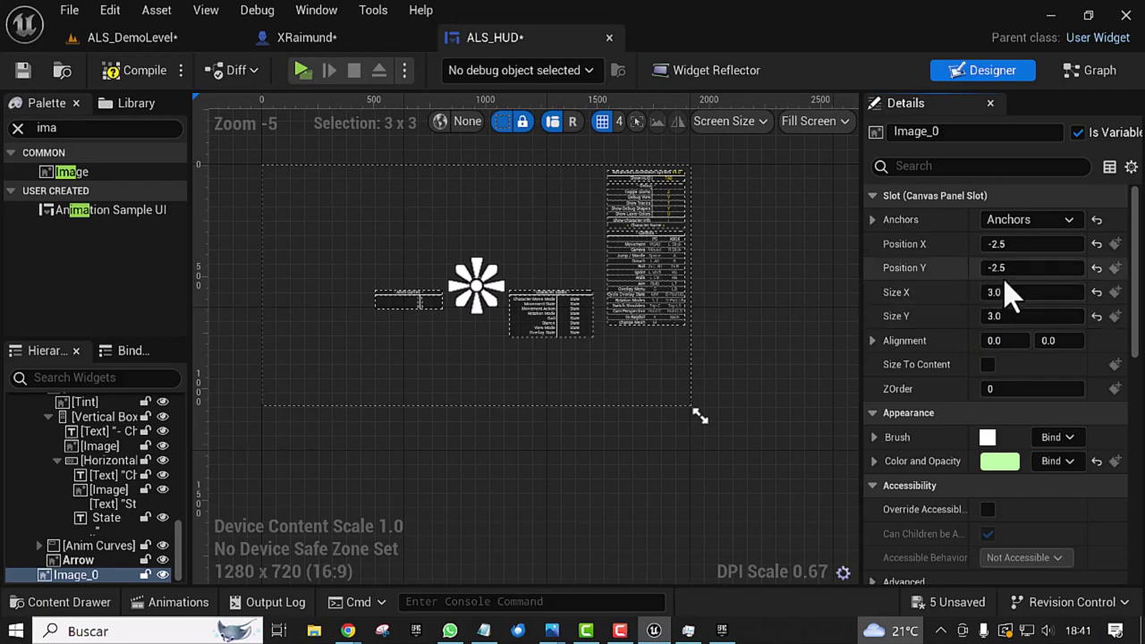
Step: Move Image_0 to position -1.5, -1.5, save ALS_HUD, and return to ALS_DemoLevel
left_click(999, 269)
type("-1.5")
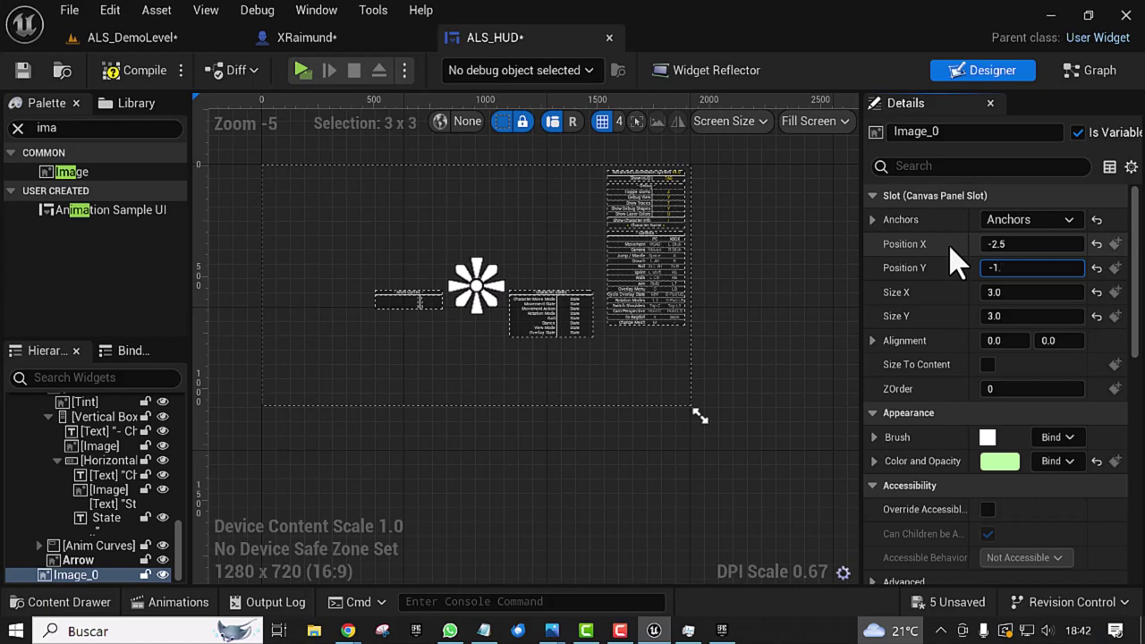
left_click(1000, 244)
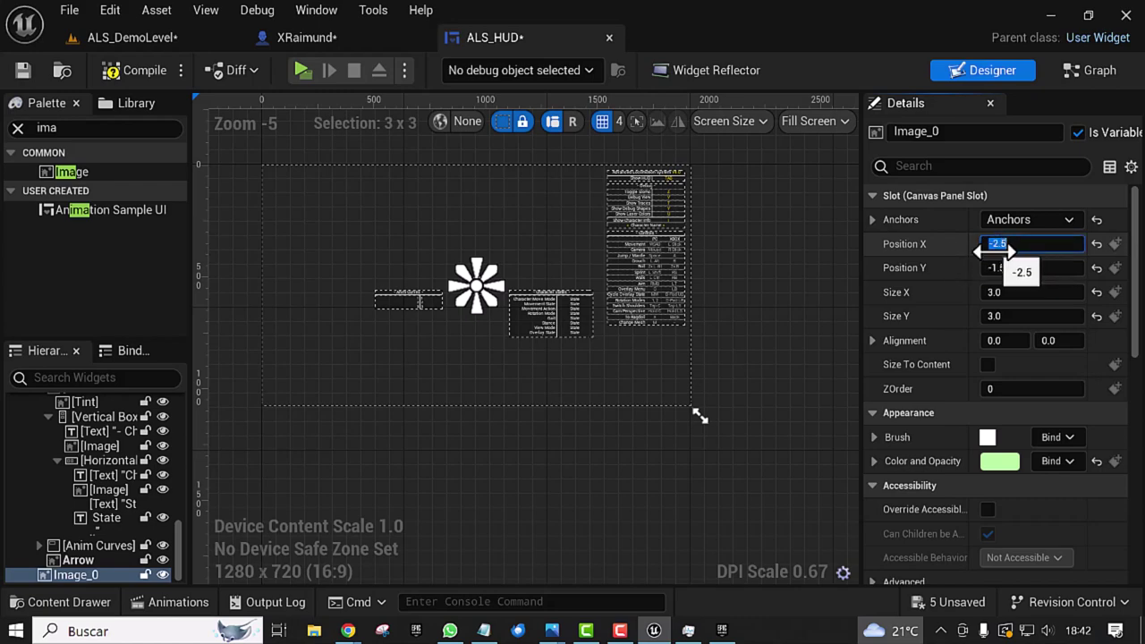
left_click(998, 244)
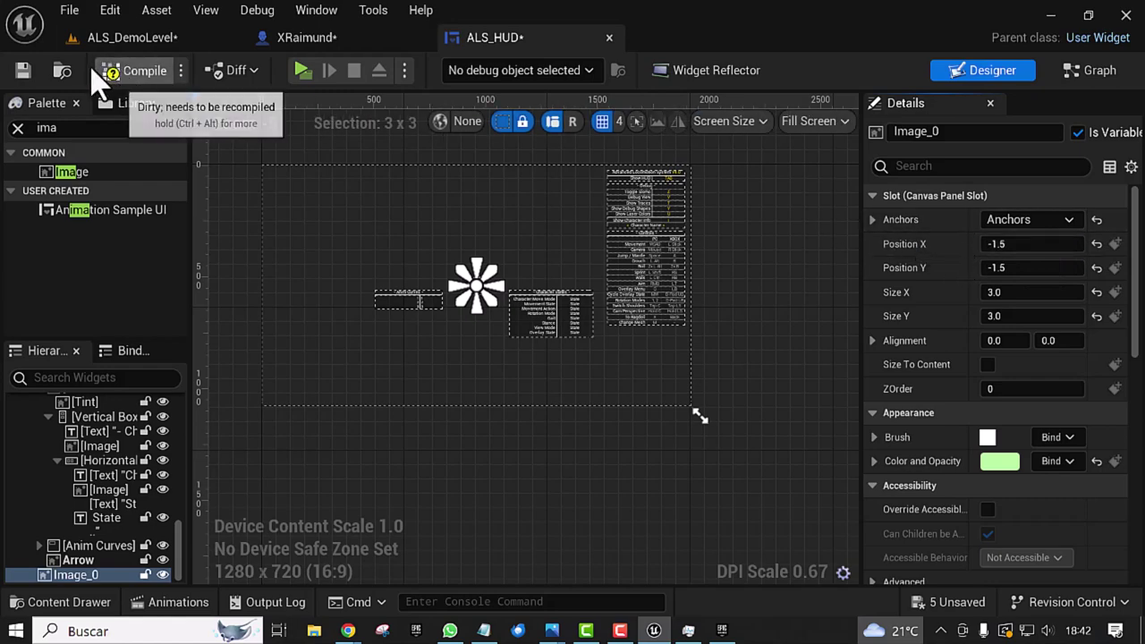
left_click(24, 71)
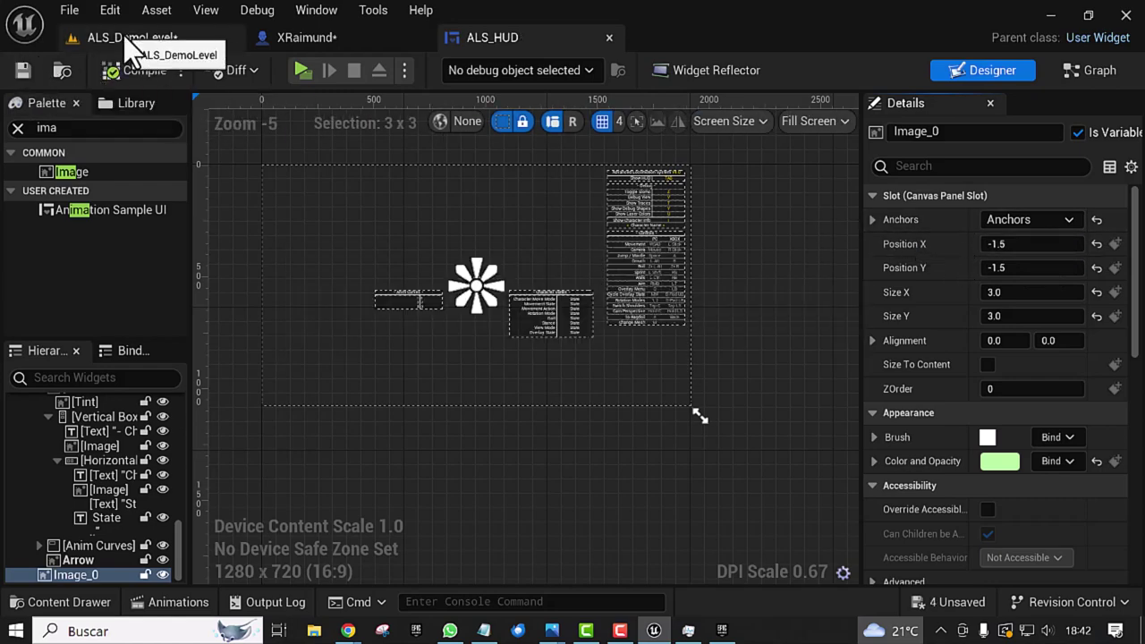
left_click(124, 36)
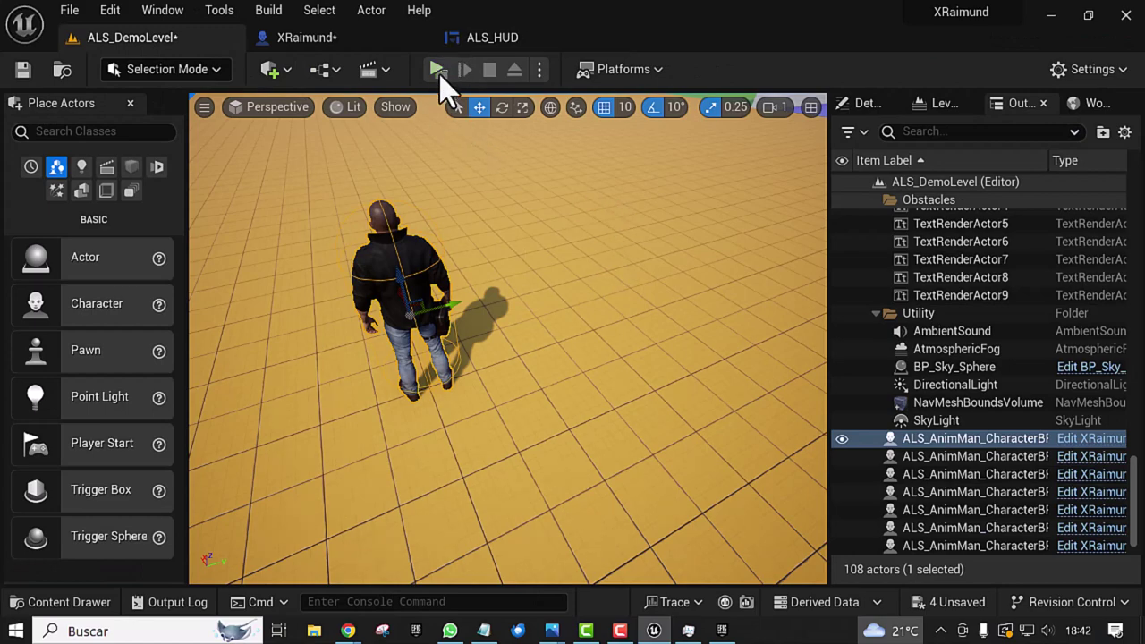
left_click(437, 69)
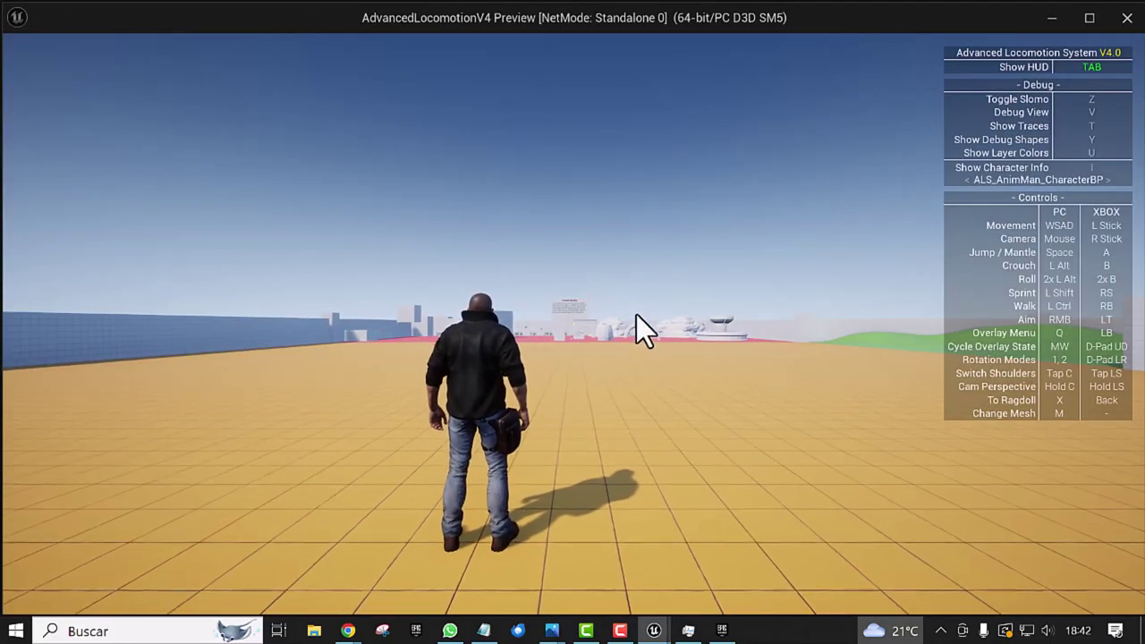
left_click(636, 314)
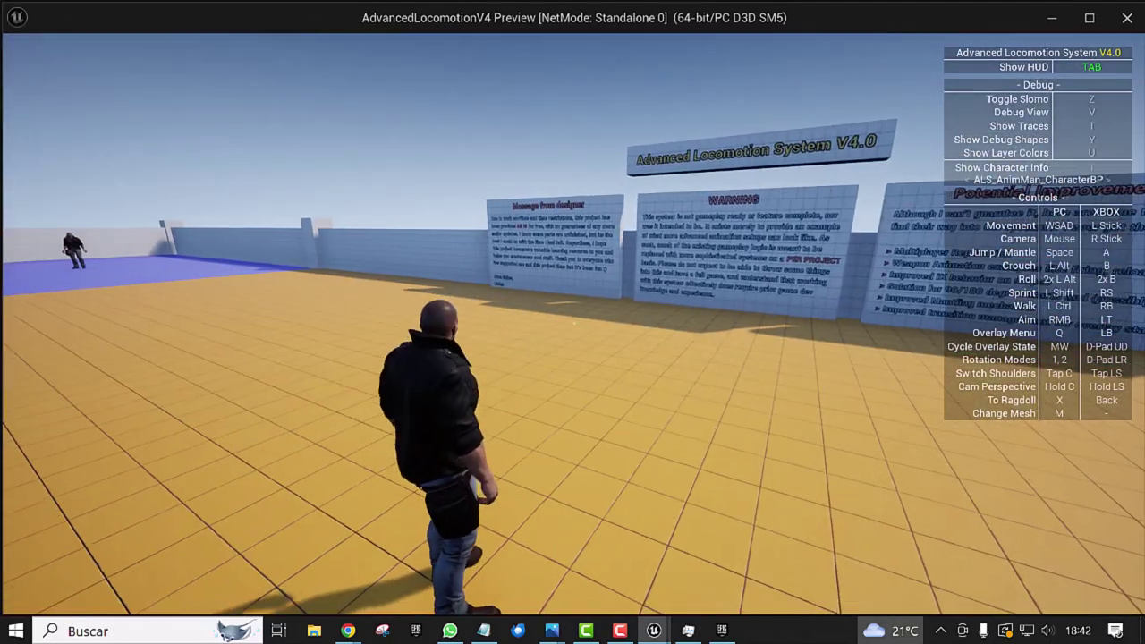
key("s")
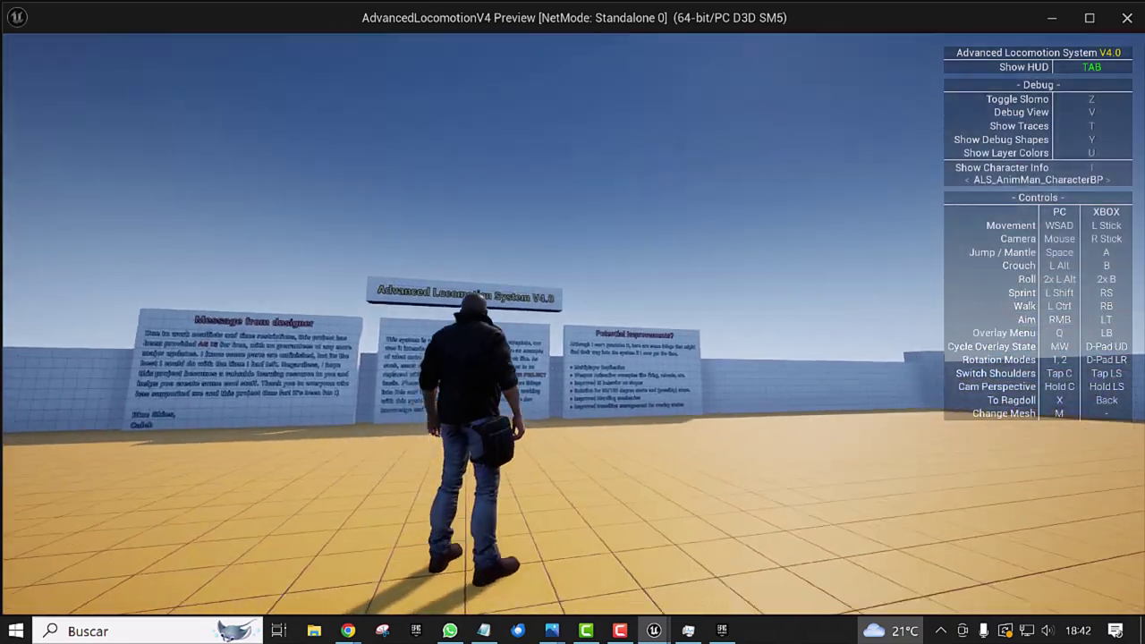
key("w")
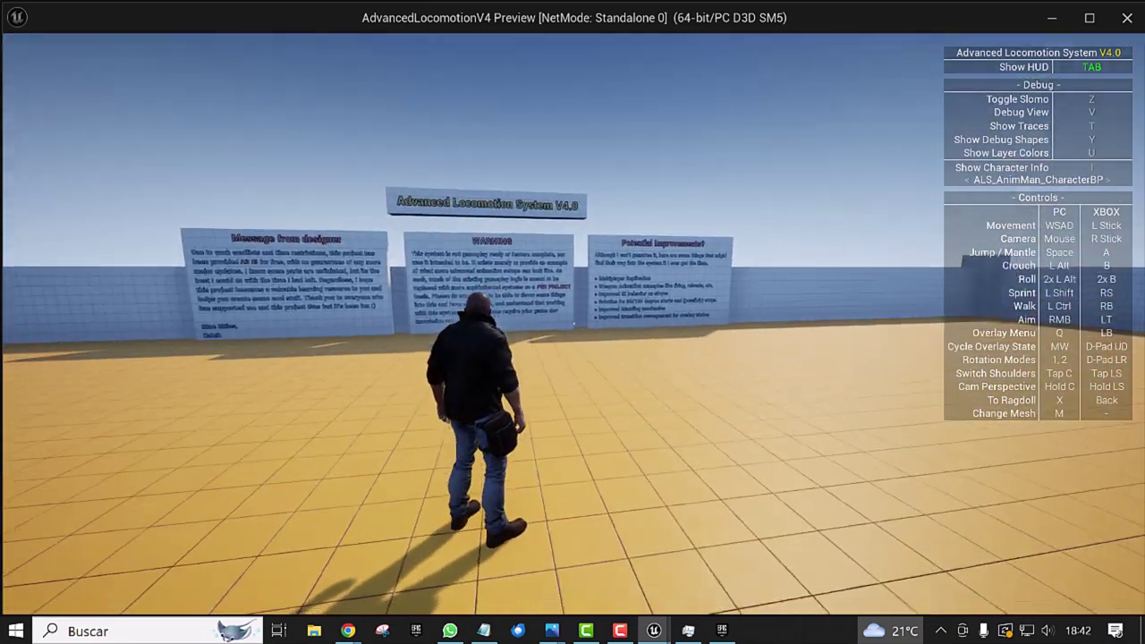
key("a")
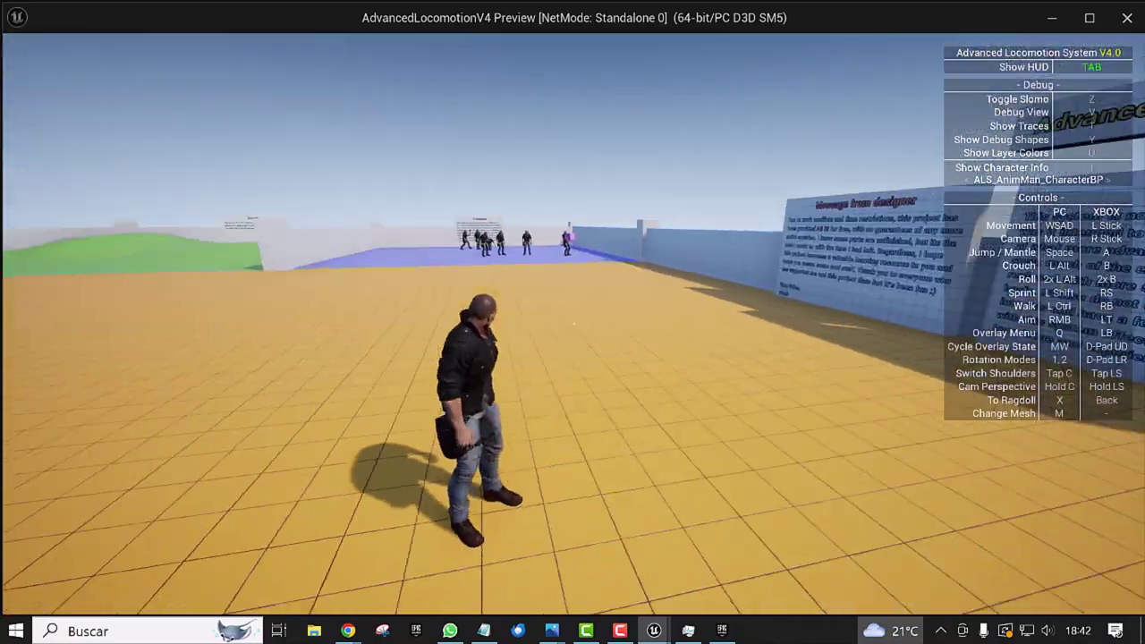
key("w")
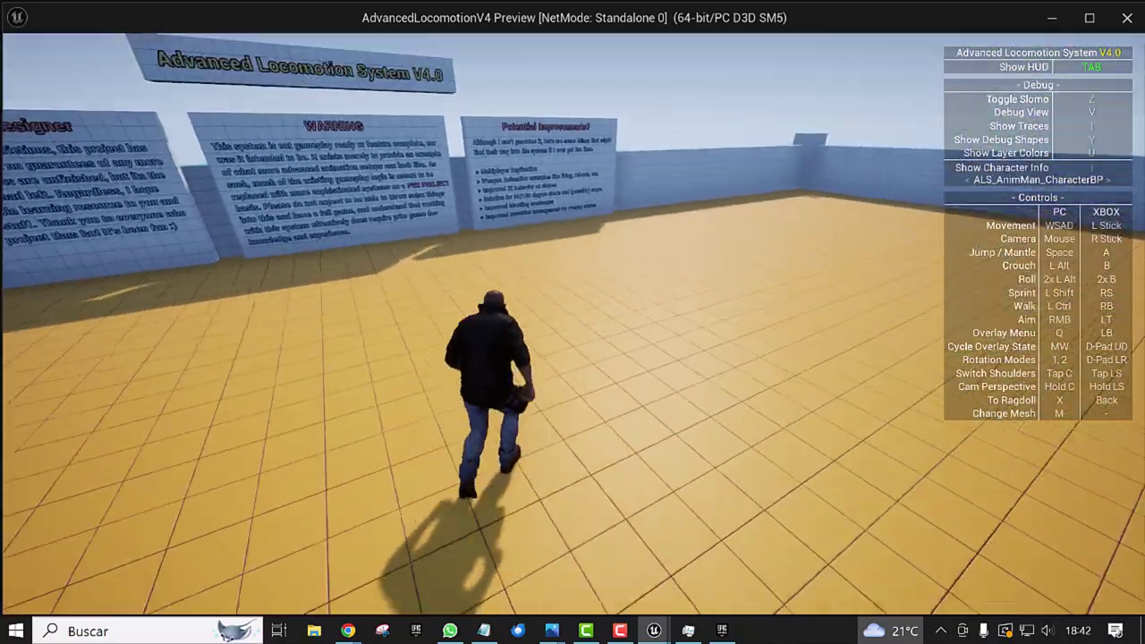
key("w")
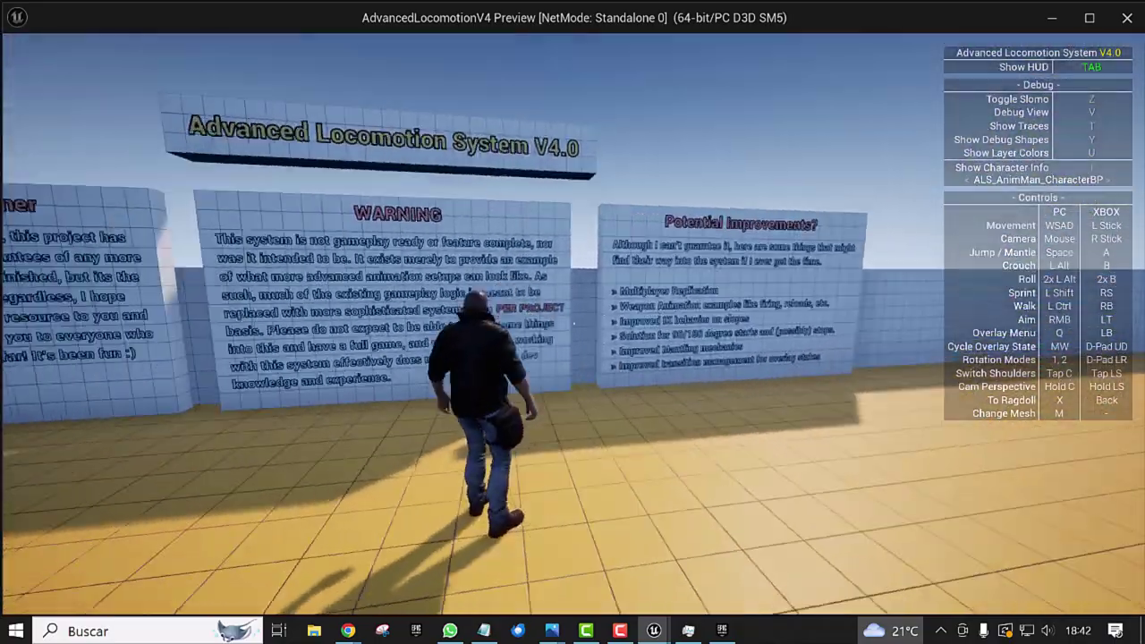
key("w")
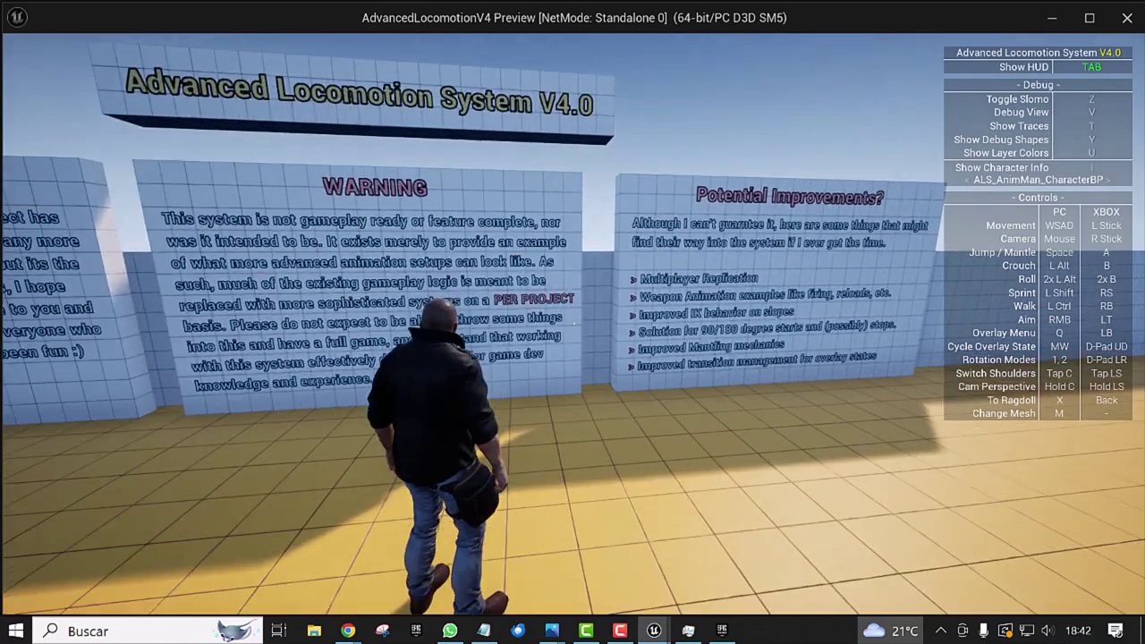
key("w")
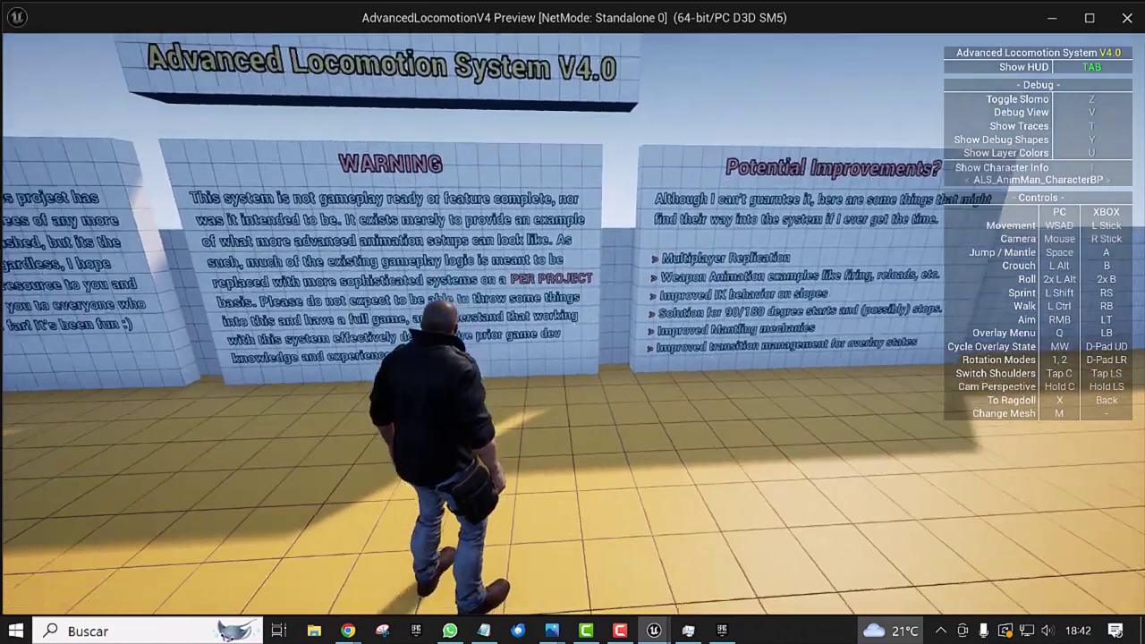
key("w")
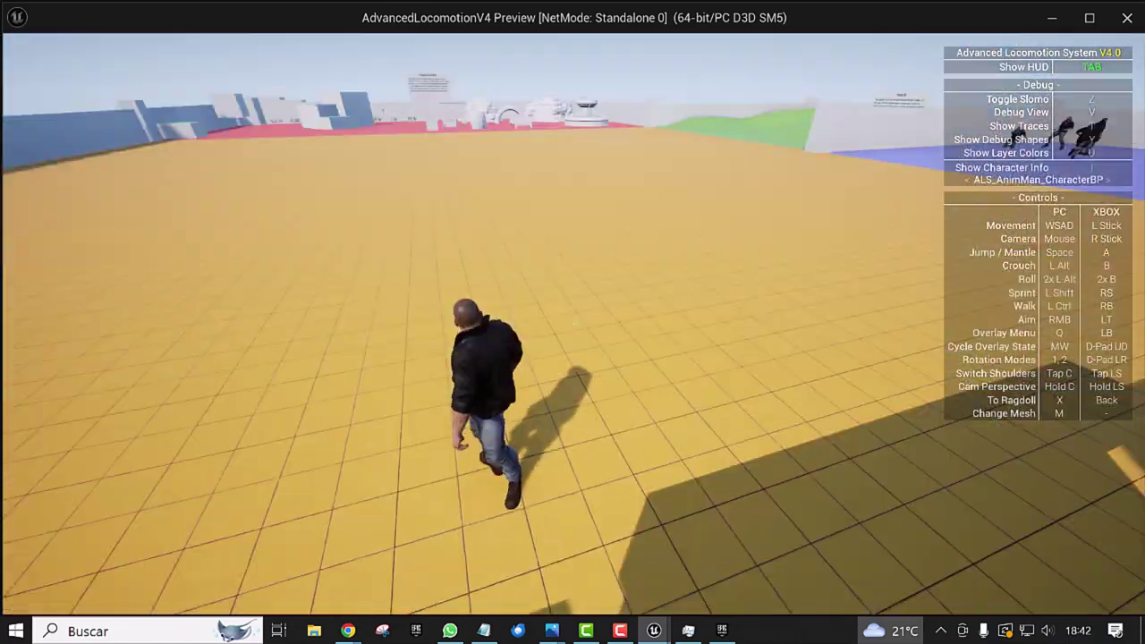
key("w")
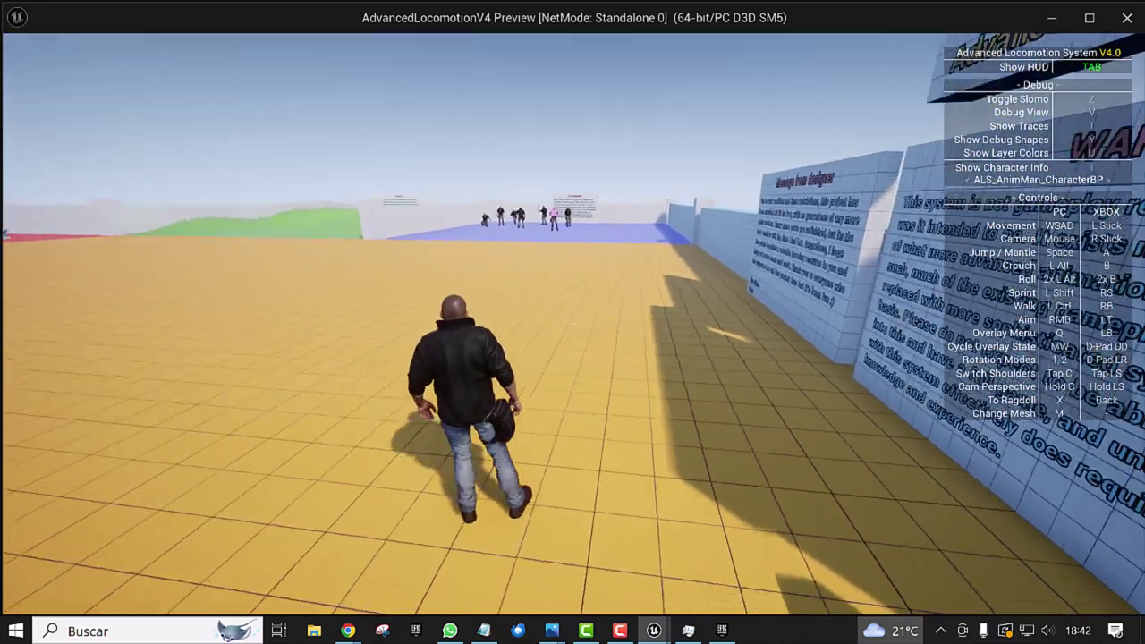
key("Escape")
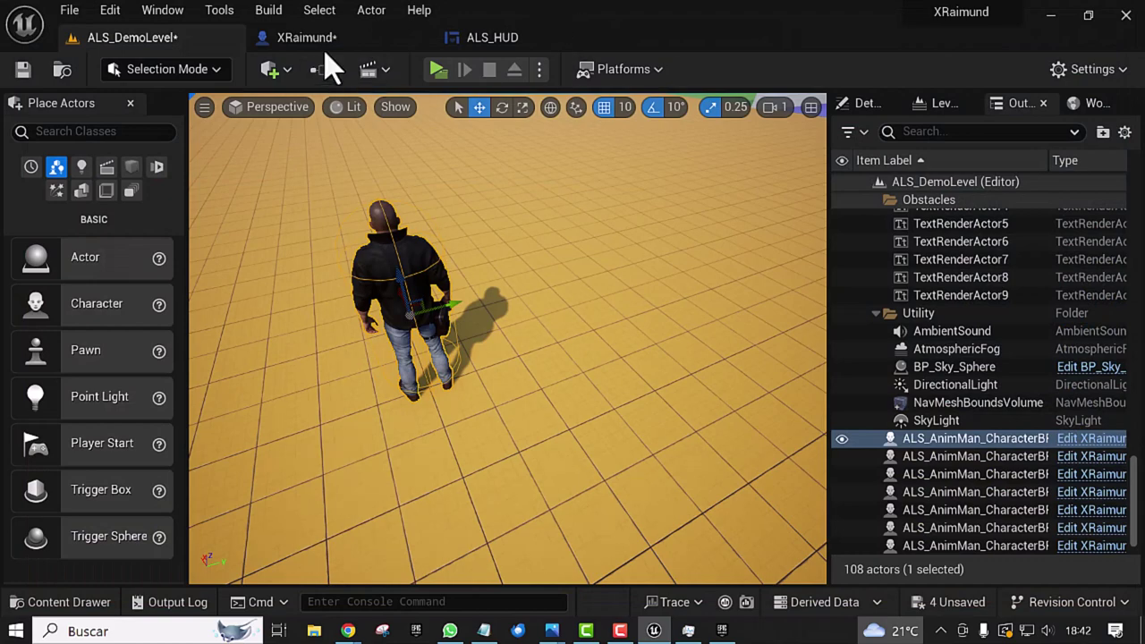
Step: Show XRaimund's Event Graph and bring up the MilitaryWeapDark FX assets in the Content Drawer
left_click(324, 39)
scroll(595, 305, "down", 2)
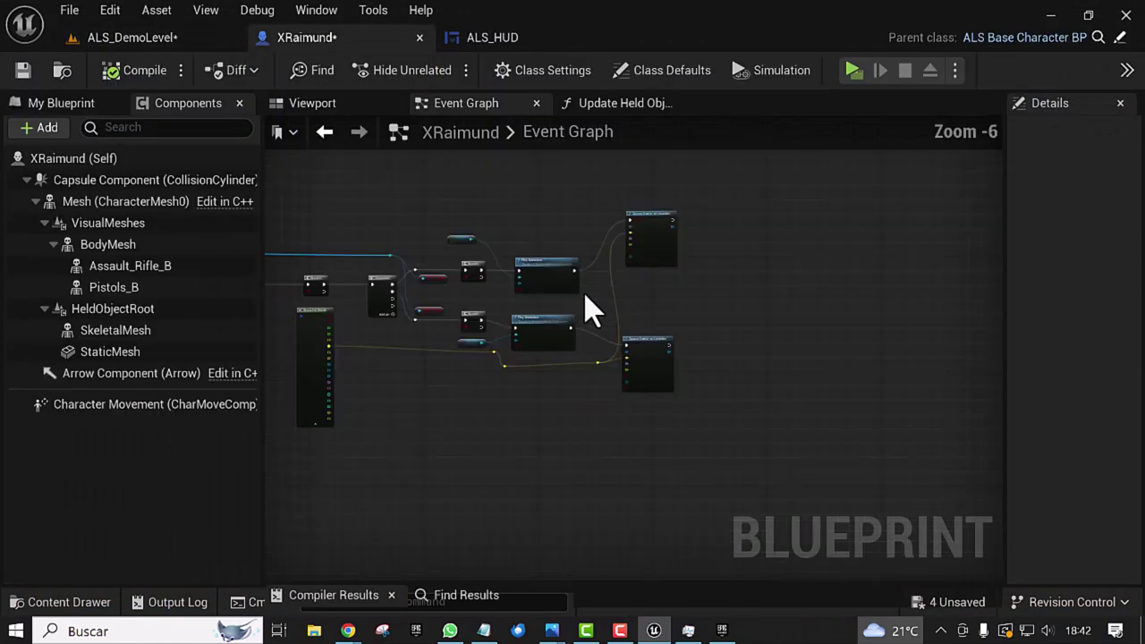
right_click_drag(468, 449, 519, 416)
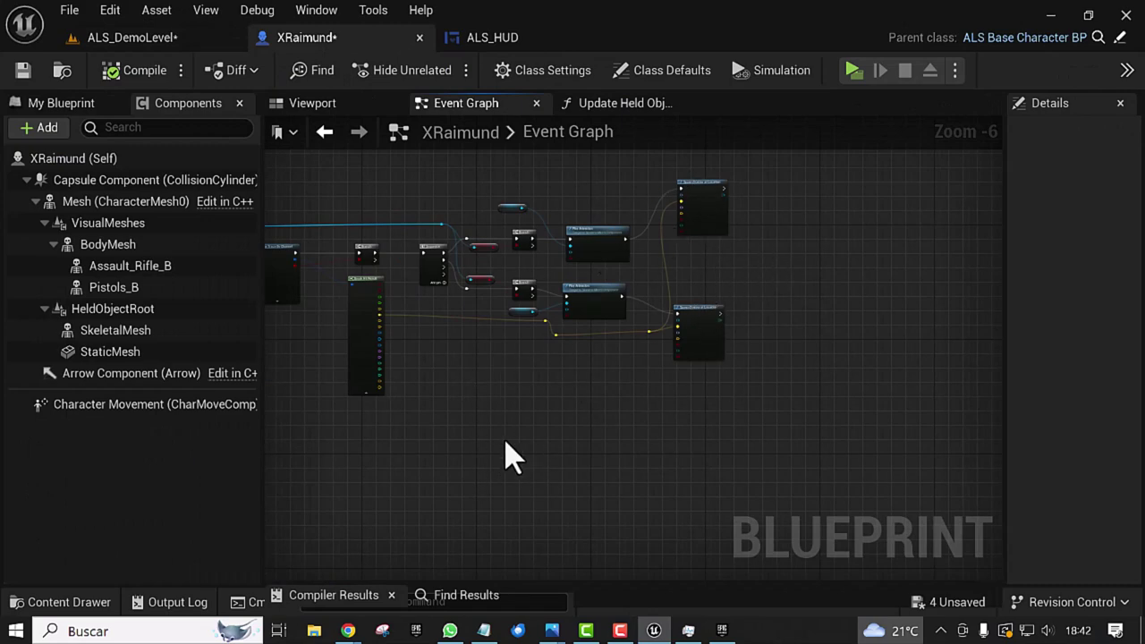
right_click_drag(506, 405, 521, 461)
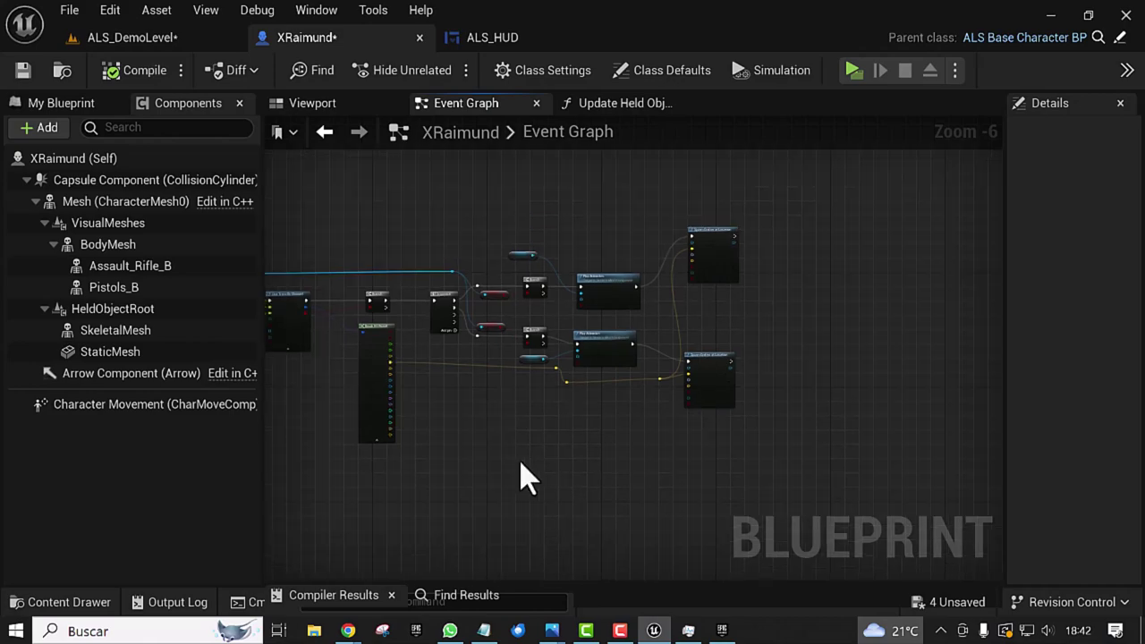
key("ctrl+space")
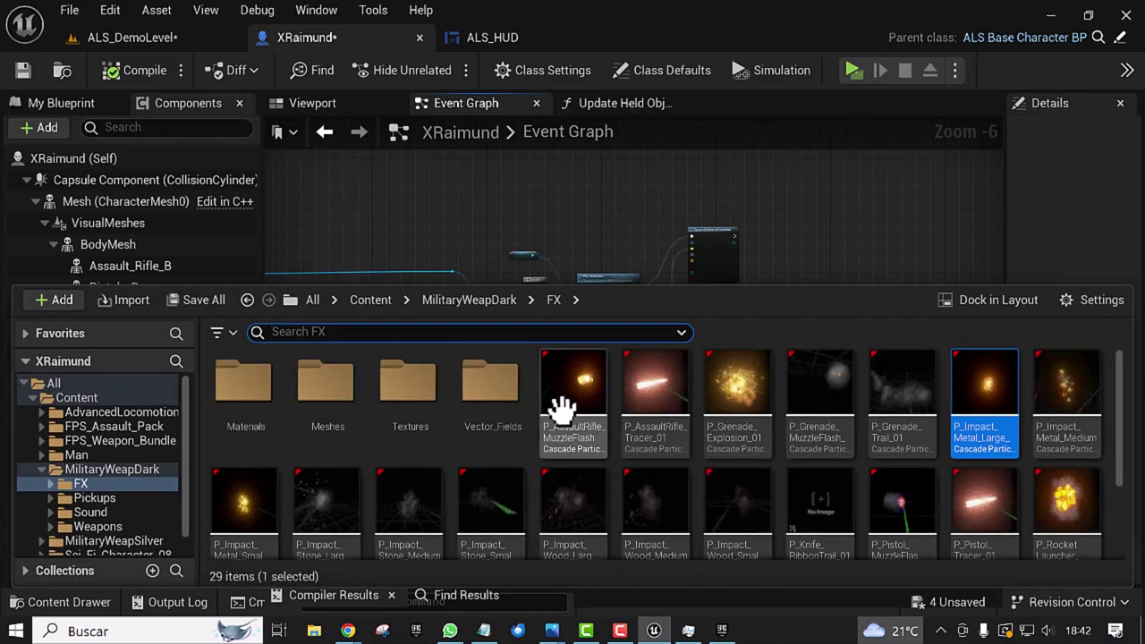
Step: Import the 'agujero bala' image from IMAGENES1 into the Content folder
left_click(370, 300)
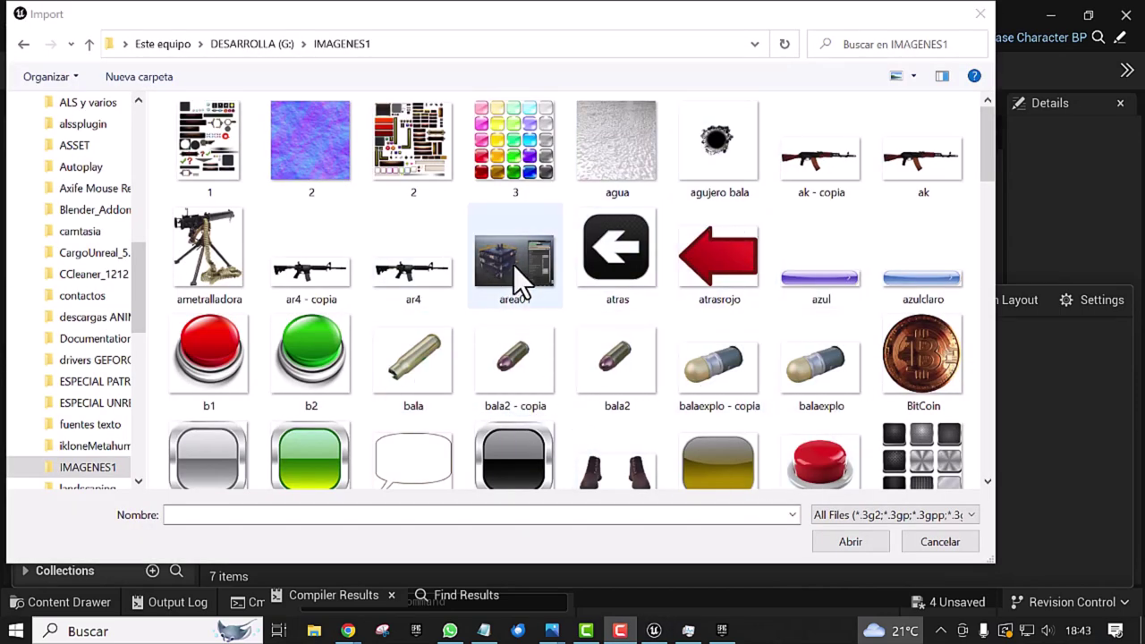
left_click(721, 163)
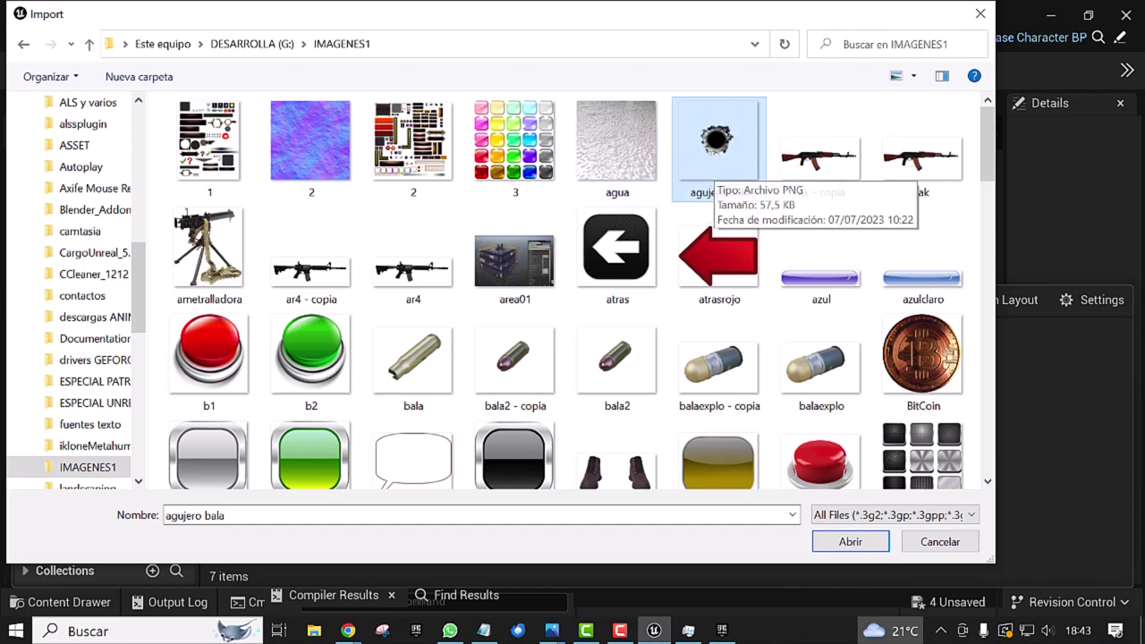
left_click(850, 541)
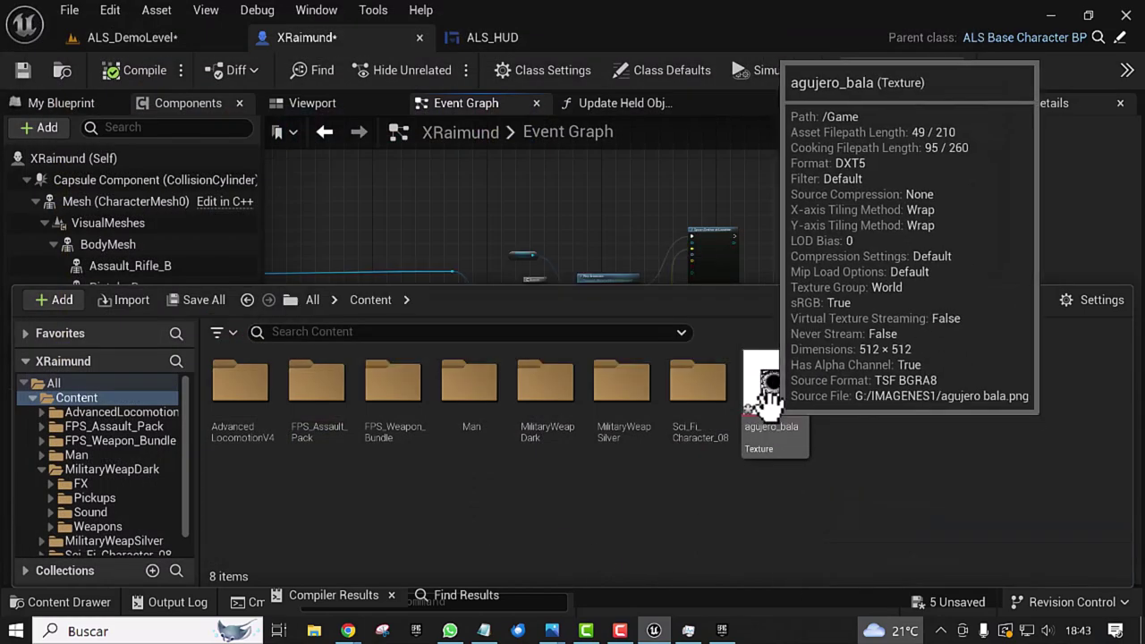
Step: Create agujero_bala_Mat from the agujero_bala texture and open it in the Material Editor
right_click(766, 398)
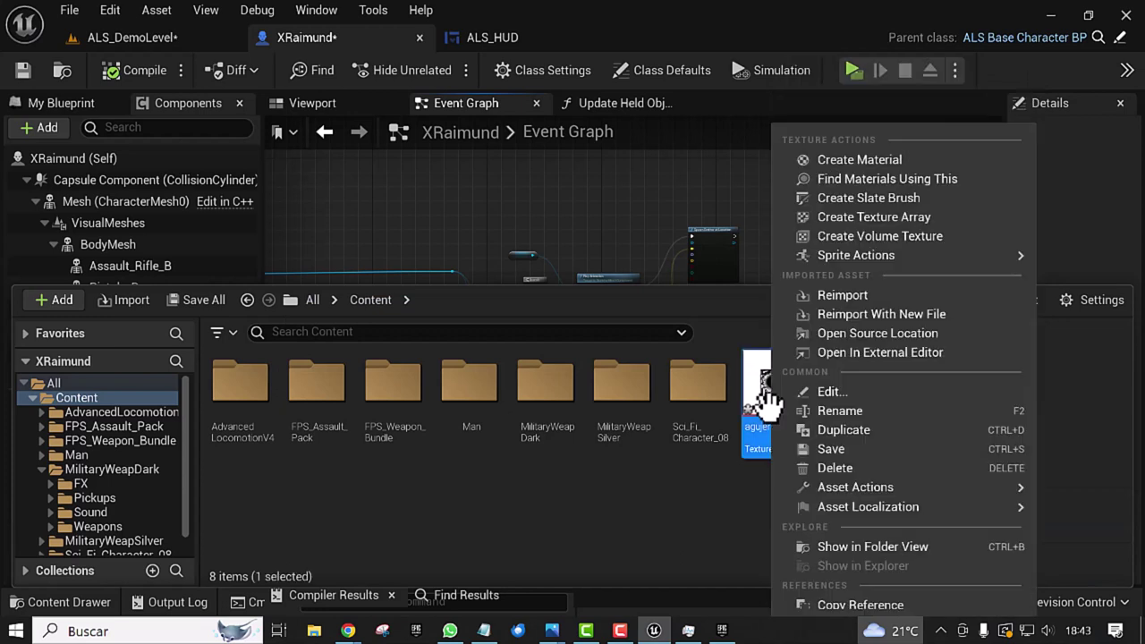
left_click(849, 167)
key("Return")
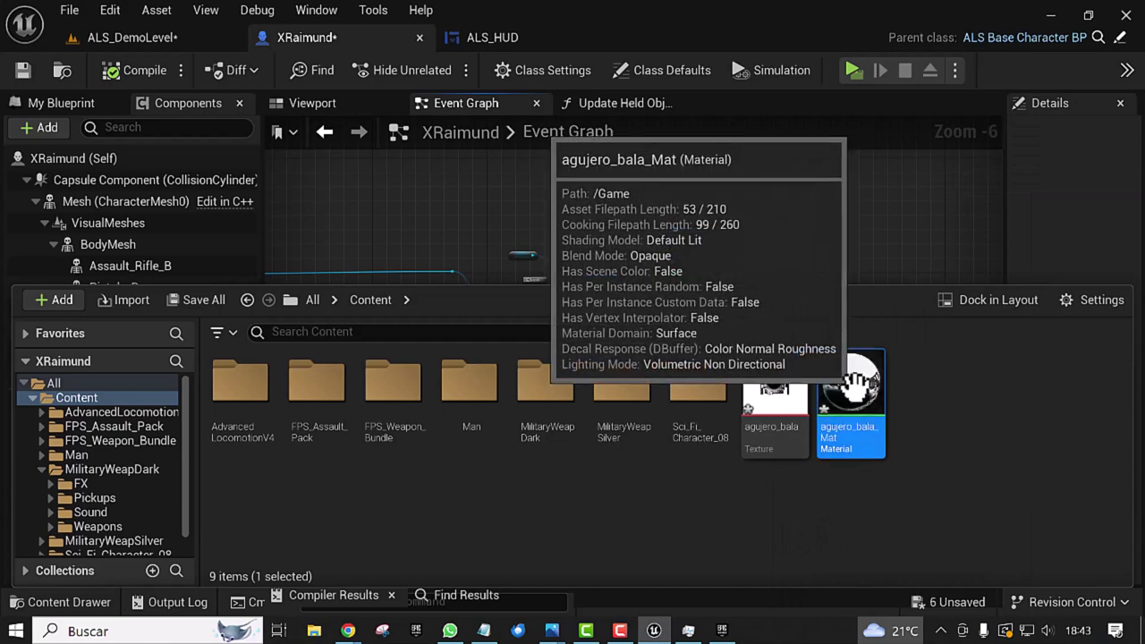
double_click(853, 382)
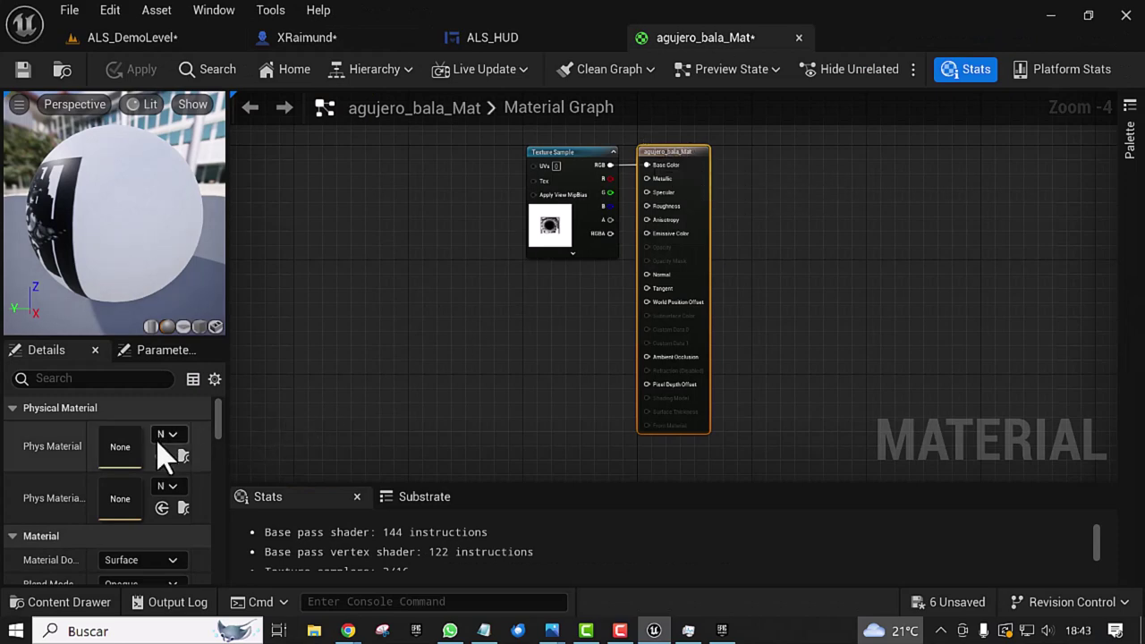
Step: Set the material's domain to Deferred Decal and blend mode to Translucent
scroll(134, 457, "down", 2)
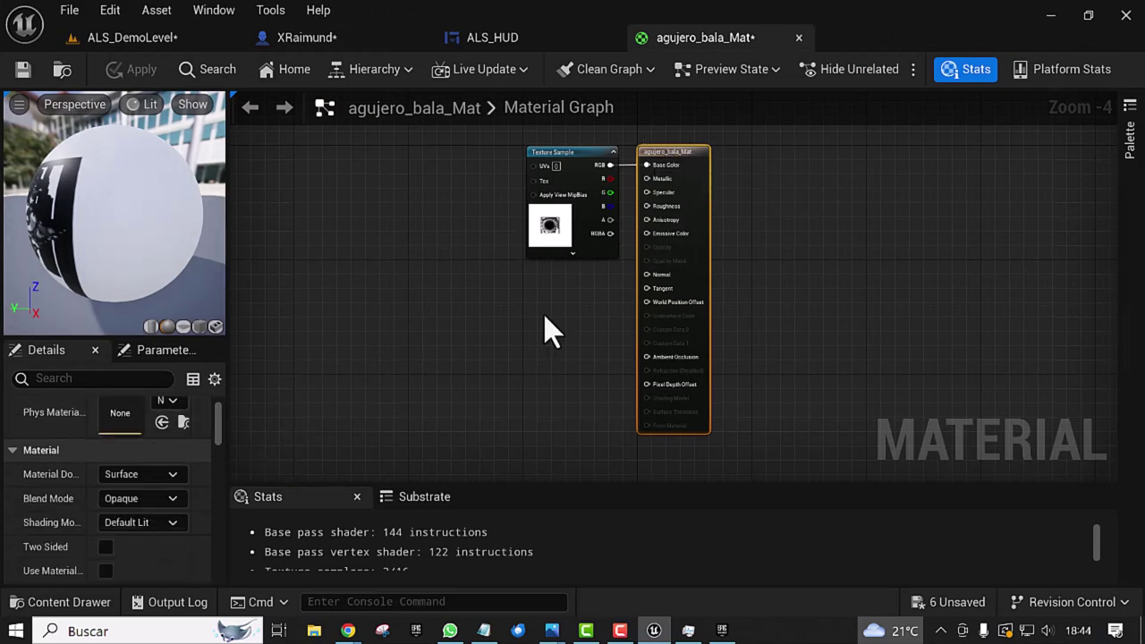
left_click(174, 476)
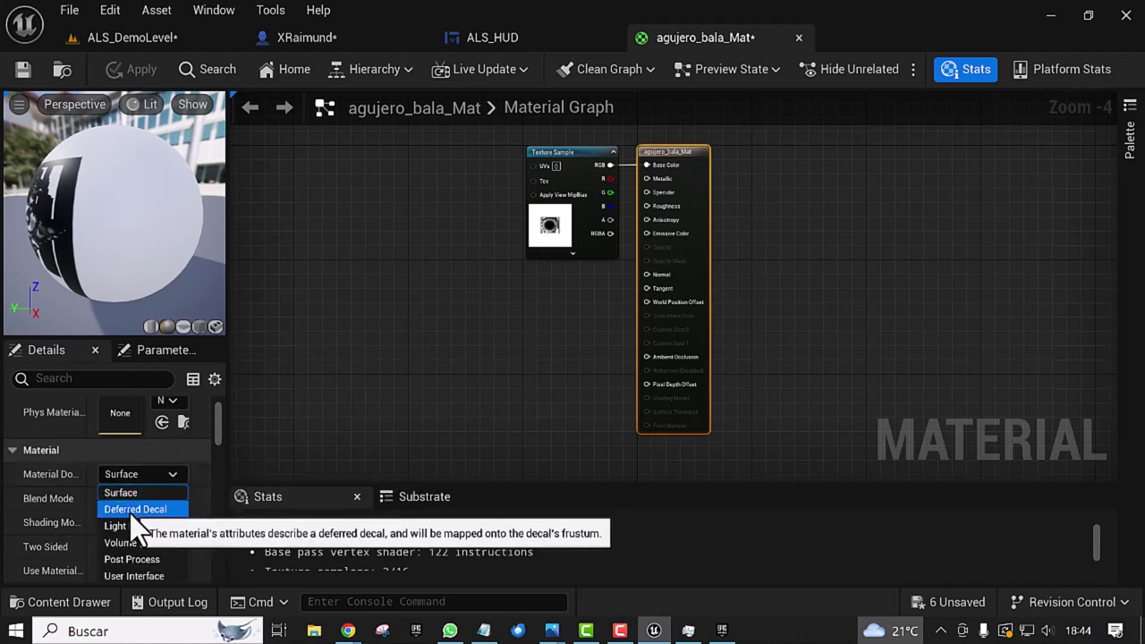
left_click(161, 508)
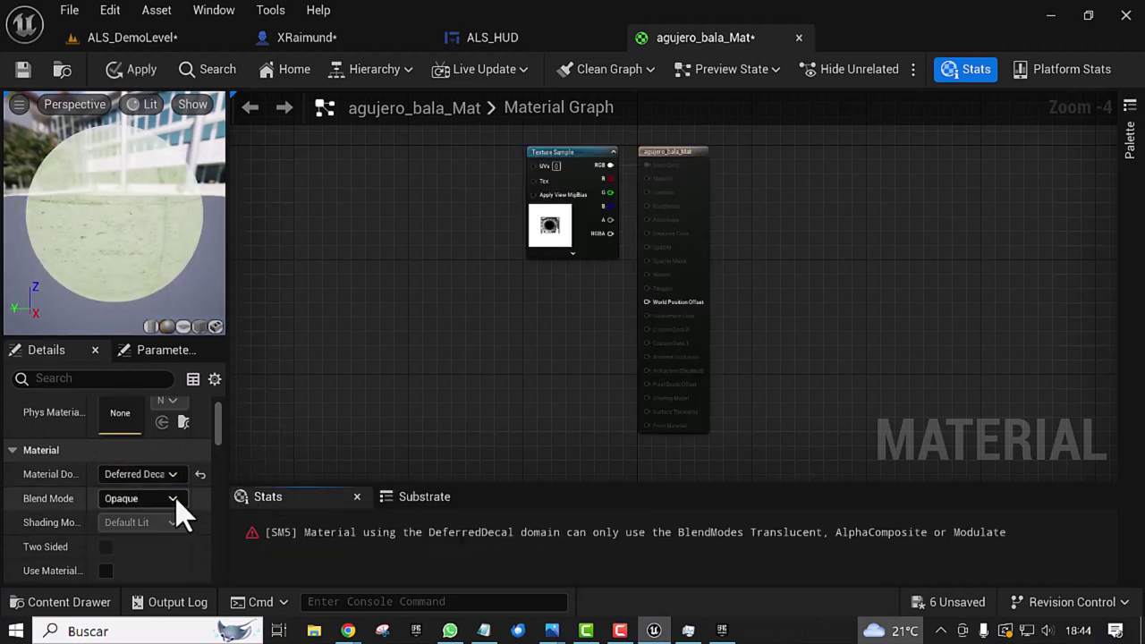
left_click(174, 499)
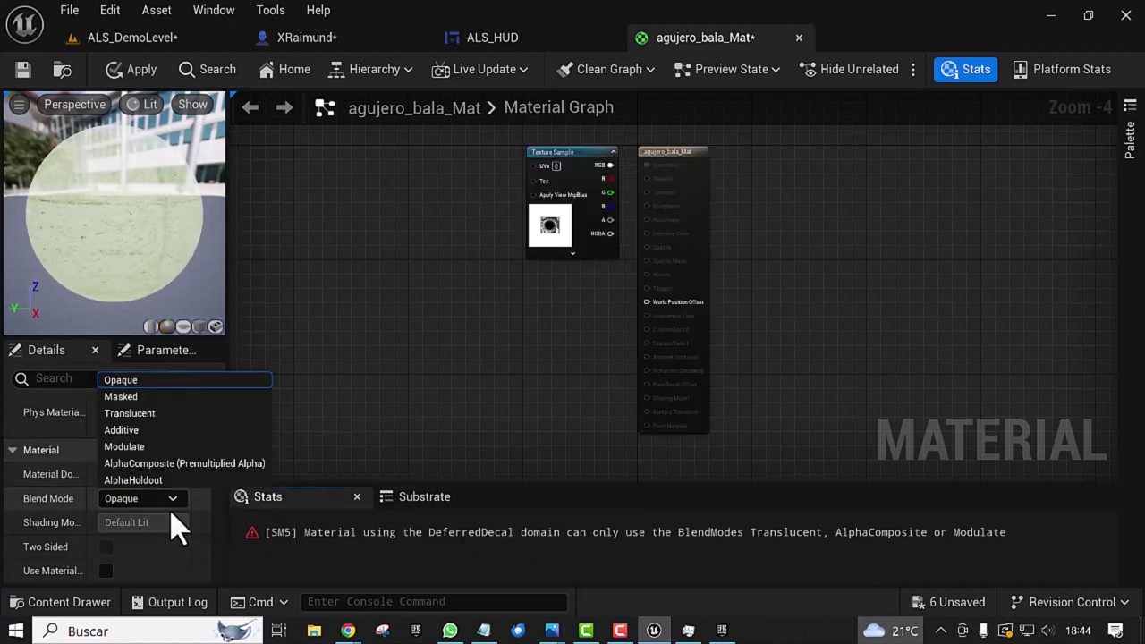
left_click(138, 417)
Step: Wire the Texture Sample's alpha output into the material's Opacity input
right_click_drag(475, 322, 440, 406)
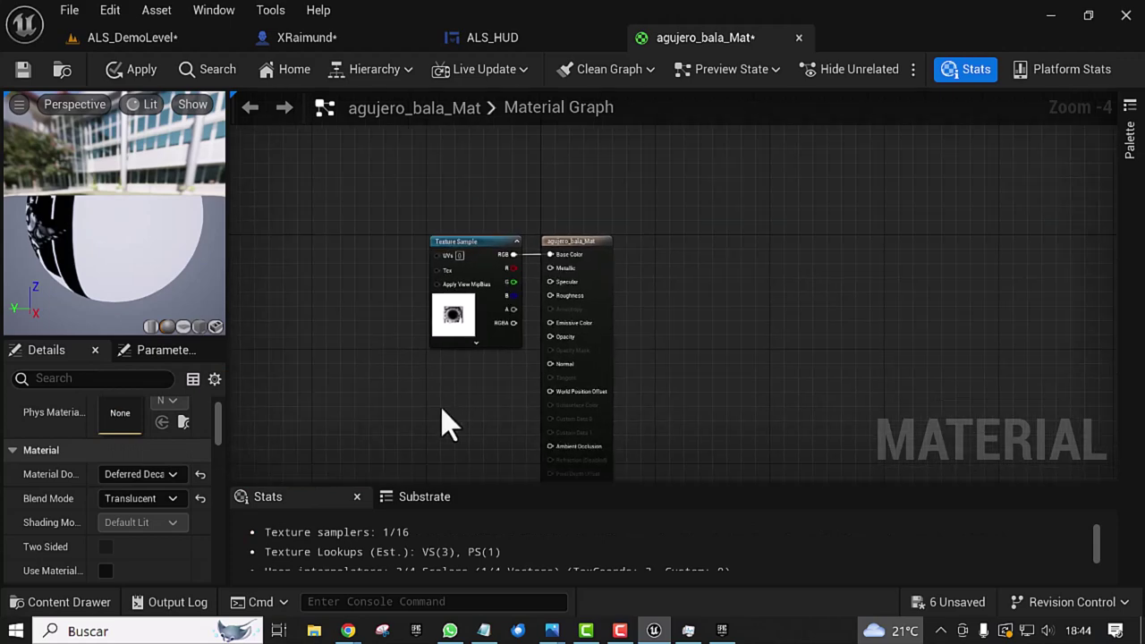
scroll(440, 403, "up", 4)
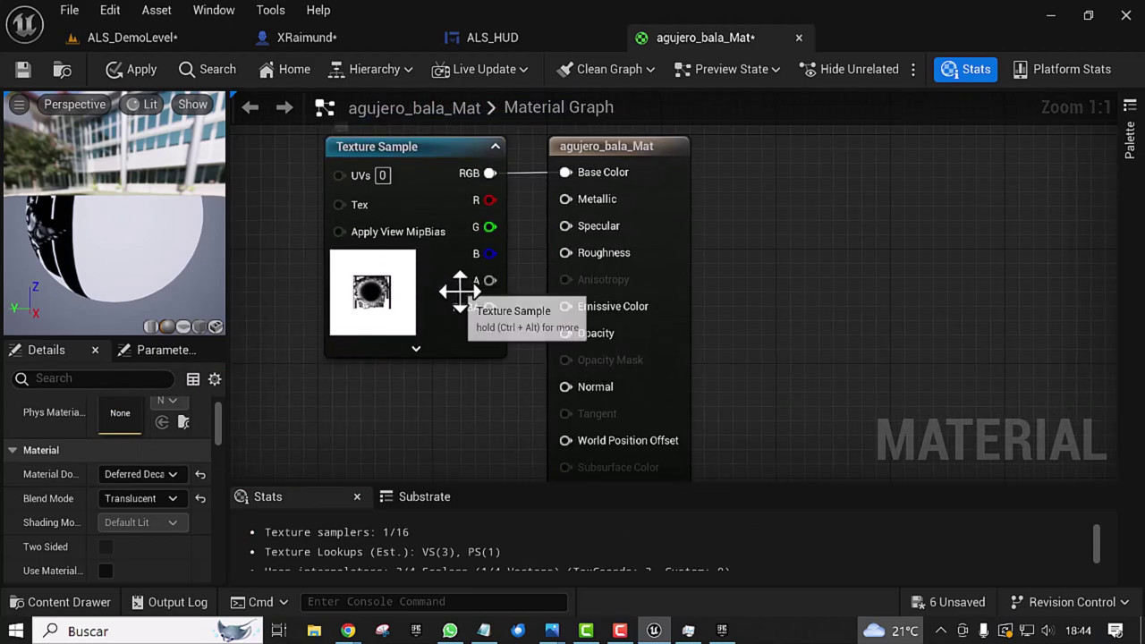
mouse_move(489, 281)
left_mouse_down()
mouse_move(490, 376)
mouse_move(550, 161)
left_mouse_up()
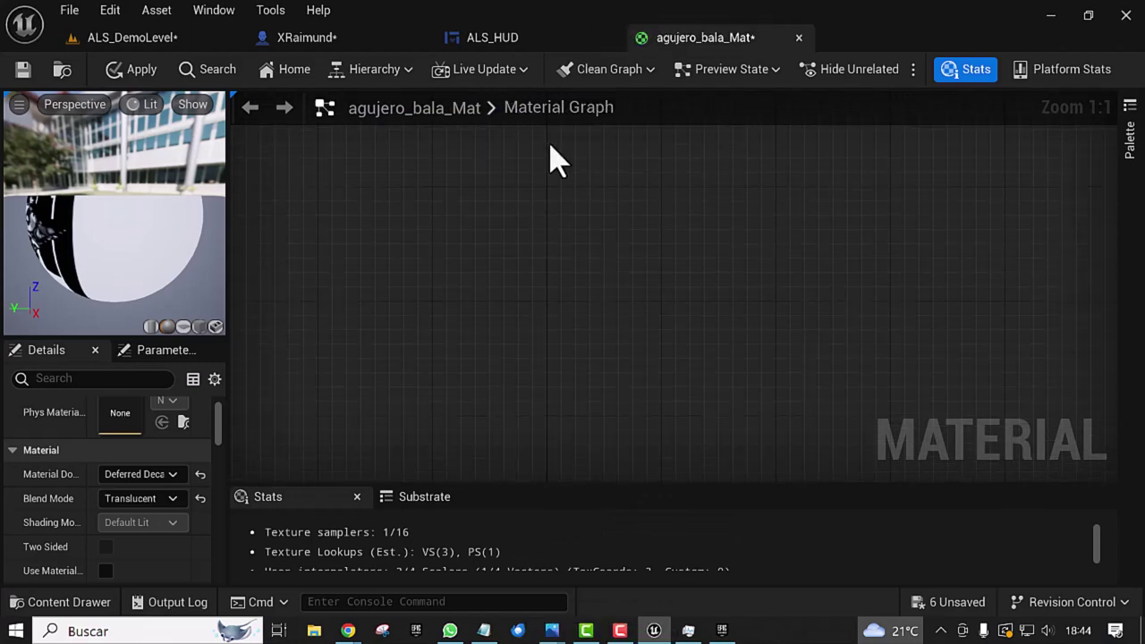
scroll(450, 348, "down", 3)
right_click_drag(501, 246, 573, 434)
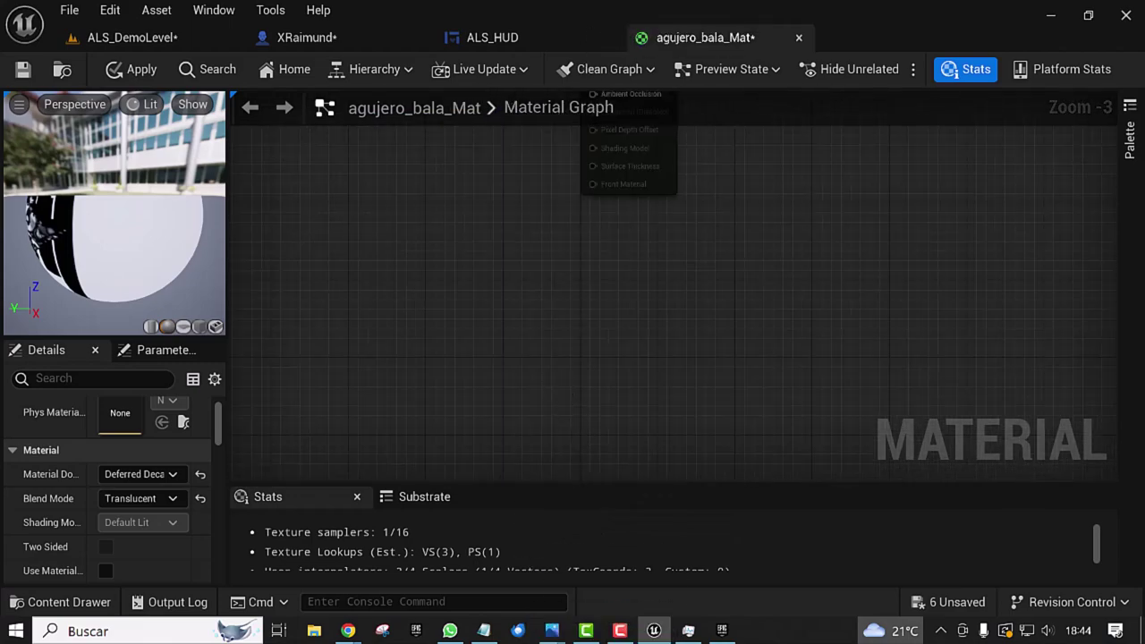
right_click_drag(518, 240, 485, 579)
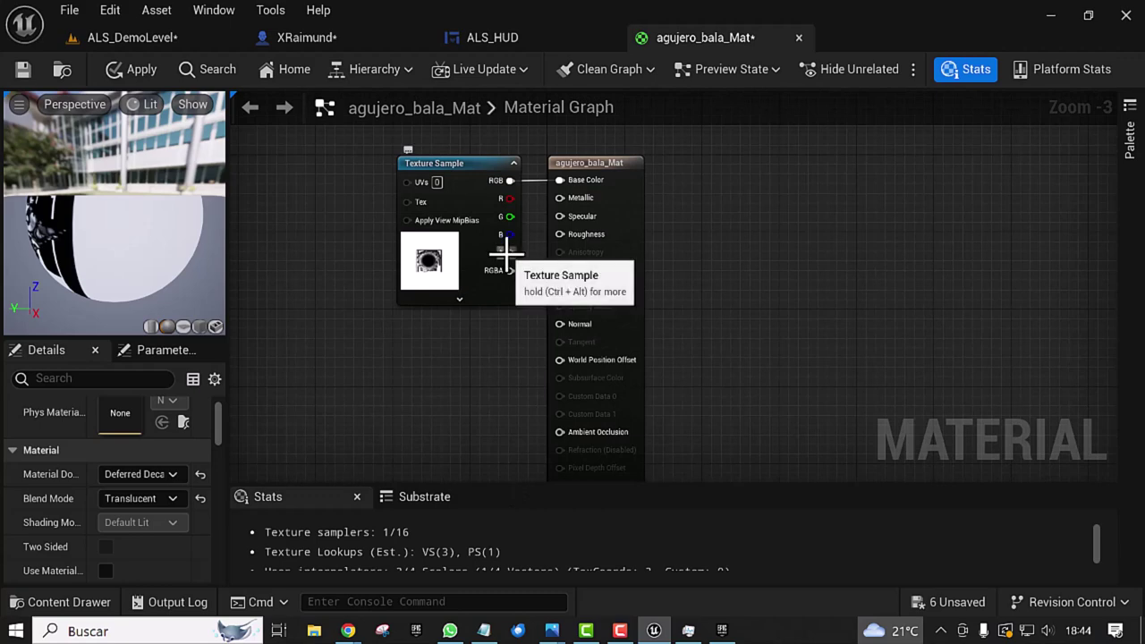
left_click_drag(510, 253, 573, 304)
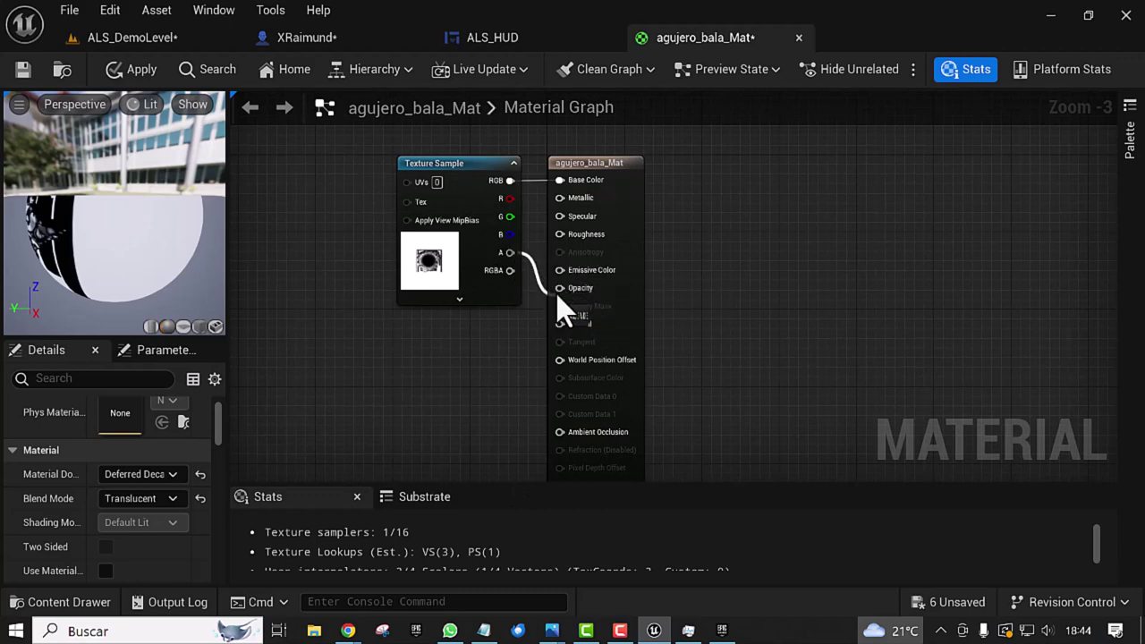
Step: Save agujero_bala_Mat and go back to XRaimund's Event Graph via ALS_DemoLevel
left_click(23, 70)
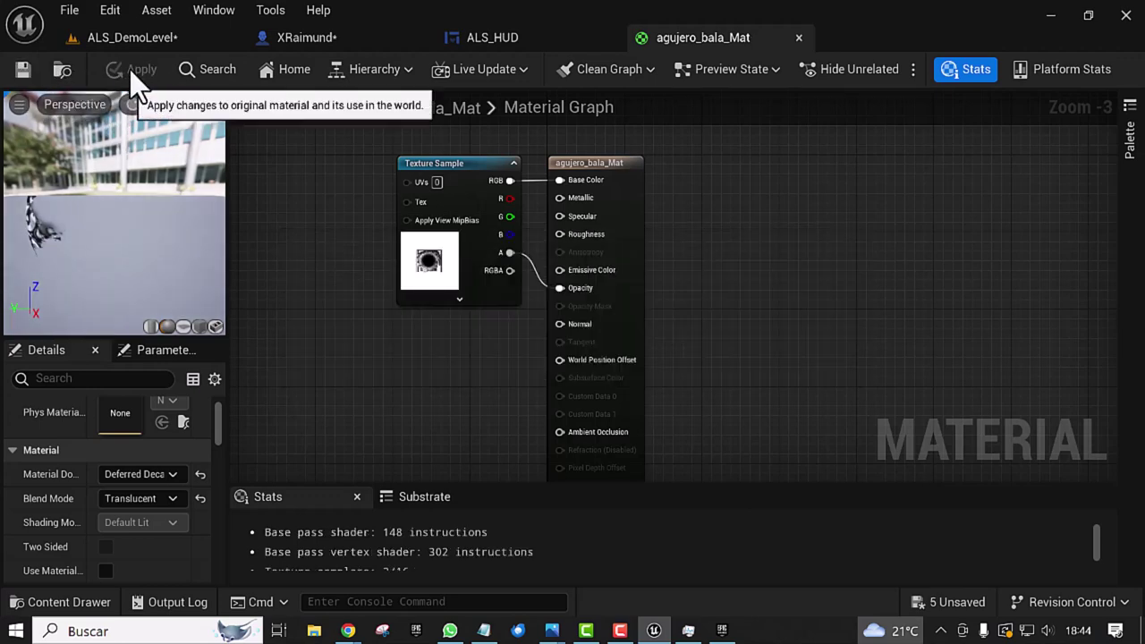
left_click(124, 47)
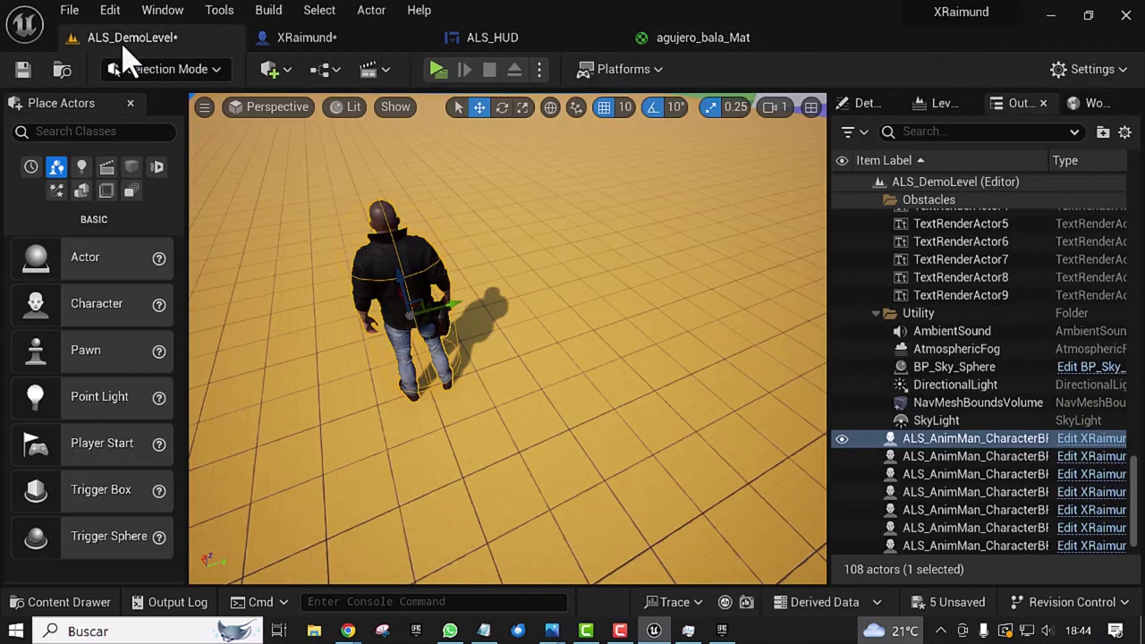
scroll(445, 250, "down", 3)
scroll(417, 314, "down", 2)
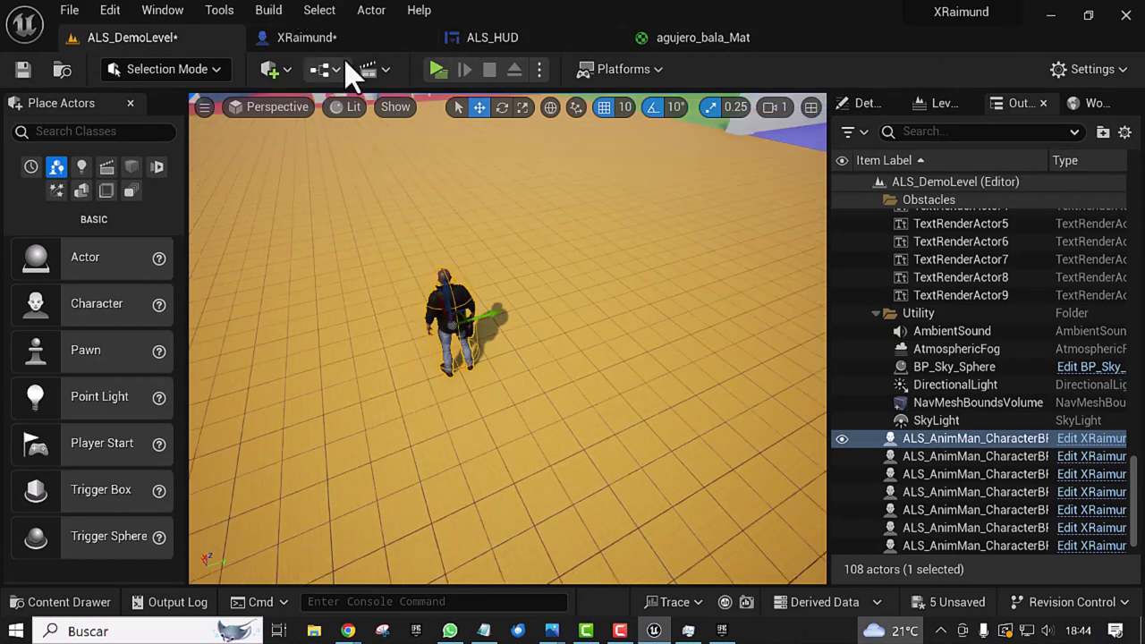
left_click(307, 41)
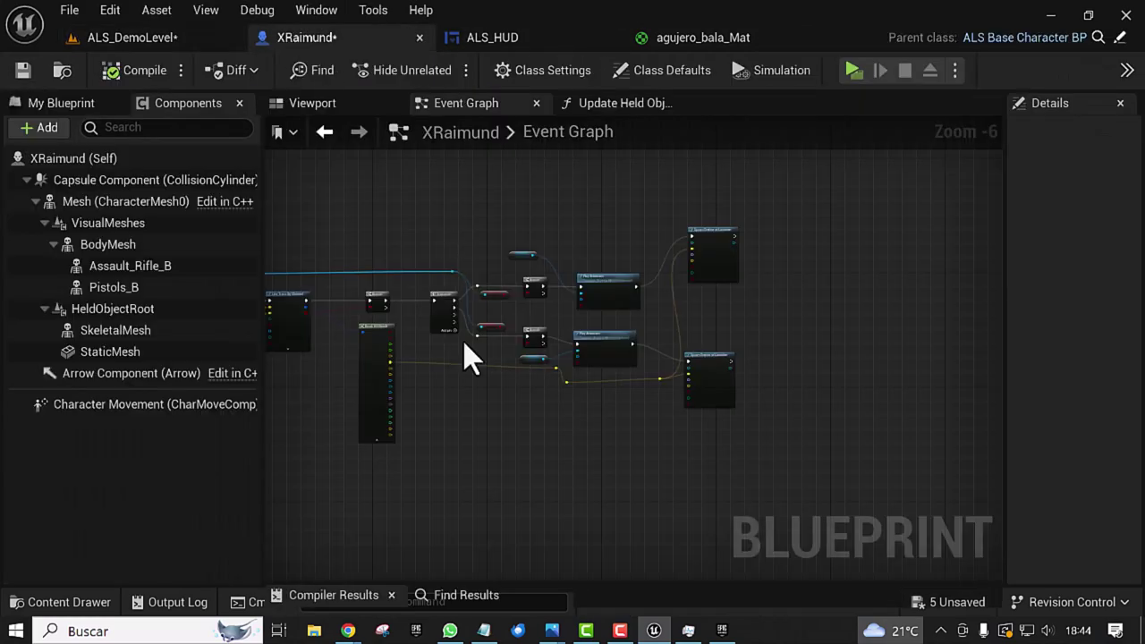
Step: Bring the Sequence node into view and drag a new execution wire from its Then 2 pin
scroll(501, 496, "up", 2)
mouse_move(496, 486)
right_mouse_down()
mouse_move(332, 514)
mouse_move(509, 501)
right_mouse_up()
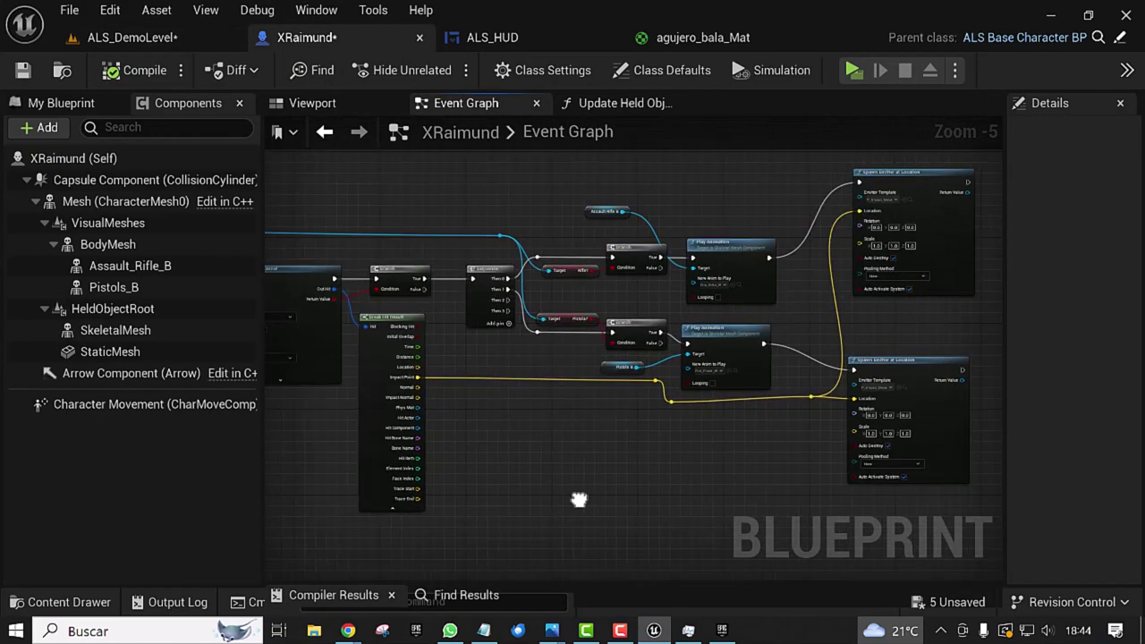
scroll(506, 421, "up", 2)
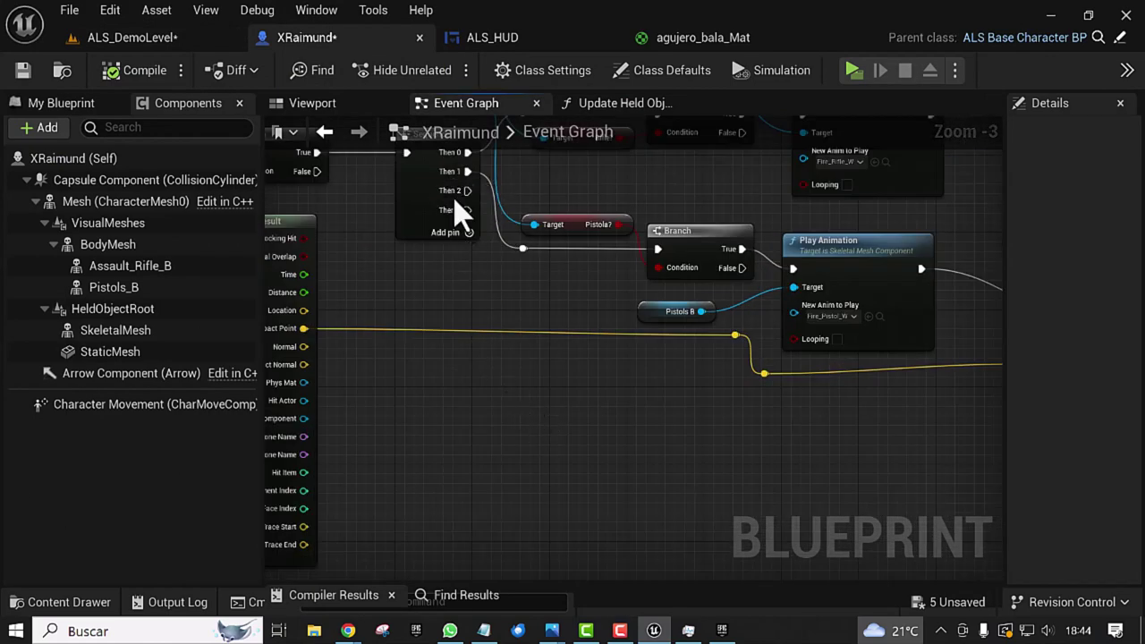
right_click_drag(457, 214, 524, 488)
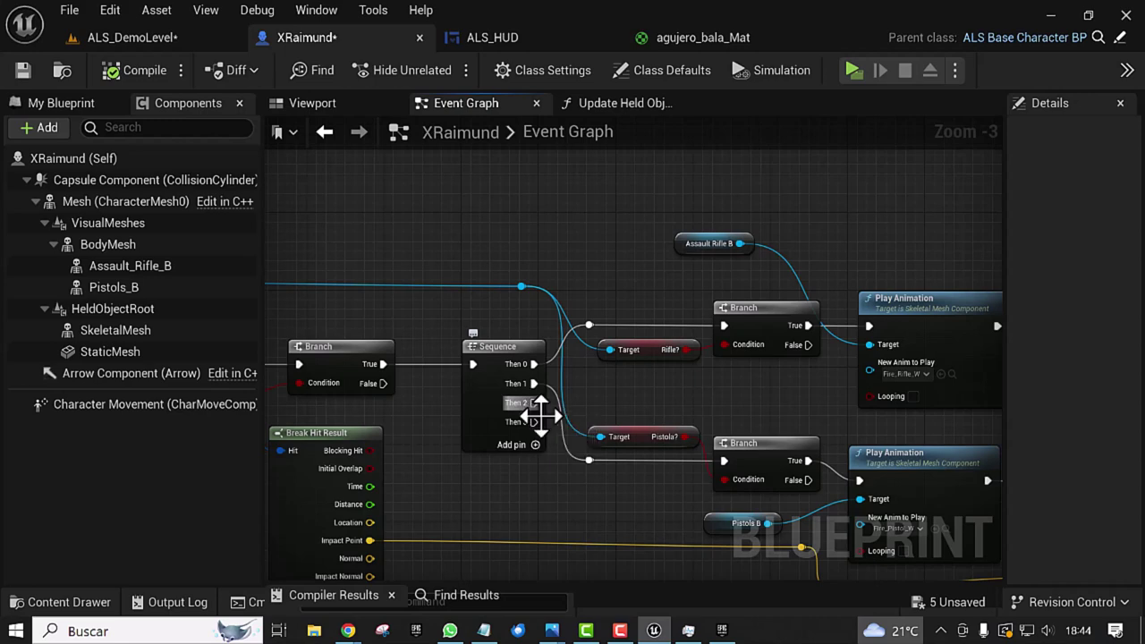
right_click_drag(601, 512, 557, 461)
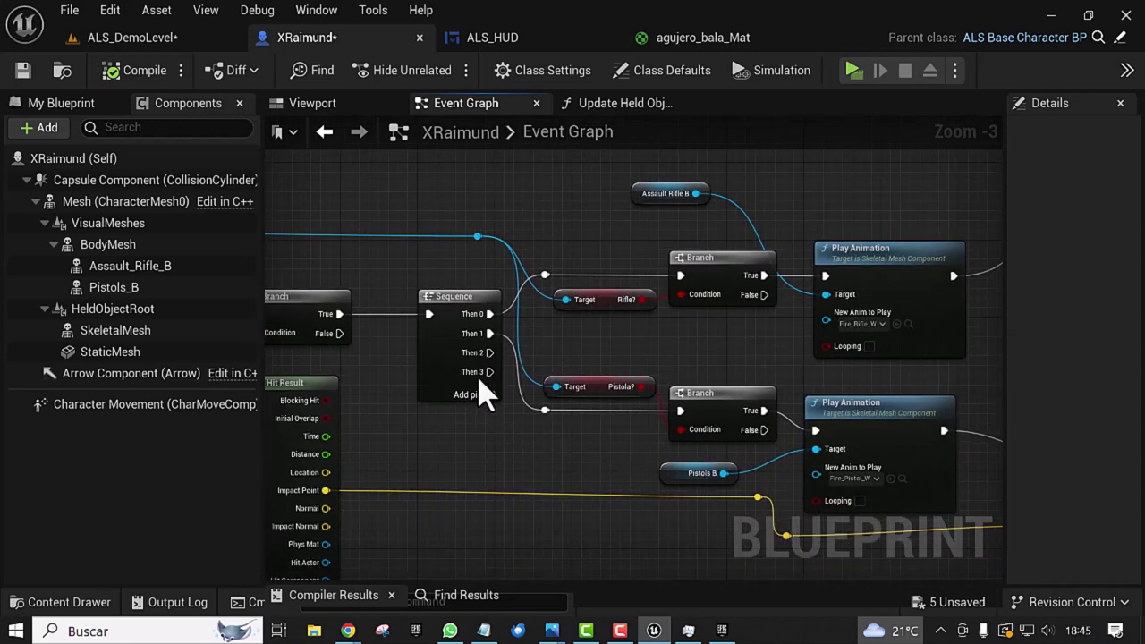
mouse_move(491, 354)
left_mouse_down()
mouse_move(533, 541)
mouse_move(562, 349)
left_mouse_up()
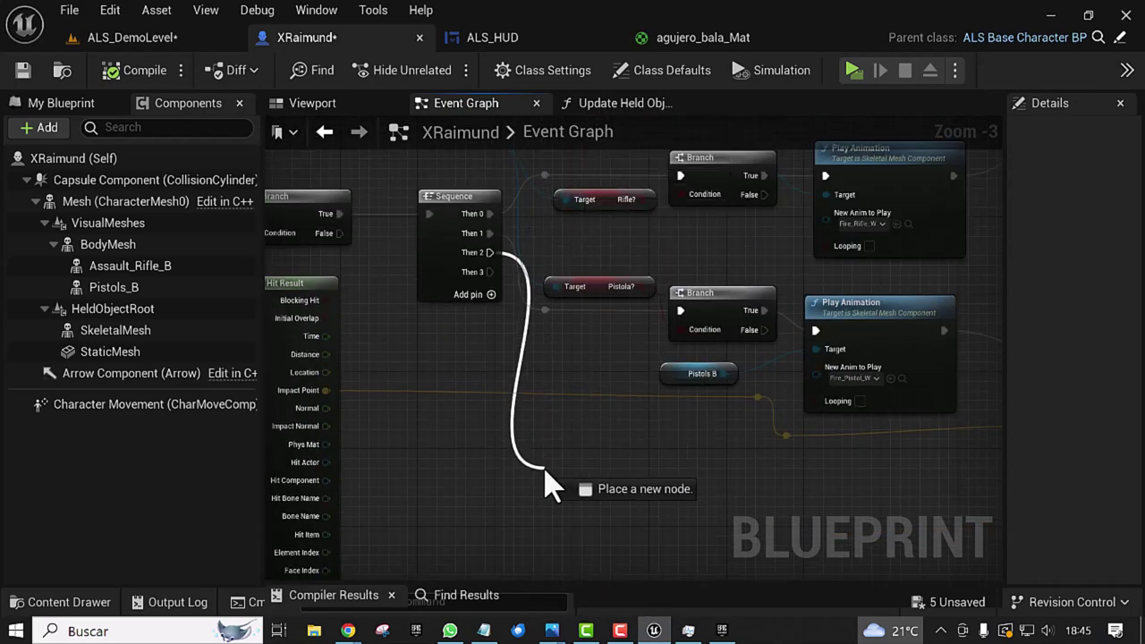
Step: Add a Spawn Decal at Location node from the Sequence's Then 2 wire, searching 'spawn de'
left_click_drag(562, 349, 543, 466)
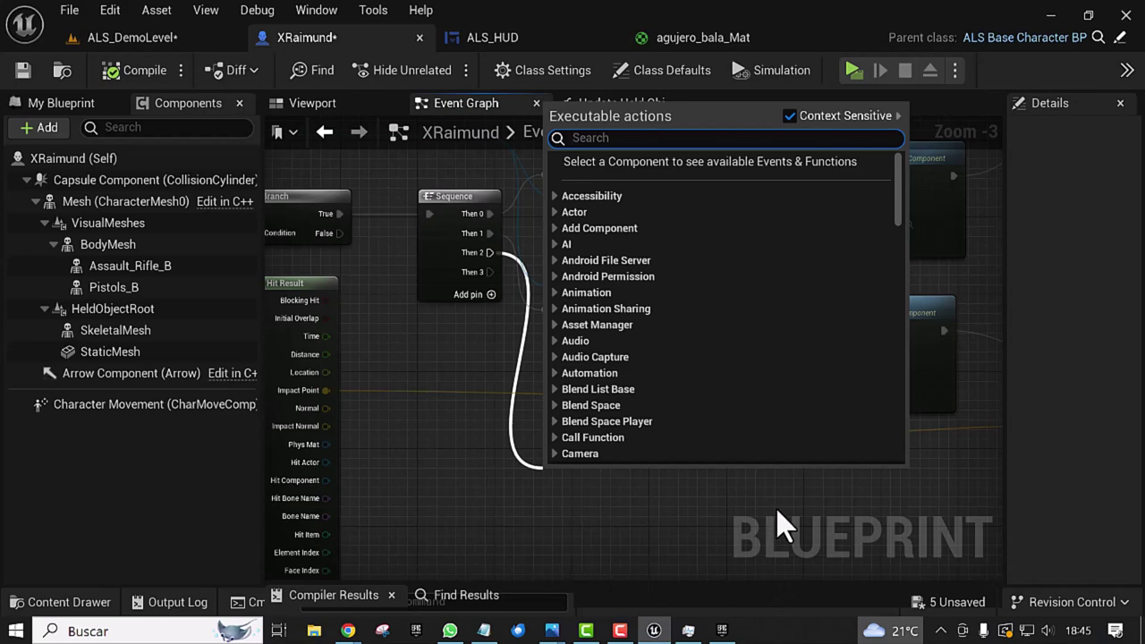
type("sp")
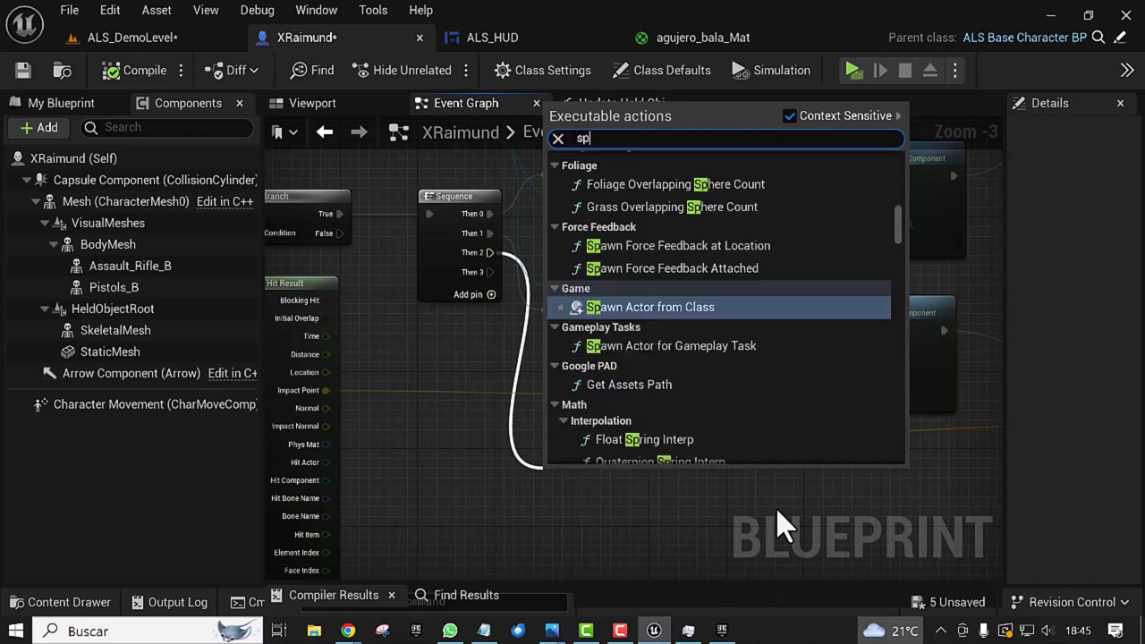
type("awn")
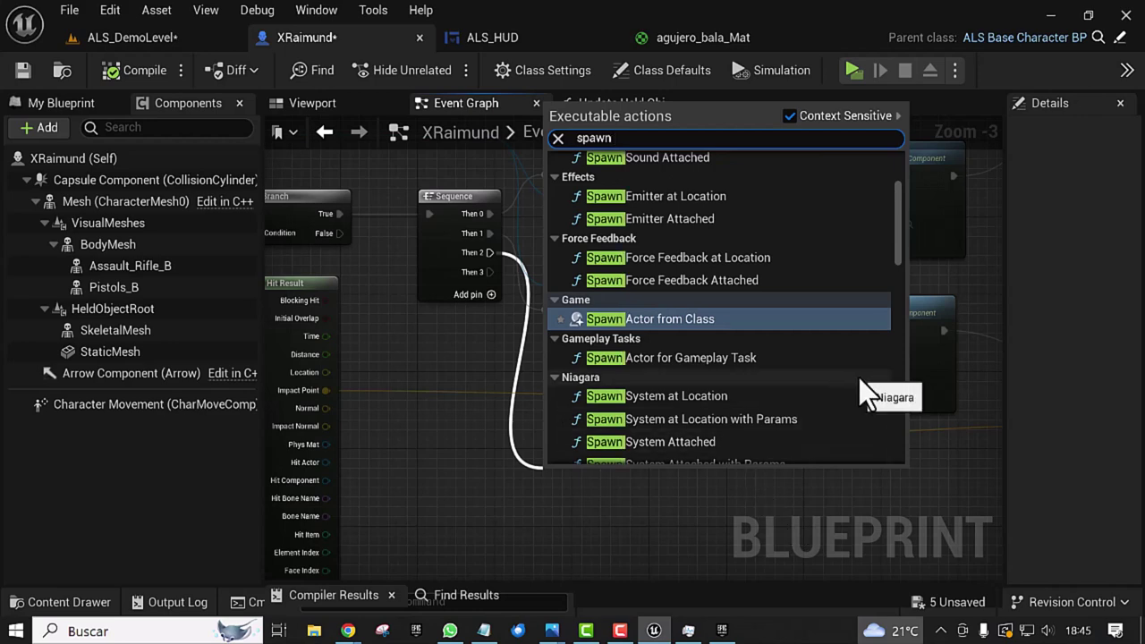
type(" de")
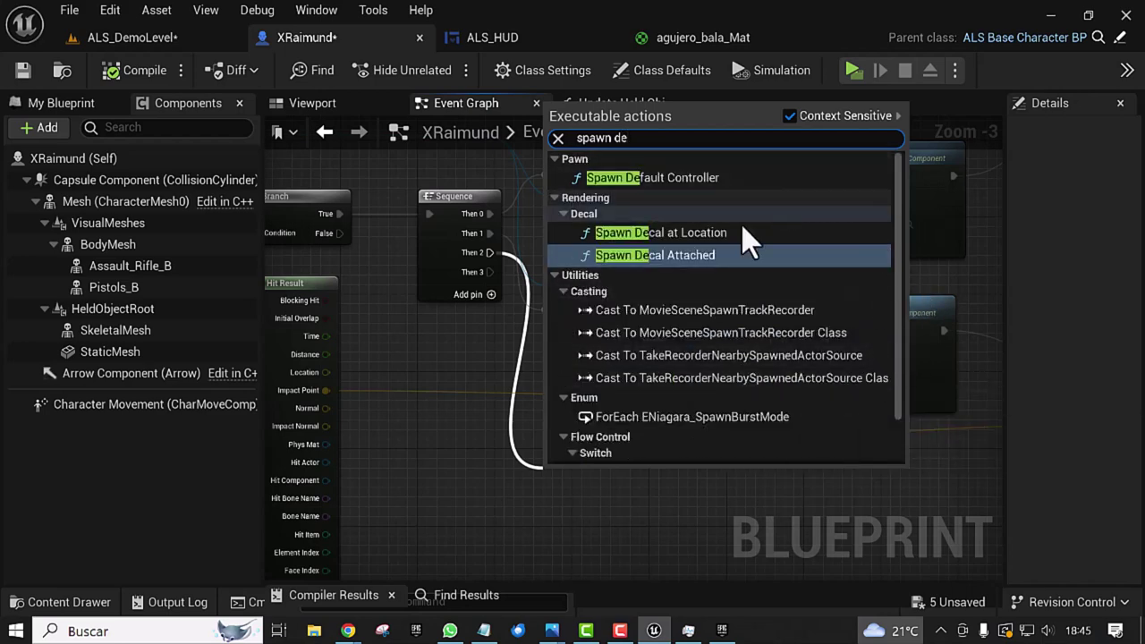
left_click(656, 232)
right_click_drag(635, 456, 677, 270)
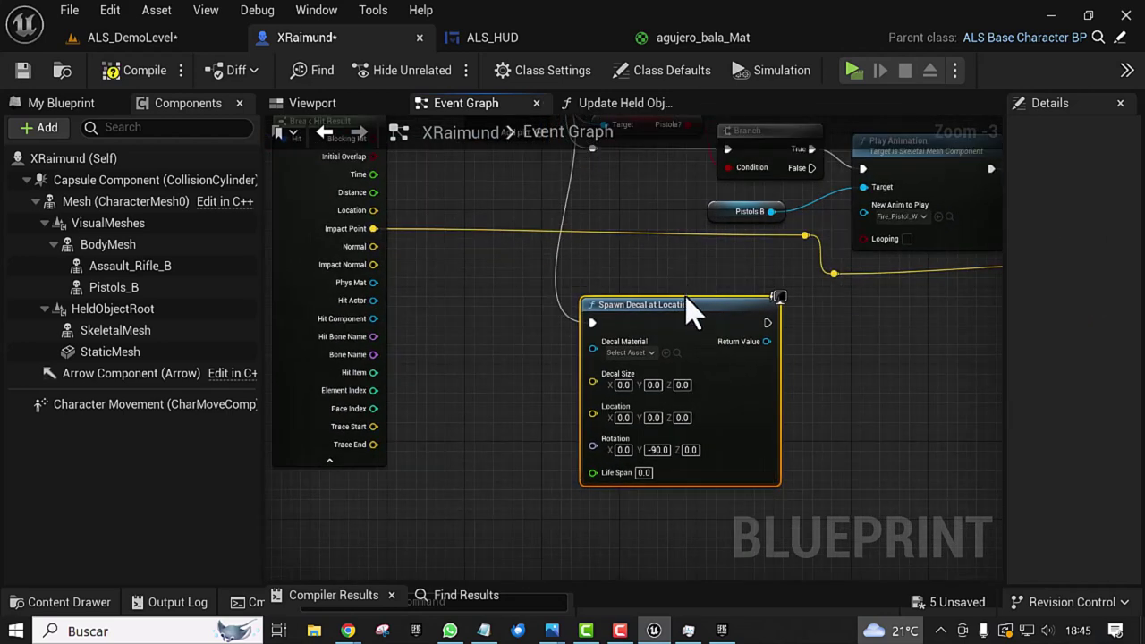
right_click_drag(813, 322, 793, 286)
Step: Search the Impact Normal action menu for an X-vector rotation node, then dismiss it
mouse_move(524, 332)
right_mouse_down()
mouse_move(497, 413)
mouse_move(470, 451)
mouse_move(456, 426)
mouse_move(504, 400)
right_mouse_up()
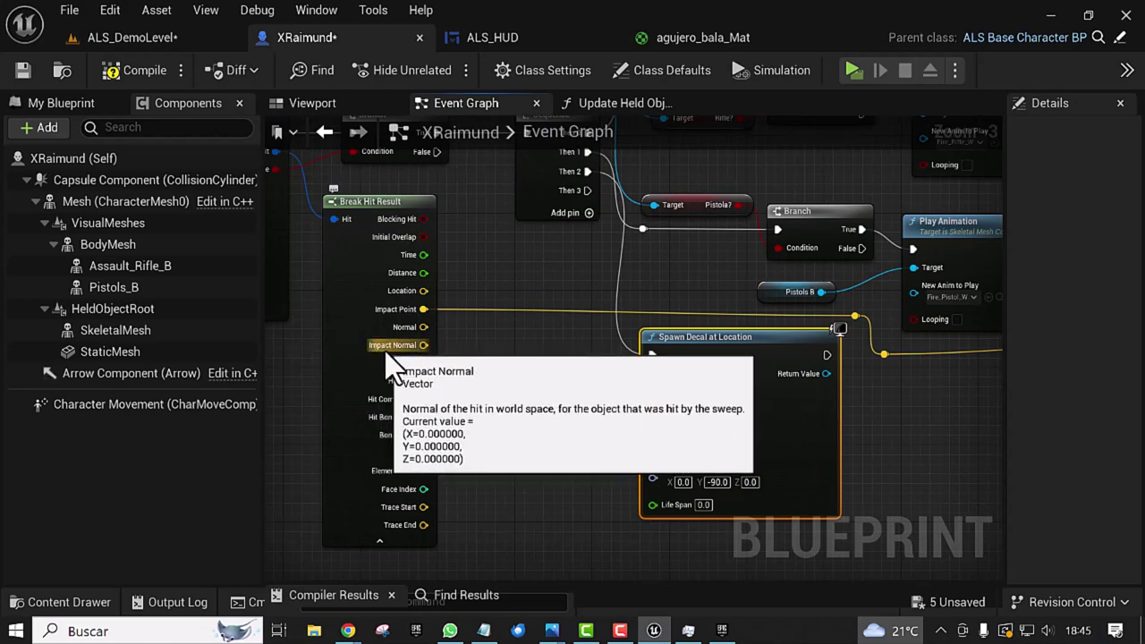
left_click_drag(422, 345, 491, 405)
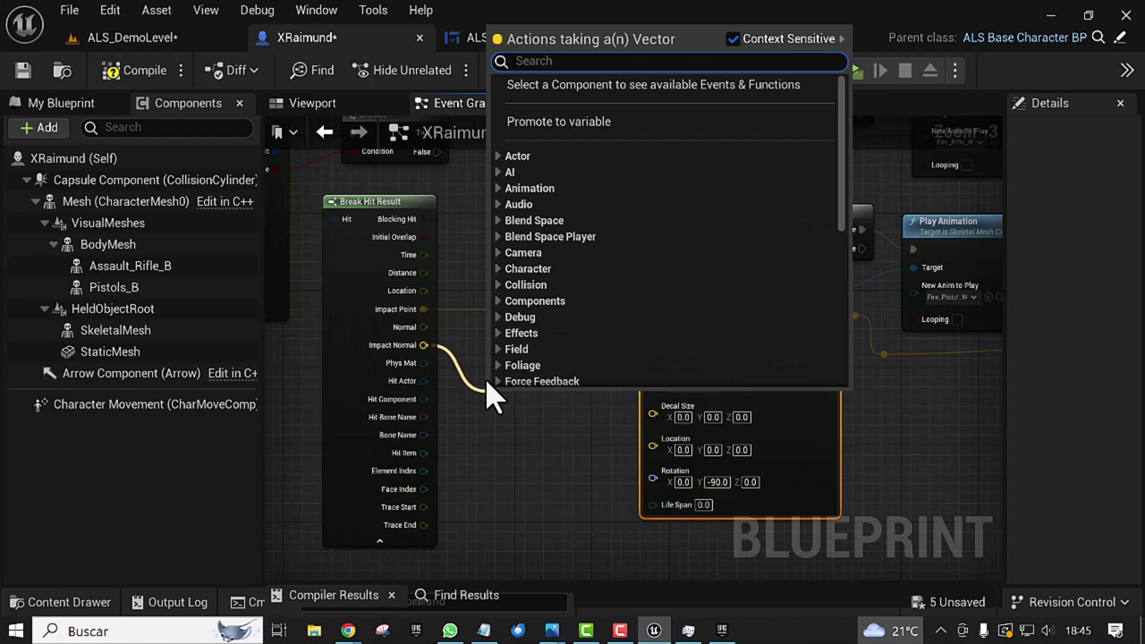
type("x")
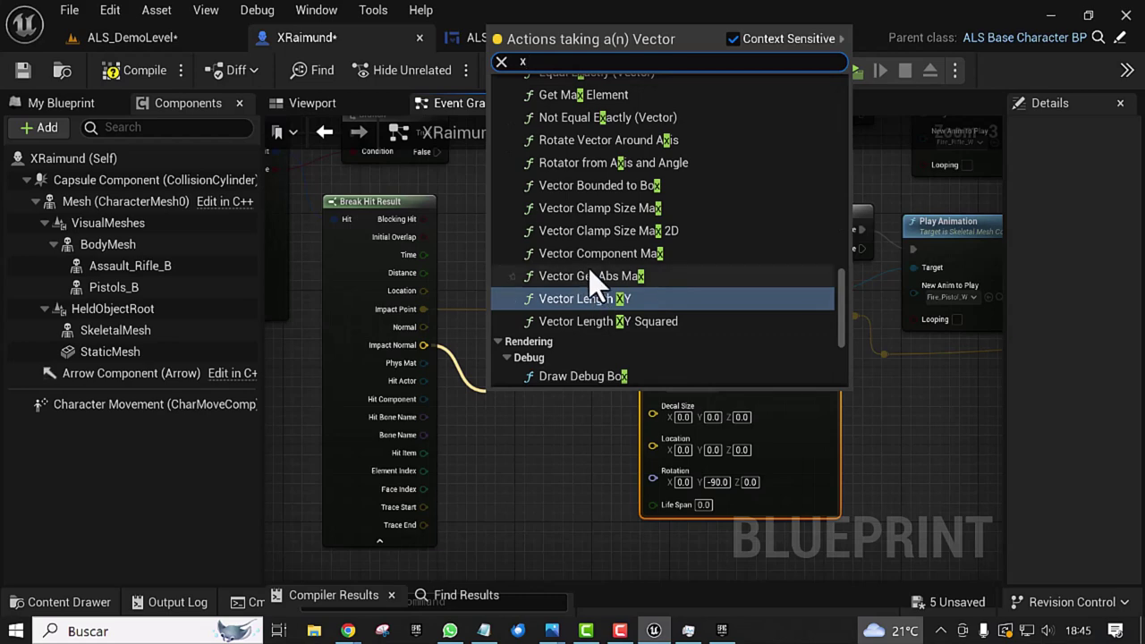
key("BackSpace")
type("ve")
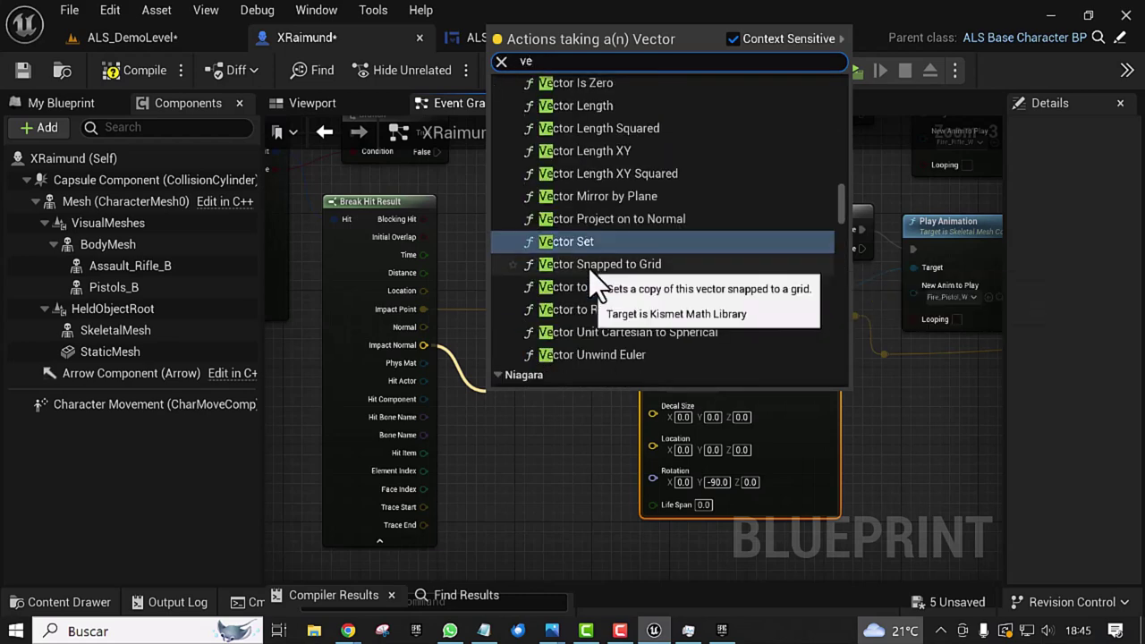
type("c")
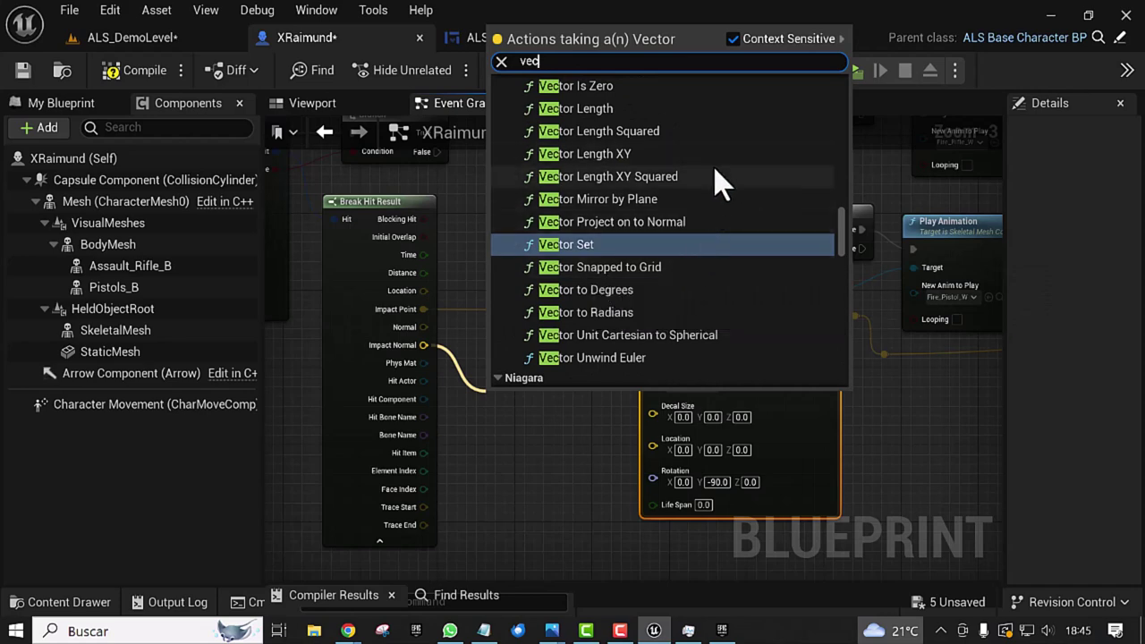
scroll(725, 179, "up", 3)
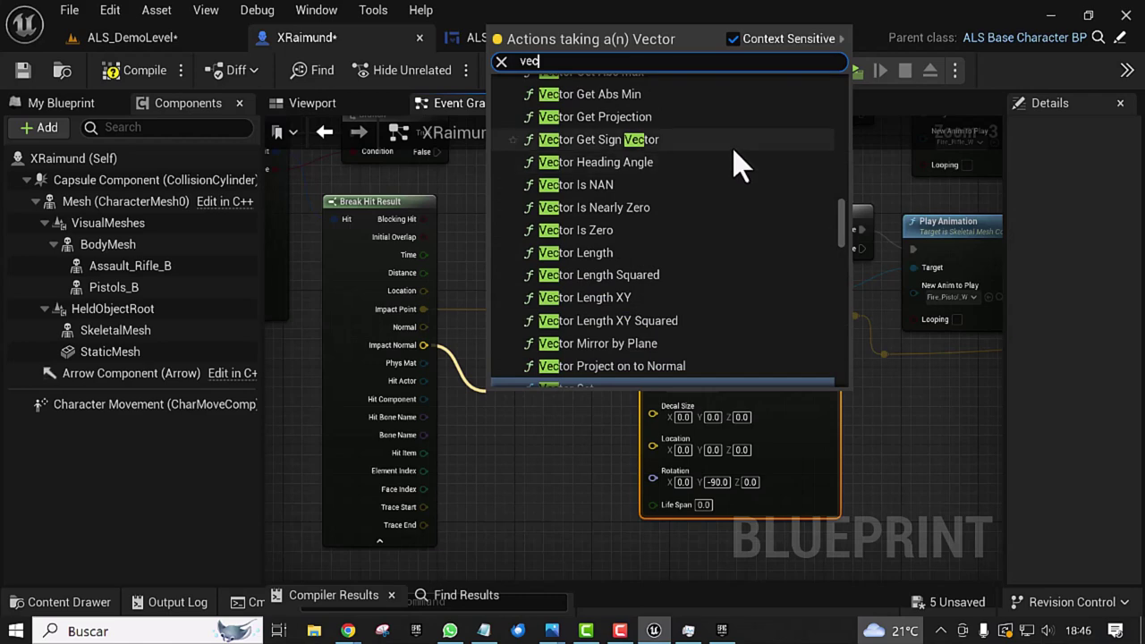
scroll(735, 161, "up", 2)
scroll(737, 148, "up", 2)
scroll(733, 130, "up", 1)
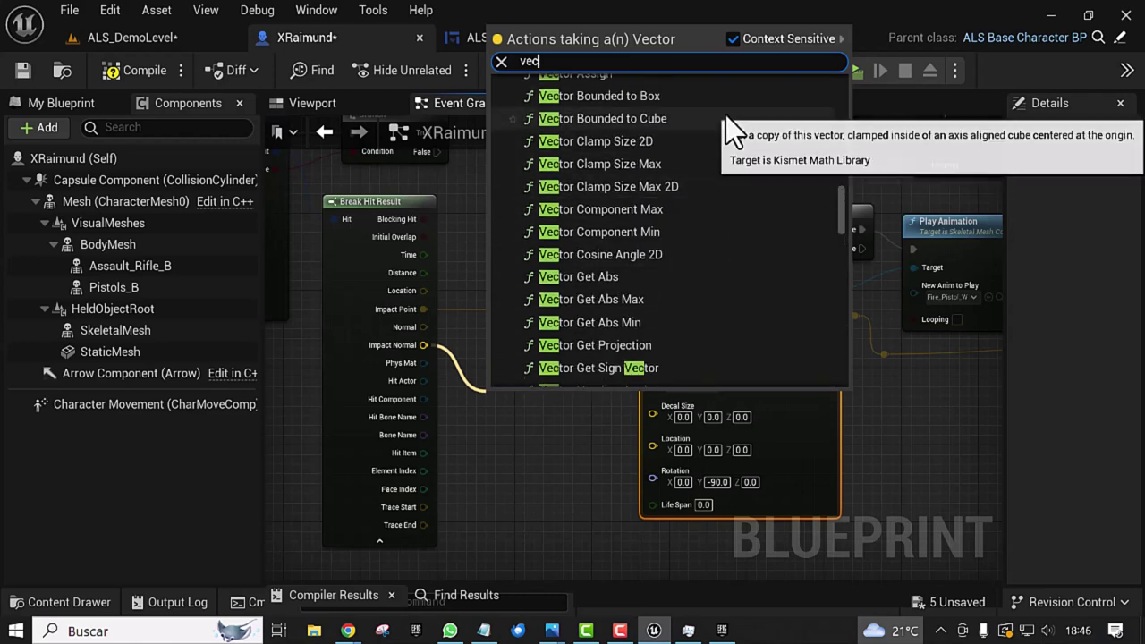
type("t")
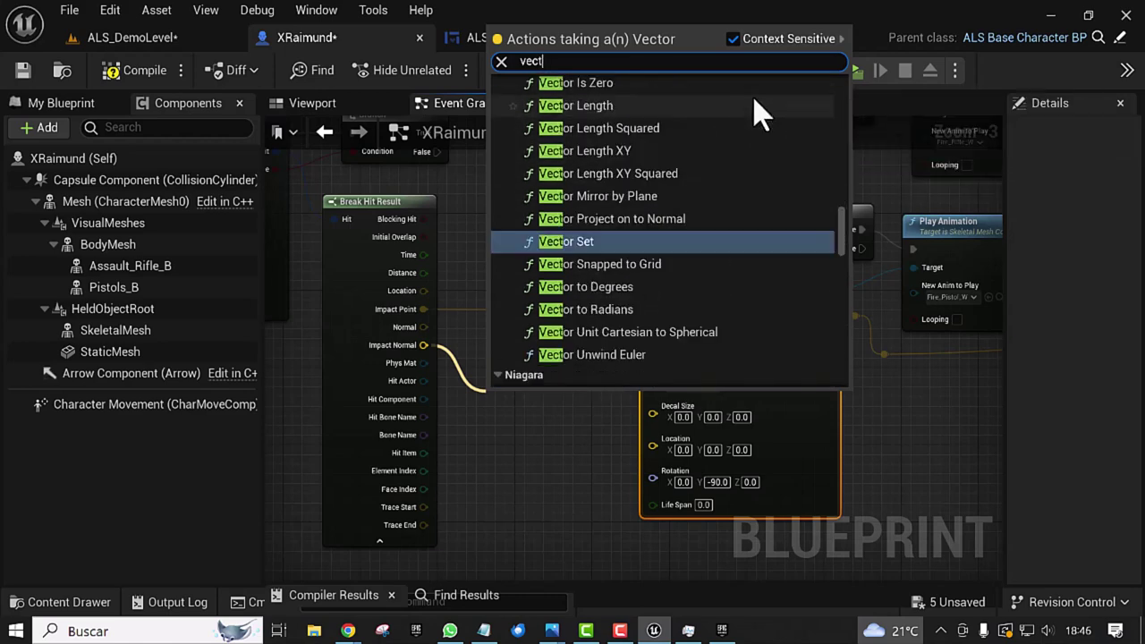
type("or")
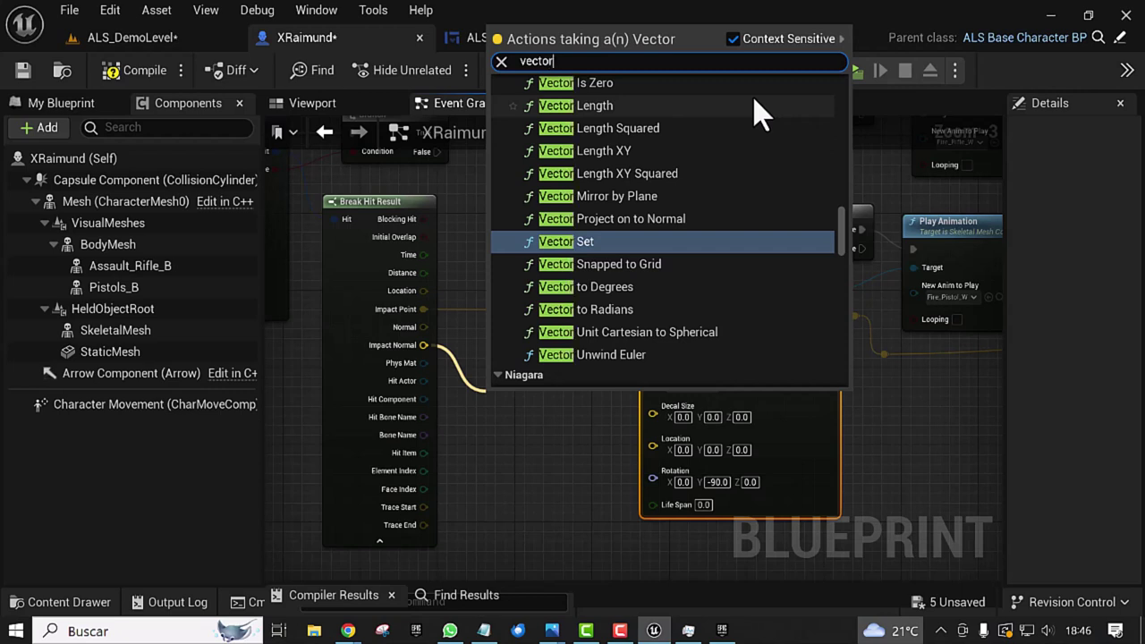
type("x")
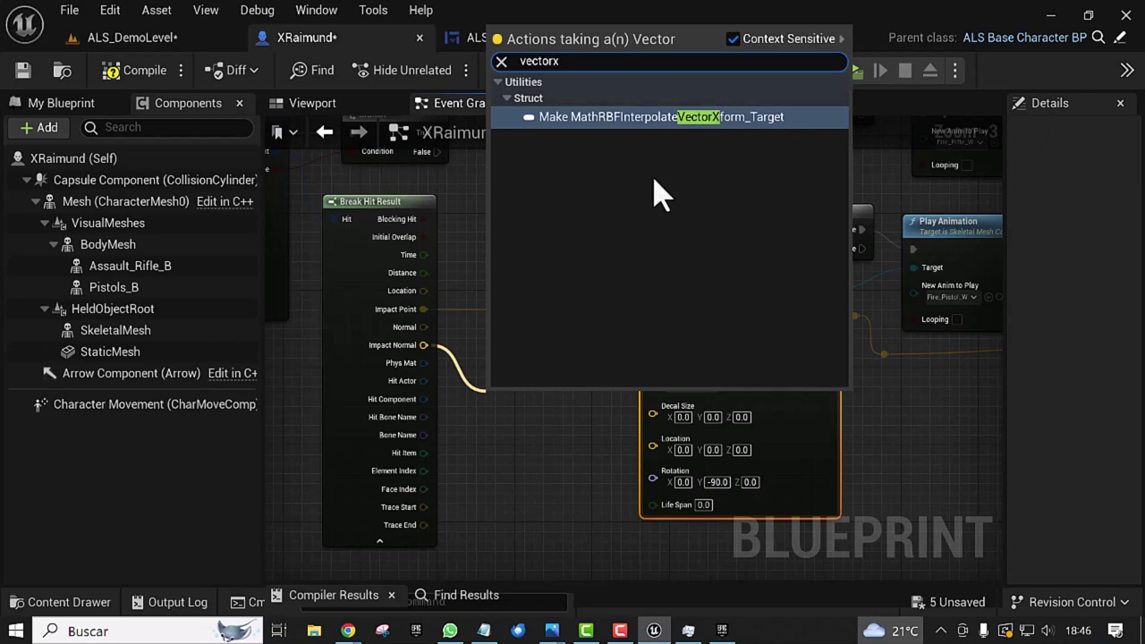
left_click(643, 208)
left_click(506, 413)
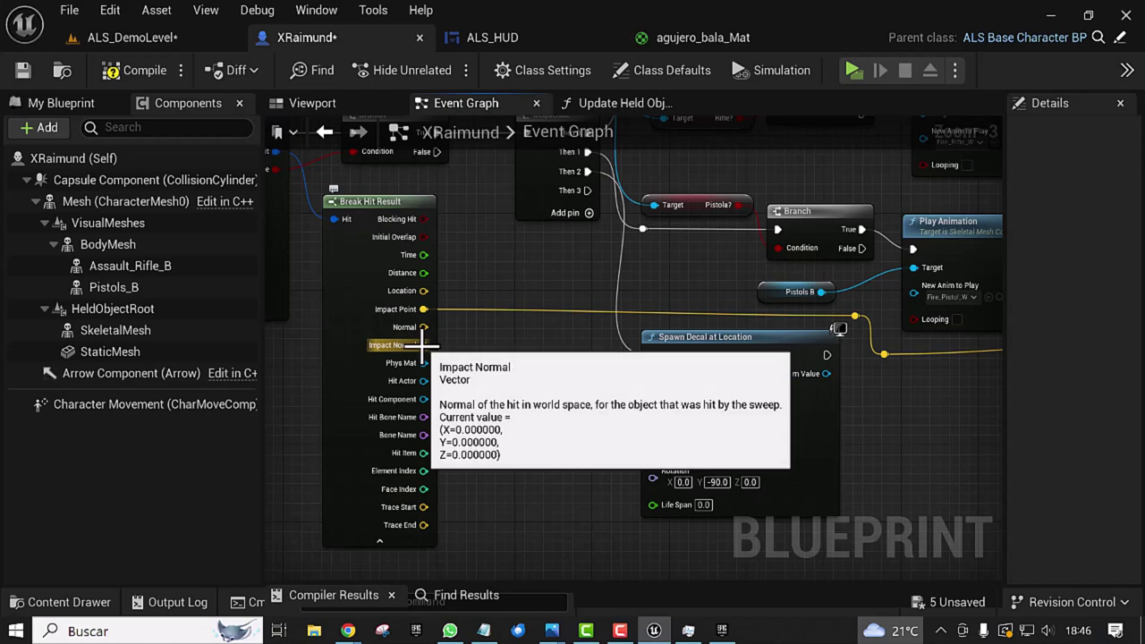
Step: Add a Rotation From X Vector node fed by the Break Hit Result's Impact Normal
left_click_drag(424, 345, 479, 408)
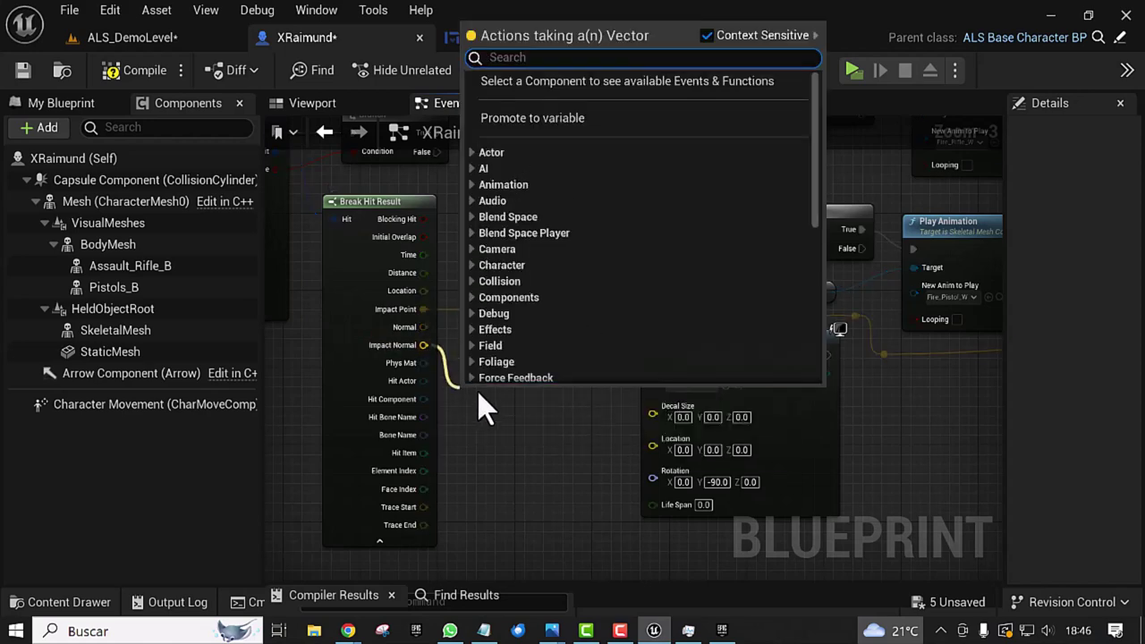
type("x")
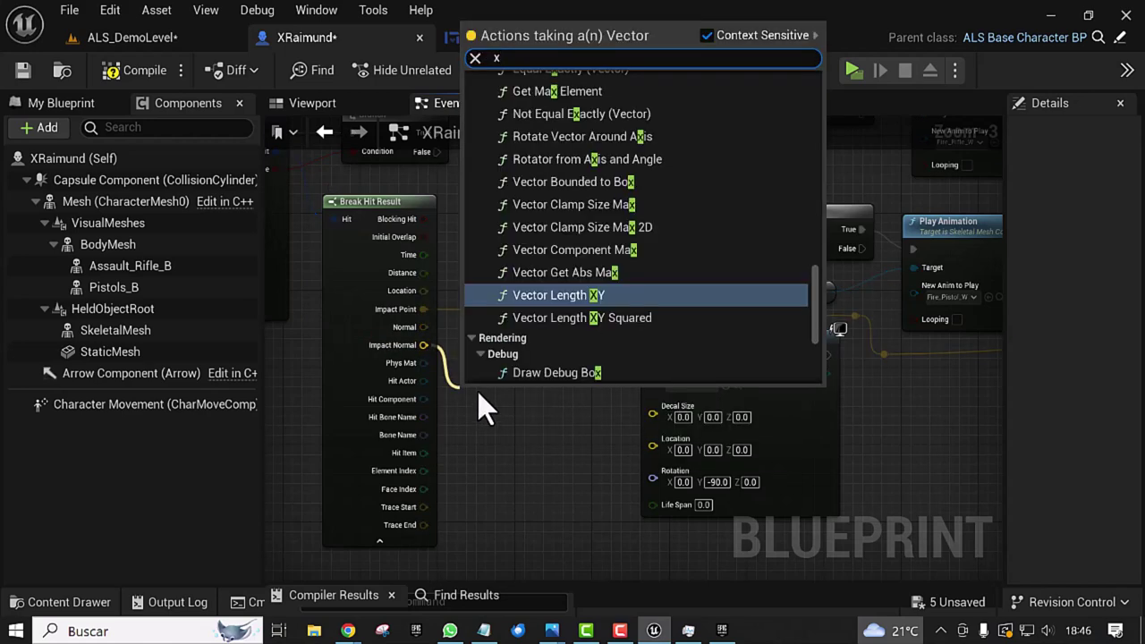
type("vect")
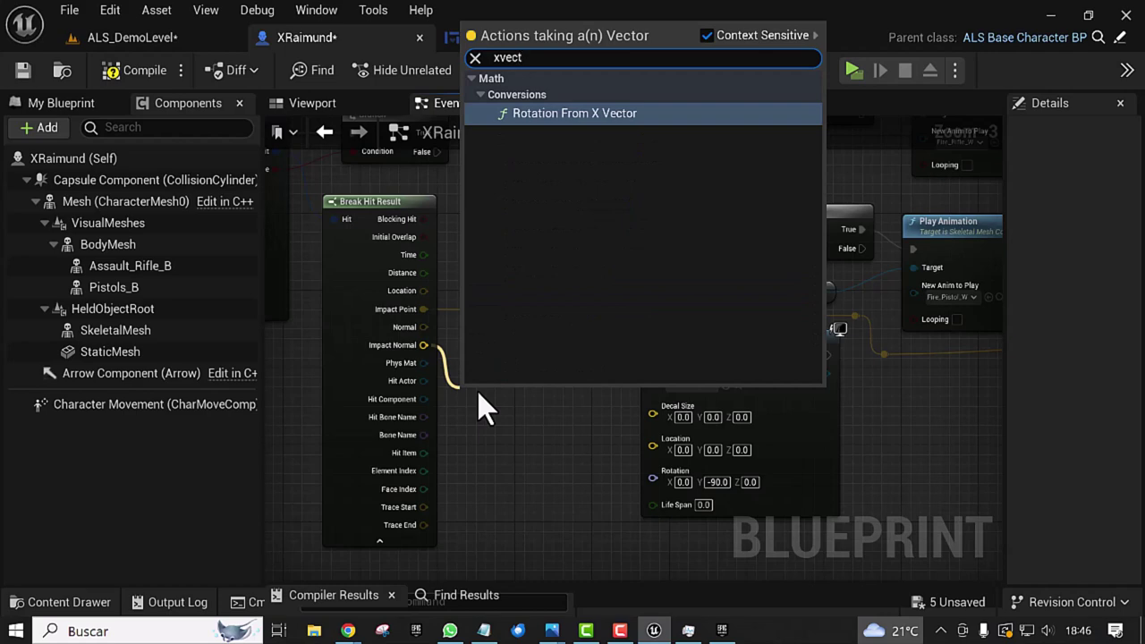
left_click(595, 114)
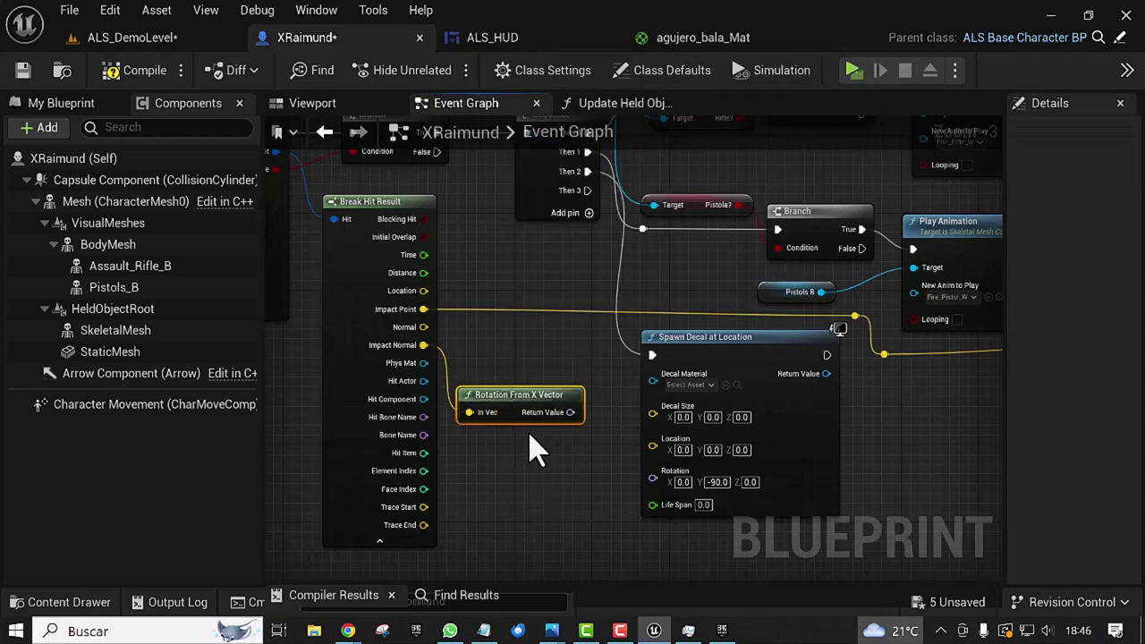
Step: Wire the Rotation From X Vector result to the decal's Rotation and Impact Point to Location
right_click_drag(530, 448, 565, 389)
left_click_drag(539, 360, 558, 427)
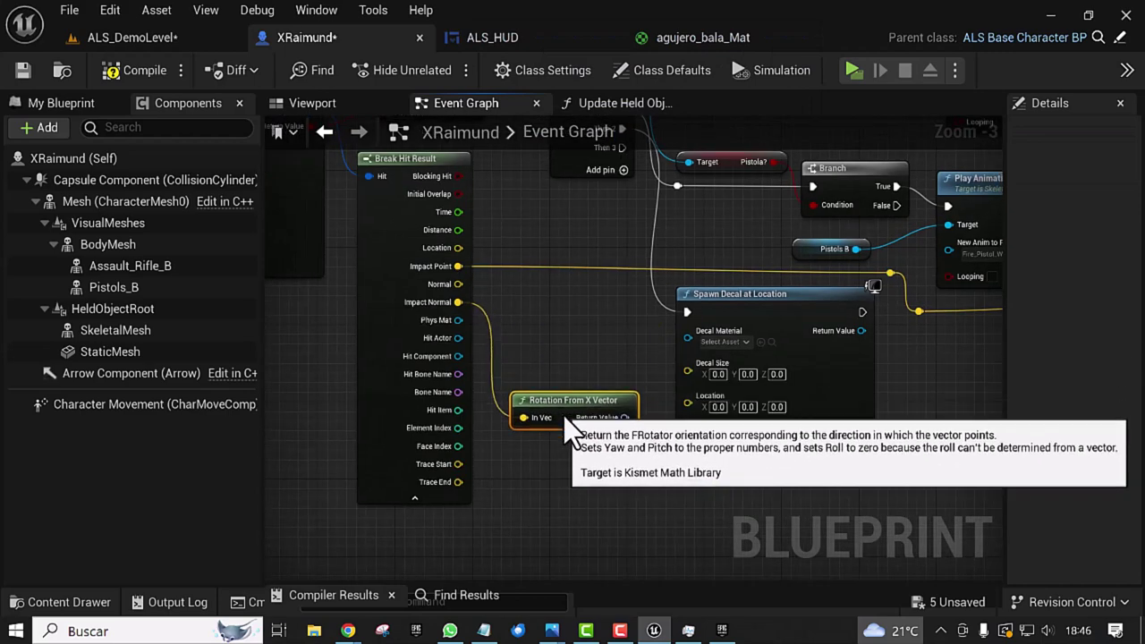
right_click_drag(566, 510, 550, 460)
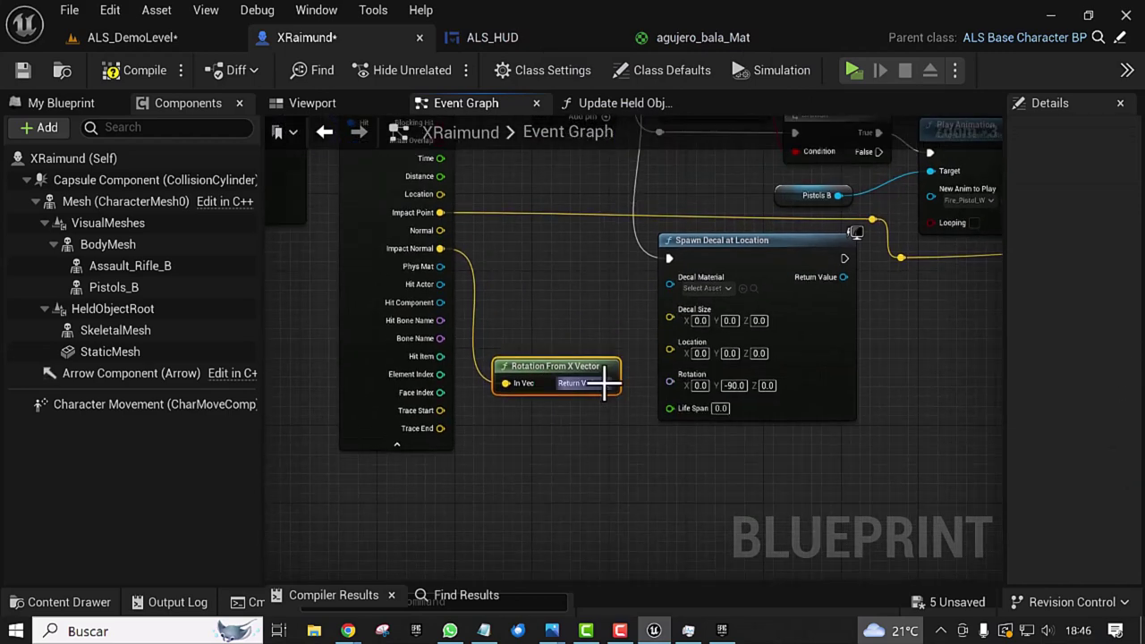
left_click_drag(607, 383, 673, 385)
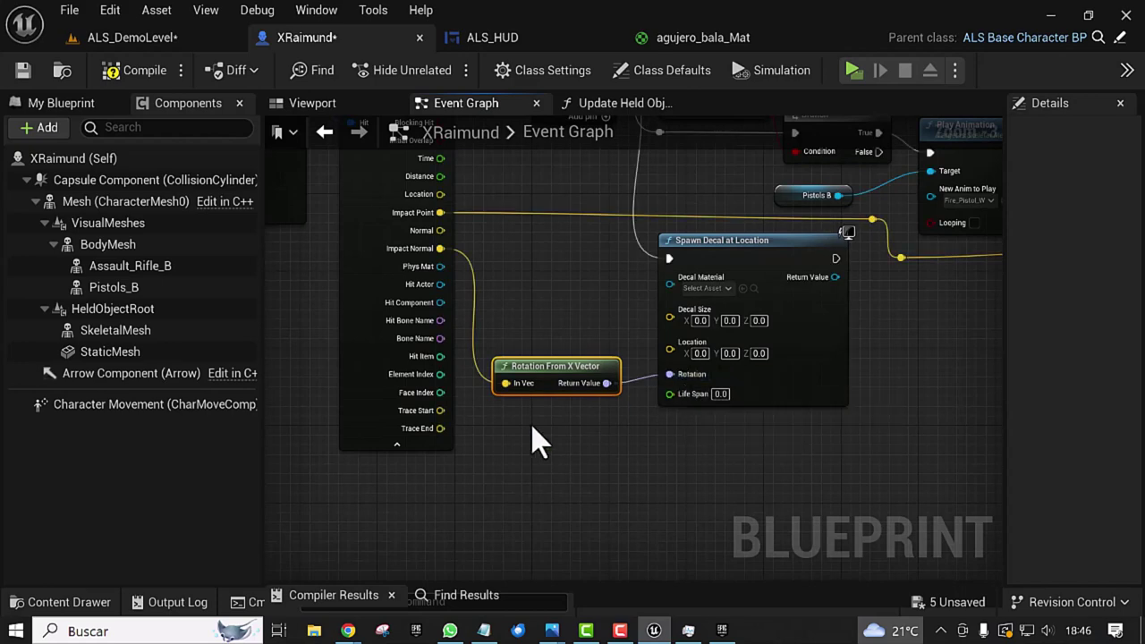
right_click_drag(505, 429, 493, 460)
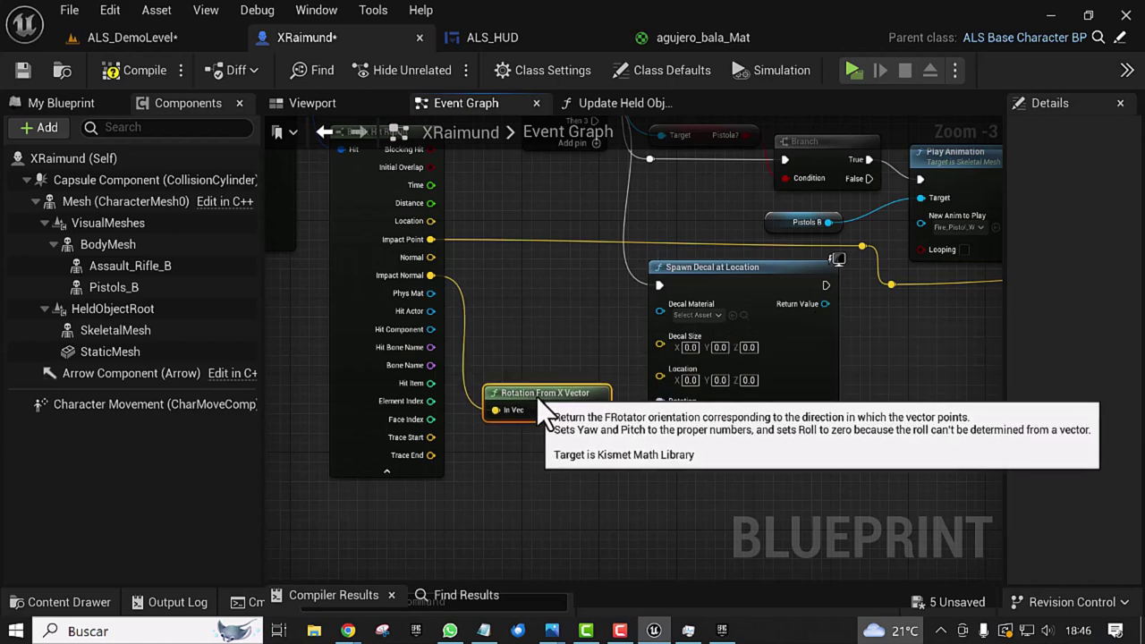
mouse_move(546, 306)
right_mouse_down()
mouse_move(505, 304)
mouse_move(510, 296)
right_mouse_up()
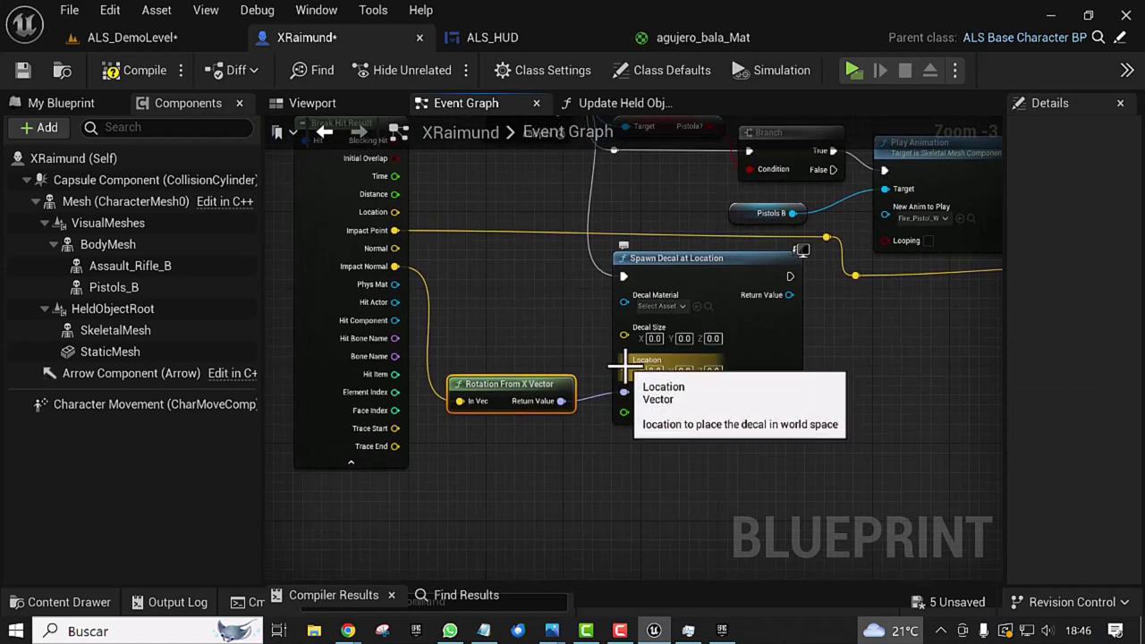
mouse_move(624, 367)
left_mouse_down()
mouse_move(392, 231)
mouse_move(398, 244)
left_mouse_up()
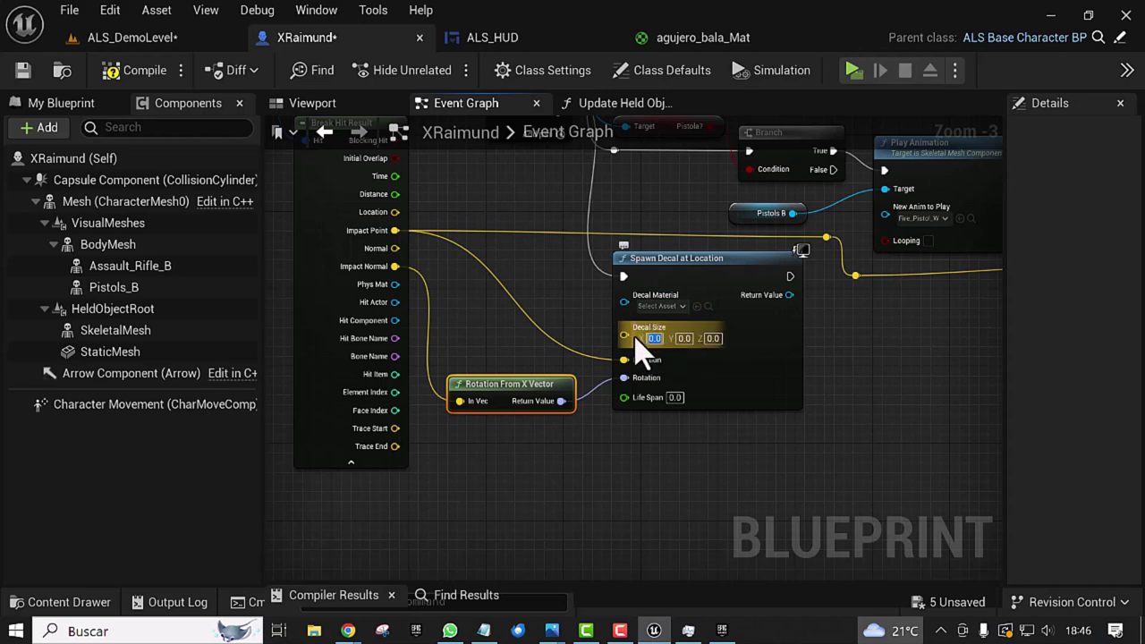
Step: Set the decal's Decal Size X, Y and Z to 10 and Life Span to 80
left_click(654, 338)
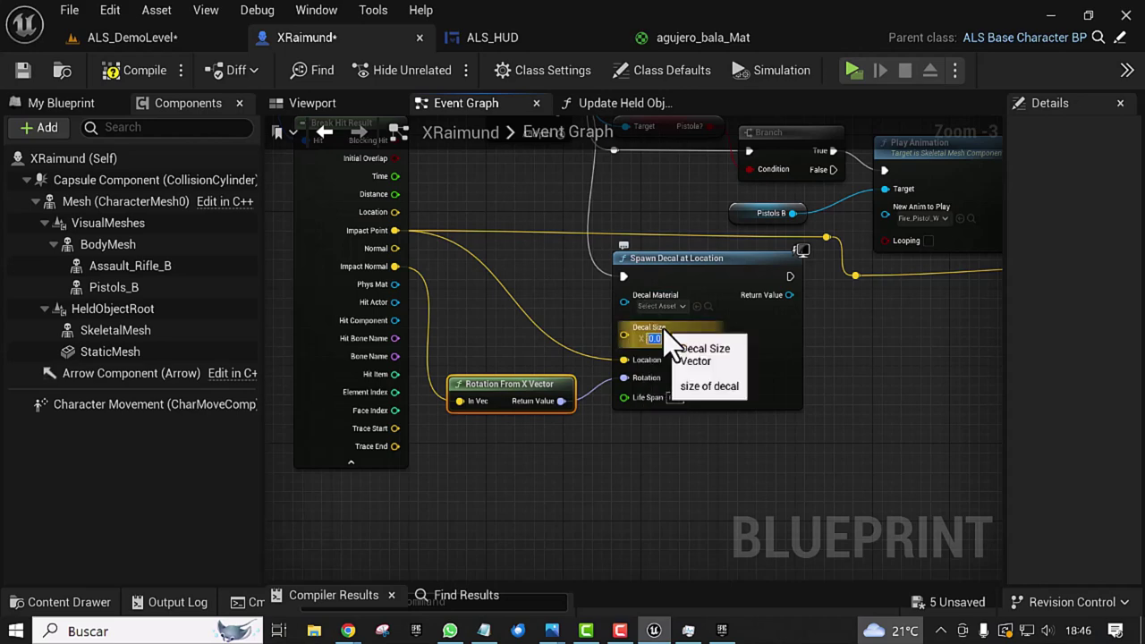
type("10")
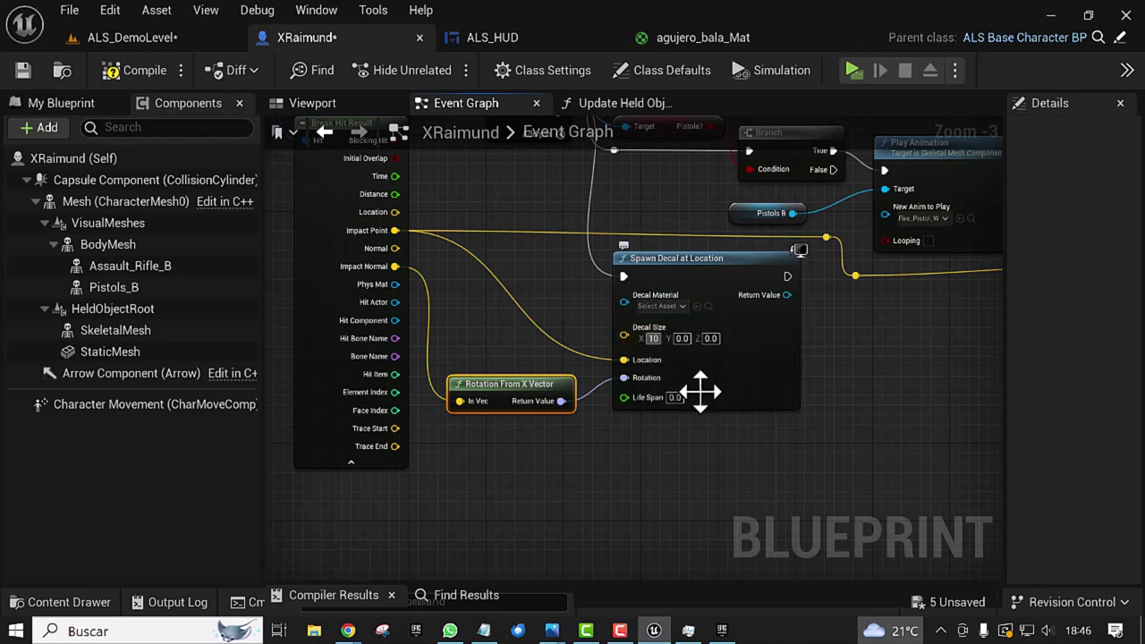
left_click(682, 338)
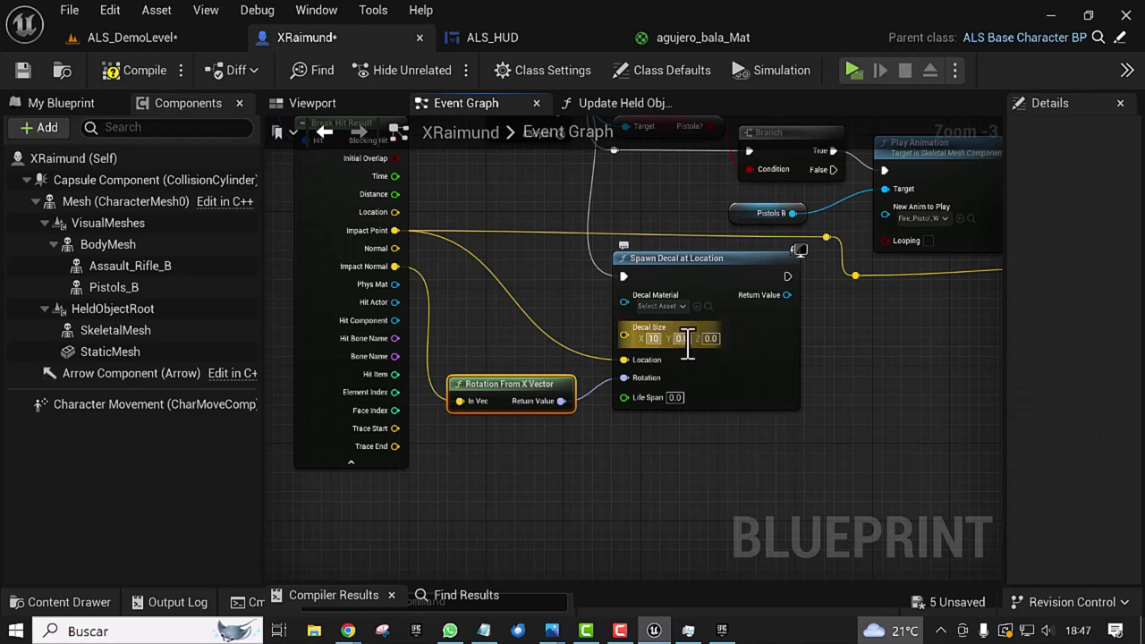
left_click(684, 339)
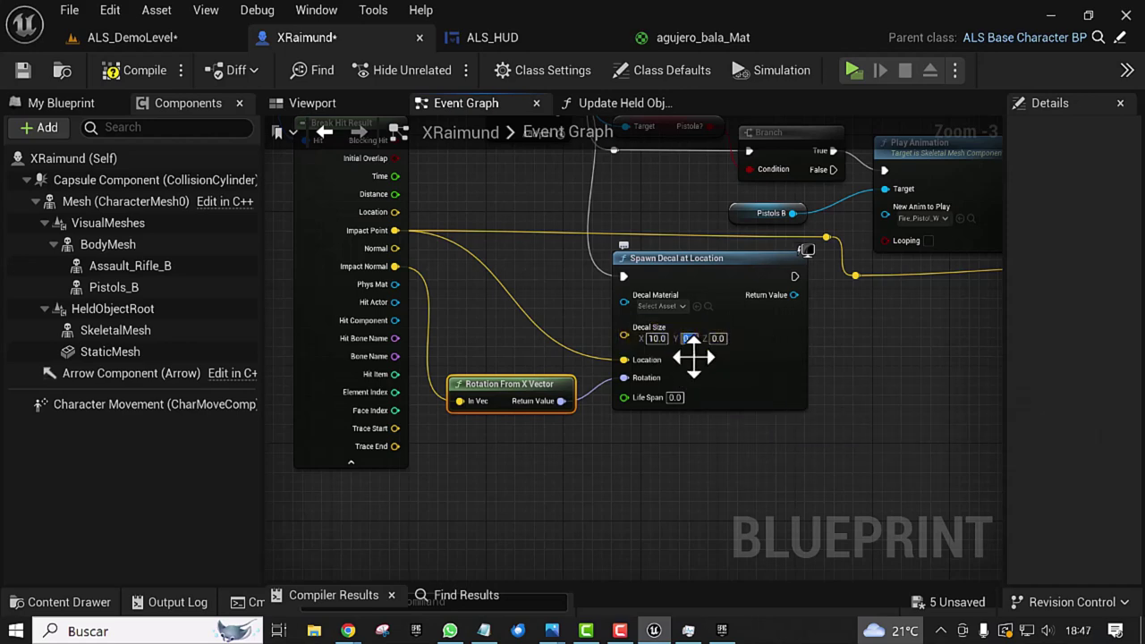
type("10")
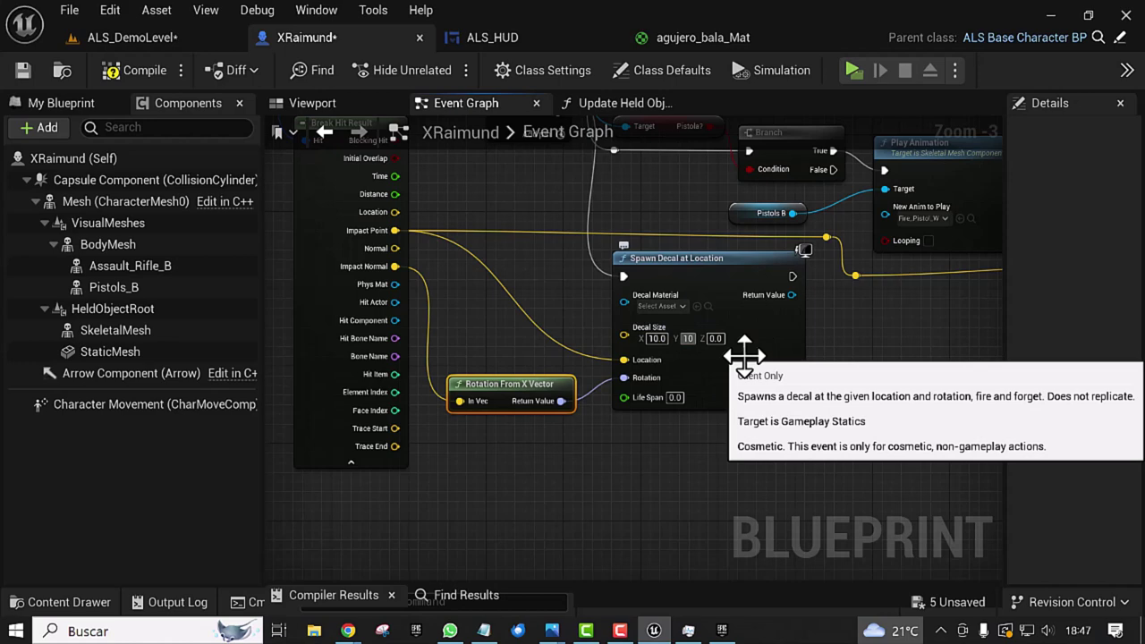
left_click(716, 339)
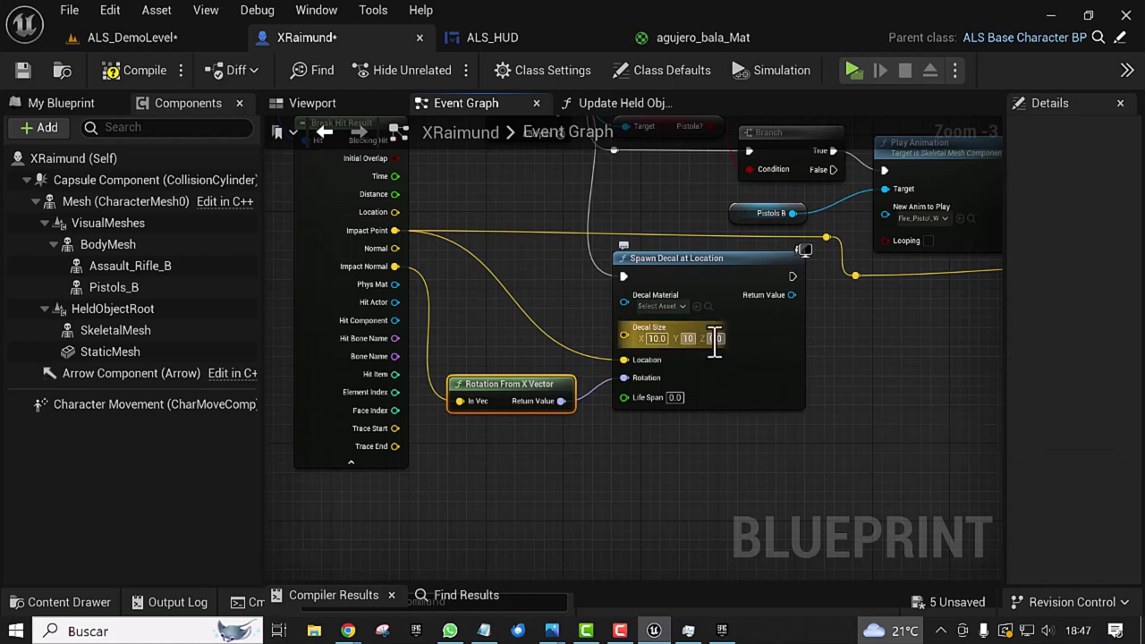
type("1")
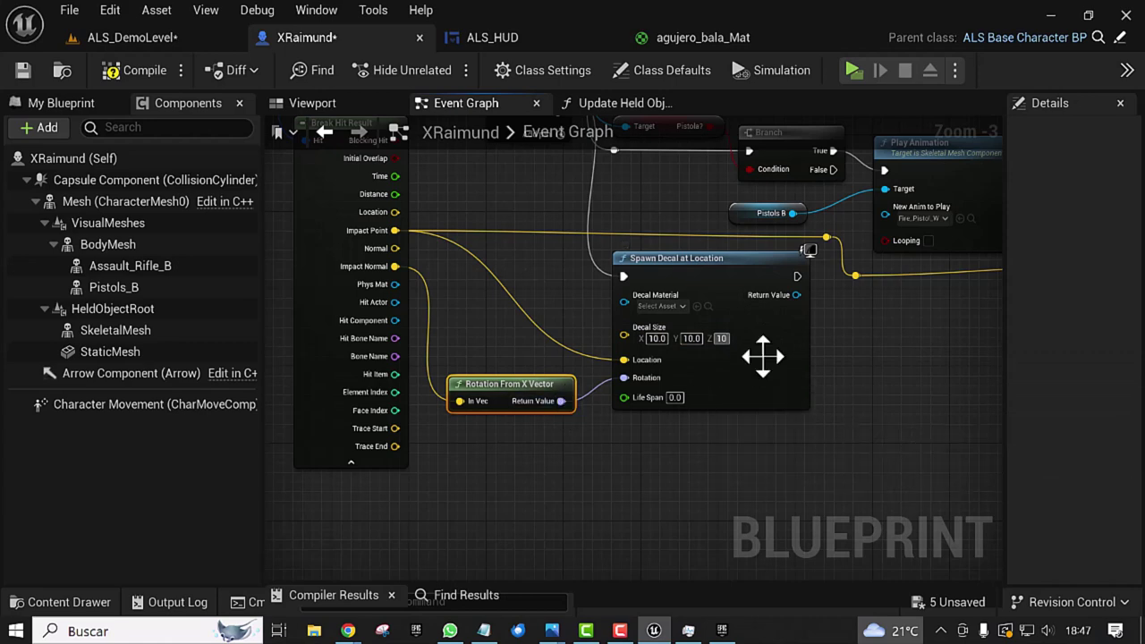
left_click(670, 398)
type("8")
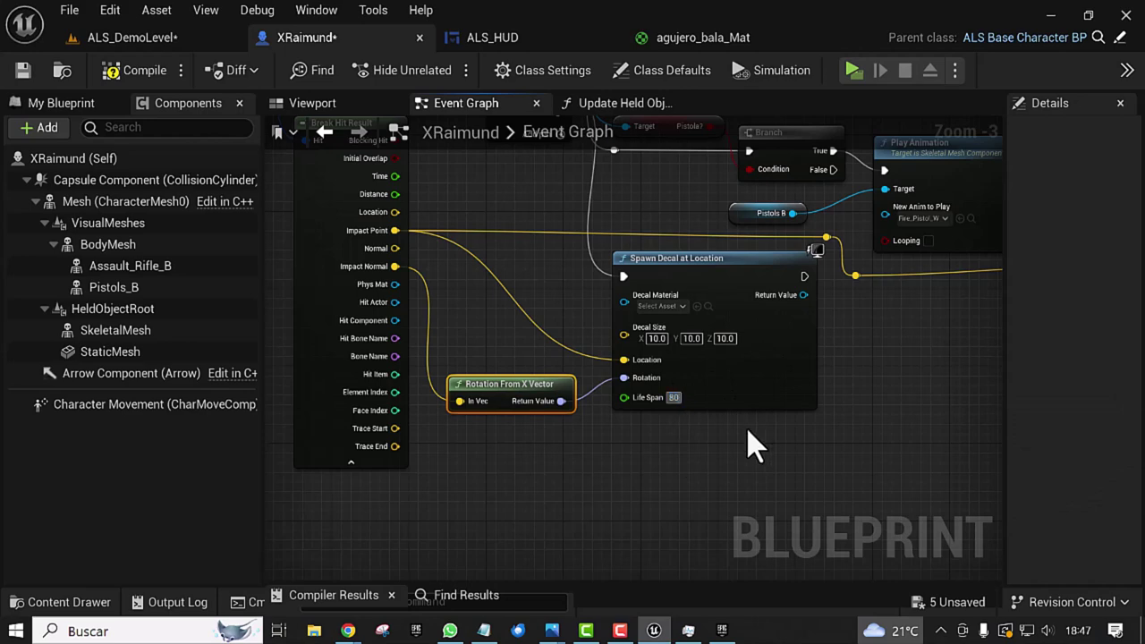
left_click(689, 470)
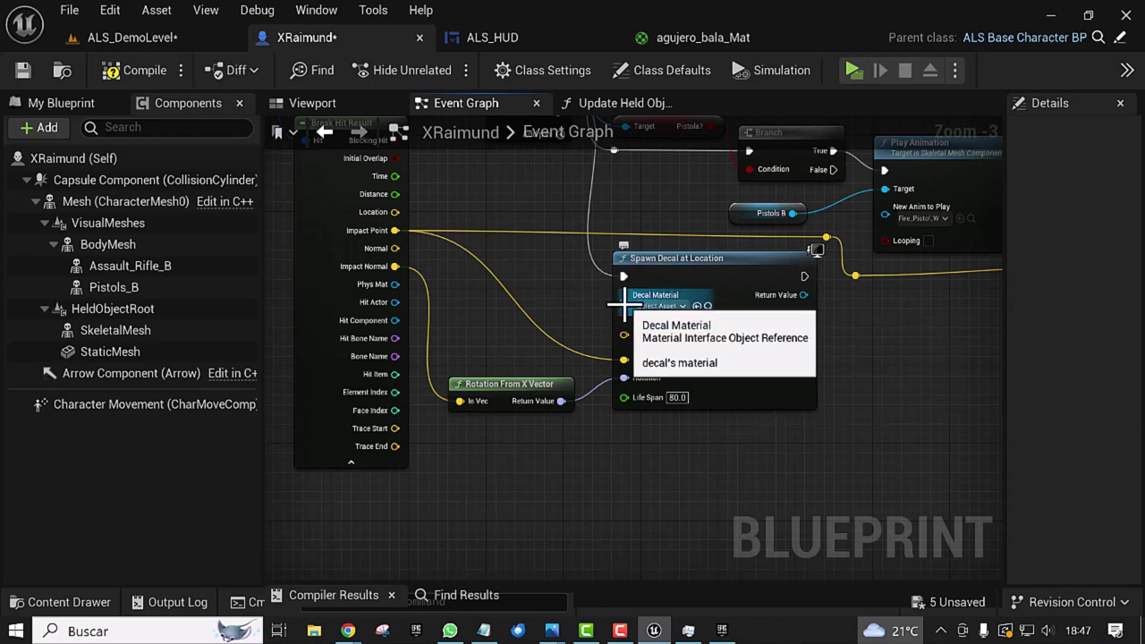
Step: Assign agujero_bala_Mat as the decal's Decal Material, then compile and save XRaimund
key("ctrl+space")
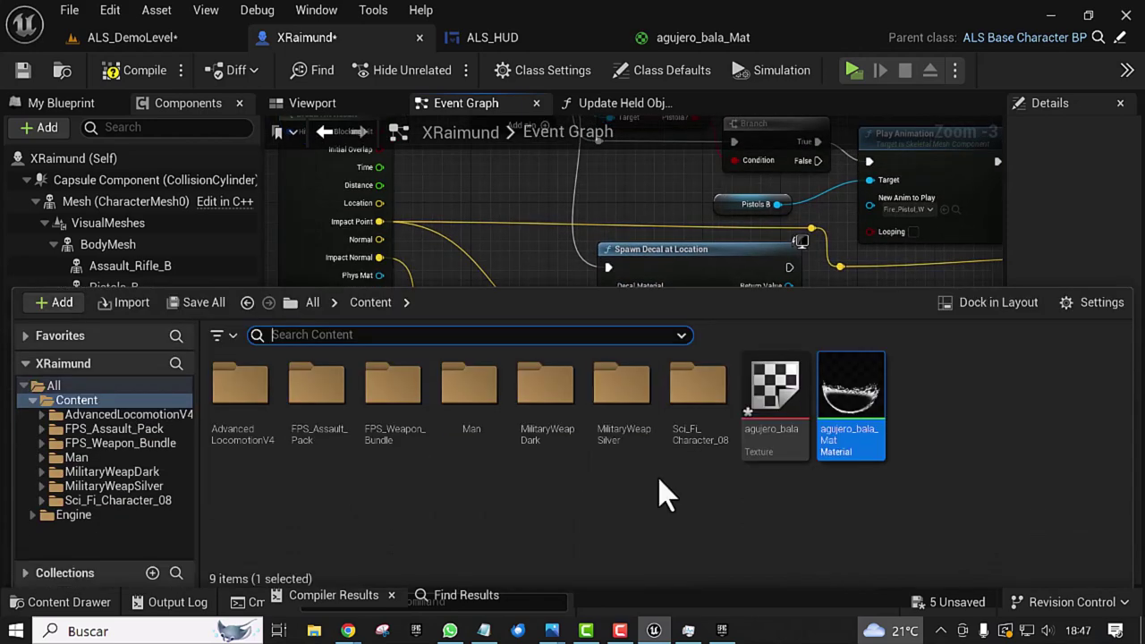
left_click(852, 386)
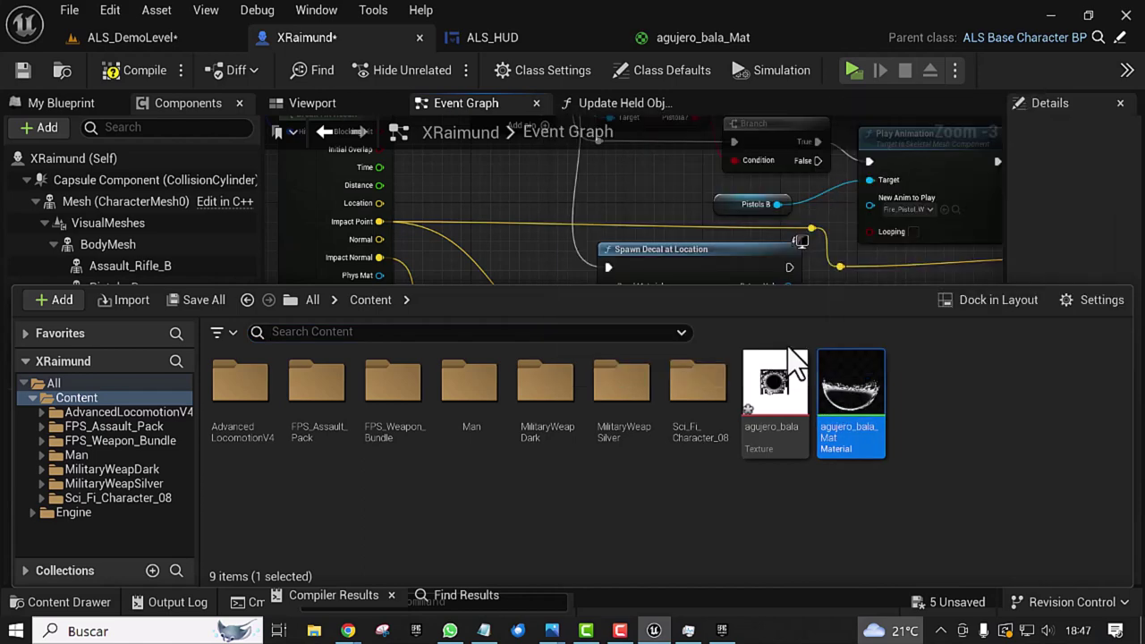
left_click(656, 285)
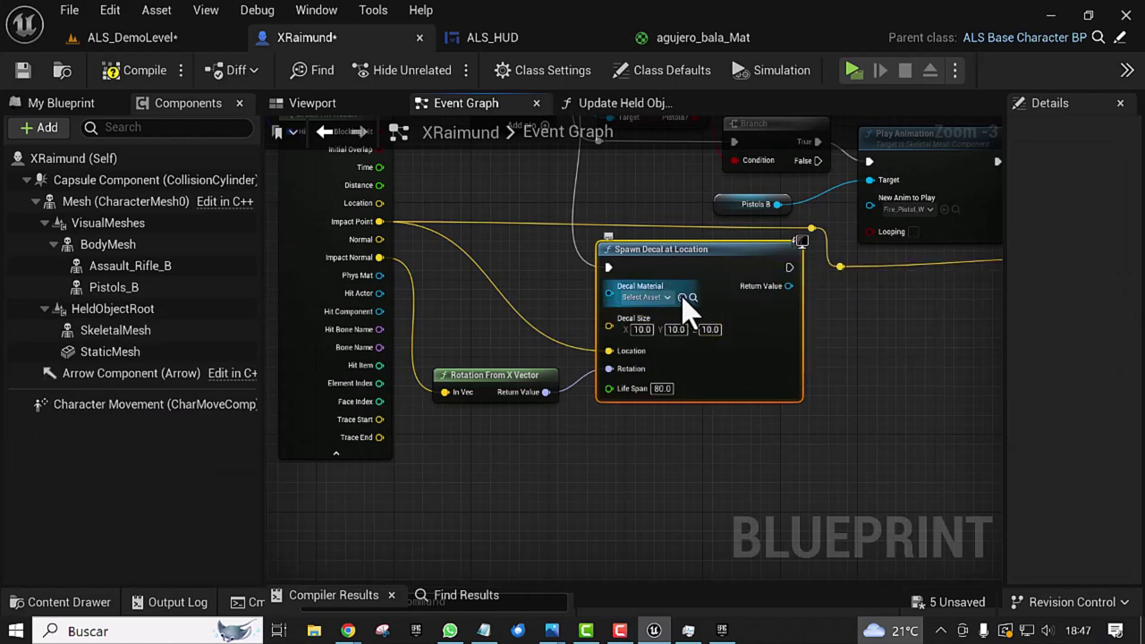
left_click(684, 299)
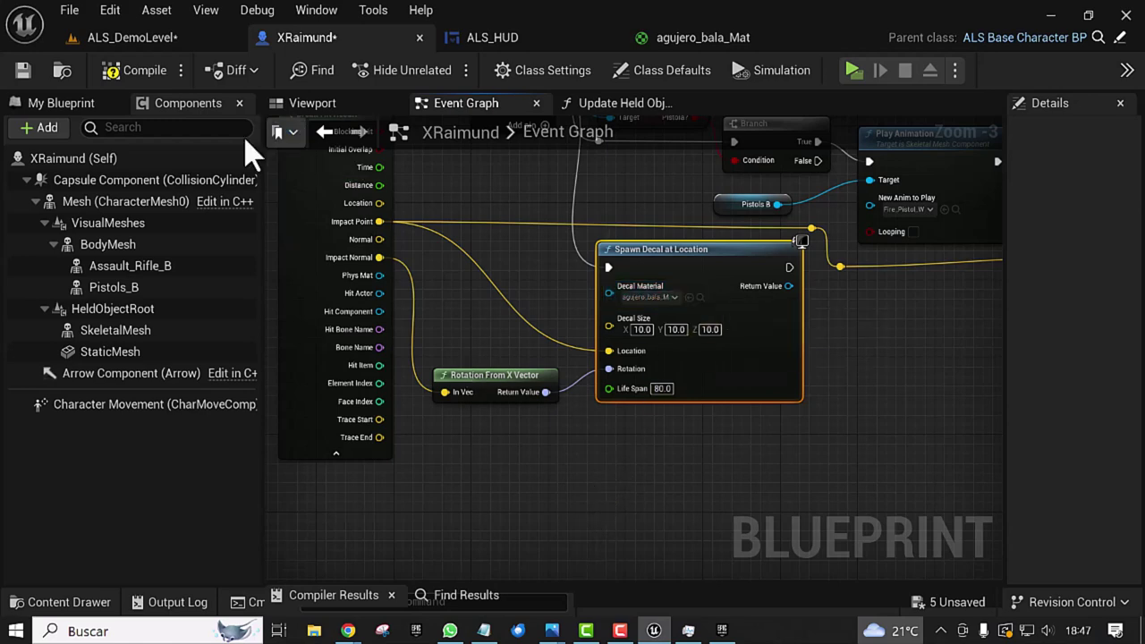
left_click(121, 73)
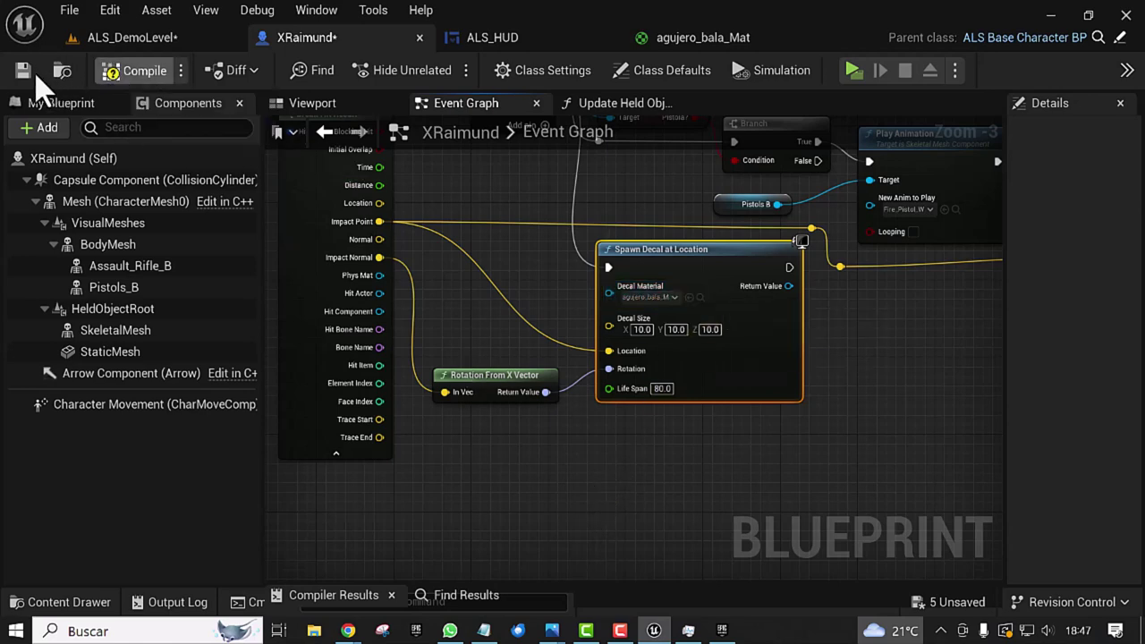
left_click(21, 76)
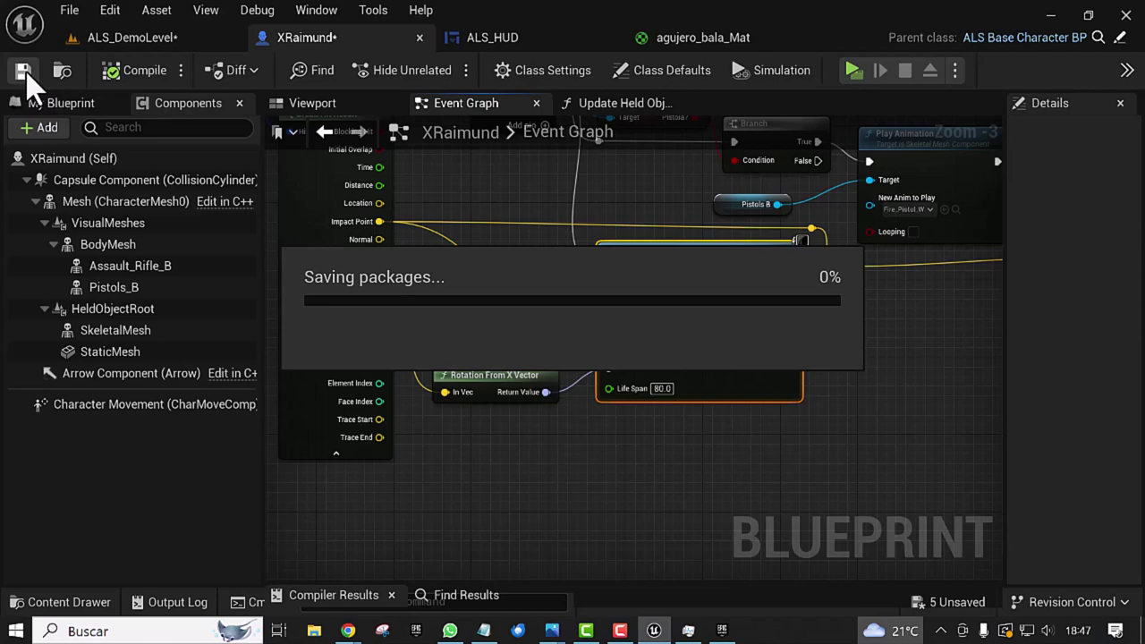
Step: Switch to the ALS_DemoLevel tab and launch a standalone play-test of the level
left_click(117, 40)
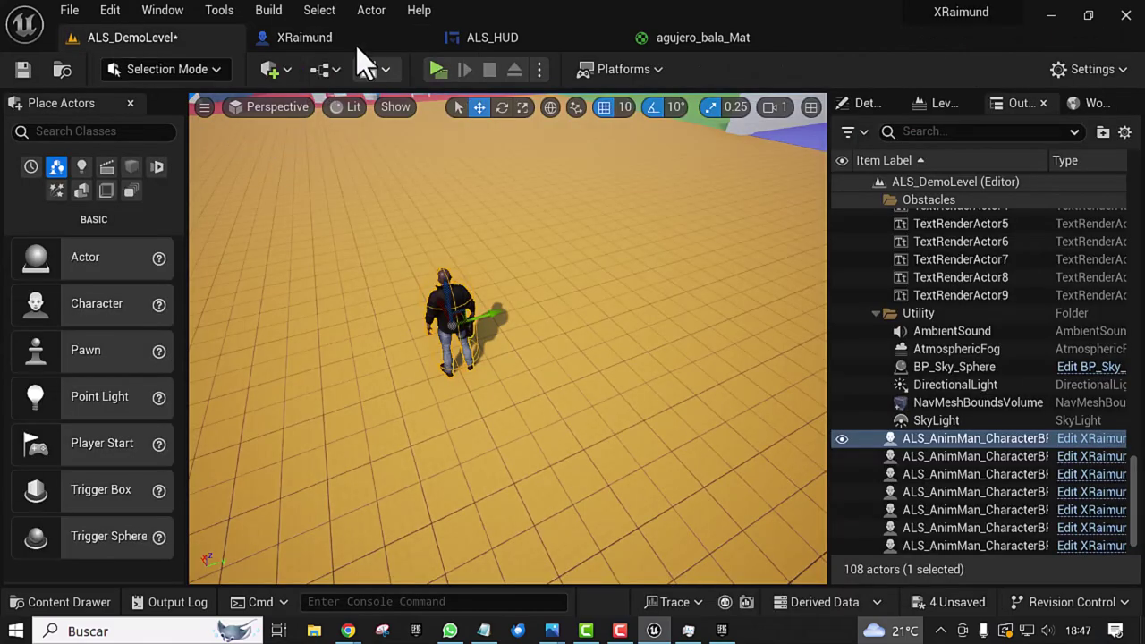
right_click_drag(472, 246, 417, 111)
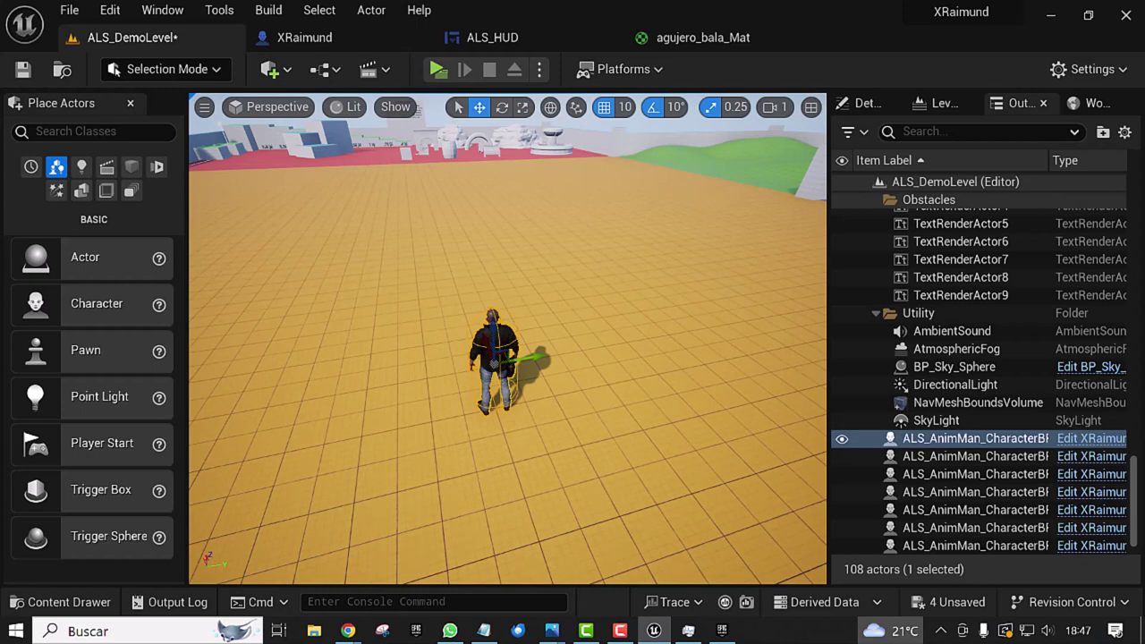
left_click(437, 70)
Step: Hide the help panel, equip the Rifle from the Q overlay menu, and aim crouched
left_click(566, 222)
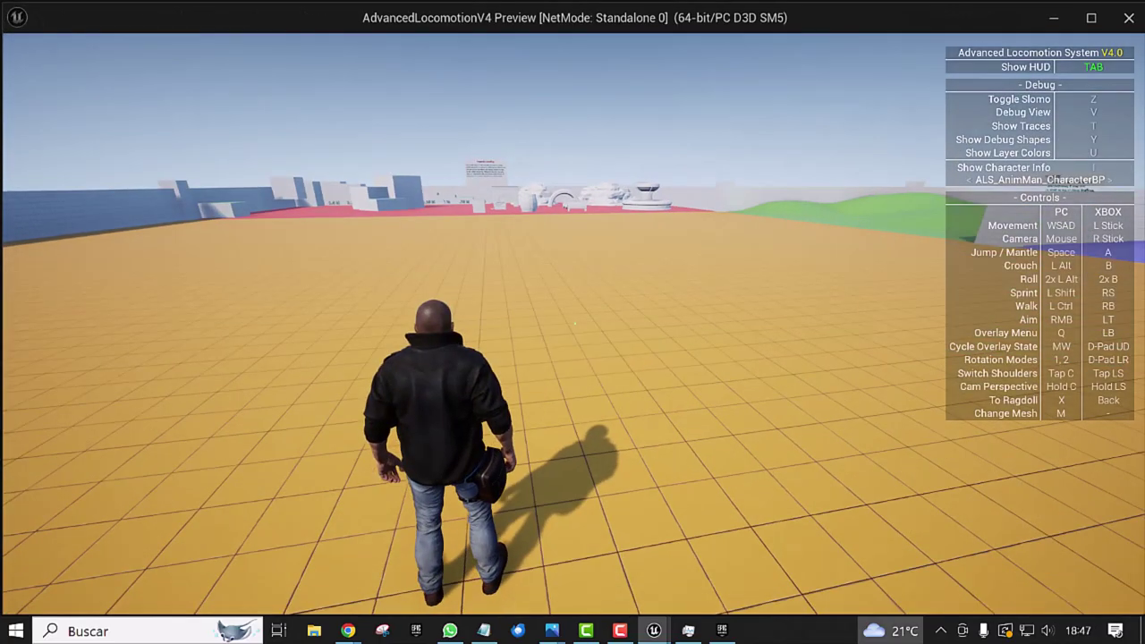
key("Tab")
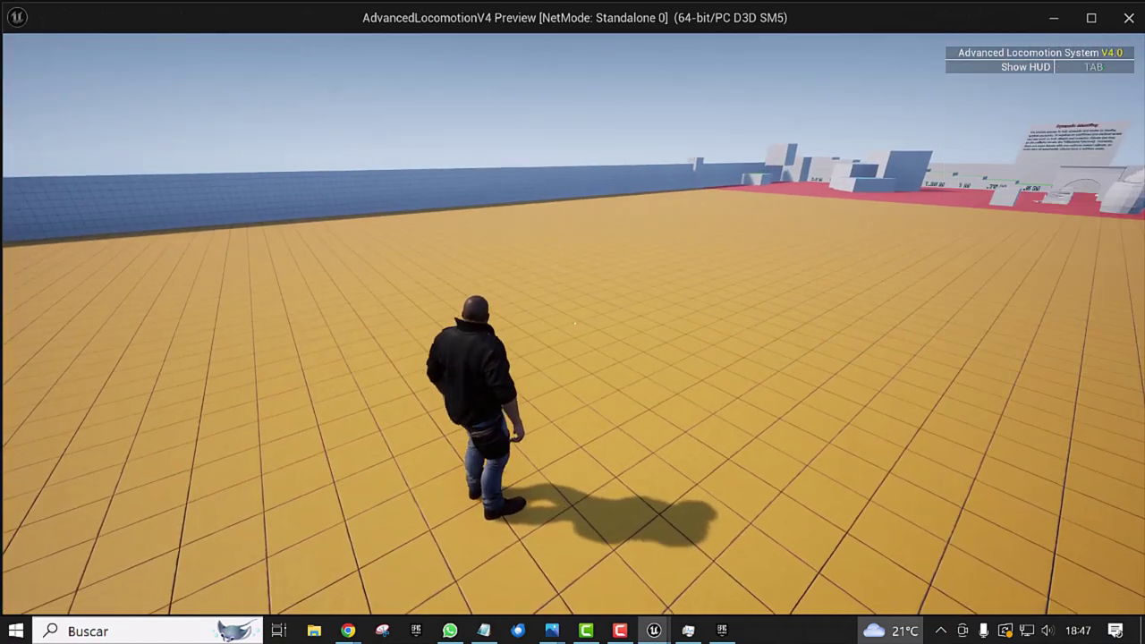
key("q")
scroll(573, 322, "down", 2)
scroll(573, 323, "down", 2)
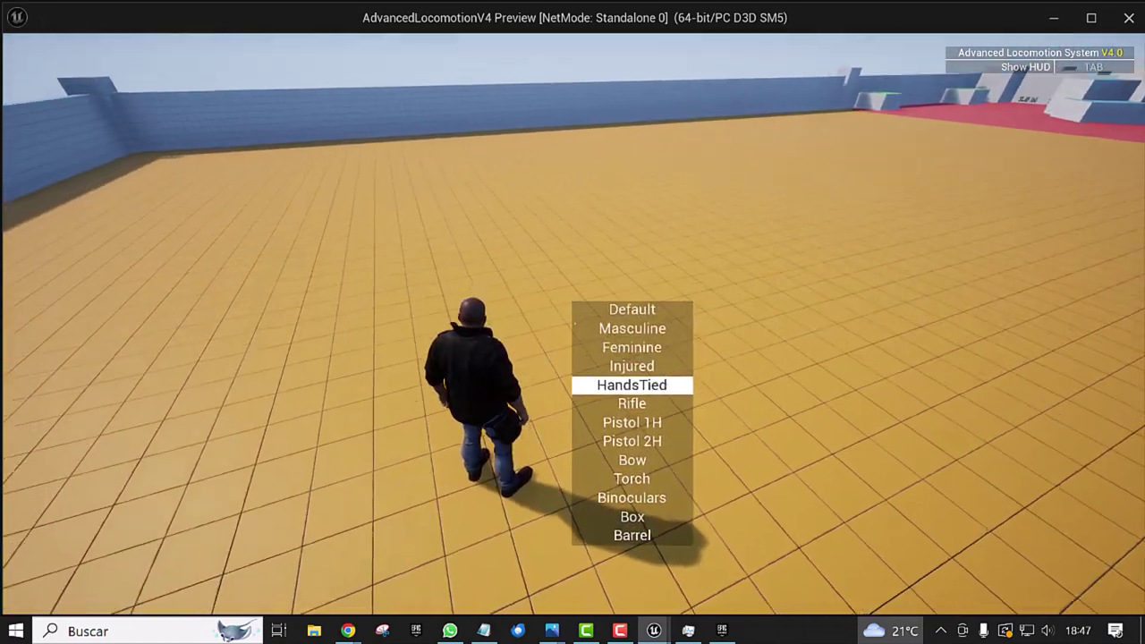
scroll(572, 322, "down", 1)
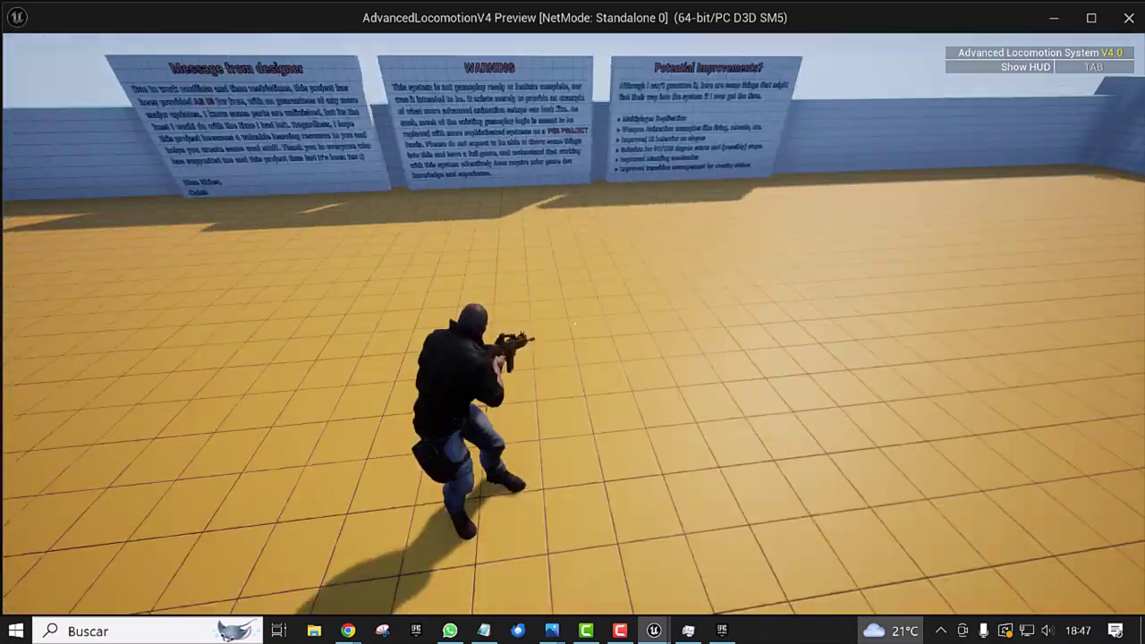
key("c")
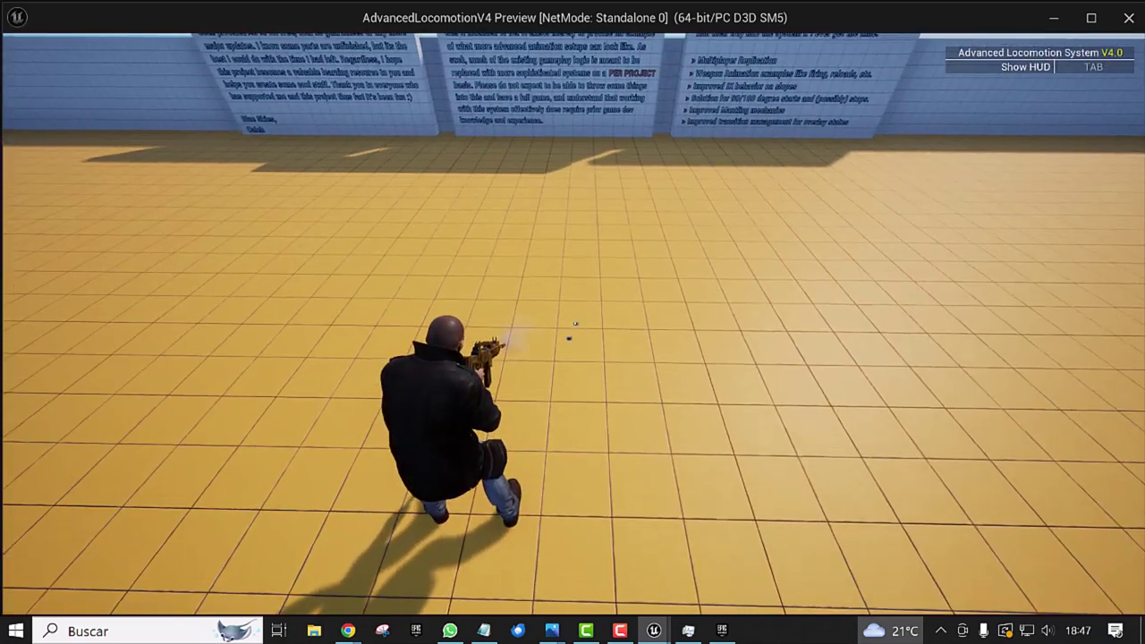
Step: Fire six rifle shots at the floor to leave bullet holes, then walk forward
left_click(573, 322)
left_click(573, 322)
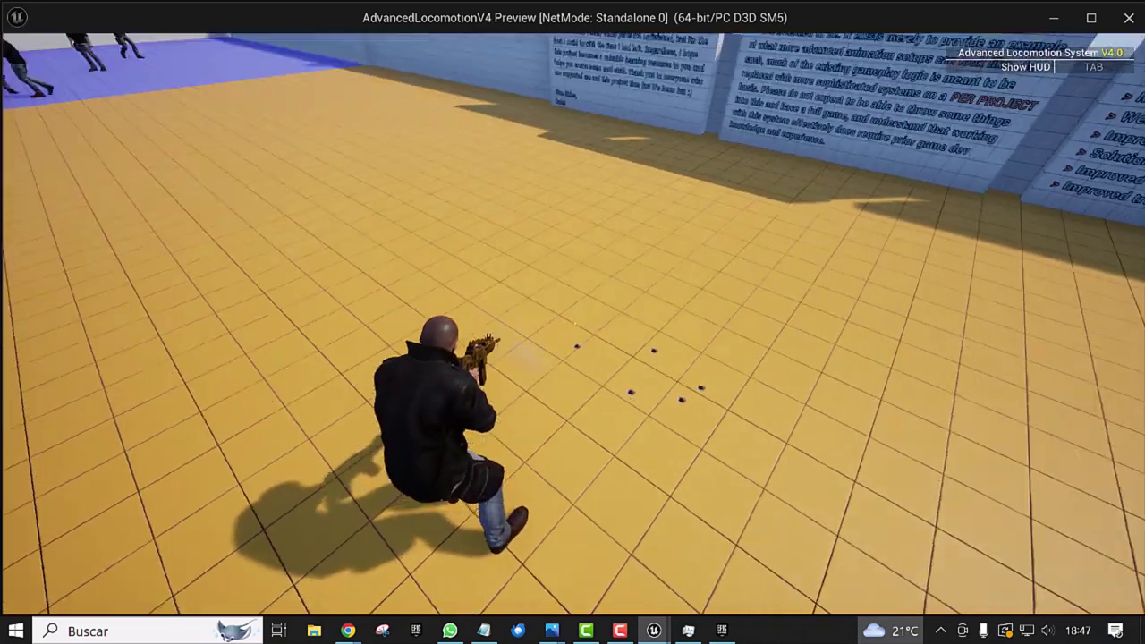
left_click(573, 322)
left_click(572, 322)
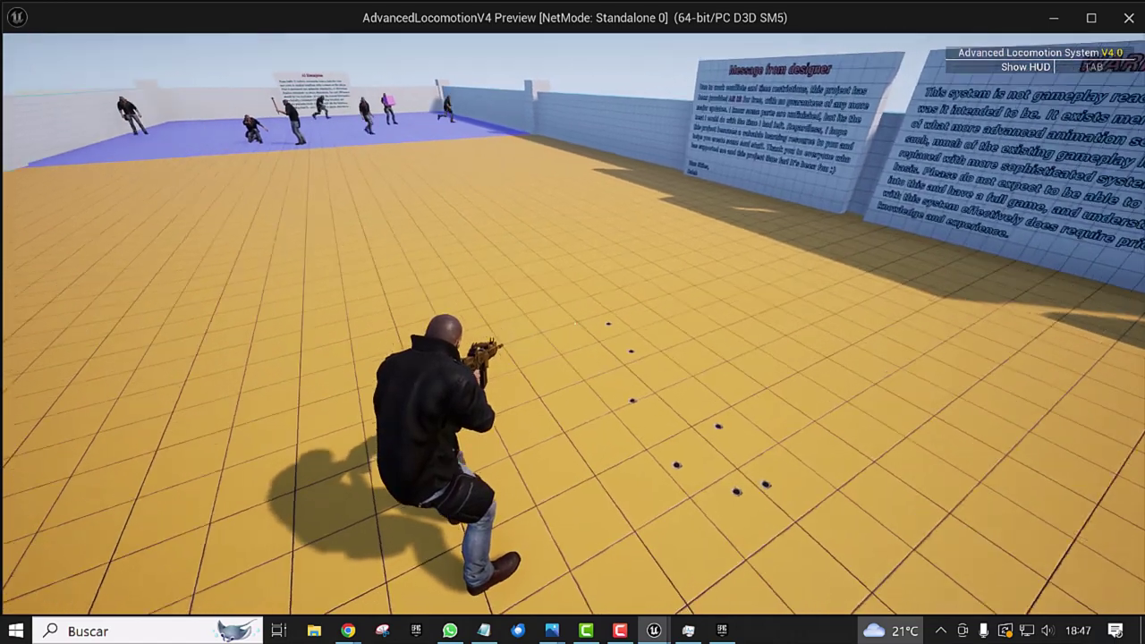
left_click(573, 322)
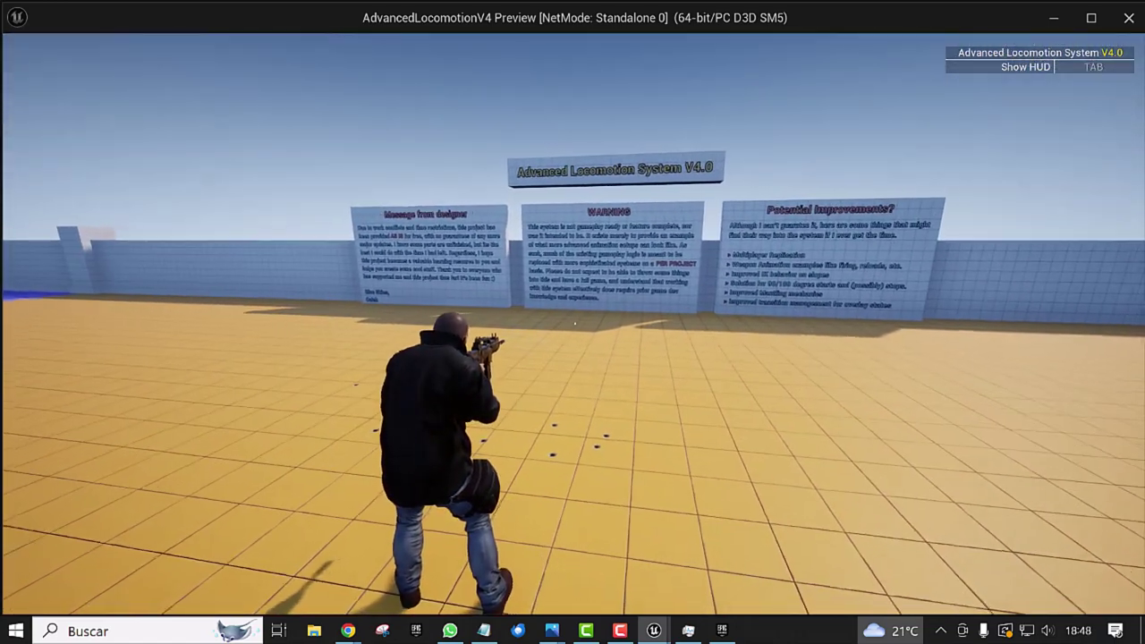
left_click(573, 322)
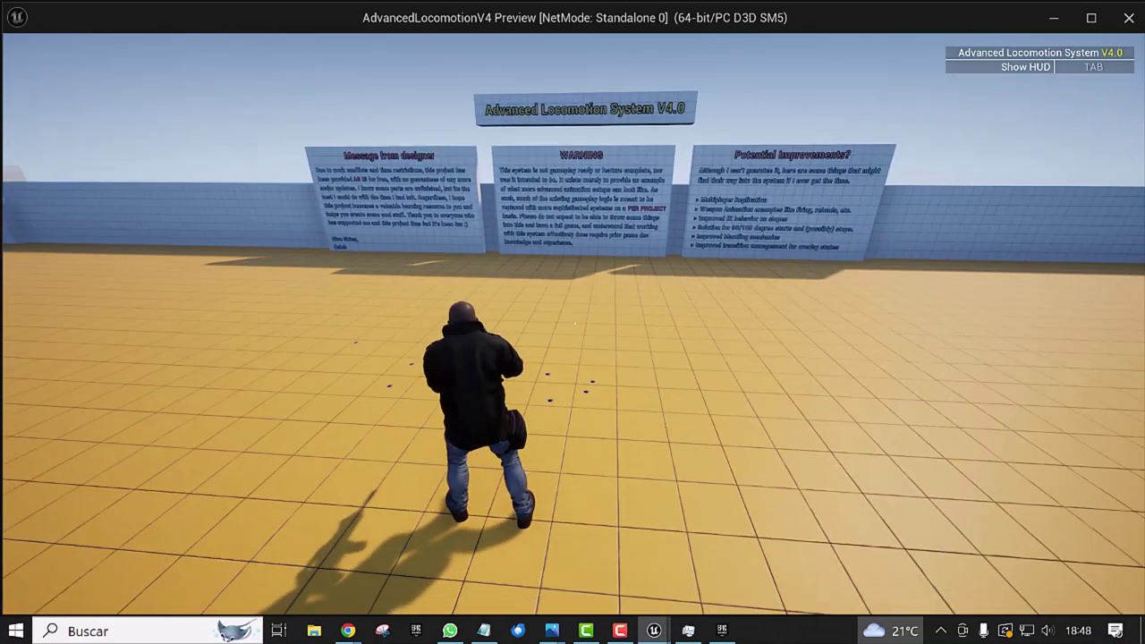
key("w")
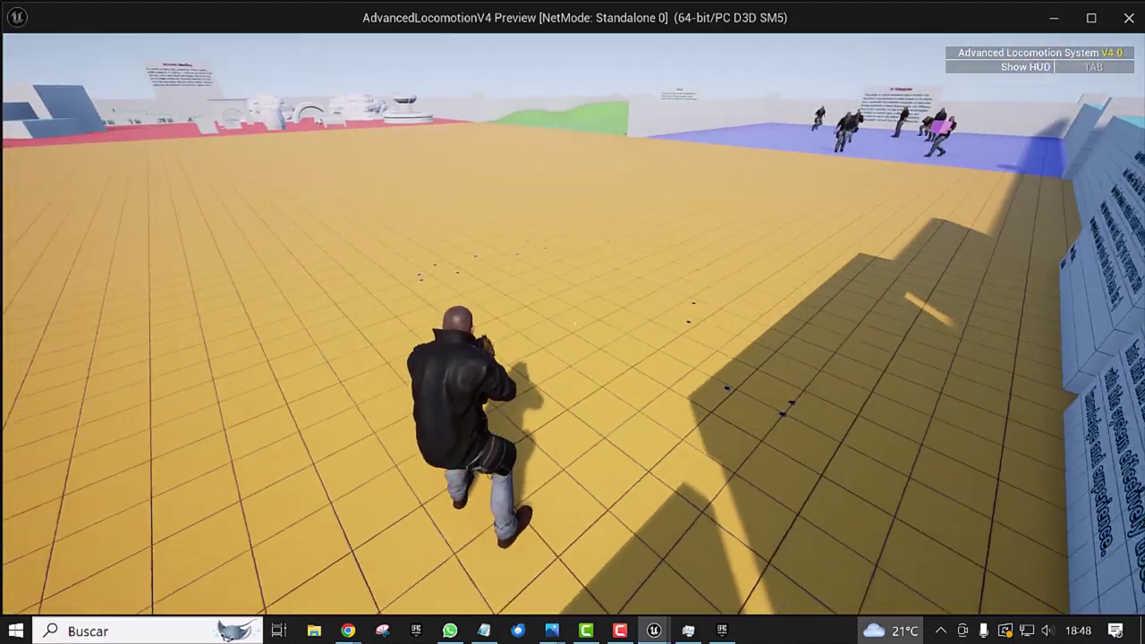
Step: Walk forward, switch the overlay to the pistol, and run across the floor
key("w")
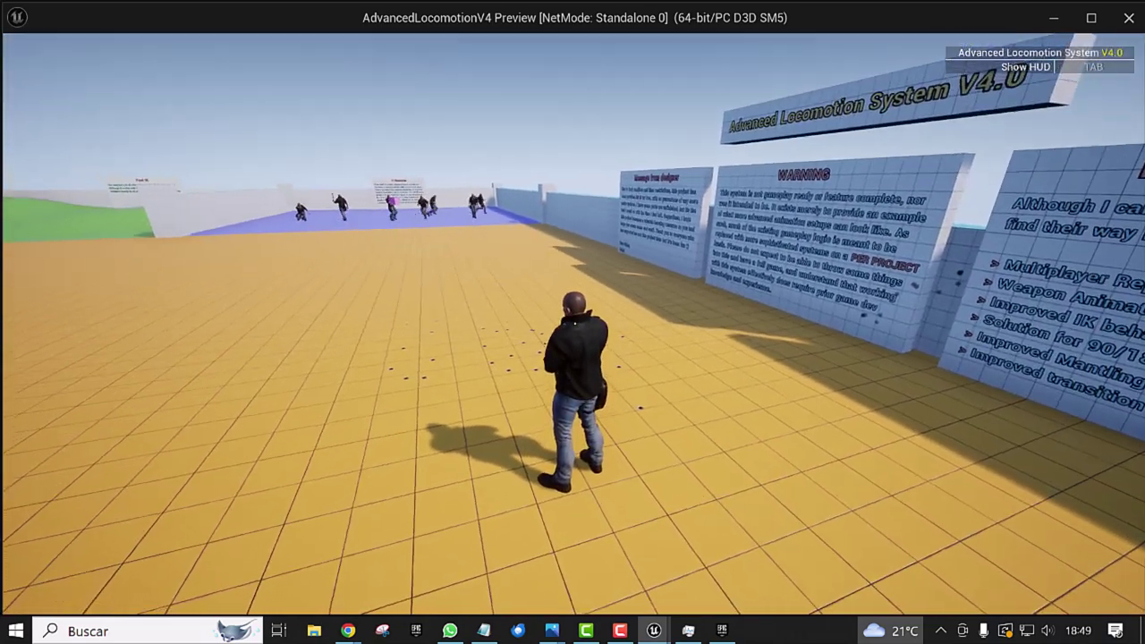
key("q")
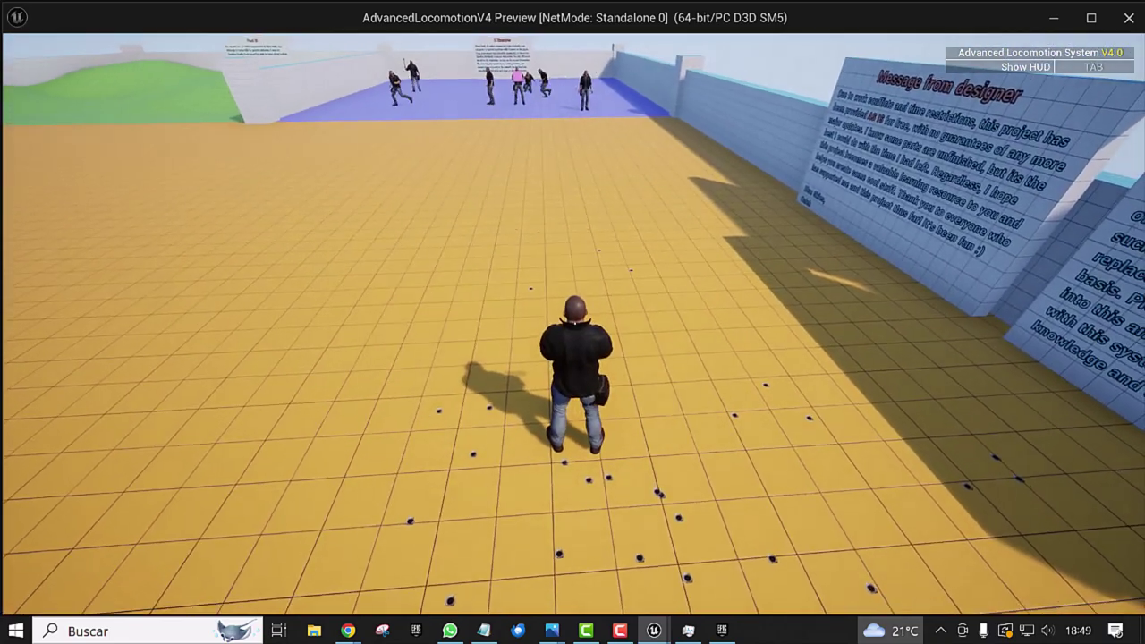
scroll(572, 322, "up", 3)
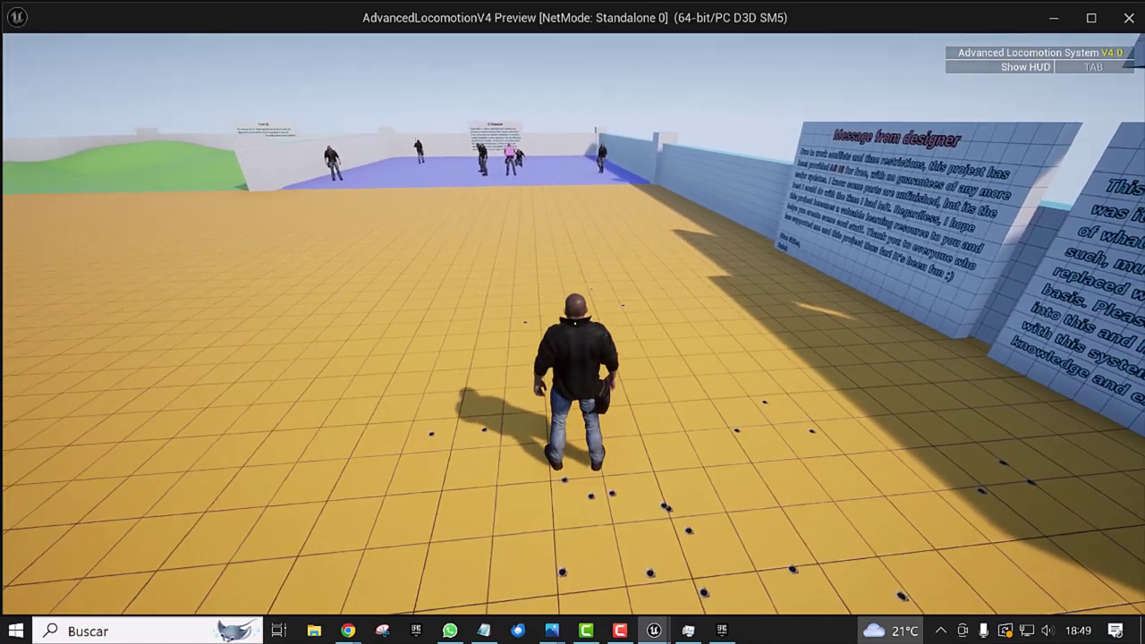
key("w")
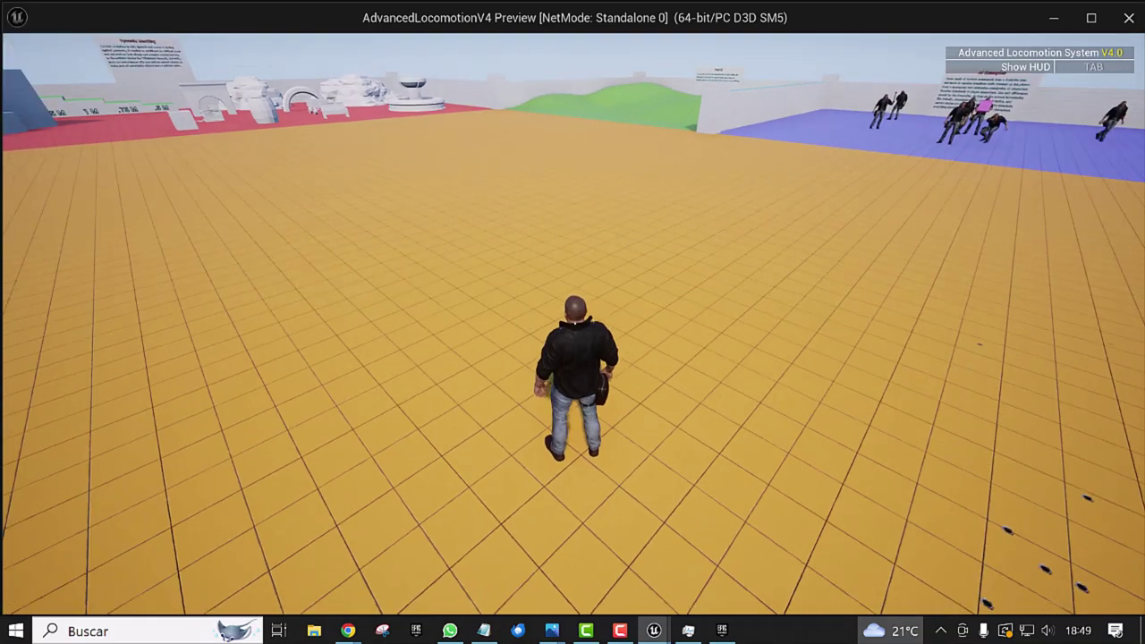
key("w")
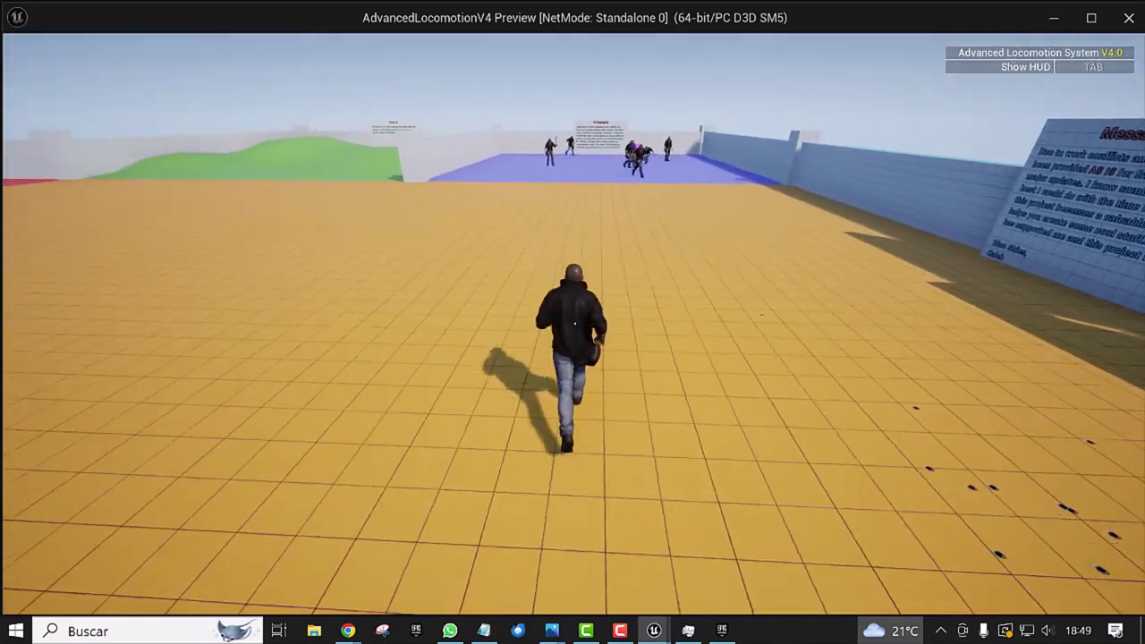
Step: Move the character around, stand up and jump, then end the play-test with Esc
key("s")
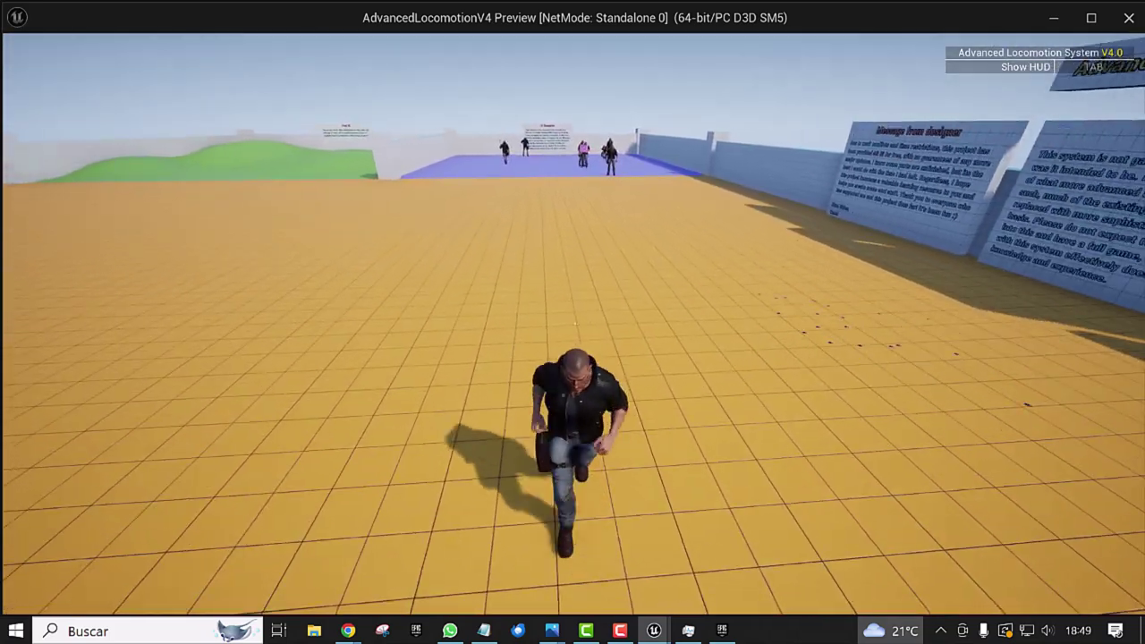
key("a")
key("c")
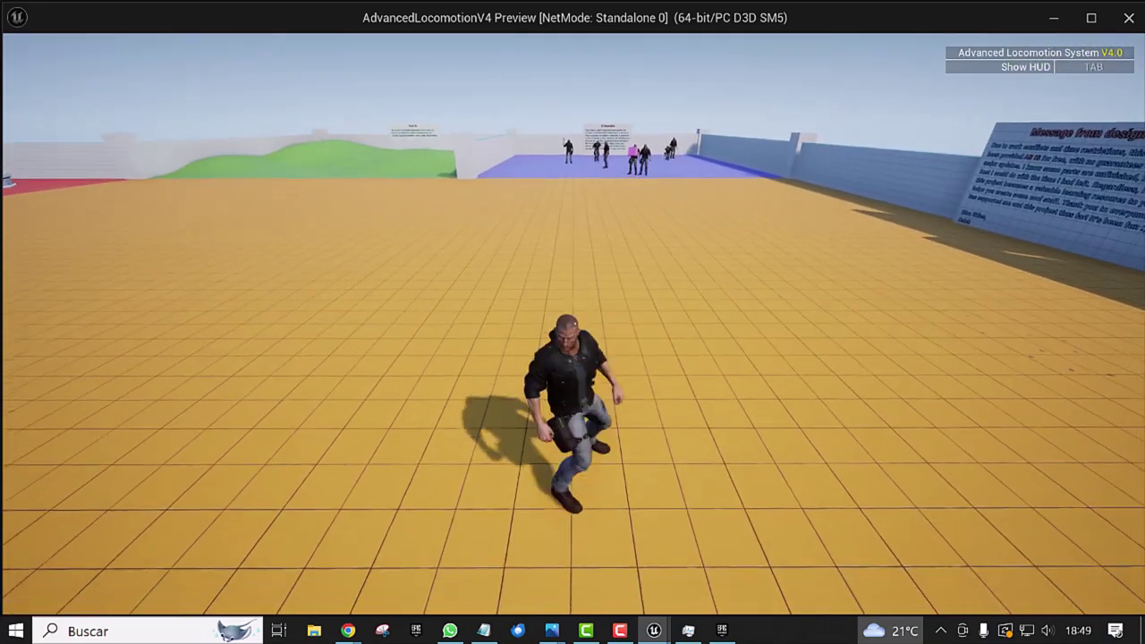
key("w")
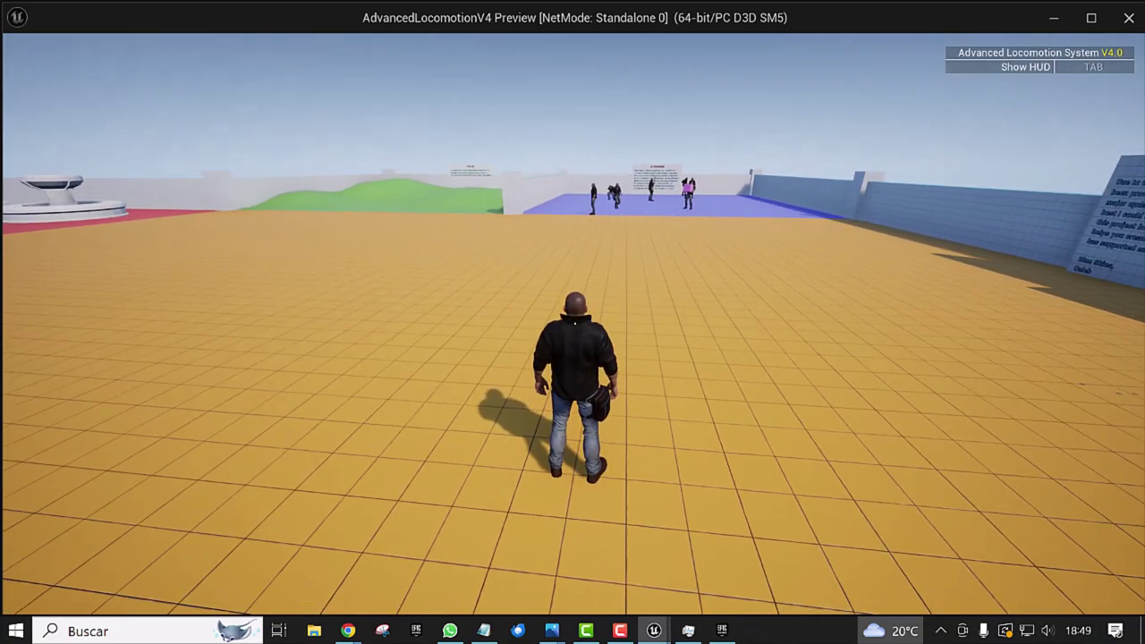
key("s")
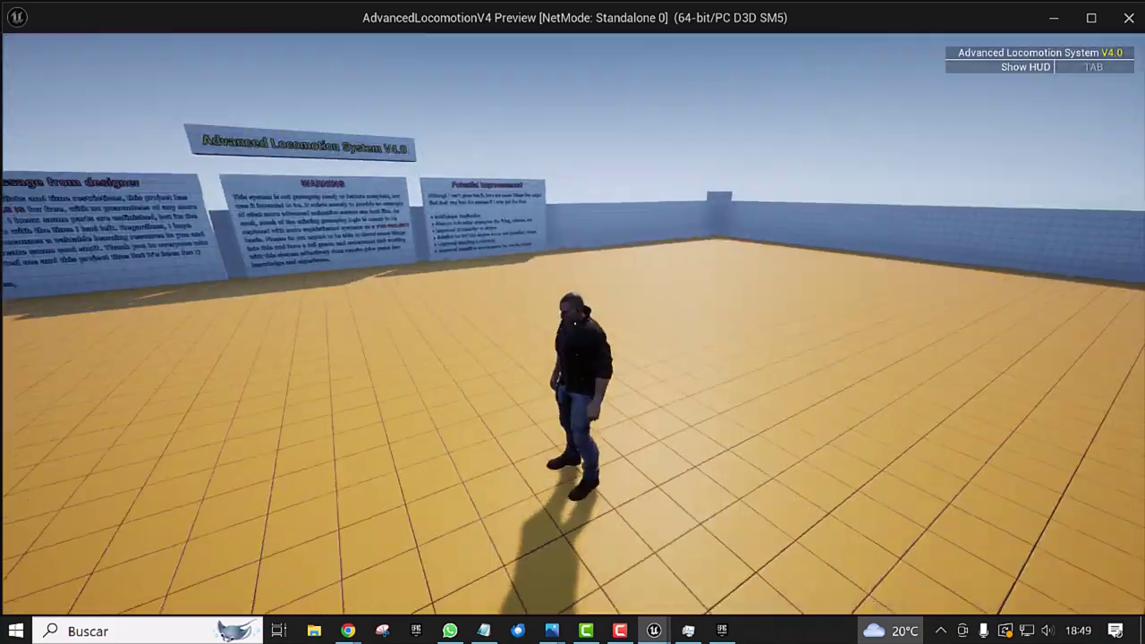
key("w")
key("space")
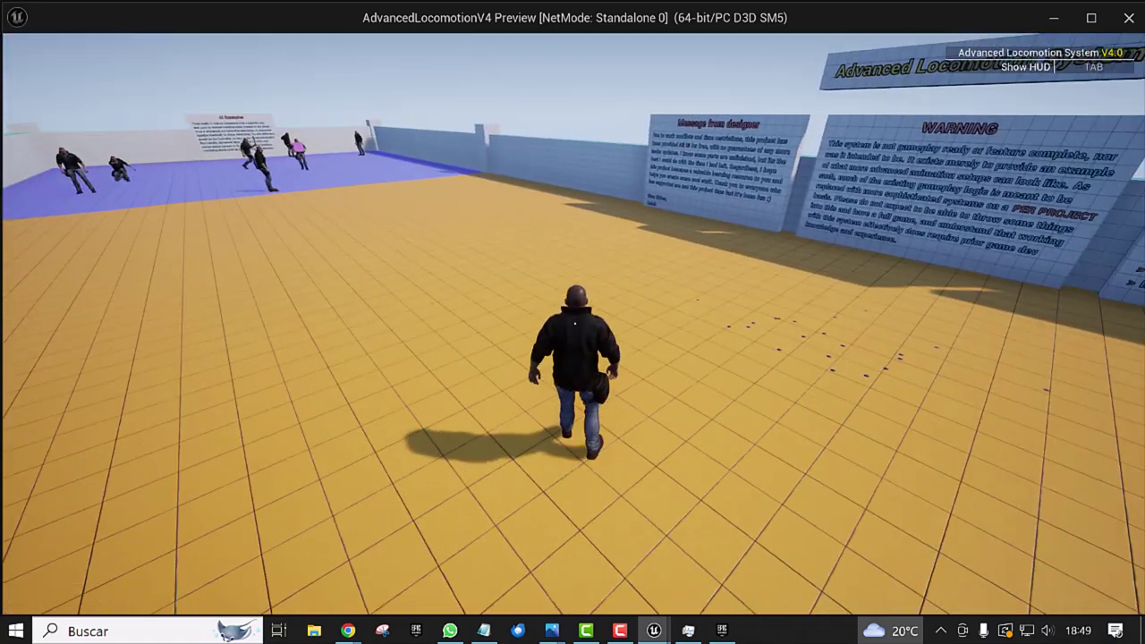
key("Escape")
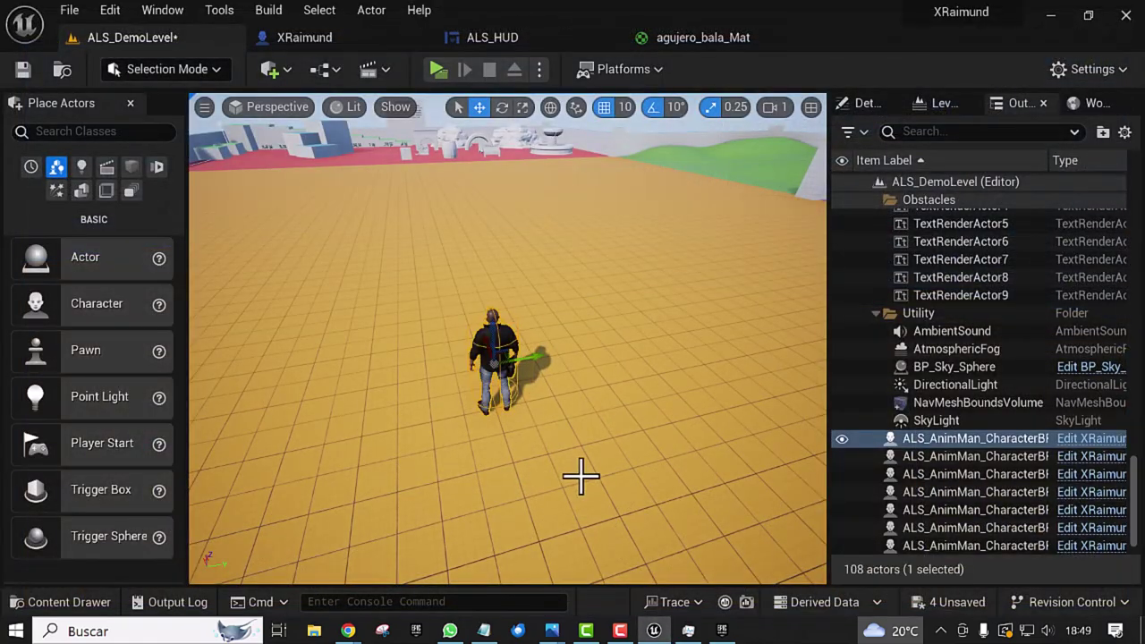